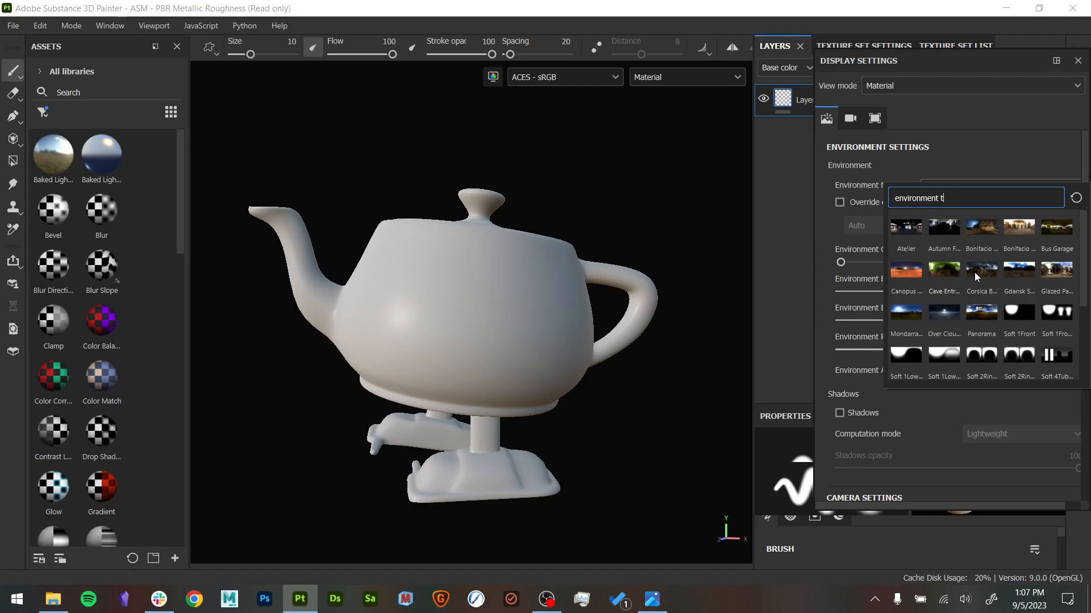
- Try the Soft 1Front environment map, set the map to Panorama instead, and rotate the environment to about 254
{"action": "left_click", "coordinate": [980, 312]}
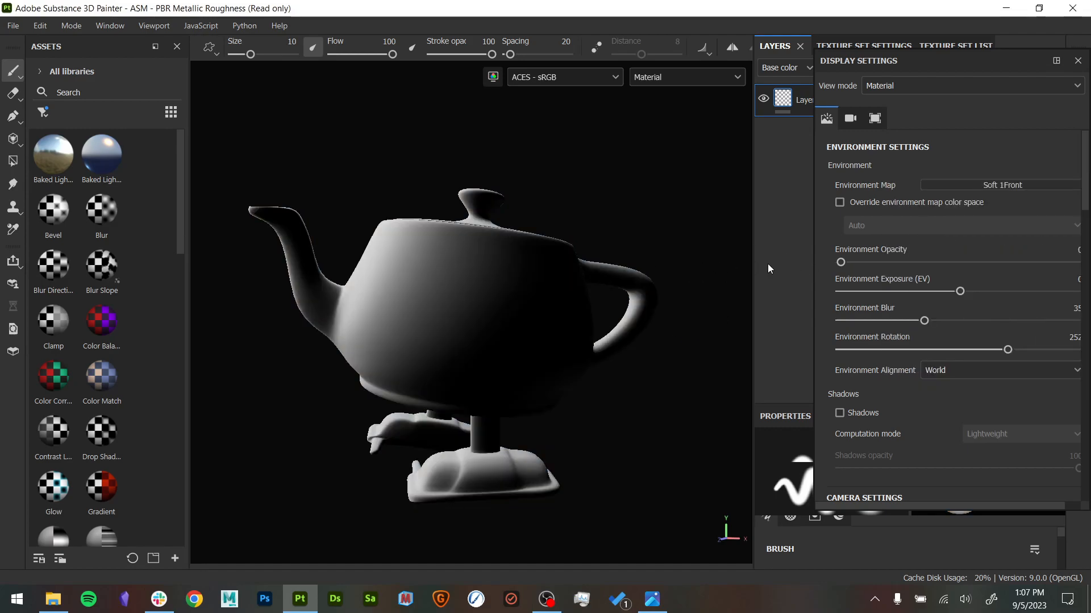
{"action": "left_click", "coordinate": [976, 183]}
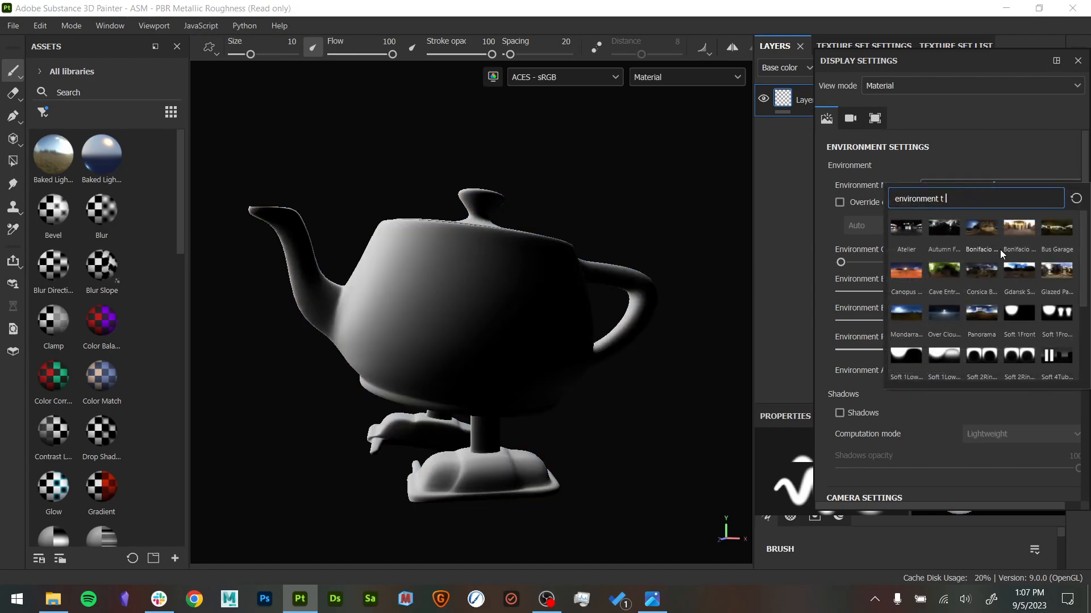
{"action": "key", "text": "BackSpace"}
{"action": "type", "text": "pan"}
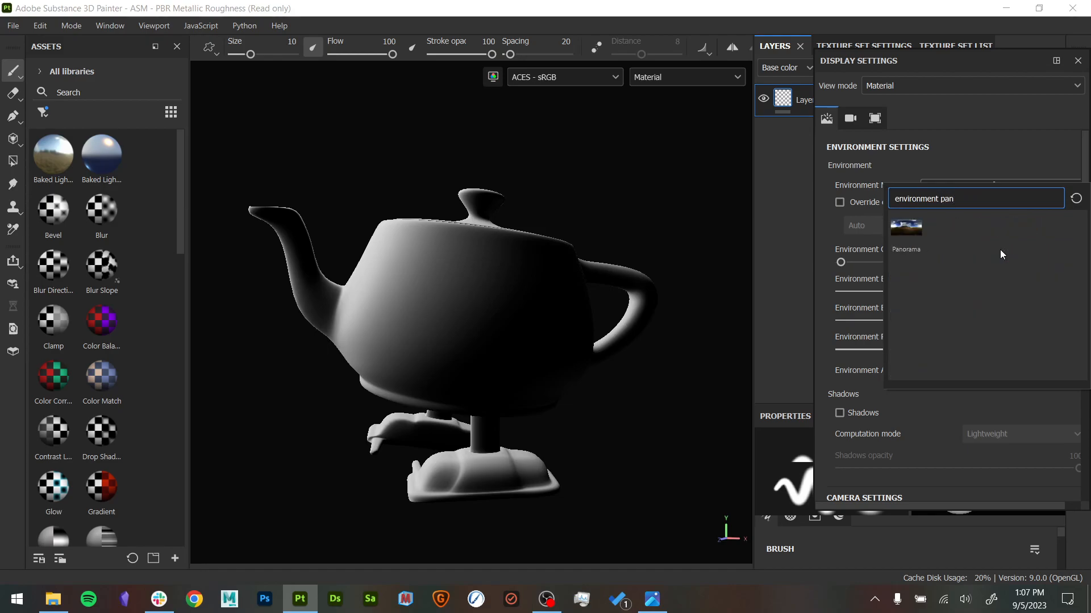
{"action": "left_click", "coordinate": [898, 227]}
{"action": "right_click_drag", "start_coordinate": [603, 365], "coordinate": [616, 414], "text": "shift"}
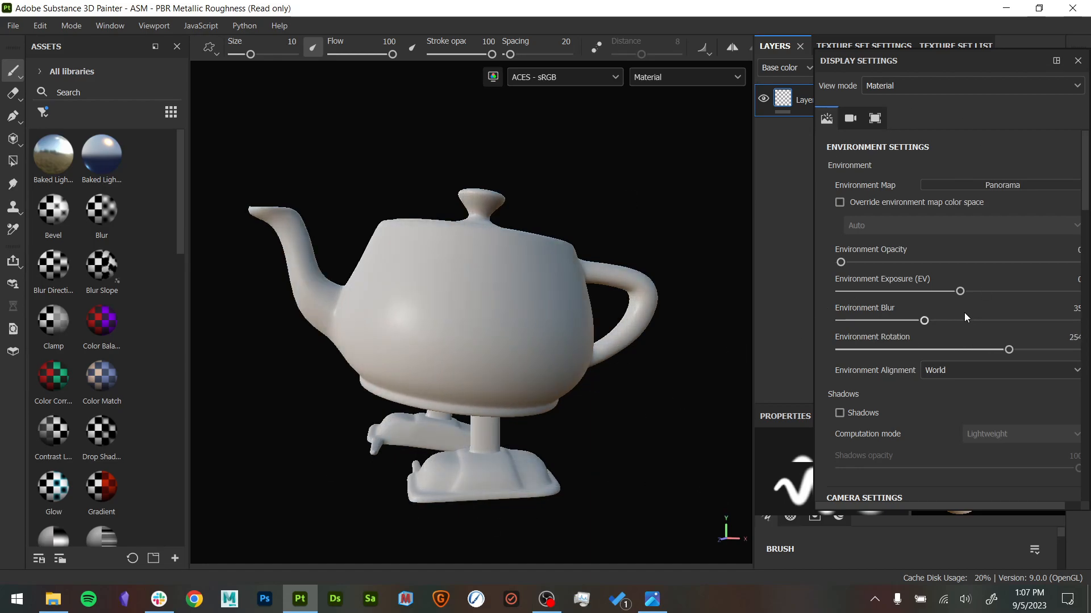
- Enable shadows in the display settings with a shadows opacity of about 36, and close the settings
{"action": "scroll", "coordinate": [902, 322], "scroll_direction": "down", "scroll_amount": 3}
{"action": "left_click", "coordinate": [839, 286]}
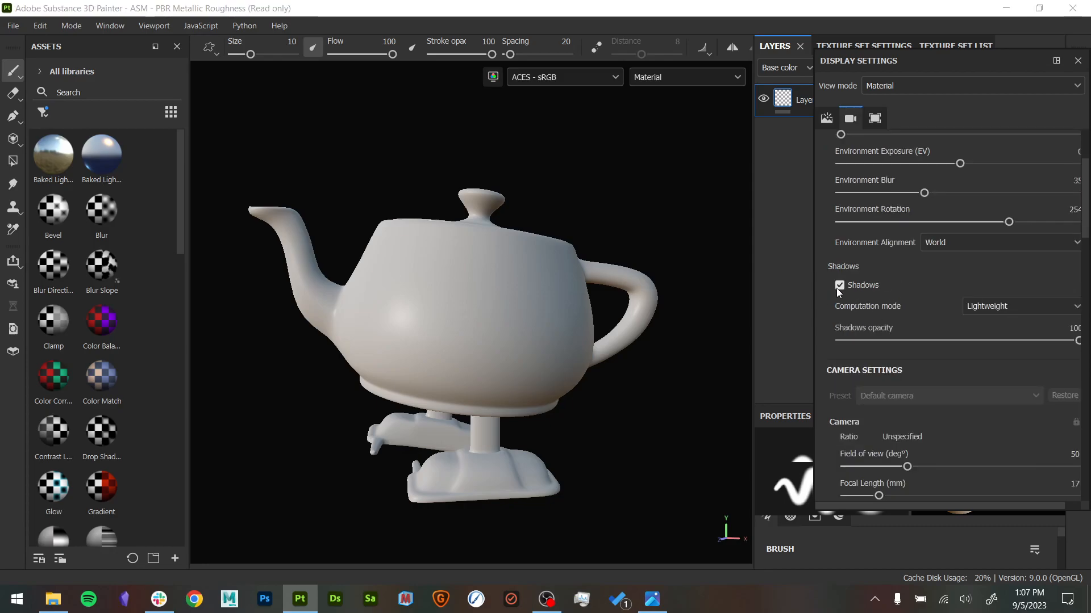
{"action": "mouse_move", "coordinate": [925, 343]}
{"action": "left_mouse_down"}
{"action": "mouse_move", "coordinate": [898, 339]}
{"action": "mouse_move", "coordinate": [943, 337]}
{"action": "mouse_move", "coordinate": [857, 339]}
{"action": "mouse_move", "coordinate": [926, 340]}
{"action": "left_mouse_up"}
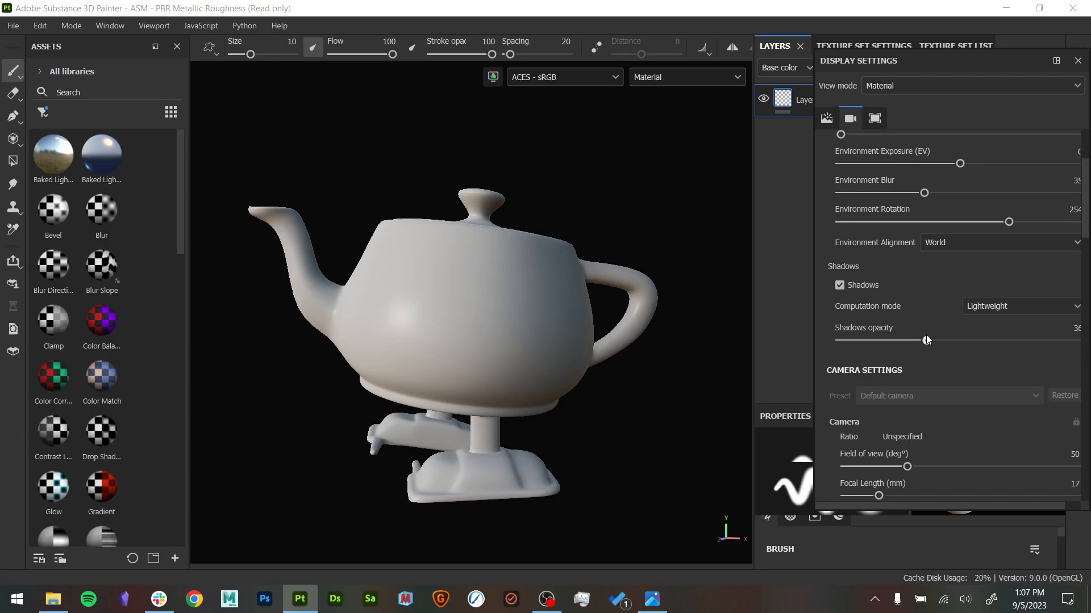
{"action": "left_click", "coordinate": [1077, 60]}
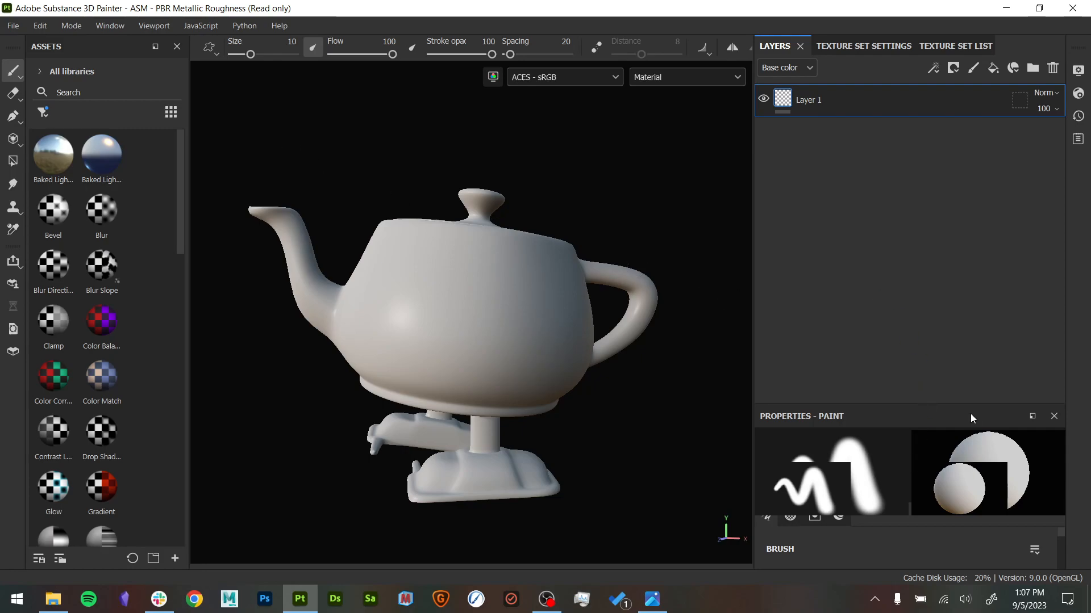
{"action": "left_click", "coordinate": [1005, 8]}
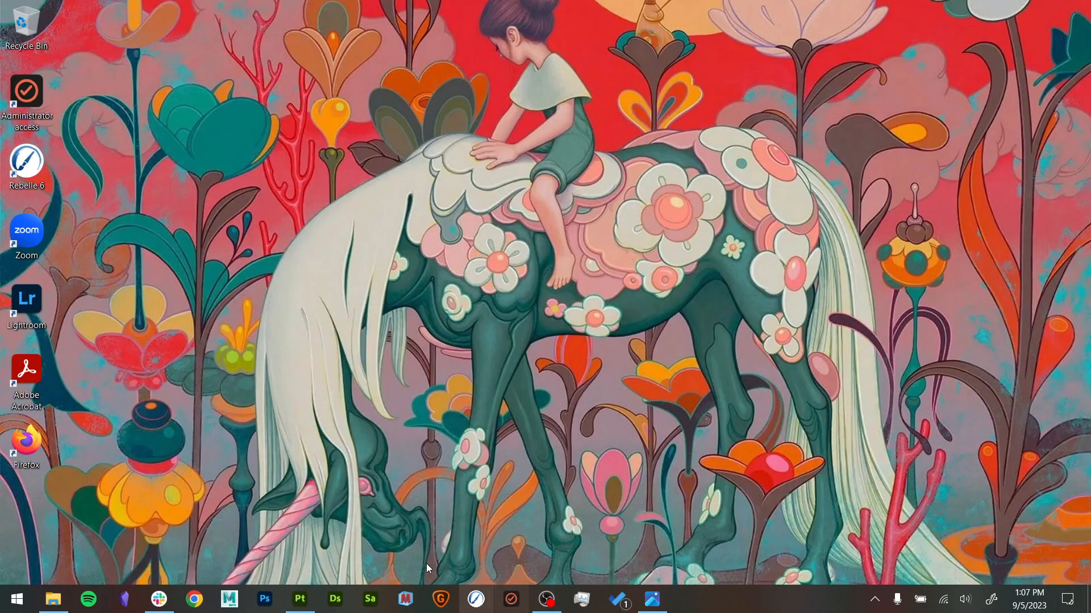
{"action": "left_click", "coordinate": [300, 599]}
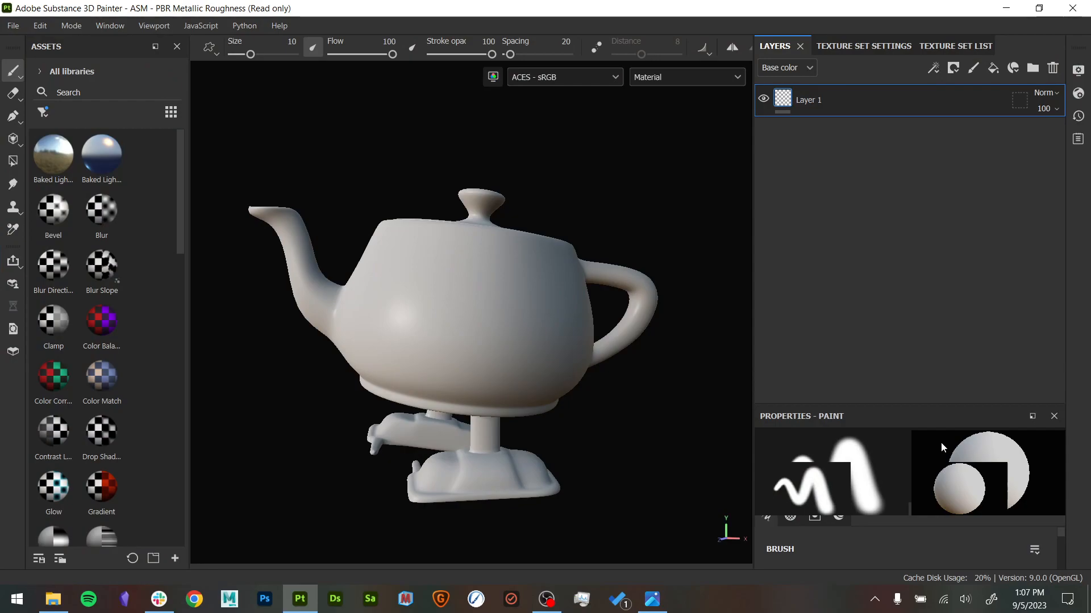
- Enlarge the paint properties area to expose the brush size settings, and orbit the teapot slightly
{"action": "mouse_move", "coordinate": [969, 402]}
{"action": "left_mouse_down"}
{"action": "mouse_move", "coordinate": [956, 226]}
{"action": "mouse_move", "coordinate": [970, 304]}
{"action": "left_mouse_up"}
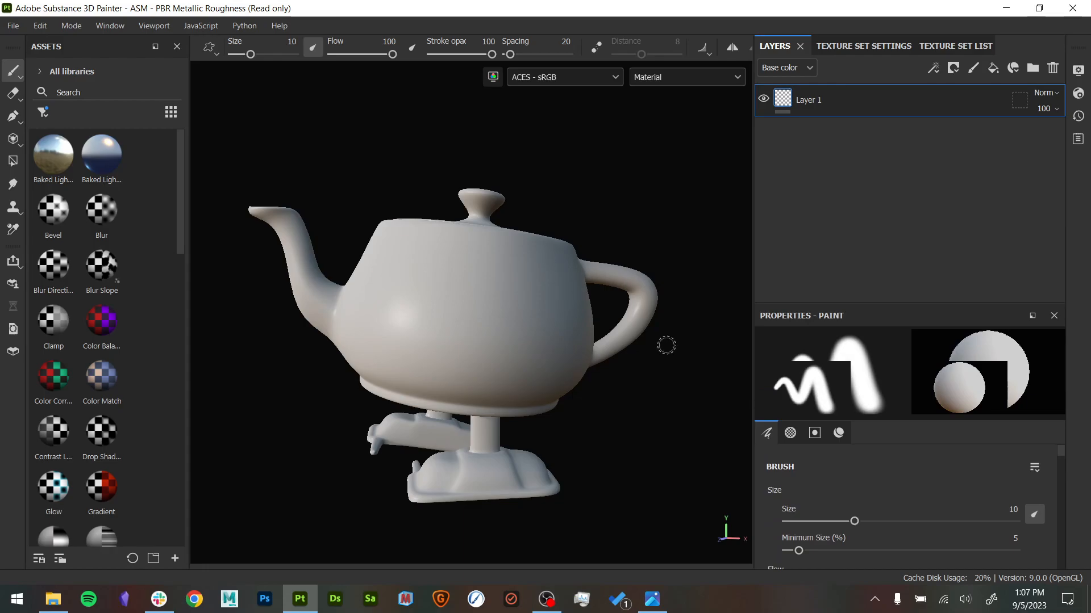
{"action": "left_click_drag", "start_coordinate": [643, 228], "coordinate": [606, 256], "text": "alt"}
{"action": "left_click_drag", "start_coordinate": [693, 241], "coordinate": [674, 248], "text": "alt"}
{"action": "mouse_move", "coordinate": [674, 248]}
{"action": "right_mouse_down", "text": "alt"}
{"action": "mouse_move", "coordinate": [714, 261]}
{"action": "mouse_move", "coordinate": [663, 264]}
{"action": "right_mouse_up", "text": "alt"}
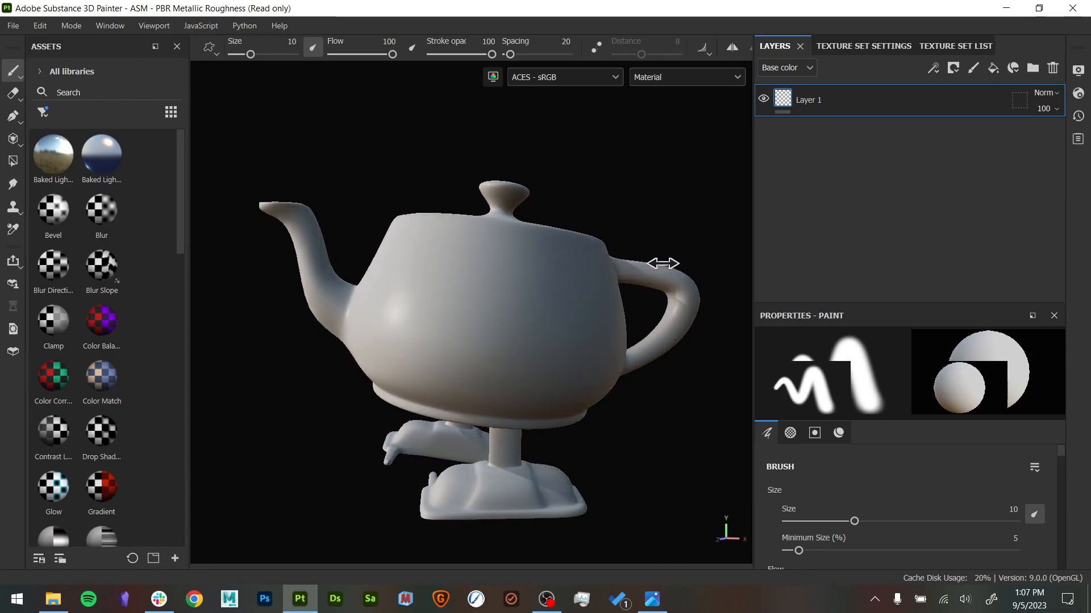
{"action": "left_click", "coordinate": [866, 46]}
{"action": "left_click", "coordinate": [785, 48]}
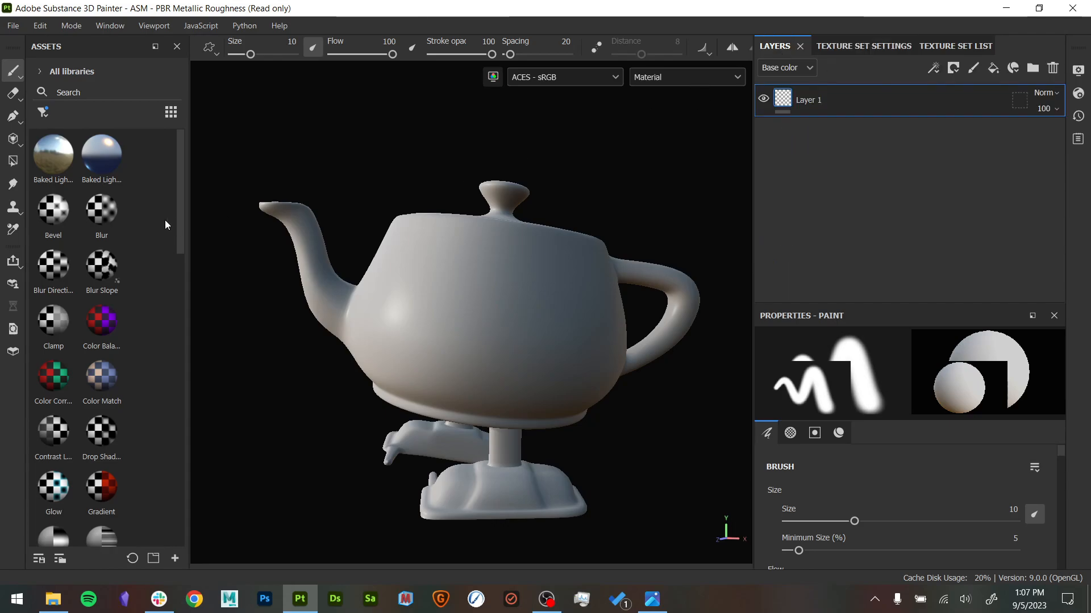
- Review the project configuration's mesh file, normal map format and color management options, leaving them as they are
{"action": "left_click", "coordinate": [40, 26]}
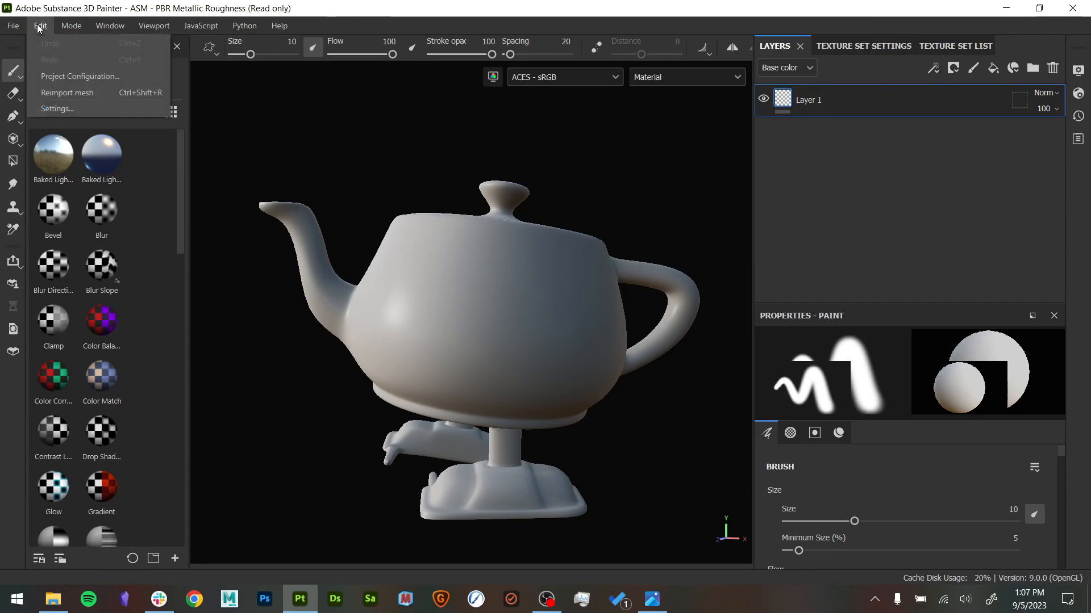
{"action": "left_click", "coordinate": [62, 78]}
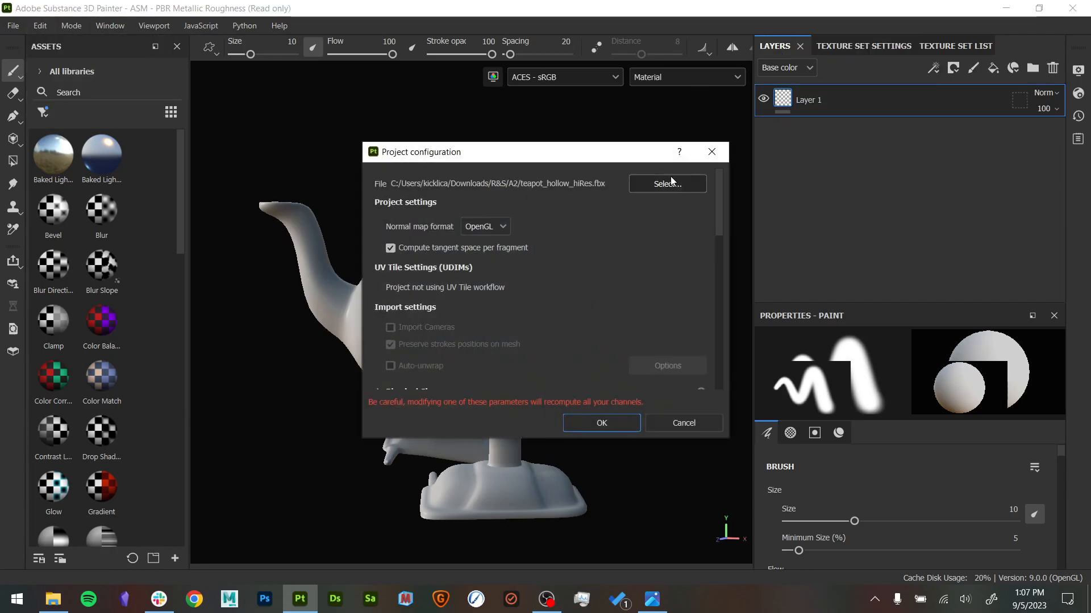
{"action": "left_click", "coordinate": [669, 183]}
{"action": "left_click", "coordinate": [1013, 550]}
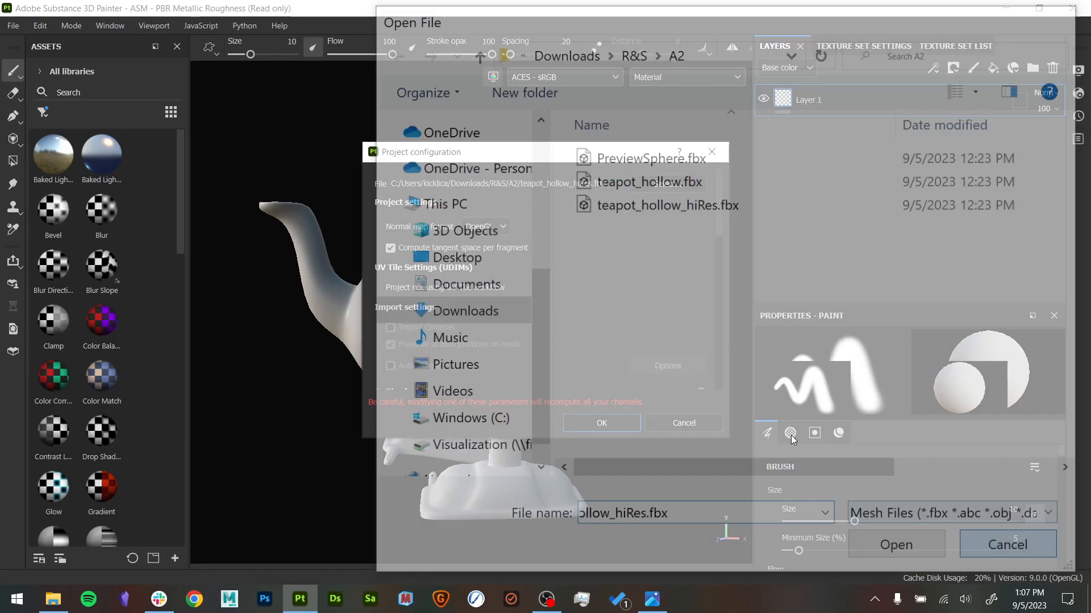
{"action": "left_click", "coordinate": [487, 229]}
{"action": "left_click", "coordinate": [588, 252]}
{"action": "scroll", "coordinate": [586, 260], "scroll_direction": "down", "scroll_amount": 10}
{"action": "scroll", "coordinate": [546, 265], "scroll_direction": "up", "scroll_amount": 4}
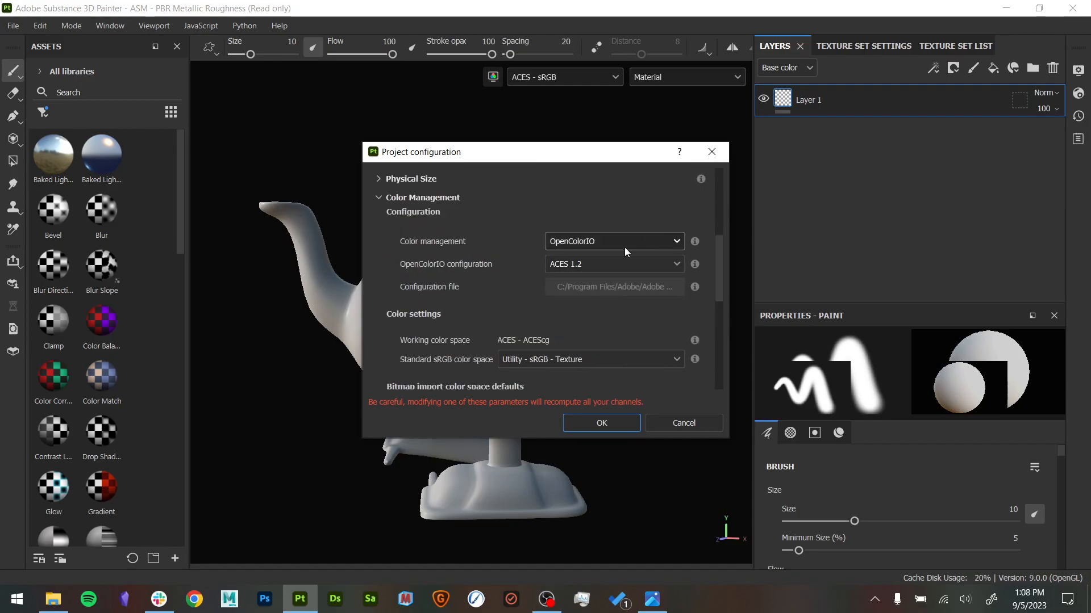
{"action": "left_click", "coordinate": [683, 422]}
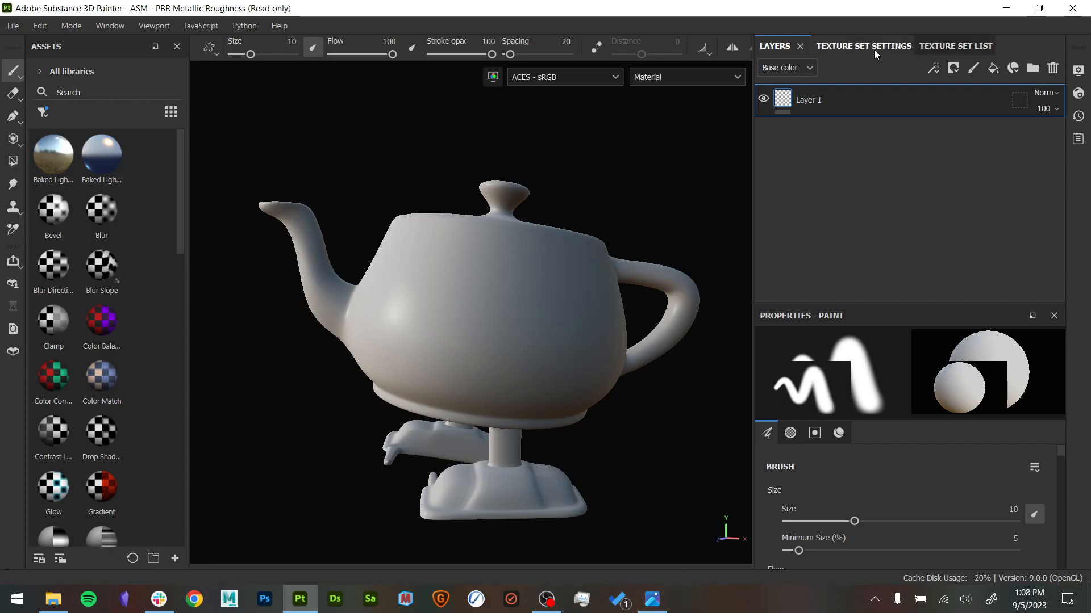
- Examine the texture set's size, channels and mesh map slots in its settings
{"action": "left_click", "coordinate": [935, 46]}
{"action": "left_click", "coordinate": [873, 47]}
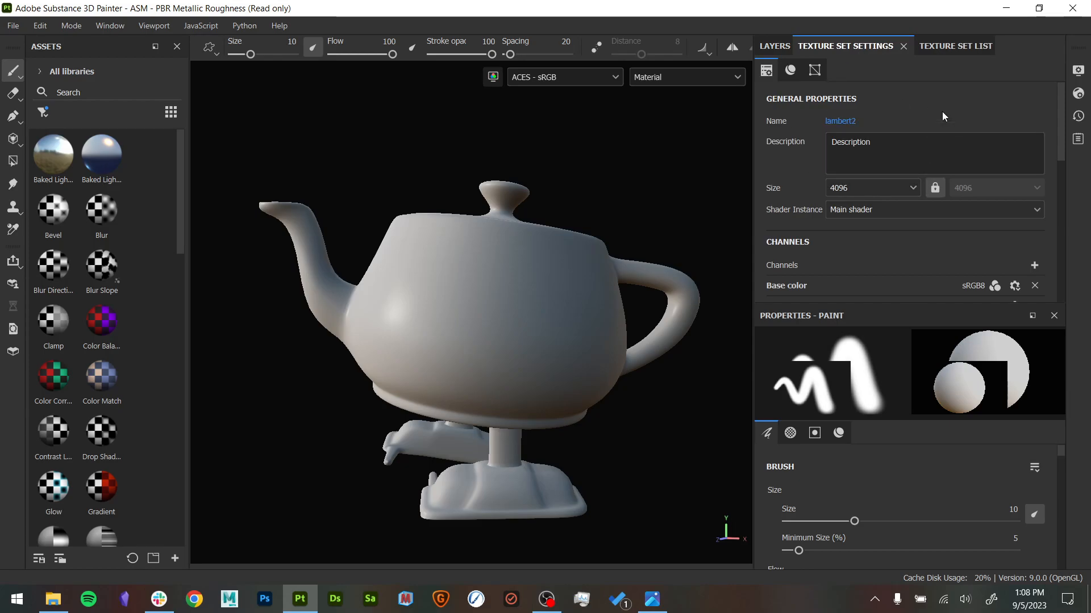
{"action": "scroll", "coordinate": [796, 148], "scroll_direction": "down", "scroll_amount": 2}
{"action": "scroll", "coordinate": [796, 148], "scroll_direction": "down", "scroll_amount": 3}
{"action": "scroll", "coordinate": [805, 165], "scroll_direction": "up", "scroll_amount": 3}
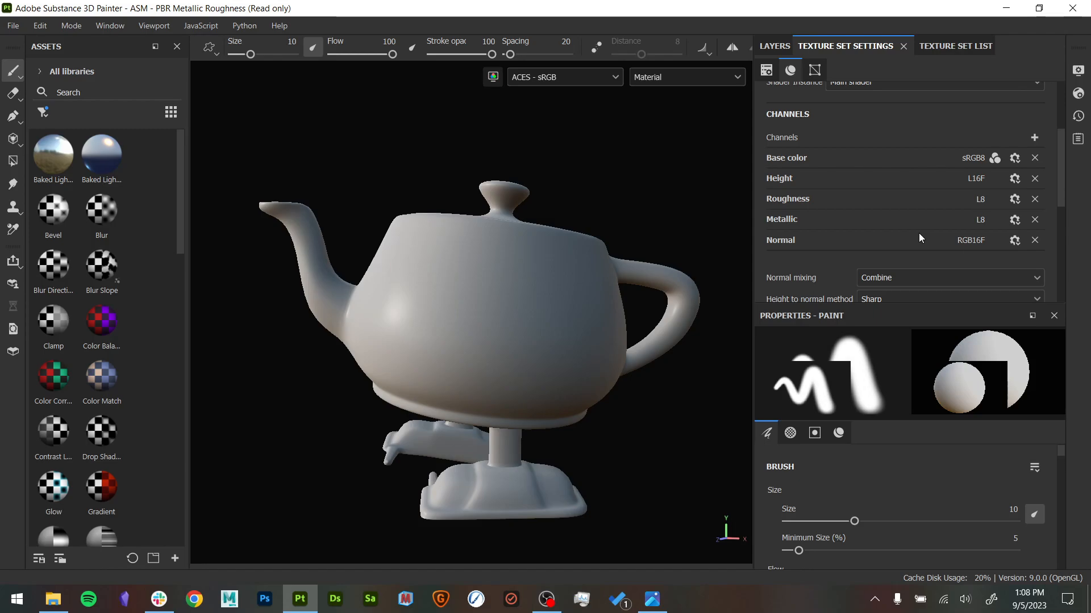
{"action": "scroll", "coordinate": [926, 224], "scroll_direction": "down", "scroll_amount": 3}
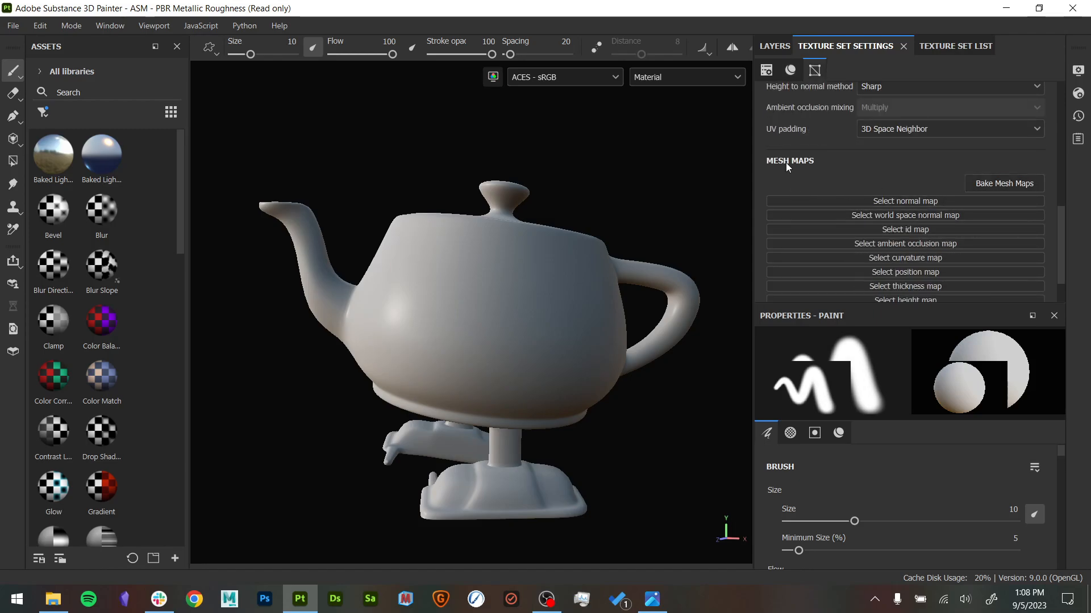
{"action": "scroll", "coordinate": [977, 185], "scroll_direction": "down", "scroll_amount": 1}
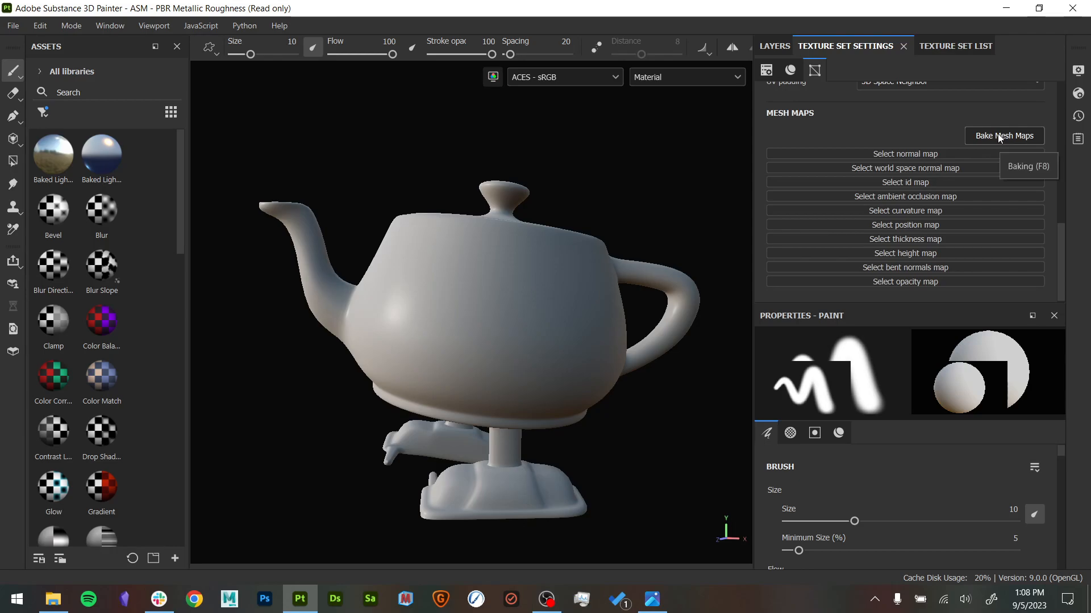
- Enter mesh map baking and exclude the ID and Height maps from the bakers
{"action": "left_click", "coordinate": [998, 137]}
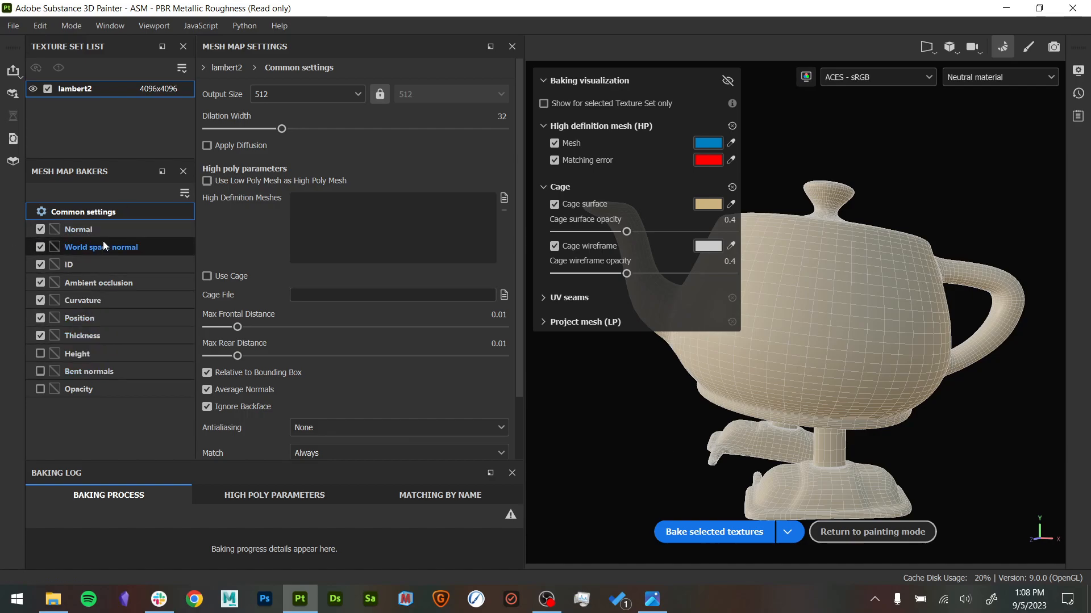
{"action": "left_click", "coordinate": [40, 354]}
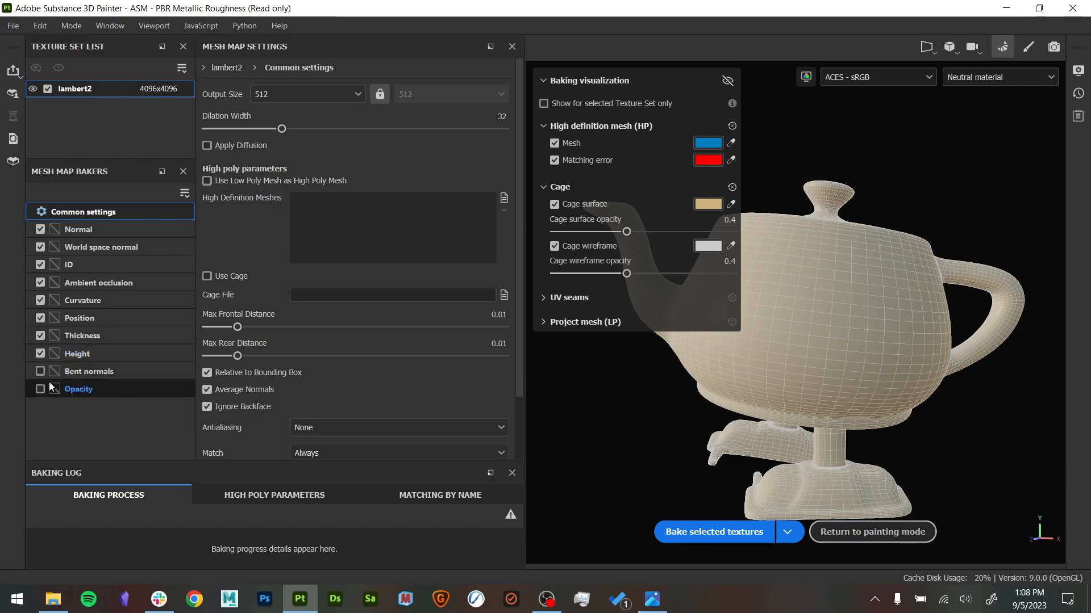
{"action": "left_click", "coordinate": [40, 354]}
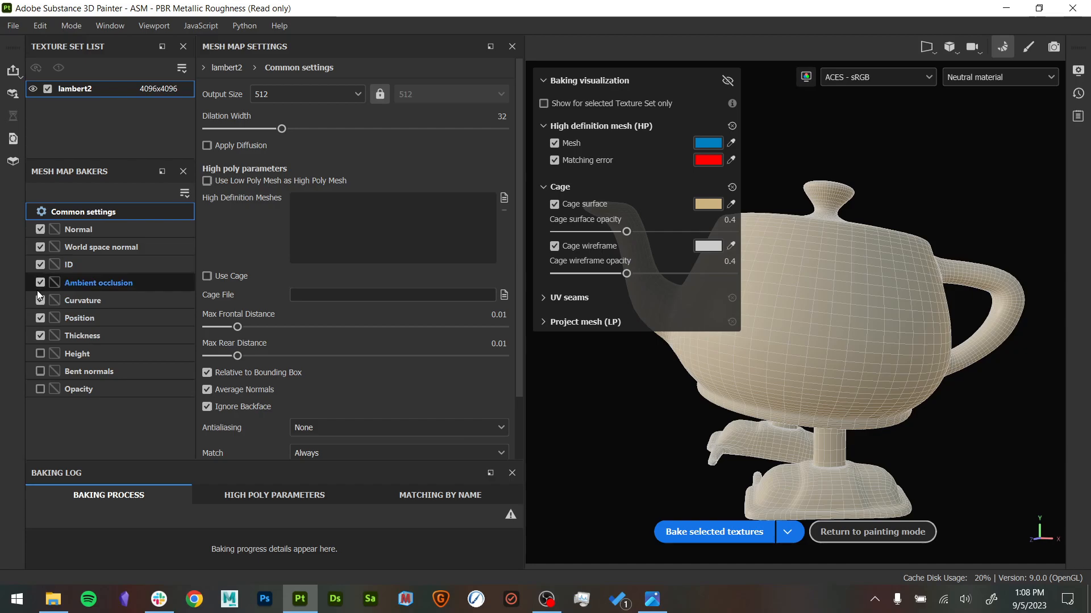
{"action": "left_click", "coordinate": [40, 265]}
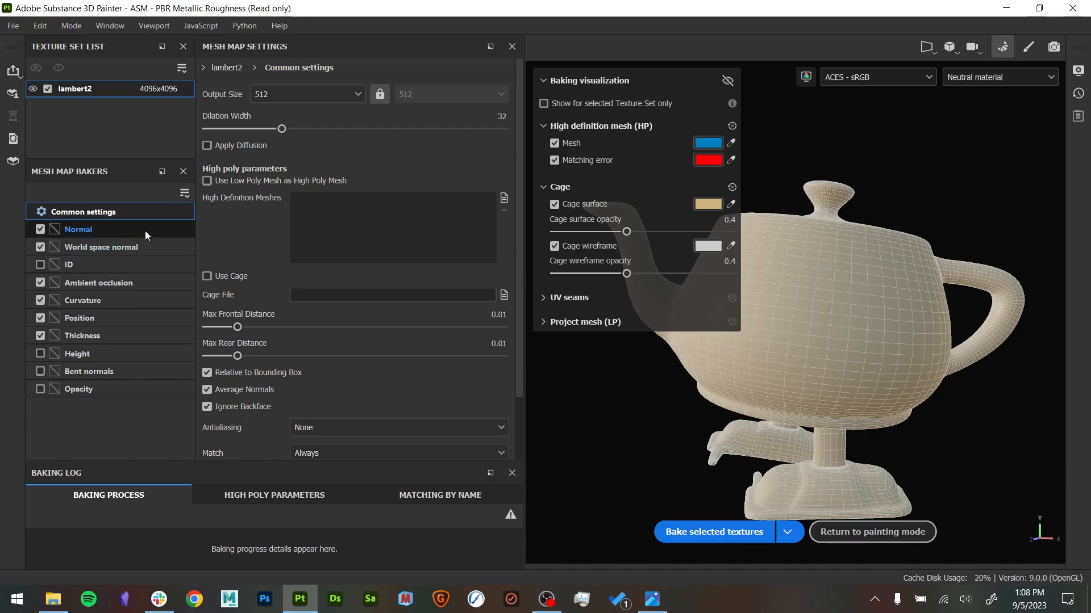
- Set the bake output size to 4096, bake the selected mesh maps, and return to painting mode
{"action": "left_click", "coordinate": [340, 94]}
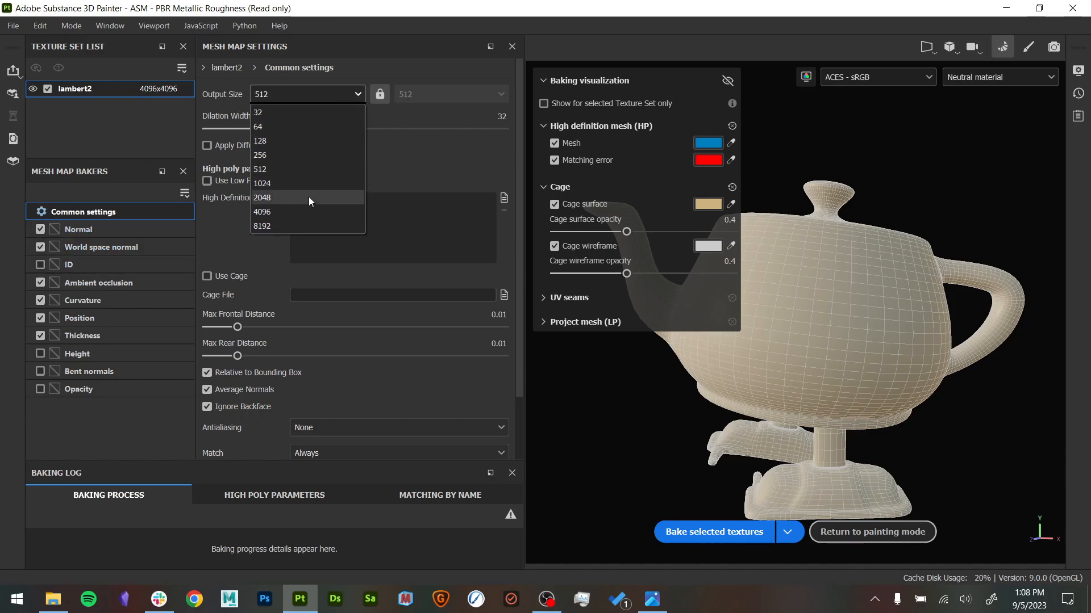
{"action": "left_click", "coordinate": [308, 214]}
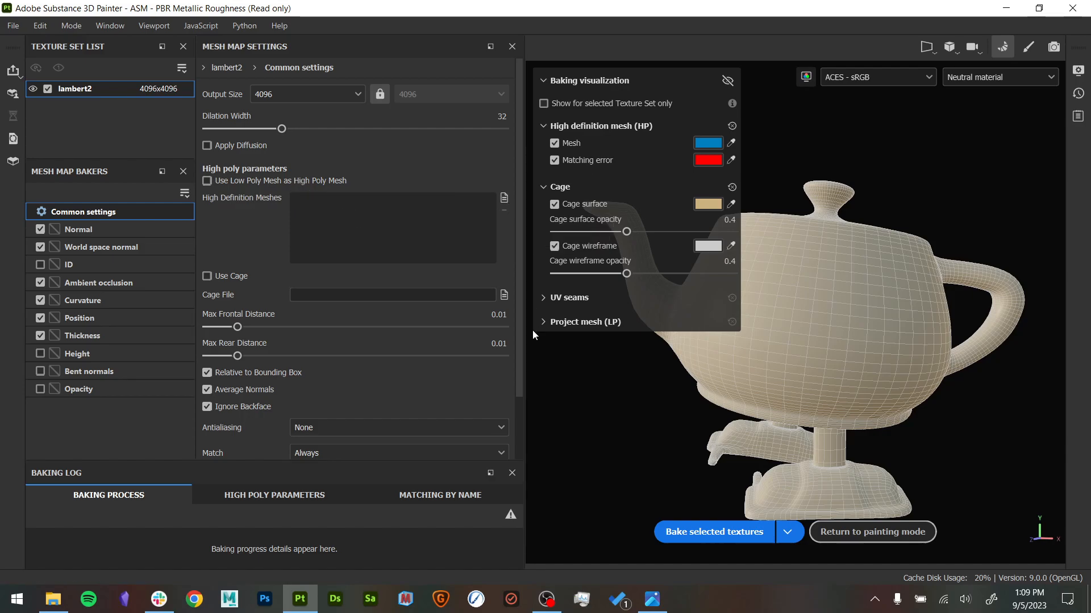
{"action": "left_click", "coordinate": [727, 534]}
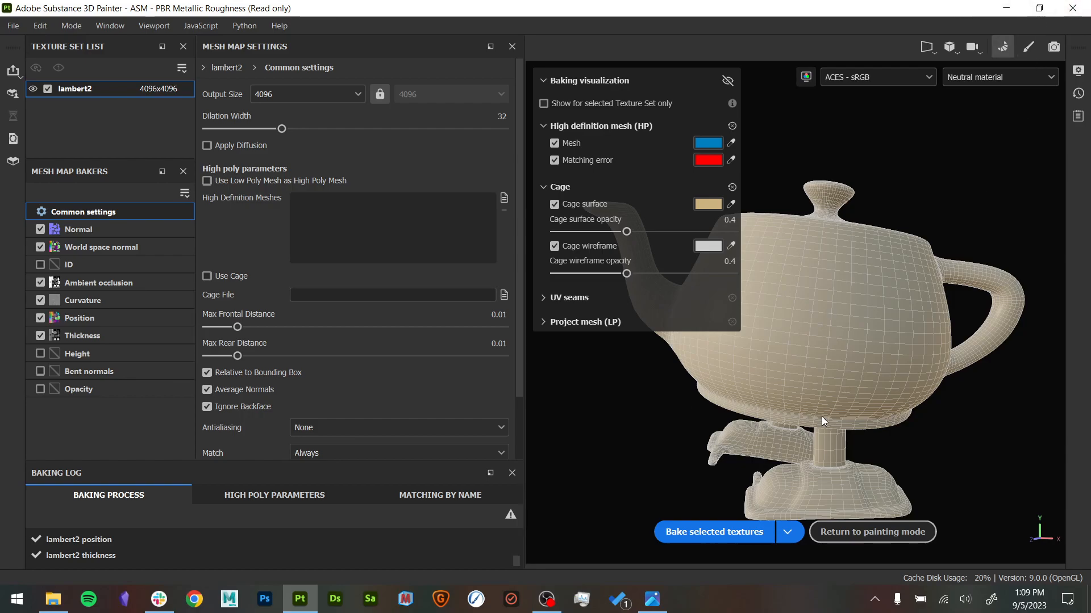
{"action": "left_click", "coordinate": [872, 532]}
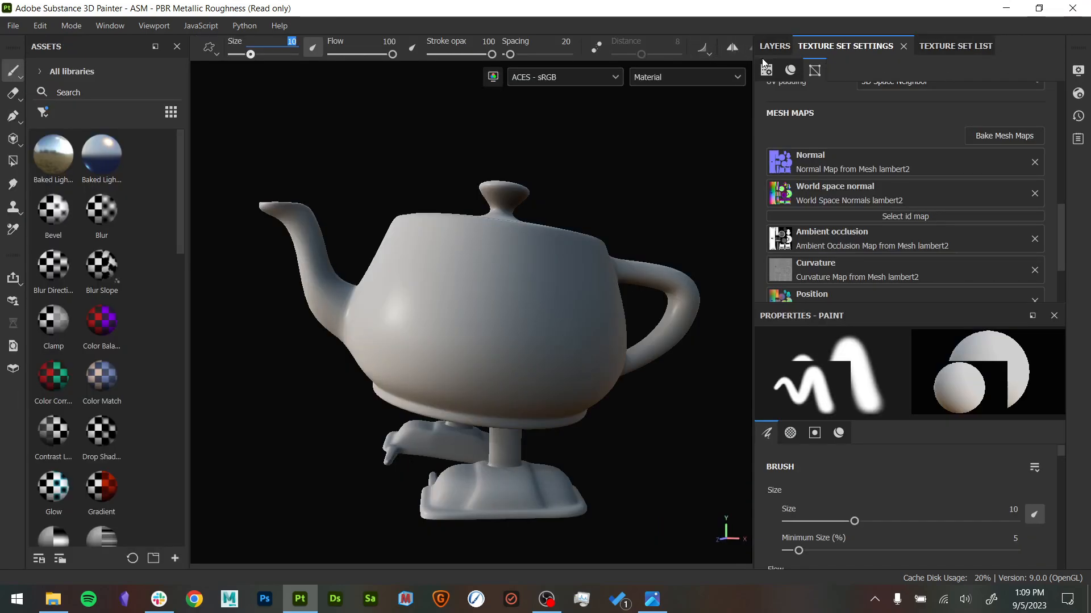
- Switch to baking mode and back to painting mode
{"action": "left_click", "coordinate": [1012, 135]}
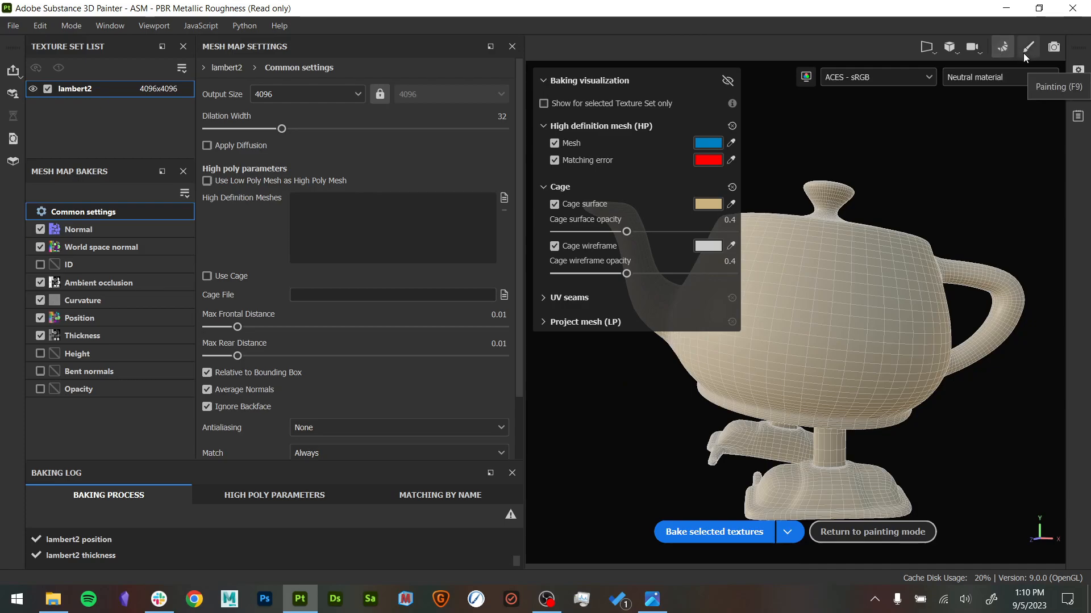
{"action": "left_click", "coordinate": [1011, 49]}
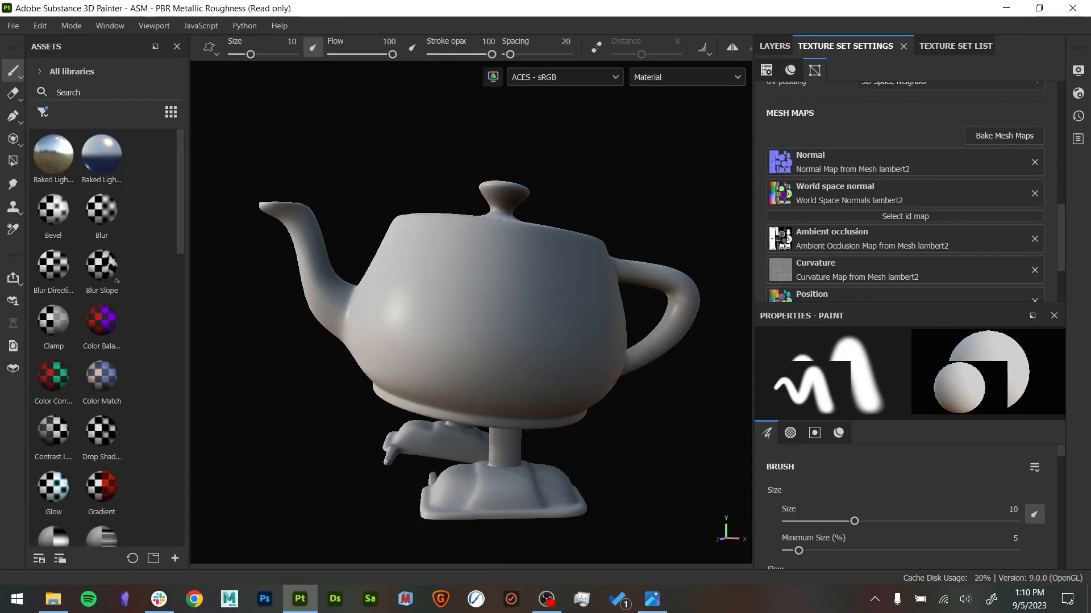
- Display the teapot's Base color channel alone, and cycle through the single channels to Metallic
{"action": "left_click_drag", "start_coordinate": [652, 435], "coordinate": [659, 415], "text": "alt"}
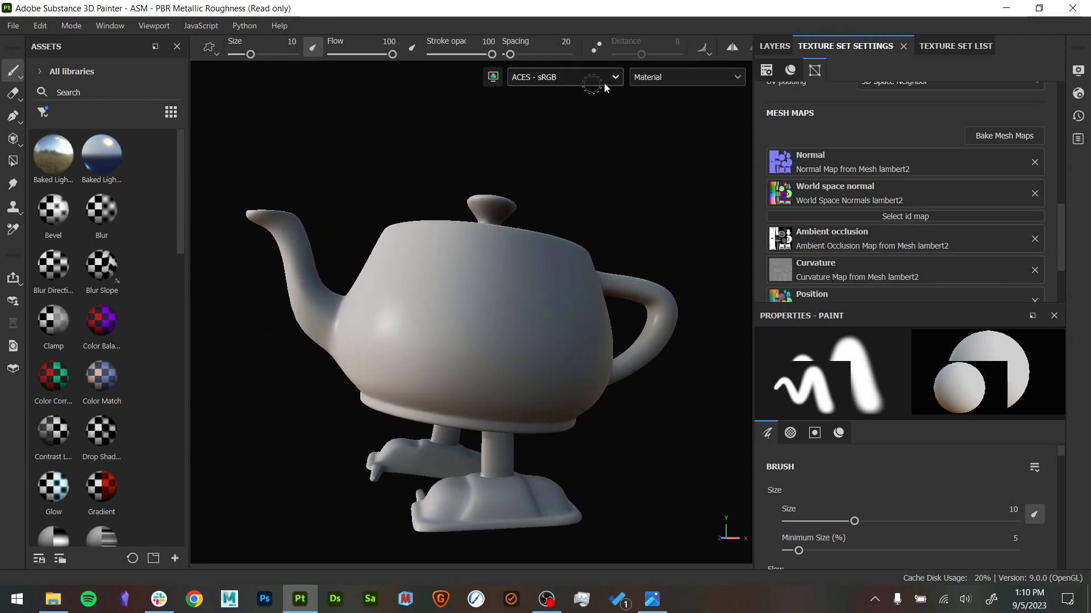
{"action": "left_click", "coordinate": [670, 80]}
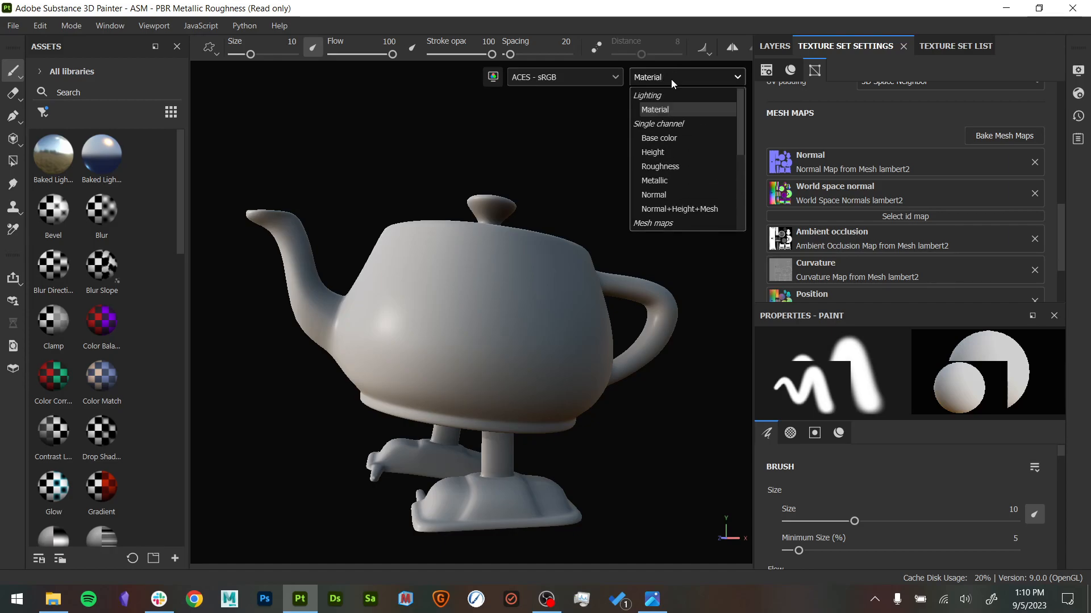
{"action": "left_click", "coordinate": [674, 140]}
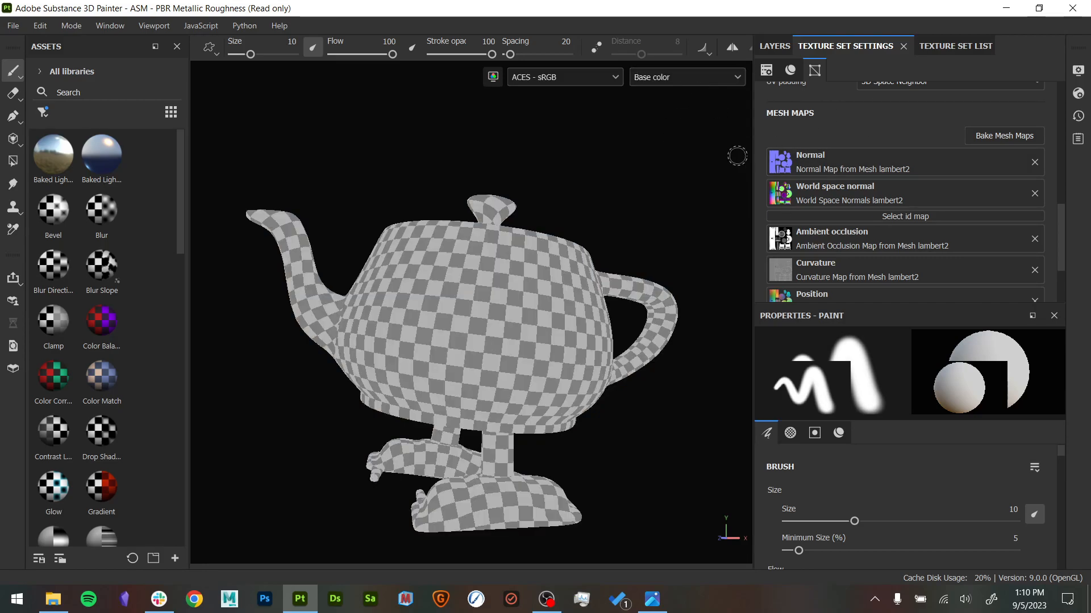
{"action": "key", "text": "c"}
{"action": "key", "text": "c"}
{"action": "key", "text": "c"}
{"action": "key", "text": "c"}
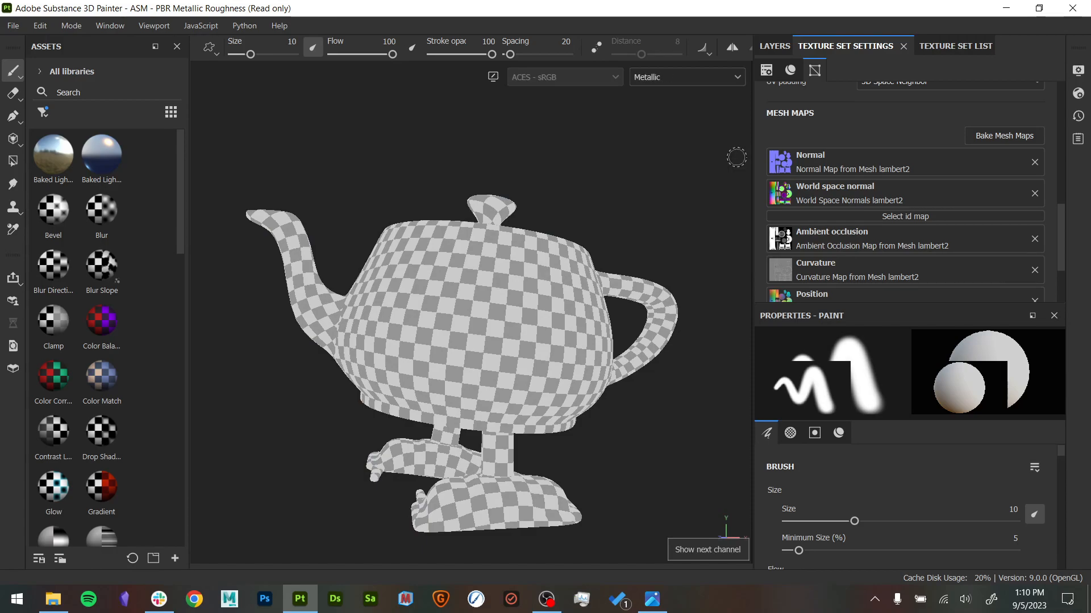
- Return to the Base color channel, cycle through the mesh maps to Curvature, and examine the curvature shading around the teapot
{"action": "key", "text": "c"}
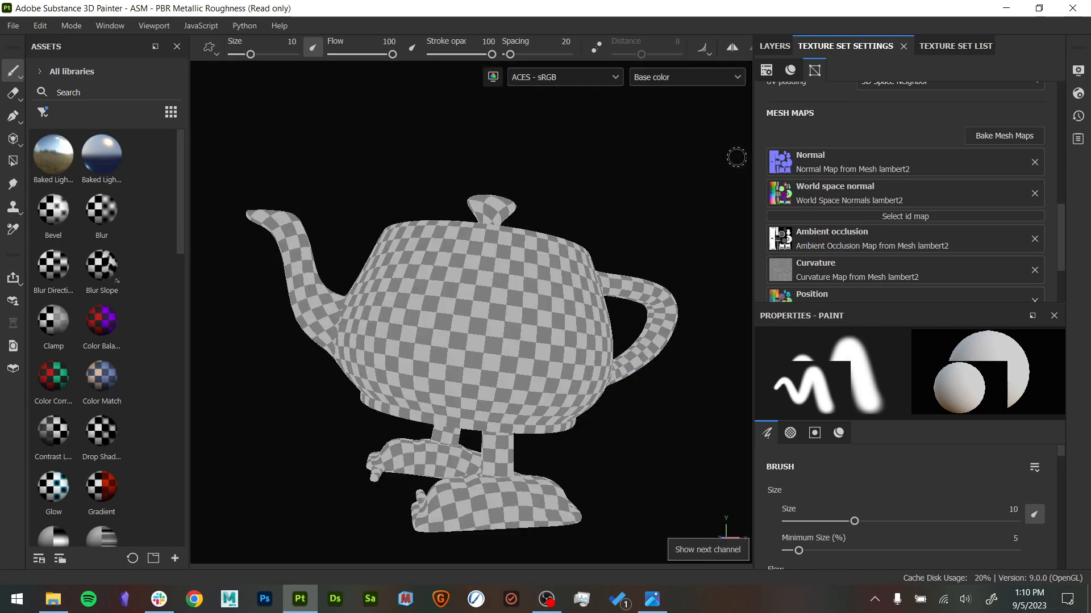
{"action": "key", "text": "b"}
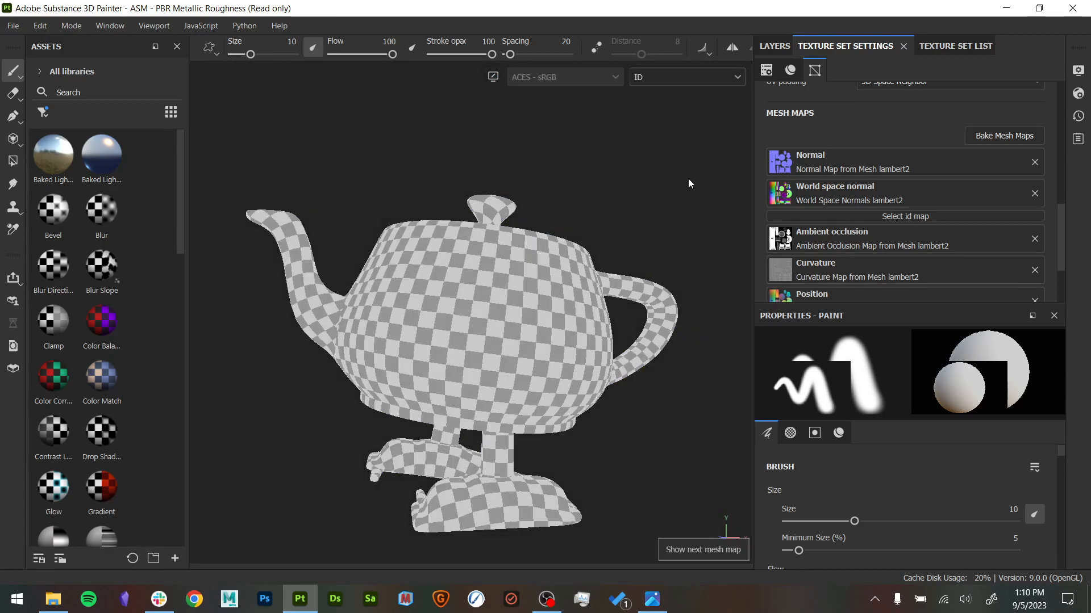
{"action": "key", "text": "b"}
{"action": "left_click_drag", "start_coordinate": [689, 190], "coordinate": [663, 214], "text": "alt"}
{"action": "key", "text": "b"}
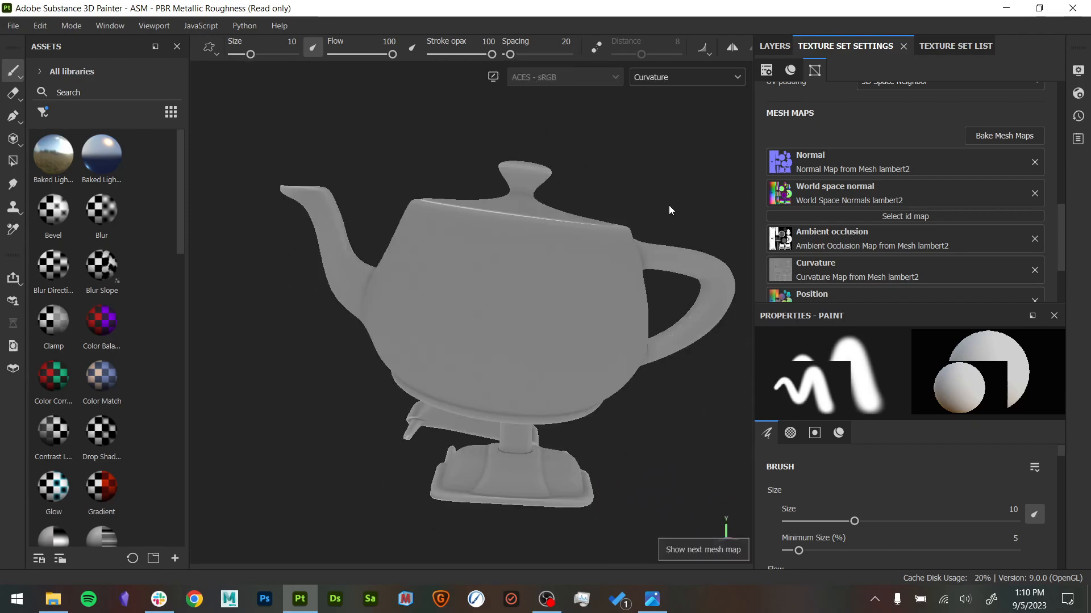
{"action": "left_click_drag", "start_coordinate": [659, 177], "coordinate": [699, 218], "text": "alt"}
{"action": "right_click_drag", "start_coordinate": [699, 218], "coordinate": [702, 278], "text": "alt"}
{"action": "middle_click_drag", "start_coordinate": [559, 215], "coordinate": [599, 204], "text": "alt"}
{"action": "mouse_move", "coordinate": [563, 241]}
{"action": "left_mouse_down", "text": "alt"}
{"action": "mouse_move", "coordinate": [568, 160]}
{"action": "mouse_move", "coordinate": [545, 151]}
{"action": "mouse_move", "coordinate": [511, 397]}
{"action": "mouse_move", "coordinate": [550, 504]}
{"action": "mouse_move", "coordinate": [446, 380]}
{"action": "mouse_move", "coordinate": [570, 236]}
{"action": "left_mouse_up", "text": "alt"}
- Display the Position mesh map and examine its color gradient across the teapot
{"action": "key", "text": "b"}
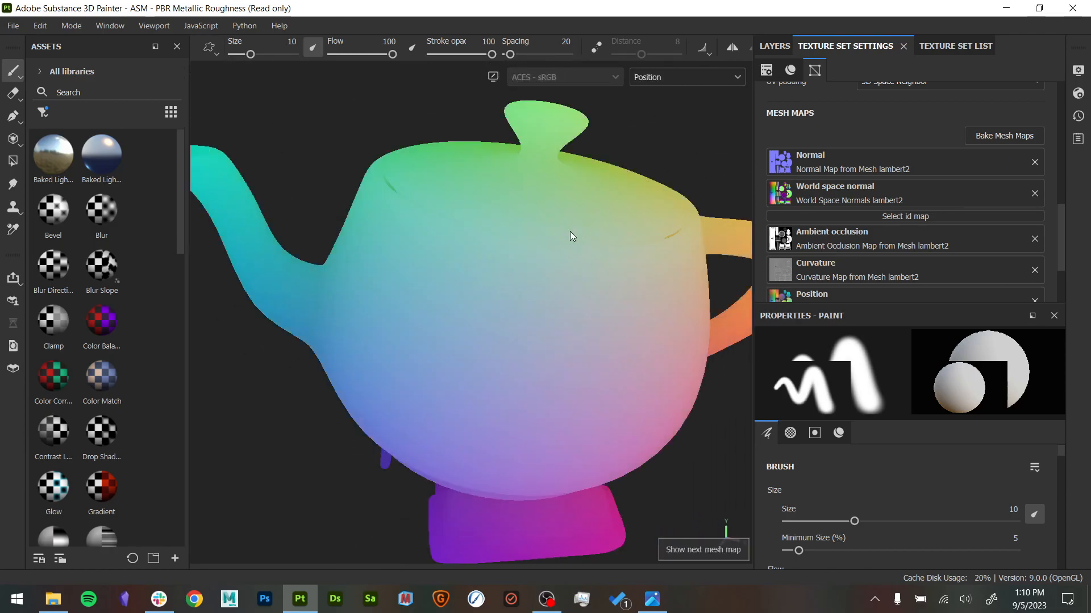
{"action": "right_click_drag", "start_coordinate": [606, 255], "coordinate": [362, 195], "text": "alt"}
{"action": "left_click_drag", "start_coordinate": [530, 261], "coordinate": [518, 205], "text": "alt"}
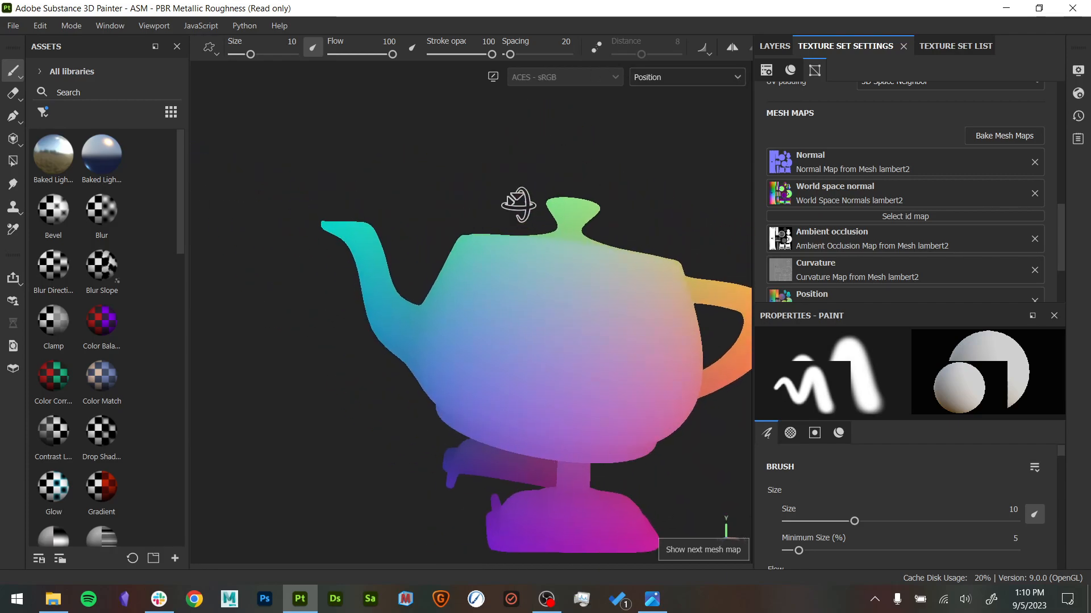
{"action": "middle_click_drag", "start_coordinate": [529, 221], "coordinate": [466, 232], "text": "alt"}
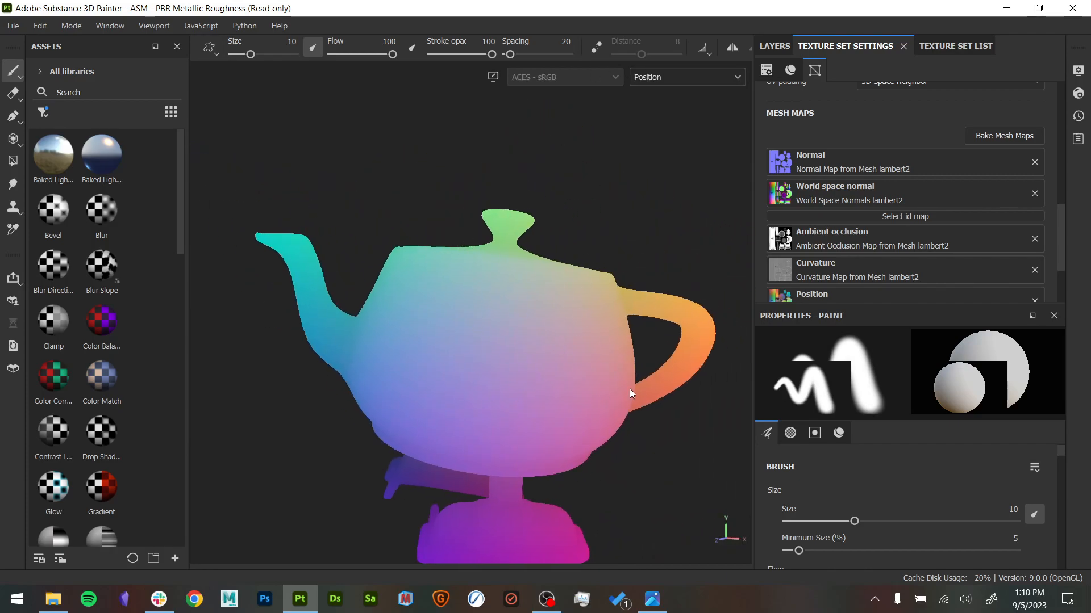
- Display the Thickness mesh map and examine the light and dark areas on the teapot's body and feet
{"action": "key", "text": "b"}
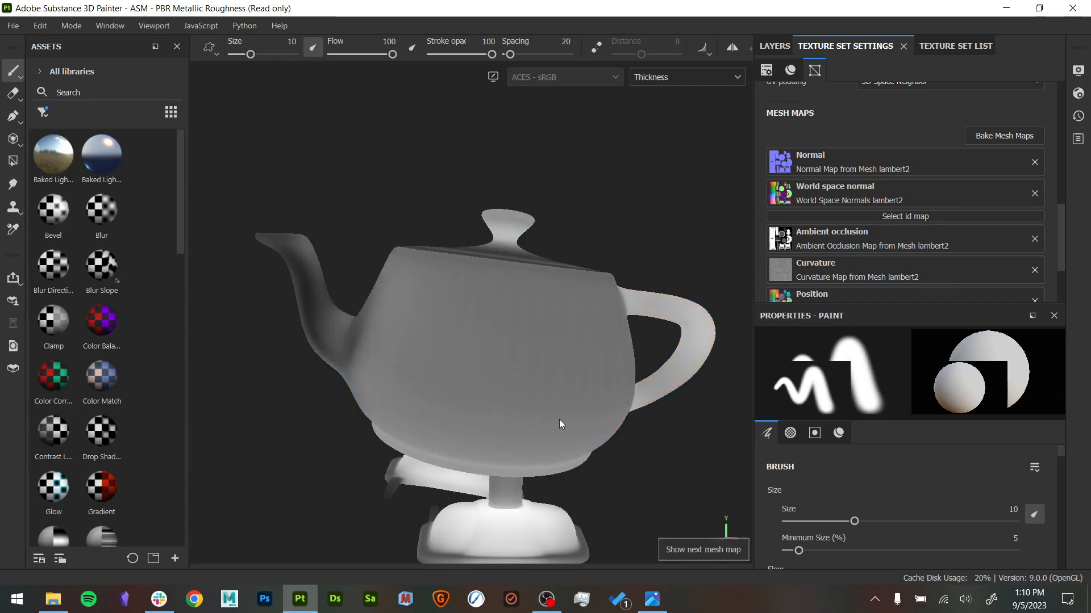
{"action": "left_click_drag", "start_coordinate": [540, 97], "coordinate": [570, 418], "text": "alt"}
{"action": "middle_click_drag", "start_coordinate": [561, 288], "coordinate": [580, 438], "text": "alt"}
{"action": "left_click_drag", "start_coordinate": [579, 438], "coordinate": [564, 353], "text": "alt"}
{"action": "middle_click_drag", "start_coordinate": [578, 333], "coordinate": [534, 467], "text": "alt"}
{"action": "left_click_drag", "start_coordinate": [542, 327], "coordinate": [551, 372], "text": "alt"}
{"action": "left_click_drag", "start_coordinate": [493, 490], "coordinate": [611, 377], "text": "alt"}
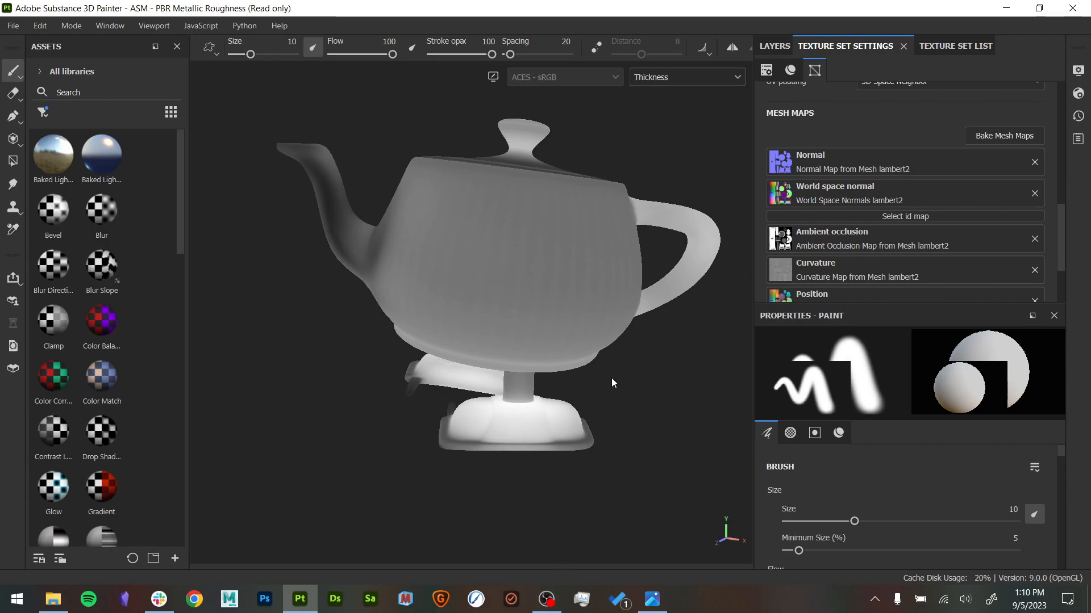
- Cycle through the remaining mesh maps, including Height, Normal and World space normal, to check each one on the teapot
{"action": "key", "text": "b"}
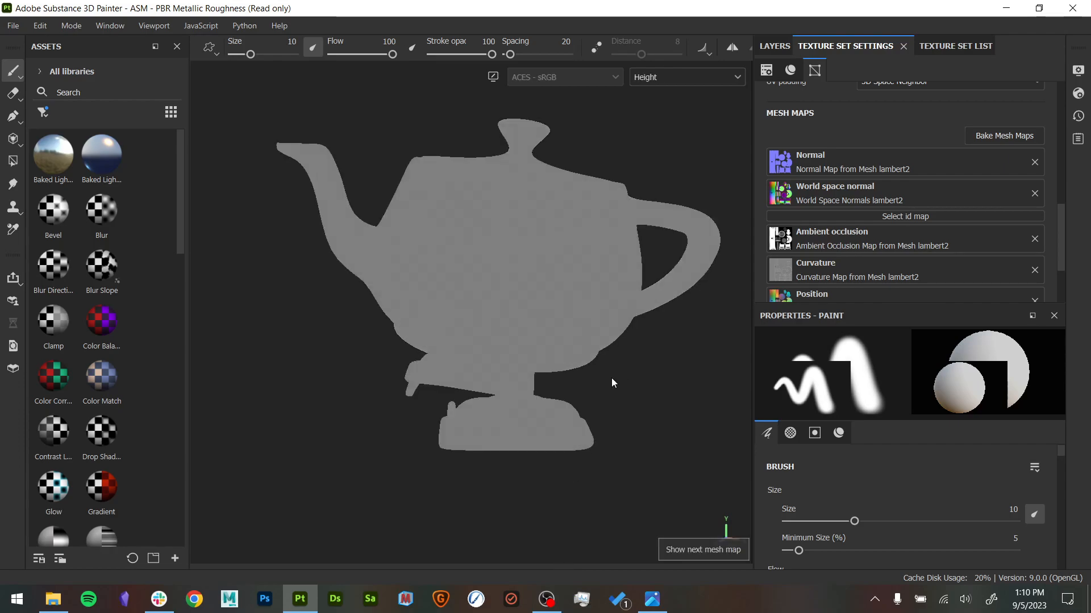
{"action": "key", "text": "b"}
{"action": "key", "text": "b"}
{"action": "key", "text": "b"}
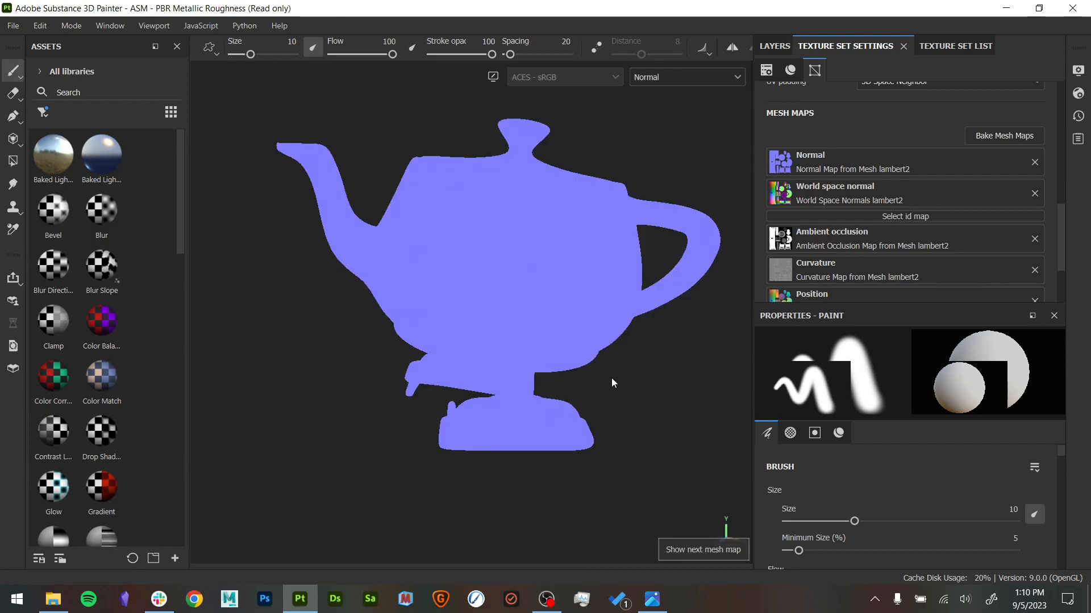
{"action": "key", "text": "b"}
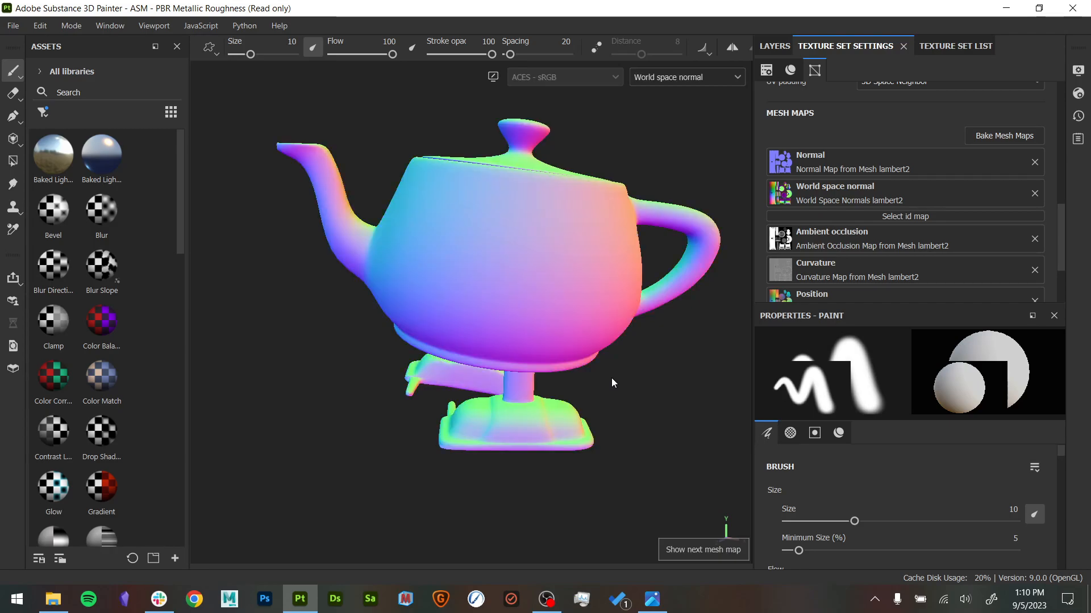
{"action": "key", "text": "b"}
{"action": "key", "text": "b"}
{"action": "key", "text": "b"}
{"action": "key", "text": "b"}
{"action": "key", "text": "b"}
{"action": "key", "text": "b"}
{"action": "key", "text": "b"}
{"action": "key", "text": "b"}
- Return the viewport to the full Material view and bring up the layer stack
{"action": "key", "text": "m"}
{"action": "middle_click_drag", "start_coordinate": [647, 254], "coordinate": [643, 321], "text": "alt"}
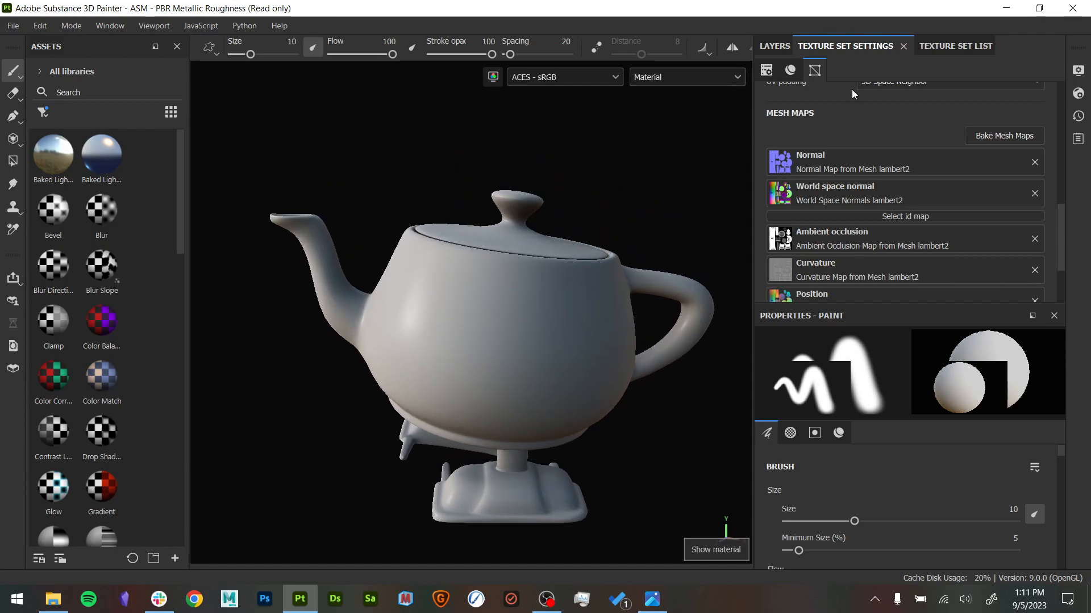
{"action": "left_click", "coordinate": [775, 46]}
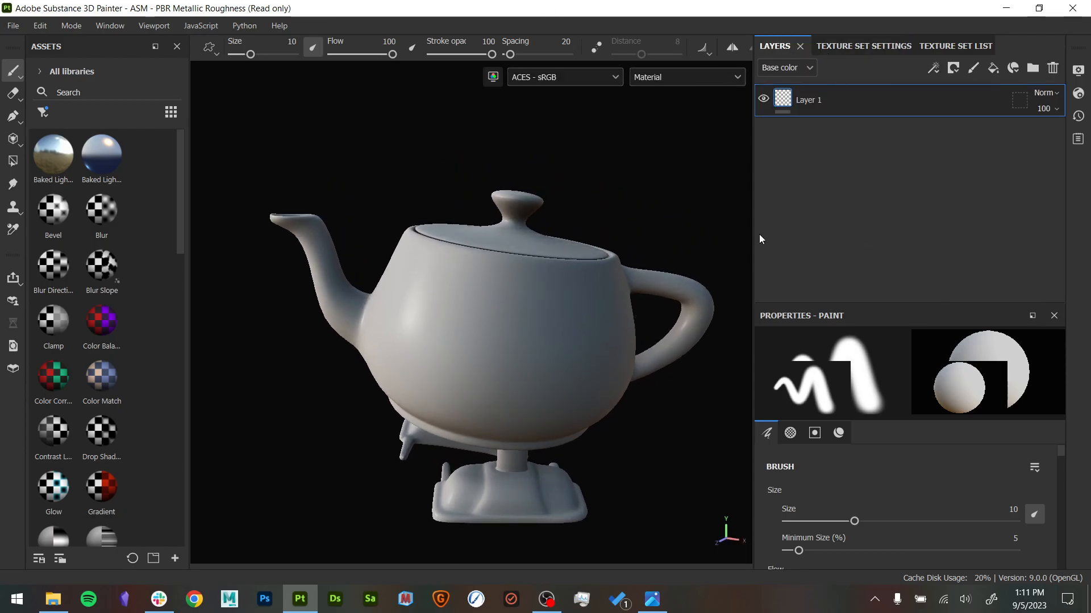
- Narrow the Layers and Properties area, widen the Assets panel to five columns, and filter the assets to materials
{"action": "left_click_drag", "start_coordinate": [752, 216], "coordinate": [869, 233]}
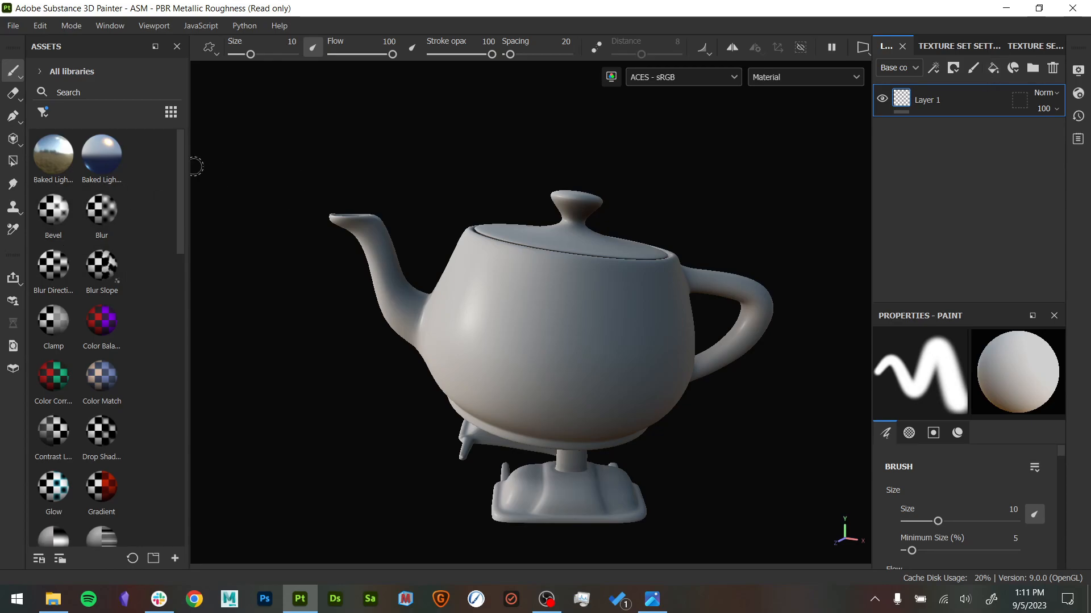
{"action": "left_click_drag", "start_coordinate": [188, 170], "coordinate": [294, 163]}
{"action": "left_click", "coordinate": [42, 112]}
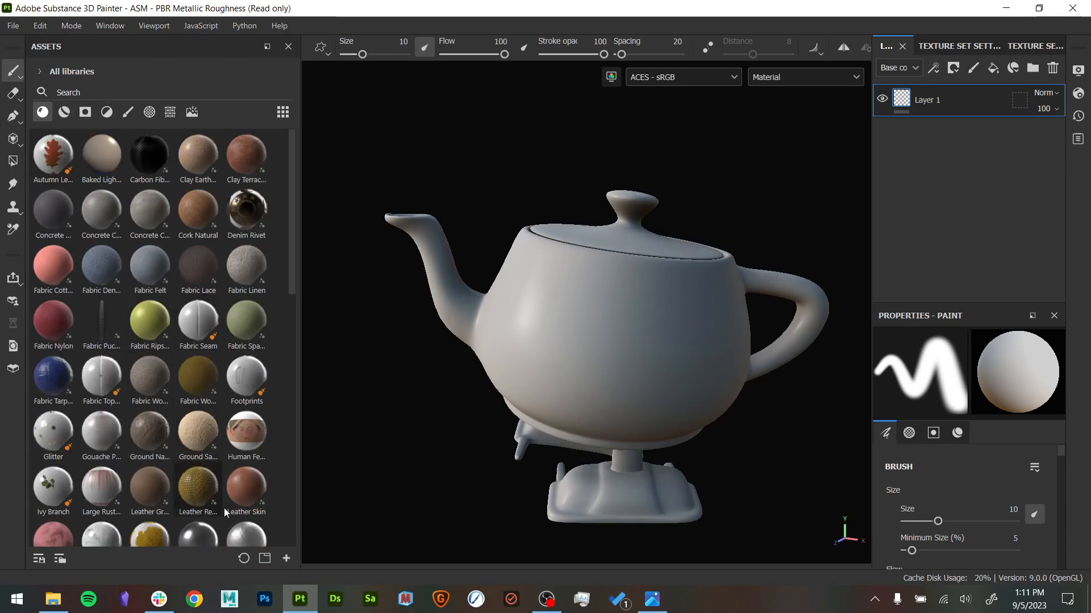
{"action": "mouse_move", "coordinate": [207, 222]}
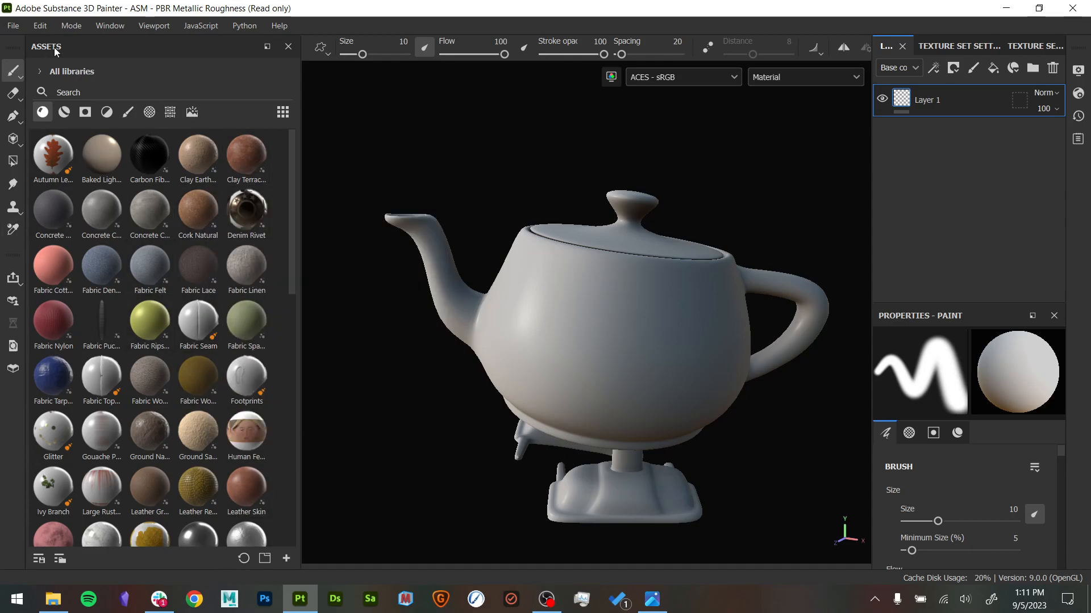
{"action": "left_click", "coordinate": [105, 27]}
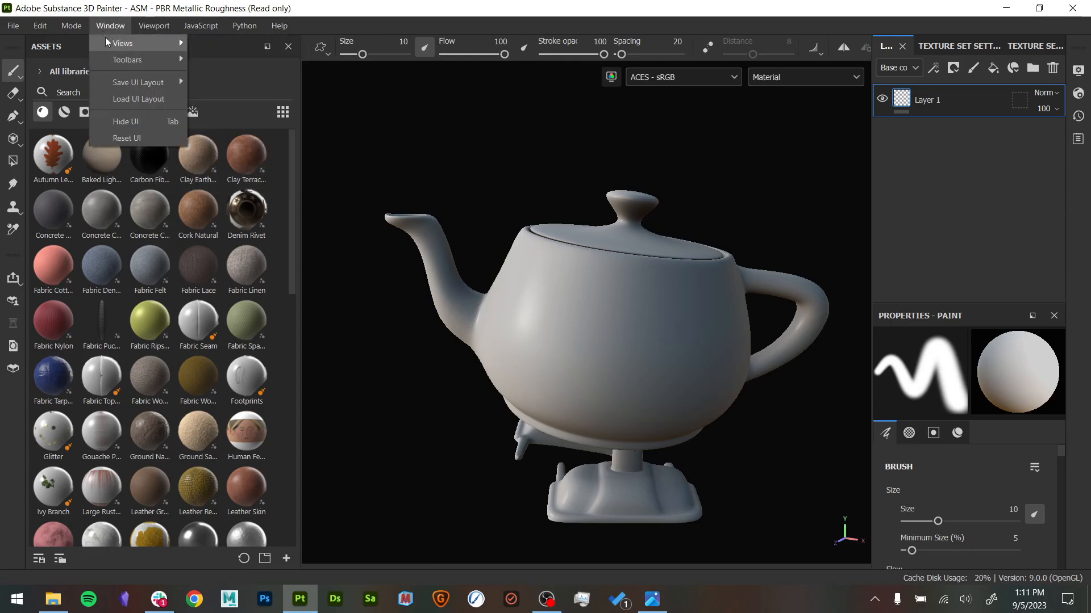
{"action": "left_click", "coordinate": [306, 420]}
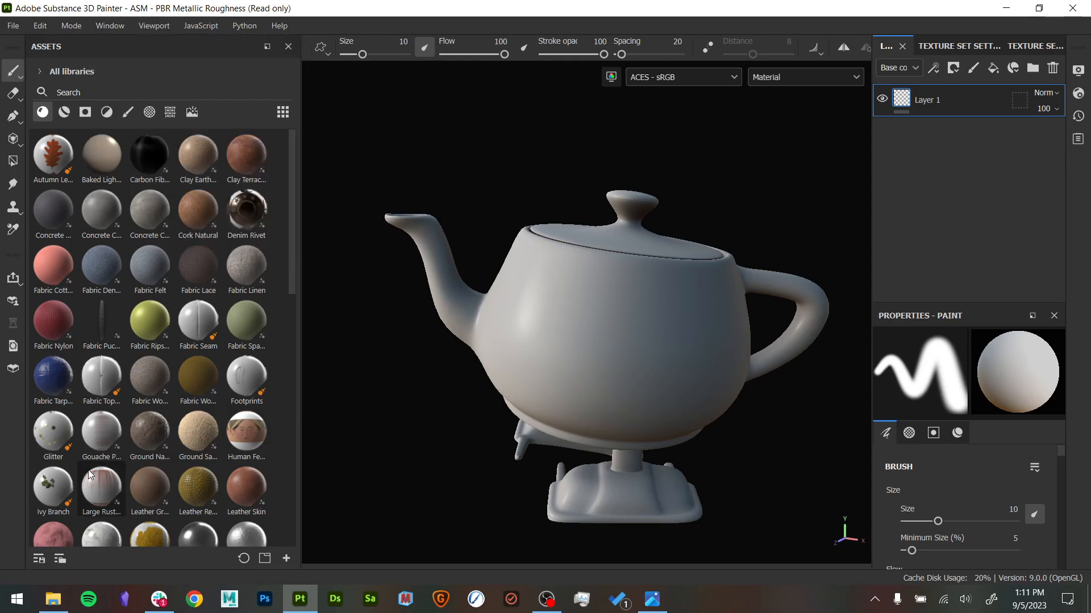
- Hide the Assets panel and bring it back
{"action": "right_click", "coordinate": [11, 477]}
{"action": "left_click", "coordinate": [62, 266]}
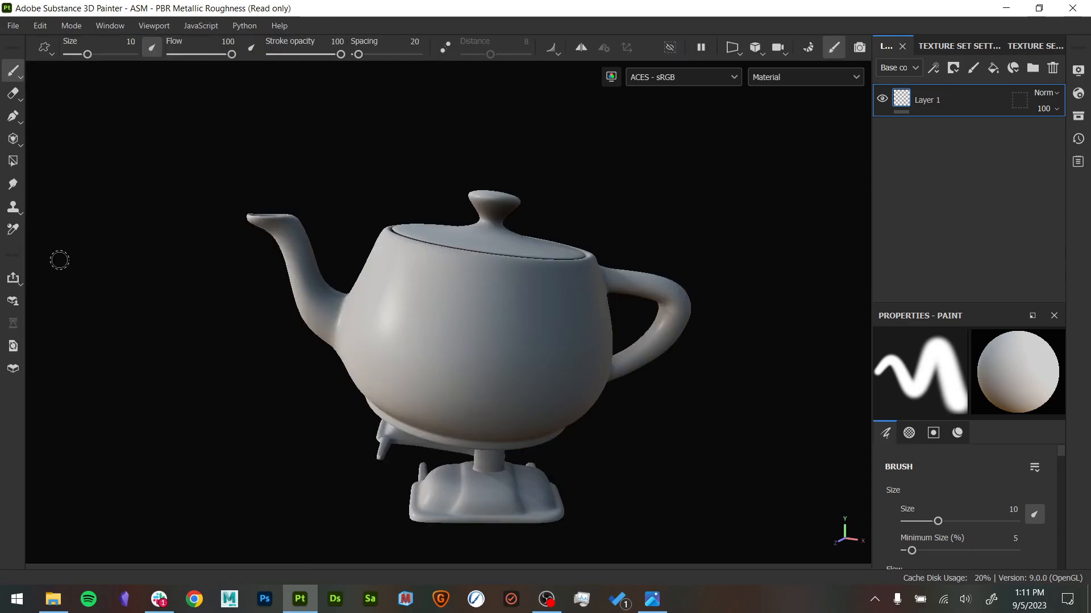
{"action": "right_click", "coordinate": [19, 409]}
{"action": "left_click", "coordinate": [53, 194]}
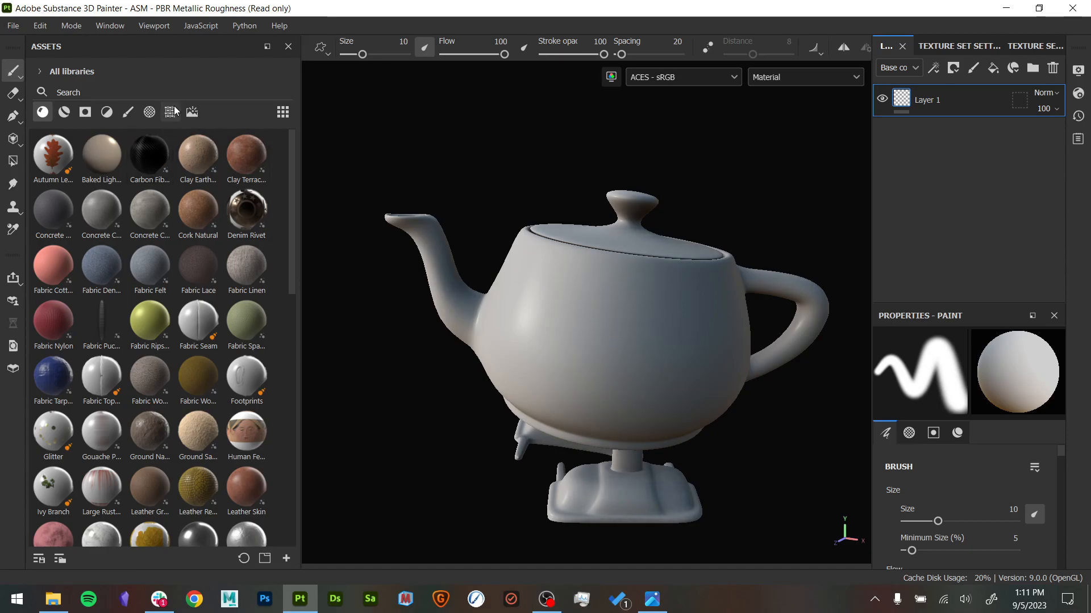
- Browse the asset library's smart materials, smart masks, filters, brushes, alphas and textures, and return to the materials
{"action": "left_click", "coordinate": [66, 111]}
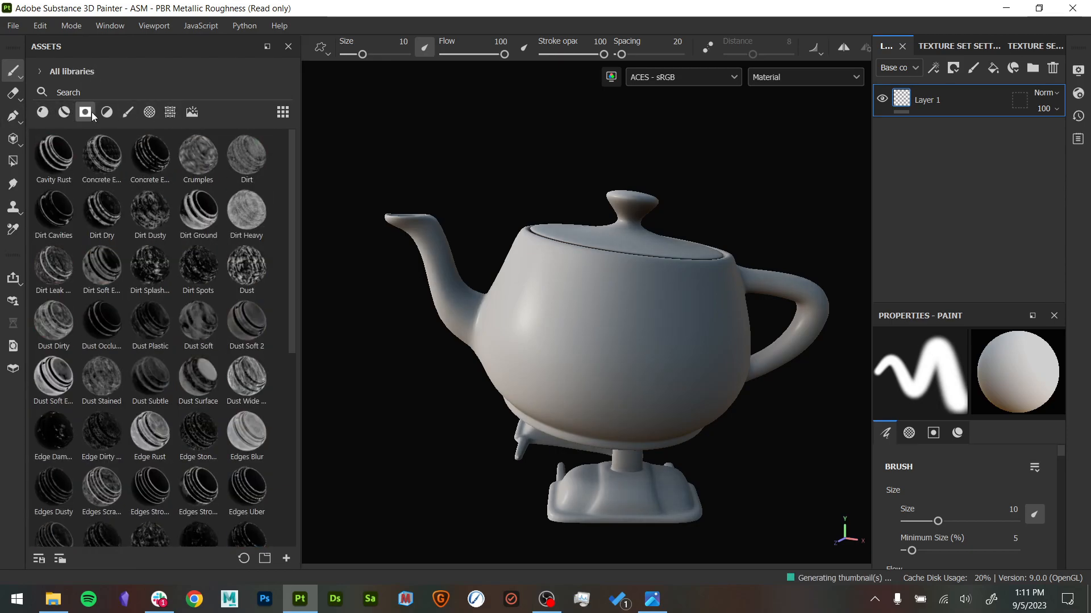
{"action": "left_click", "coordinate": [106, 112]}
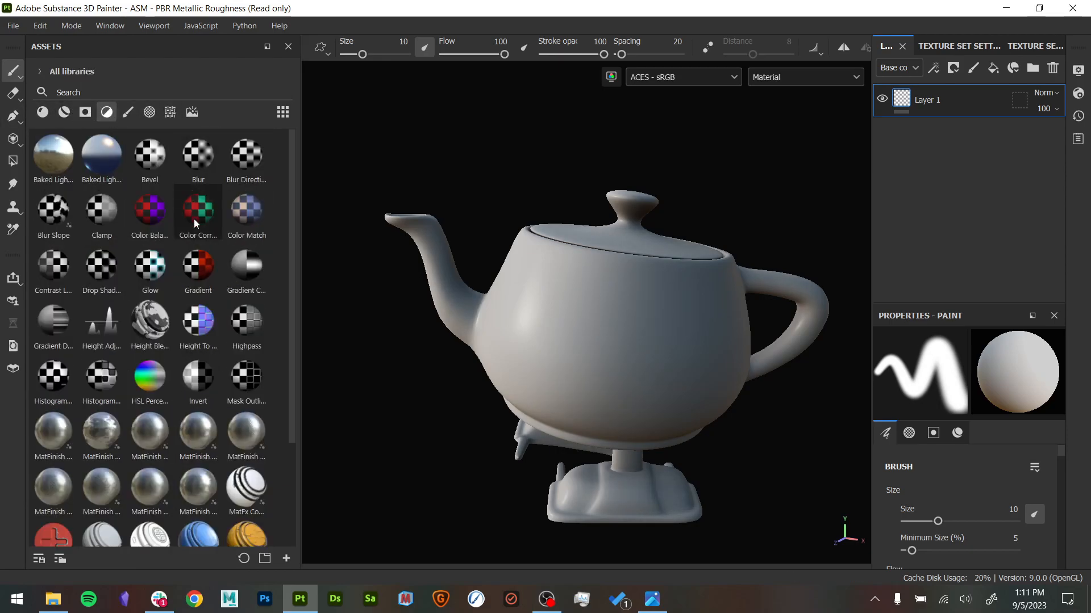
{"action": "left_click", "coordinate": [128, 112]}
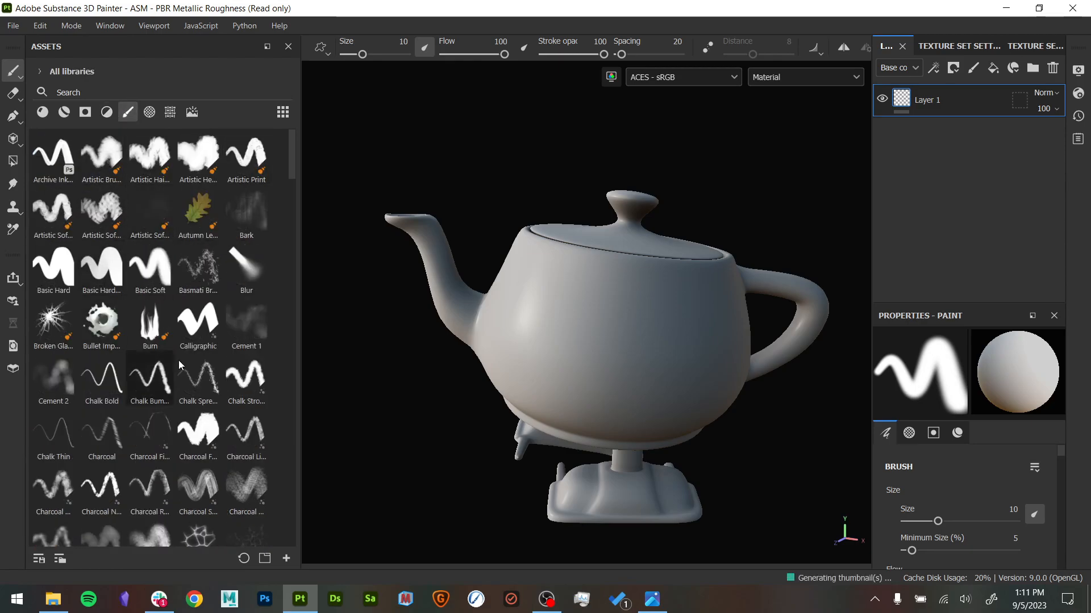
{"action": "left_click", "coordinate": [172, 115]}
{"action": "left_click", "coordinate": [149, 112]}
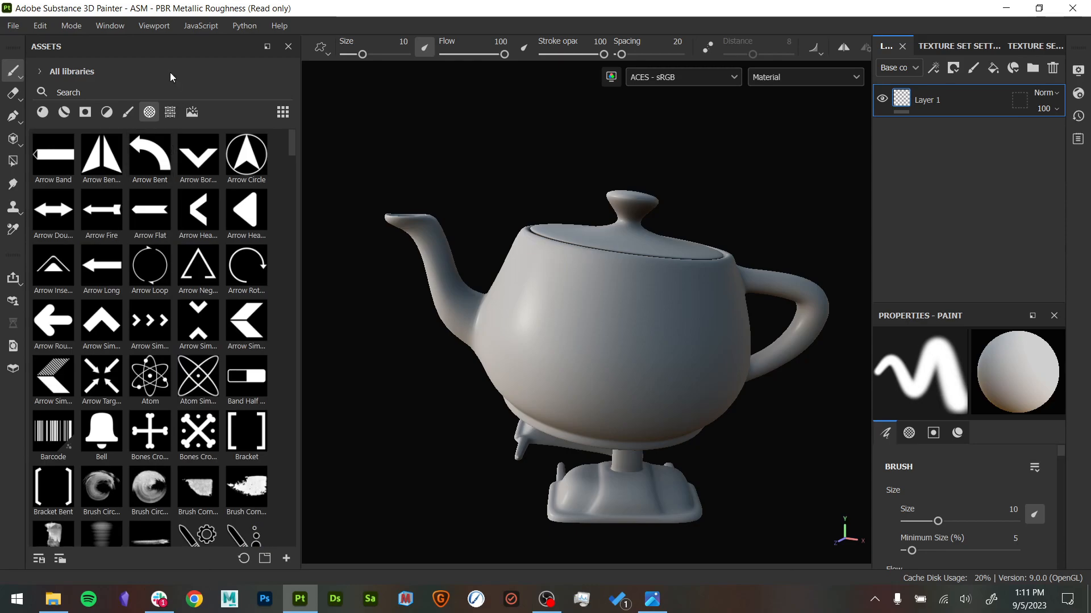
{"action": "left_click", "coordinate": [169, 112]}
{"action": "scroll", "coordinate": [235, 442], "scroll_direction": "down", "scroll_amount": 3}
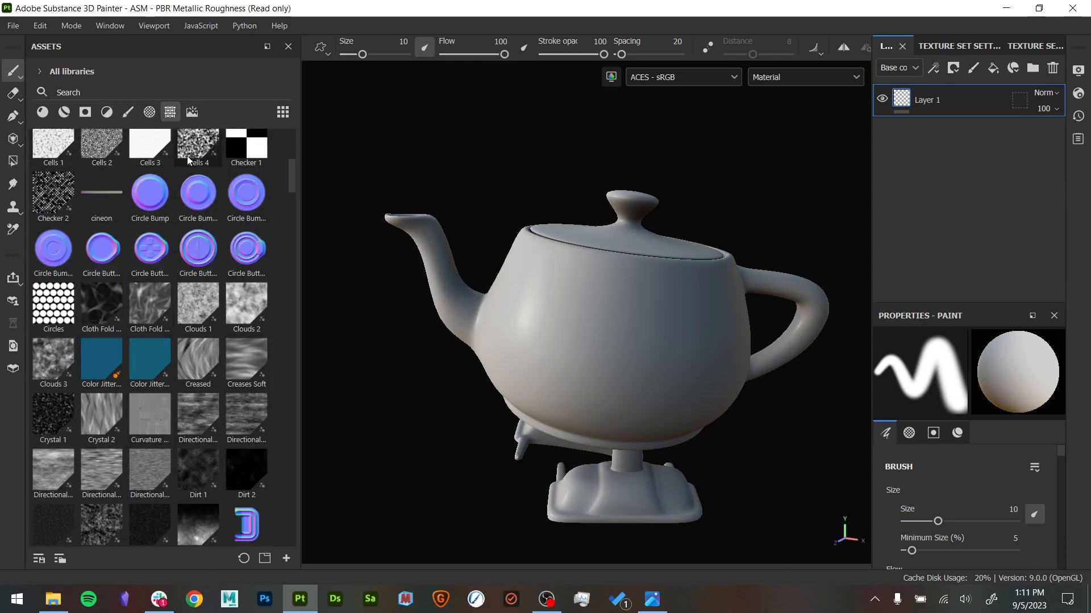
{"action": "left_click", "coordinate": [42, 112]}
- Switch to the Photos app and examine the surface of the old vessel in the reference image LC-74_51_5565 (1).jpg
{"action": "left_click", "coordinate": [652, 599]}
{"action": "scroll", "coordinate": [547, 309], "scroll_direction": "up", "scroll_amount": 4}
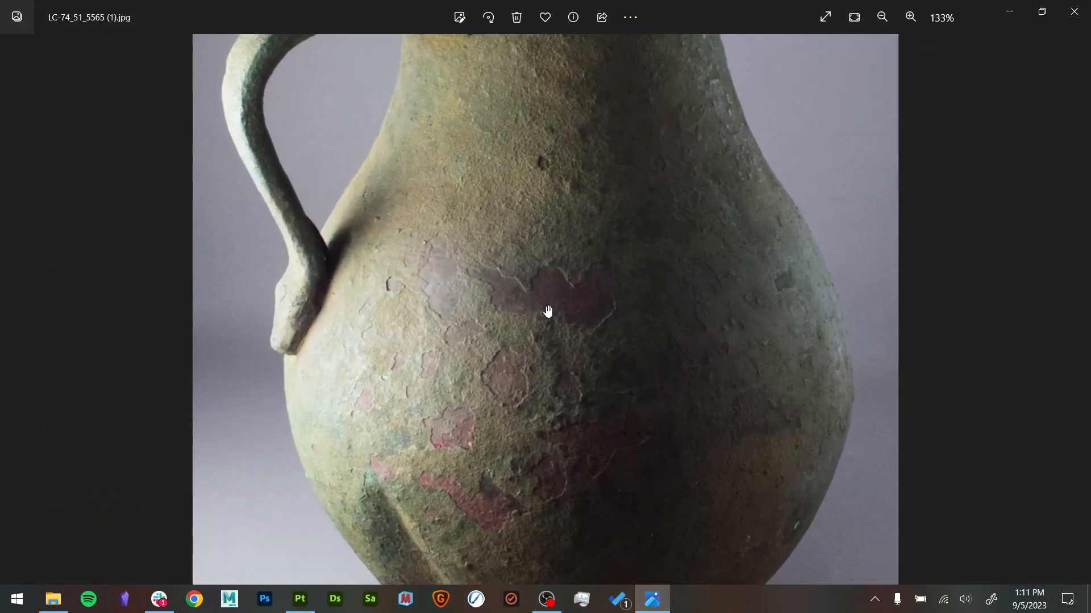
{"action": "scroll", "coordinate": [526, 301], "scroll_direction": "down", "scroll_amount": 2}
{"action": "left_click_drag", "start_coordinate": [555, 251], "coordinate": [574, 195]}
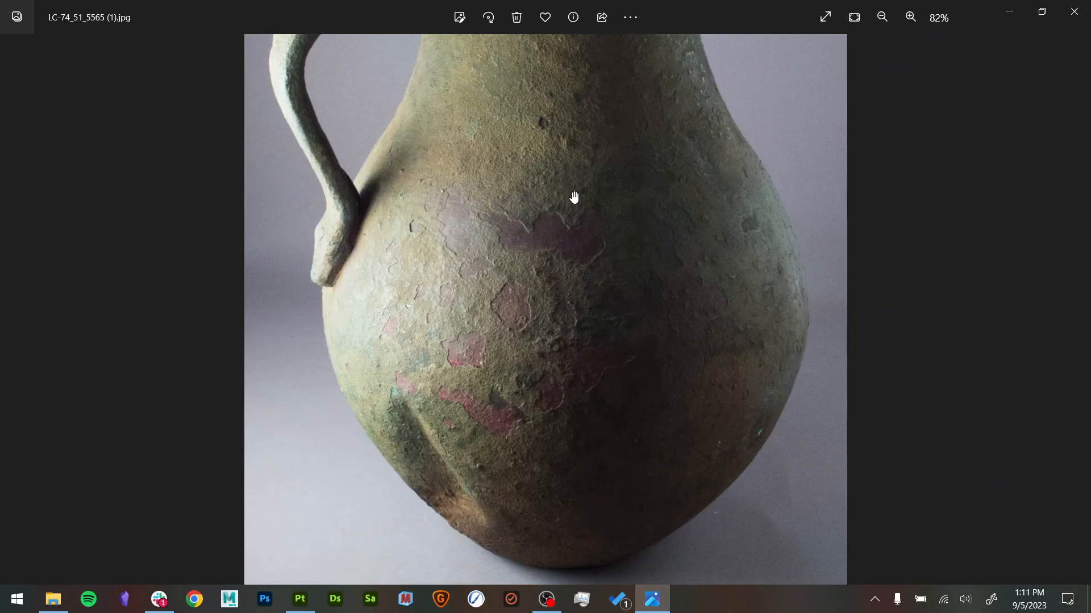
{"action": "scroll", "coordinate": [560, 254], "scroll_direction": "up", "scroll_amount": 2}
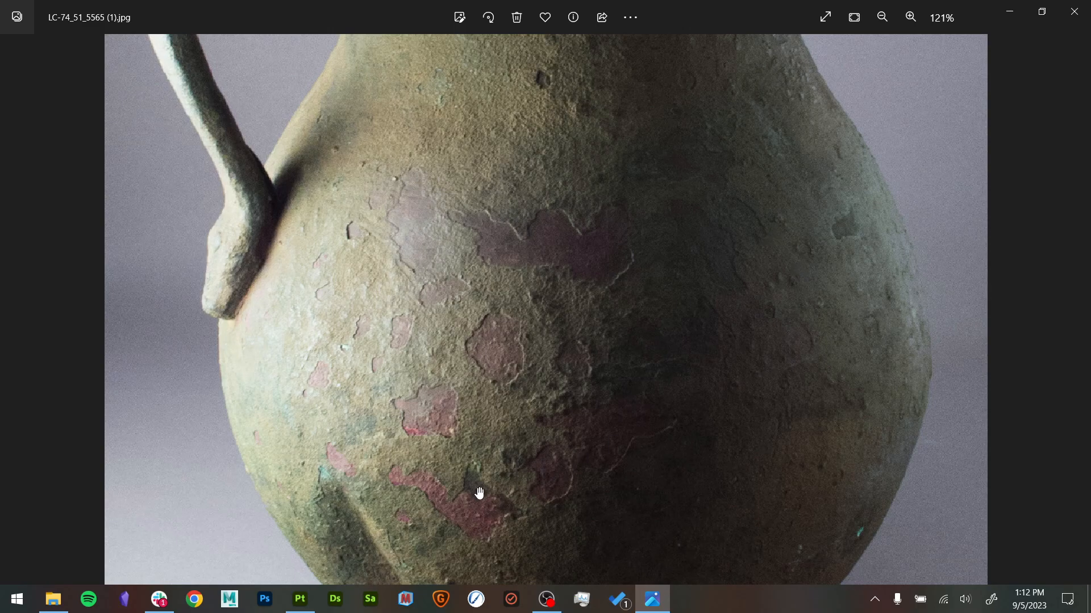
{"action": "scroll", "coordinate": [194, 370], "scroll_direction": "up", "scroll_amount": 5}
{"action": "scroll", "coordinate": [410, 344], "scroll_direction": "down", "scroll_amount": 5}
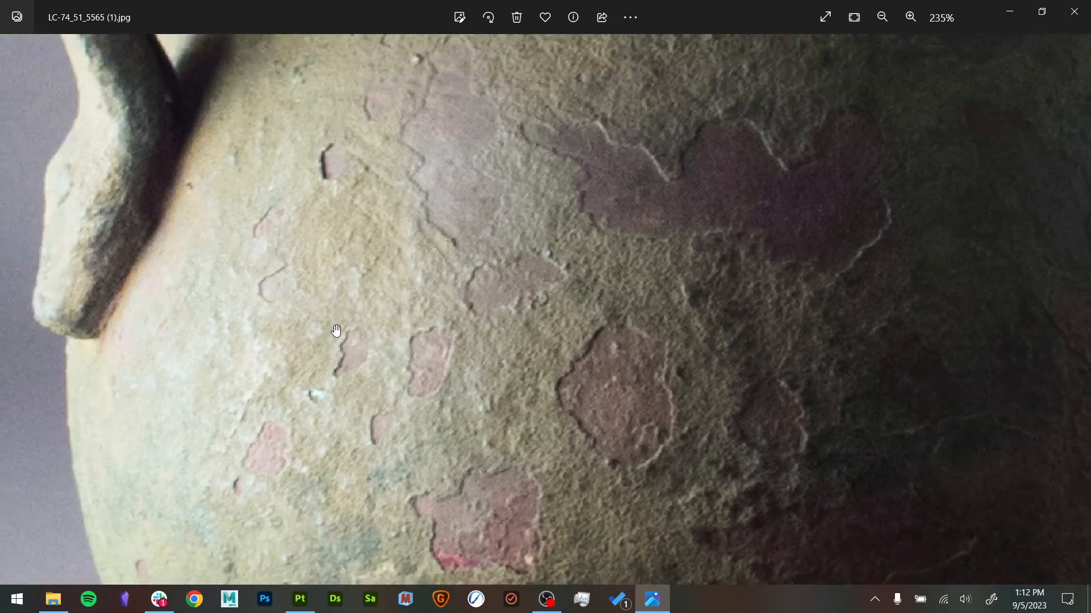
{"action": "left_click_drag", "start_coordinate": [410, 345], "coordinate": [494, 315]}
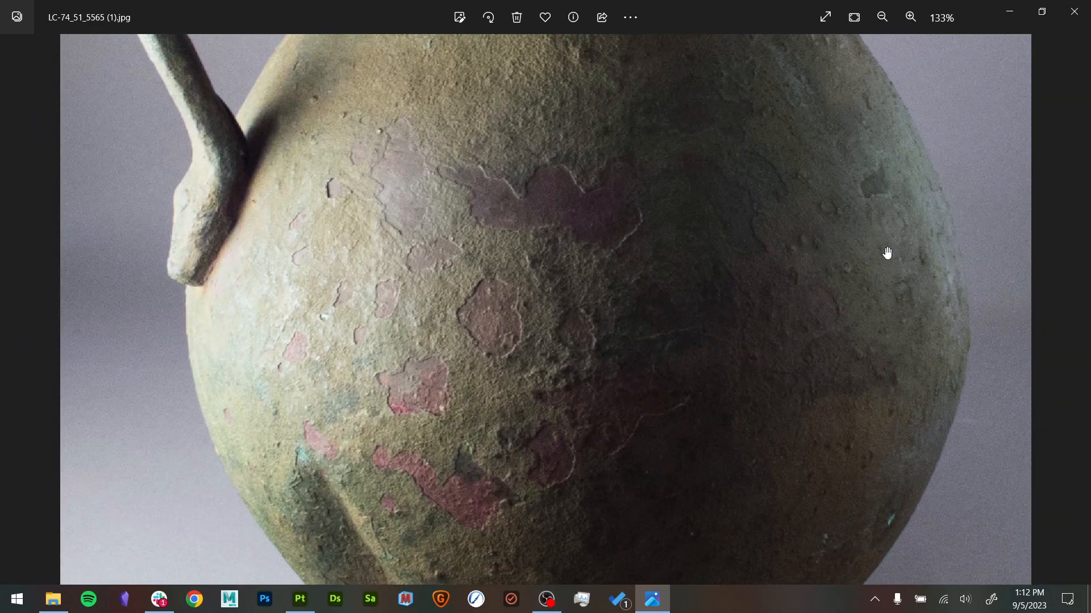
- Inspect the chipped reddish patches and rough coating near the vessel's handle up close
{"action": "scroll", "coordinate": [408, 329], "scroll_direction": "up", "scroll_amount": 4}
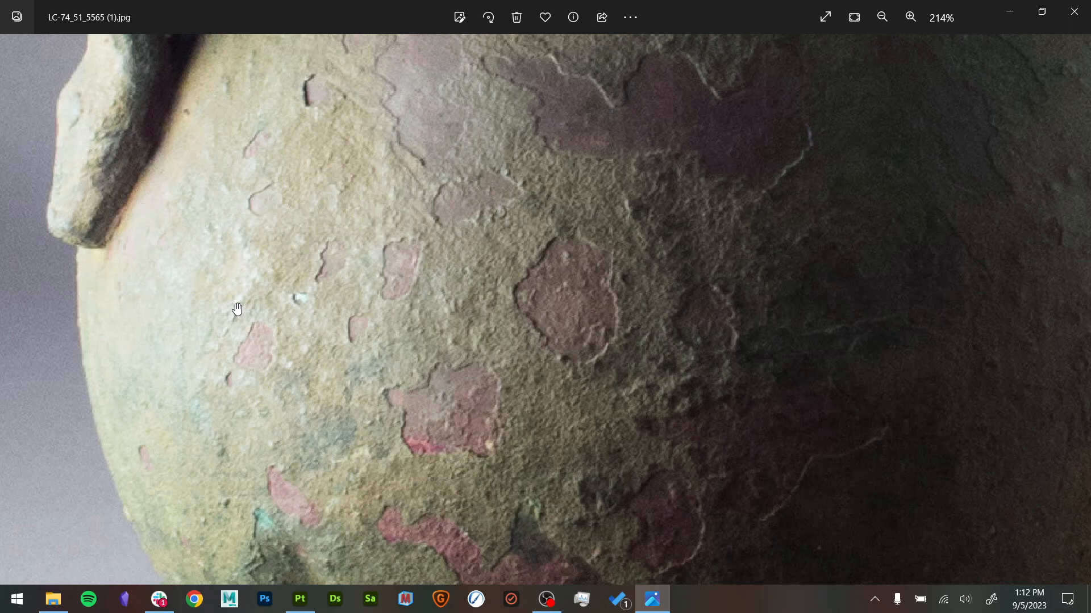
{"action": "scroll", "coordinate": [372, 313], "scroll_direction": "up", "scroll_amount": 2}
{"action": "scroll", "coordinate": [447, 213], "scroll_direction": "down", "scroll_amount": 1}
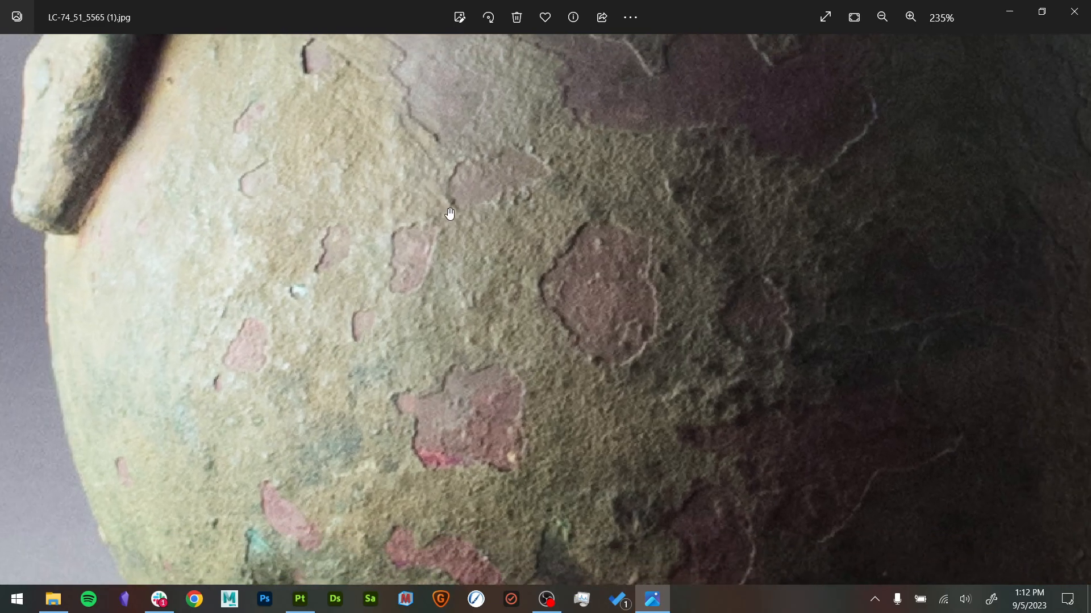
{"action": "left_click_drag", "start_coordinate": [449, 200], "coordinate": [396, 324]}
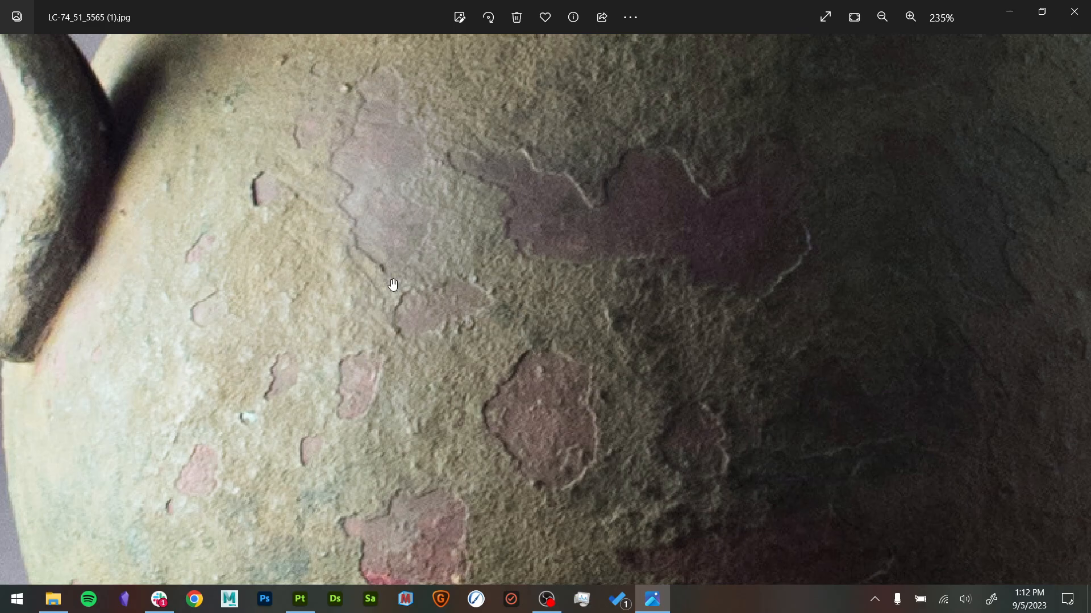
{"action": "scroll", "coordinate": [409, 295], "scroll_direction": "down", "scroll_amount": 2}
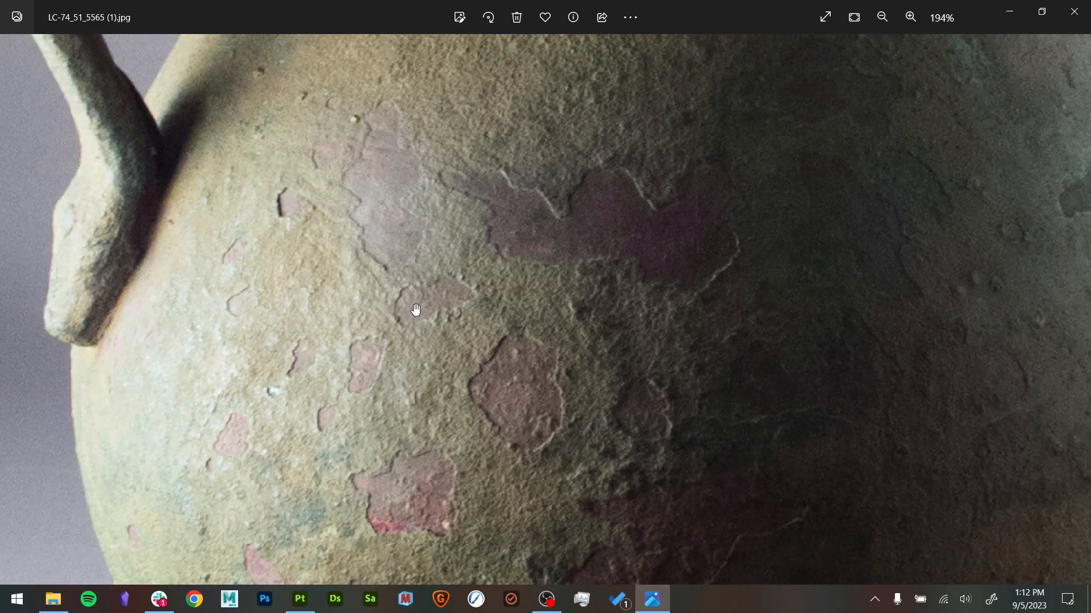
{"action": "scroll", "coordinate": [202, 413], "scroll_direction": "up", "scroll_amount": 2}
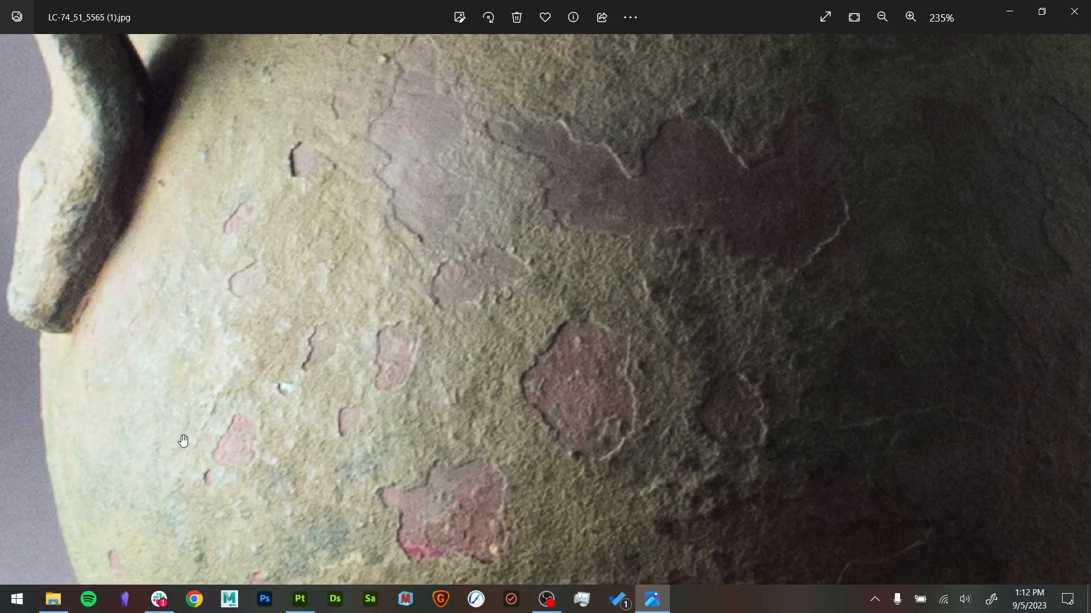
- Examine the vessel's neck, rough coating and chipped purple and reddish patches at several magnifications in the reference photo
{"action": "scroll", "coordinate": [468, 385], "scroll_direction": "down", "scroll_amount": 4}
{"action": "scroll", "coordinate": [496, 250], "scroll_direction": "up", "scroll_amount": 3}
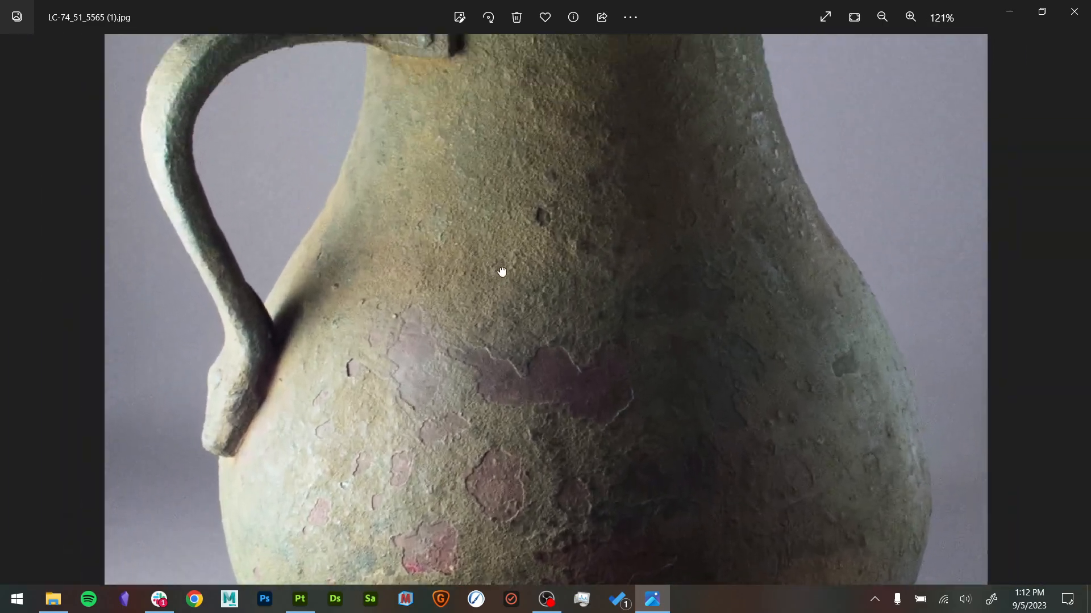
{"action": "scroll", "coordinate": [503, 305], "scroll_direction": "up", "scroll_amount": 1}
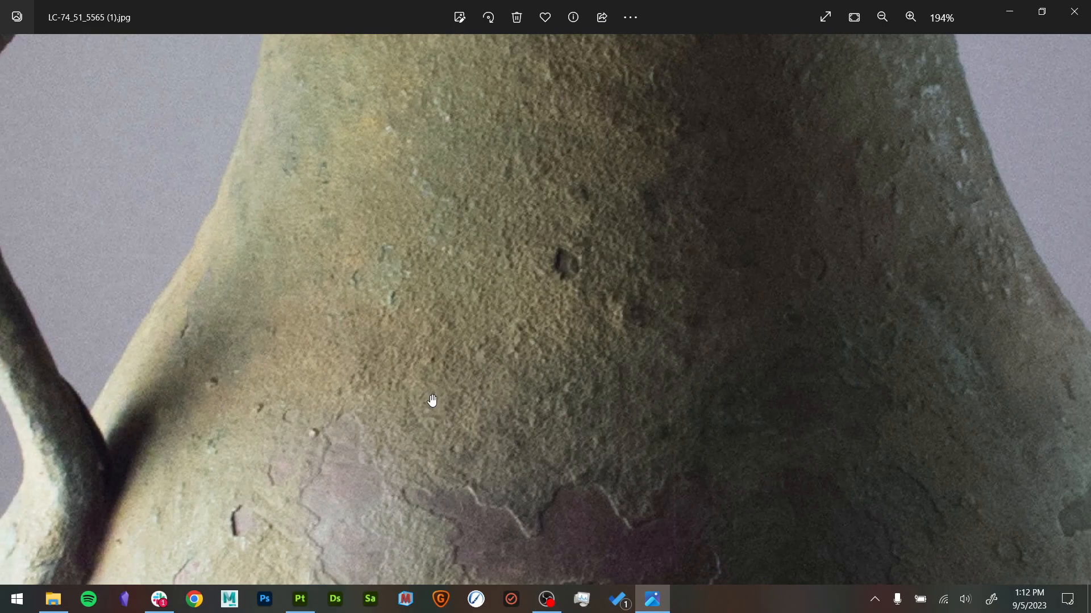
{"action": "scroll", "coordinate": [500, 392], "scroll_direction": "down", "scroll_amount": 3}
{"action": "left_click_drag", "start_coordinate": [511, 390], "coordinate": [557, 152]}
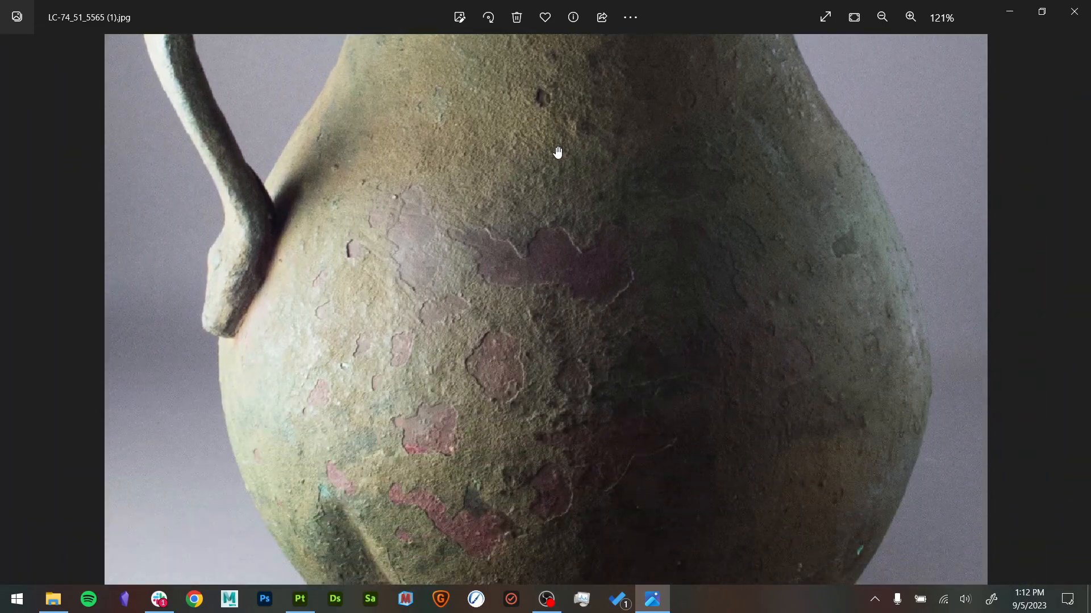
{"action": "scroll", "coordinate": [540, 370], "scroll_direction": "up", "scroll_amount": 3}
{"action": "left_click_drag", "start_coordinate": [587, 275], "coordinate": [598, 441]}
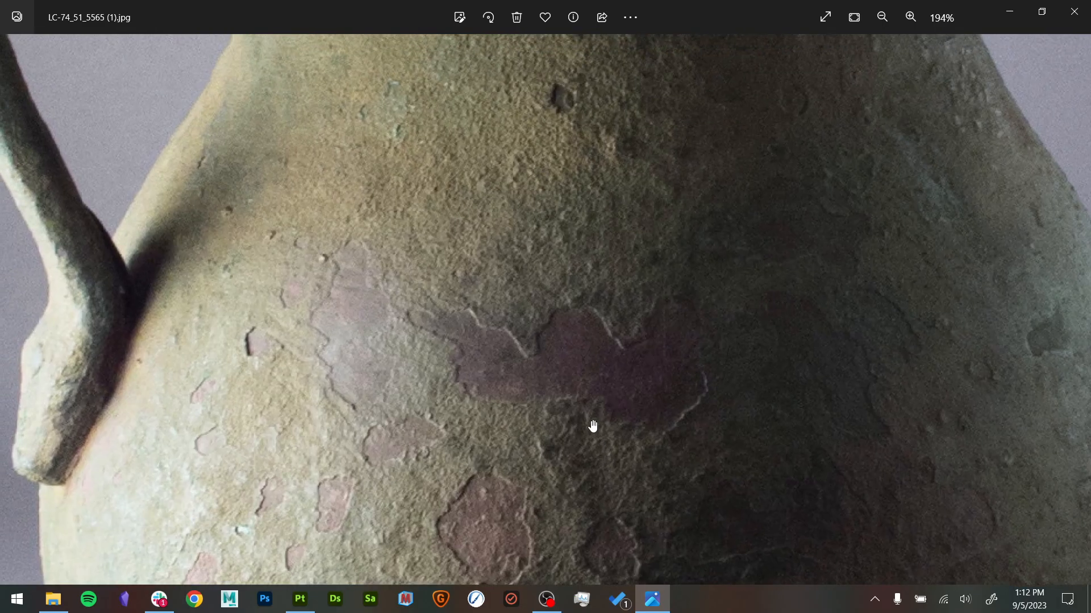
{"action": "scroll", "coordinate": [561, 278], "scroll_direction": "down", "scroll_amount": 5}
{"action": "left_click_drag", "start_coordinate": [560, 270], "coordinate": [556, 225]}
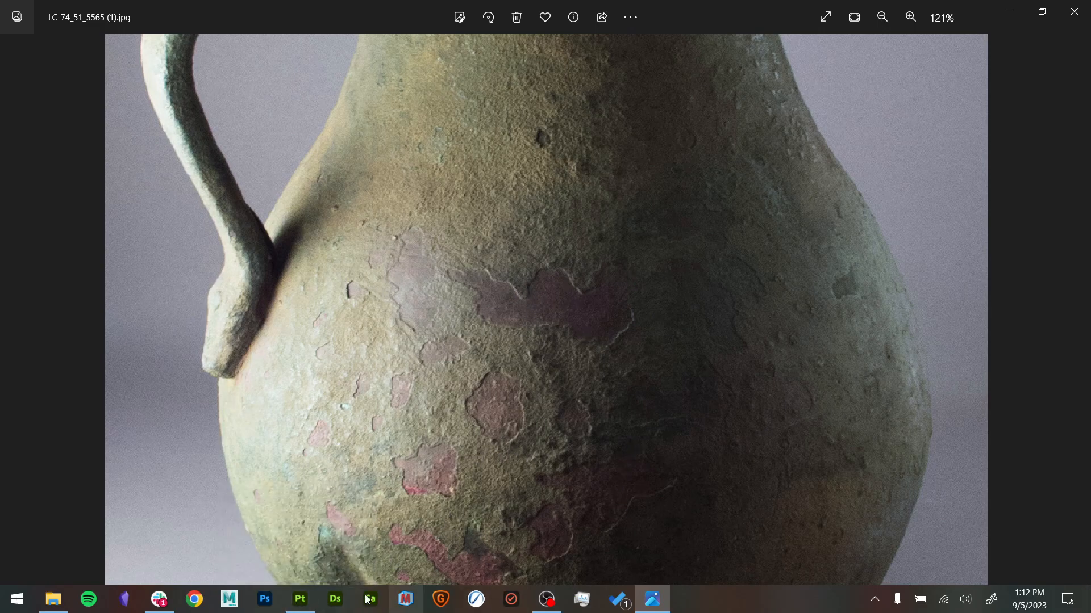
- Switch to Substance 3D Painter, add the Clay Terracotta material as a new layer, and narrow the Assets panel
{"action": "left_click", "coordinate": [306, 606]}
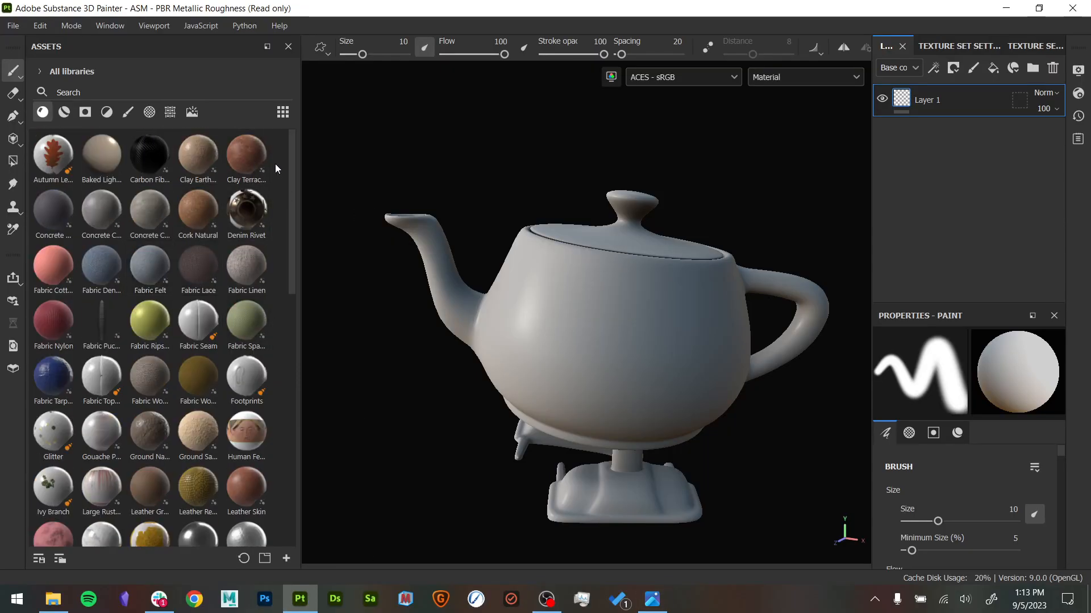
{"action": "mouse_move", "coordinate": [251, 162]}
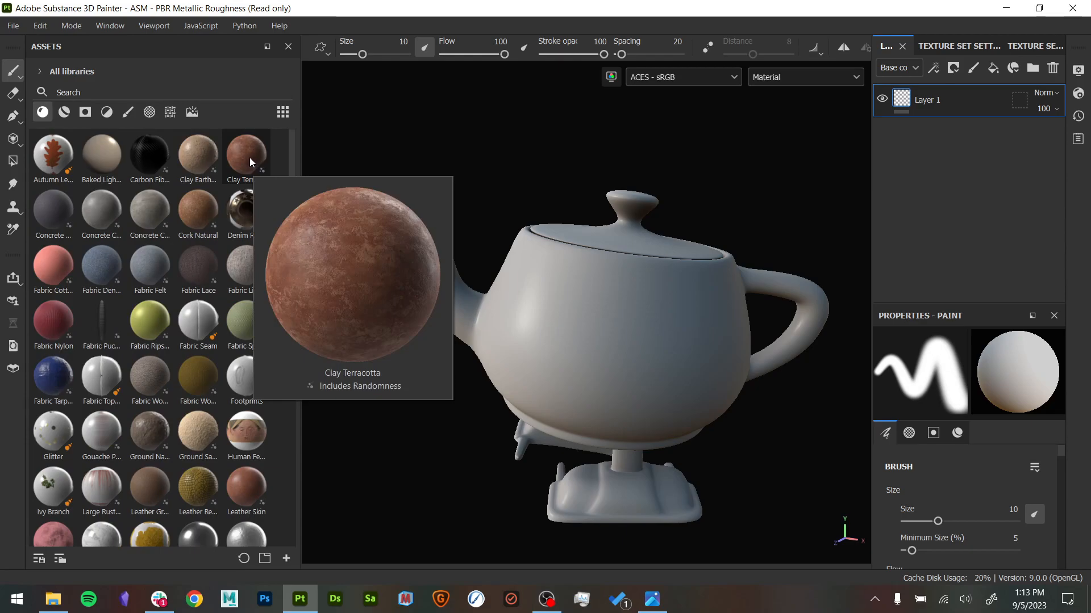
{"action": "left_click_drag", "start_coordinate": [251, 162], "coordinate": [932, 85]}
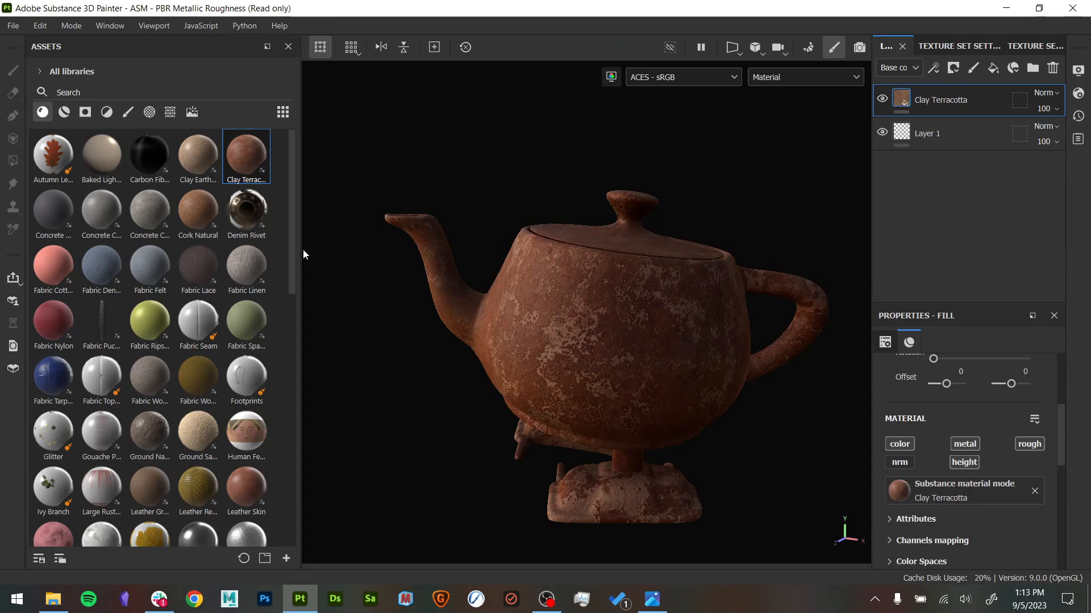
{"action": "left_click_drag", "start_coordinate": [302, 250], "coordinate": [171, 258]}
- Inspect the Clay Terracotta surface on the teapot's body up close, from several angles and under different lighting directions
{"action": "left_click_drag", "start_coordinate": [488, 288], "coordinate": [487, 270], "text": "alt"}
{"action": "mouse_move", "coordinate": [487, 270]}
{"action": "right_mouse_down", "text": "shift"}
{"action": "mouse_move", "coordinate": [528, 277]}
{"action": "mouse_move", "coordinate": [529, 268]}
{"action": "mouse_move", "coordinate": [512, 262]}
{"action": "mouse_move", "coordinate": [554, 309]}
{"action": "mouse_move", "coordinate": [519, 300]}
{"action": "right_mouse_up", "text": "shift"}
{"action": "right_click_drag", "start_coordinate": [759, 363], "coordinate": [736, 414], "text": "alt"}
{"action": "middle_click_drag", "start_coordinate": [656, 351], "coordinate": [648, 297], "text": "alt"}
{"action": "left_click_drag", "start_coordinate": [649, 306], "coordinate": [679, 341], "text": "alt"}
{"action": "mouse_move", "coordinate": [679, 341]}
{"action": "right_mouse_down", "text": "shift"}
{"action": "mouse_move", "coordinate": [645, 318]}
{"action": "mouse_move", "coordinate": [673, 338]}
{"action": "mouse_move", "coordinate": [653, 317]}
{"action": "mouse_move", "coordinate": [701, 339]}
{"action": "mouse_move", "coordinate": [636, 343]}
{"action": "mouse_move", "coordinate": [681, 348]}
{"action": "mouse_move", "coordinate": [655, 361]}
{"action": "right_mouse_up", "text": "shift"}
{"action": "middle_click_drag", "start_coordinate": [655, 362], "coordinate": [678, 345], "text": "alt"}
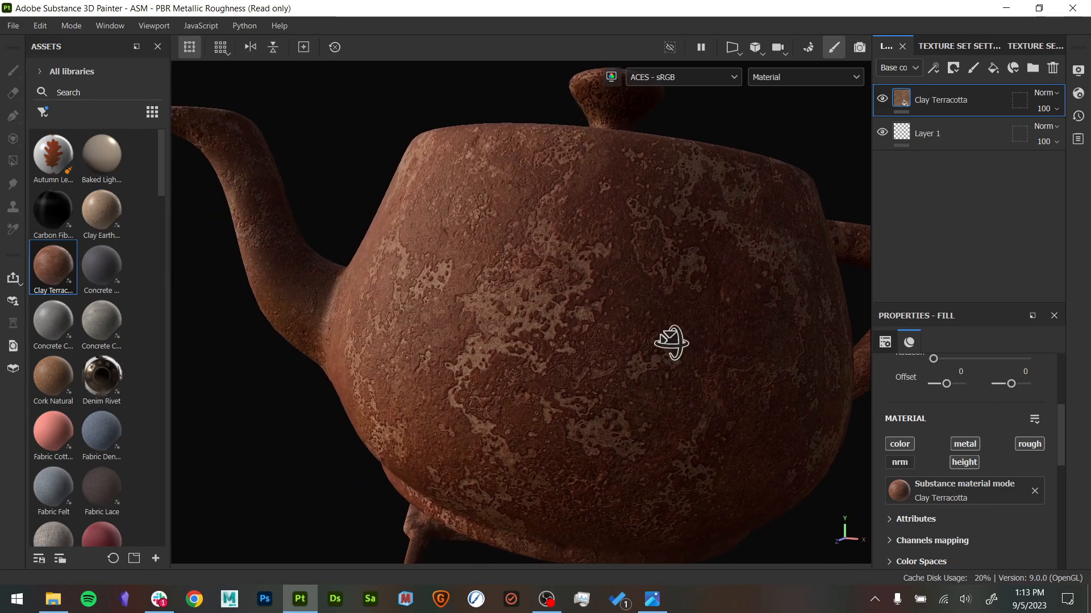
{"action": "left_click_drag", "start_coordinate": [677, 344], "coordinate": [591, 326], "text": "alt"}
{"action": "right_click_drag", "start_coordinate": [591, 326], "coordinate": [744, 390], "text": "alt"}
{"action": "right_click_drag", "start_coordinate": [434, 347], "coordinate": [429, 327], "text": "shift"}
{"action": "right_click_drag", "start_coordinate": [429, 376], "coordinate": [468, 389], "text": "shift"}
{"action": "right_click_drag", "start_coordinate": [599, 389], "coordinate": [368, 317], "text": "alt"}
{"action": "middle_click_drag", "start_coordinate": [589, 347], "coordinate": [581, 322], "text": "alt"}
{"action": "left_click_drag", "start_coordinate": [581, 321], "coordinate": [622, 334], "text": "alt"}
{"action": "right_click_drag", "start_coordinate": [623, 334], "coordinate": [489, 278], "text": "alt"}
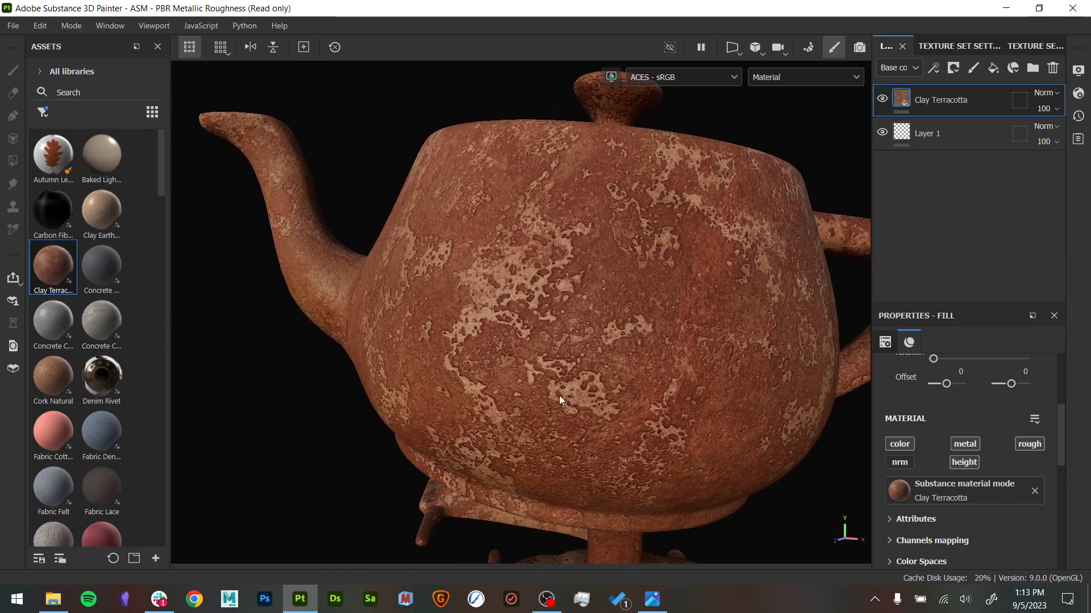
{"action": "left_click_drag", "start_coordinate": [677, 323], "coordinate": [625, 327], "text": "alt"}
{"action": "middle_click_drag", "start_coordinate": [624, 327], "coordinate": [604, 387], "text": "alt"}
{"action": "right_click_drag", "start_coordinate": [603, 387], "coordinate": [565, 372], "text": "alt"}
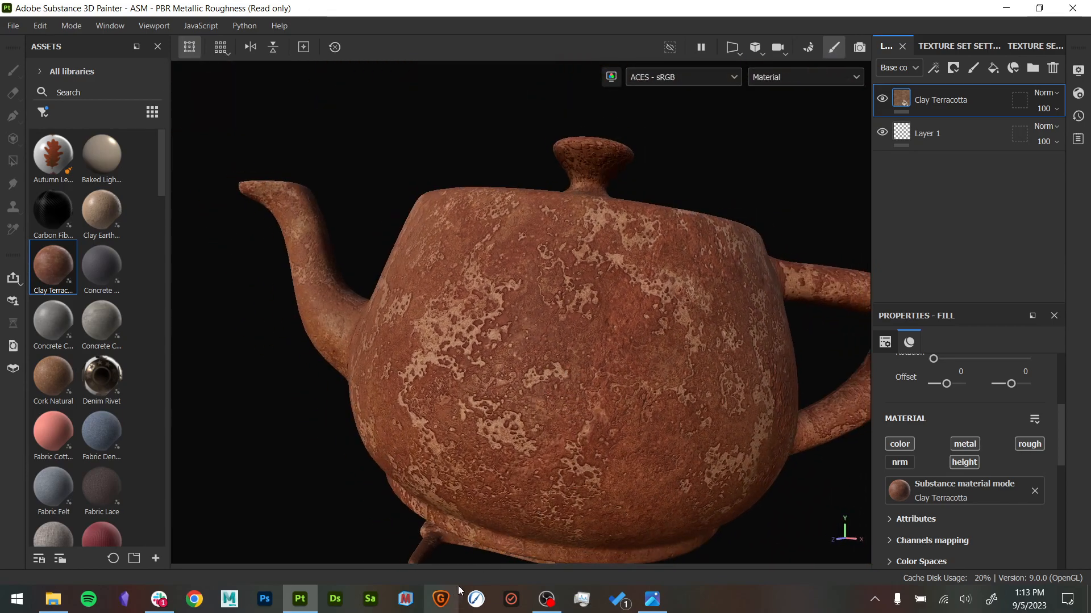
- Compare the teapot with the vessel reference in the Photos app and return to Substance 3D Painter
{"action": "left_click", "coordinate": [652, 609]}
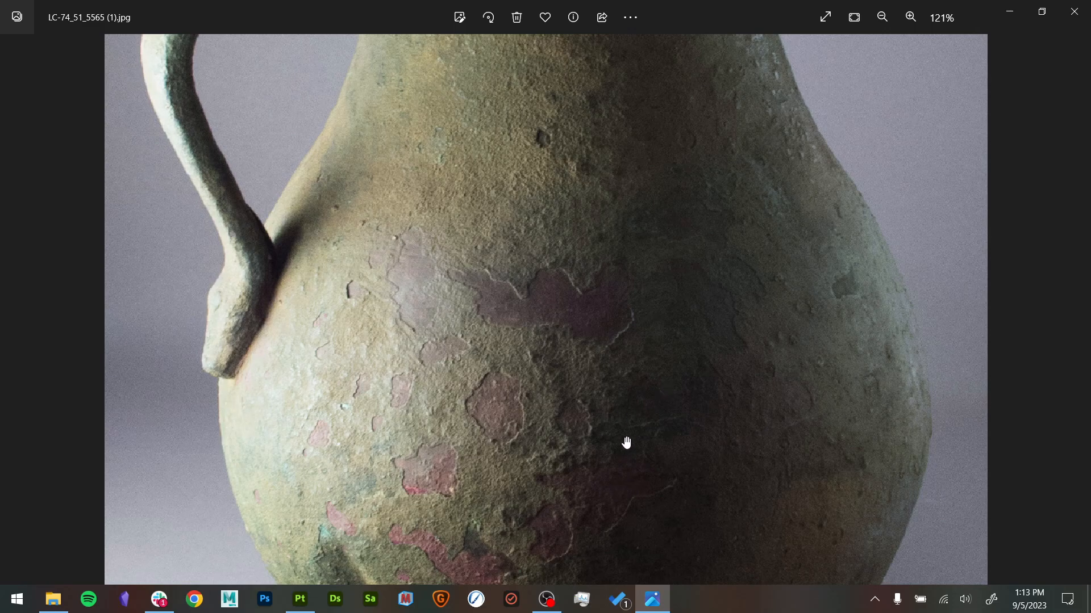
{"action": "left_click", "coordinate": [300, 600]}
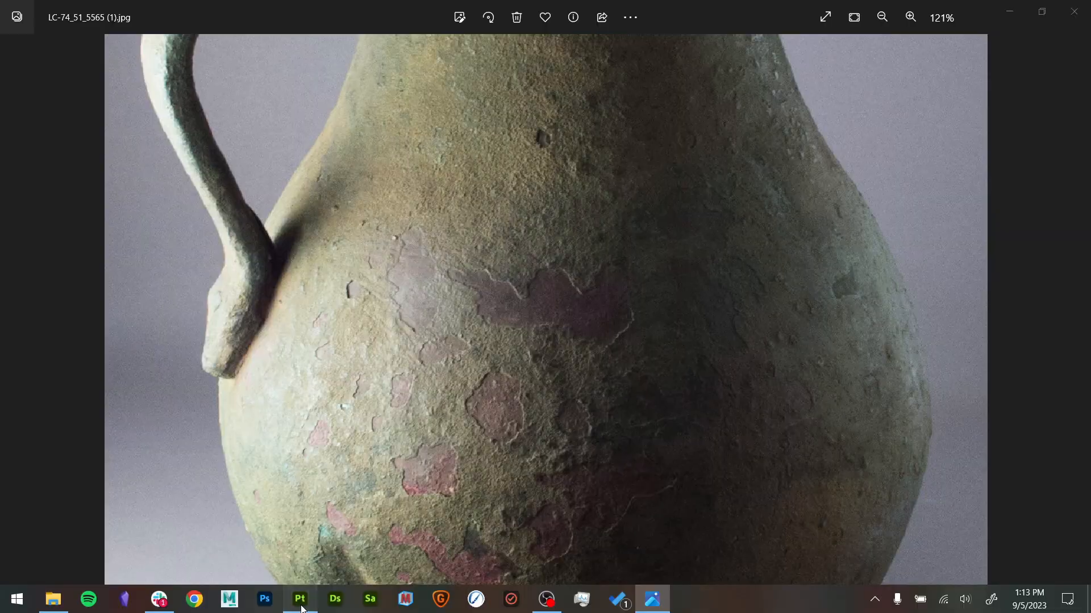
{"action": "middle_click_drag", "start_coordinate": [584, 335], "coordinate": [709, 401], "text": "alt"}
- Dock the Properties panel beneath the layer stack, bring the layers back into view, and enlarge the properties area
{"action": "left_click_drag", "start_coordinate": [973, 266], "coordinate": [977, 251]}
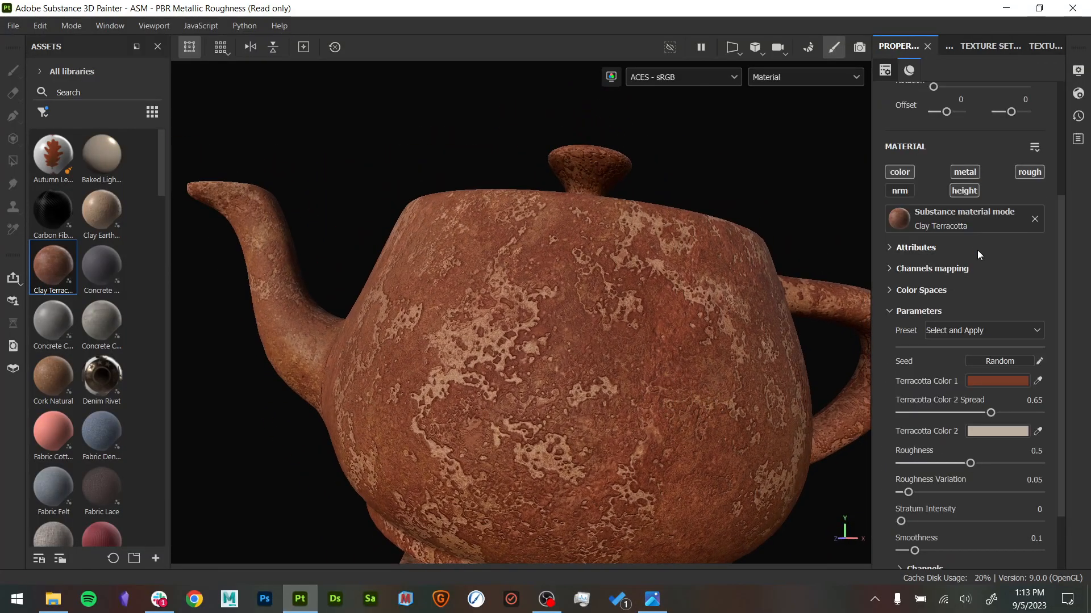
{"action": "left_click_drag", "start_coordinate": [897, 46], "coordinate": [956, 512]}
{"action": "left_click_drag", "start_coordinate": [980, 404], "coordinate": [981, 270]}
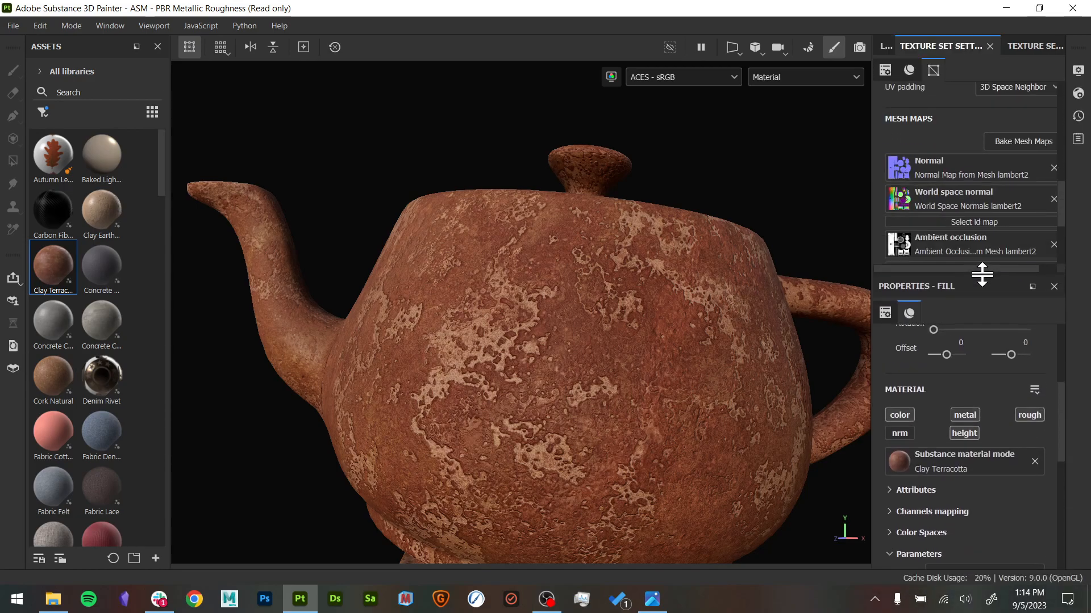
{"action": "left_click", "coordinate": [885, 46]}
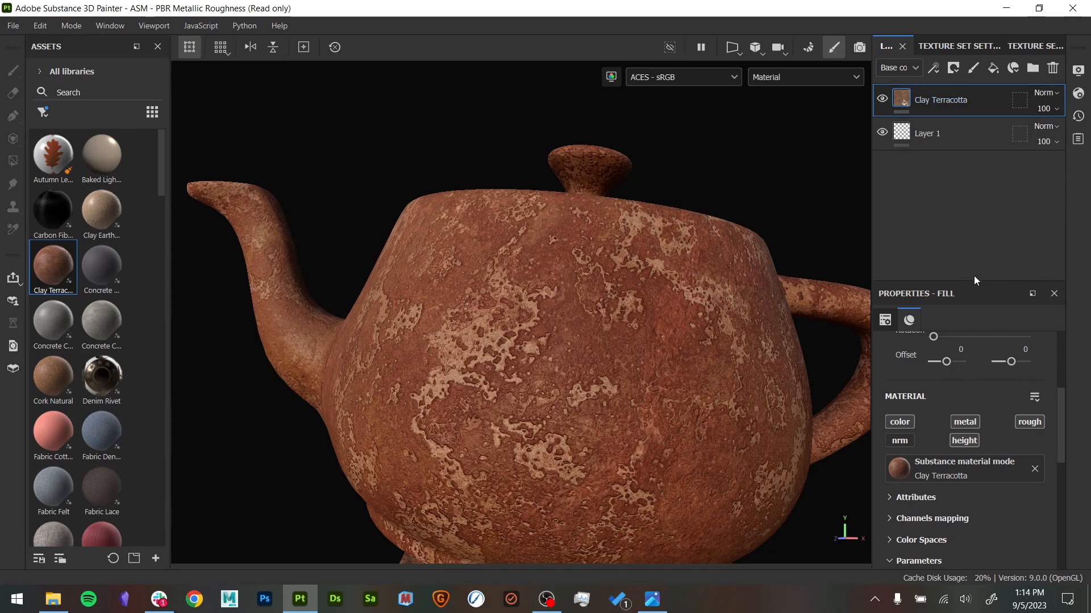
{"action": "left_click_drag", "start_coordinate": [972, 281], "coordinate": [967, 158]}
{"action": "scroll", "coordinate": [984, 332], "scroll_direction": "down", "scroll_amount": 2}
{"action": "scroll", "coordinate": [984, 335], "scroll_direction": "up", "scroll_amount": 3}
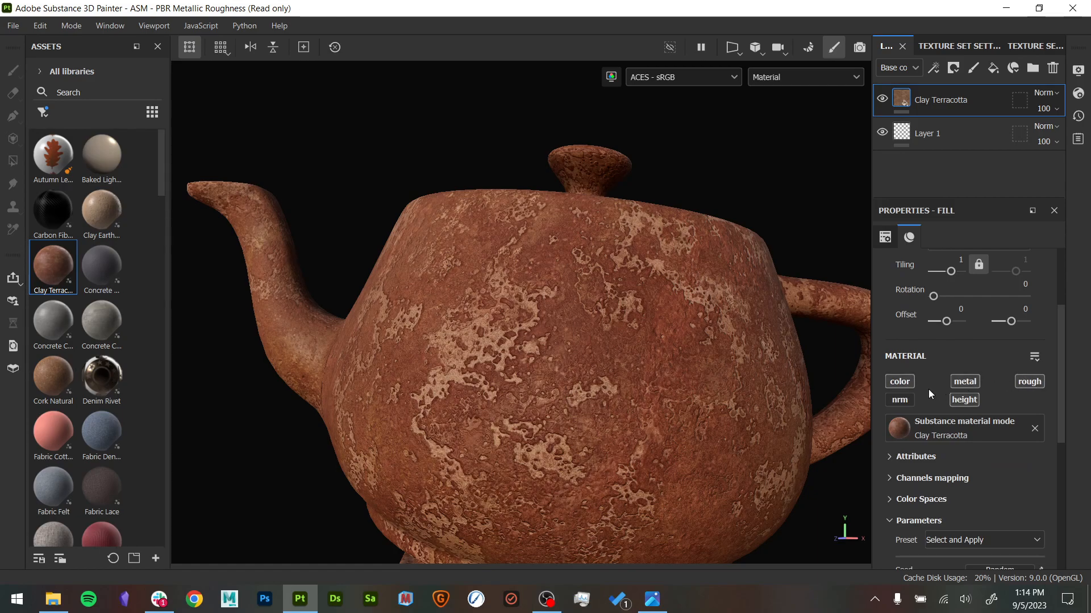
- Switch the Clay Terracotta layer's color channel off and on again, and do the same with its height channel
{"action": "left_click", "coordinate": [902, 385]}
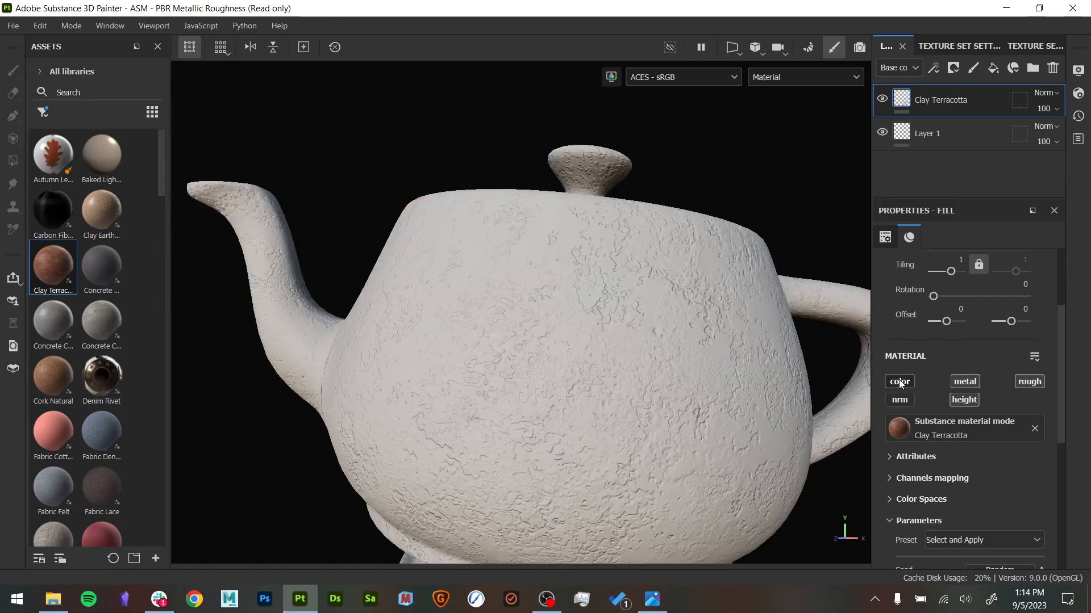
{"action": "left_click", "coordinate": [900, 383]}
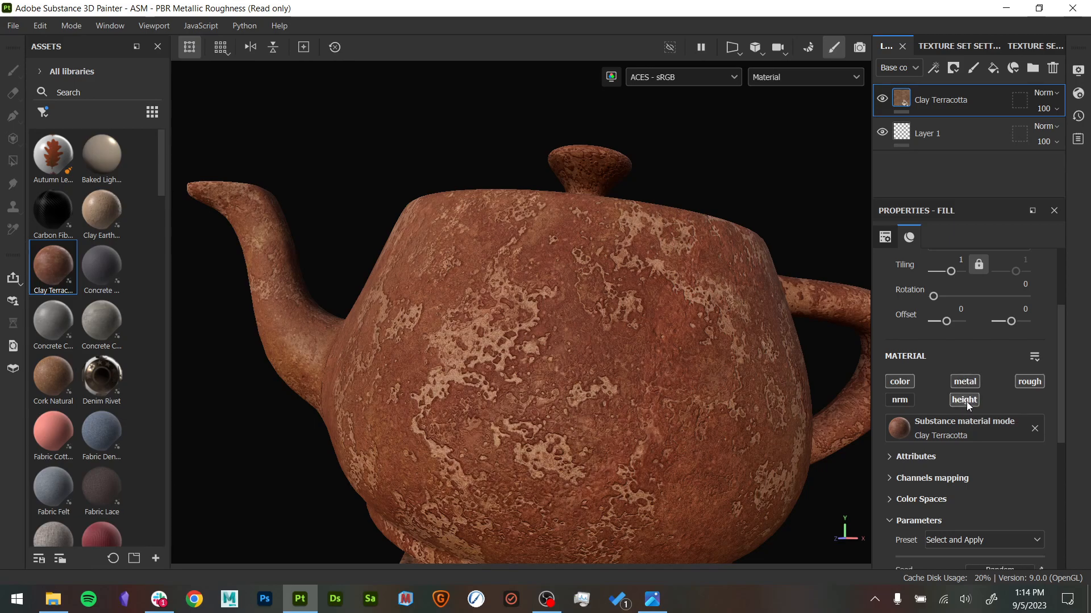
{"action": "left_click", "coordinate": [967, 403]}
{"action": "left_click", "coordinate": [968, 402]}
{"action": "left_click", "coordinate": [967, 402]}
{"action": "left_click", "coordinate": [967, 403]}
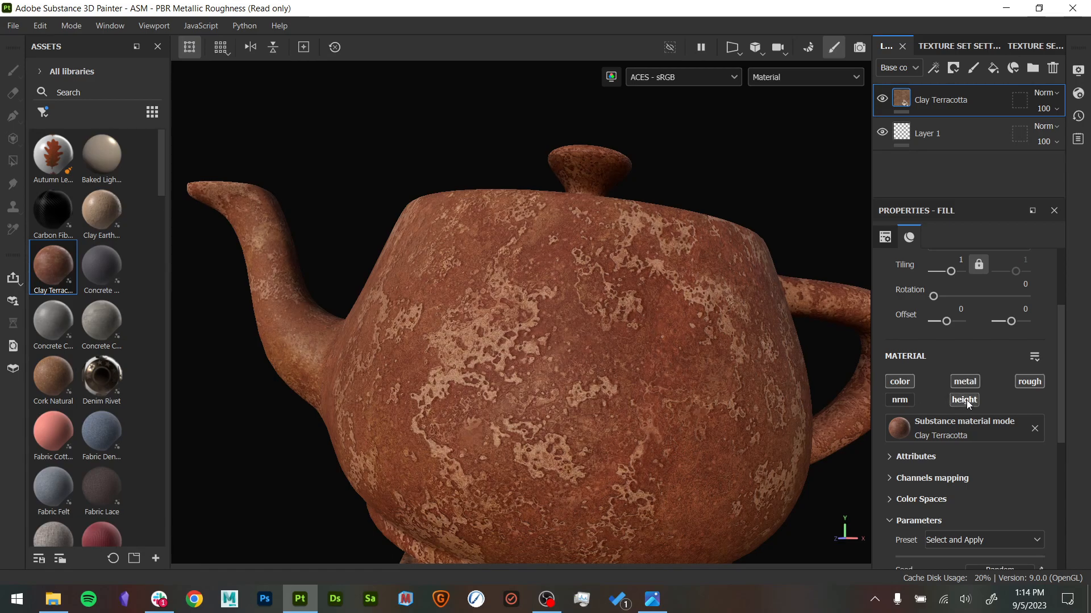
- Toggle the Clay Terracotta layer's roughness channel off and on repeatedly to compare its effect on the surface
{"action": "left_click", "coordinate": [1032, 382]}
{"action": "left_click", "coordinate": [1032, 382]}
{"action": "left_click", "coordinate": [1032, 382]}
{"action": "left_click", "coordinate": [1032, 383]}
{"action": "left_click", "coordinate": [1033, 382]}
{"action": "left_click", "coordinate": [1032, 383]}
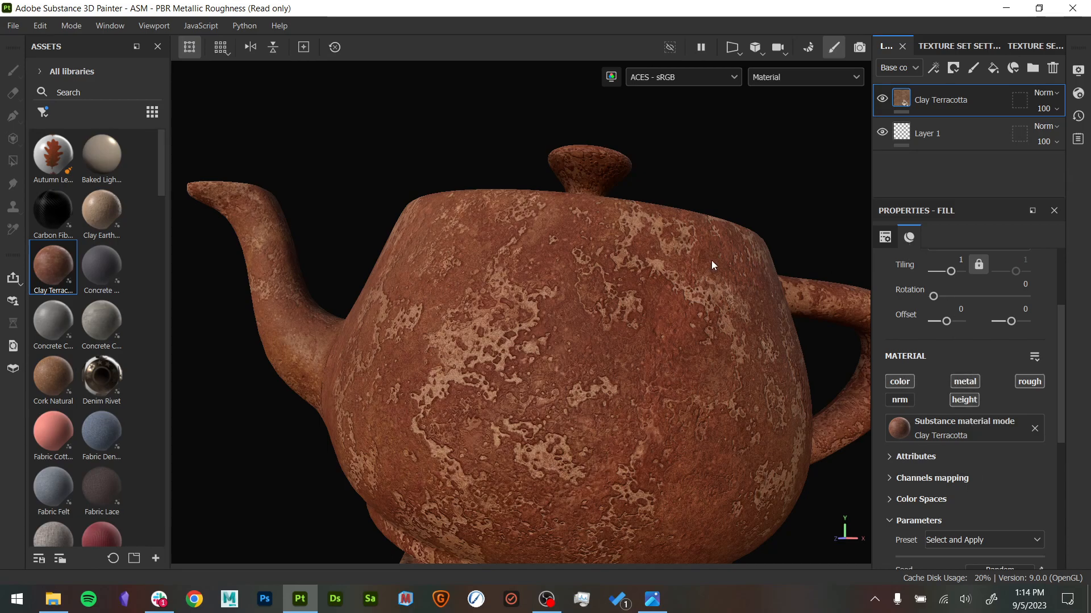
- Hide the Clay Terracotta layer and add a visible fill layer above it
{"action": "left_click", "coordinate": [882, 102]}
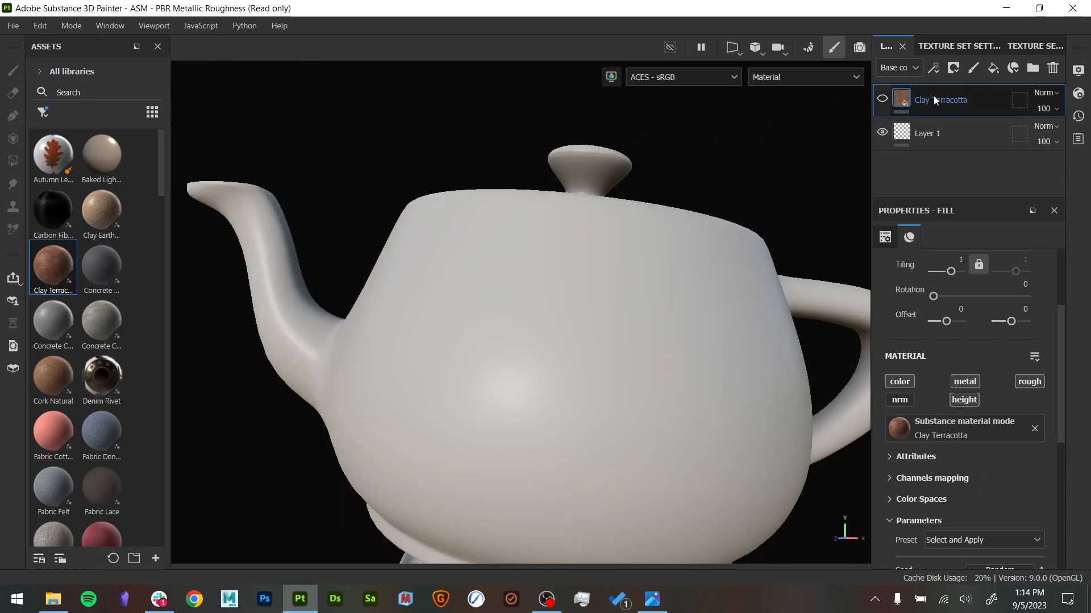
{"action": "left_click", "coordinate": [992, 67]}
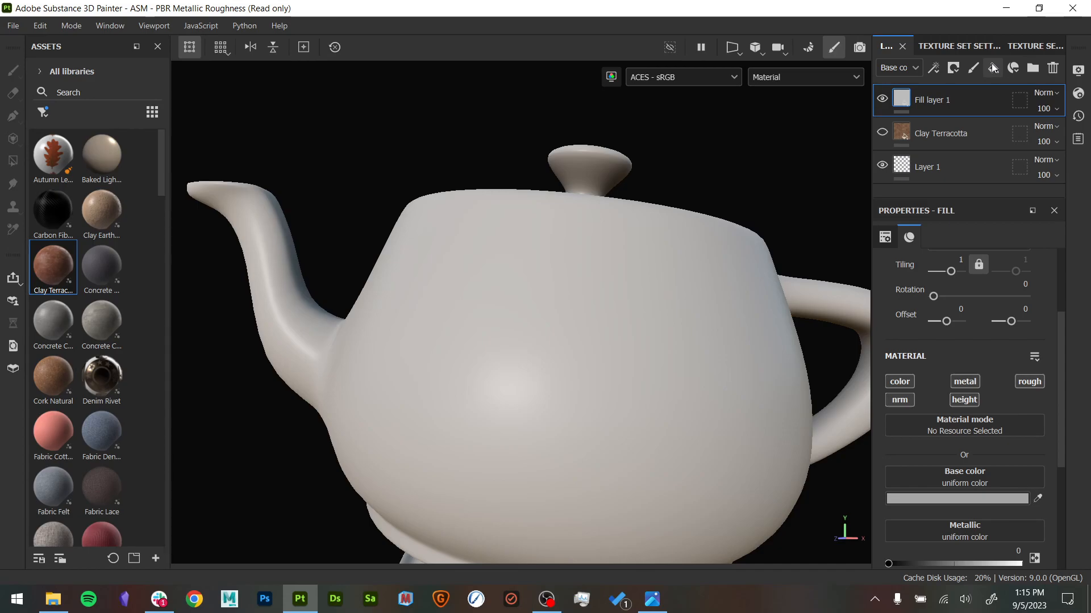
{"action": "left_click", "coordinate": [882, 100]}
- Set the fill layer's base color to the golden yellow EFBD14
{"action": "middle_click_drag", "start_coordinate": [729, 281], "coordinate": [696, 165], "text": "alt"}
{"action": "left_click_drag", "start_coordinate": [737, 299], "coordinate": [757, 302], "text": "alt"}
{"action": "middle_click_drag", "start_coordinate": [757, 302], "coordinate": [742, 390], "text": "alt"}
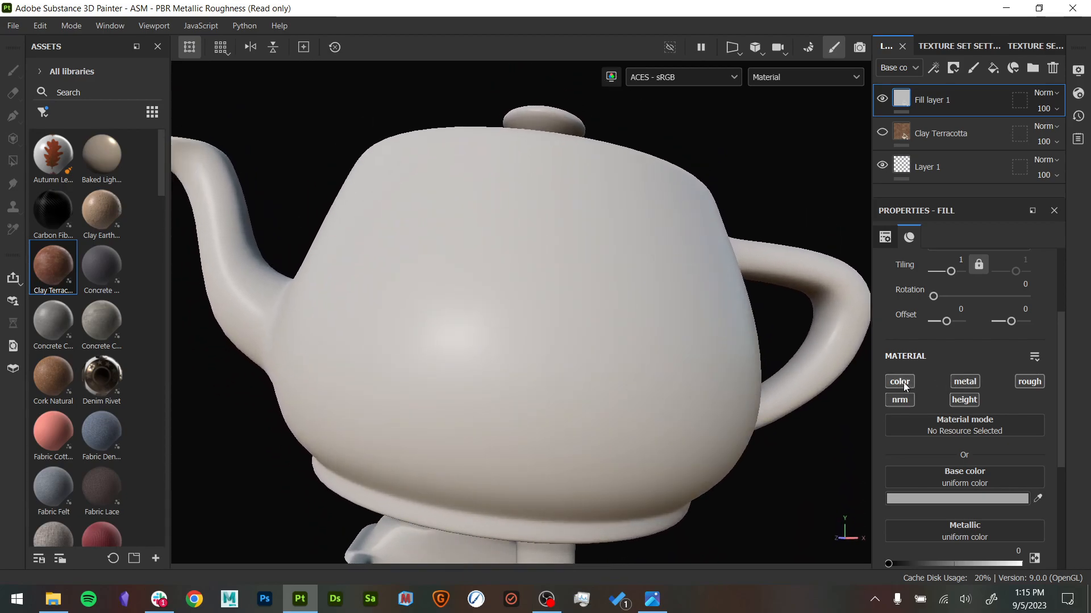
{"action": "scroll", "coordinate": [911, 410], "scroll_direction": "down", "scroll_amount": 3}
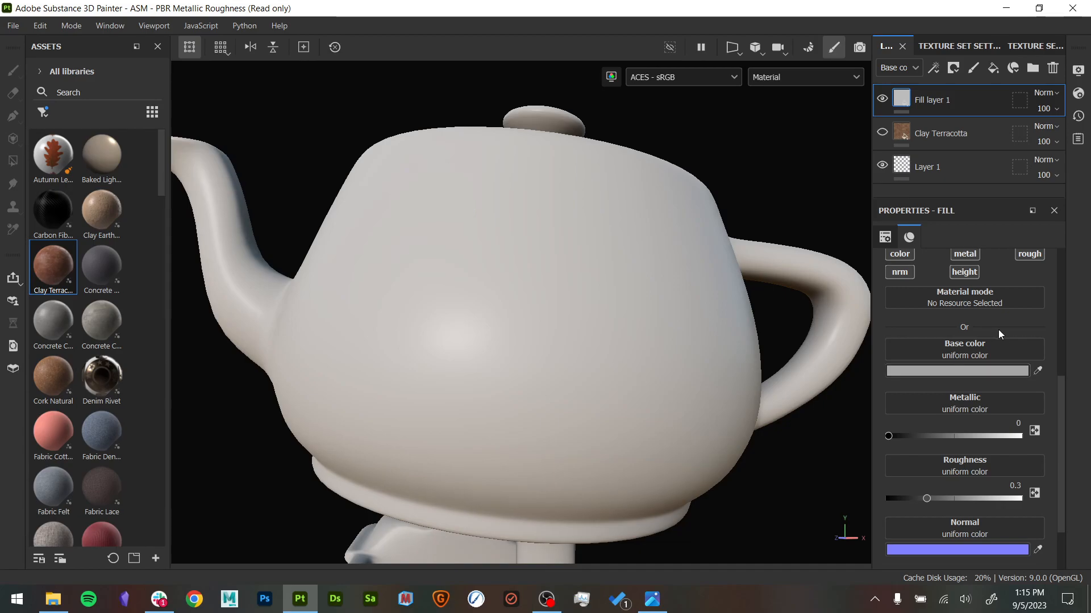
{"action": "left_click", "coordinate": [973, 369]}
{"action": "left_click_drag", "start_coordinate": [893, 397], "coordinate": [915, 381]}
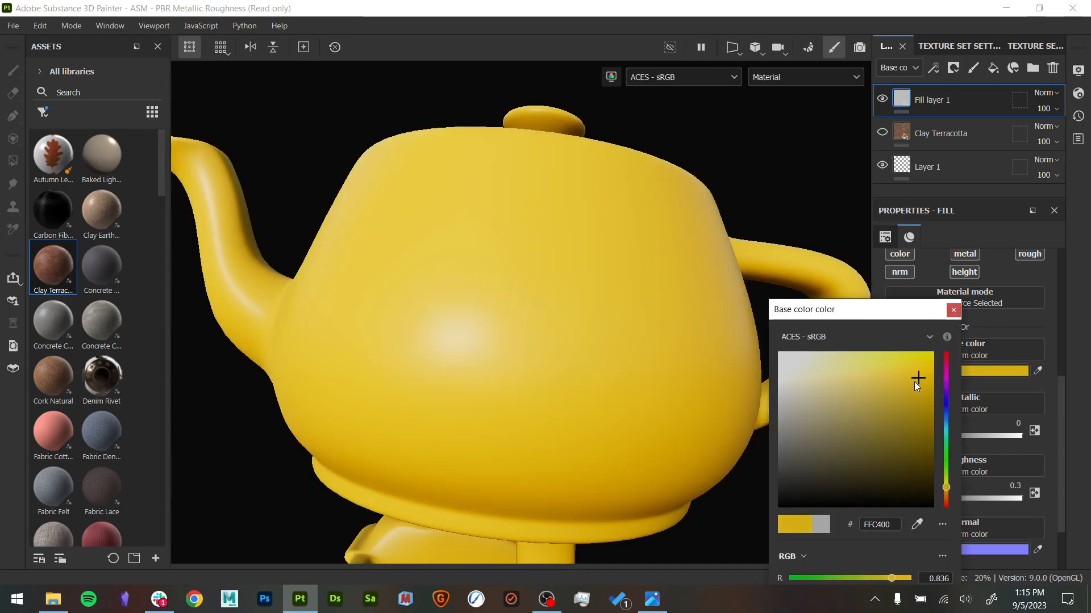
{"action": "left_click", "coordinate": [953, 309]}
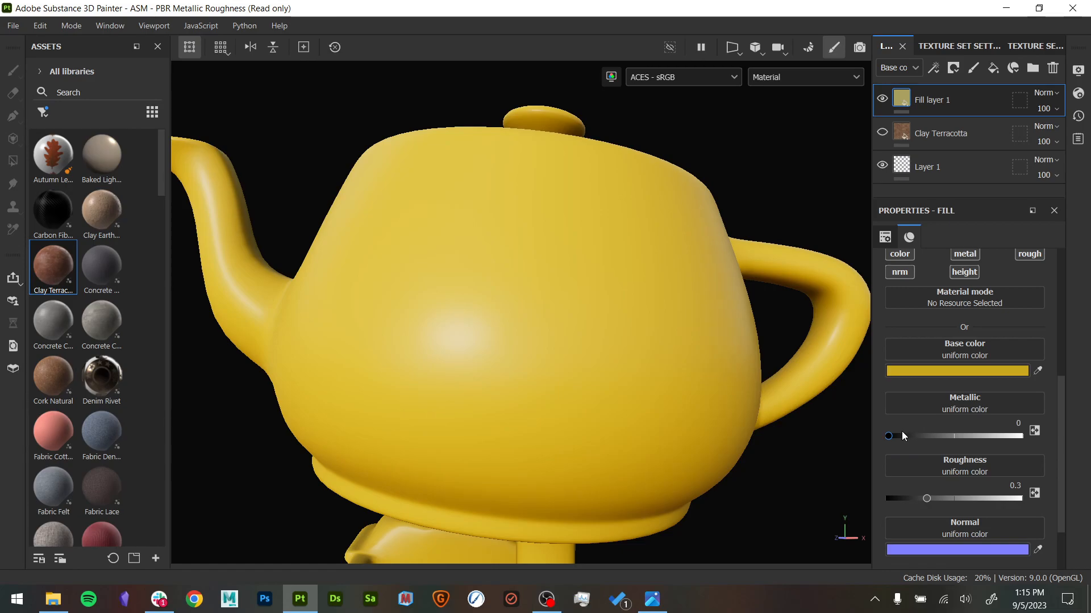
- Raise the fill layer's metallic value to 1, inspect the whole teapot, and return the metallic value to 0
{"action": "left_click_drag", "start_coordinate": [893, 437], "coordinate": [1042, 434]}
{"action": "right_click_drag", "start_coordinate": [773, 449], "coordinate": [352, 362], "text": "alt"}
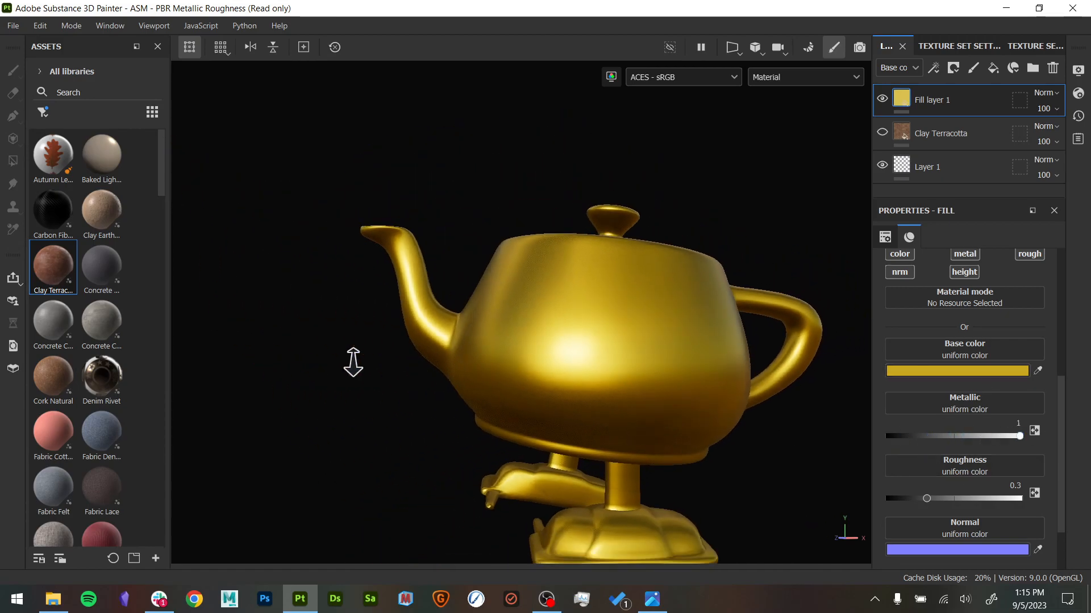
{"action": "mouse_move", "coordinate": [353, 363]}
{"action": "left_mouse_down", "text": "alt"}
{"action": "mouse_move", "coordinate": [528, 402]}
{"action": "mouse_move", "coordinate": [497, 446]}
{"action": "mouse_move", "coordinate": [589, 516]}
{"action": "mouse_move", "coordinate": [609, 476]}
{"action": "left_mouse_up", "text": "alt"}
{"action": "middle_click_drag", "start_coordinate": [628, 427], "coordinate": [657, 501], "text": "alt"}
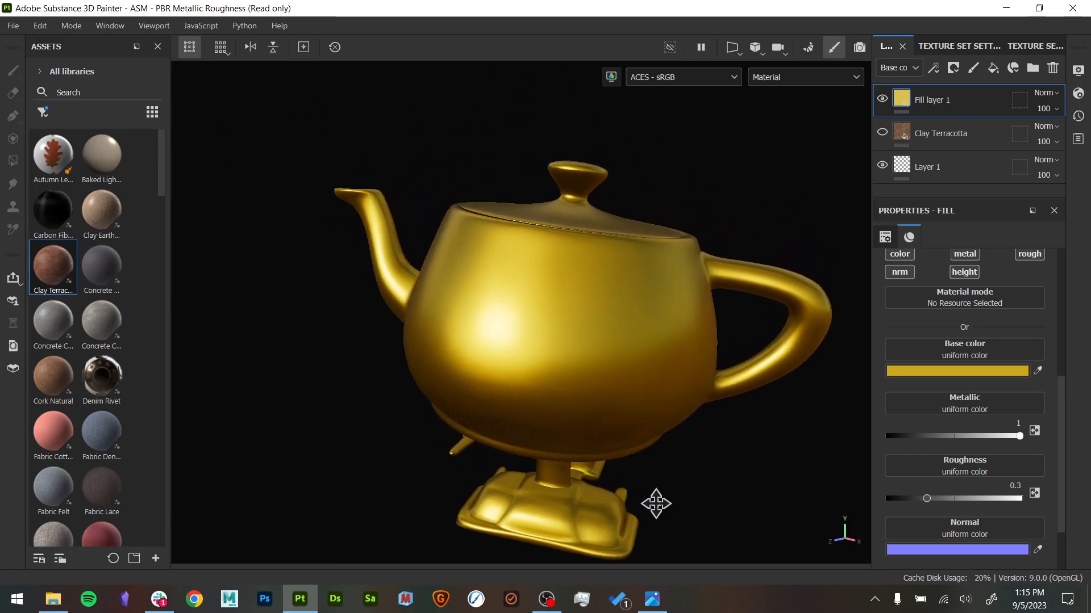
{"action": "right_click_drag", "start_coordinate": [658, 503], "coordinate": [706, 515], "text": "alt"}
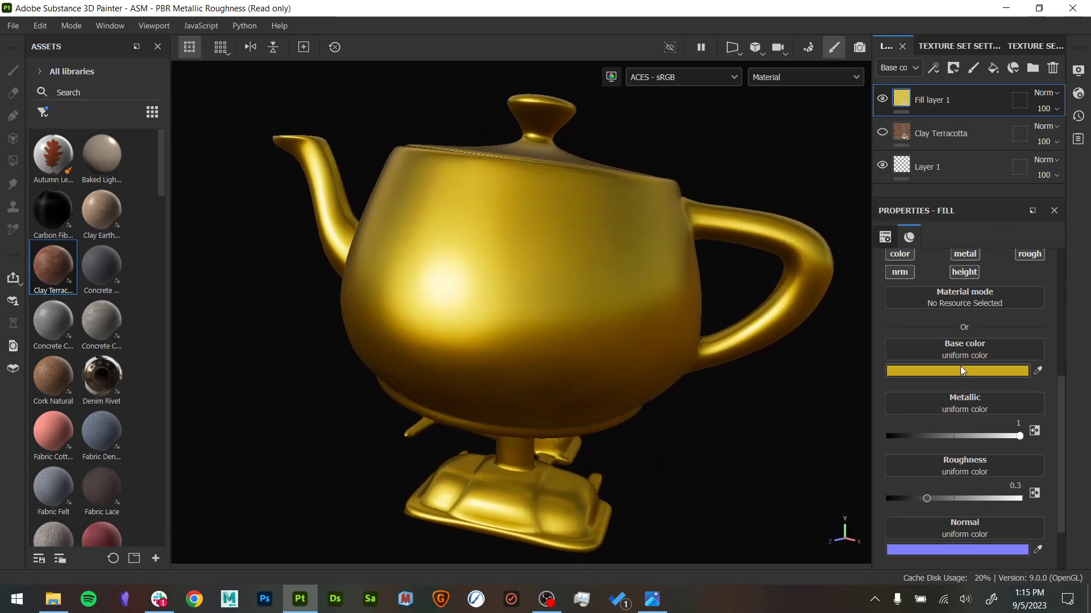
{"action": "left_click_drag", "start_coordinate": [1019, 436], "coordinate": [886, 436]}
- Set the fill layer's base color to a dark olive brown and its roughness to about 0.276
{"action": "scroll", "coordinate": [929, 495], "scroll_direction": "down", "scroll_amount": 2}
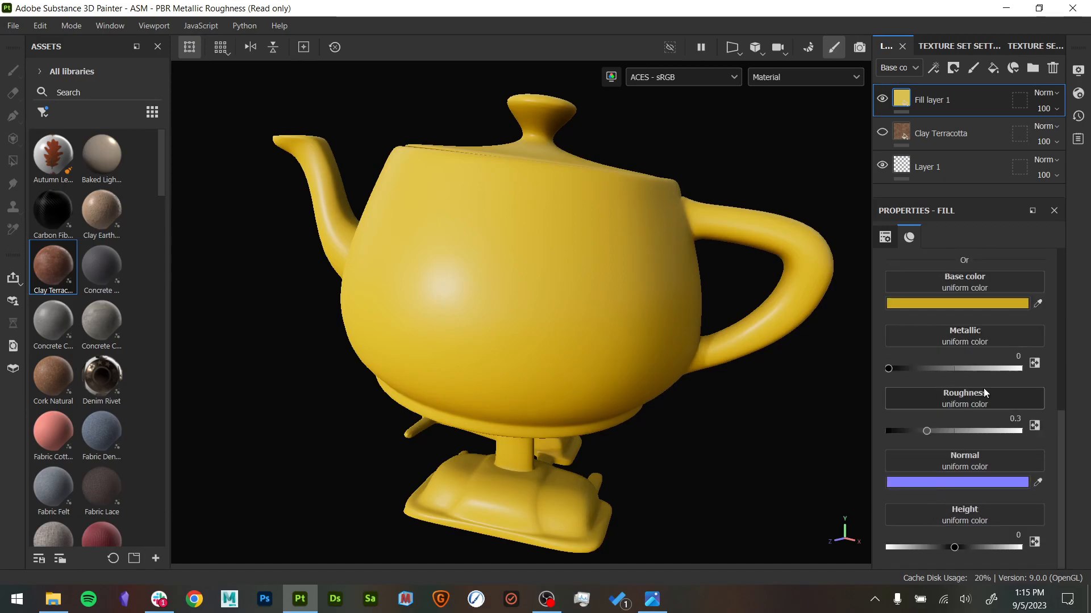
{"action": "left_click_drag", "start_coordinate": [928, 432], "coordinate": [941, 431]}
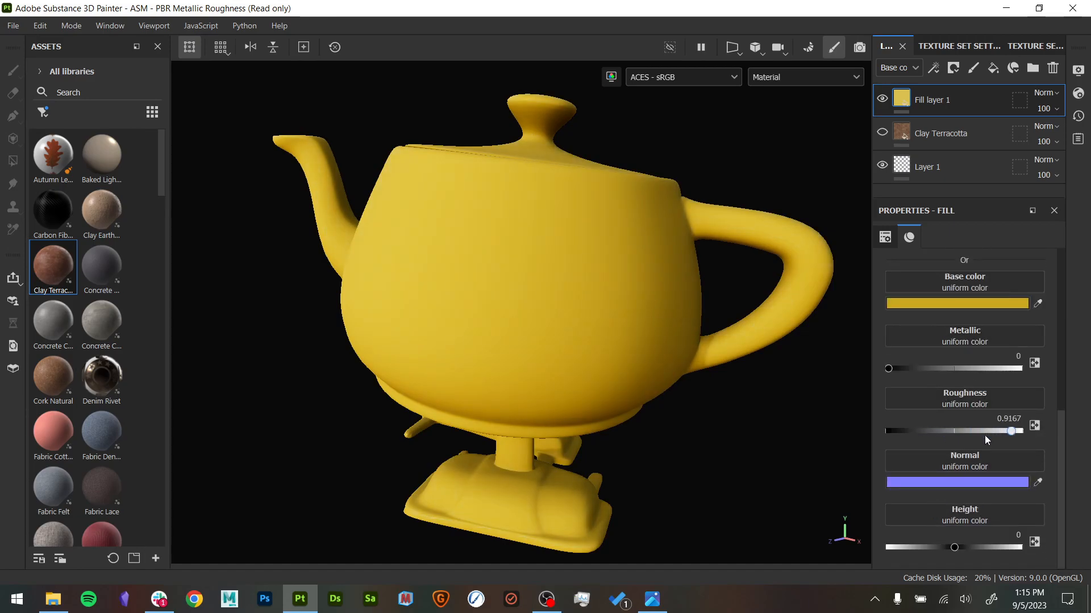
{"action": "left_click", "coordinate": [966, 304]}
{"action": "left_click_drag", "start_coordinate": [830, 449], "coordinate": [845, 479]}
{"action": "left_click", "coordinate": [958, 311]}
{"action": "mouse_move", "coordinate": [941, 432]}
{"action": "left_mouse_down"}
{"action": "mouse_move", "coordinate": [893, 432]}
{"action": "mouse_move", "coordinate": [992, 433]}
{"action": "mouse_move", "coordinate": [891, 438]}
{"action": "mouse_move", "coordinate": [992, 434]}
{"action": "mouse_move", "coordinate": [922, 434]}
{"action": "left_mouse_up"}
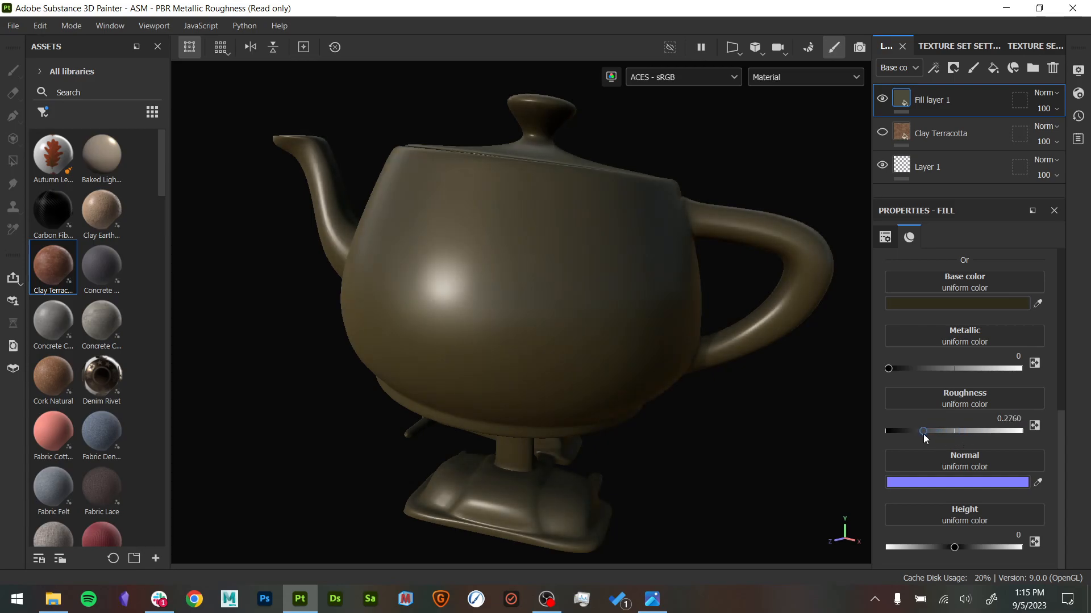
- View the fill layer's normal color without changing it, and try a slight adjustment of the height value
{"action": "left_click", "coordinate": [970, 484]}
{"action": "left_click", "coordinate": [956, 310]}
{"action": "left_click_drag", "start_coordinate": [955, 548], "coordinate": [960, 548]}
- Set the displacement scale to 0.07 in the shader's displacement and tessellation settings, and close the shader settings
{"action": "left_click", "coordinate": [1078, 93]}
{"action": "scroll", "coordinate": [905, 429], "scroll_direction": "down", "scroll_amount": 10}
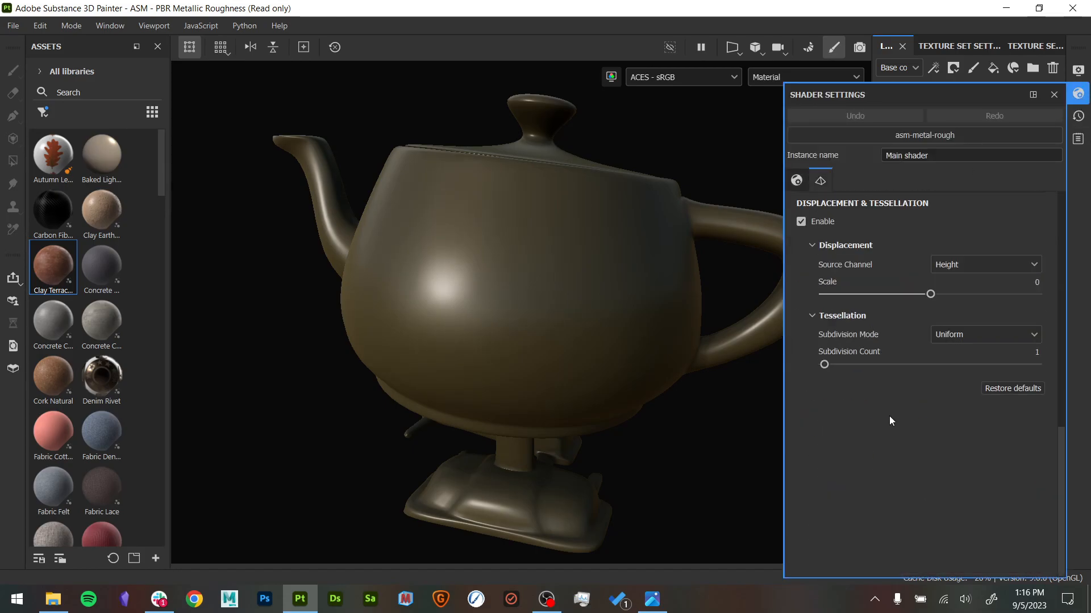
{"action": "left_click_drag", "start_coordinate": [931, 296], "coordinate": [945, 296]}
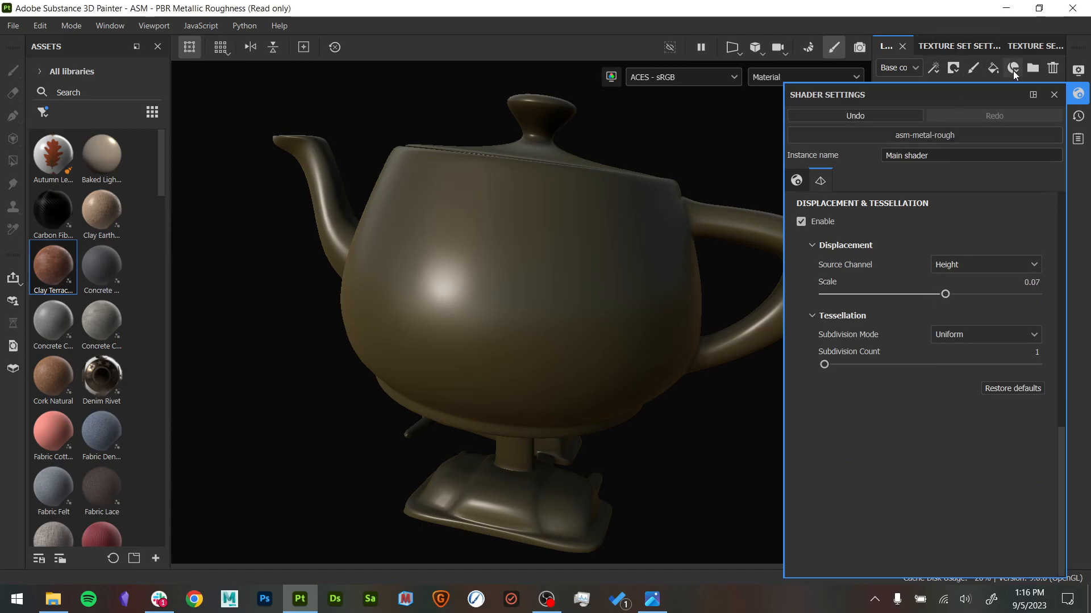
{"action": "left_click", "coordinate": [1053, 94]}
- Try a higher height value on the fill layer and undo it
{"action": "left_click_drag", "start_coordinate": [955, 546], "coordinate": [995, 541]}
{"action": "key", "text": "ctrl+z"}
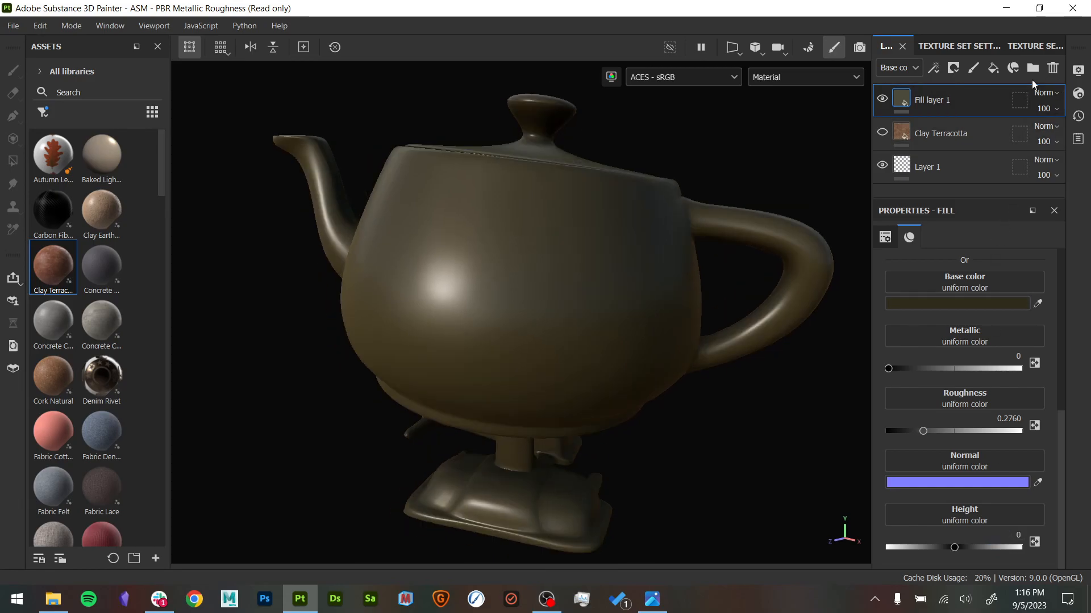
- Set the displacement scale to 0 in the shader's displacement settings and close the shader settings
{"action": "left_click", "coordinate": [1078, 93]}
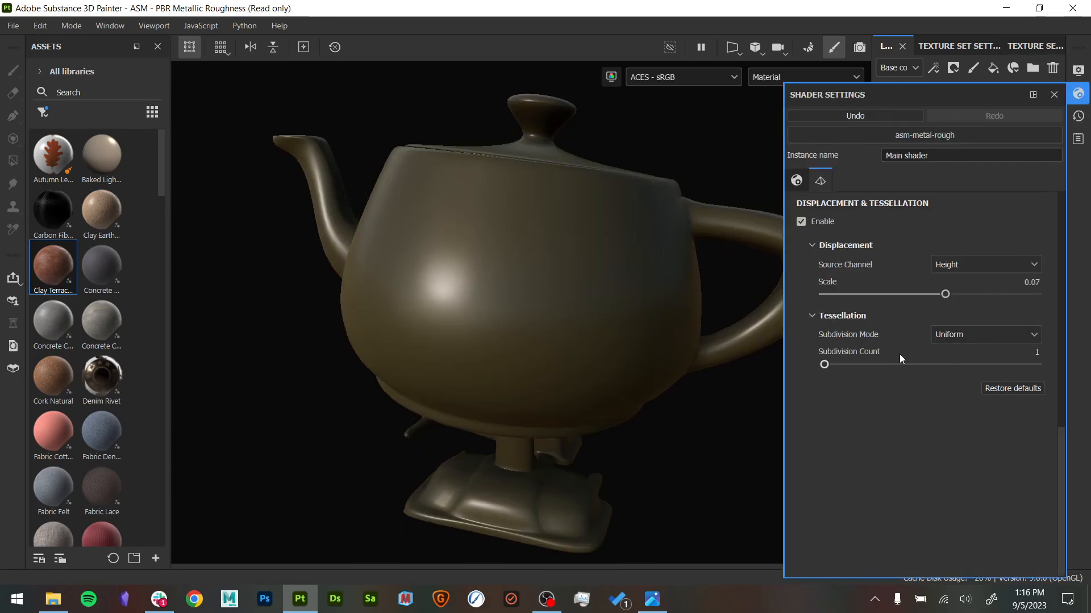
{"action": "double_click", "coordinate": [1031, 283]}
{"action": "type", "text": "0"}
{"action": "key", "text": "Return"}
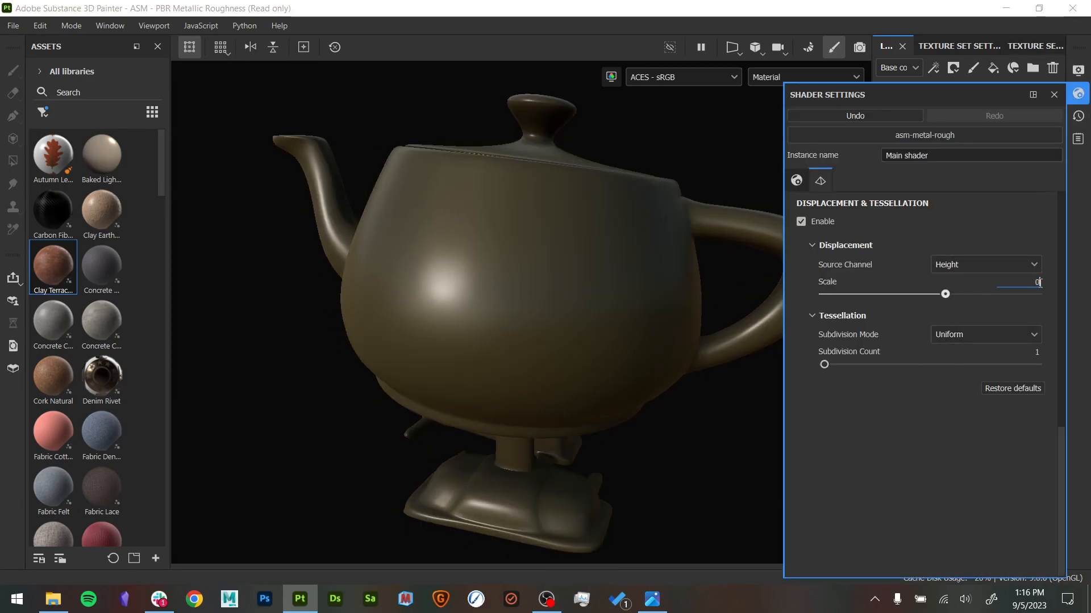
{"action": "left_click", "coordinate": [1053, 94]}
- Add a second fill layer above the dark olive fill layer
{"action": "left_click_drag", "start_coordinate": [752, 347], "coordinate": [910, 221], "text": "alt"}
{"action": "scroll", "coordinate": [940, 298], "scroll_direction": "up", "scroll_amount": 10}
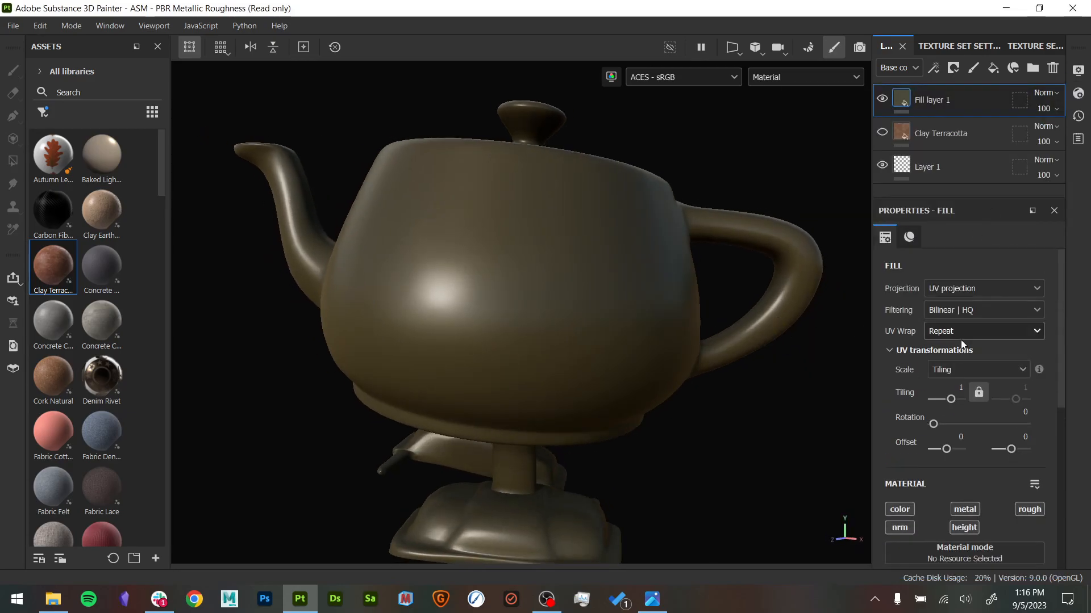
{"action": "right_click", "coordinate": [931, 101]}
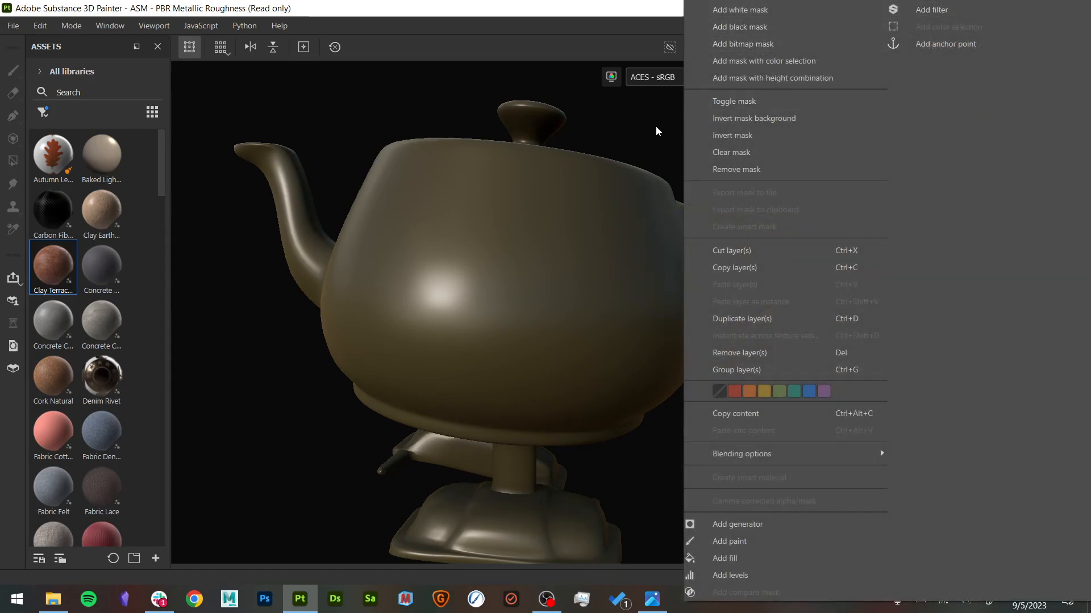
{"action": "left_click", "coordinate": [656, 130]}
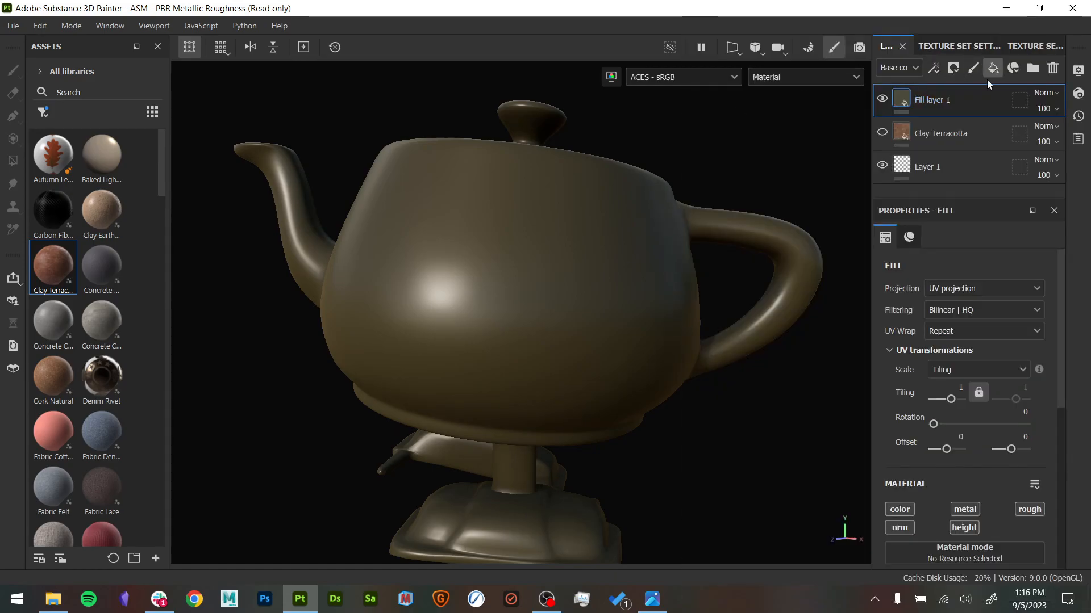
{"action": "left_click", "coordinate": [994, 73]}
{"action": "middle_click_drag", "start_coordinate": [796, 185], "coordinate": [824, 171], "text": "alt"}
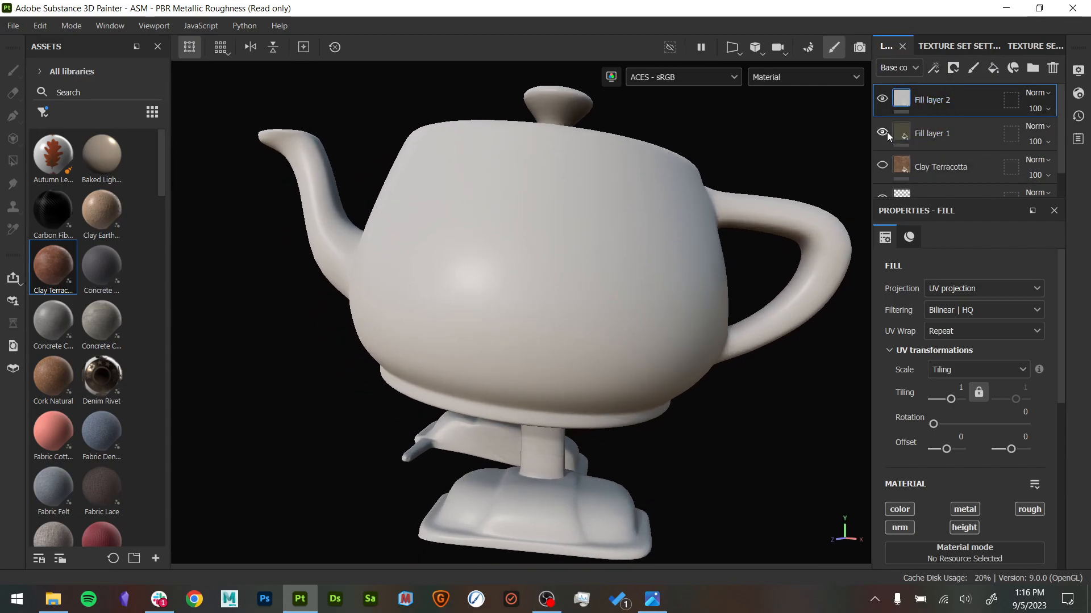
- Give the new fill layer a golden yellow base color, metallic 1 and roughness of about 0.0625
{"action": "scroll", "coordinate": [906, 468], "scroll_direction": "down", "scroll_amount": 1}
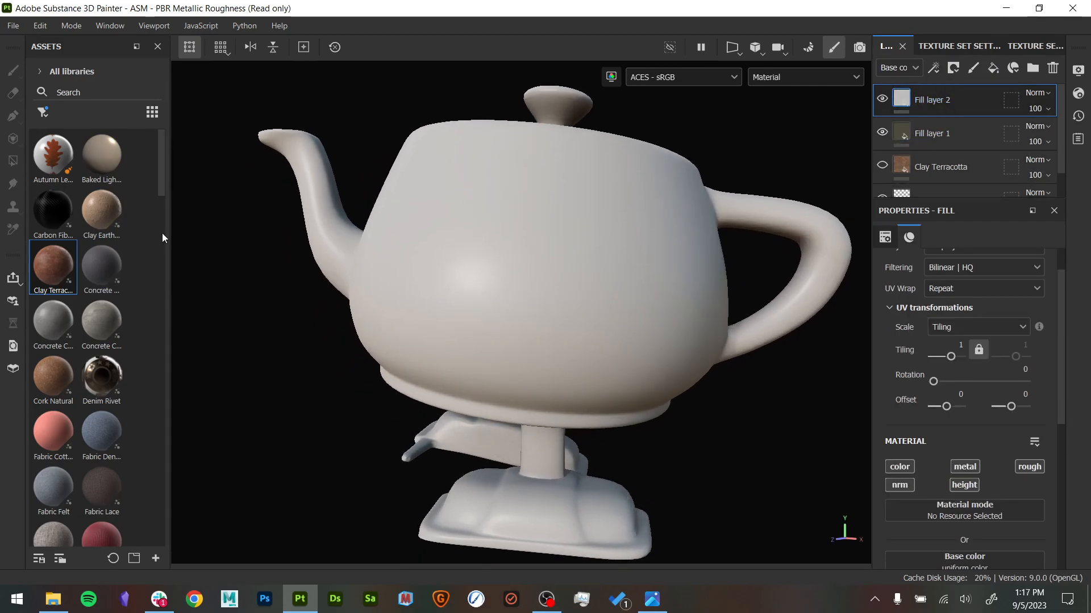
{"action": "left_click", "coordinate": [900, 468]}
{"action": "left_click", "coordinate": [911, 468]}
{"action": "scroll", "coordinate": [964, 404], "scroll_direction": "down", "scroll_amount": 6}
{"action": "mouse_move", "coordinate": [874, 390]}
{"action": "left_mouse_down"}
{"action": "mouse_move", "coordinate": [877, 436]}
{"action": "mouse_move", "coordinate": [858, 383]}
{"action": "mouse_move", "coordinate": [1034, 400]}
{"action": "left_mouse_up"}
{"action": "left_click", "coordinate": [957, 310]}
{"action": "left_click_drag", "start_coordinate": [921, 463], "coordinate": [895, 459]}
{"action": "left_click_drag", "start_coordinate": [787, 443], "coordinate": [753, 423], "text": "alt"}
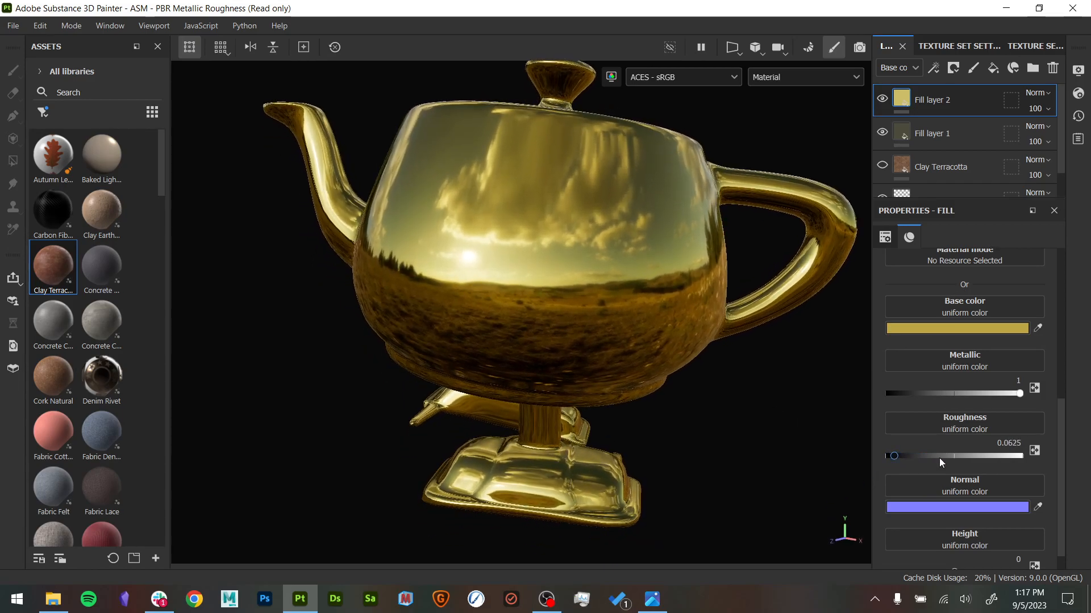
- Lower the gold fill layer's height to about -0.0729 and toggle its visibility to compare the two materials
{"action": "scroll", "coordinate": [936, 480], "scroll_direction": "down", "scroll_amount": 1}
{"action": "left_click_drag", "start_coordinate": [954, 550], "coordinate": [948, 547]}
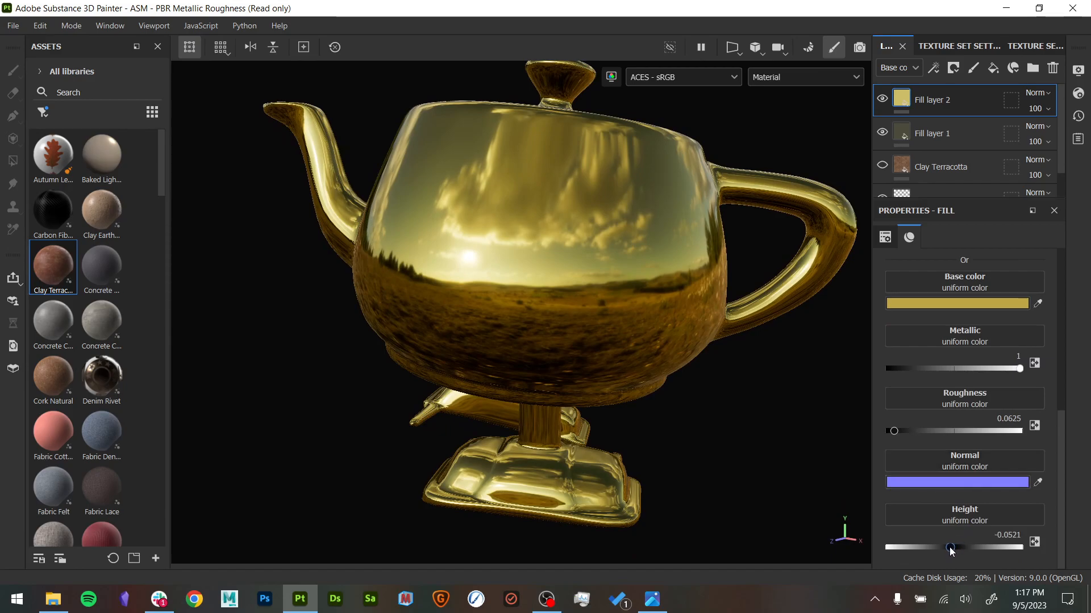
{"action": "middle_click_drag", "start_coordinate": [748, 358], "coordinate": [753, 380], "text": "alt"}
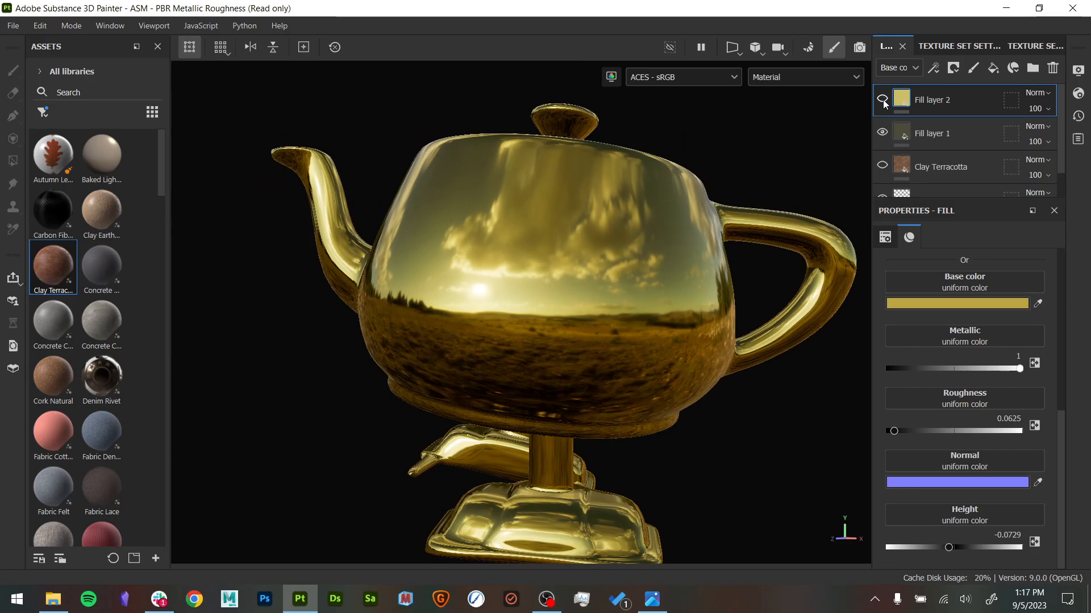
{"action": "left_click", "coordinate": [883, 101]}
{"action": "left_click", "coordinate": [882, 100]}
- Move the gold fill layer below the dark olive fill layer in the layer stack
{"action": "left_click_drag", "start_coordinate": [908, 96], "coordinate": [932, 135]}
{"action": "left_click", "coordinate": [1010, 537]}
{"action": "scroll", "coordinate": [944, 399], "scroll_direction": "up", "scroll_amount": 3}
{"action": "scroll", "coordinate": [945, 400], "scroll_direction": "down", "scroll_amount": 3}
- Rename the dark olive fill layer topCoat and the gold fill layer base
{"action": "left_click", "coordinate": [946, 112]}
{"action": "double_click", "coordinate": [939, 102]}
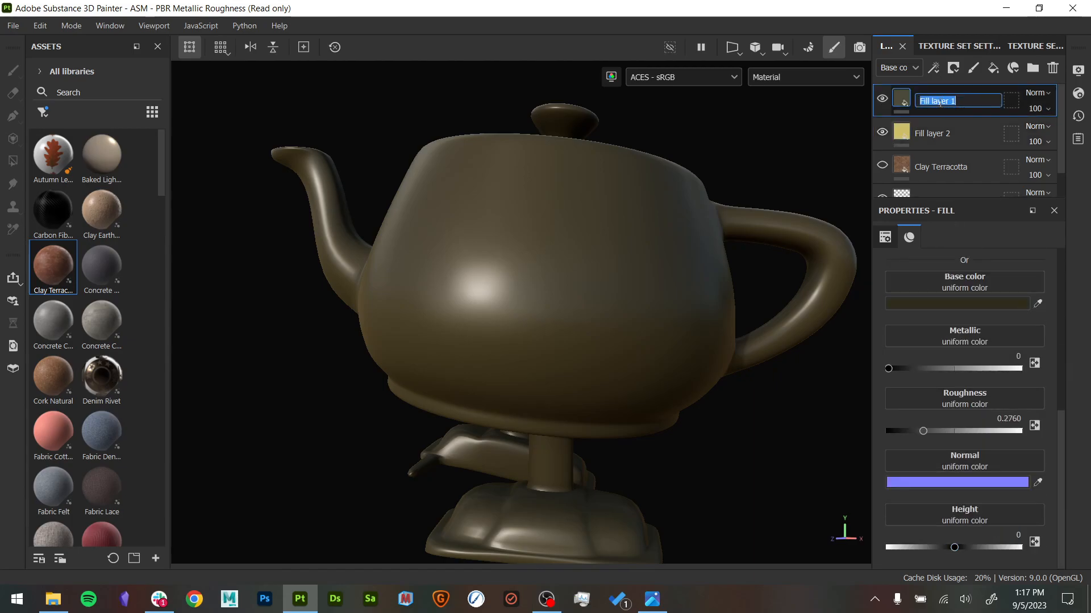
{"action": "type", "text": "topCoat"}
{"action": "key", "text": "Return"}
{"action": "double_click", "coordinate": [943, 132]}
{"action": "type", "text": "base"}
{"action": "key", "text": "Return"}
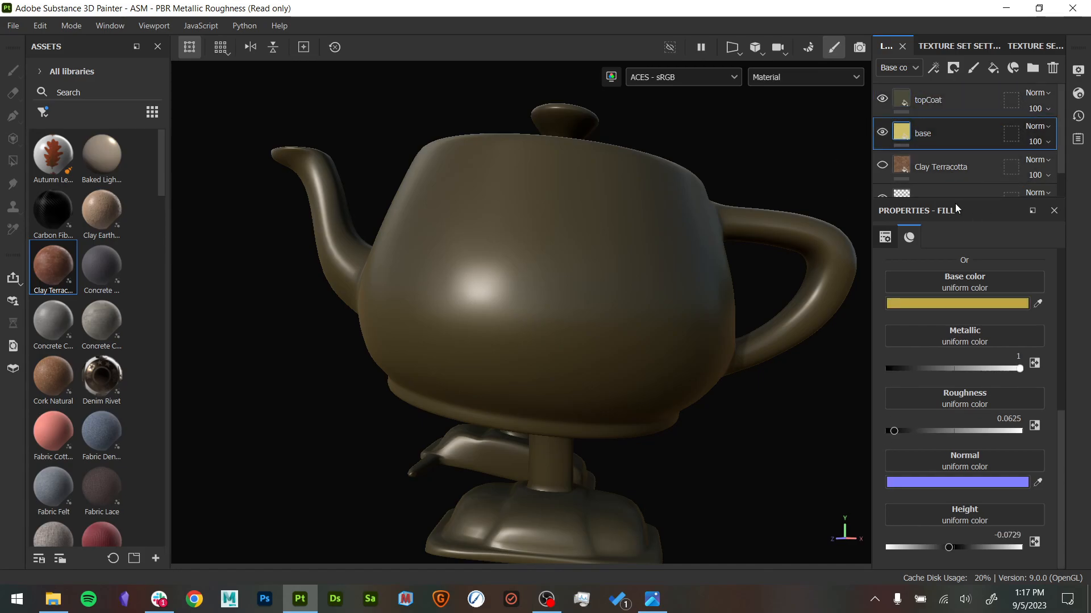
- Select the topCoat layer and toggle its visibility to compare it with the base layer underneath
{"action": "left_click", "coordinate": [1044, 106]}
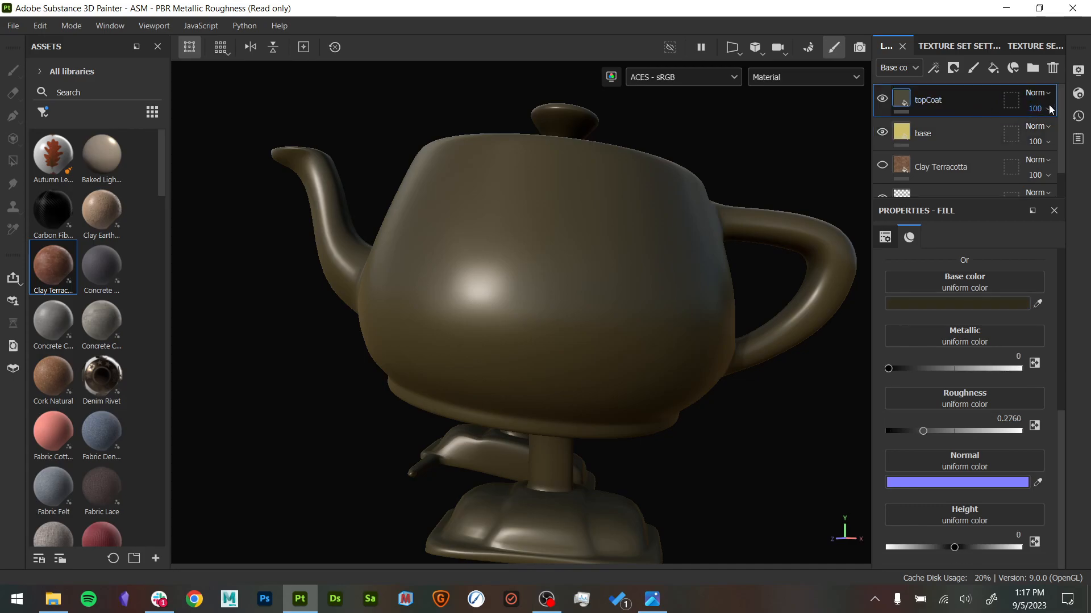
{"action": "mouse_move", "coordinate": [898, 102]}
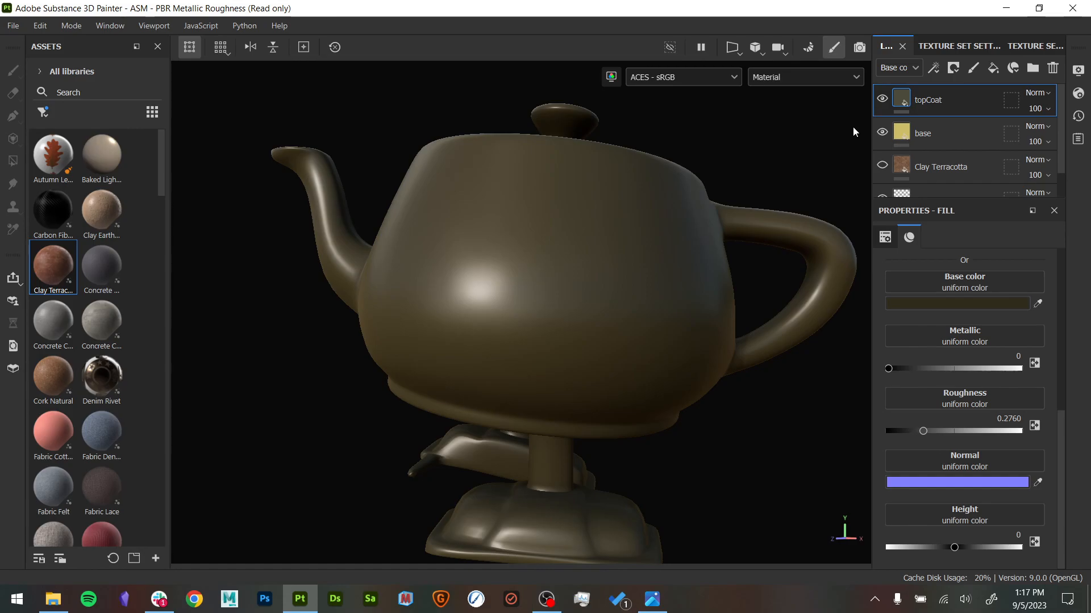
{"action": "left_click", "coordinate": [882, 99]}
{"action": "left_click", "coordinate": [883, 98]}
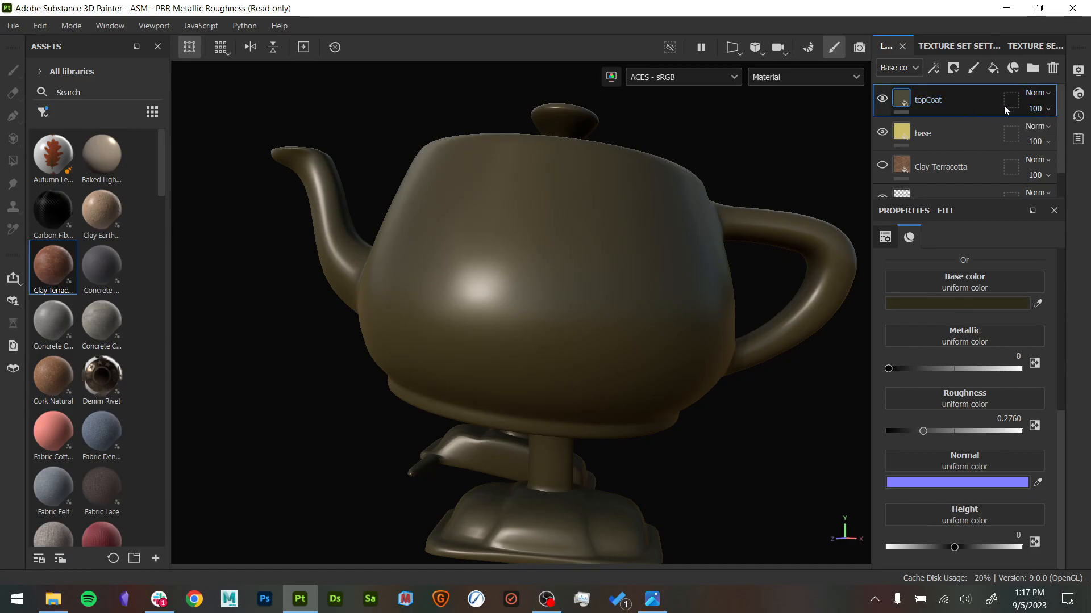
- Lower the topCoat layer's opacity to 0 for the base color channel
{"action": "left_click", "coordinate": [1047, 108]}
{"action": "left_click_drag", "start_coordinate": [1081, 134], "coordinate": [1018, 131]}
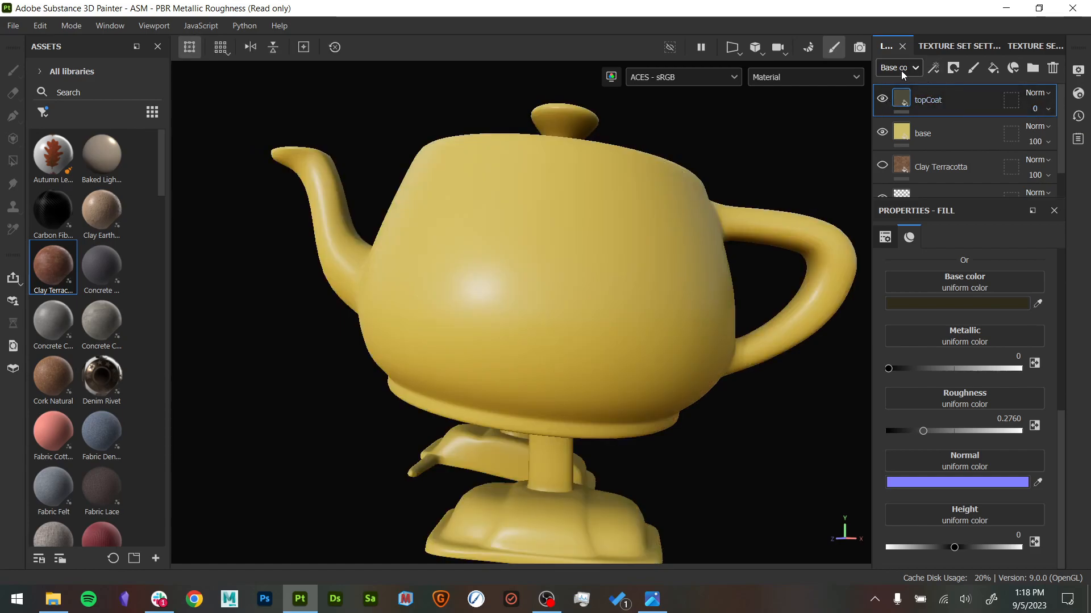
- Widen the layer stack area and show only the base color channel on the model
{"action": "left_click_drag", "start_coordinate": [872, 78], "coordinate": [735, 81]}
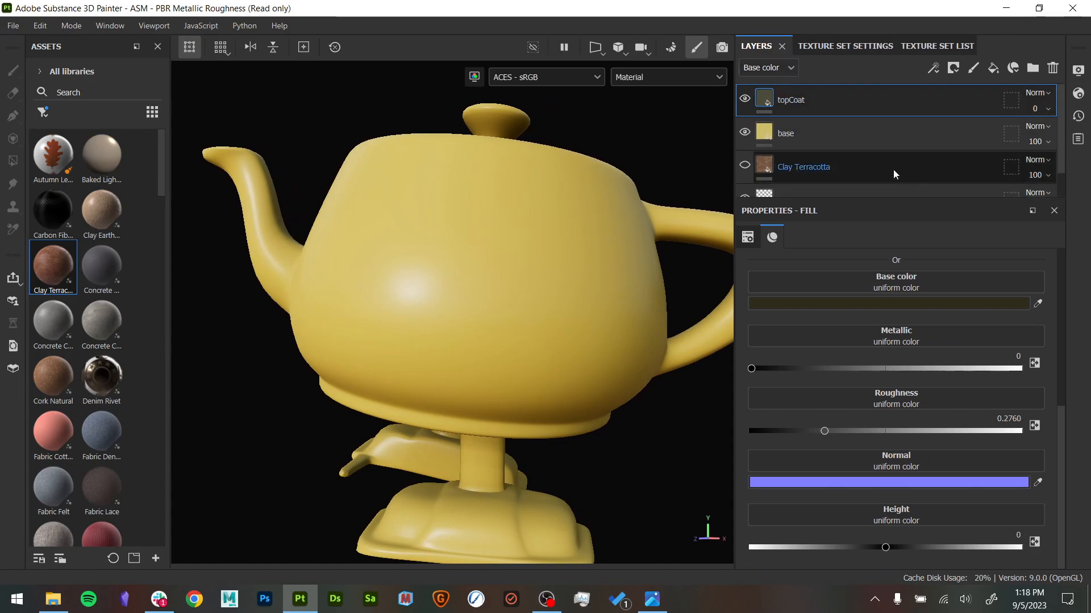
{"action": "left_click", "coordinate": [776, 67]}
{"action": "left_click", "coordinate": [748, 81]}
{"action": "left_click", "coordinate": [677, 80]}
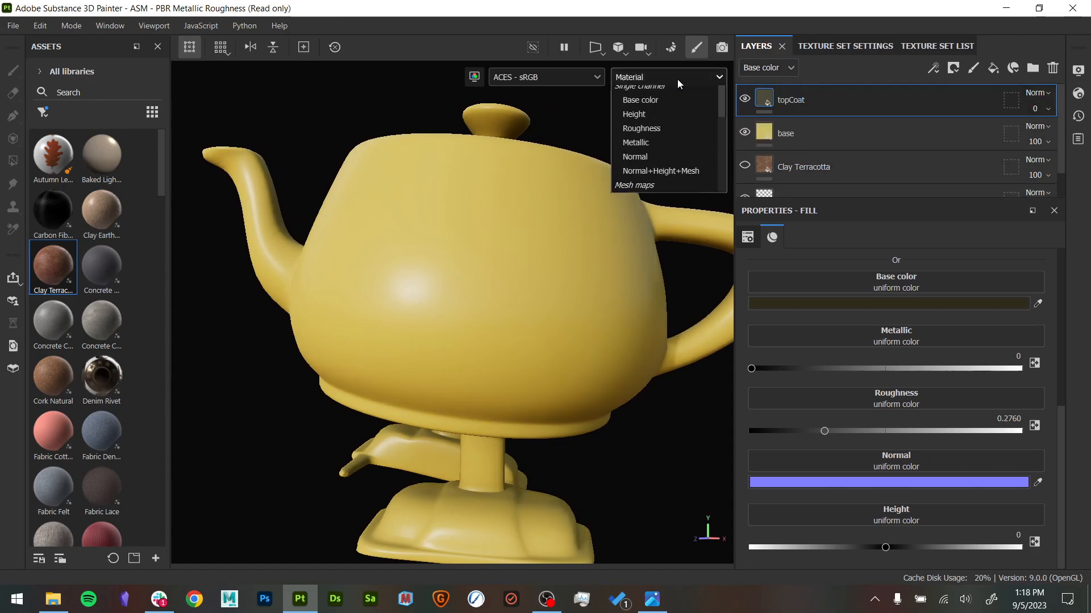
{"action": "left_click", "coordinate": [660, 136]}
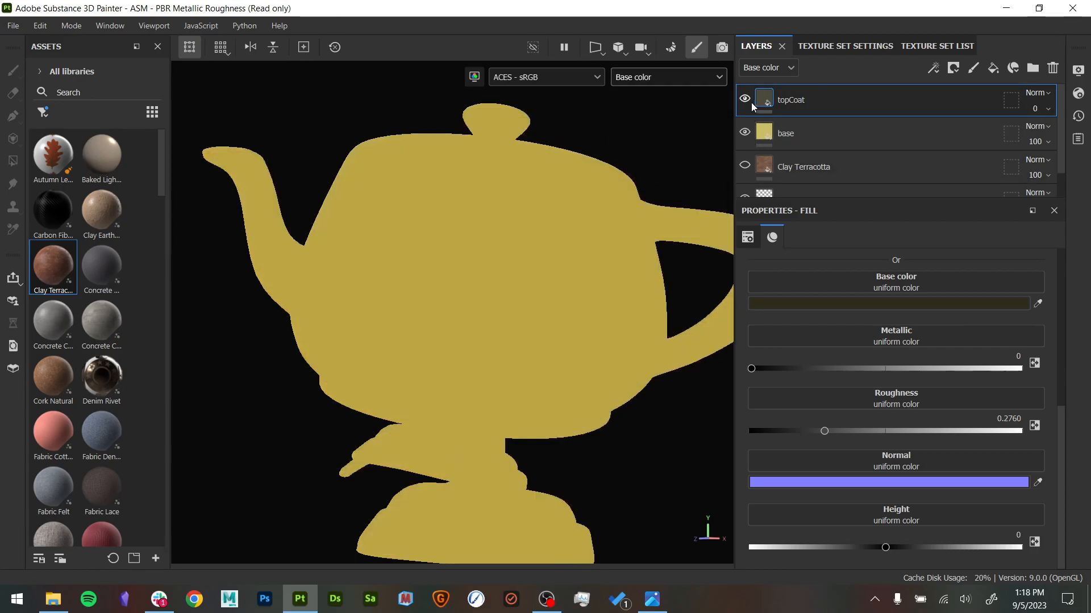
- Restore the topCoat layer's base color opacity to 100, and briefly disable and re-enable its color channel
{"action": "left_click", "coordinate": [1035, 108]}
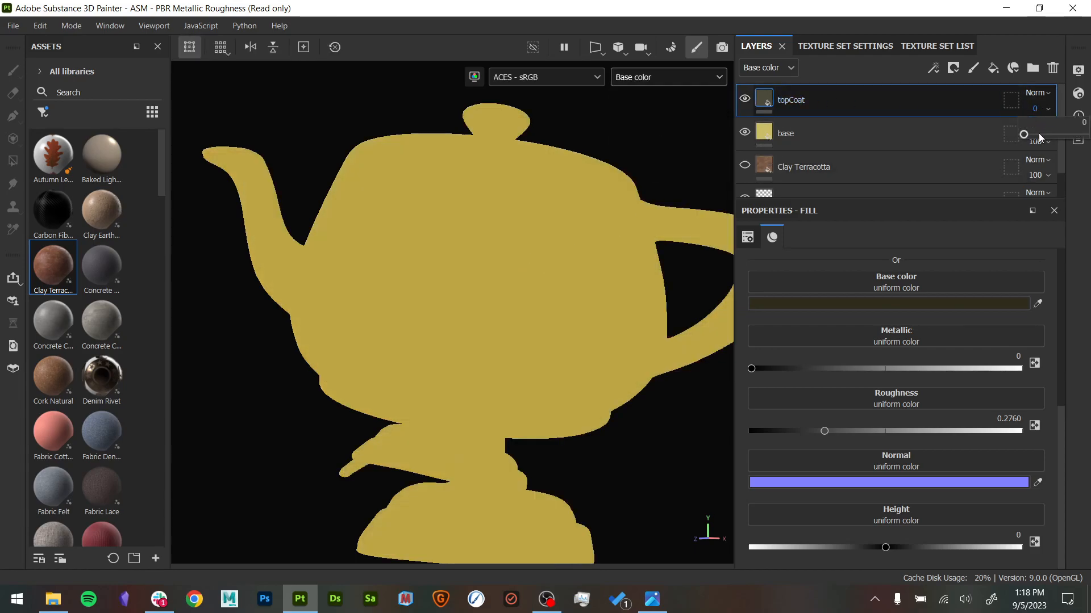
{"action": "left_click_drag", "start_coordinate": [1021, 133], "coordinate": [938, 132]}
{"action": "scroll", "coordinate": [864, 262], "scroll_direction": "up", "scroll_amount": 3}
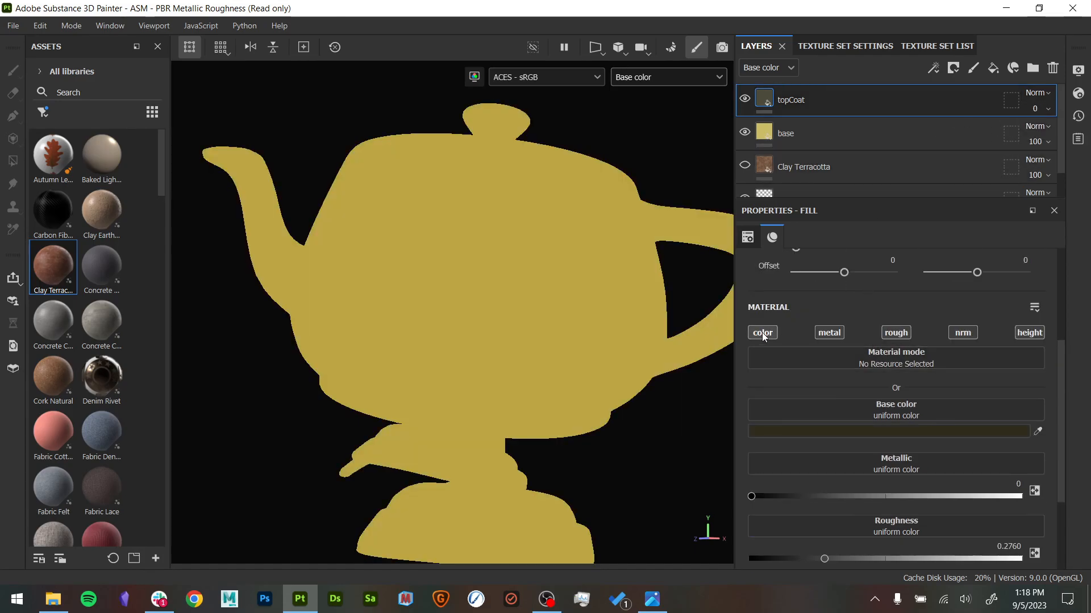
{"action": "left_click", "coordinate": [1039, 107]}
{"action": "left_click_drag", "start_coordinate": [1043, 128], "coordinate": [1074, 134]}
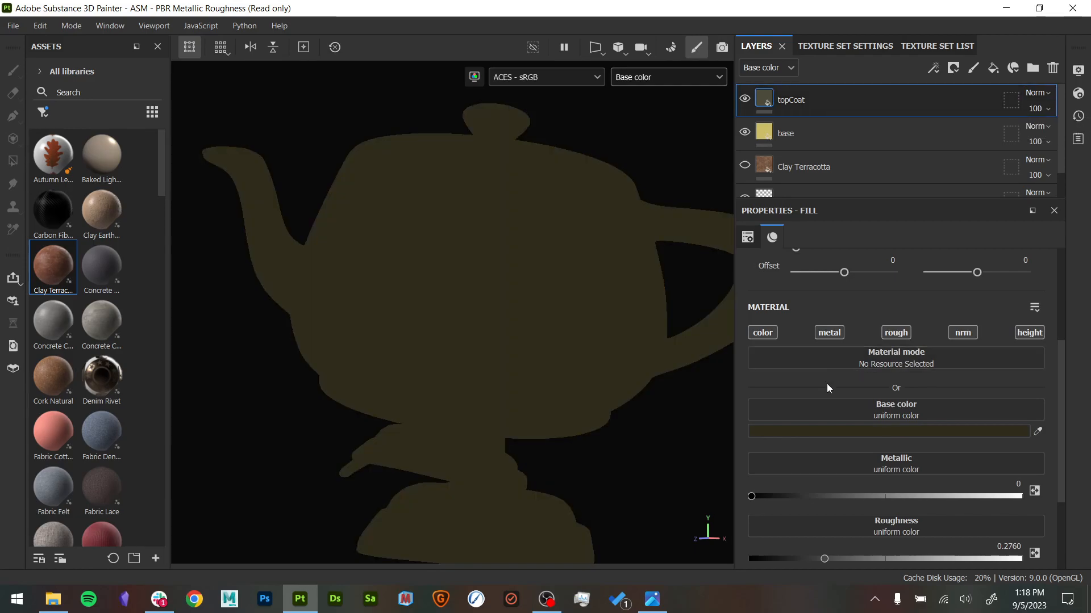
{"action": "left_click", "coordinate": [769, 332]}
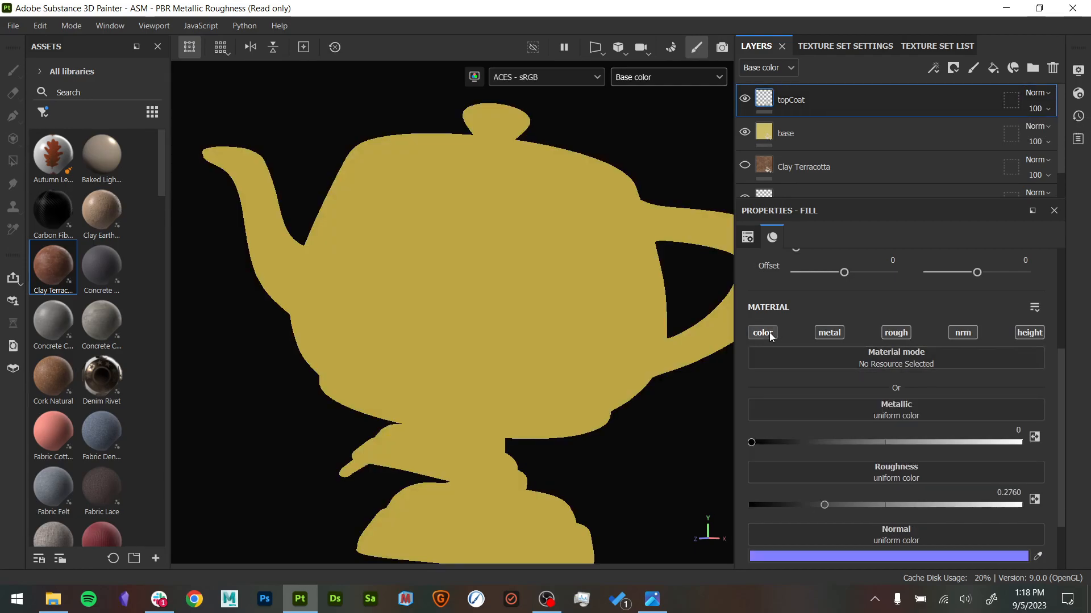
{"action": "left_click", "coordinate": [769, 333]}
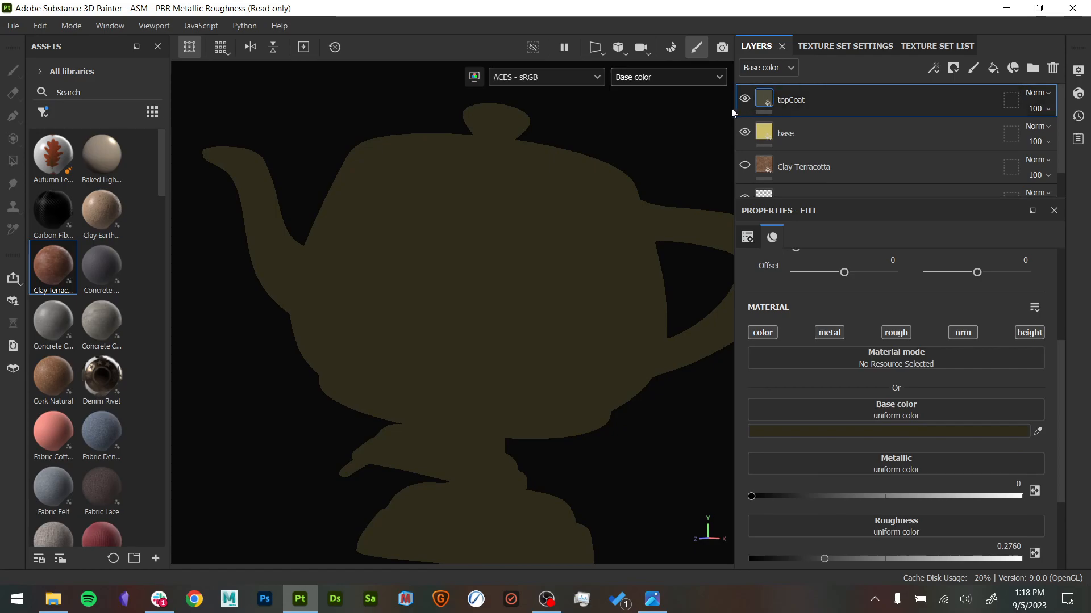
- Switch both the layer stack and the model display to the roughness channel
{"action": "left_click", "coordinate": [766, 68]}
{"action": "left_click", "coordinate": [776, 116]}
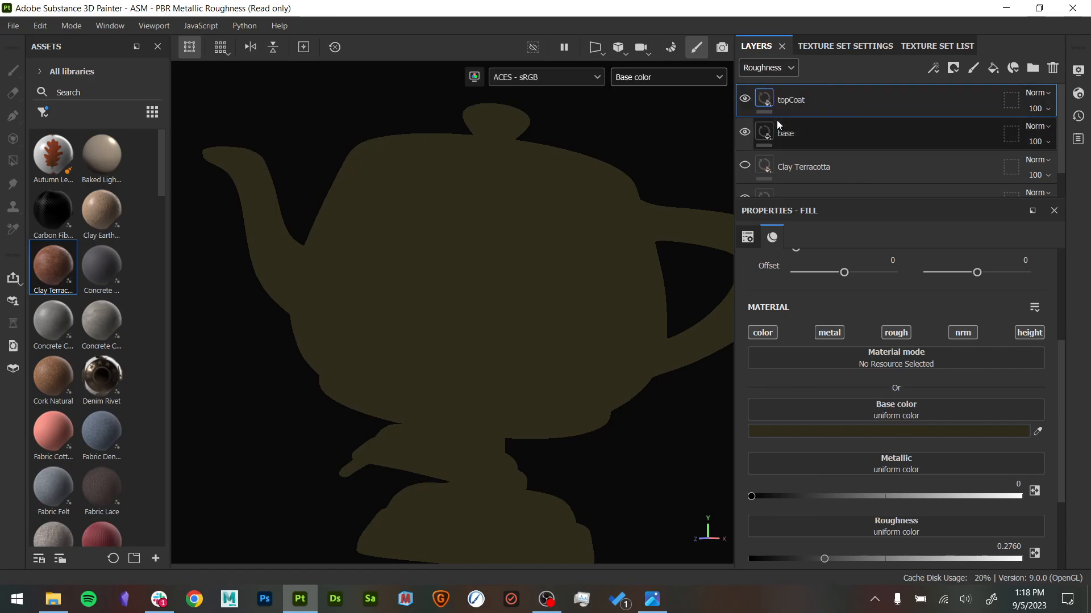
{"action": "left_click", "coordinate": [659, 80]}
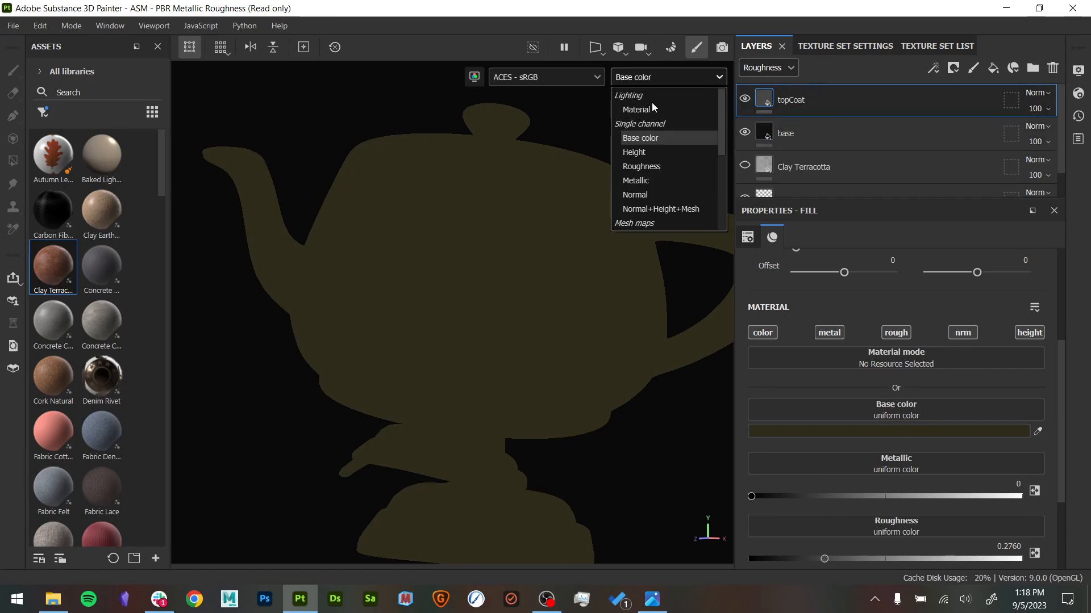
{"action": "left_click", "coordinate": [639, 165]}
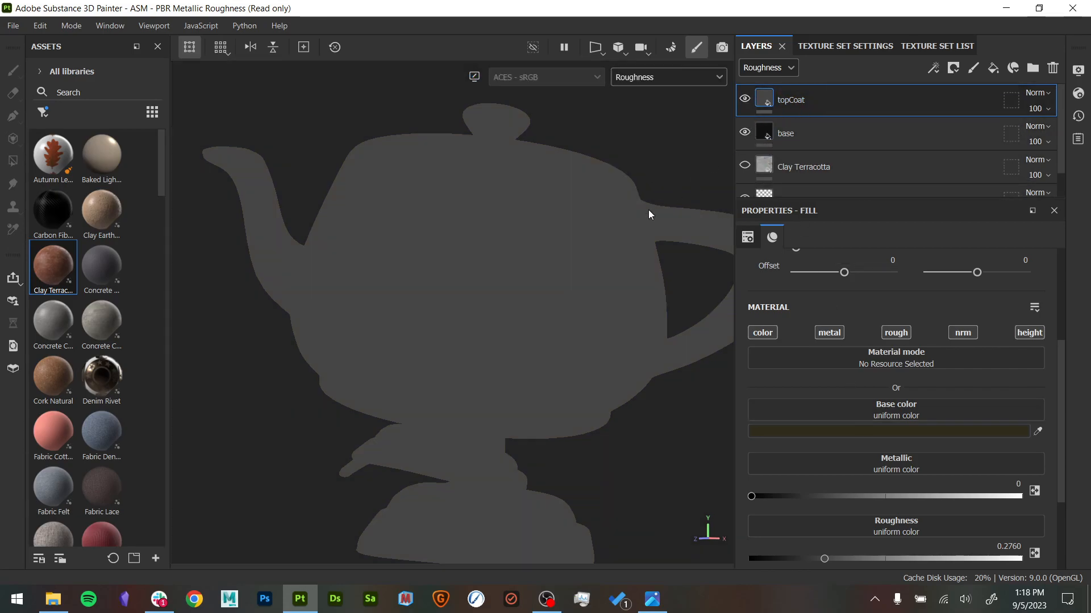
- Return to the full material display and compare the teapot with the topCoat layer hidden and shown
{"action": "key", "text": "m"}
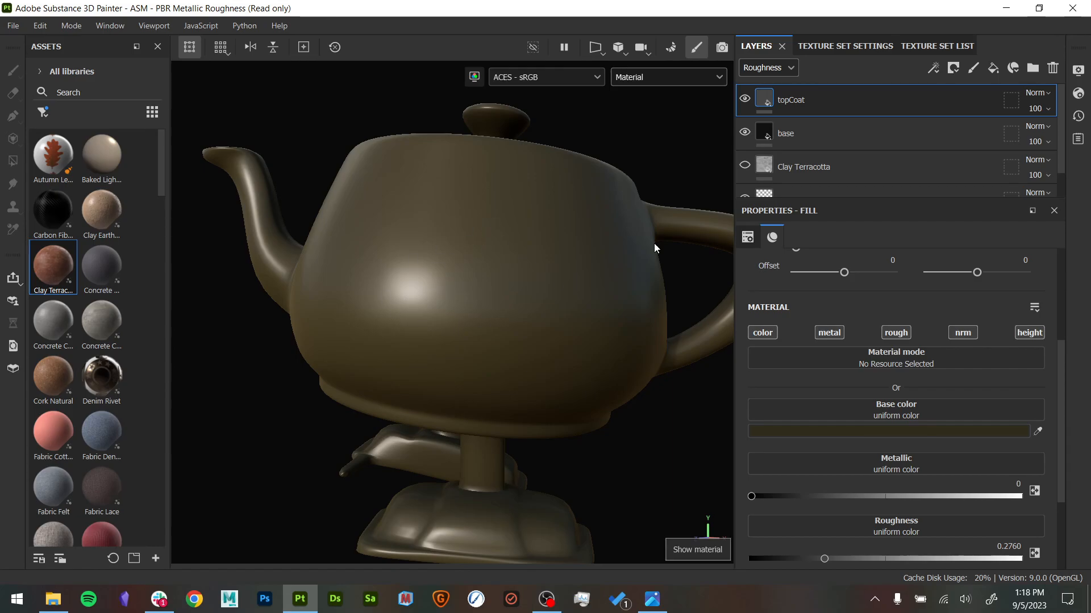
{"action": "left_click", "coordinate": [744, 99]}
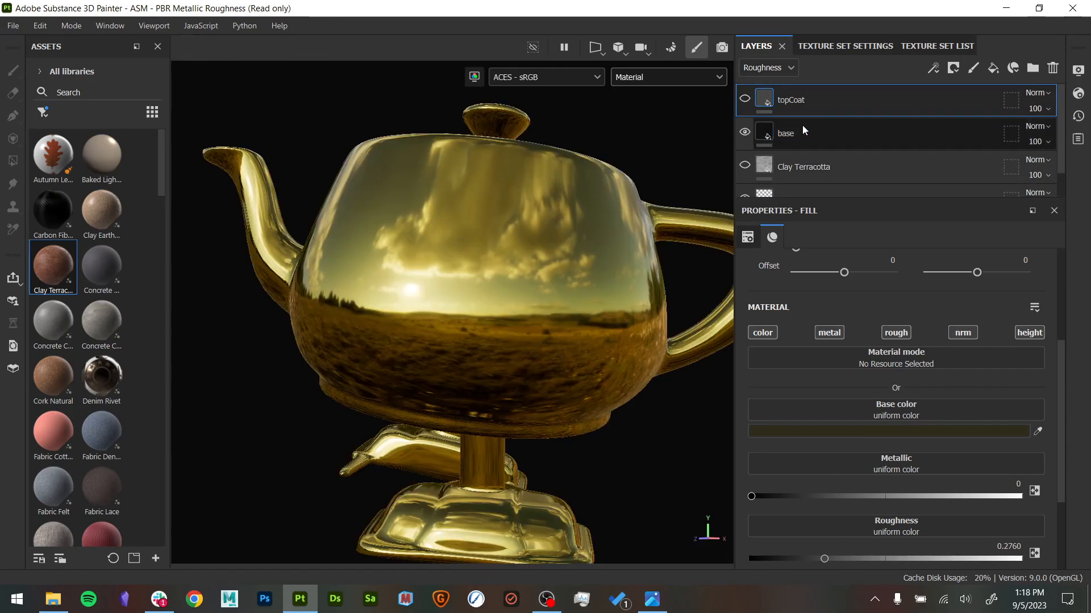
{"action": "left_click", "coordinate": [744, 100]}
- Compare the roughness channel with topCoat hidden and shown, and return to the full material display
{"action": "key", "text": "c"}
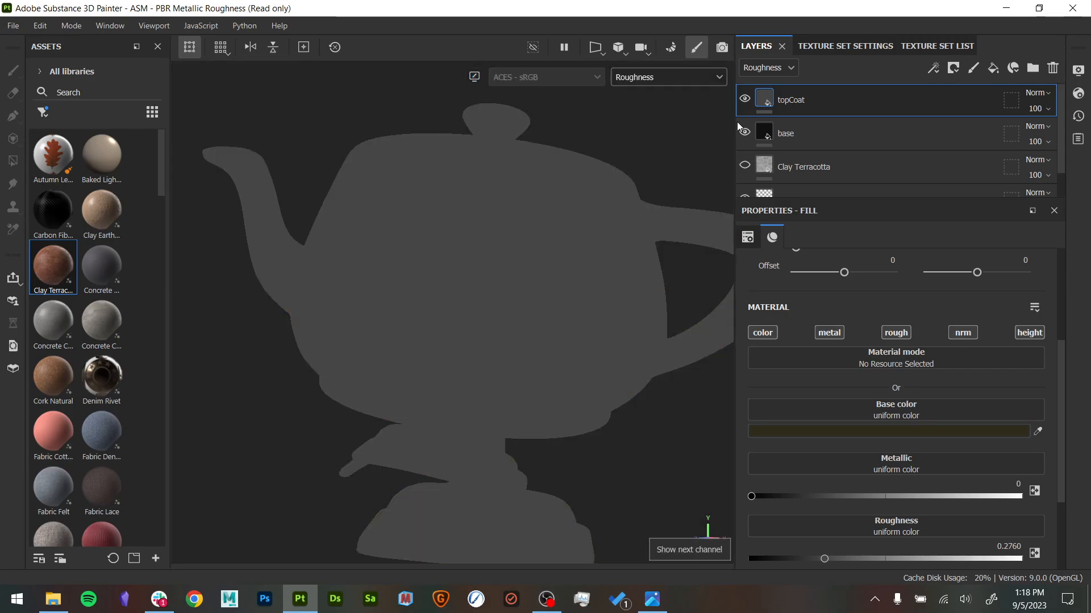
{"action": "left_click", "coordinate": [744, 100]}
{"action": "left_click", "coordinate": [744, 100]}
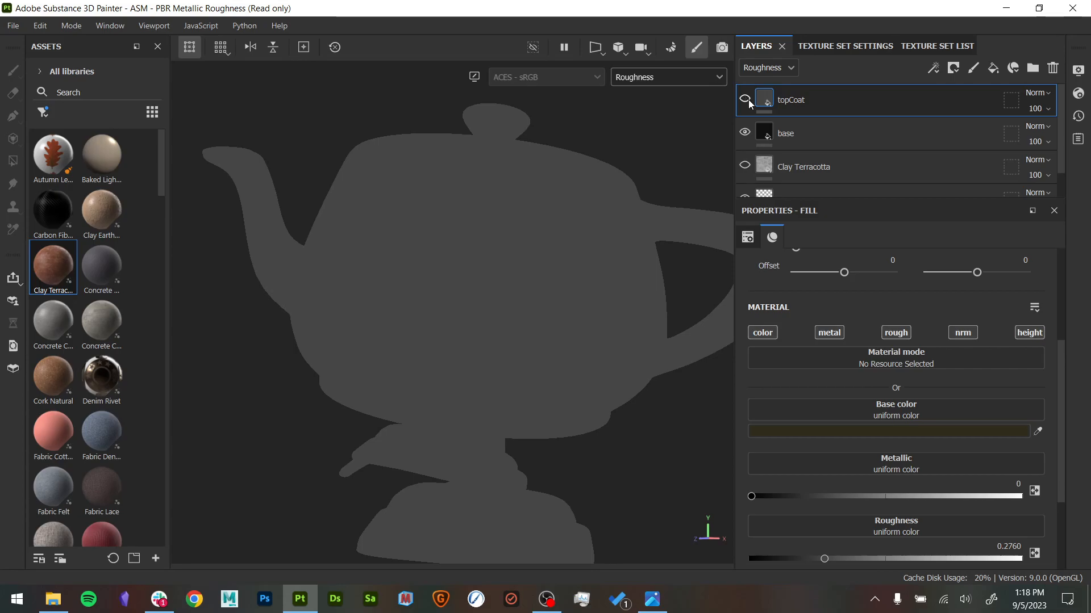
{"action": "left_click", "coordinate": [745, 100]}
{"action": "left_click", "coordinate": [744, 100]}
{"action": "key", "text": "m"}
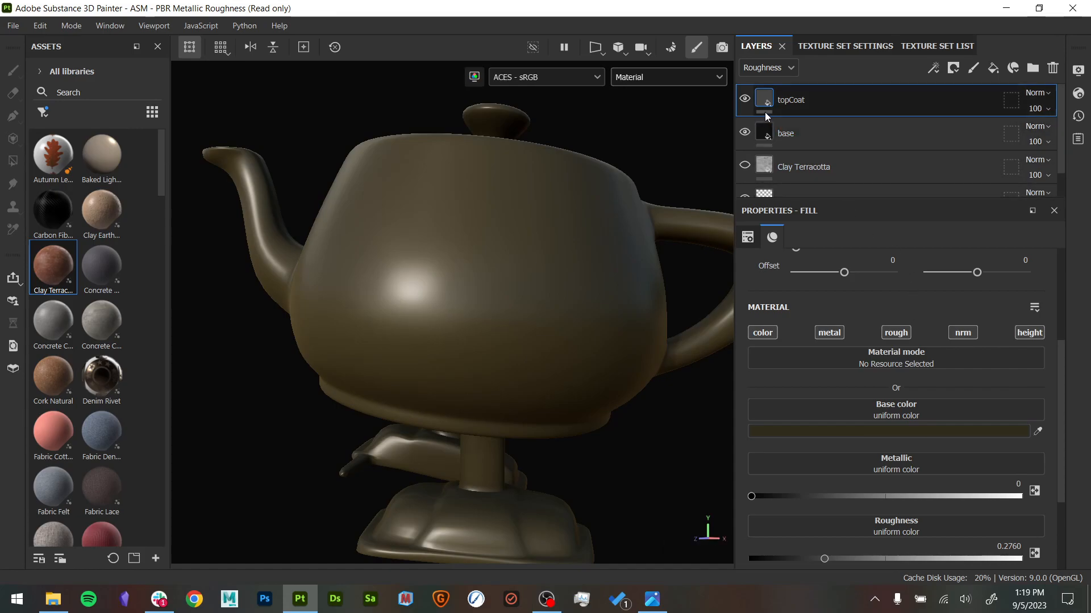
- Show the Clay Terracotta layer with topCoat and base hidden, and review its material parameters
{"action": "scroll", "coordinate": [796, 125], "scroll_direction": "down", "scroll_amount": 1}
{"action": "left_click", "coordinate": [825, 140]}
{"action": "scroll", "coordinate": [795, 125], "scroll_direction": "up", "scroll_amount": 1}
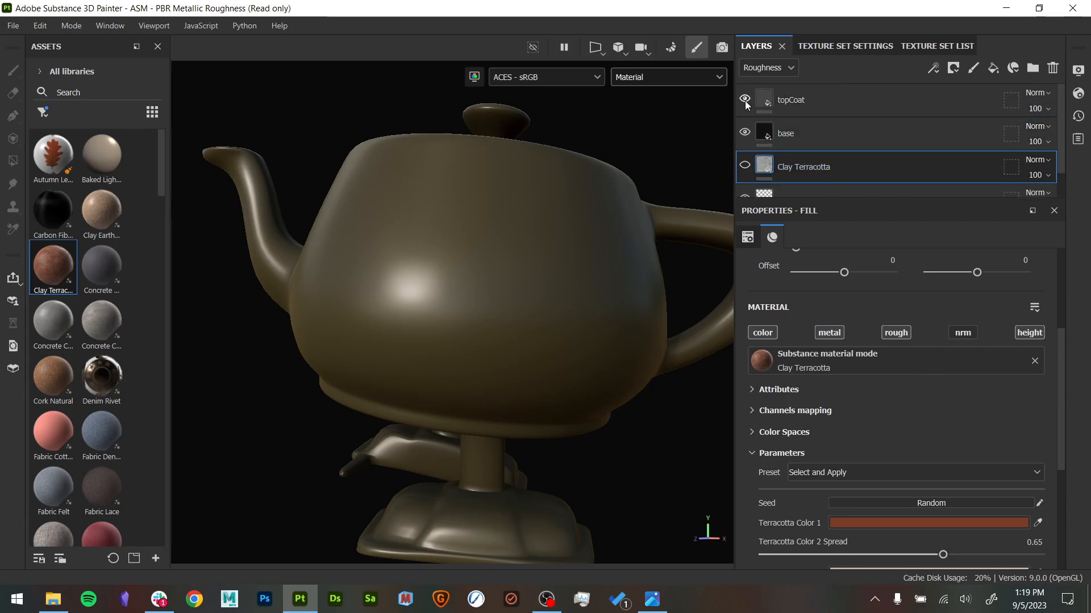
{"action": "left_click", "coordinate": [744, 165]}
{"action": "mouse_move", "coordinate": [574, 317]}
{"action": "left_mouse_down", "text": "alt"}
{"action": "mouse_move", "coordinate": [587, 353]}
{"action": "mouse_move", "coordinate": [586, 311]}
{"action": "left_mouse_up", "text": "alt"}
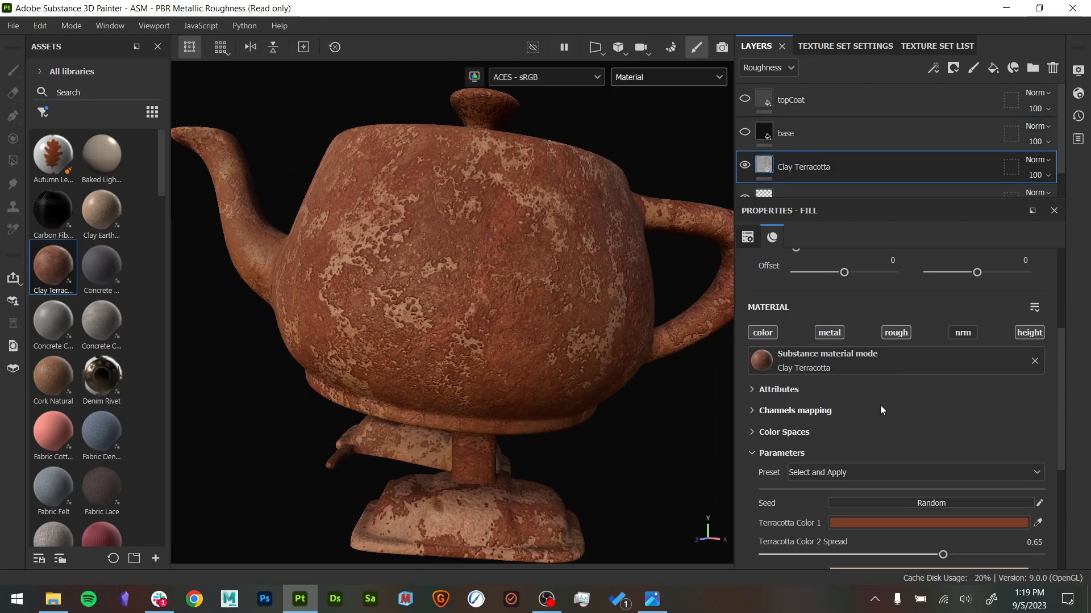
{"action": "scroll", "coordinate": [947, 447], "scroll_direction": "down", "scroll_amount": 5}
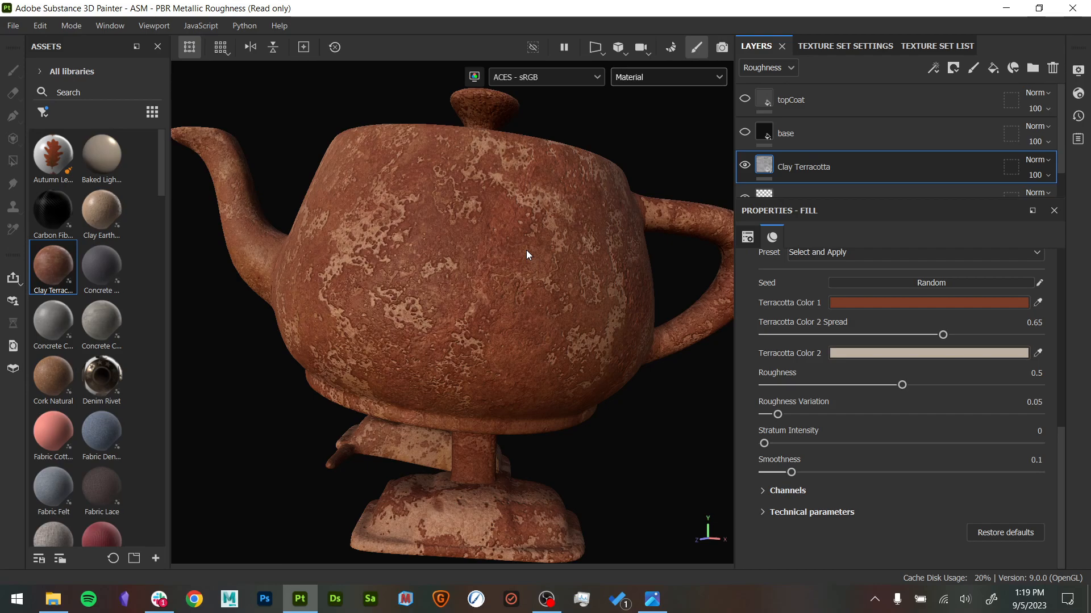
- Hide the Clay Terracotta layer, show the base and topCoat layers, and view the teapot from another angle
{"action": "left_click", "coordinate": [744, 165]}
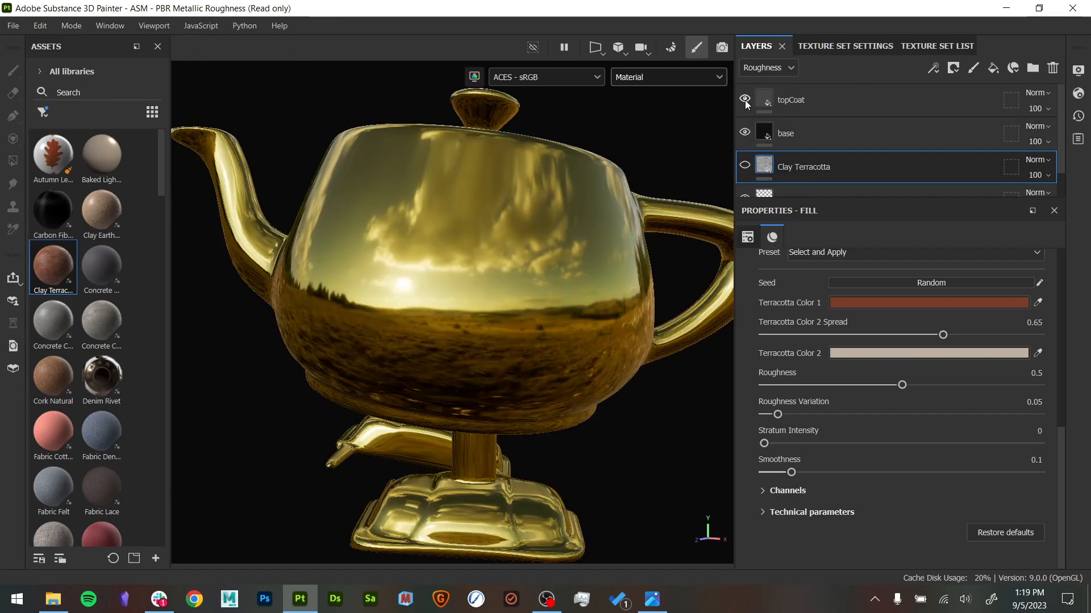
{"action": "left_click_drag", "start_coordinate": [597, 218], "coordinate": [577, 233], "text": "alt"}
{"action": "right_click_drag", "start_coordinate": [577, 234], "coordinate": [509, 209], "text": "alt"}
{"action": "left_click_drag", "start_coordinate": [509, 209], "coordinate": [523, 263], "text": "alt"}
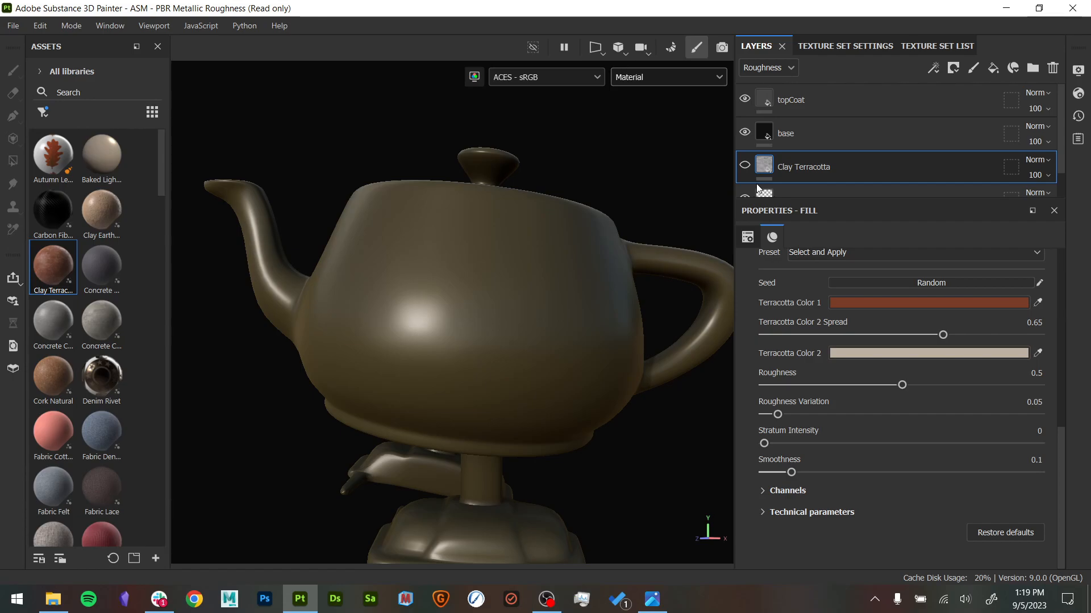
- Select topCoat, switch the layer stack to the Base color channel, and compare the teapot with topCoat hidden and shown
{"action": "left_click", "coordinate": [783, 101]}
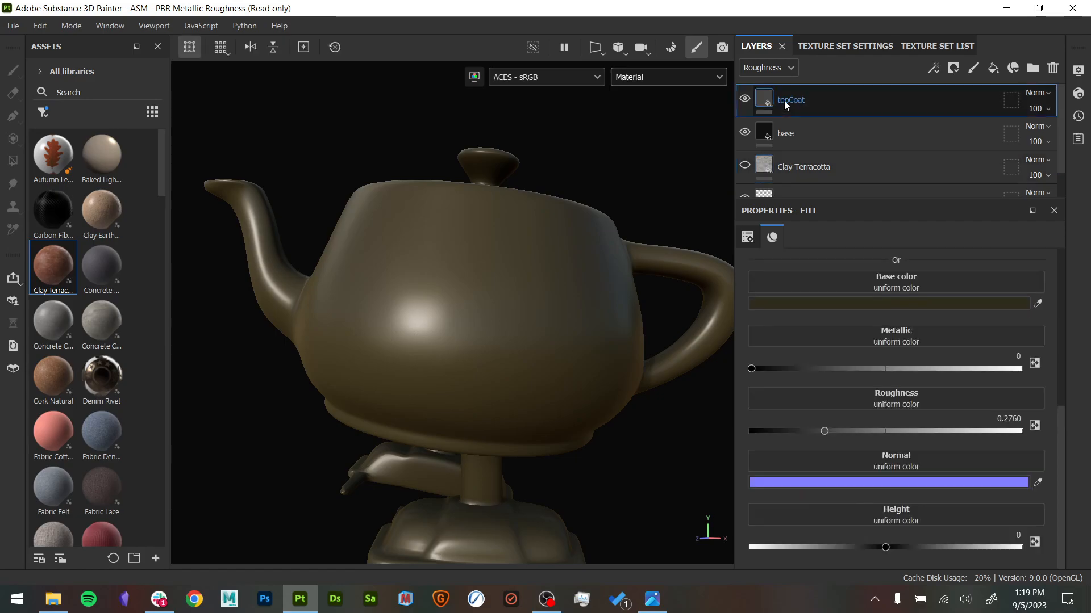
{"action": "left_click", "coordinate": [761, 68]}
{"action": "left_click", "coordinate": [761, 87]}
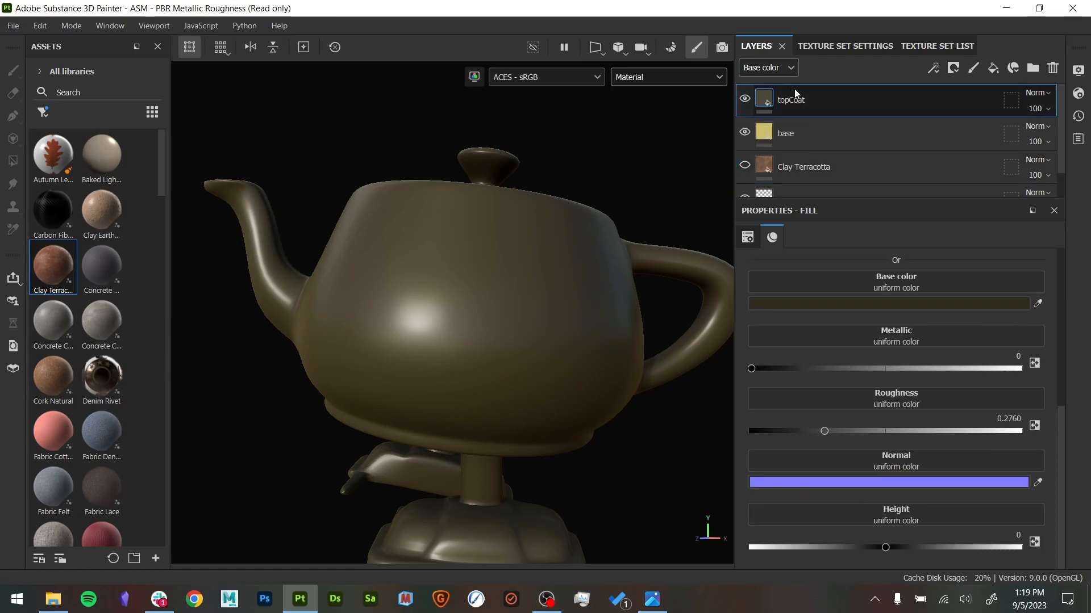
{"action": "left_click", "coordinate": [745, 99]}
{"action": "left_click", "coordinate": [745, 100]}
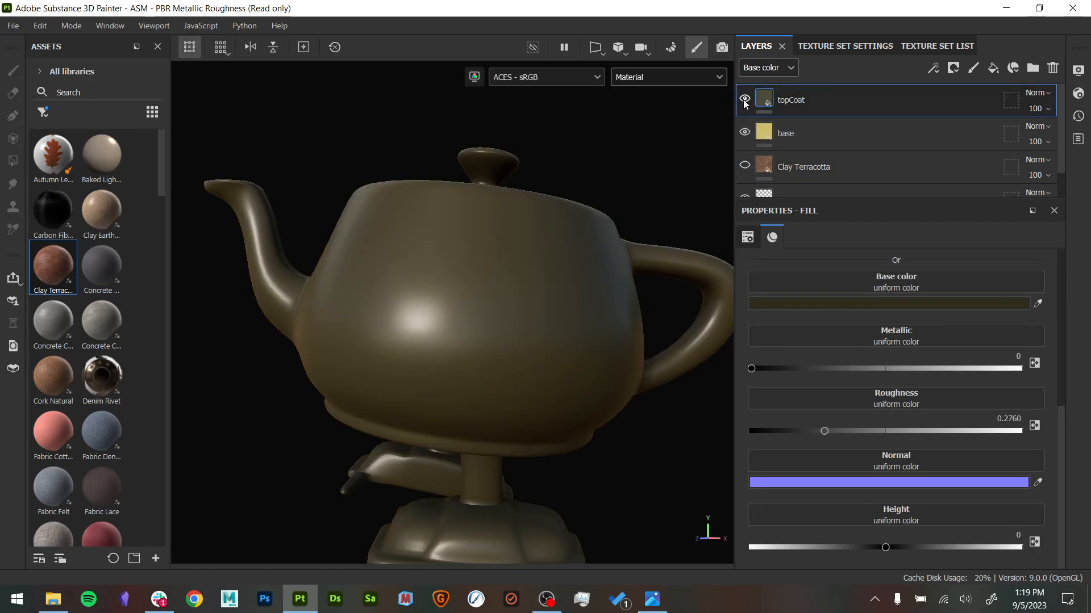
{"action": "left_click", "coordinate": [745, 100]}
{"action": "left_click", "coordinate": [745, 100]}
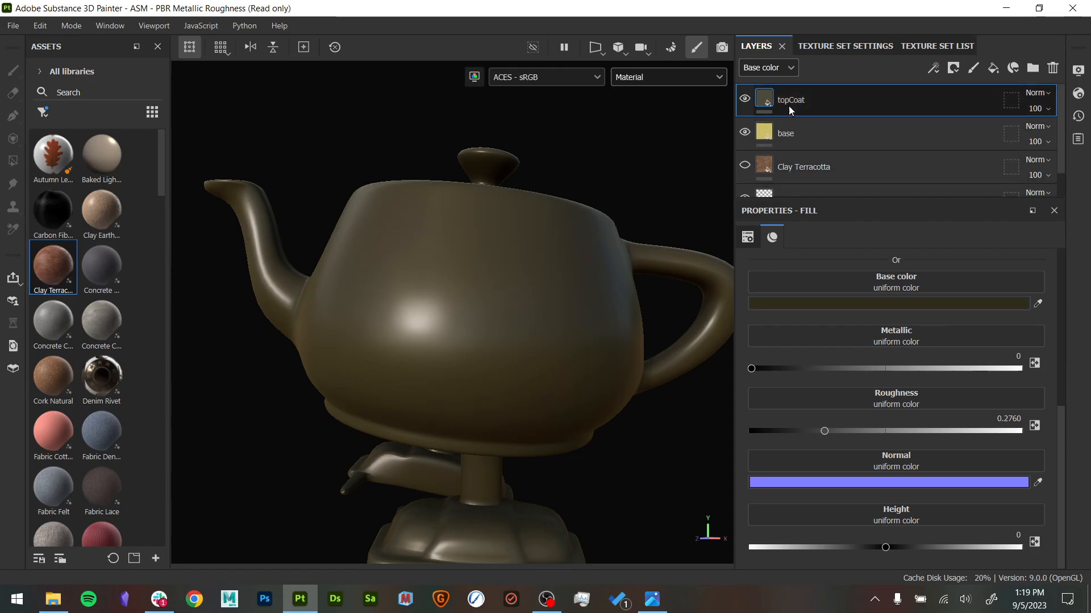
- Add a white mask to the topCoat layer and display the mask on the teapot
{"action": "right_click", "coordinate": [807, 100]}
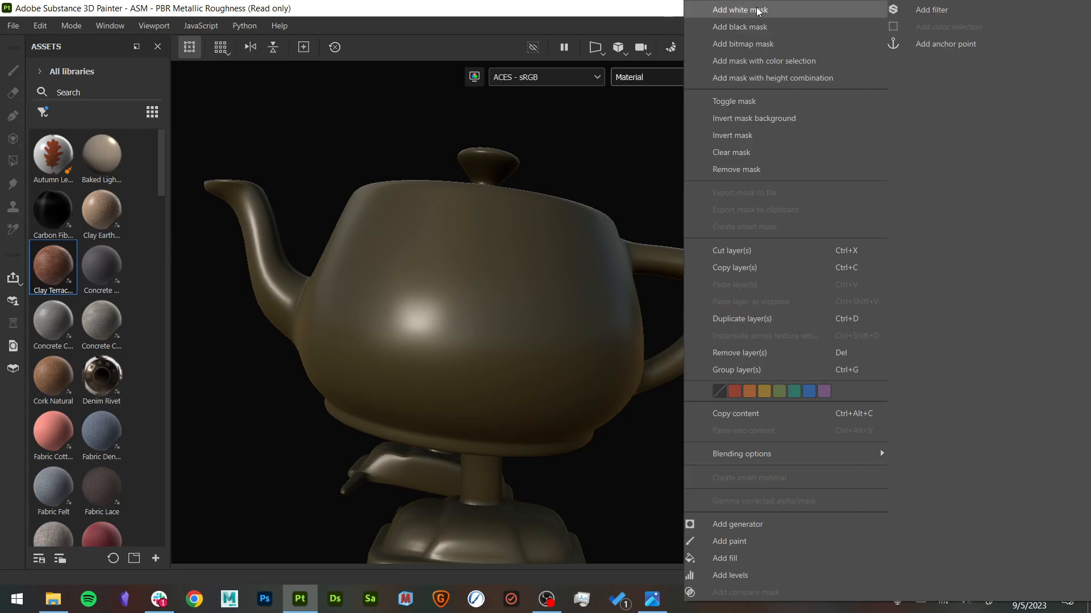
{"action": "left_click", "coordinate": [665, 265]}
{"action": "middle_click_drag", "start_coordinate": [642, 185], "coordinate": [650, 173], "text": "alt"}
{"action": "left_click_drag", "start_coordinate": [652, 173], "coordinate": [667, 187], "text": "alt"}
{"action": "left_click", "coordinate": [784, 105], "text": "alt"}
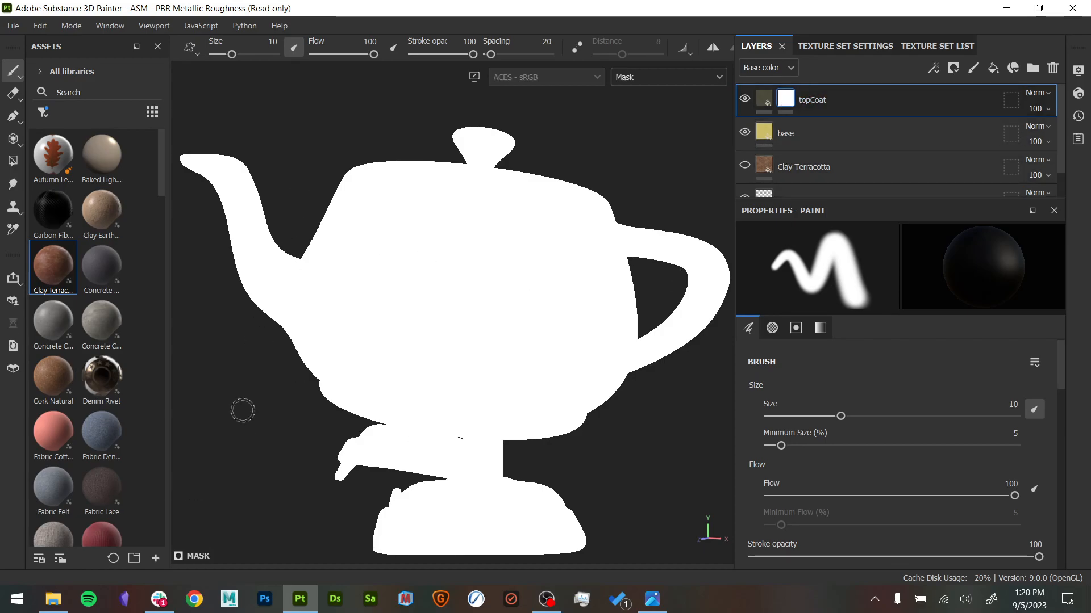
- Replace topCoat's mask with a black one, compare the material and mask displays, and switch back to a white mask
{"action": "left_click", "coordinate": [761, 107]}
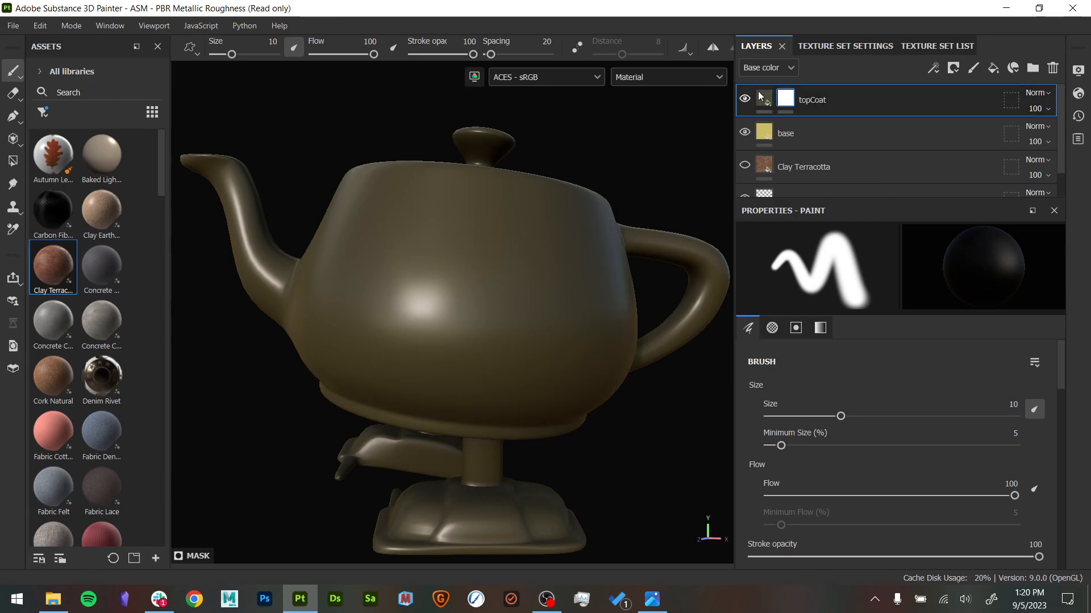
{"action": "right_click", "coordinate": [790, 101]}
{"action": "left_click", "coordinate": [840, 27]}
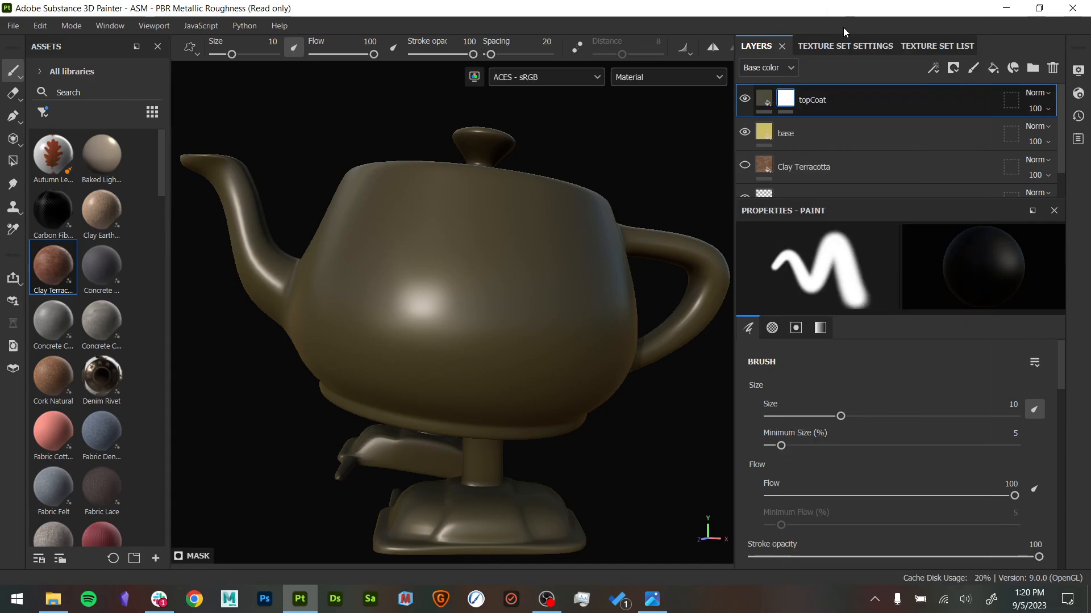
{"action": "left_click", "coordinate": [786, 99], "text": "alt"}
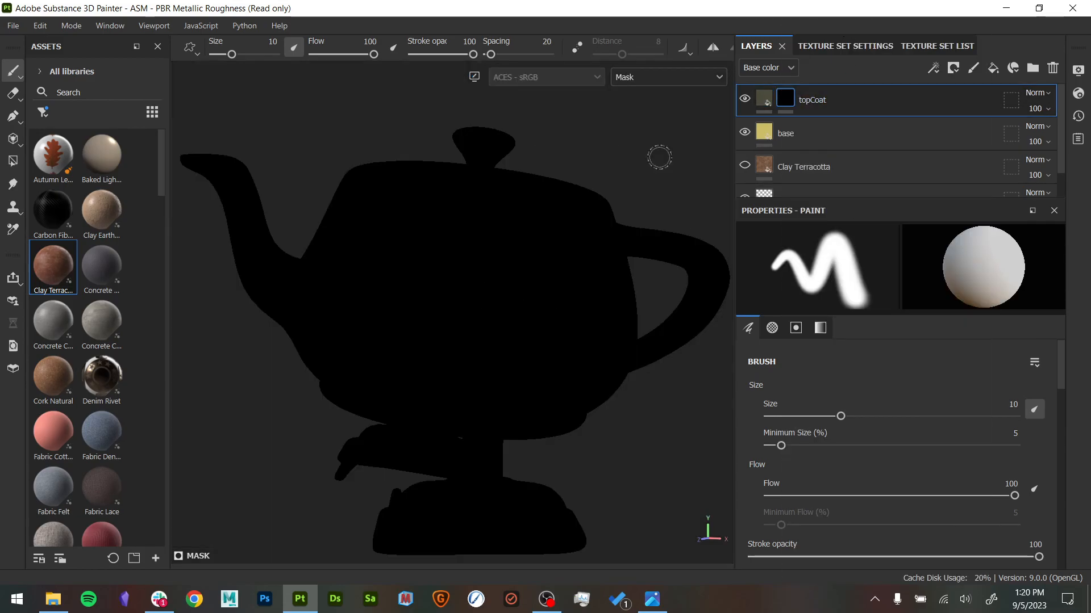
{"action": "left_click", "coordinate": [764, 100]}
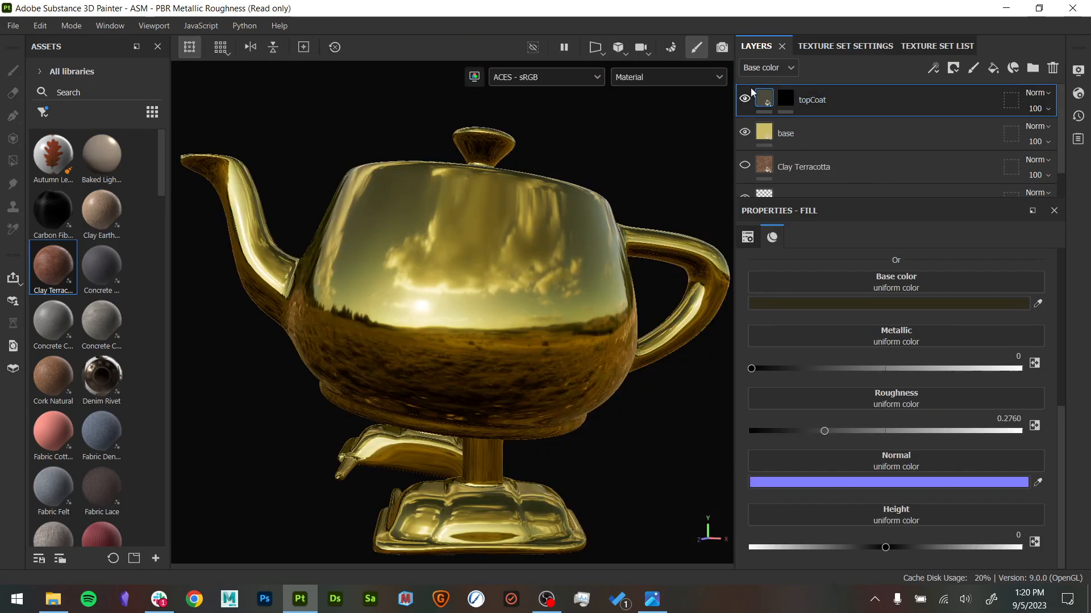
{"action": "left_click", "coordinate": [786, 99]}
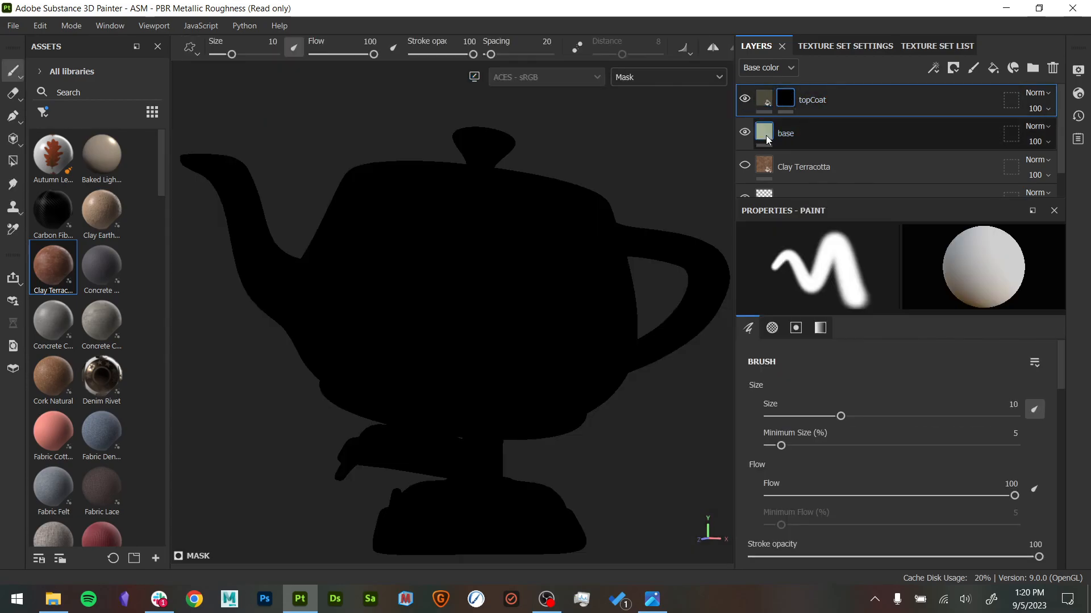
{"action": "right_click", "coordinate": [793, 104]}
{"action": "left_click", "coordinate": [875, 10]}
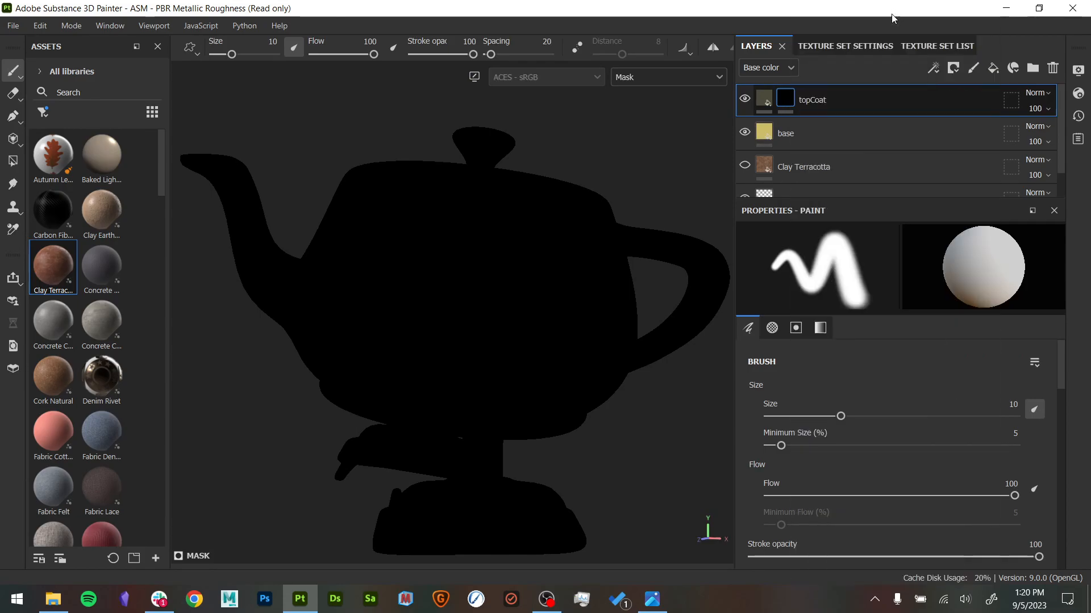
- Add a paint effect to topCoat's white mask
{"action": "right_click", "coordinate": [789, 106]}
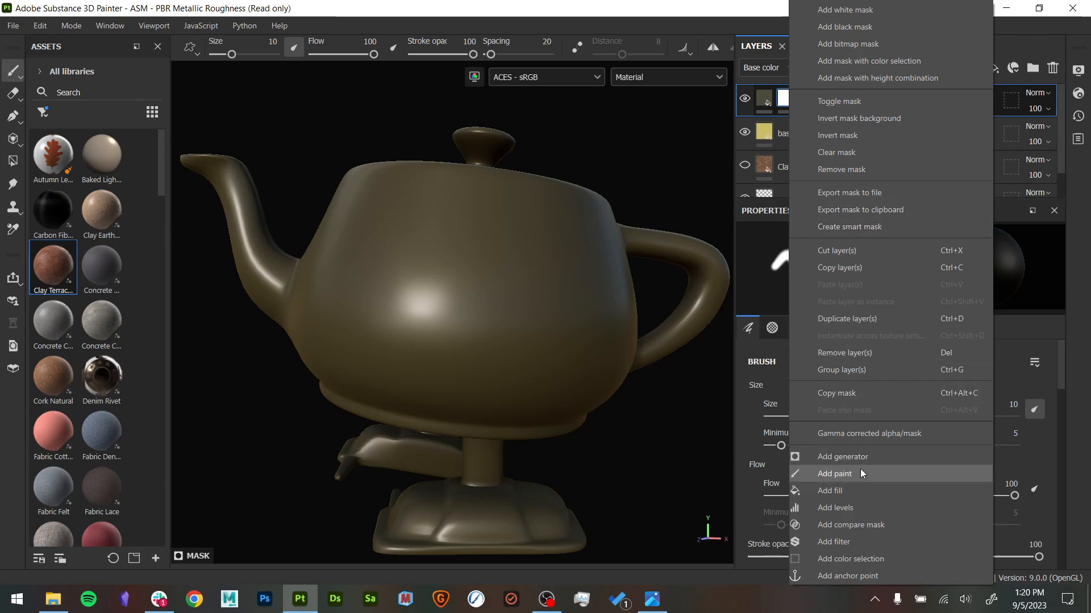
{"action": "left_click", "coordinate": [692, 417]}
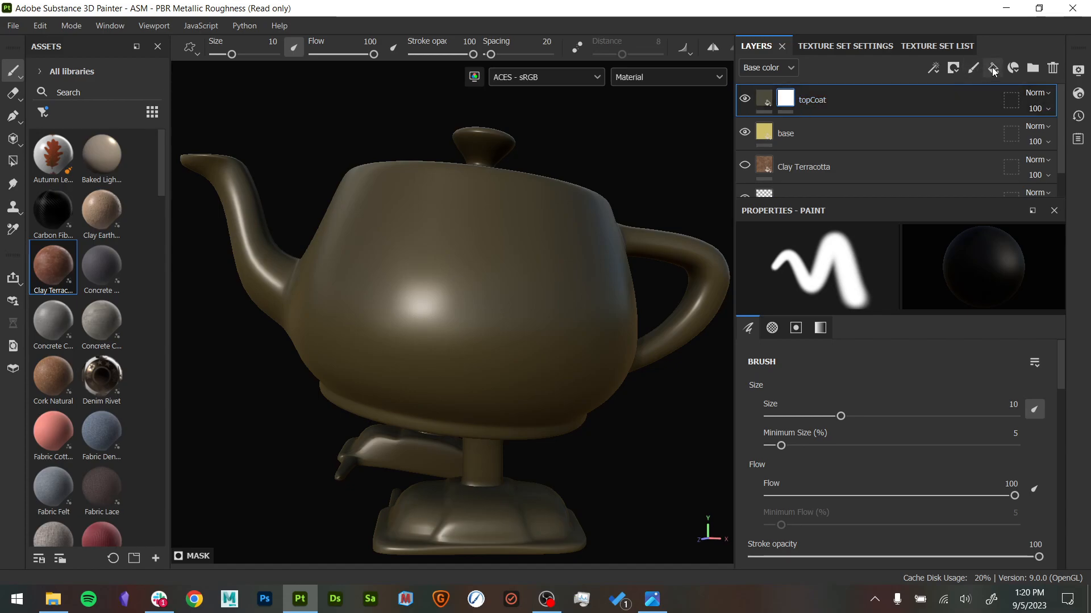
{"action": "right_click", "coordinate": [787, 101]}
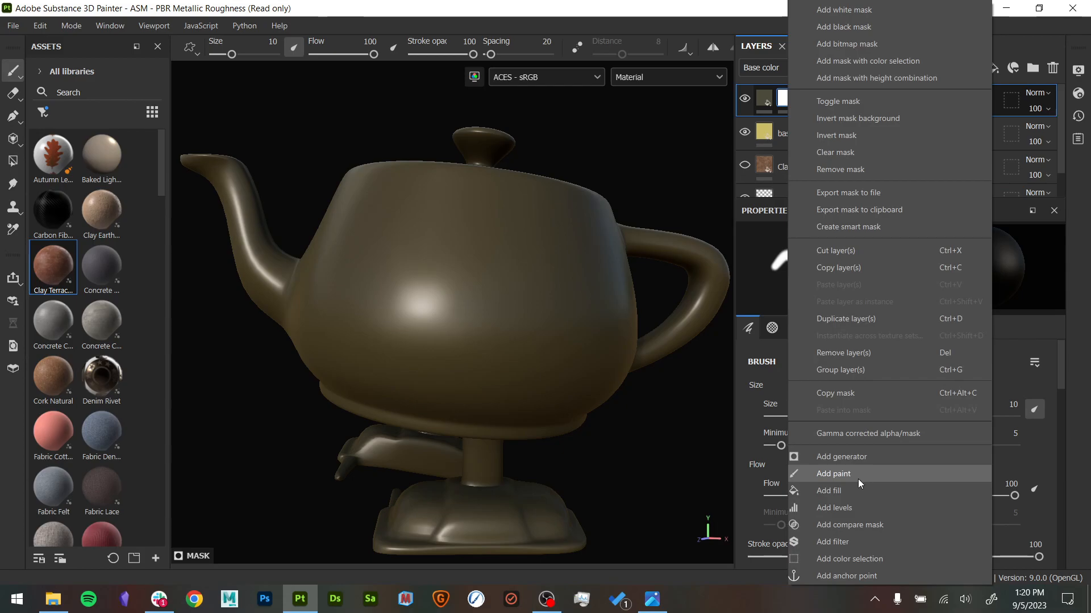
{"action": "left_click", "coordinate": [833, 474]}
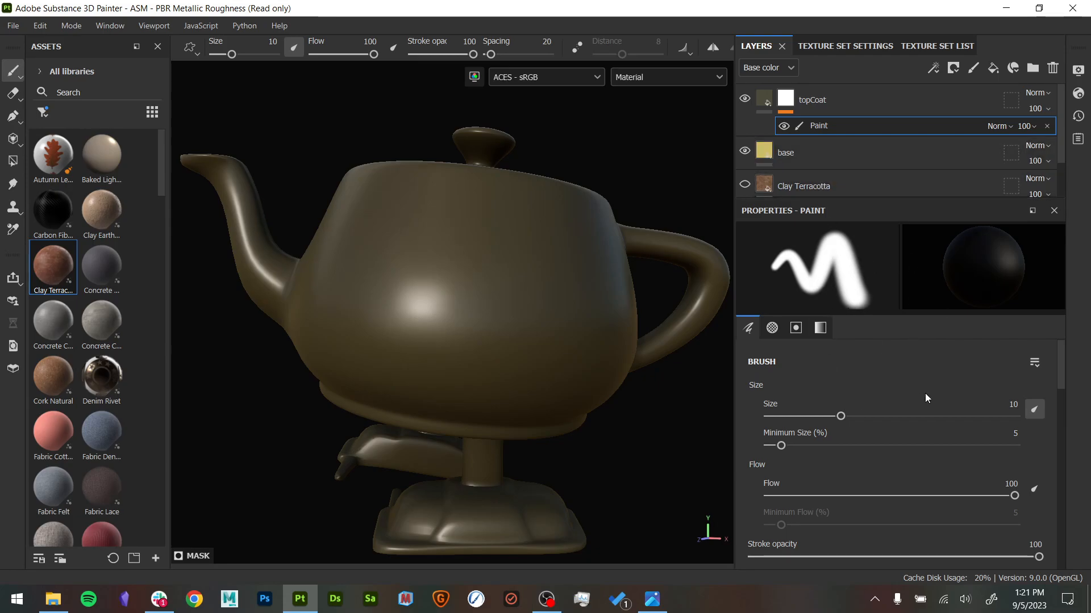
- Set the mask paint's grayscale value to 0 and paint a patch on the teapot's side to reveal the gold base
{"action": "scroll", "coordinate": [1051, 372], "scroll_direction": "down", "scroll_amount": 10}
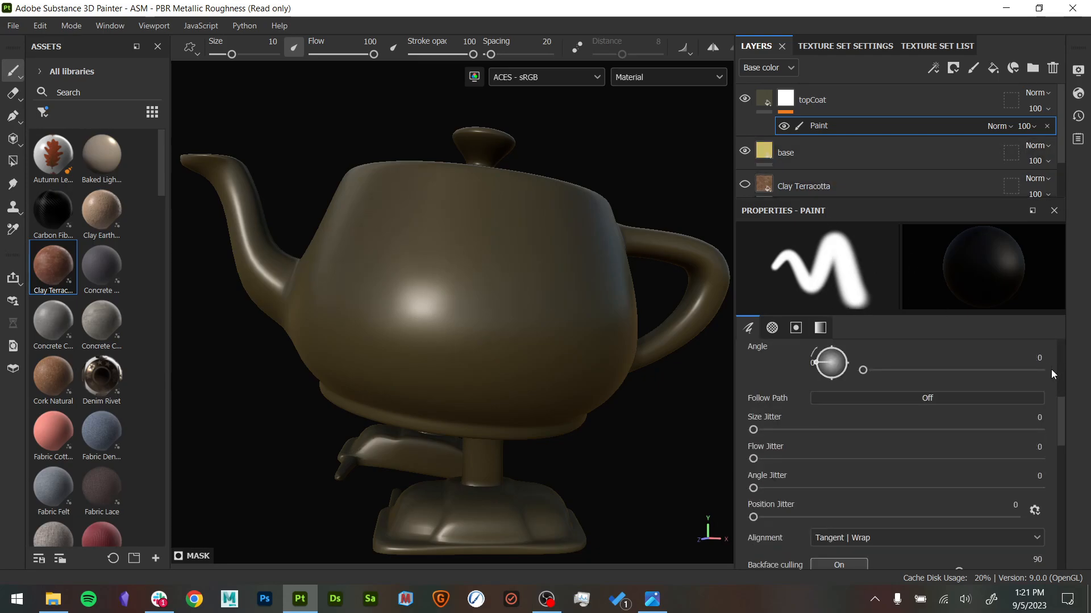
{"action": "scroll", "coordinate": [1051, 369], "scroll_direction": "down", "scroll_amount": 3}
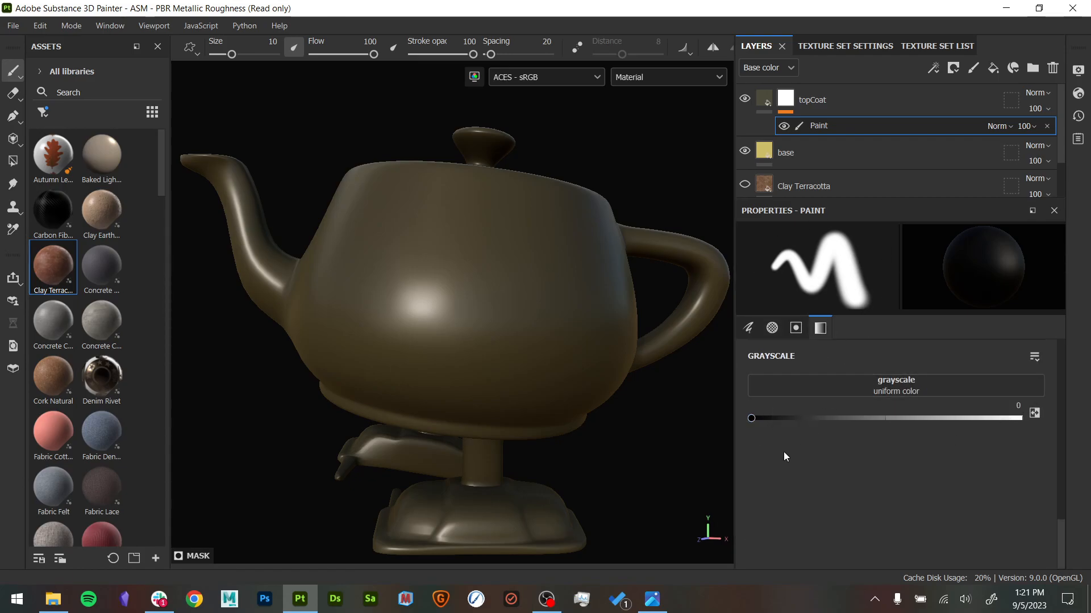
{"action": "mouse_move", "coordinate": [751, 422]}
{"action": "left_mouse_down"}
{"action": "mouse_move", "coordinate": [713, 422]}
{"action": "mouse_move", "coordinate": [761, 421]}
{"action": "mouse_move", "coordinate": [732, 421]}
{"action": "left_mouse_up"}
{"action": "mouse_move", "coordinate": [439, 264]}
{"action": "right_mouse_down", "text": "alt"}
{"action": "mouse_move", "coordinate": [650, 370]}
{"action": "mouse_move", "coordinate": [653, 392]}
{"action": "right_mouse_up", "text": "alt"}
{"action": "mouse_move", "coordinate": [489, 183]}
{"action": "left_mouse_down"}
{"action": "mouse_move", "coordinate": [415, 233]}
{"action": "mouse_move", "coordinate": [427, 333]}
{"action": "mouse_move", "coordinate": [398, 267]}
{"action": "mouse_move", "coordinate": [431, 187]}
{"action": "mouse_move", "coordinate": [511, 238]}
{"action": "mouse_move", "coordinate": [517, 295]}
{"action": "mouse_move", "coordinate": [584, 268]}
{"action": "mouse_move", "coordinate": [554, 326]}
{"action": "left_mouse_up"}
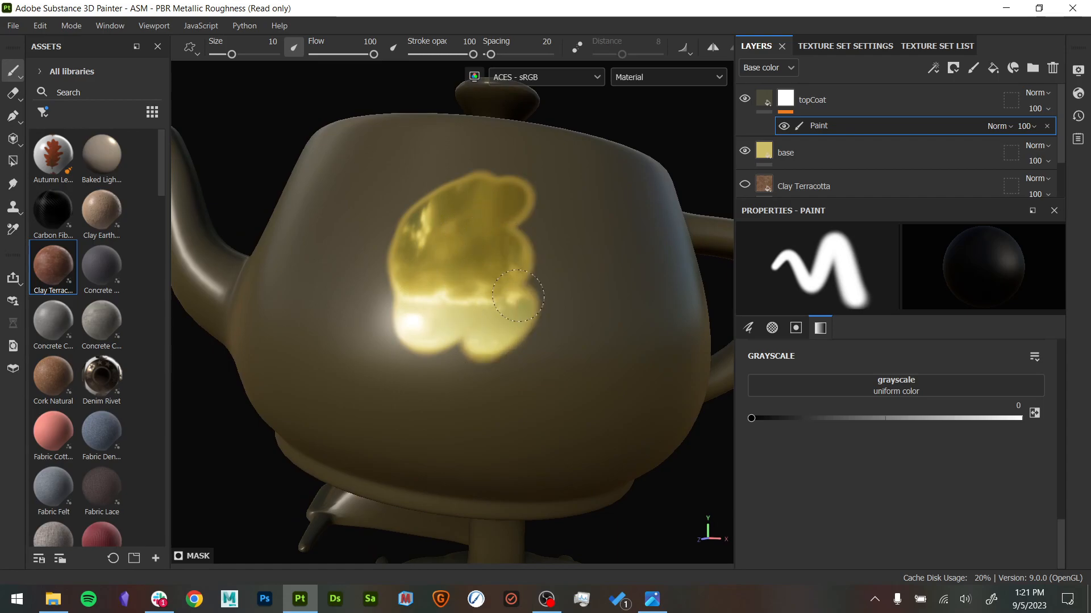
{"action": "mouse_move", "coordinate": [554, 327]}
{"action": "left_mouse_down", "text": "alt"}
{"action": "mouse_move", "coordinate": [560, 316]}
{"action": "mouse_move", "coordinate": [603, 369]}
{"action": "mouse_move", "coordinate": [547, 339]}
{"action": "mouse_move", "coordinate": [537, 276]}
{"action": "left_mouse_up", "text": "alt"}
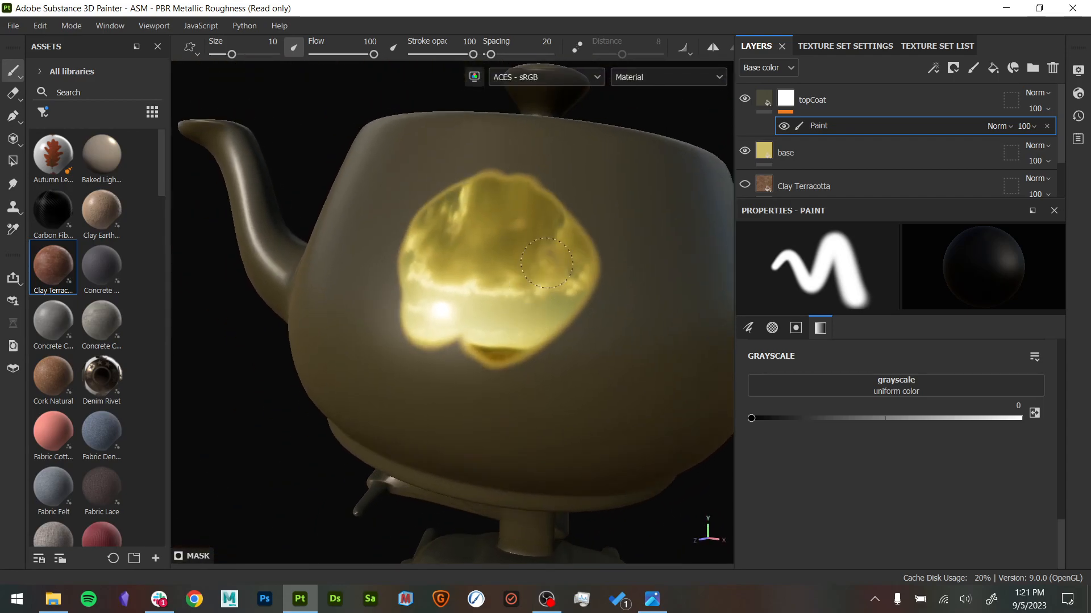
- Display topCoat's mask, paint over the gaps in the black patch and extend its lower edge, and return to the material display
{"action": "left_click", "coordinate": [785, 95], "text": "alt"}
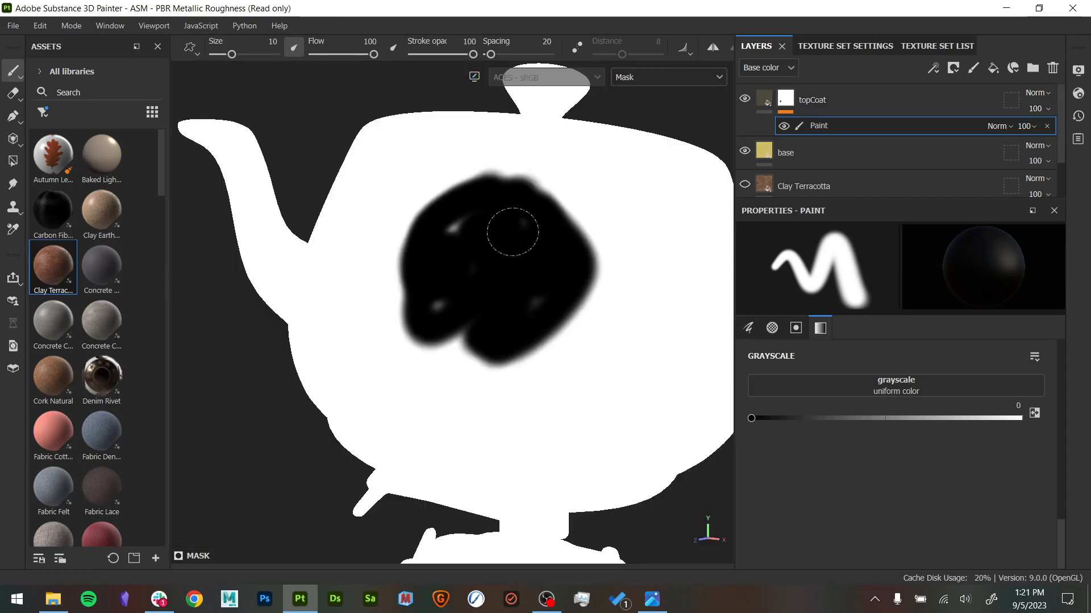
{"action": "mouse_move", "coordinate": [520, 299]}
{"action": "left_mouse_down"}
{"action": "mouse_move", "coordinate": [445, 263]}
{"action": "mouse_move", "coordinate": [468, 230]}
{"action": "mouse_move", "coordinate": [458, 316]}
{"action": "mouse_move", "coordinate": [487, 342]}
{"action": "mouse_move", "coordinate": [463, 236]}
{"action": "mouse_move", "coordinate": [465, 304]}
{"action": "mouse_move", "coordinate": [433, 319]}
{"action": "mouse_move", "coordinate": [476, 319]}
{"action": "left_mouse_up"}
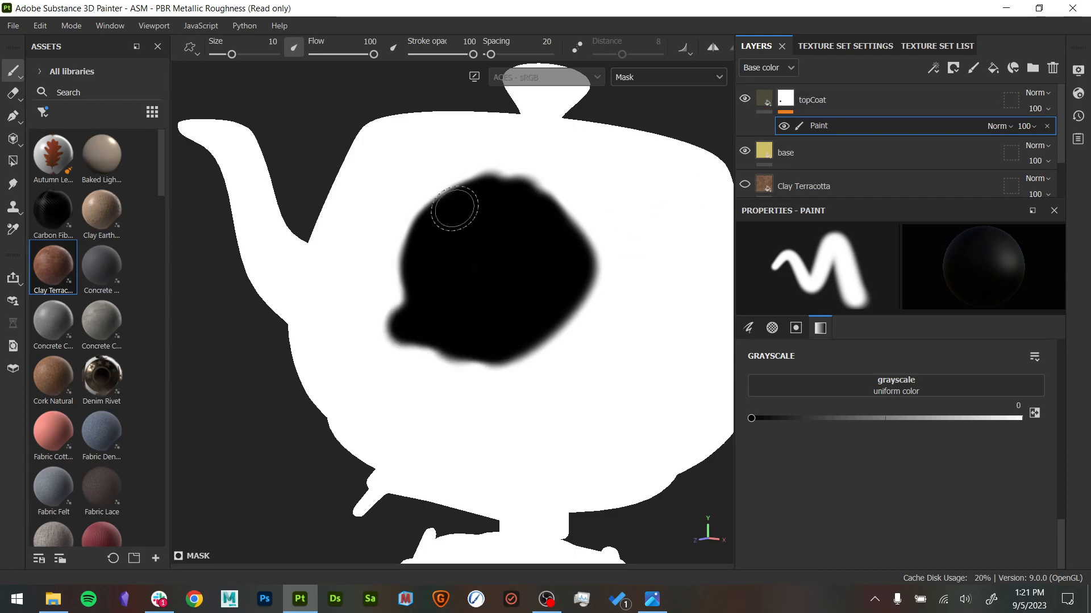
{"action": "left_click", "coordinate": [770, 97]}
{"action": "mouse_move", "coordinate": [633, 219]}
{"action": "left_mouse_down", "text": "alt"}
{"action": "mouse_move", "coordinate": [677, 293]}
{"action": "mouse_move", "coordinate": [620, 212]}
{"action": "left_mouse_up", "text": "alt"}
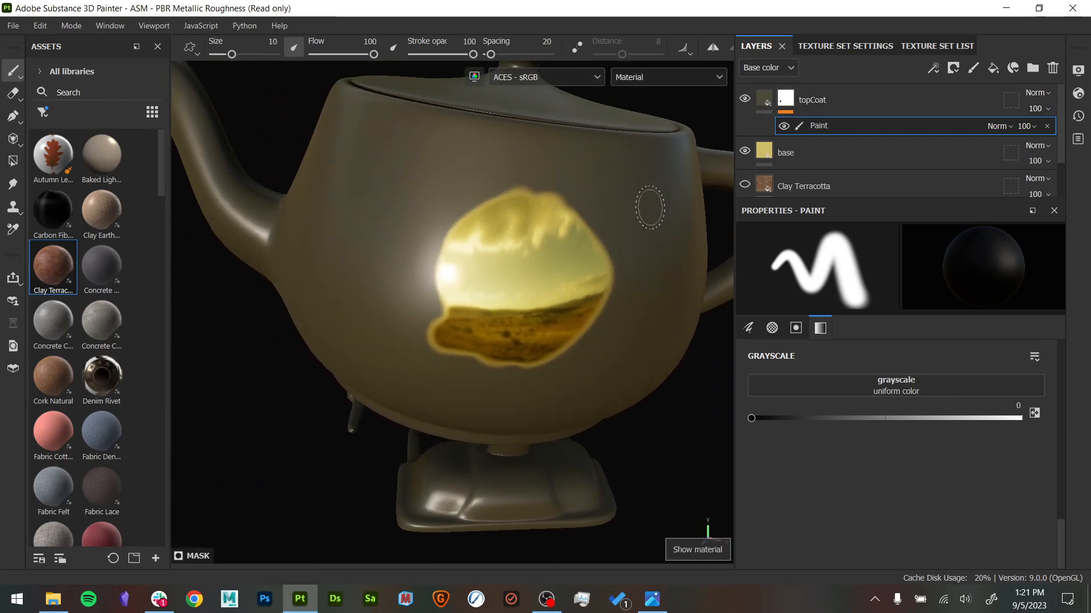
- Compare the mask and material displays up close around the painted patch's soft edge
{"action": "left_click", "coordinate": [785, 99]}
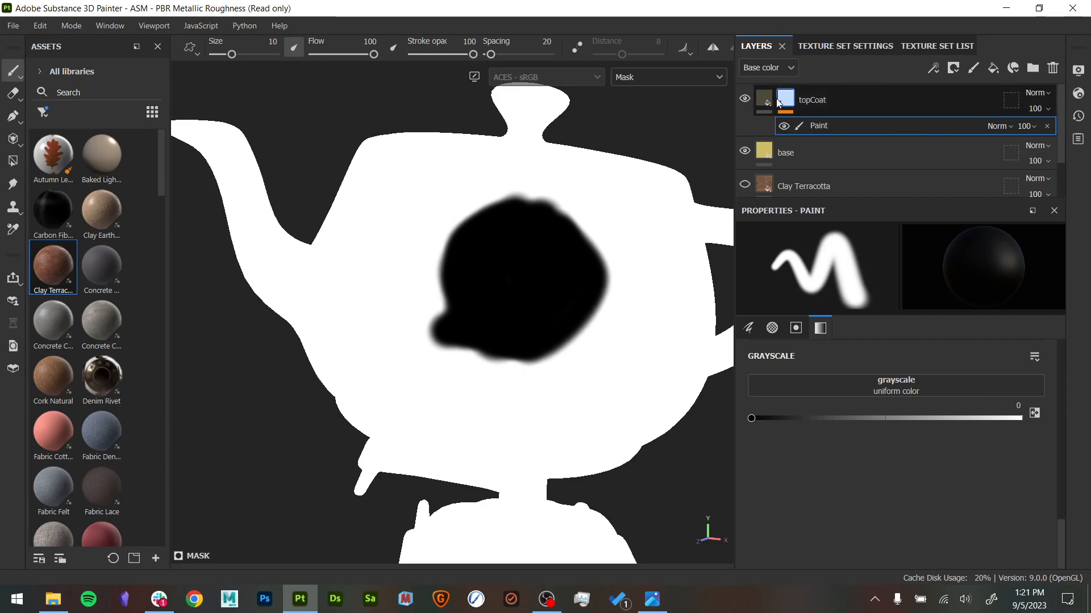
{"action": "middle_click_drag", "start_coordinate": [581, 239], "coordinate": [550, 246], "text": "alt"}
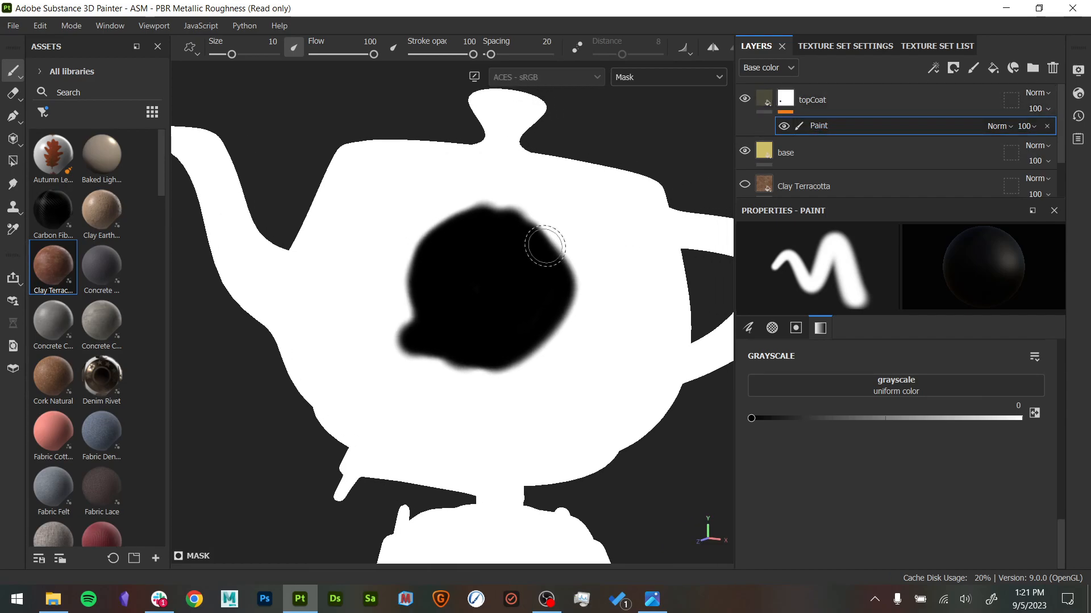
{"action": "scroll", "coordinate": [550, 246], "scroll_direction": "up", "scroll_amount": 5}
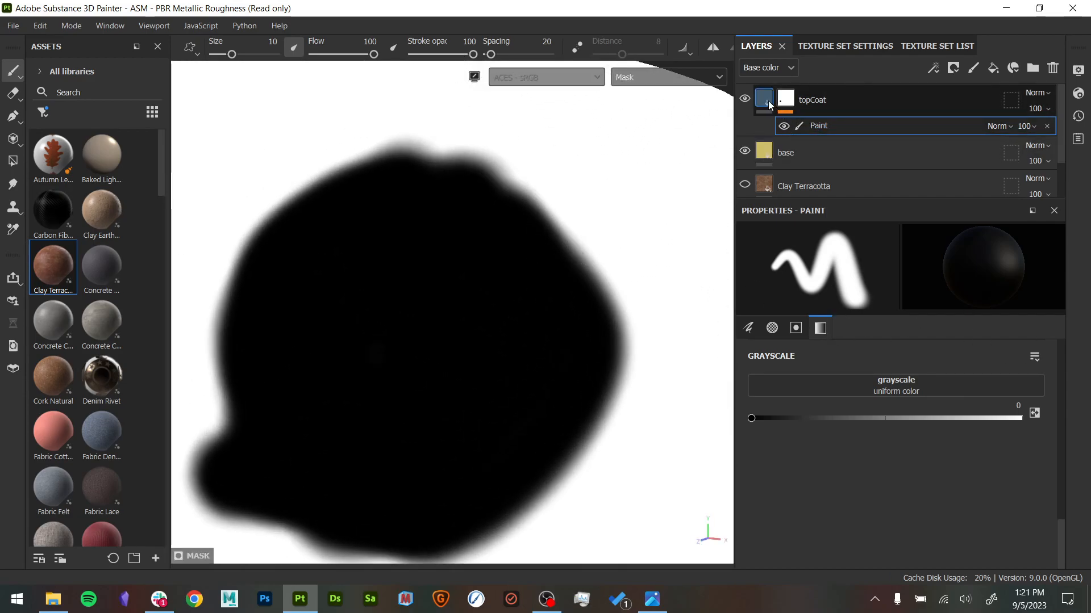
{"action": "left_click", "coordinate": [769, 106]}
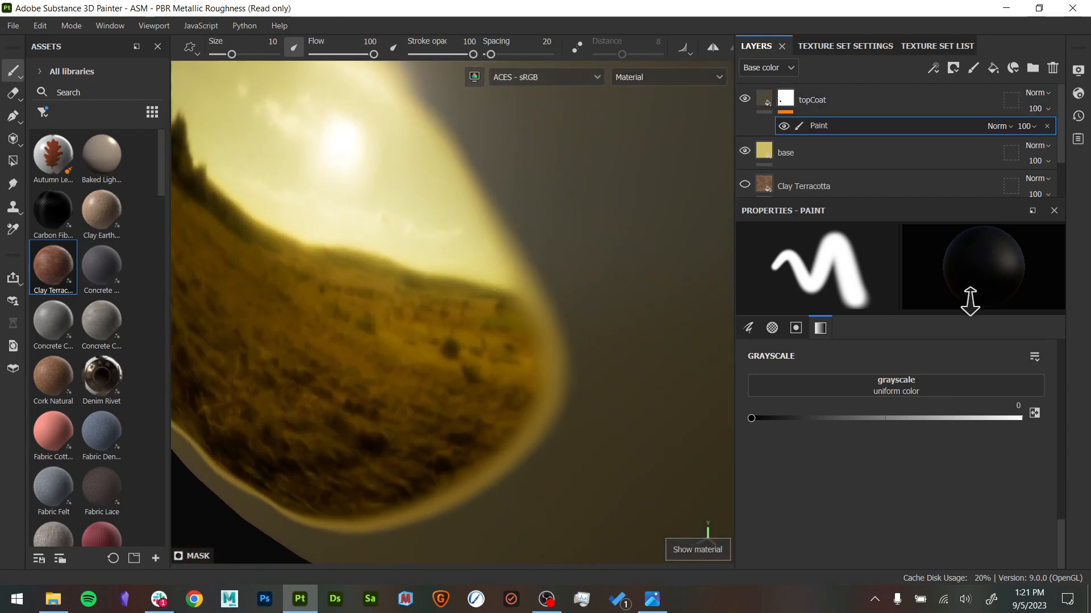
{"action": "left_click_drag", "start_coordinate": [560, 306], "coordinate": [499, 321], "text": "alt"}
{"action": "right_click_drag", "start_coordinate": [567, 296], "coordinate": [466, 245], "text": "alt"}
{"action": "middle_click_drag", "start_coordinate": [466, 245], "coordinate": [569, 200], "text": "alt"}
{"action": "right_click_drag", "start_coordinate": [569, 200], "coordinate": [557, 182], "text": "alt"}
{"action": "left_click_drag", "start_coordinate": [557, 182], "coordinate": [543, 212], "text": "alt"}
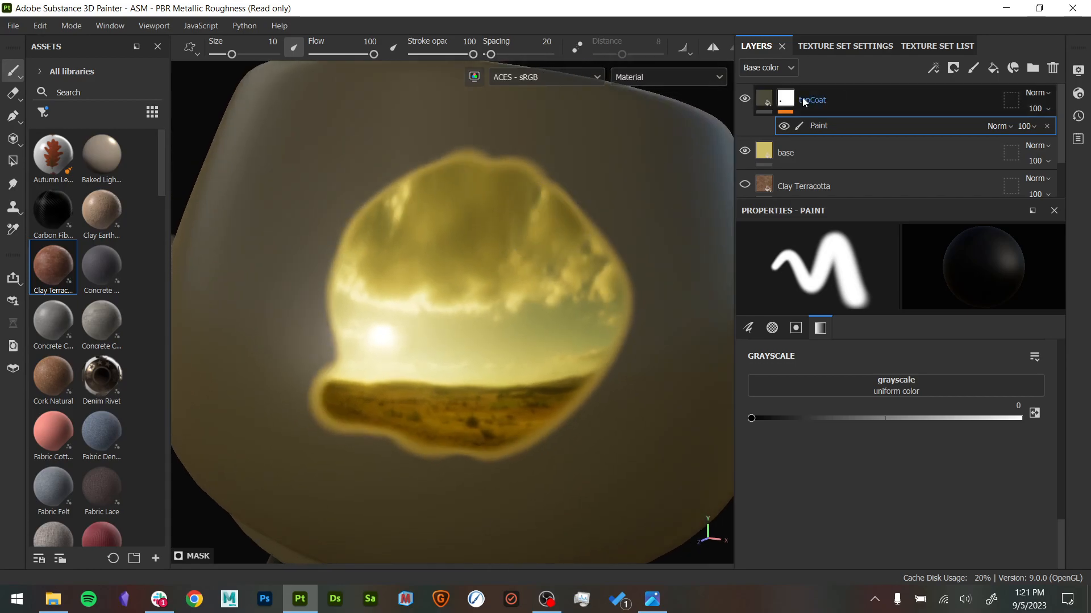
- Set the topCoat fill's height to 0.0805 and inspect the raised edge around the gold patch
{"action": "left_click", "coordinate": [755, 95]}
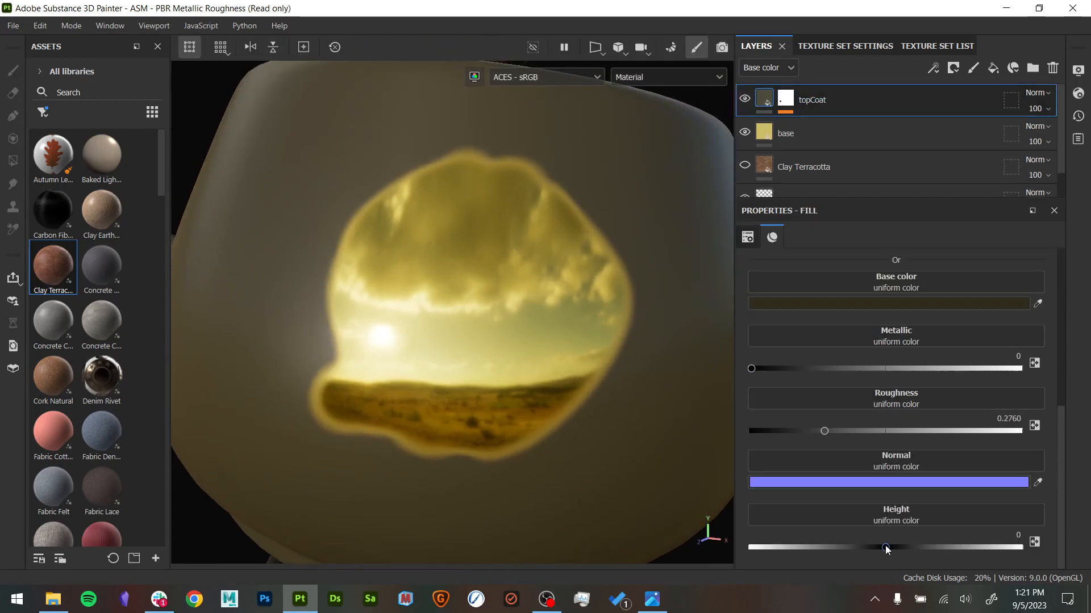
{"action": "left_click_drag", "start_coordinate": [886, 547], "coordinate": [897, 546]}
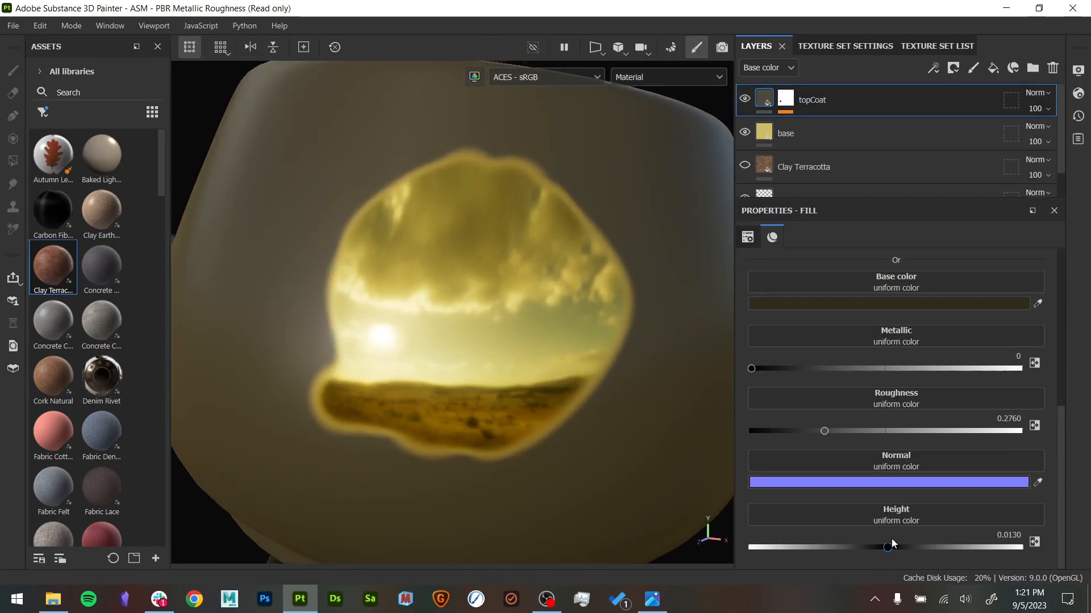
{"action": "mouse_move", "coordinate": [506, 207]}
{"action": "left_mouse_down", "text": "alt"}
{"action": "mouse_move", "coordinate": [587, 309]}
{"action": "mouse_move", "coordinate": [499, 207]}
{"action": "mouse_move", "coordinate": [513, 224]}
{"action": "left_mouse_up", "text": "alt"}
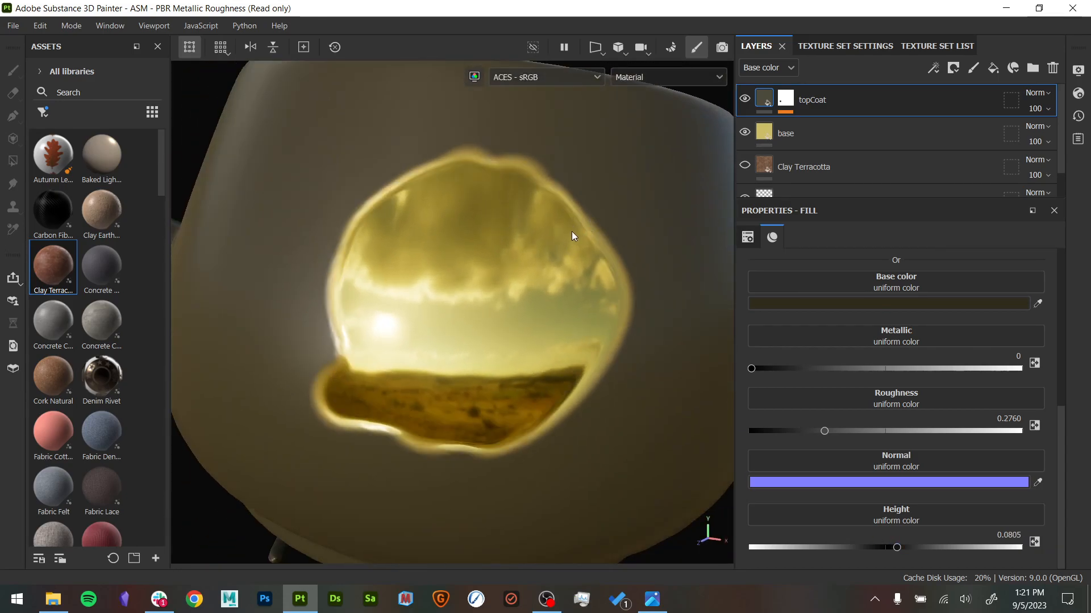
- Display topCoat's mask for painting and filter the asset library to brushes
{"action": "left_click", "coordinate": [786, 101], "text": "alt"}
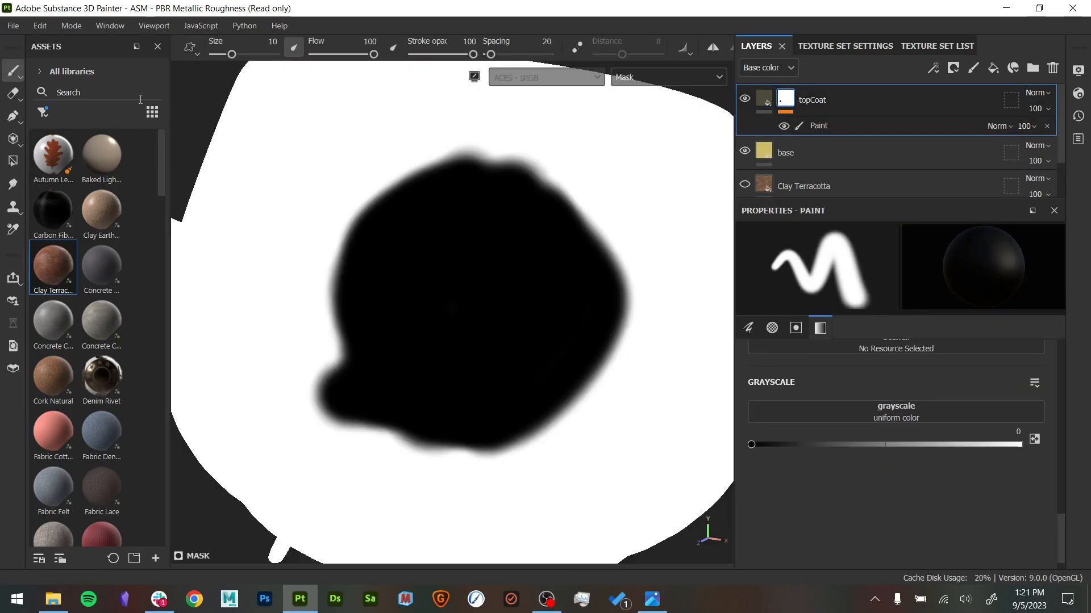
{"action": "left_click_drag", "start_coordinate": [170, 117], "coordinate": [267, 120]}
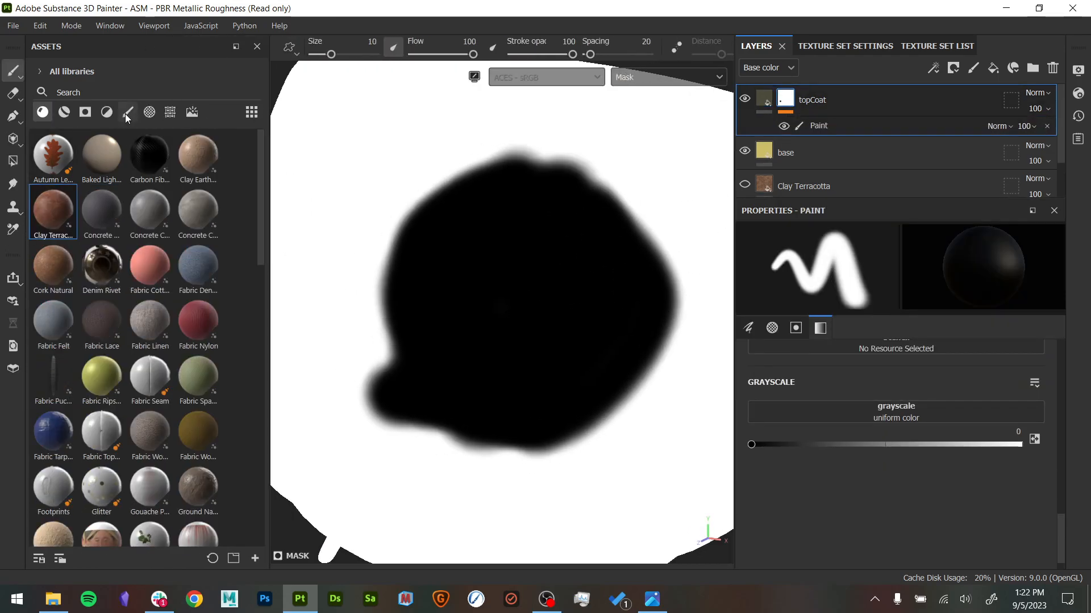
{"action": "left_click", "coordinate": [128, 112]}
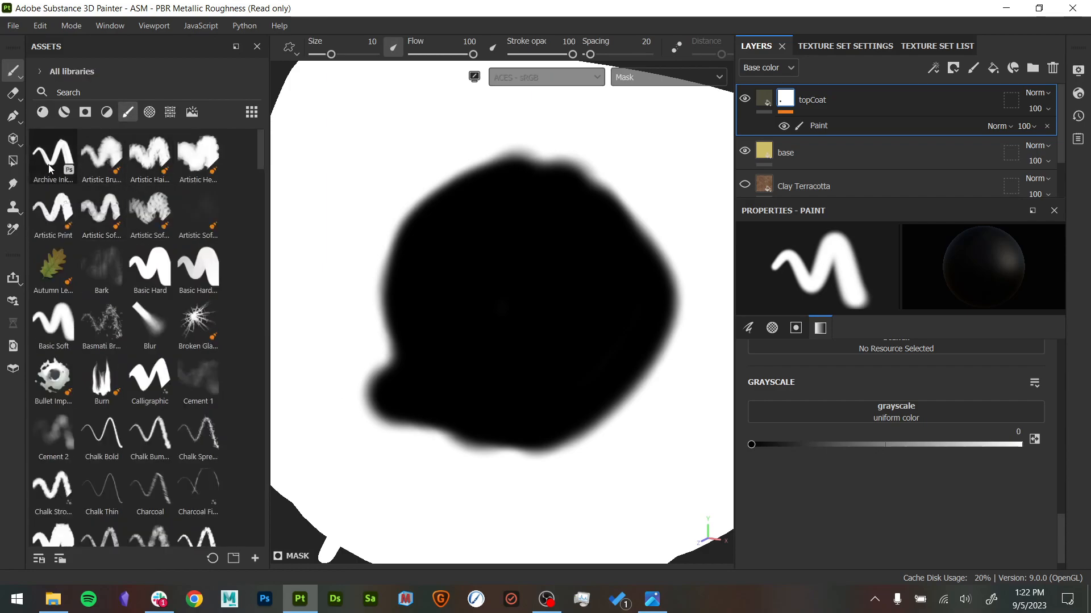
{"action": "left_click_drag", "start_coordinate": [269, 201], "coordinate": [156, 205]}
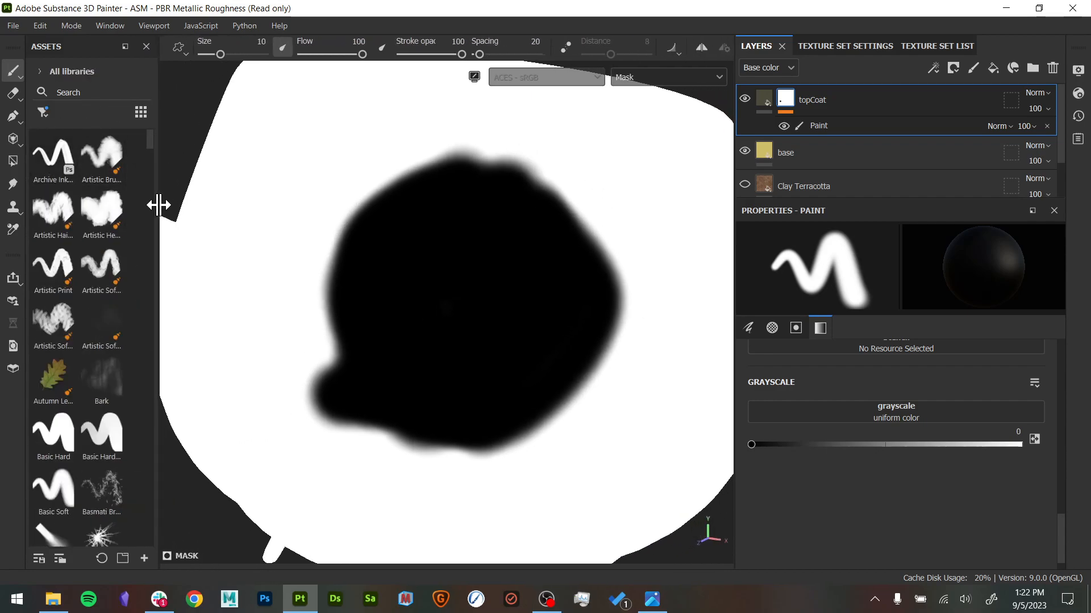
- Add a Levels effect above the Paint effect in topCoat's mask
{"action": "left_click", "coordinate": [823, 127]}
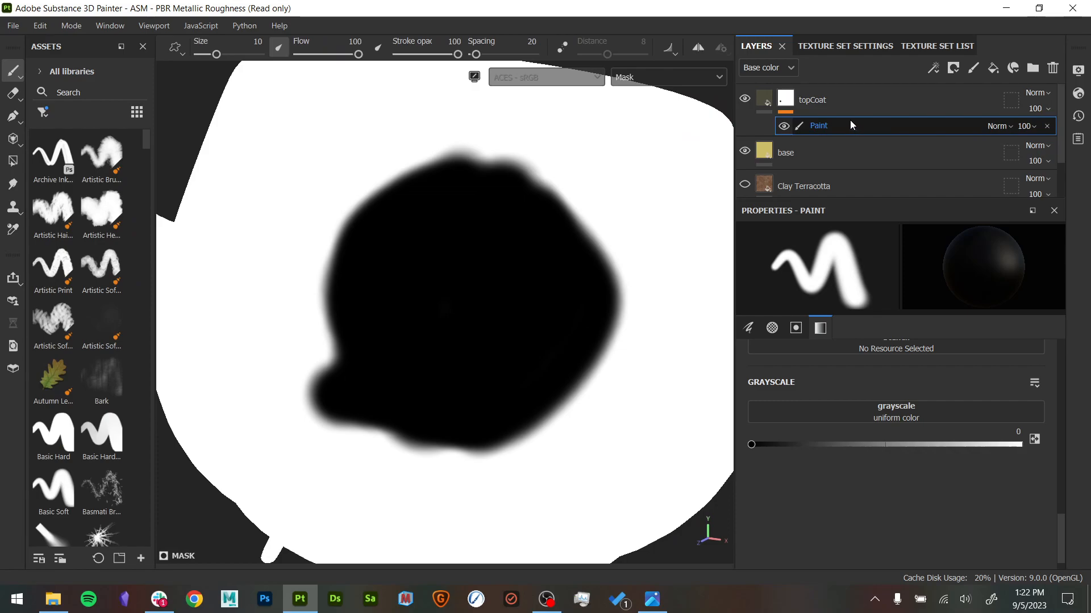
{"action": "right_click", "coordinate": [823, 125]}
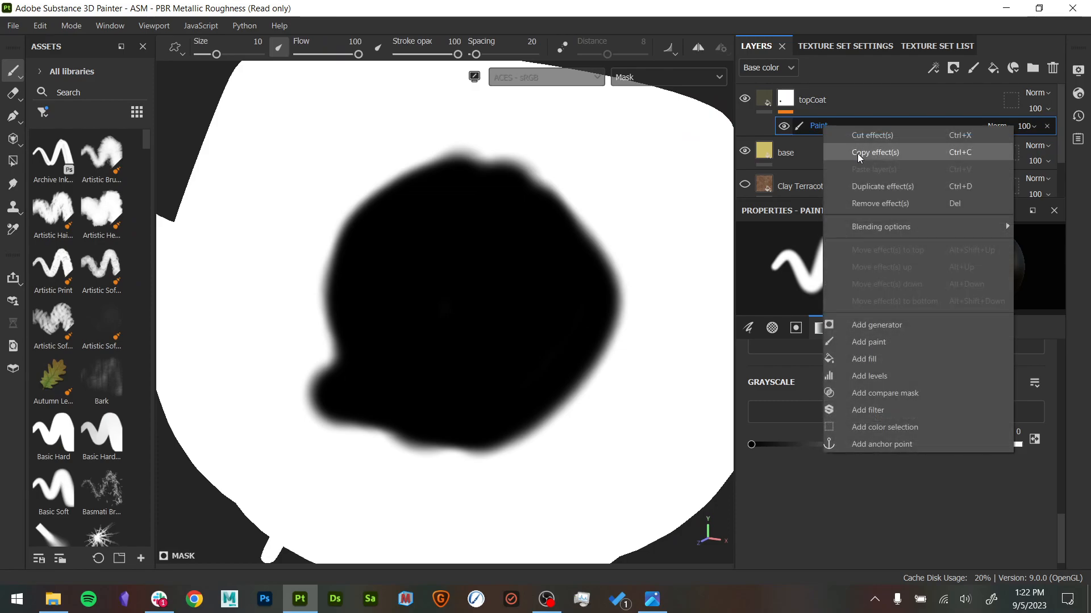
{"action": "left_click", "coordinate": [895, 378]}
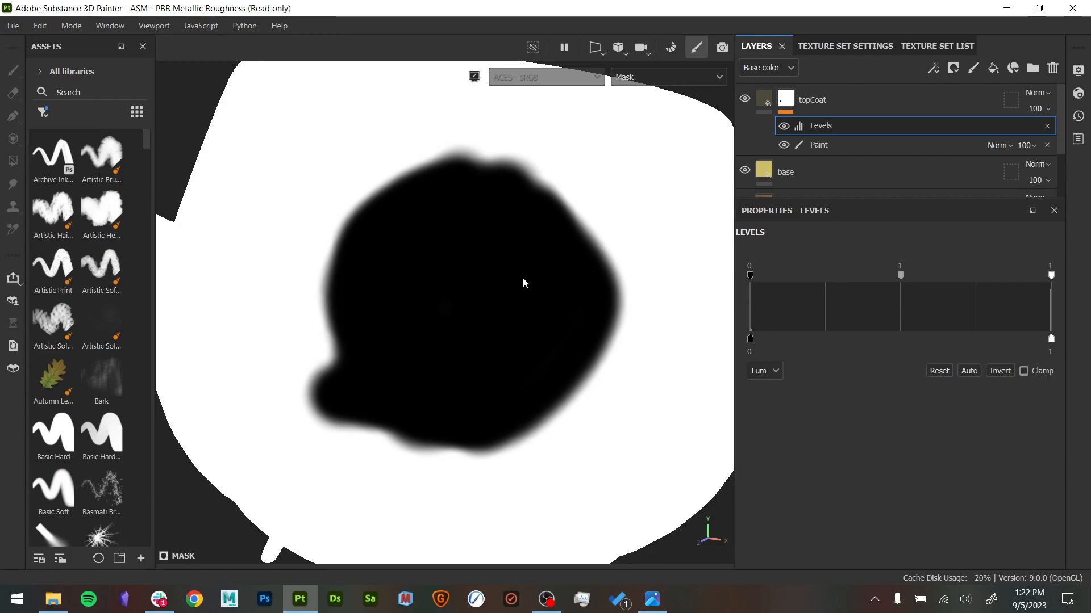
{"action": "left_click_drag", "start_coordinate": [903, 283], "coordinate": [813, 281]}
{"action": "key", "text": "ctrl+z"}
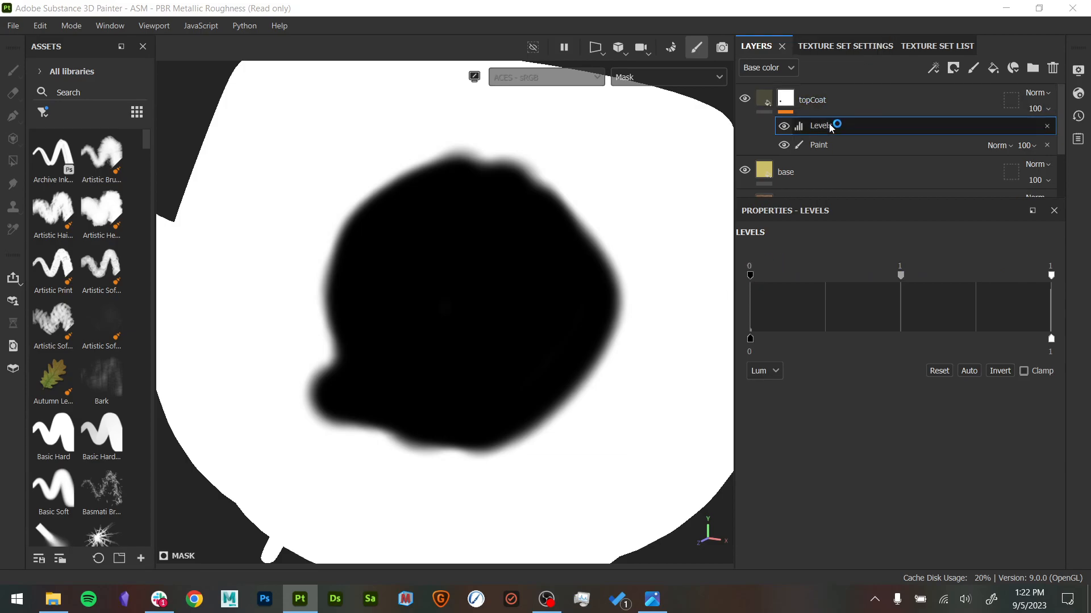
- Add a fill effect above the mask's Paint effect and search its grayscale resources for grunge textures
{"action": "left_click", "coordinate": [833, 145]}
{"action": "right_click", "coordinate": [834, 145]}
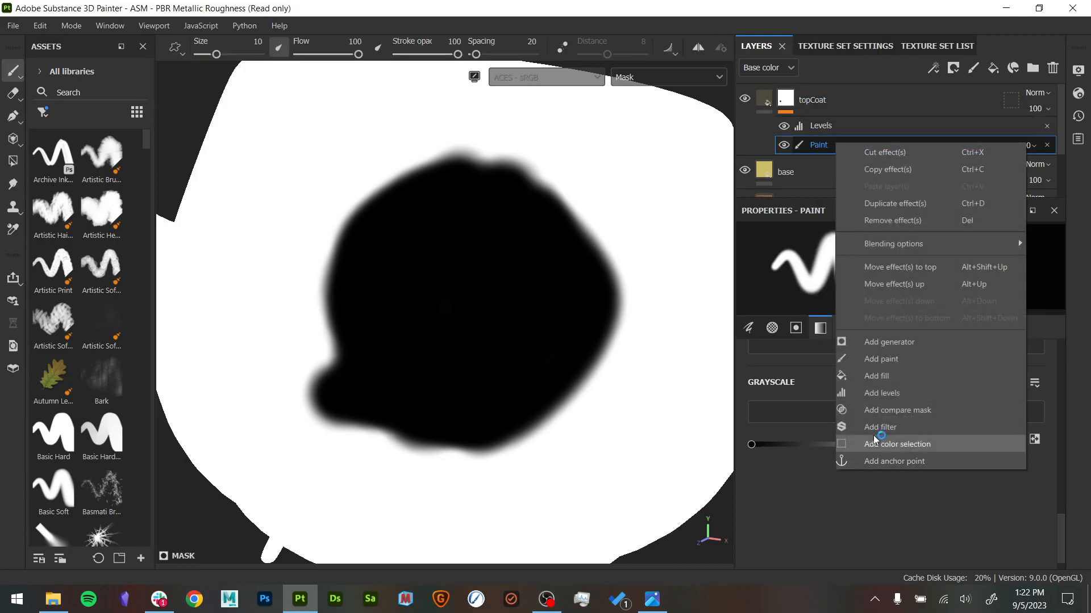
{"action": "left_click", "coordinate": [909, 376]}
{"action": "left_click", "coordinate": [877, 295]}
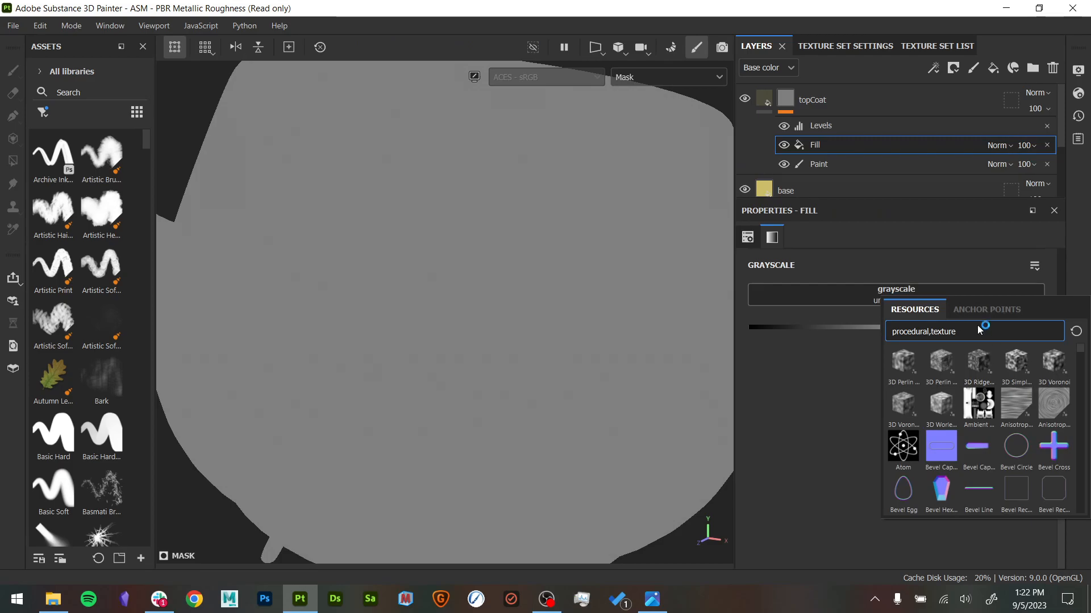
{"action": "type", "text": "grunge"}
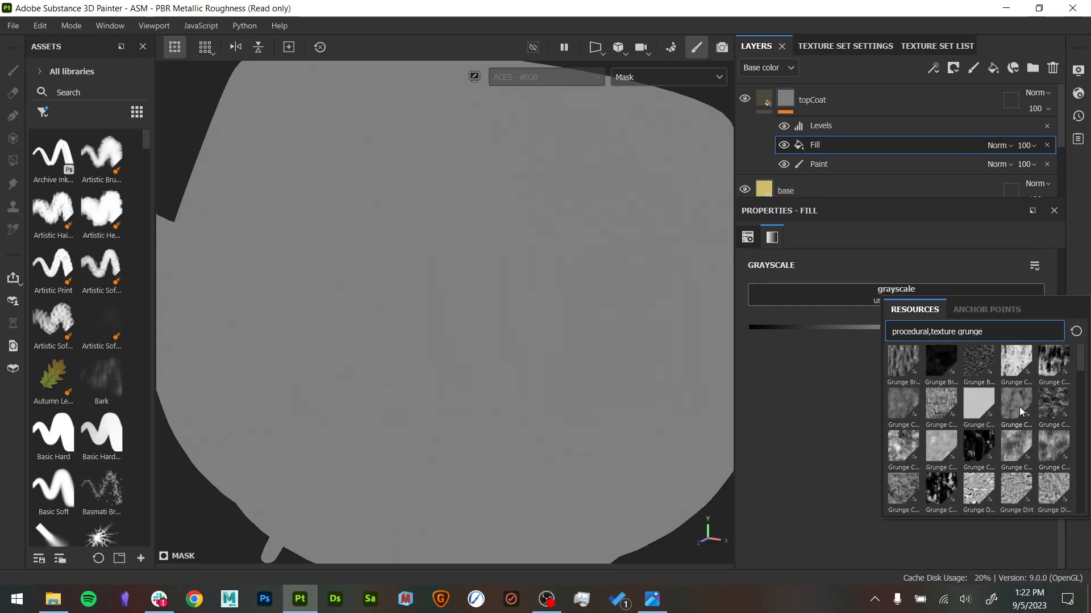
{"action": "scroll", "coordinate": [1011, 423], "scroll_direction": "down", "scroll_amount": 4}
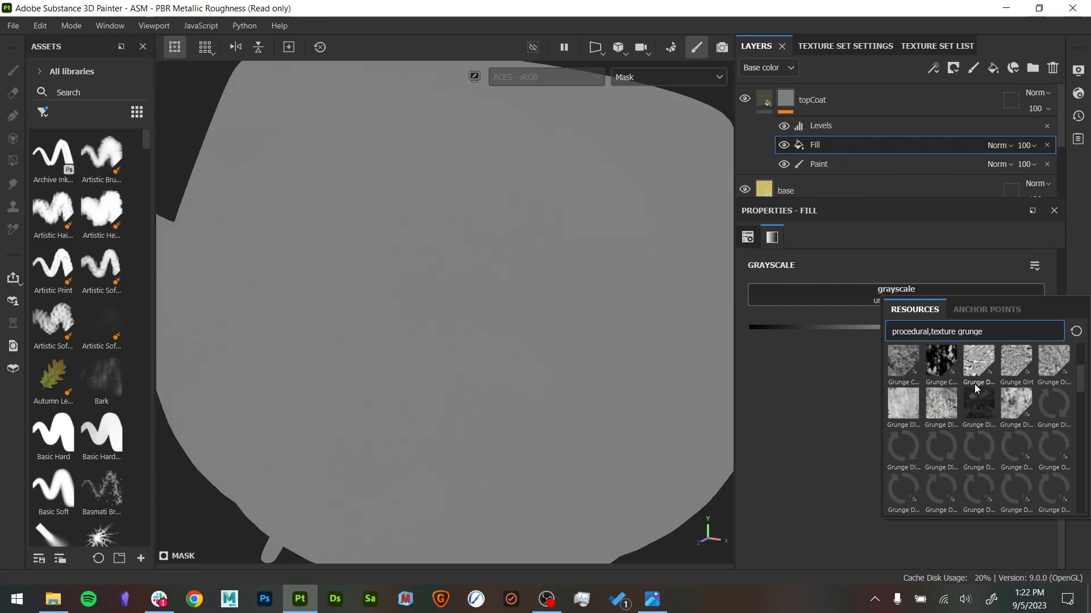
{"action": "scroll", "coordinate": [981, 397], "scroll_direction": "up", "scroll_amount": 4}
- Search the fill's grayscale resources for frac and assign the Fractal Sum 2 texture
{"action": "left_click_drag", "start_coordinate": [982, 331], "coordinate": [968, 331]}
{"action": "type", "text": "frac"}
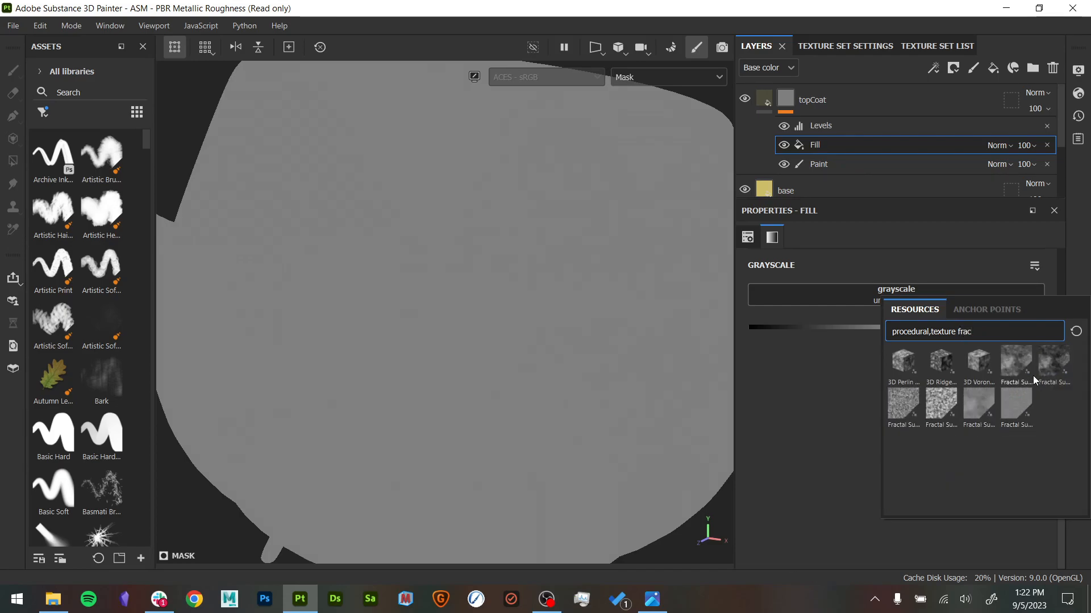
{"action": "left_click", "coordinate": [1044, 361]}
{"action": "left_click_drag", "start_coordinate": [562, 338], "coordinate": [533, 348], "text": "alt"}
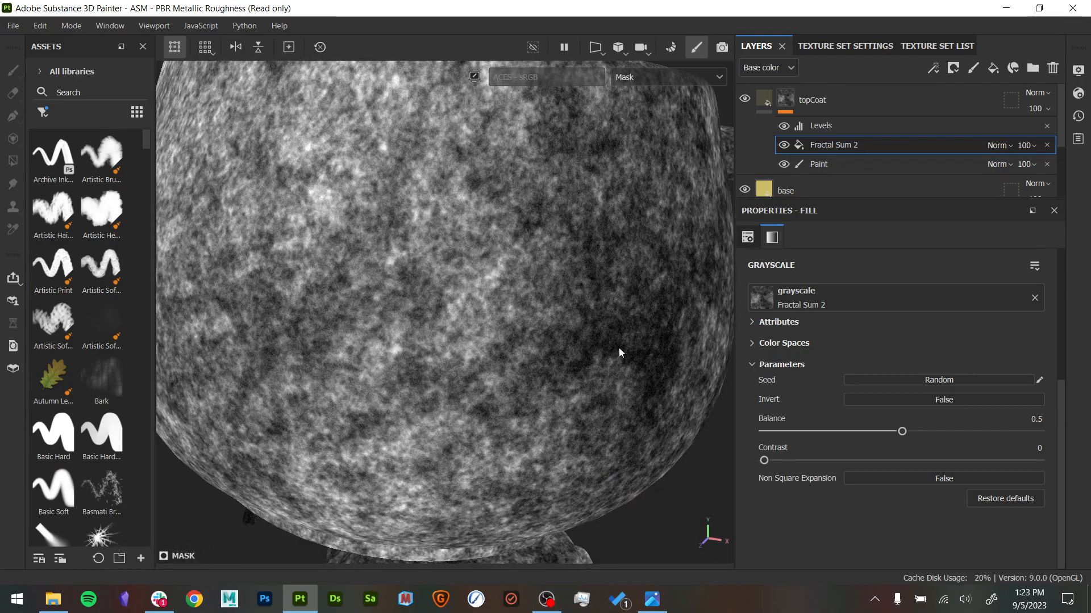
{"action": "left_click_drag", "start_coordinate": [727, 267], "coordinate": [618, 268], "text": "alt"}
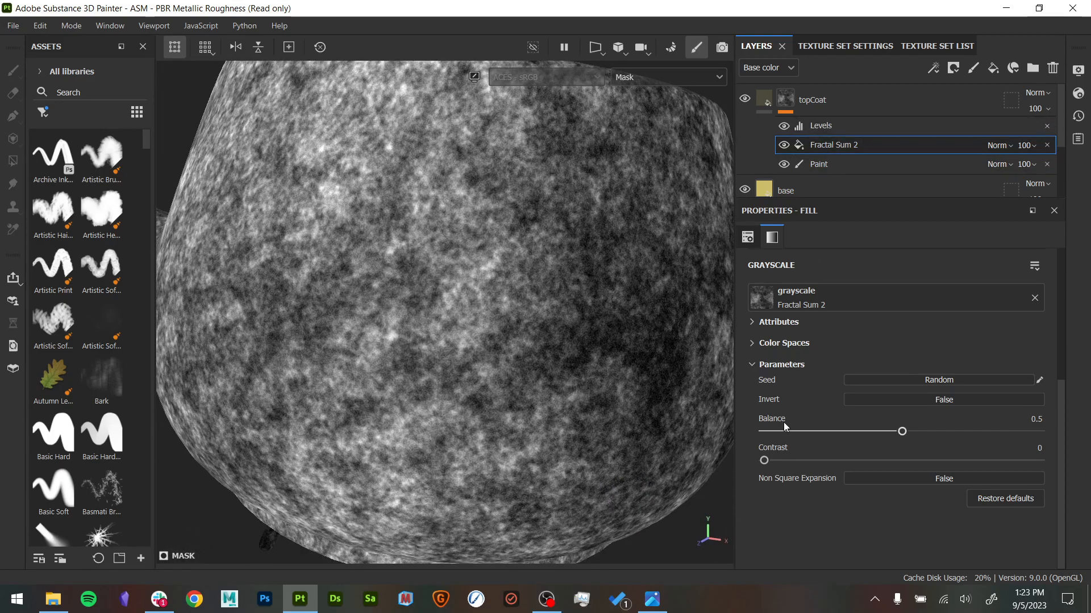
- Try the Levels midtone at 6.236, 10.552 and 0.372 on the fractal mask, and return it to 1
{"action": "left_click", "coordinate": [836, 128]}
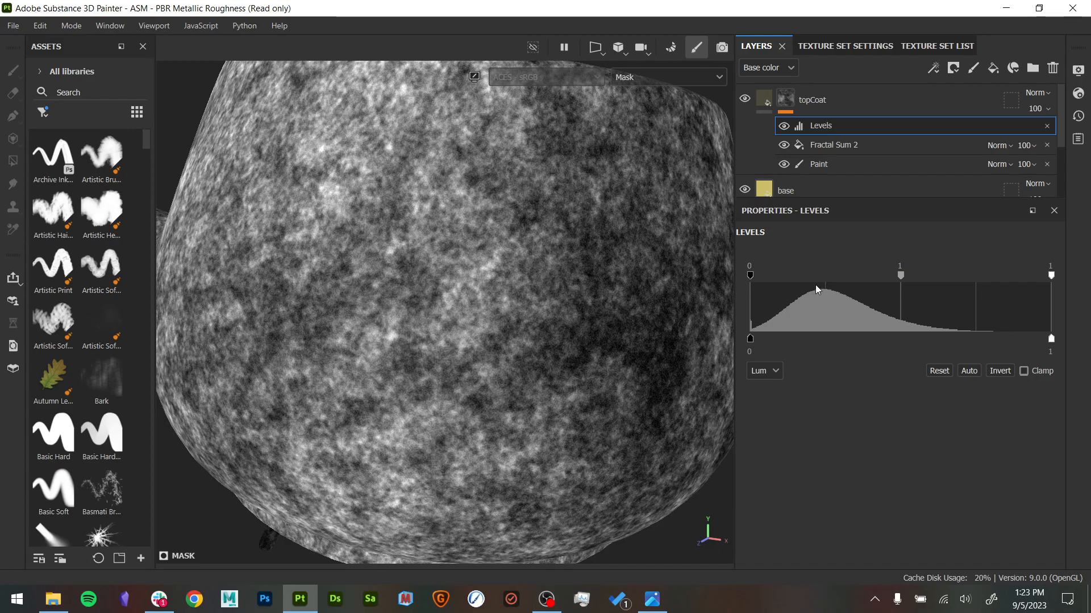
{"action": "left_click", "coordinate": [784, 147]}
{"action": "left_click", "coordinate": [784, 147]}
{"action": "left_click", "coordinate": [784, 146]}
{"action": "left_click", "coordinate": [784, 146]}
{"action": "left_click_drag", "start_coordinate": [901, 277], "coordinate": [954, 285]}
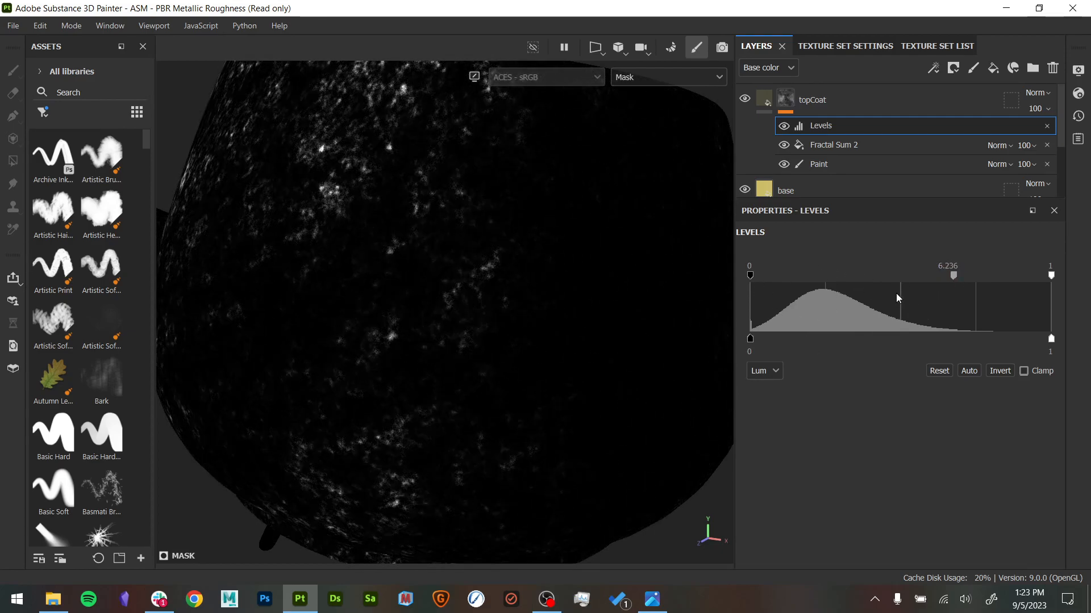
{"action": "left_click_drag", "start_coordinate": [954, 282], "coordinate": [996, 286]}
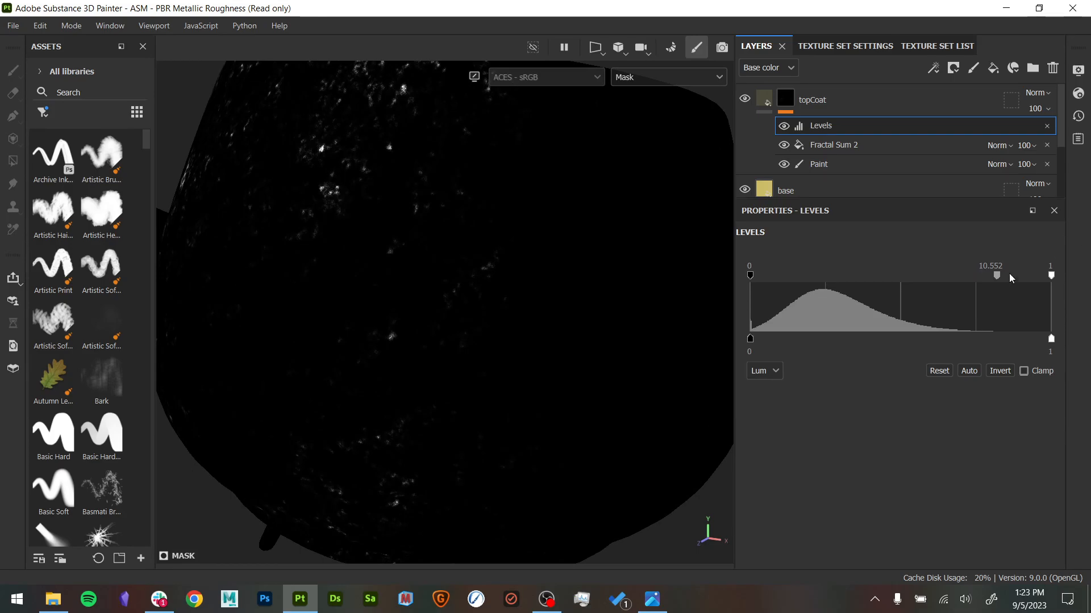
{"action": "left_click_drag", "start_coordinate": [997, 281], "coordinate": [804, 288]}
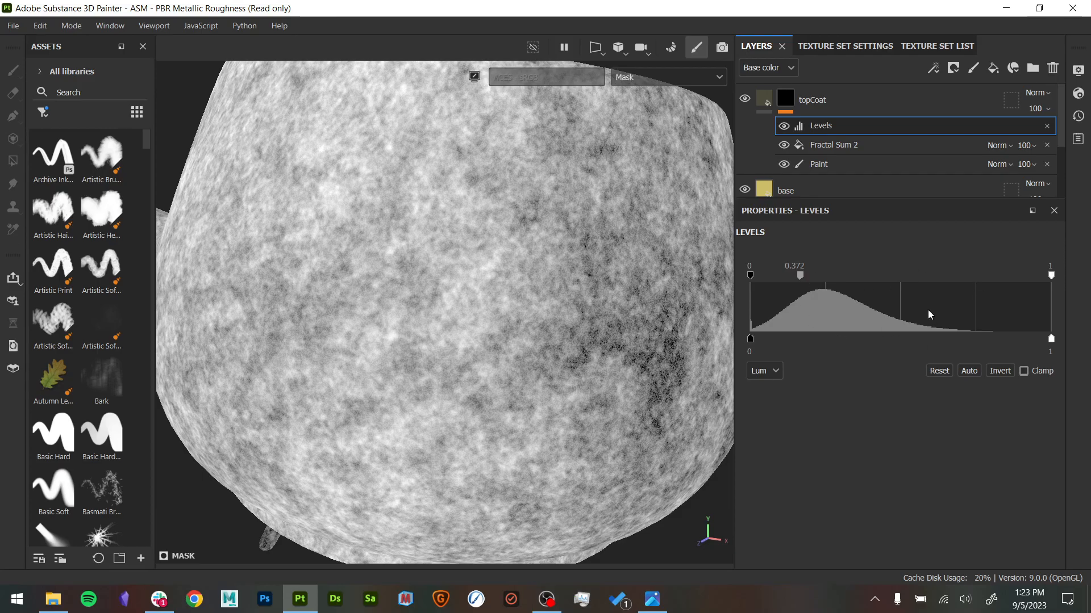
{"action": "left_click_drag", "start_coordinate": [799, 277], "coordinate": [903, 283]}
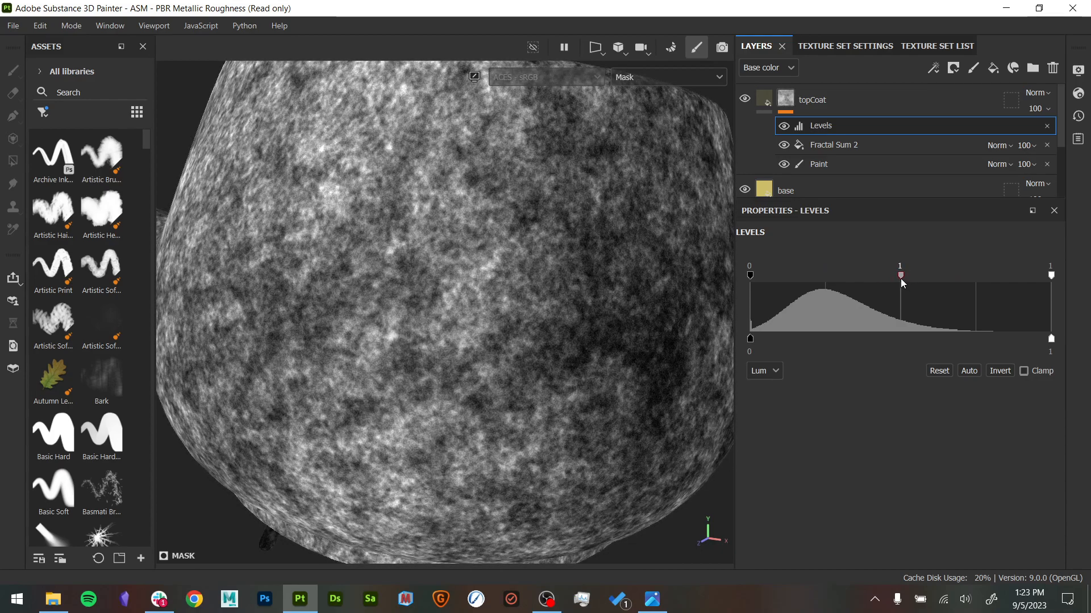
- Narrow the Levels input range by setting the black point to about 0.39 and the white point to about 0.44
{"action": "left_click_drag", "start_coordinate": [1048, 277], "coordinate": [952, 291]}
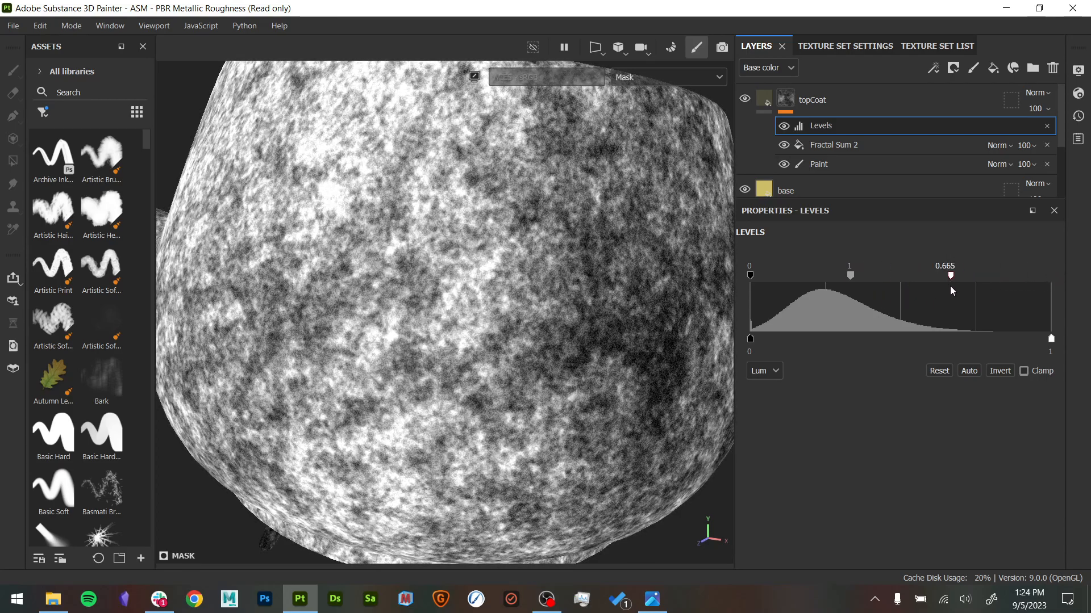
{"action": "left_click_drag", "start_coordinate": [750, 278], "coordinate": [859, 277]}
{"action": "left_click_drag", "start_coordinate": [954, 278], "coordinate": [871, 280]}
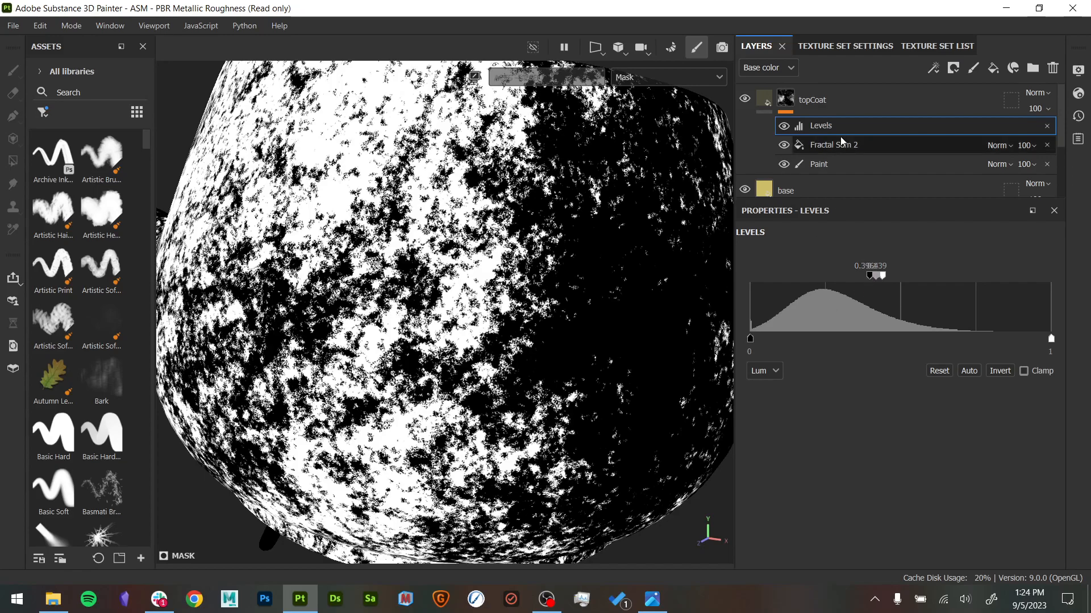
- Compare the fractal mask with the Levels effect hidden and shown
{"action": "left_click", "coordinate": [785, 126]}
{"action": "left_click", "coordinate": [784, 127]}
{"action": "left_click", "coordinate": [784, 126]}
{"action": "left_click", "coordinate": [785, 127]}
{"action": "left_click", "coordinate": [785, 126]}
{"action": "left_click", "coordinate": [785, 126]}
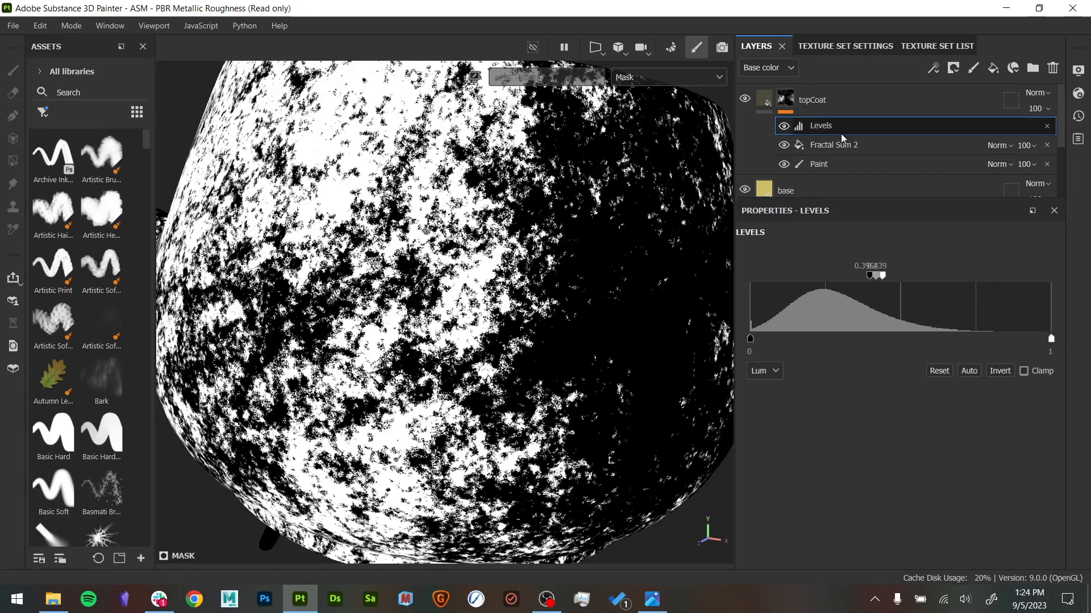
- Hide the Fractal Sum 2 fill and compare the painted patch's edge with Levels off and on
{"action": "left_click", "coordinate": [784, 145]}
{"action": "left_click", "coordinate": [784, 127]}
{"action": "left_click", "coordinate": [783, 126]}
{"action": "left_click", "coordinate": [784, 127]}
{"action": "left_click", "coordinate": [784, 127]}
{"action": "left_click", "coordinate": [784, 127]}
{"action": "left_click", "coordinate": [784, 126]}
{"action": "left_click", "coordinate": [784, 127]}
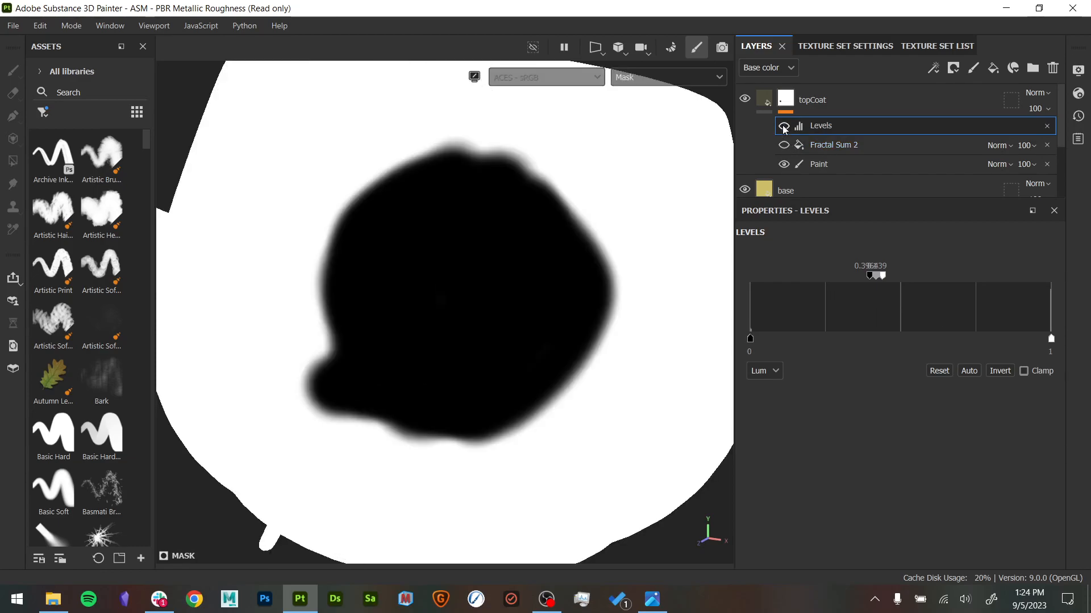
{"action": "left_click", "coordinate": [784, 126]}
{"action": "left_click", "coordinate": [784, 127]}
{"action": "left_click", "coordinate": [784, 126]}
- Raise the Levels black point slightly and delete the Fractal Sum 2 fill from topCoat's mask
{"action": "left_click", "coordinate": [868, 276]}
{"action": "mouse_move", "coordinate": [872, 282]}
{"action": "left_mouse_down"}
{"action": "mouse_move", "coordinate": [749, 289]}
{"action": "mouse_move", "coordinate": [875, 286]}
{"action": "left_mouse_up"}
{"action": "left_click", "coordinate": [911, 146]}
{"action": "key", "text": "Delete"}
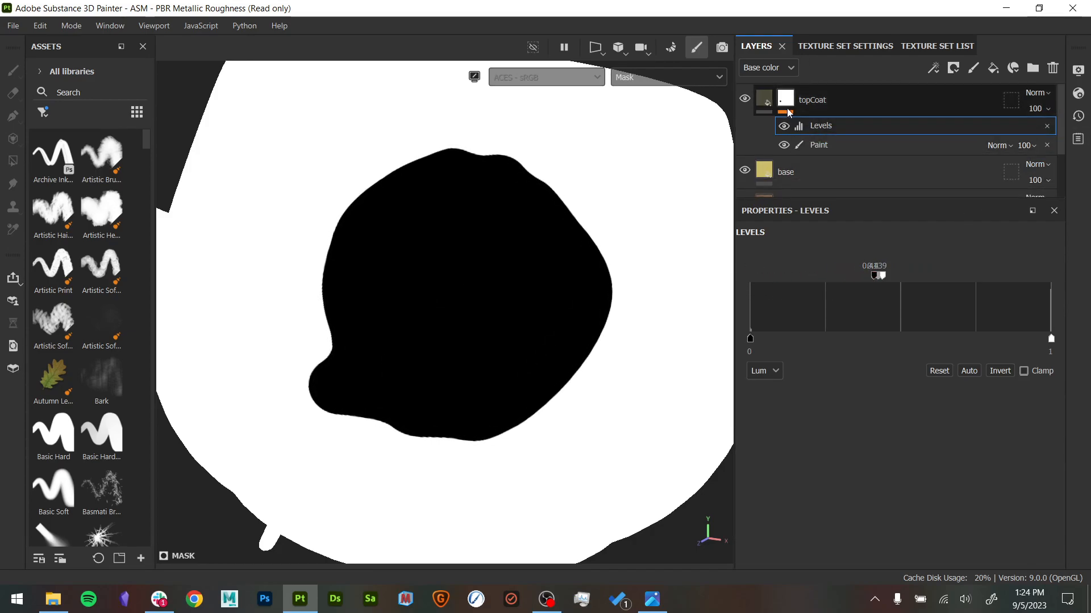
- Return to the material display and inspect the gold patch's edge on the teapot with Levels off and on
{"action": "key", "text": "m"}
{"action": "left_click_drag", "start_coordinate": [589, 269], "coordinate": [738, 123], "text": "alt"}
{"action": "left_click", "coordinate": [784, 126]}
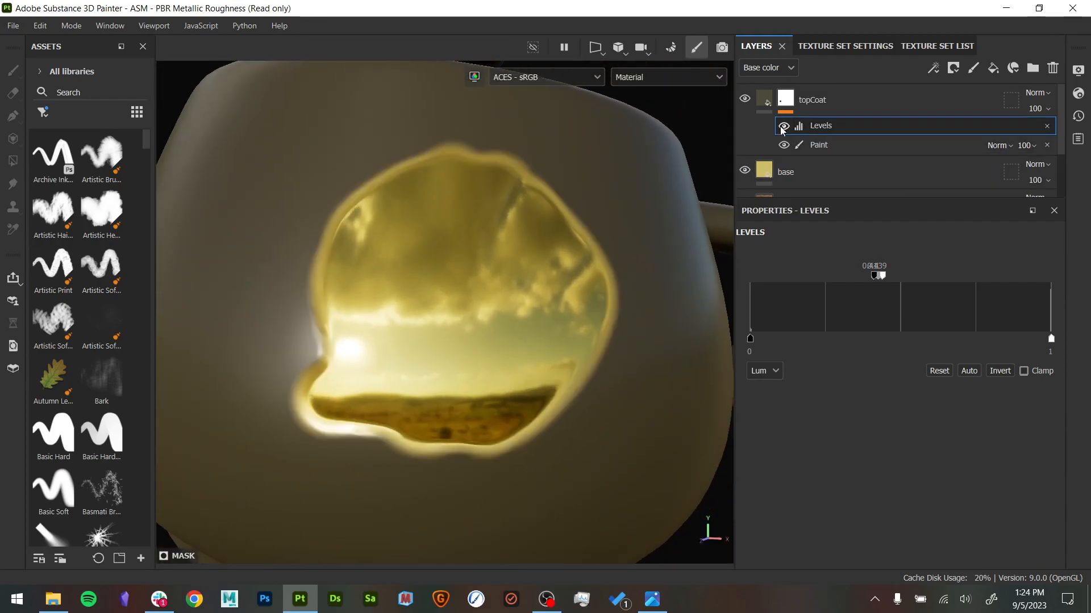
{"action": "left_click", "coordinate": [784, 126]}
{"action": "left_click_drag", "start_coordinate": [567, 227], "coordinate": [579, 351], "text": "alt"}
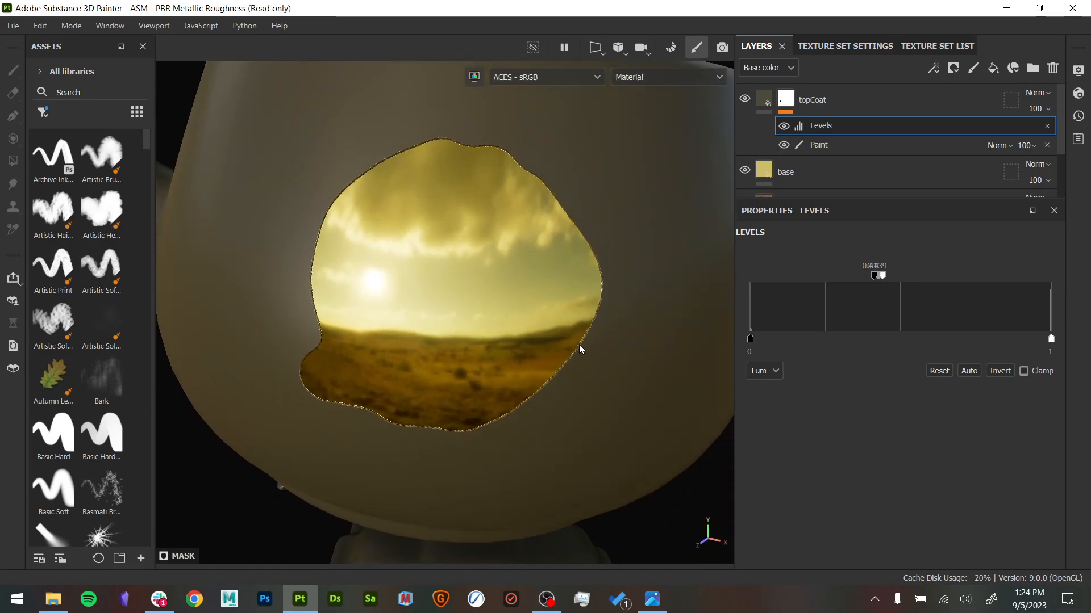
{"action": "right_click_drag", "start_coordinate": [579, 351], "coordinate": [181, 298], "text": "alt"}
{"action": "left_click_drag", "start_coordinate": [536, 311], "coordinate": [539, 264], "text": "alt"}
{"action": "middle_click_drag", "start_coordinate": [540, 264], "coordinate": [482, 305], "text": "alt"}
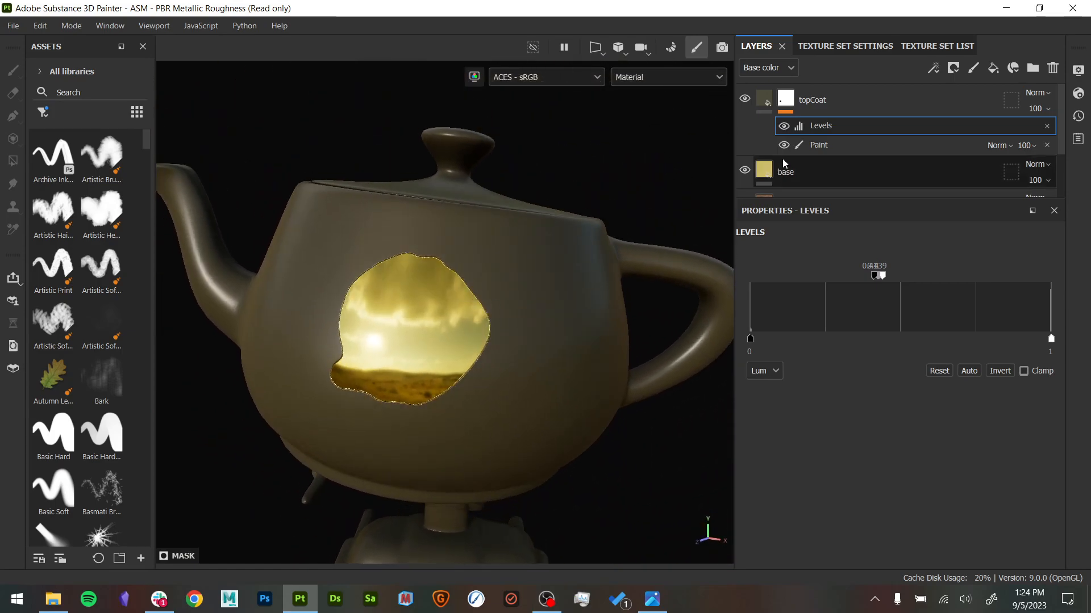
- Select the mask's Paint effect and paint irregular extensions around the gold patch, checking them with Levels off and on
{"action": "left_click", "coordinate": [807, 146]}
{"action": "mouse_move", "coordinate": [492, 303]}
{"action": "left_mouse_down"}
{"action": "mouse_move", "coordinate": [488, 283]}
{"action": "mouse_move", "coordinate": [534, 318]}
{"action": "mouse_move", "coordinate": [421, 431]}
{"action": "mouse_move", "coordinate": [355, 424]}
{"action": "left_mouse_up"}
{"action": "left_click", "coordinate": [784, 127]}
{"action": "left_click", "coordinate": [784, 127]}
{"action": "mouse_move", "coordinate": [483, 392]}
{"action": "left_mouse_down"}
{"action": "mouse_move", "coordinate": [449, 404]}
{"action": "mouse_move", "coordinate": [346, 392]}
{"action": "mouse_move", "coordinate": [310, 296]}
{"action": "mouse_move", "coordinate": [554, 332]}
{"action": "left_mouse_up"}
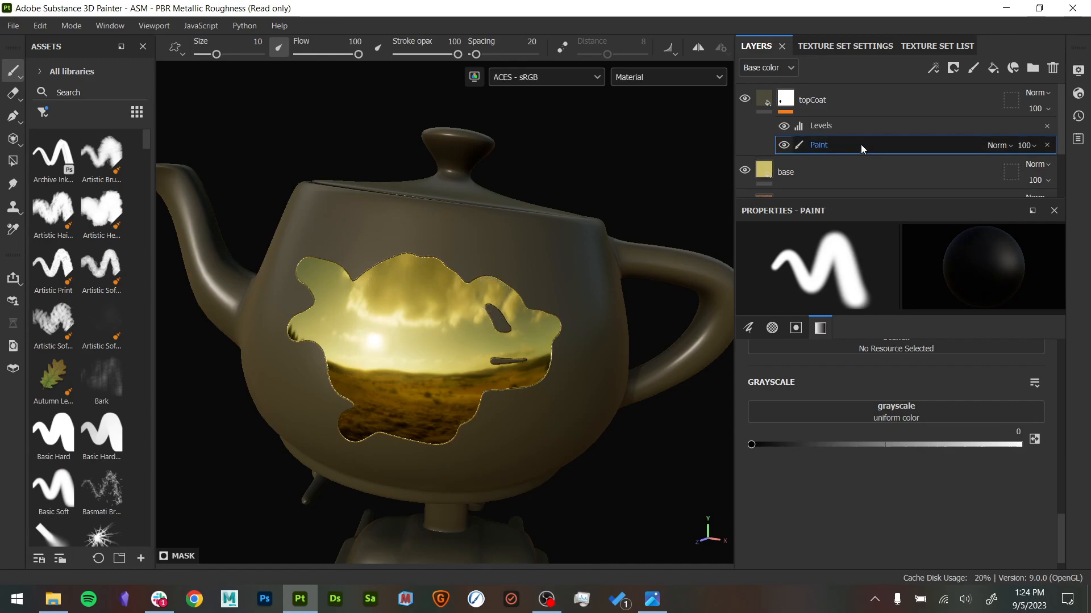
{"action": "right_click", "coordinate": [834, 144]}
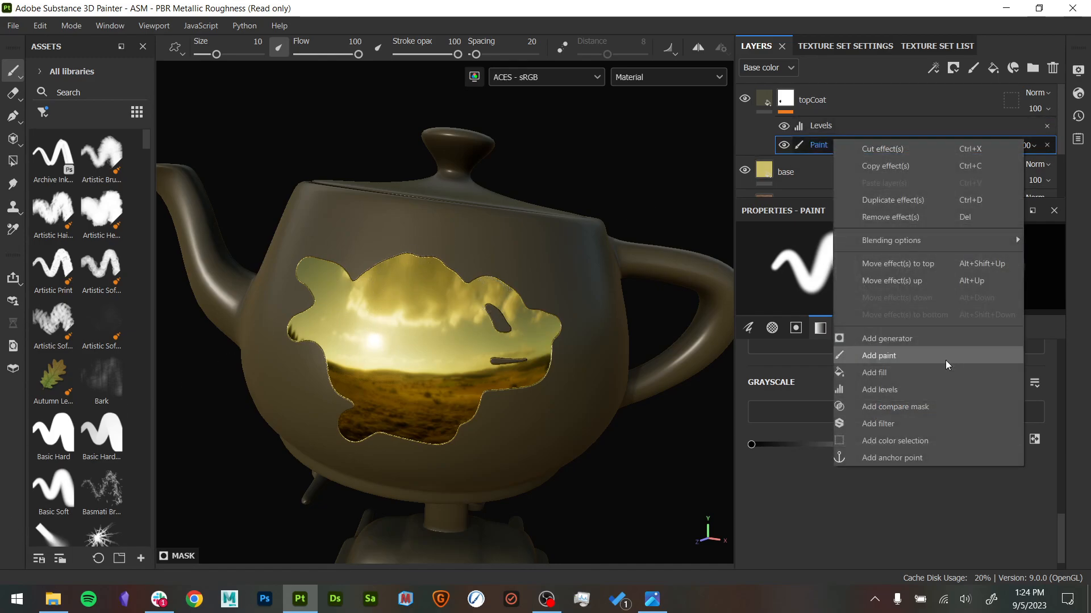
{"action": "left_click", "coordinate": [911, 425]}
{"action": "key", "text": "ctrl+z"}
- Add a fill effect above the mask's Paint effect and browse the textures in the widened asset library
{"action": "right_click", "coordinate": [882, 145]}
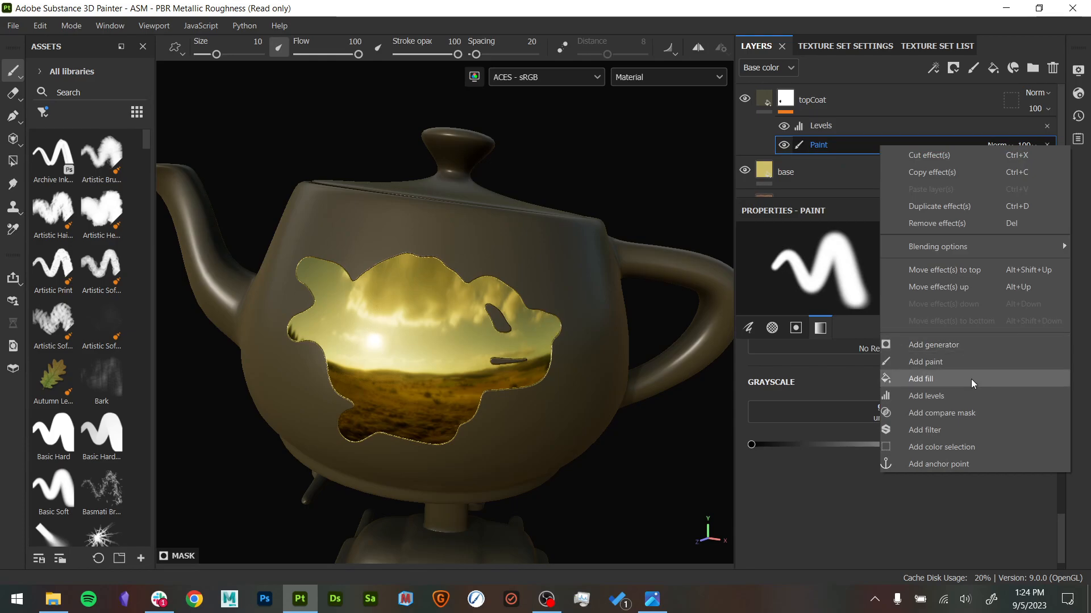
{"action": "left_click", "coordinate": [909, 377]}
{"action": "left_click_drag", "start_coordinate": [152, 115], "coordinate": [251, 114]}
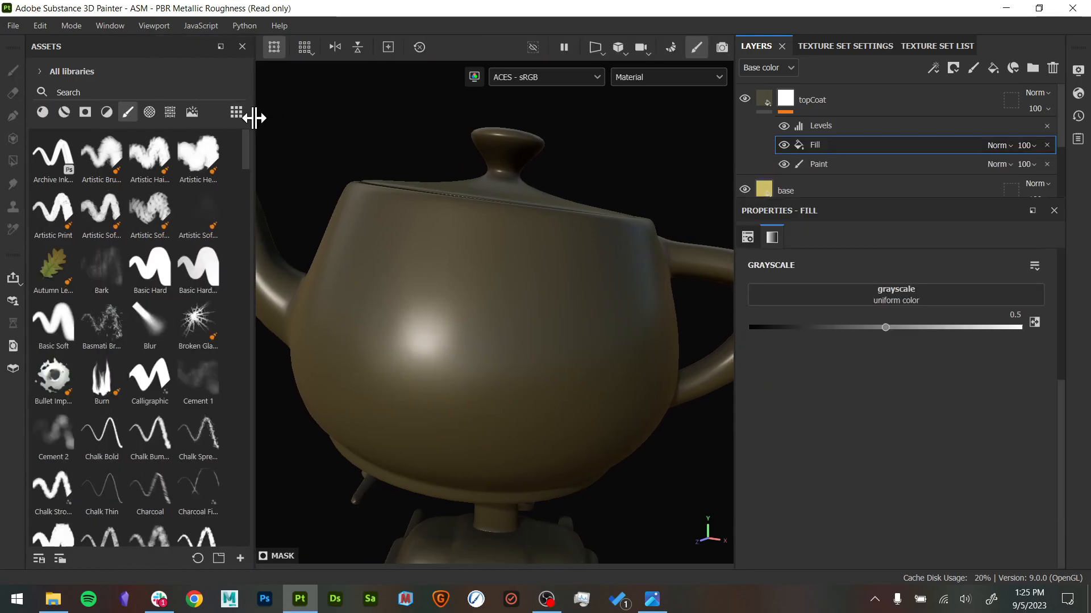
{"action": "left_click", "coordinate": [174, 112]}
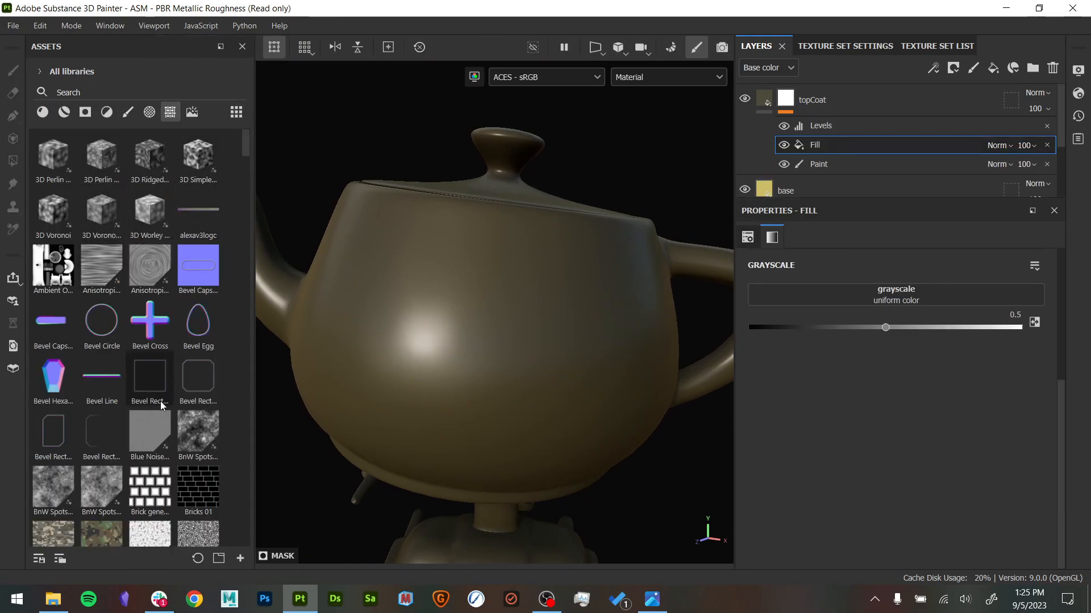
{"action": "scroll", "coordinate": [102, 322], "scroll_direction": "down", "scroll_amount": 5}
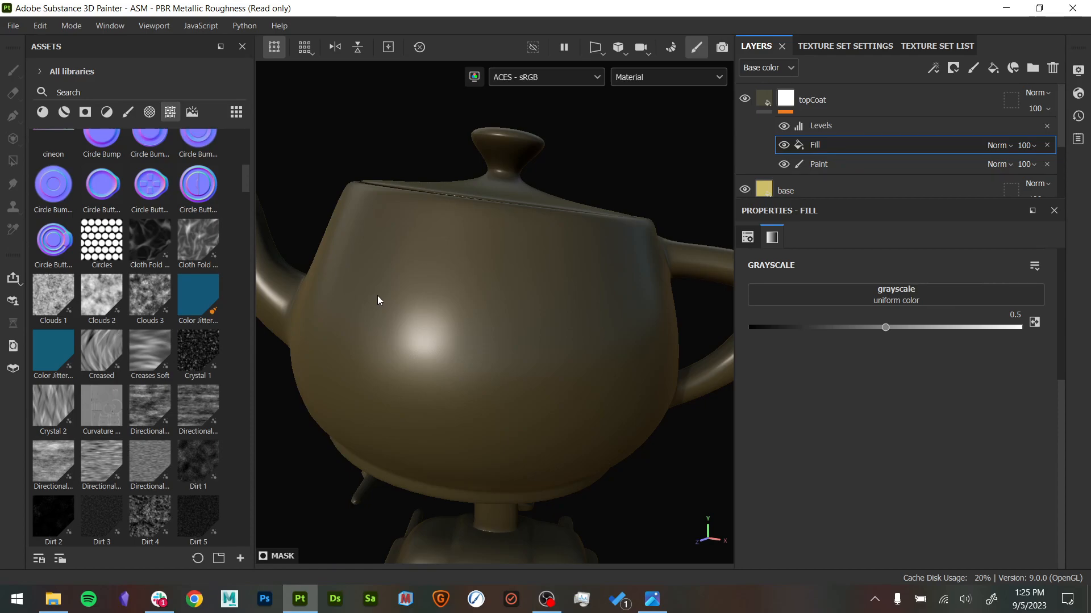
{"action": "scroll", "coordinate": [209, 350], "scroll_direction": "down", "scroll_amount": 9}
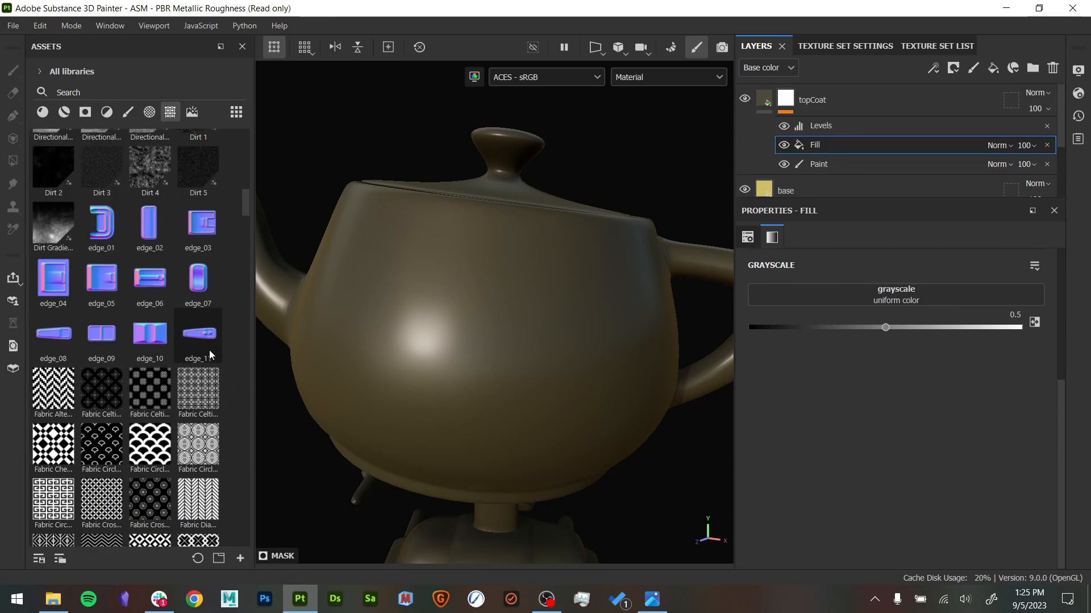
{"action": "scroll", "coordinate": [97, 131], "scroll_direction": "up", "scroll_amount": 3}
- Search the textures for chip, assign Grunge Shavings to the fill's grayscale, and display topCoat's mask with Levels hidden
{"action": "left_click", "coordinate": [125, 88]}
{"action": "type", "text": "chip"}
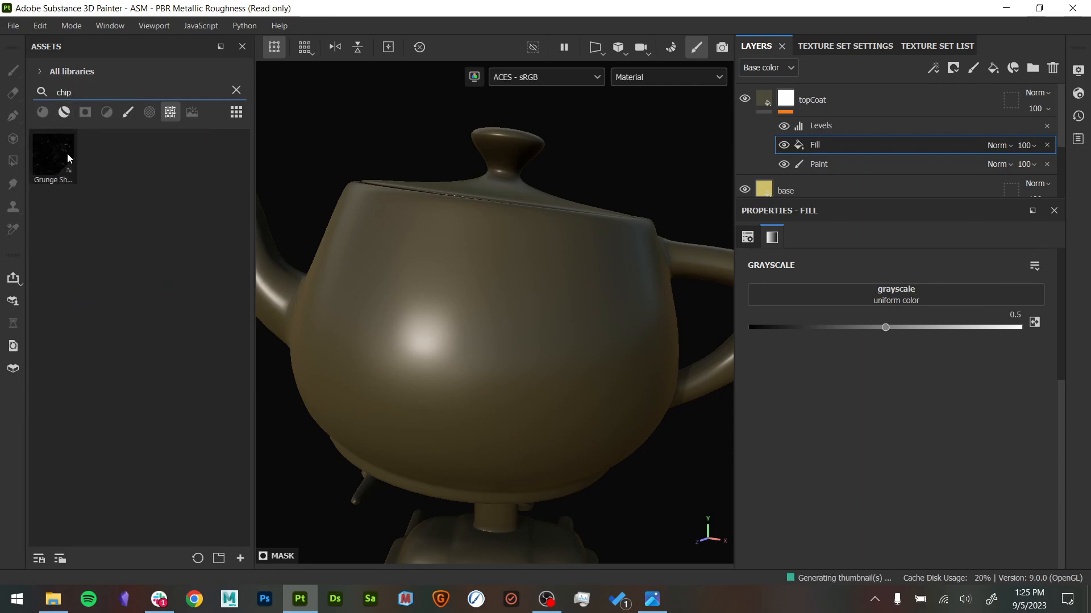
{"action": "left_click_drag", "start_coordinate": [67, 155], "coordinate": [849, 292]}
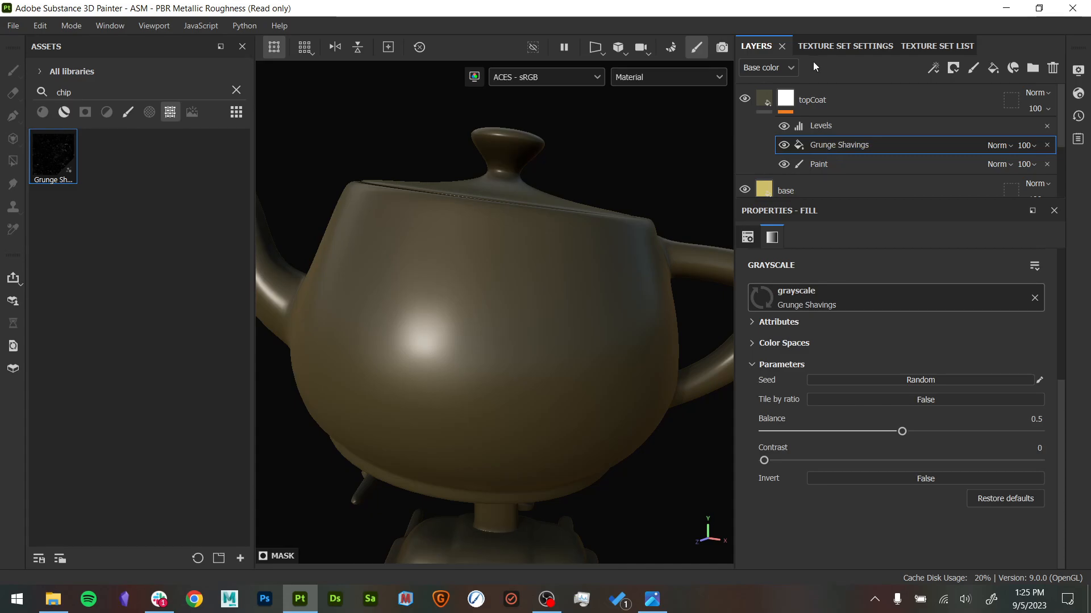
{"action": "left_click", "coordinate": [786, 100], "text": "alt"}
{"action": "scroll", "coordinate": [580, 307], "scroll_direction": "up", "scroll_amount": 4}
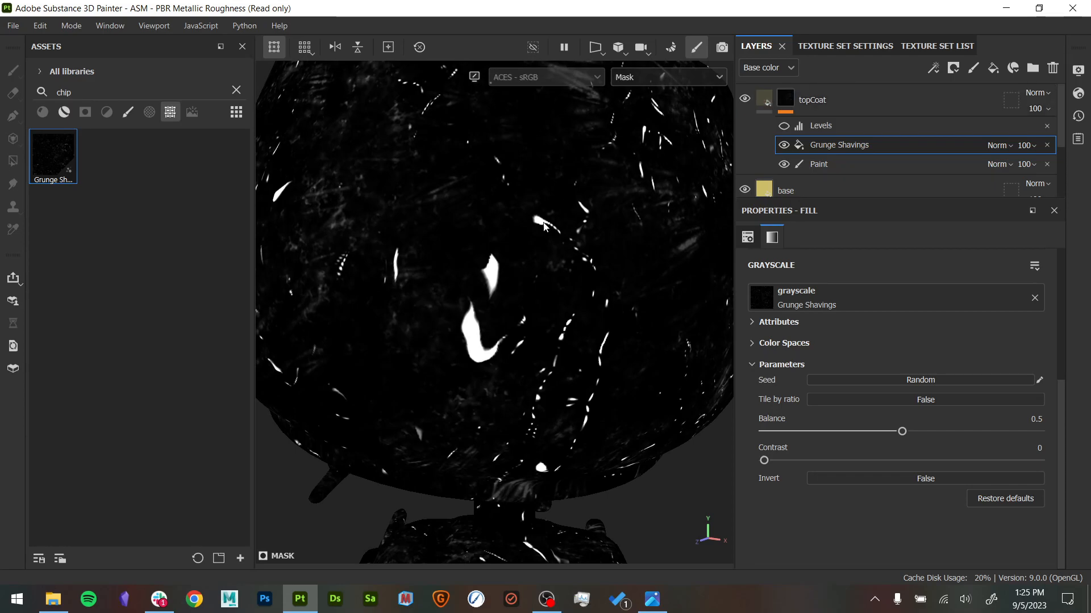
- Set the Grunge Shavings effect's Invert parameter to True and inspect the teapot's surface in the material display
{"action": "key", "text": "m"}
{"action": "left_click_drag", "start_coordinate": [519, 292], "coordinate": [495, 328], "text": "alt"}
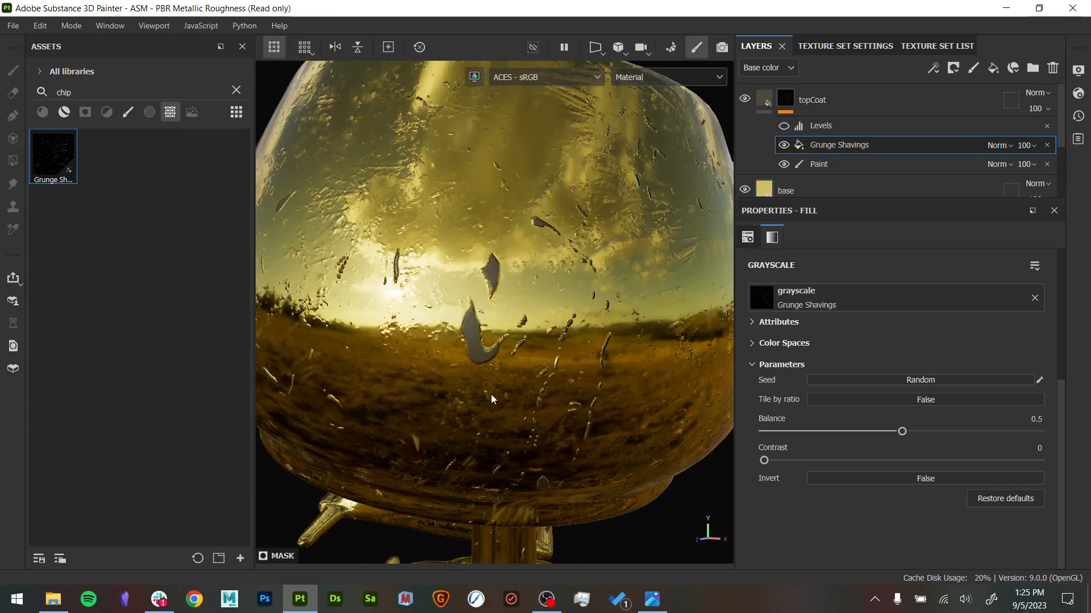
{"action": "left_click", "coordinate": [788, 100], "text": "alt"}
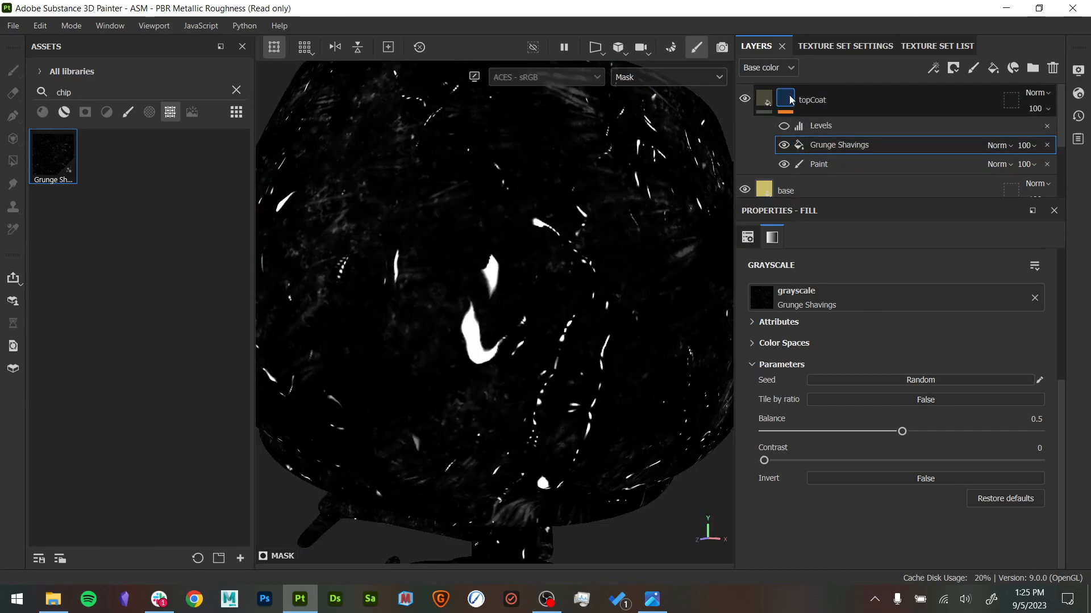
{"action": "left_click", "coordinate": [862, 477]}
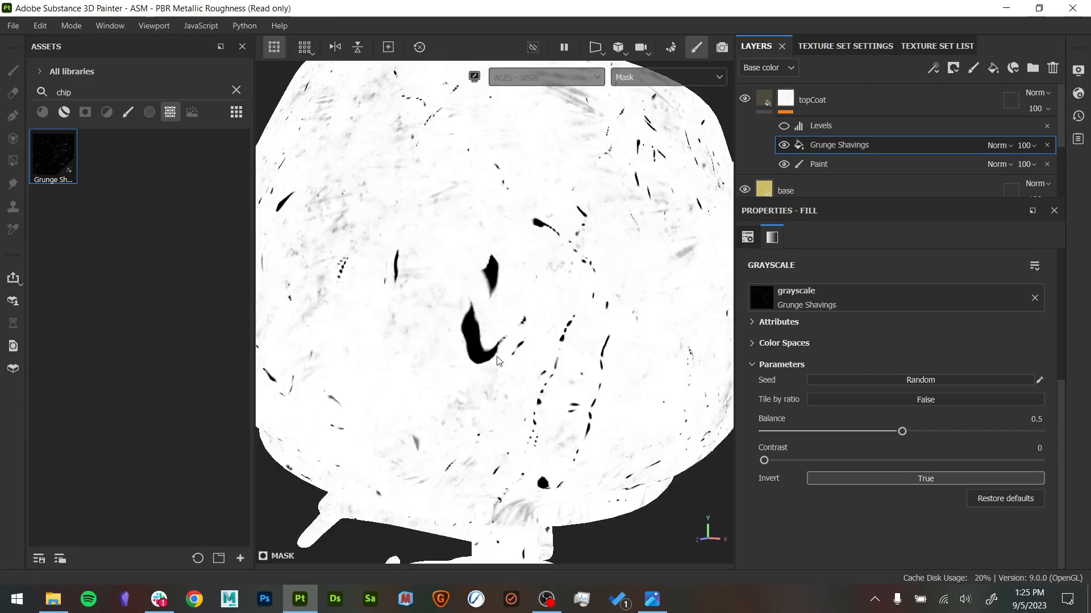
{"action": "key", "text": "m"}
{"action": "left_click_drag", "start_coordinate": [580, 295], "coordinate": [574, 290], "text": "alt"}
{"action": "right_click_drag", "start_coordinate": [574, 289], "coordinate": [290, 219], "text": "alt"}
{"action": "left_click_drag", "start_coordinate": [290, 219], "coordinate": [432, 315], "text": "alt"}
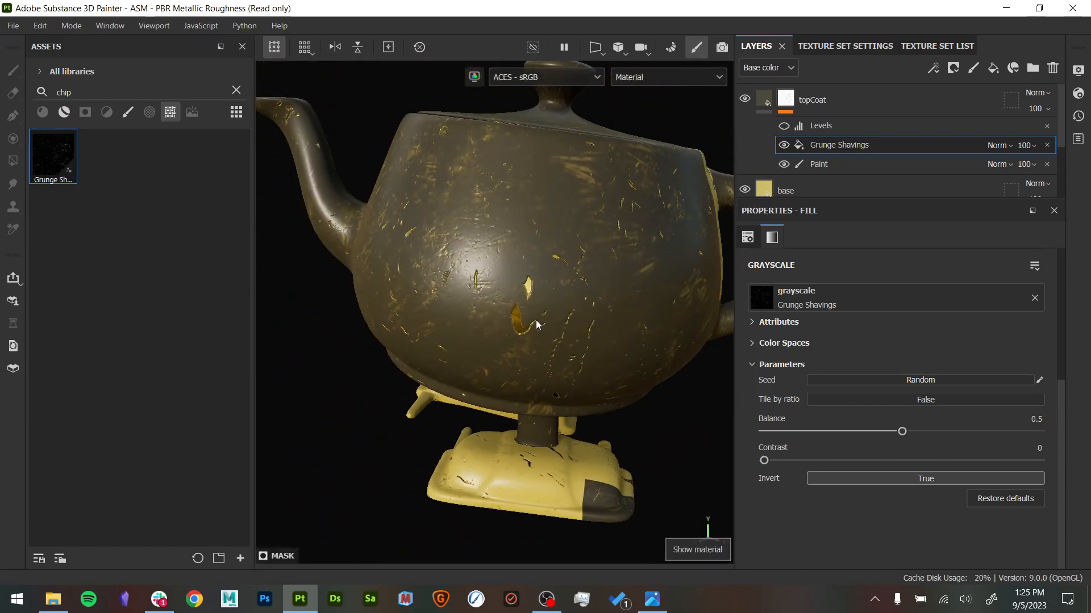
{"action": "right_click_drag", "start_coordinate": [541, 316], "coordinate": [779, 456], "text": "alt"}
{"action": "mouse_move", "coordinate": [540, 273]}
{"action": "left_mouse_down", "text": "alt"}
{"action": "mouse_move", "coordinate": [521, 309]}
{"action": "mouse_move", "coordinate": [560, 267]}
{"action": "left_mouse_up", "text": "alt"}
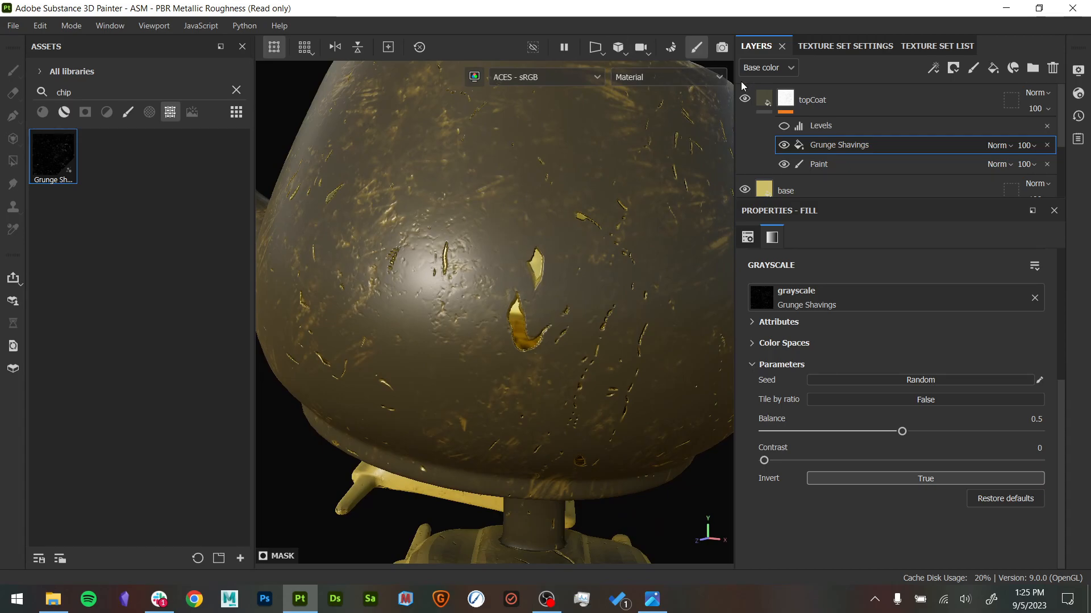
- Display topCoat's mask and compare it with the Grunge Shavings and Levels effects toggled off and on
{"action": "left_click", "coordinate": [785, 101], "text": "alt"}
{"action": "left_click", "coordinate": [784, 145]}
{"action": "left_click", "coordinate": [784, 145]}
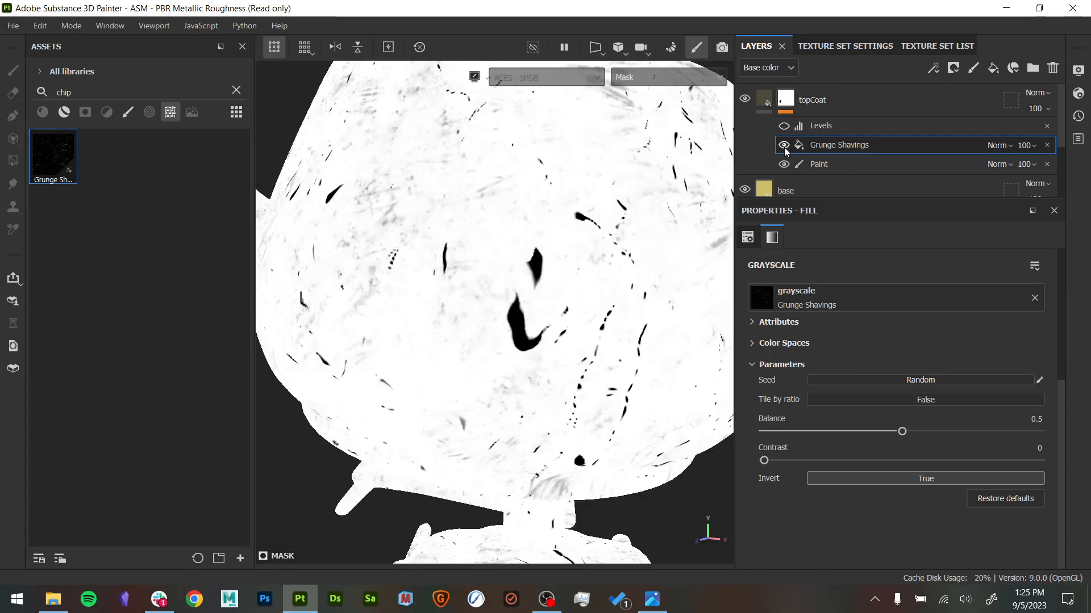
{"action": "left_click_drag", "start_coordinate": [644, 348], "coordinate": [585, 347], "text": "alt"}
{"action": "left_click", "coordinate": [783, 124]}
{"action": "left_click", "coordinate": [783, 125]}
{"action": "left_click", "coordinate": [784, 125]}
{"action": "left_click", "coordinate": [786, 125]}
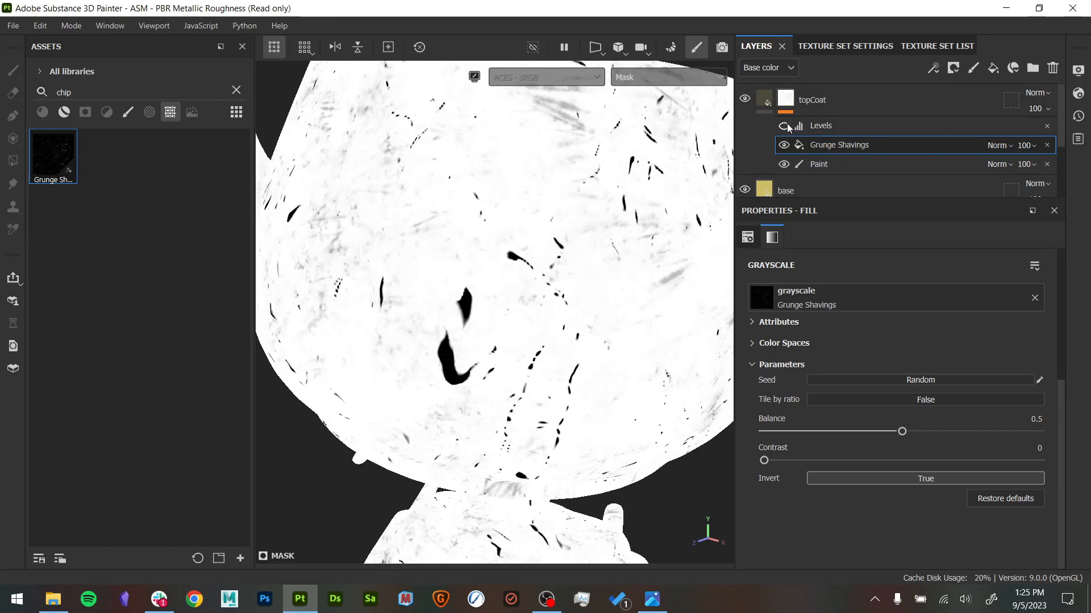
- Return to the material display and examine the gold scratches and chips around the teapot's body with Levels off
{"action": "key", "text": "m"}
{"action": "left_click_drag", "start_coordinate": [611, 193], "coordinate": [648, 242], "text": "alt"}
{"action": "right_click_drag", "start_coordinate": [648, 241], "coordinate": [631, 281], "text": "alt"}
{"action": "middle_click_drag", "start_coordinate": [560, 244], "coordinate": [384, 480], "text": "alt"}
{"action": "left_click_drag", "start_coordinate": [530, 282], "coordinate": [347, 285], "text": "alt"}
{"action": "middle_click_drag", "start_coordinate": [347, 285], "coordinate": [404, 253], "text": "alt"}
{"action": "left_click_drag", "start_coordinate": [431, 255], "coordinate": [358, 276], "text": "alt"}
{"action": "middle_click_drag", "start_coordinate": [512, 325], "coordinate": [549, 191], "text": "alt"}
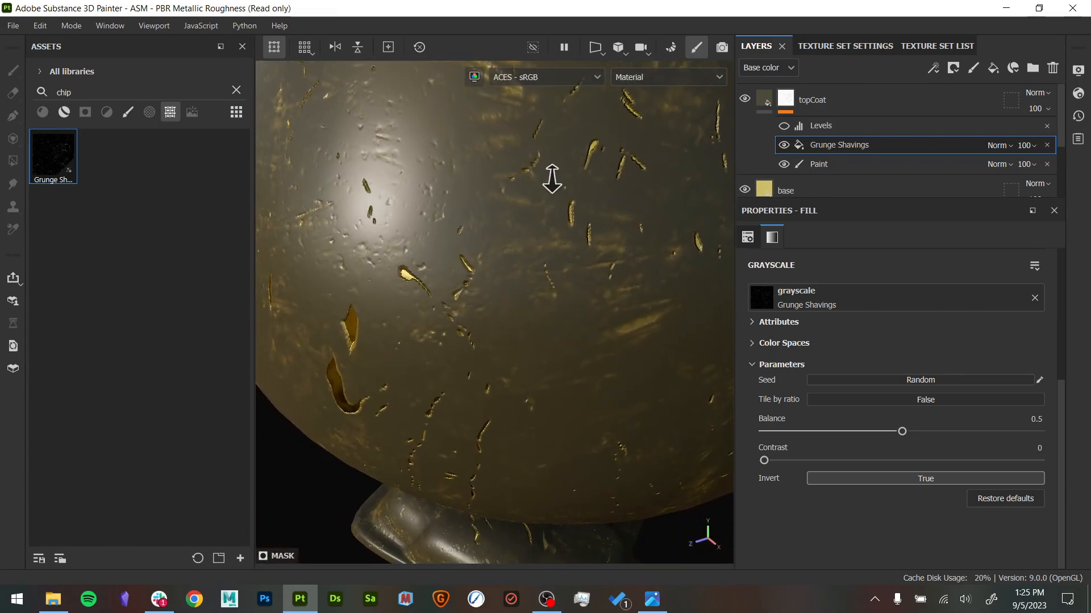
{"action": "right_click_drag", "start_coordinate": [550, 189], "coordinate": [499, 194], "text": "alt"}
{"action": "left_click_drag", "start_coordinate": [499, 194], "coordinate": [534, 146], "text": "alt"}
{"action": "right_click_drag", "start_coordinate": [579, 165], "coordinate": [653, 183], "text": "alt"}
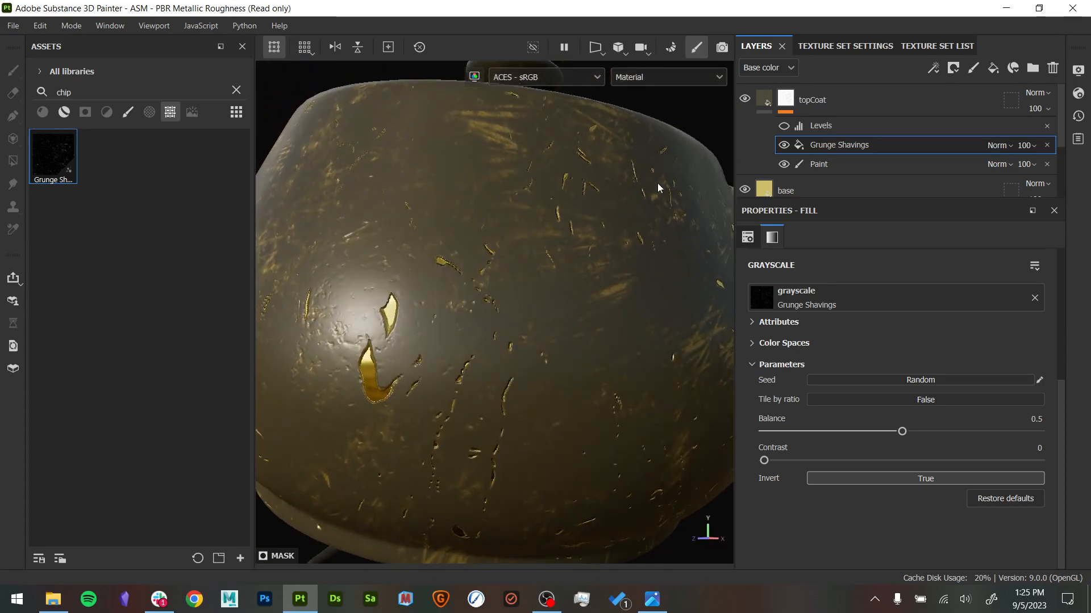
- Turn the mask's Levels back on, set its input black point to 0 and white point to 0.837, and check the whole teapot
{"action": "left_click", "coordinate": [784, 125]}
{"action": "left_click", "coordinate": [830, 123]}
{"action": "middle_click_drag", "start_coordinate": [664, 330], "coordinate": [664, 225], "text": "alt"}
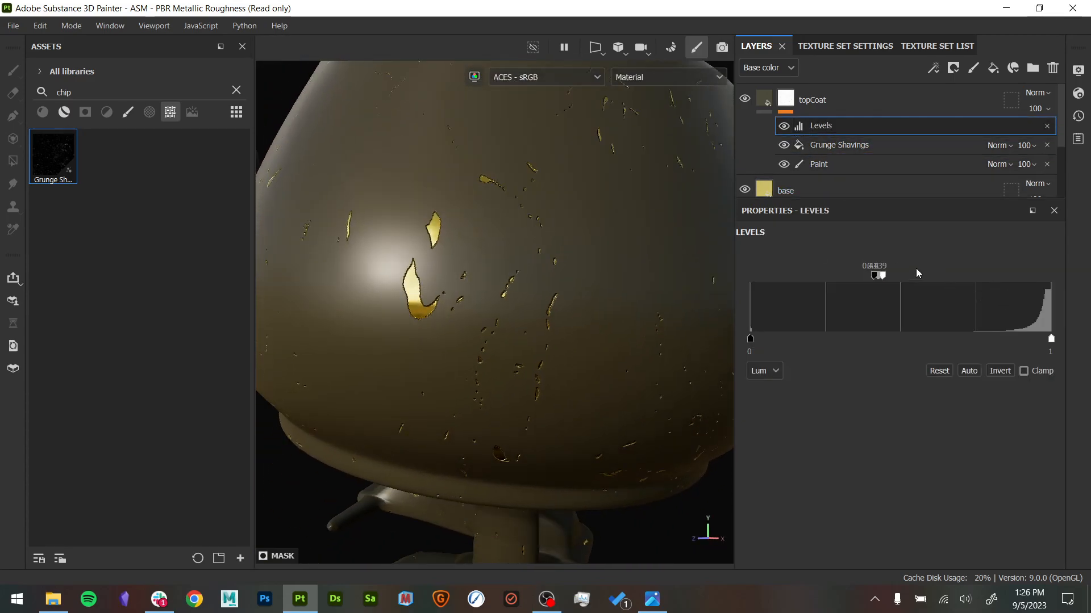
{"action": "left_click_drag", "start_coordinate": [882, 275], "coordinate": [962, 275]}
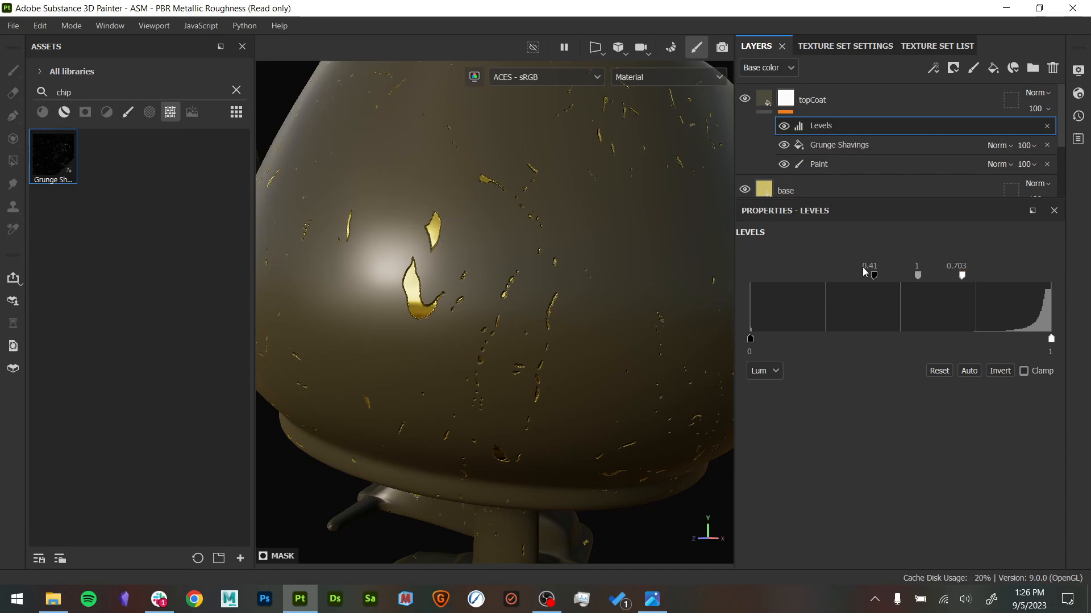
{"action": "left_click_drag", "start_coordinate": [798, 276], "coordinate": [748, 278]}
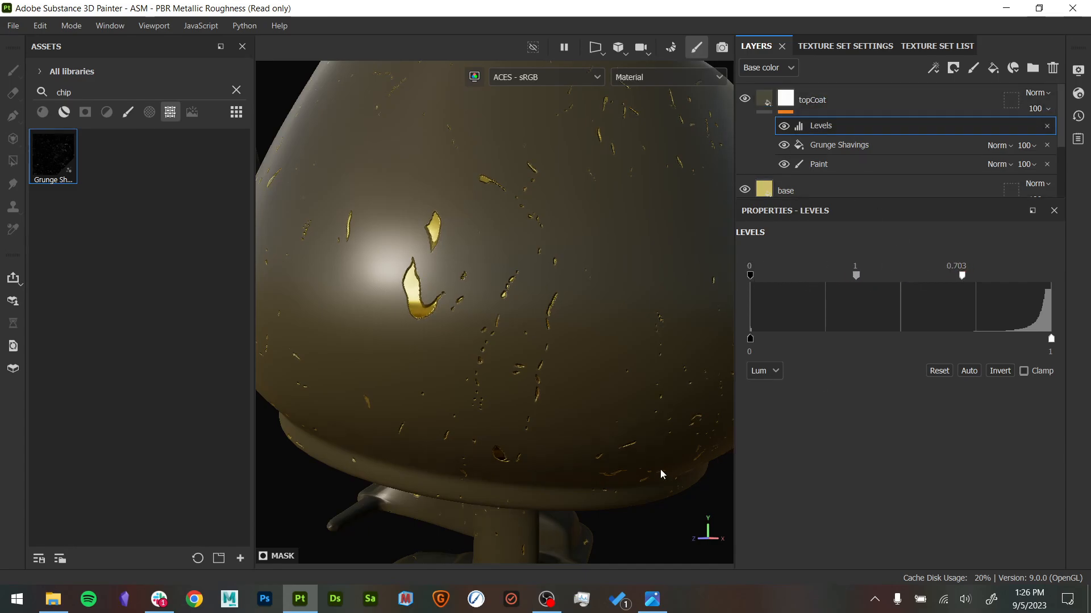
{"action": "left_click_drag", "start_coordinate": [967, 277], "coordinate": [1003, 277]}
{"action": "mouse_move", "coordinate": [648, 352]}
{"action": "left_mouse_down", "text": "alt"}
{"action": "mouse_move", "coordinate": [684, 370]}
{"action": "mouse_move", "coordinate": [655, 358]}
{"action": "left_mouse_up", "text": "alt"}
{"action": "right_click_drag", "start_coordinate": [655, 358], "coordinate": [477, 311], "text": "shift"}
{"action": "left_click_drag", "start_coordinate": [444, 315], "coordinate": [497, 318], "text": "alt"}
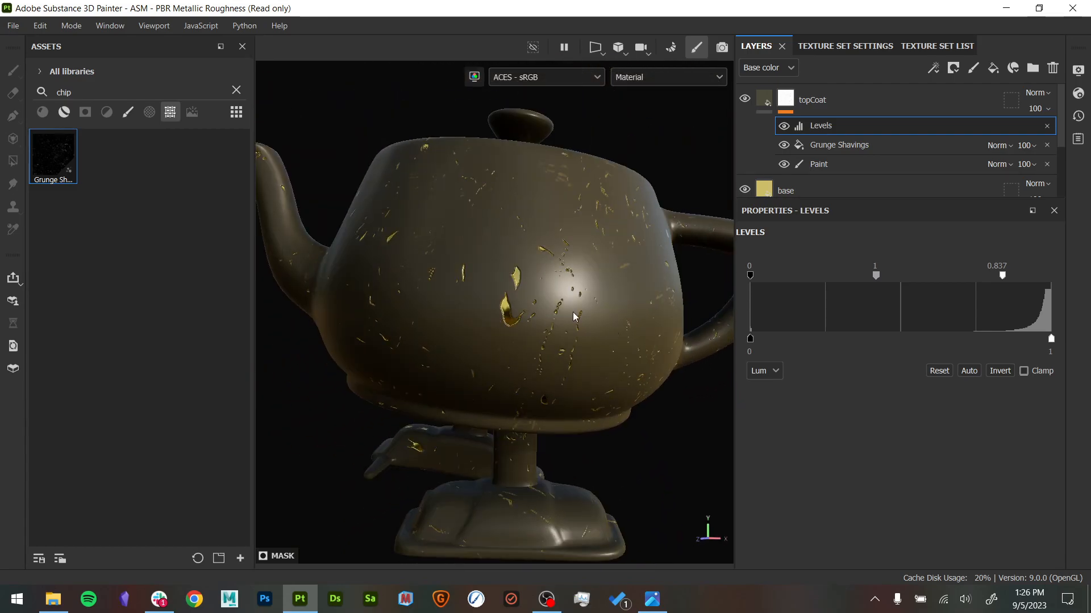
{"action": "middle_click_drag", "start_coordinate": [561, 305], "coordinate": [566, 333], "text": "alt"}
{"action": "left_click_drag", "start_coordinate": [578, 332], "coordinate": [582, 342], "text": "alt"}
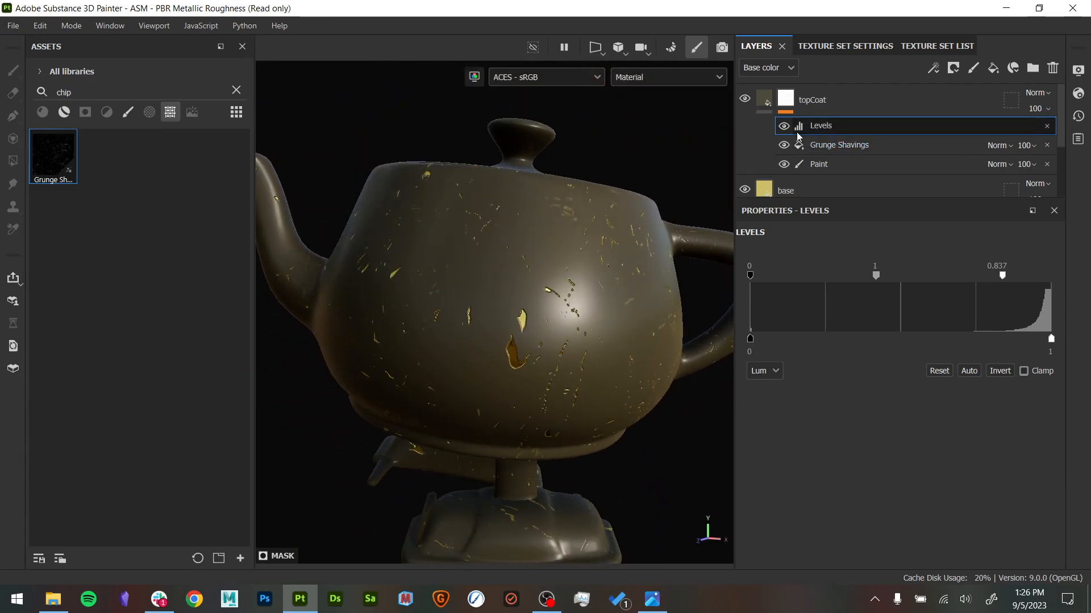
{"action": "left_click", "coordinate": [829, 145]}
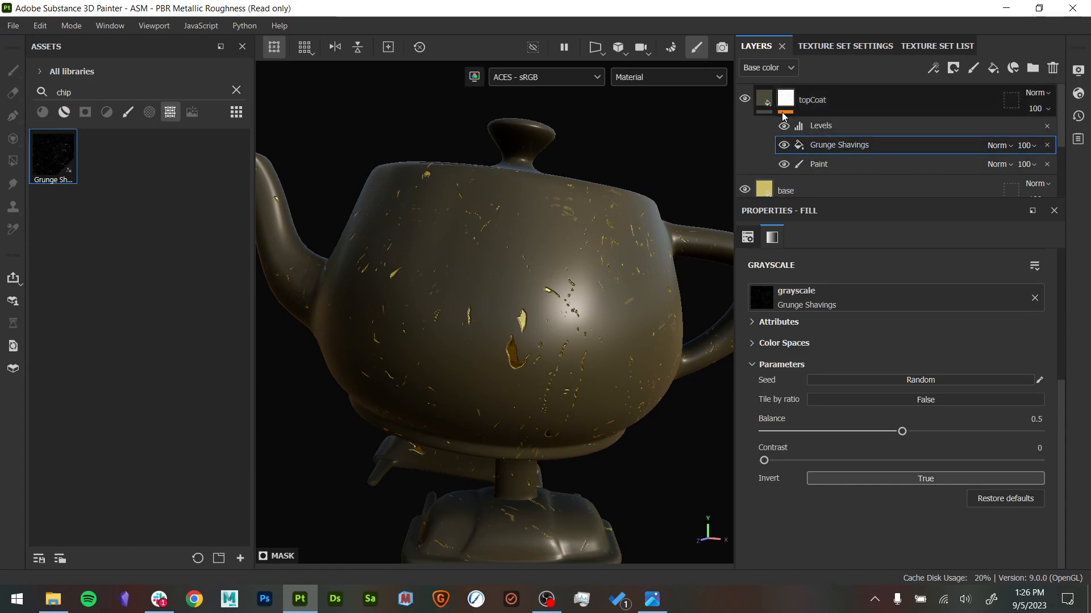
{"action": "right_click", "coordinate": [867, 149]}
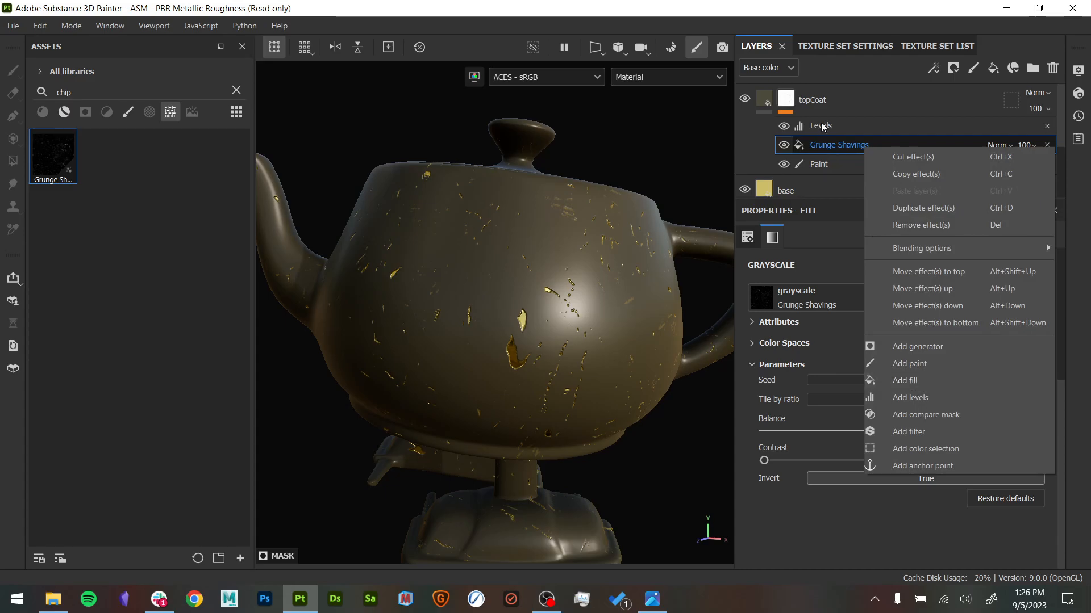
{"action": "left_click", "coordinate": [790, 100]}
{"action": "left_click", "coordinate": [840, 145]}
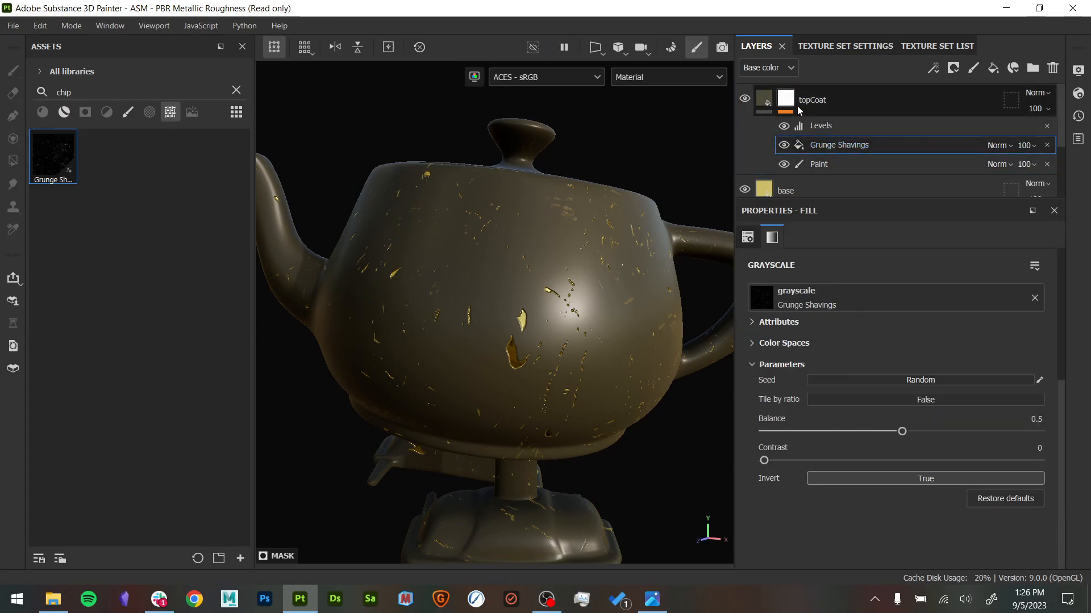
- Compare topCoat's material and mask, show the mask on the teapot, and bring up the Grunge Shavings fill settings
{"action": "left_click", "coordinate": [764, 103]}
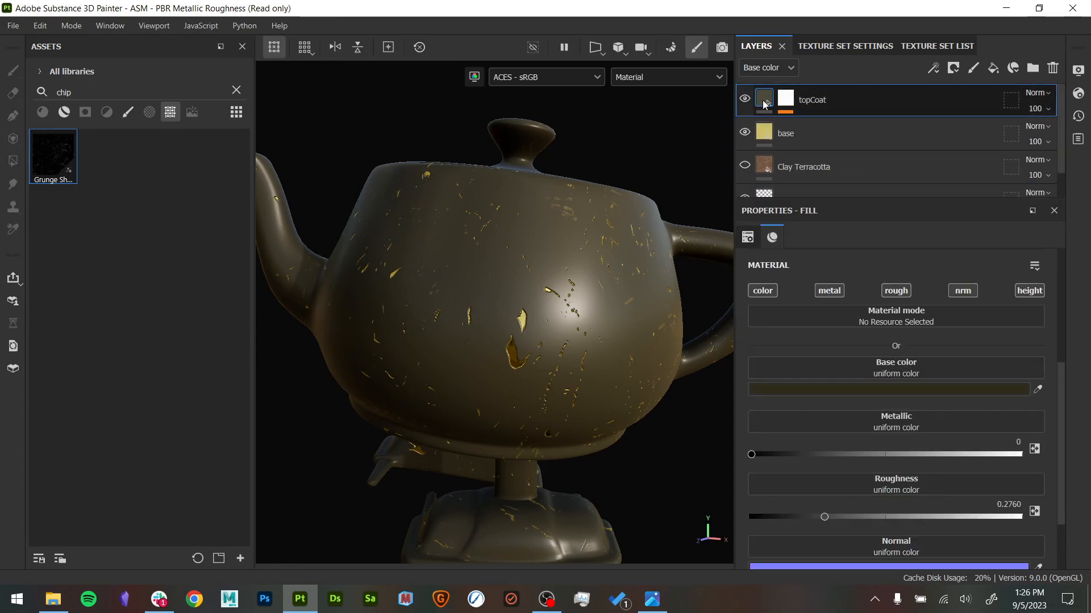
{"action": "mouse_move", "coordinate": [786, 118]}
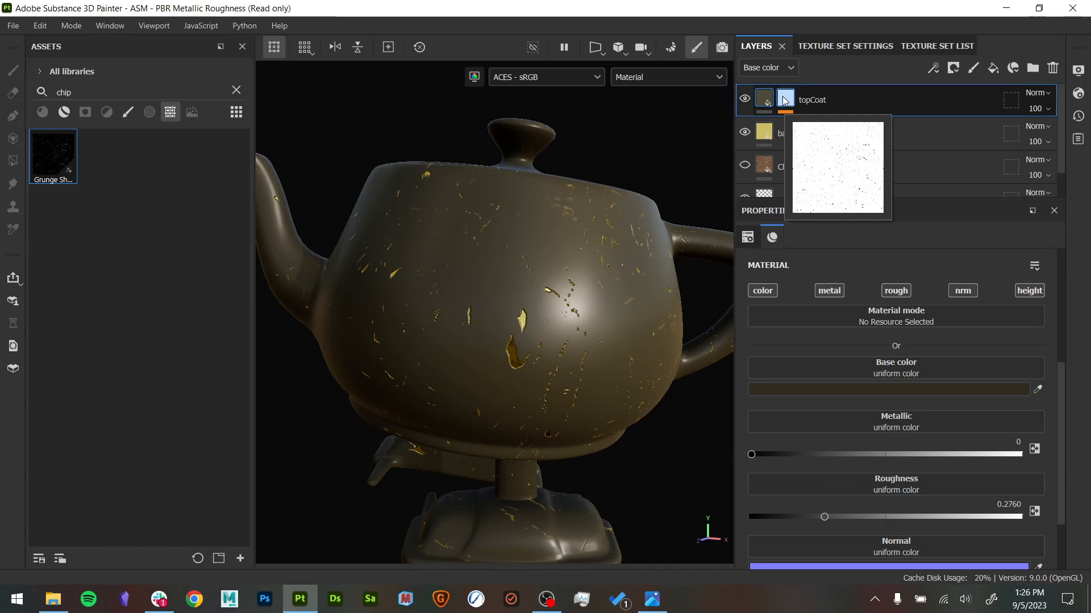
{"action": "left_click", "coordinate": [785, 101]}
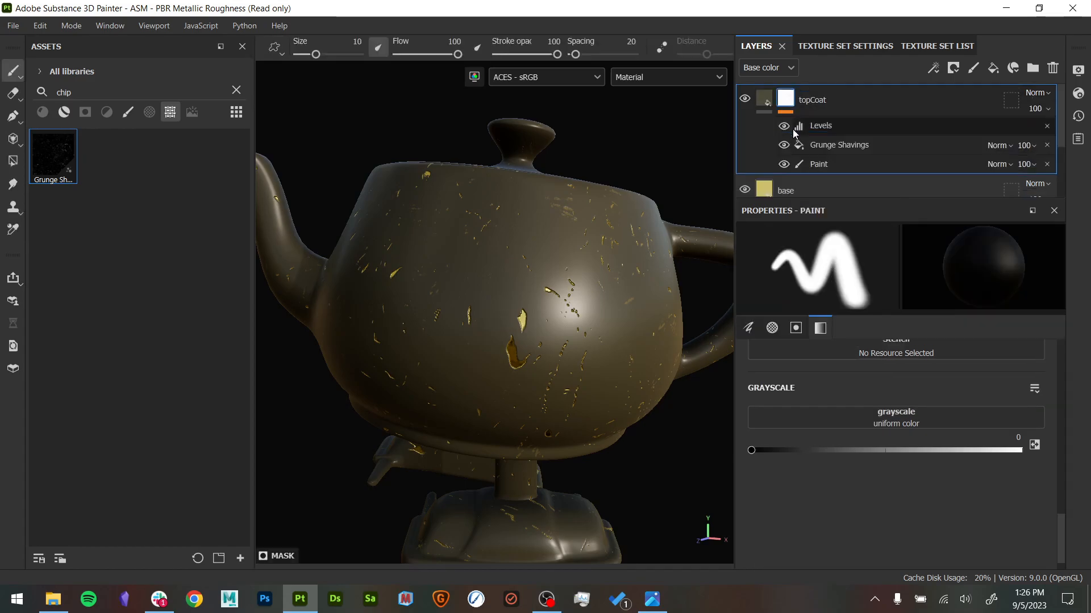
{"action": "left_click", "coordinate": [785, 101], "text": "alt"}
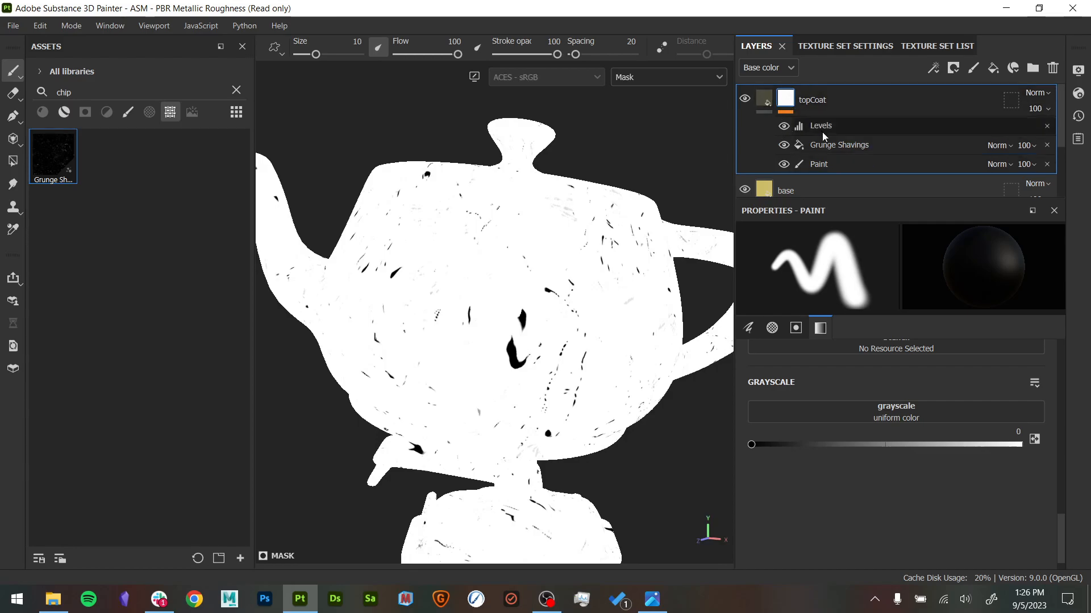
{"action": "left_click", "coordinate": [794, 142]}
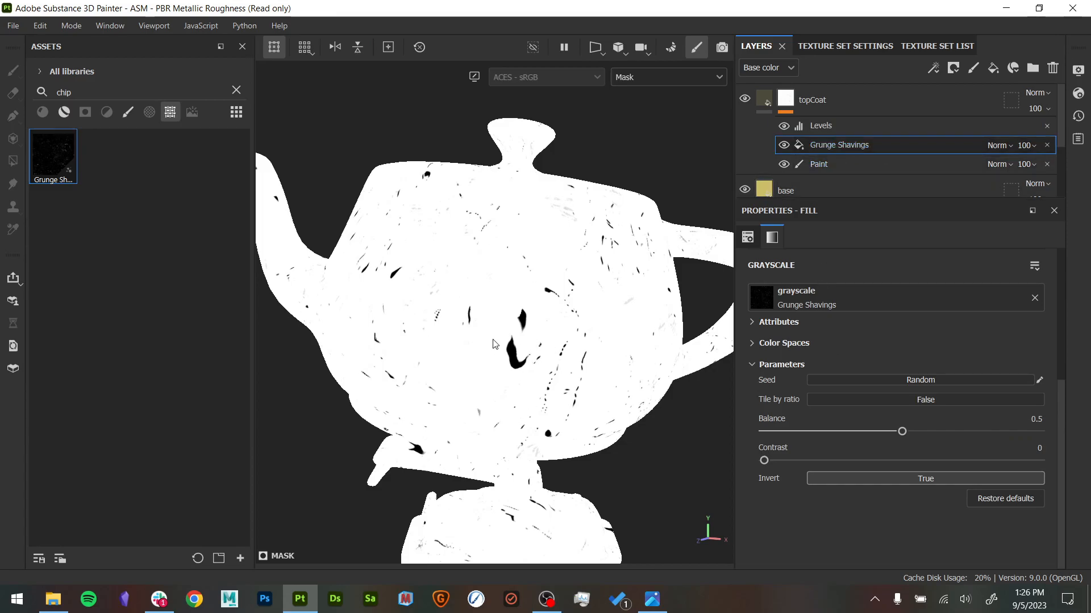
{"action": "scroll", "coordinate": [832, 377], "scroll_direction": "up", "scroll_amount": 5}
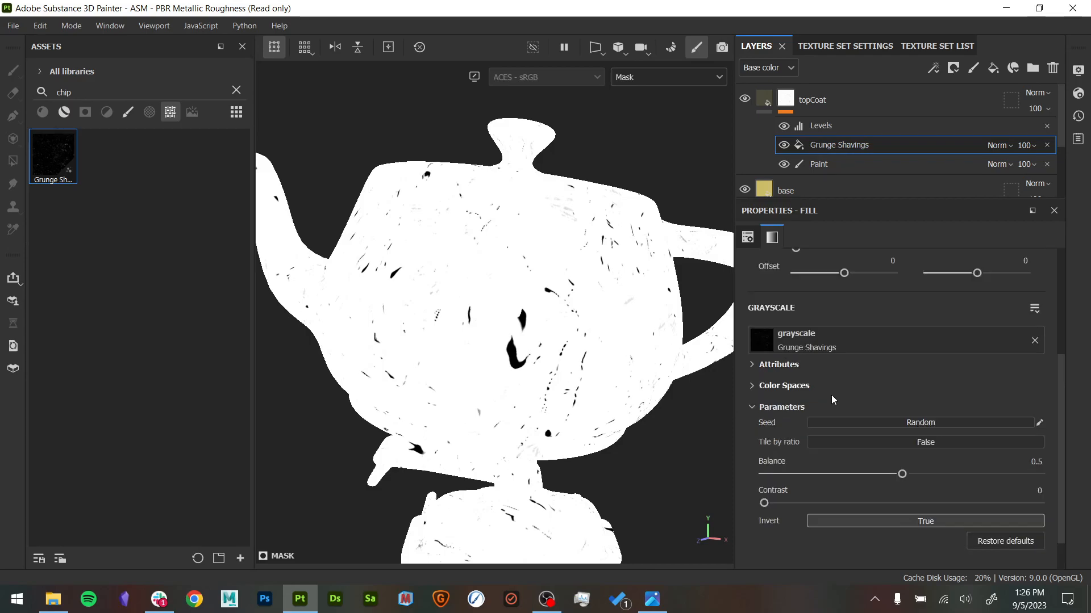
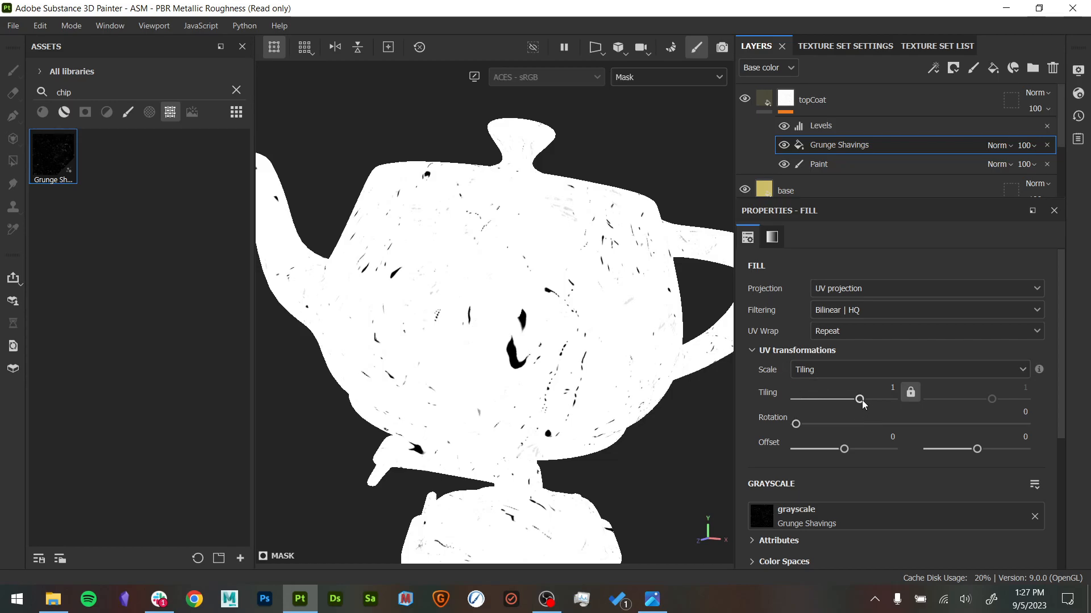
- Set the Grunge Shavings fill's tiling to 5.94 and check the chips on the teapot's material close up
{"action": "mouse_move", "coordinate": [860, 399]}
{"action": "left_mouse_down"}
{"action": "mouse_move", "coordinate": [831, 401]}
{"action": "mouse_move", "coordinate": [872, 401]}
{"action": "left_mouse_up"}
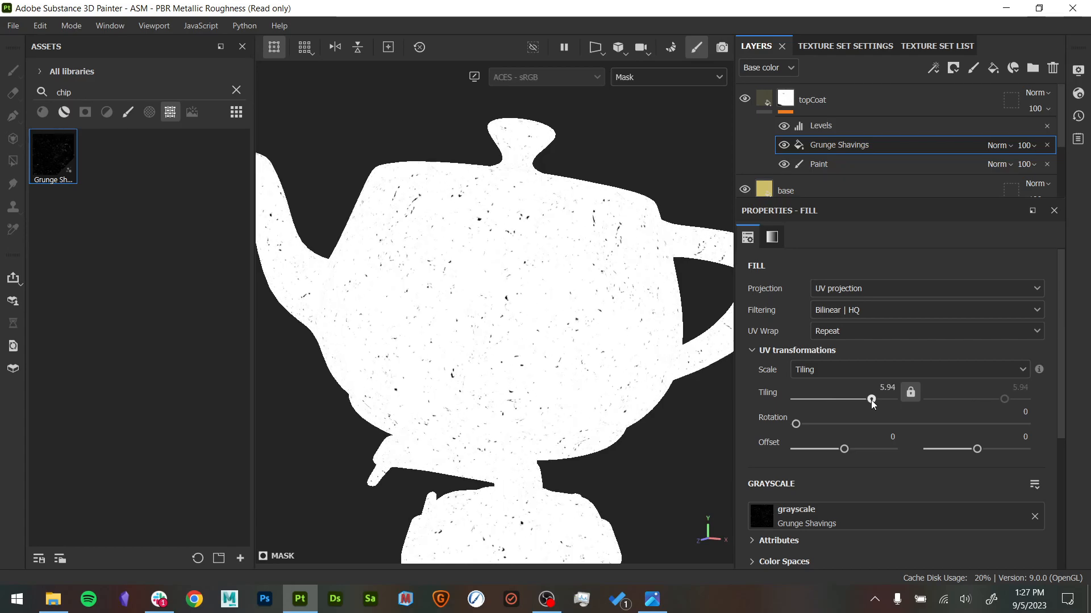
{"action": "key", "text": "m"}
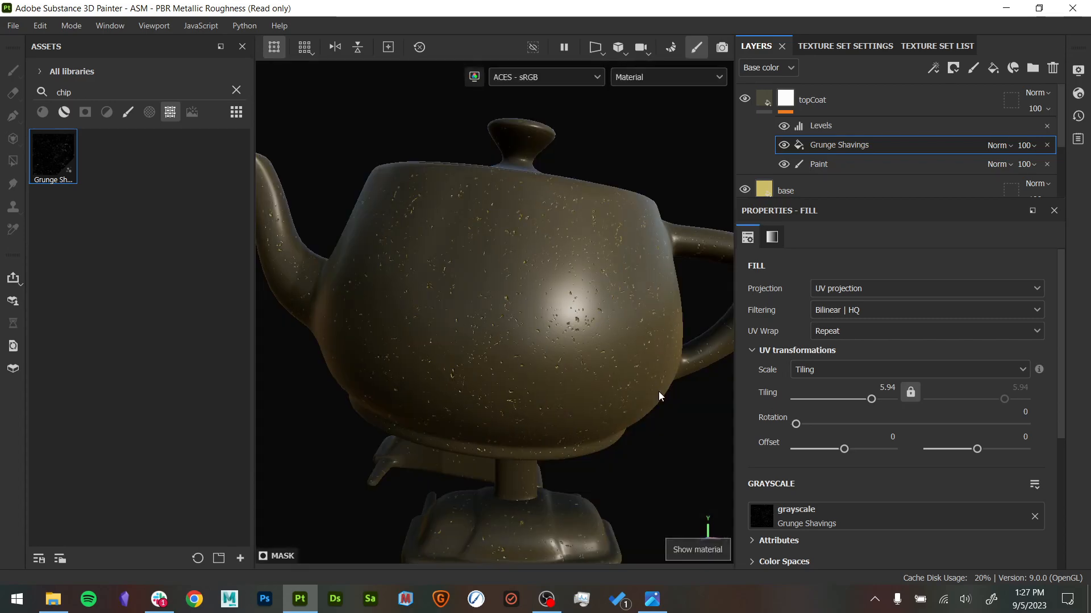
{"action": "scroll", "coordinate": [672, 396], "scroll_direction": "up", "scroll_amount": 3}
{"action": "scroll", "coordinate": [642, 435], "scroll_direction": "up", "scroll_amount": 2}
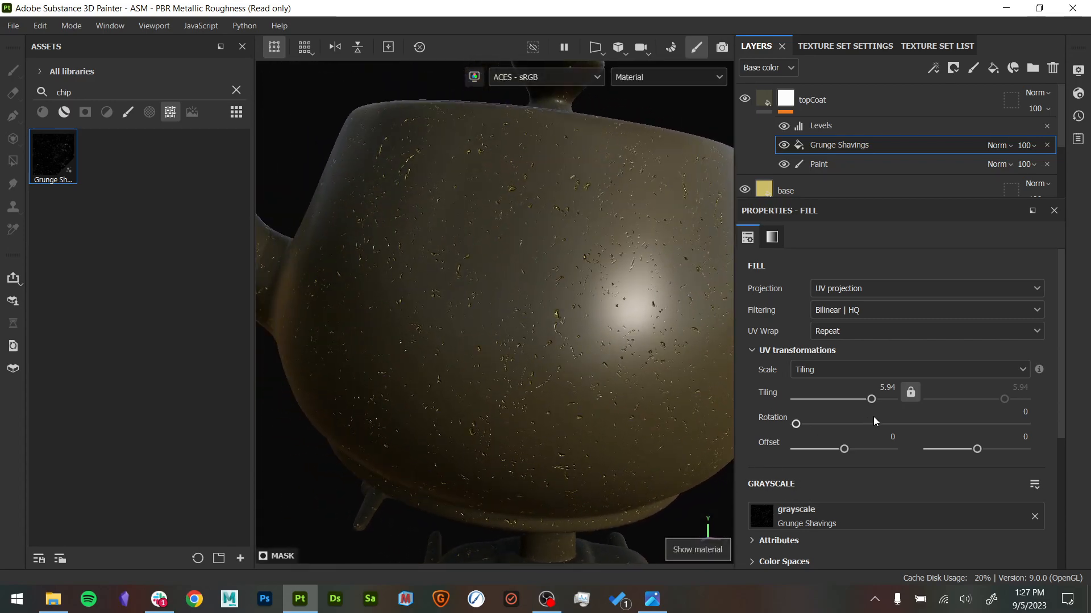
- Set the Grunge Shavings fill's tiling to 1.94, check it on the material, and display topCoat's mask
{"action": "left_click_drag", "start_coordinate": [868, 398], "coordinate": [863, 396]}
{"action": "left_click_drag", "start_coordinate": [636, 369], "coordinate": [611, 363], "text": "alt"}
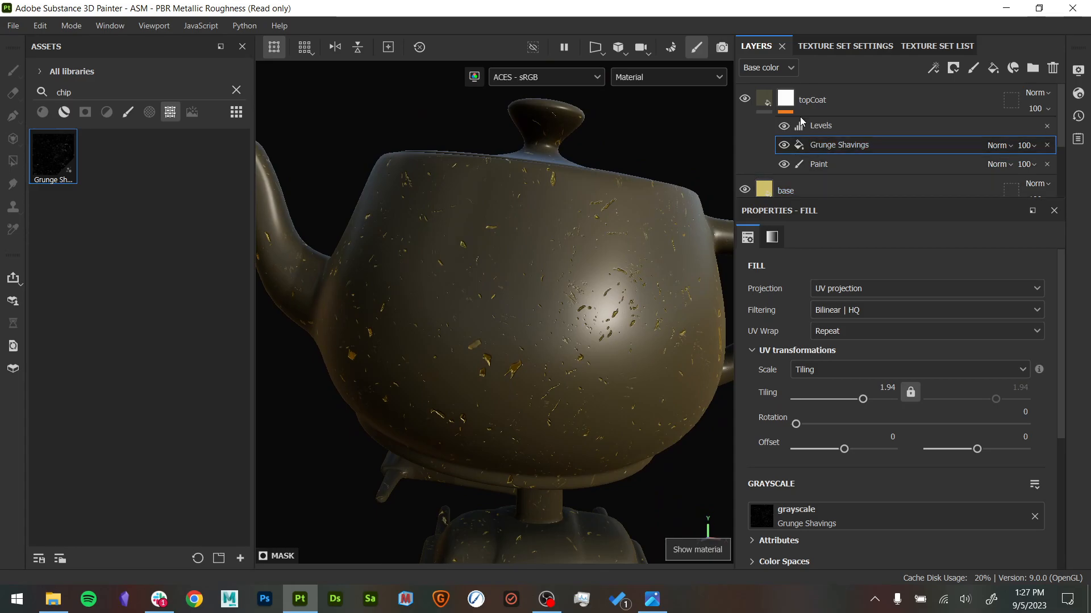
{"action": "left_click", "coordinate": [788, 100], "text": "alt"}
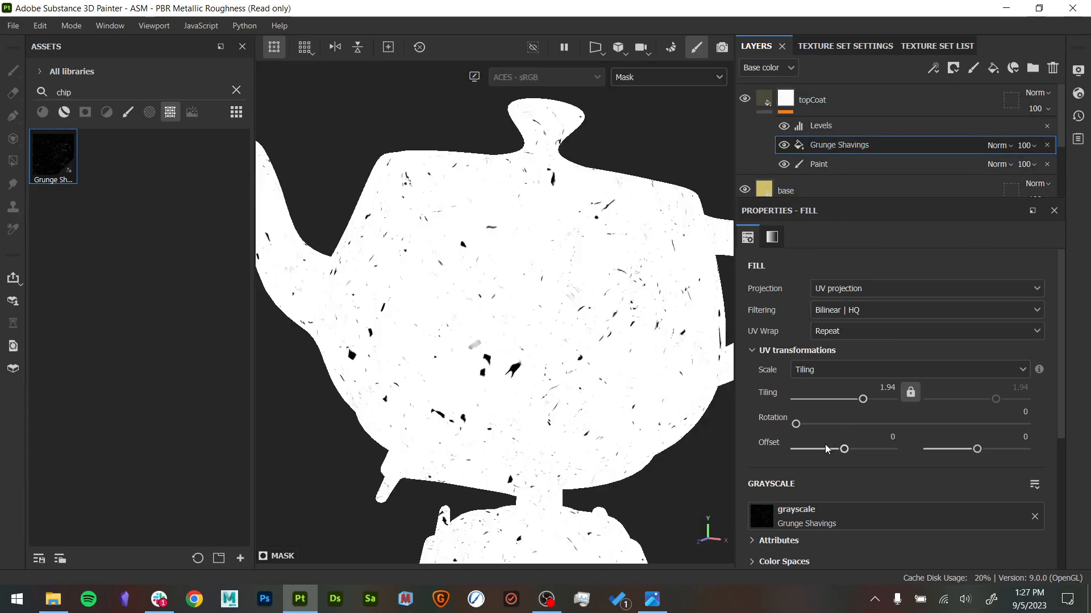
- Try a different rotation for the Grunge Shavings fill and undo the change
{"action": "left_click_drag", "start_coordinate": [800, 425], "coordinate": [857, 452]}
{"action": "key", "text": "ctrl+z"}
{"action": "key", "text": "ctrl+z"}
- Turn off the mask's Levels to examine the Grunge Shavings pattern around the spout and body
{"action": "mouse_move", "coordinate": [696, 379]}
{"action": "left_mouse_down", "text": "alt"}
{"action": "mouse_move", "coordinate": [689, 426]}
{"action": "mouse_move", "coordinate": [705, 399]}
{"action": "left_mouse_up", "text": "alt"}
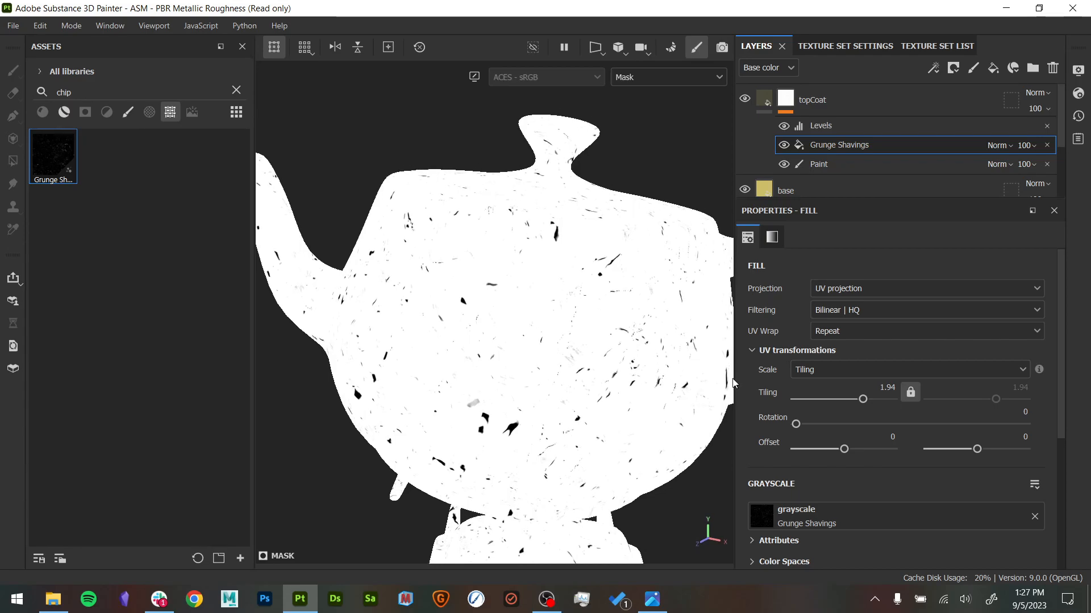
{"action": "left_click_drag", "start_coordinate": [669, 333], "coordinate": [573, 341], "text": "alt"}
{"action": "right_click_drag", "start_coordinate": [572, 341], "coordinate": [627, 400], "text": "alt"}
{"action": "middle_click_drag", "start_coordinate": [627, 400], "coordinate": [626, 407], "text": "alt"}
{"action": "left_click_drag", "start_coordinate": [625, 407], "coordinate": [635, 383], "text": "alt"}
{"action": "left_click", "coordinate": [784, 125]}
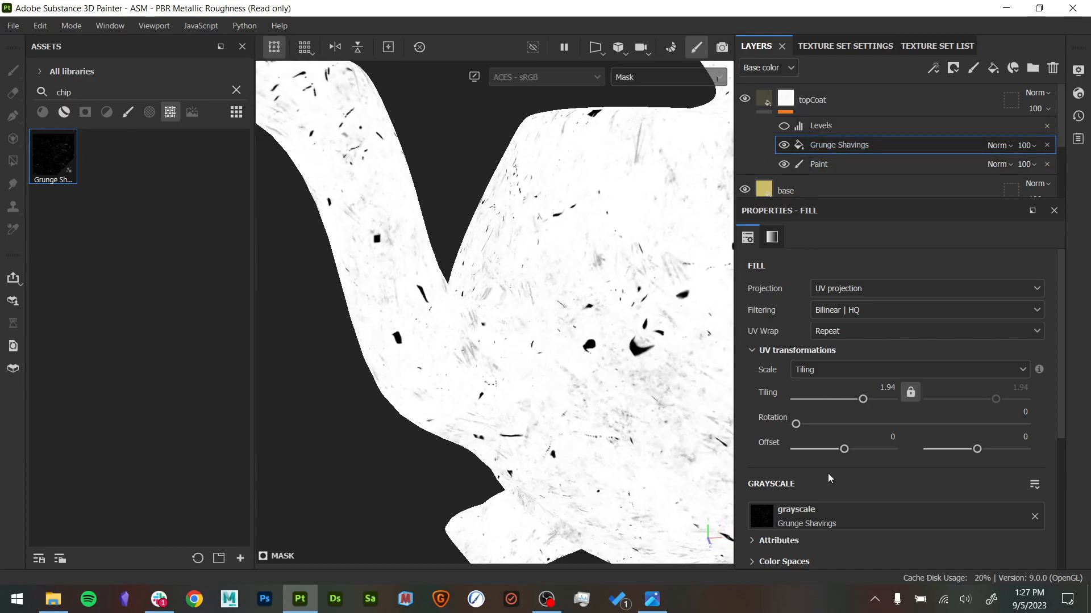
{"action": "scroll", "coordinate": [888, 503], "scroll_direction": "down", "scroll_amount": 3}
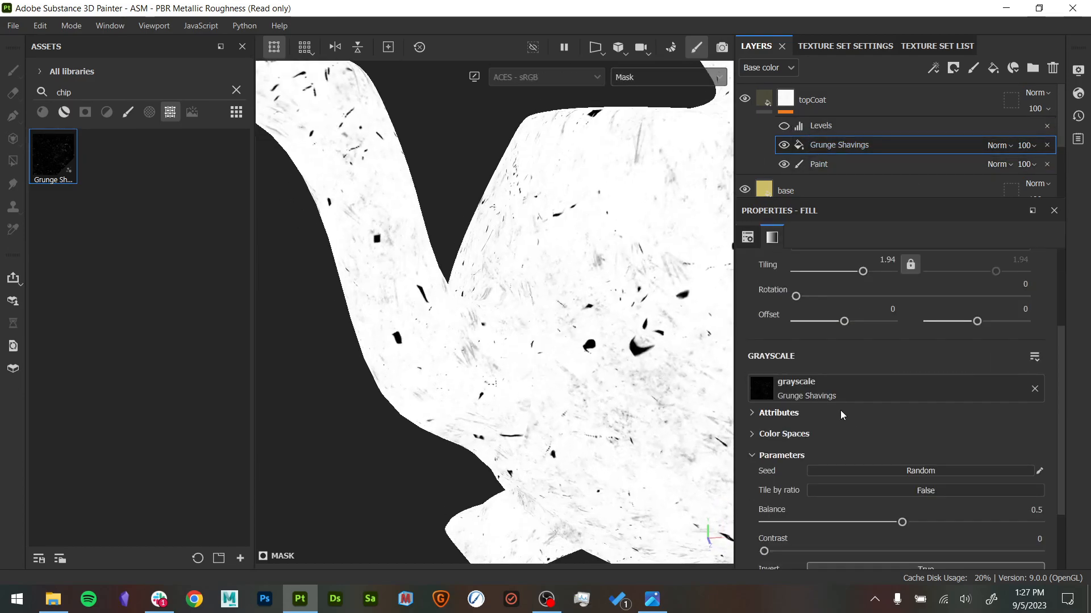
- Clear the asset search, list all textures, and replace the mask fill's Grunge Shavings with BnW Spots 1
{"action": "left_click", "coordinate": [168, 118]}
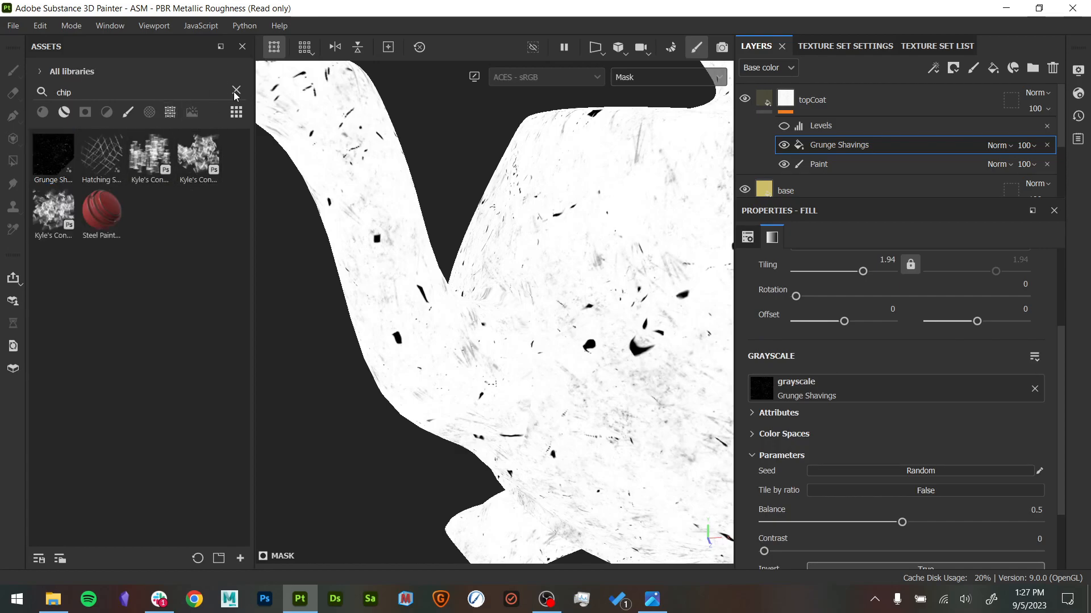
{"action": "left_click", "coordinate": [235, 91]}
{"action": "left_click", "coordinate": [170, 112]}
{"action": "scroll", "coordinate": [192, 250], "scroll_direction": "down", "scroll_amount": 3}
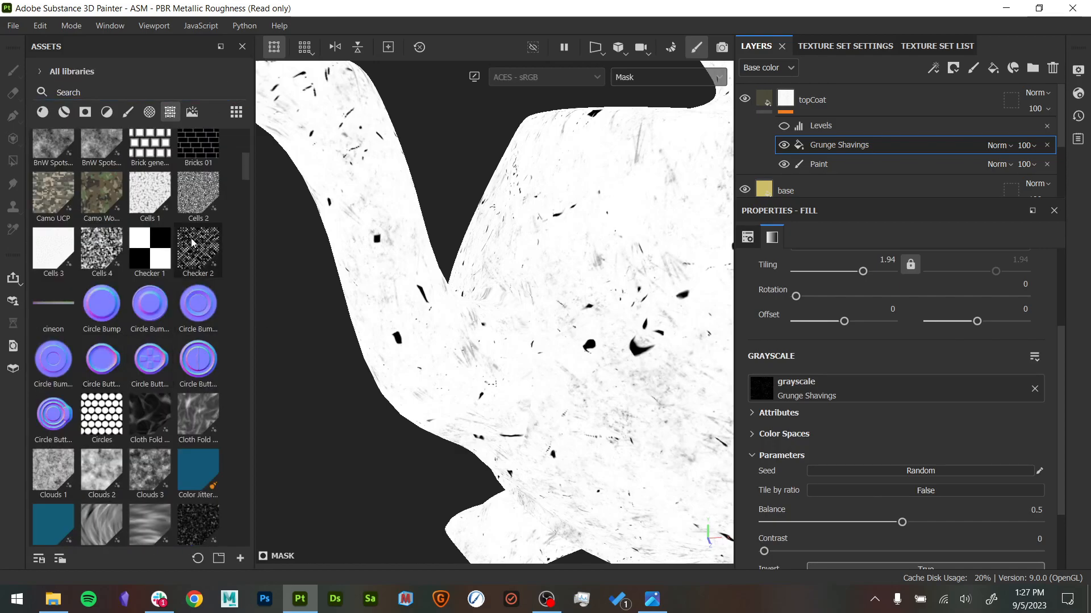
{"action": "scroll", "coordinate": [192, 250], "scroll_direction": "up", "scroll_amount": 3}
{"action": "left_click_drag", "start_coordinate": [195, 250], "coordinate": [886, 395]}
- Examine the BnW Spots 1 pattern where the spout meets the teapot's body
{"action": "left_click_drag", "start_coordinate": [499, 373], "coordinate": [516, 338], "text": "alt"}
{"action": "right_click_drag", "start_coordinate": [516, 339], "coordinate": [884, 509], "text": "alt"}
{"action": "middle_click_drag", "start_coordinate": [537, 377], "coordinate": [523, 331], "text": "alt"}
{"action": "right_click_drag", "start_coordinate": [523, 331], "coordinate": [636, 530], "text": "alt"}
{"action": "left_click_drag", "start_coordinate": [528, 336], "coordinate": [413, 100], "text": "alt"}
{"action": "left_click_drag", "start_coordinate": [511, 205], "coordinate": [562, 309], "text": "alt"}
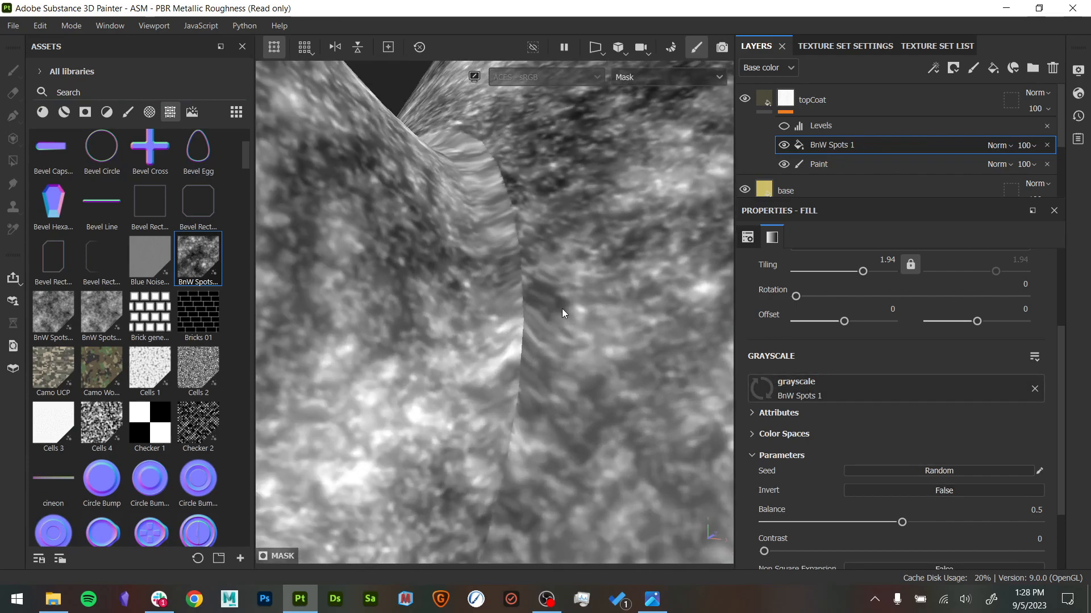
{"action": "right_click_drag", "start_coordinate": [563, 309], "coordinate": [421, 289], "text": "alt"}
{"action": "left_click_drag", "start_coordinate": [421, 290], "coordinate": [523, 326], "text": "alt"}
{"action": "left_click_drag", "start_coordinate": [492, 463], "coordinate": [528, 416], "text": "alt"}
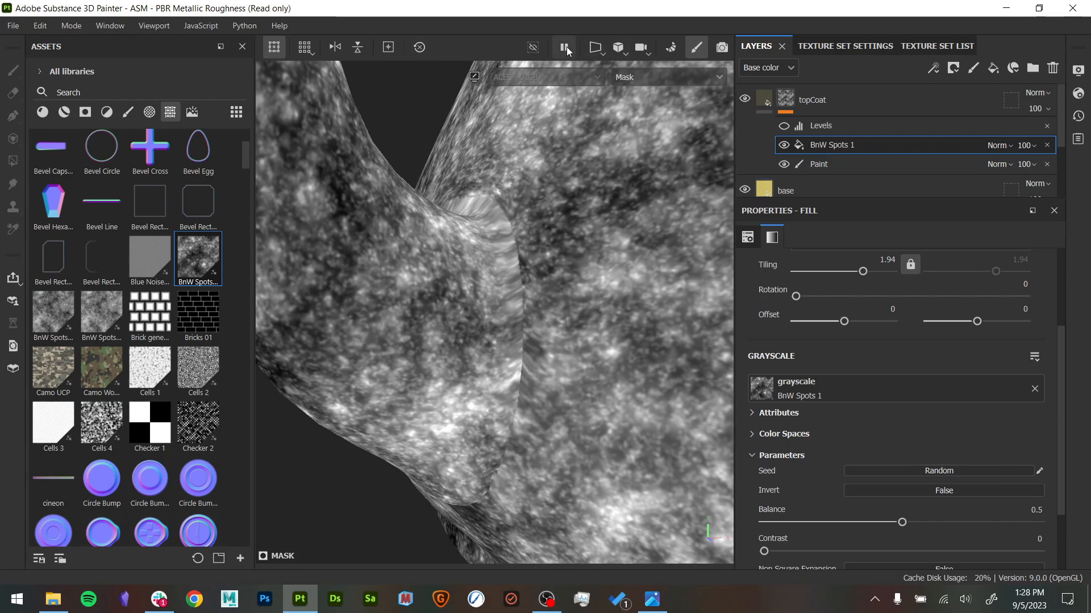
- Show only the 2D view and examine the mask pattern on the UV islands around the body's hexagonal opening
{"action": "left_click", "coordinate": [597, 52]}
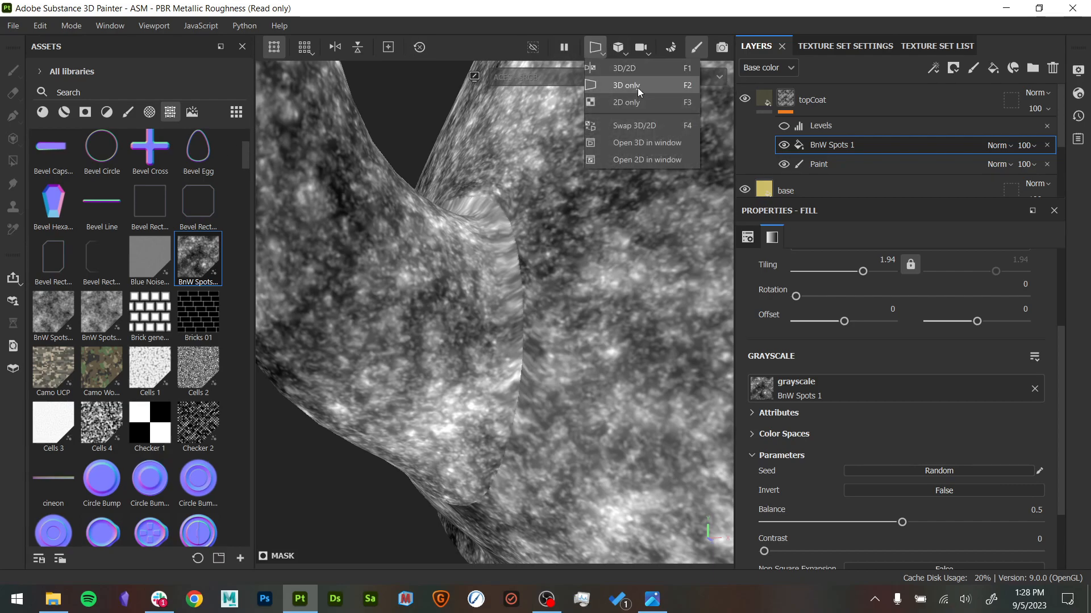
{"action": "left_click", "coordinate": [641, 104]}
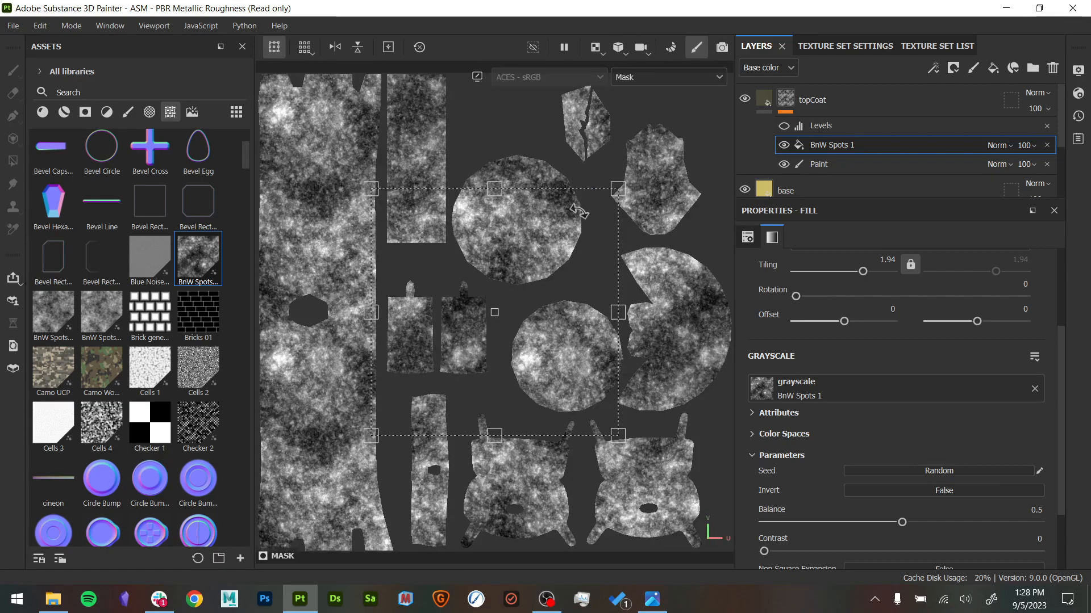
{"action": "scroll", "coordinate": [309, 312], "scroll_direction": "up", "scroll_amount": 5}
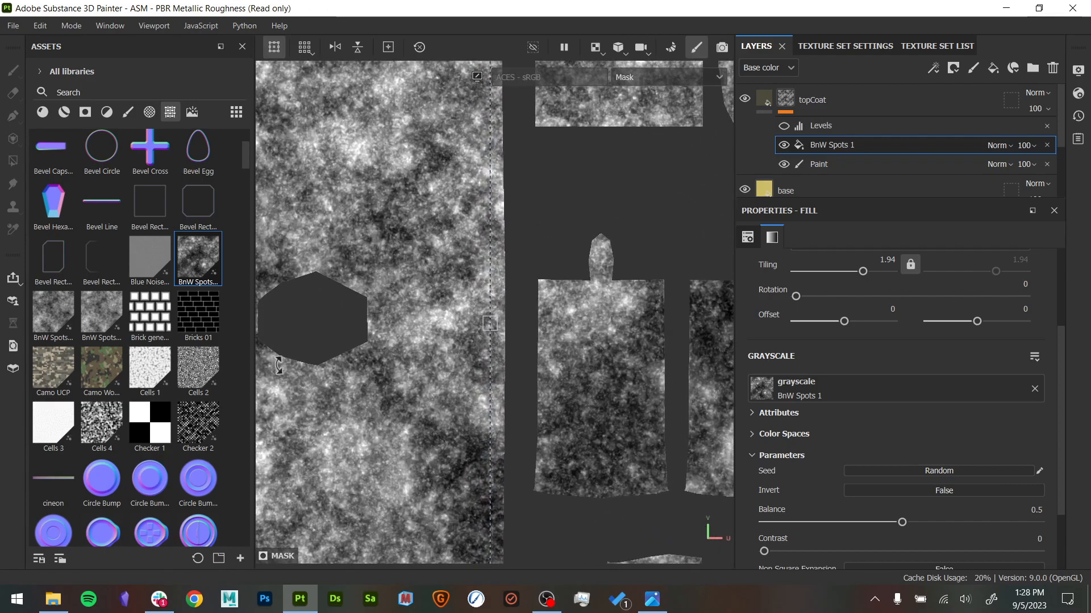
{"action": "middle_click_drag", "start_coordinate": [318, 312], "coordinate": [468, 308], "text": "alt"}
{"action": "right_click_drag", "start_coordinate": [468, 308], "coordinate": [733, 331], "text": "alt"}
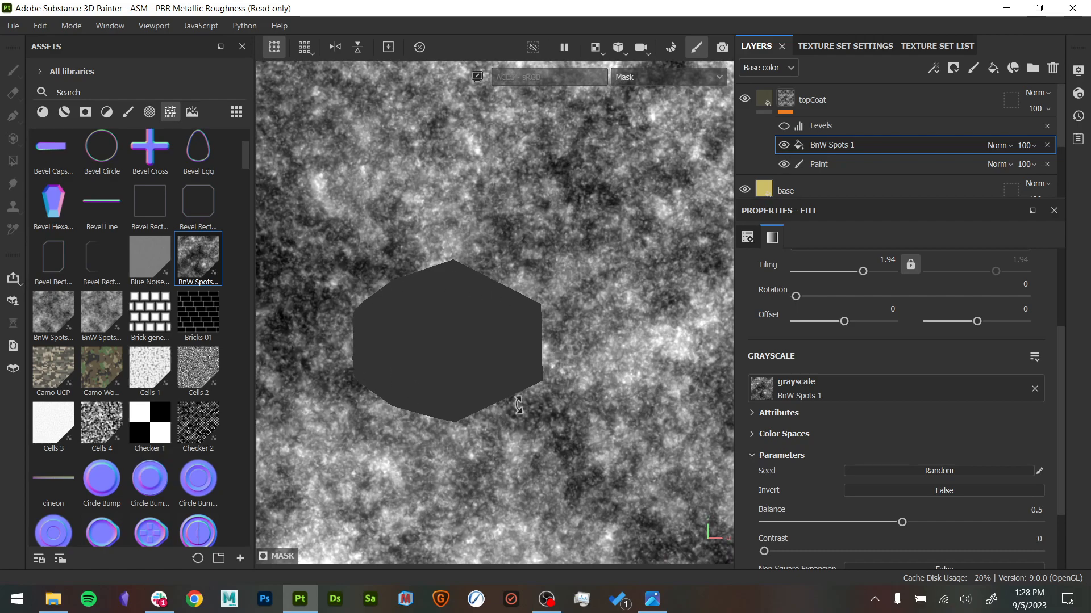
- Shift the BnW Spots 1 fill across the UV islands to offsets of -0.167787 and -0.087931
{"action": "right_click_drag", "start_coordinate": [532, 359], "coordinate": [301, 332], "text": "alt"}
{"action": "right_click_drag", "start_coordinate": [433, 332], "coordinate": [450, 428], "text": "alt"}
{"action": "middle_click_drag", "start_coordinate": [450, 428], "coordinate": [509, 312], "text": "alt"}
{"action": "right_click_drag", "start_coordinate": [509, 313], "coordinate": [403, 312], "text": "alt"}
{"action": "middle_click_drag", "start_coordinate": [386, 247], "coordinate": [565, 329], "text": "alt"}
{"action": "left_click_drag", "start_coordinate": [594, 322], "coordinate": [489, 373]}
{"action": "right_click_drag", "start_coordinate": [489, 373], "coordinate": [909, 443], "text": "alt"}
{"action": "middle_click_drag", "start_coordinate": [400, 396], "coordinate": [548, 395], "text": "alt"}
{"action": "left_click_drag", "start_coordinate": [547, 395], "coordinate": [598, 393]}
{"action": "left_click_drag", "start_coordinate": [615, 351], "coordinate": [556, 373]}
{"action": "left_click_drag", "start_coordinate": [536, 296], "coordinate": [547, 296]}
{"action": "right_click_drag", "start_coordinate": [535, 267], "coordinate": [559, 315], "text": "alt"}
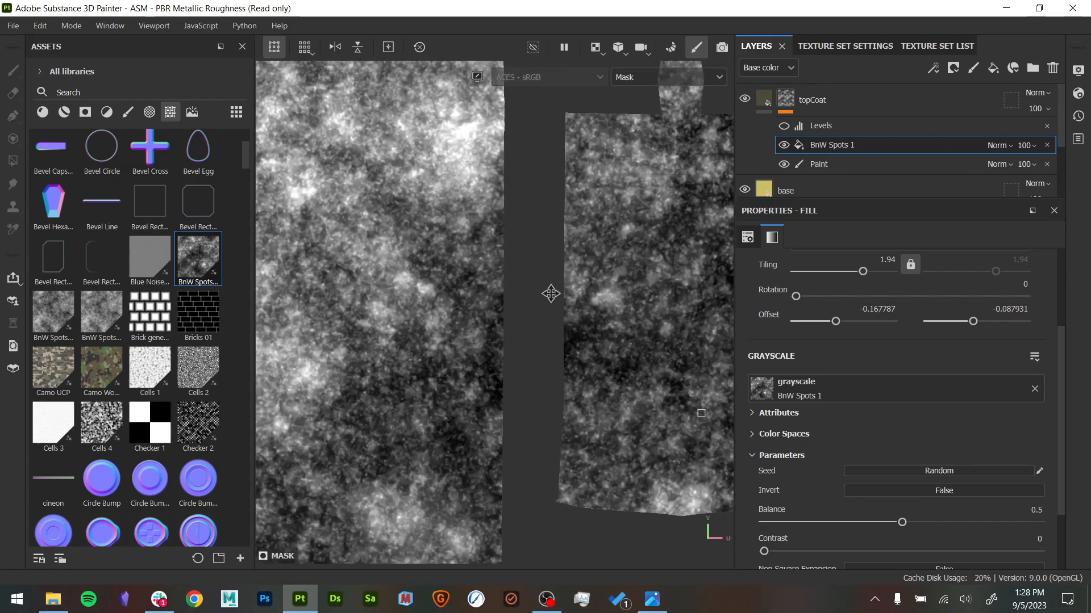
{"action": "scroll", "coordinate": [516, 336], "scroll_direction": "down", "scroll_amount": 2}
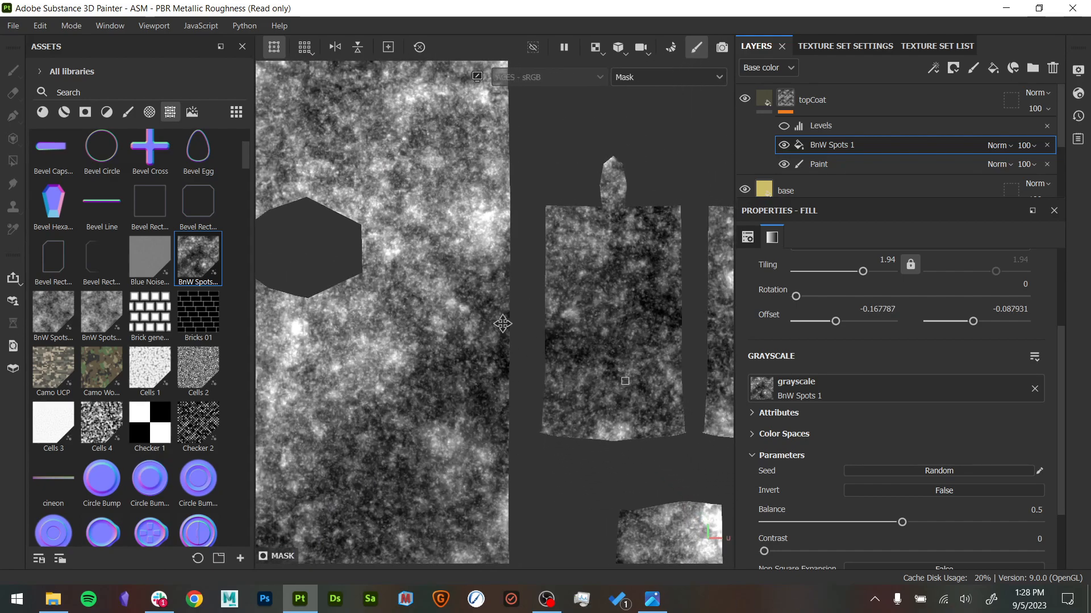
{"action": "scroll", "coordinate": [603, 351], "scroll_direction": "down", "scroll_amount": 2}
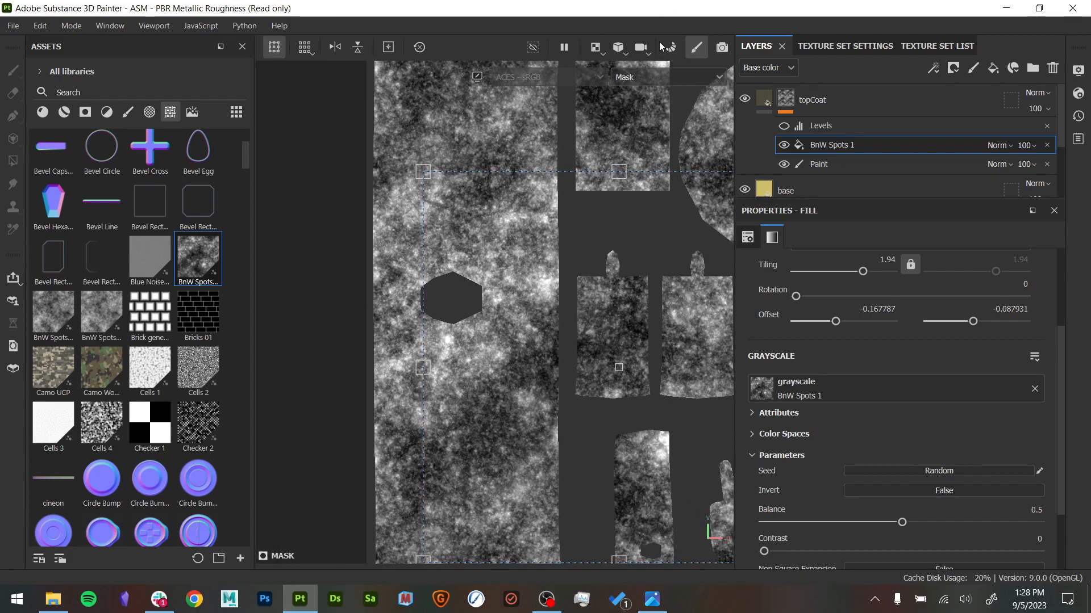
- Return to the 3D-only view and examine the pattern's seam between spout and body
{"action": "left_click", "coordinate": [596, 47]}
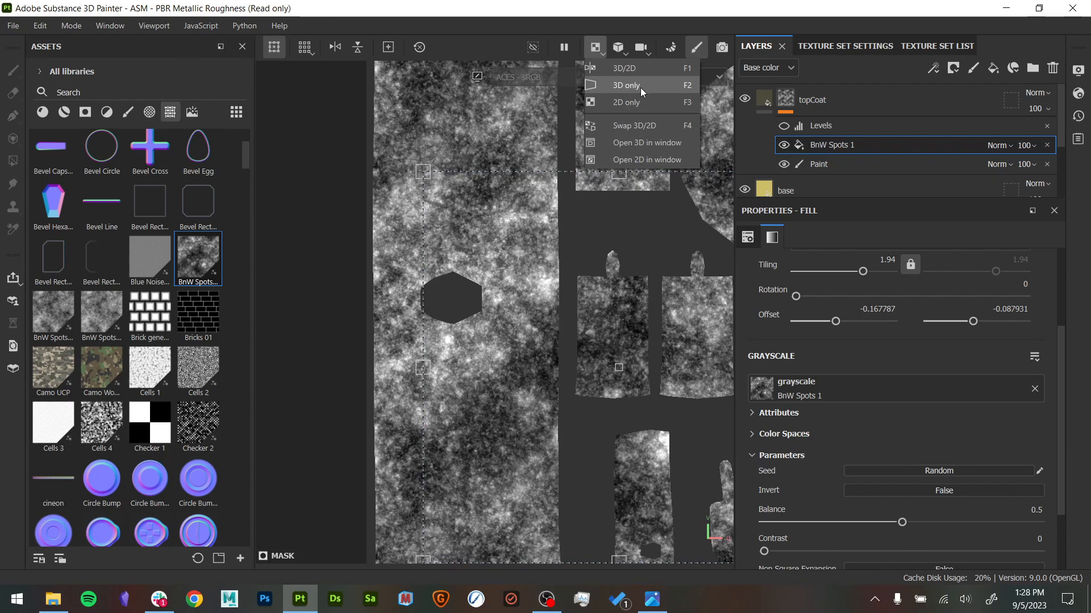
{"action": "left_click", "coordinate": [627, 86]}
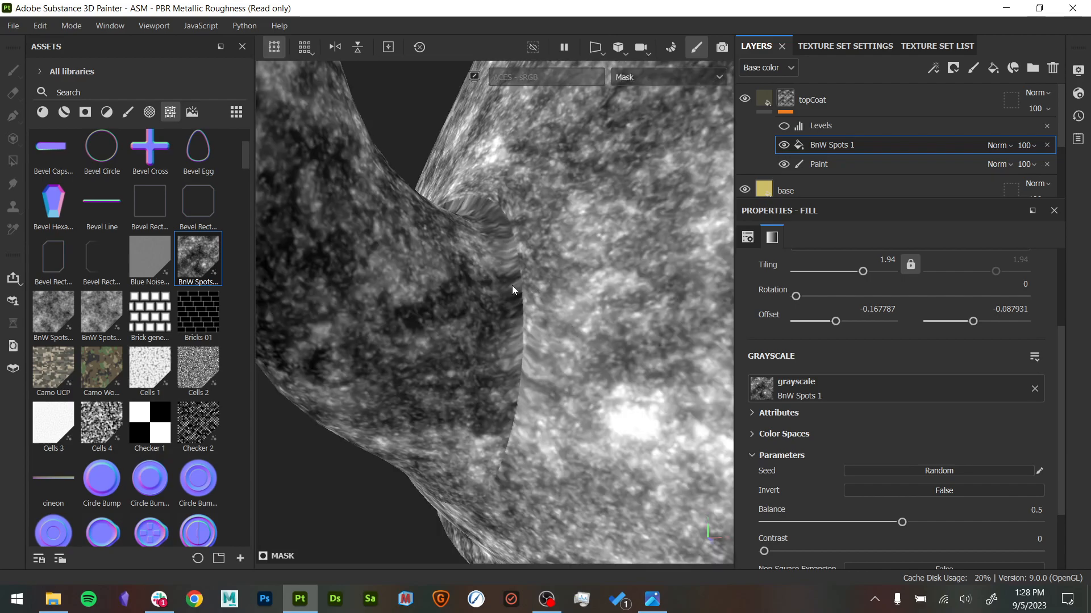
{"action": "right_click_drag", "start_coordinate": [591, 306], "coordinate": [511, 318], "text": "alt"}
{"action": "left_click_drag", "start_coordinate": [512, 318], "coordinate": [438, 353], "text": "alt"}
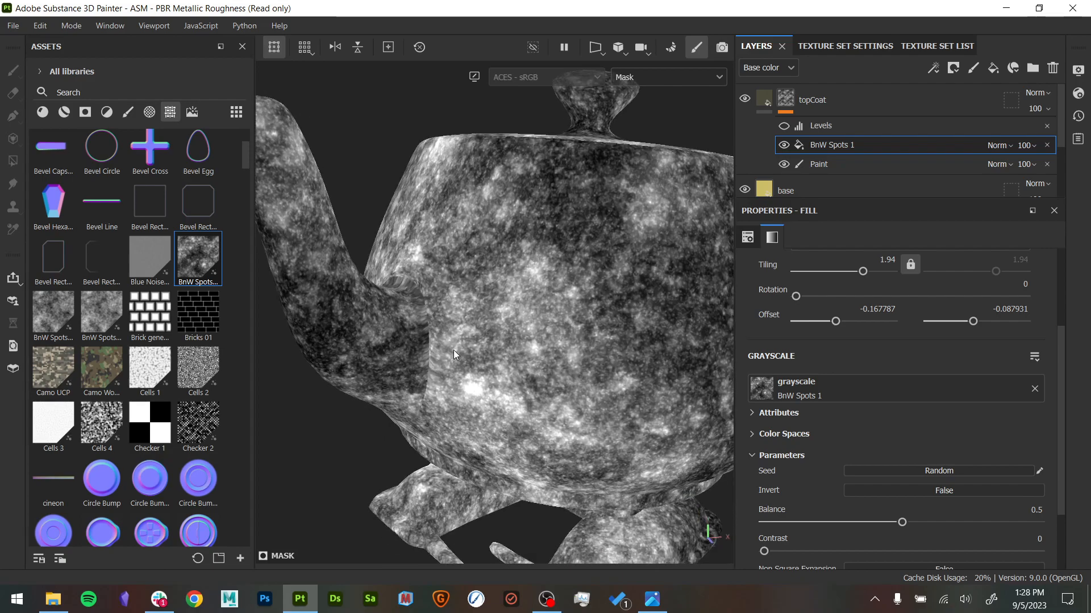
{"action": "left_click_drag", "start_coordinate": [483, 336], "coordinate": [575, 343], "text": "alt"}
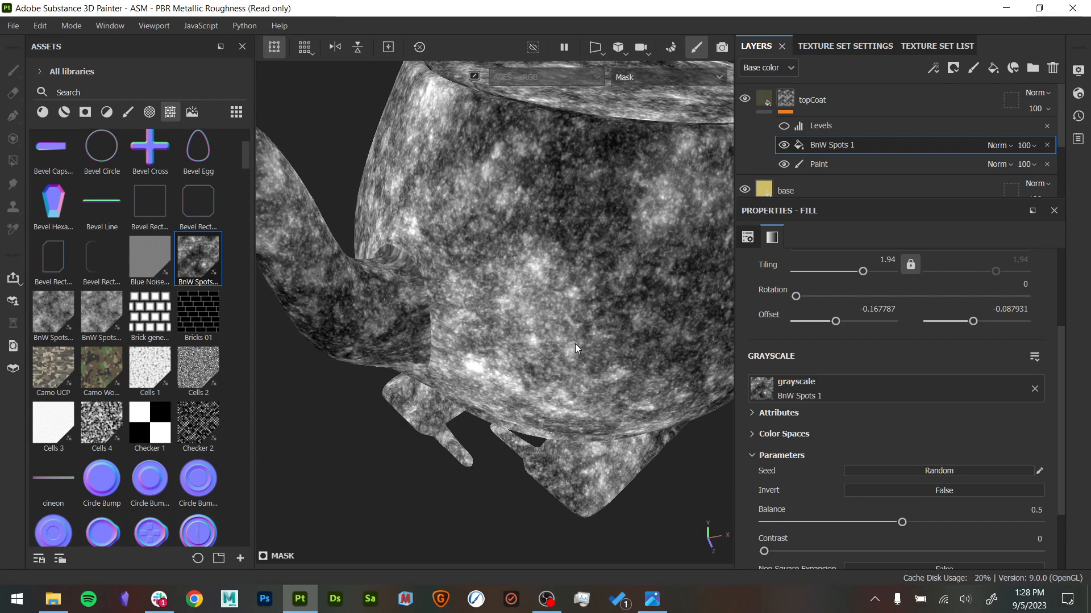
{"action": "left_click_drag", "start_coordinate": [631, 314], "coordinate": [560, 304], "text": "alt"}
- Change the BnW Spots 1 fill's projection to Tri-planar projection
{"action": "scroll", "coordinate": [864, 341], "scroll_direction": "up", "scroll_amount": 3}
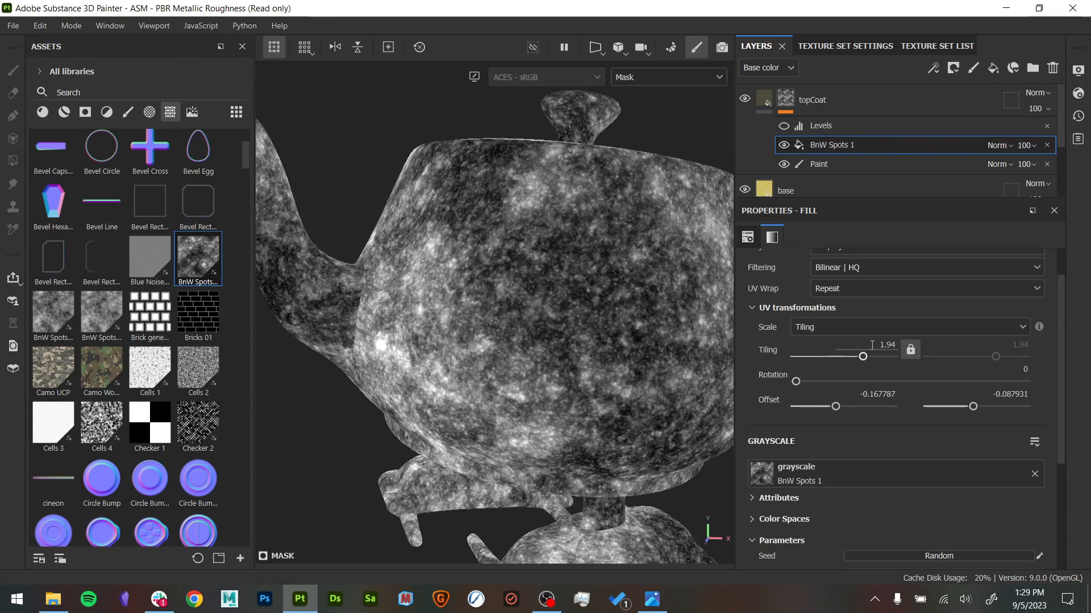
{"action": "scroll", "coordinate": [866, 324], "scroll_direction": "up", "scroll_amount": 2}
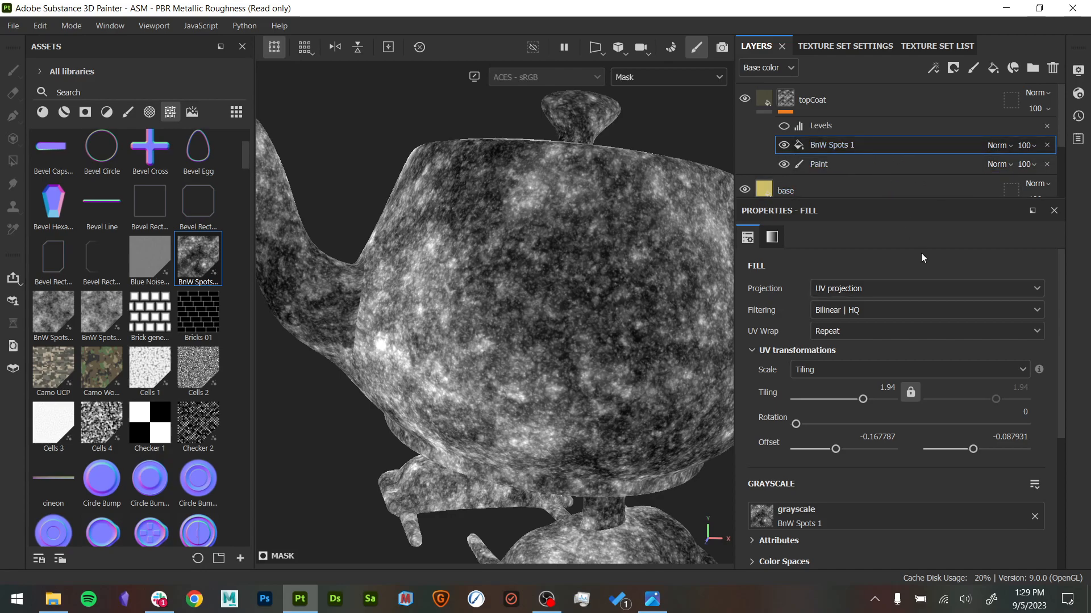
{"action": "left_click", "coordinate": [867, 291]}
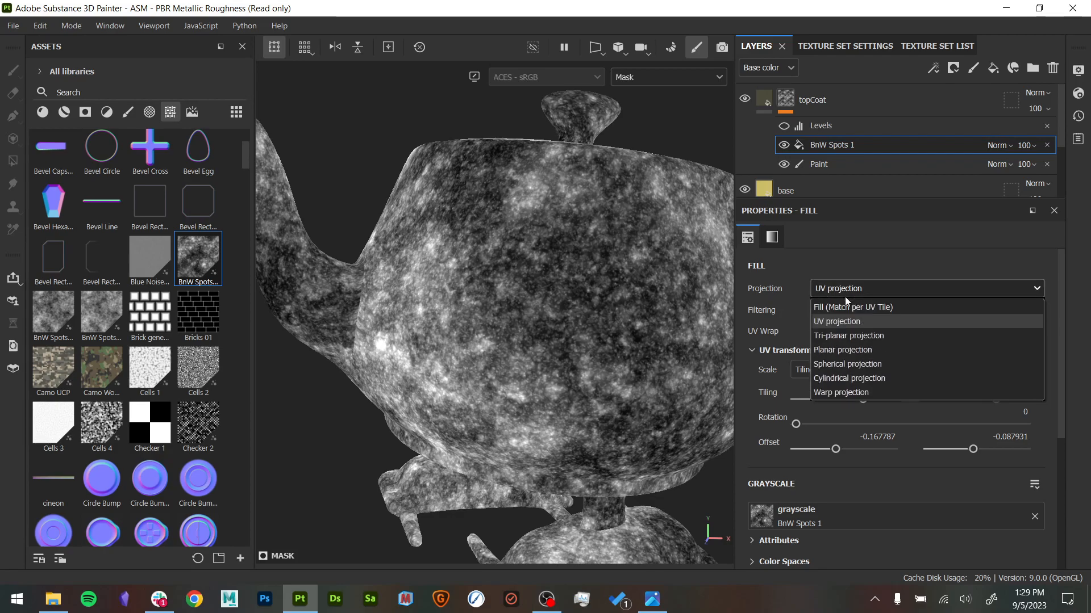
{"action": "left_click", "coordinate": [844, 336]}
- Examine how the tri-planar pattern flows across the spout joint, lower body and feet
{"action": "left_click_drag", "start_coordinate": [588, 325], "coordinate": [548, 336], "text": "alt"}
{"action": "right_click_drag", "start_coordinate": [548, 336], "coordinate": [653, 409], "text": "alt"}
{"action": "left_click_drag", "start_coordinate": [653, 409], "coordinate": [593, 328], "text": "alt"}
{"action": "left_click_drag", "start_coordinate": [556, 368], "coordinate": [714, 282], "text": "alt"}
{"action": "right_click_drag", "start_coordinate": [714, 282], "coordinate": [813, 346], "text": "alt"}
{"action": "middle_click_drag", "start_coordinate": [545, 309], "coordinate": [593, 410], "text": "alt"}
{"action": "left_click_drag", "start_coordinate": [593, 410], "coordinate": [435, 377], "text": "alt"}
{"action": "right_click_drag", "start_coordinate": [436, 377], "coordinate": [506, 448], "text": "alt"}
{"action": "left_click_drag", "start_coordinate": [506, 448], "coordinate": [357, 359], "text": "alt"}
{"action": "middle_click_drag", "start_coordinate": [358, 359], "coordinate": [394, 243], "text": "alt"}
{"action": "left_click_drag", "start_coordinate": [394, 243], "coordinate": [455, 319], "text": "alt"}
{"action": "middle_click_drag", "start_coordinate": [455, 318], "coordinate": [475, 319], "text": "alt"}
{"action": "middle_click_drag", "start_coordinate": [669, 309], "coordinate": [596, 381], "text": "alt"}
{"action": "right_click_drag", "start_coordinate": [665, 300], "coordinate": [280, 304], "text": "alt"}
{"action": "left_click_drag", "start_coordinate": [455, 318], "coordinate": [541, 295], "text": "alt"}
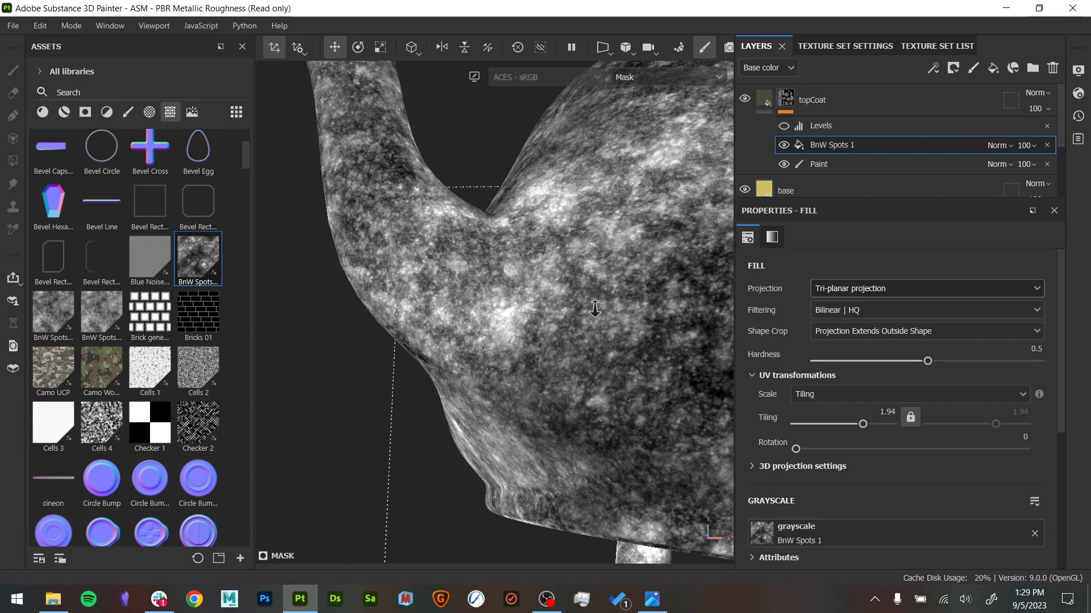
{"action": "right_click_drag", "start_coordinate": [596, 311], "coordinate": [462, 246], "text": "alt"}
{"action": "middle_click_drag", "start_coordinate": [463, 245], "coordinate": [407, 226], "text": "alt"}
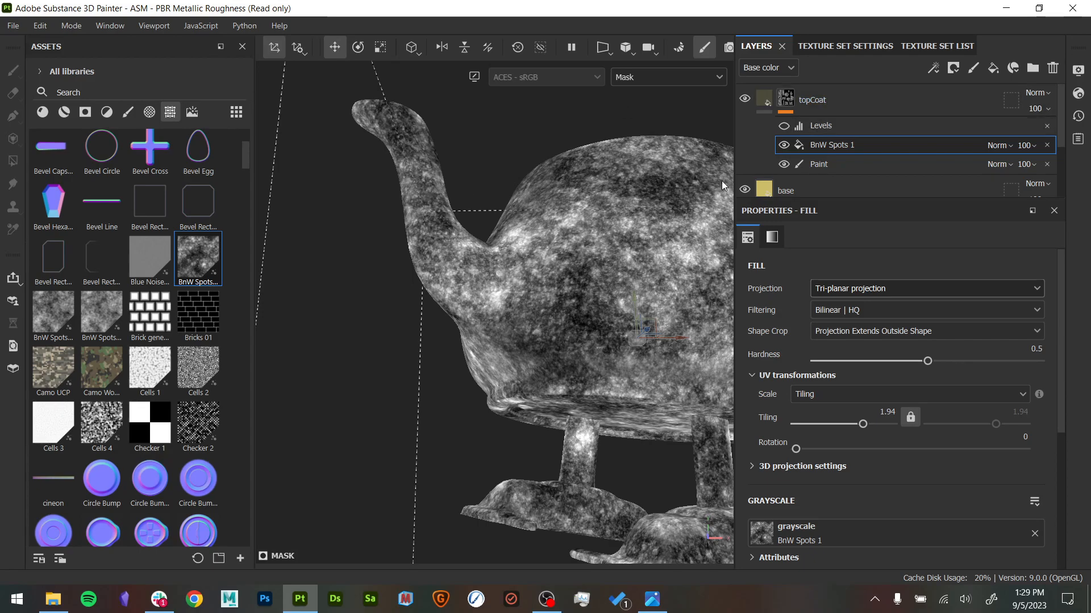
- Examine the tri-planar pattern across the teapot's body, lid and knob from several angles
{"action": "left_click_drag", "start_coordinate": [644, 198], "coordinate": [663, 233], "text": "alt"}
{"action": "middle_click_drag", "start_coordinate": [663, 234], "coordinate": [567, 278], "text": "alt"}
{"action": "left_click_drag", "start_coordinate": [567, 278], "coordinate": [565, 263], "text": "alt"}
{"action": "right_click_drag", "start_coordinate": [565, 263], "coordinate": [540, 360], "text": "alt"}
{"action": "mouse_move", "coordinate": [541, 360]}
{"action": "left_mouse_down", "text": "alt"}
{"action": "mouse_move", "coordinate": [531, 227]}
{"action": "mouse_move", "coordinate": [525, 348]}
{"action": "left_mouse_up", "text": "alt"}
{"action": "middle_click_drag", "start_coordinate": [525, 348], "coordinate": [455, 337], "text": "alt"}
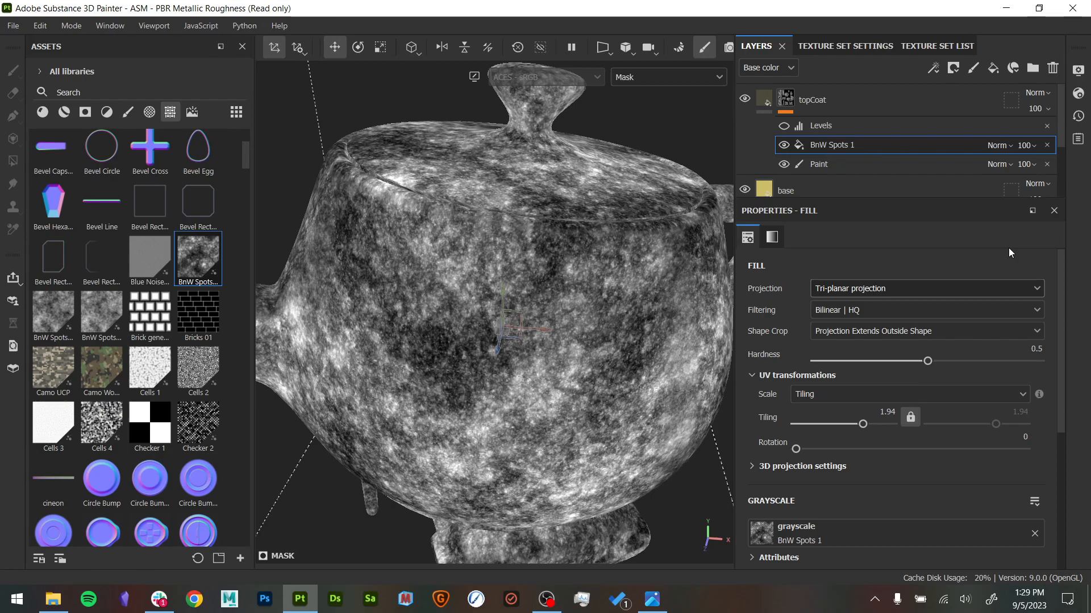
{"action": "left_click_drag", "start_coordinate": [419, 350], "coordinate": [501, 372], "text": "alt"}
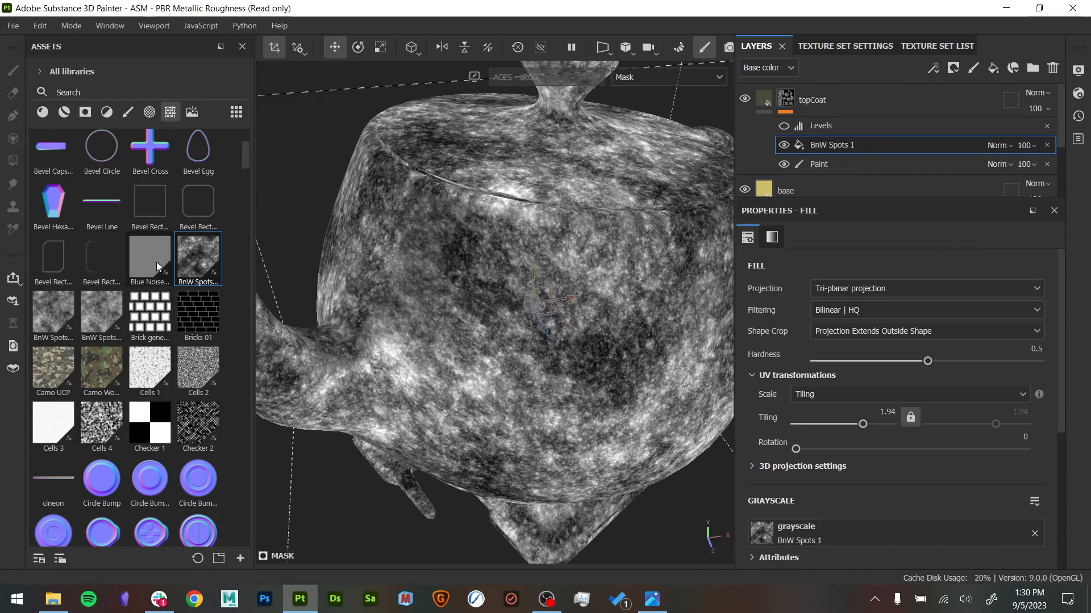
{"action": "mouse_move", "coordinate": [157, 265]}
{"action": "left_click_drag", "start_coordinate": [567, 256], "coordinate": [174, 361], "text": "alt"}
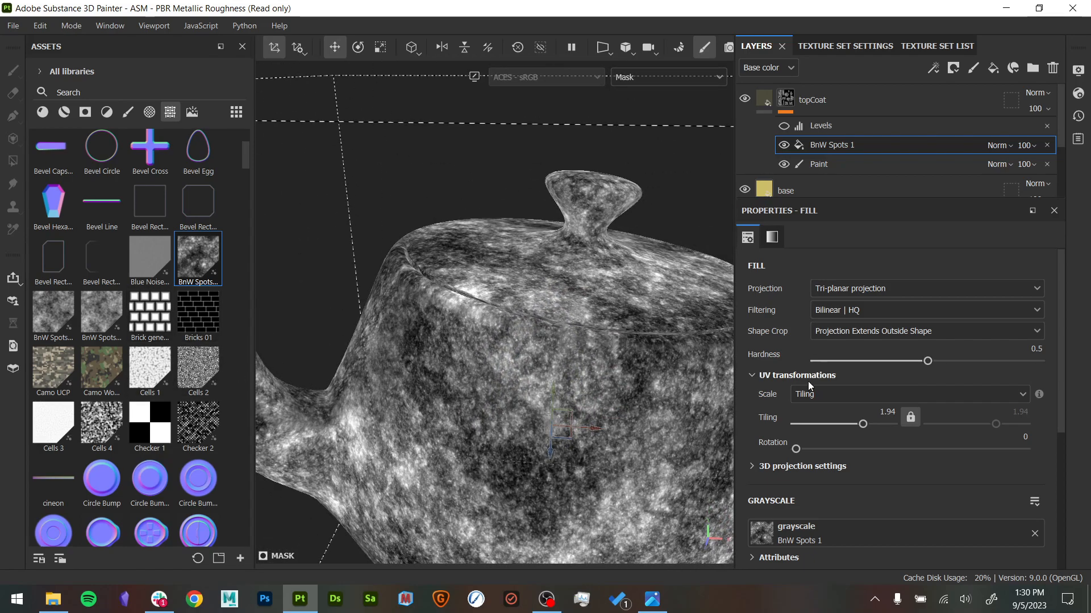
- Replace the mask fill's BnW Spots 1 texture with Gradient Weave and set its tiling to 7.99
{"action": "scroll", "coordinate": [182, 319], "scroll_direction": "down", "scroll_amount": 10}
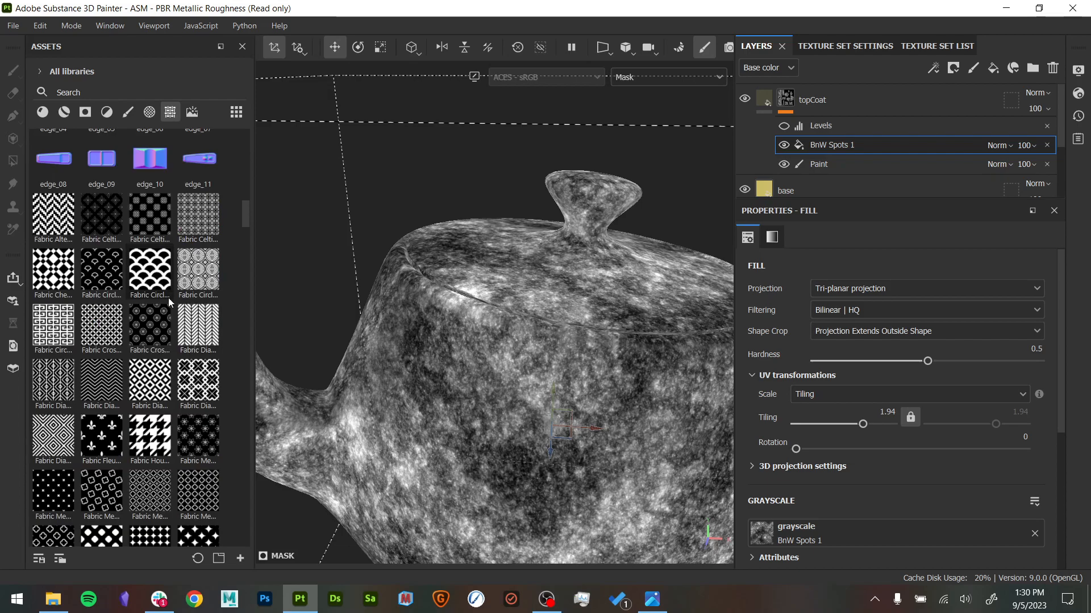
{"action": "scroll", "coordinate": [176, 318], "scroll_direction": "down", "scroll_amount": 2}
{"action": "scroll", "coordinate": [193, 353], "scroll_direction": "down", "scroll_amount": 5}
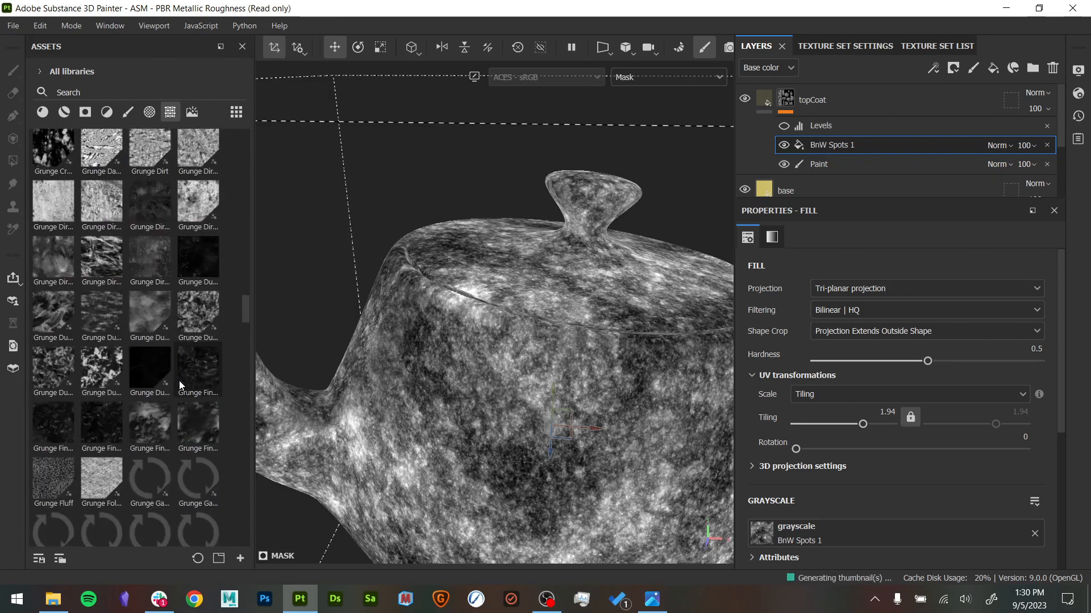
{"action": "left_click_drag", "start_coordinate": [97, 347], "coordinate": [843, 530]}
{"action": "scroll", "coordinate": [554, 459], "scroll_direction": "down", "scroll_amount": 3}
{"action": "left_click_drag", "start_coordinate": [496, 407], "coordinate": [507, 358], "text": "alt"}
{"action": "middle_click_drag", "start_coordinate": [508, 359], "coordinate": [482, 213], "text": "alt"}
{"action": "left_click_drag", "start_coordinate": [867, 427], "coordinate": [878, 426]}
- Replace the mask fill's Gradient Weave texture with Bricks 01
{"action": "scroll", "coordinate": [107, 363], "scroll_direction": "up", "scroll_amount": 5}
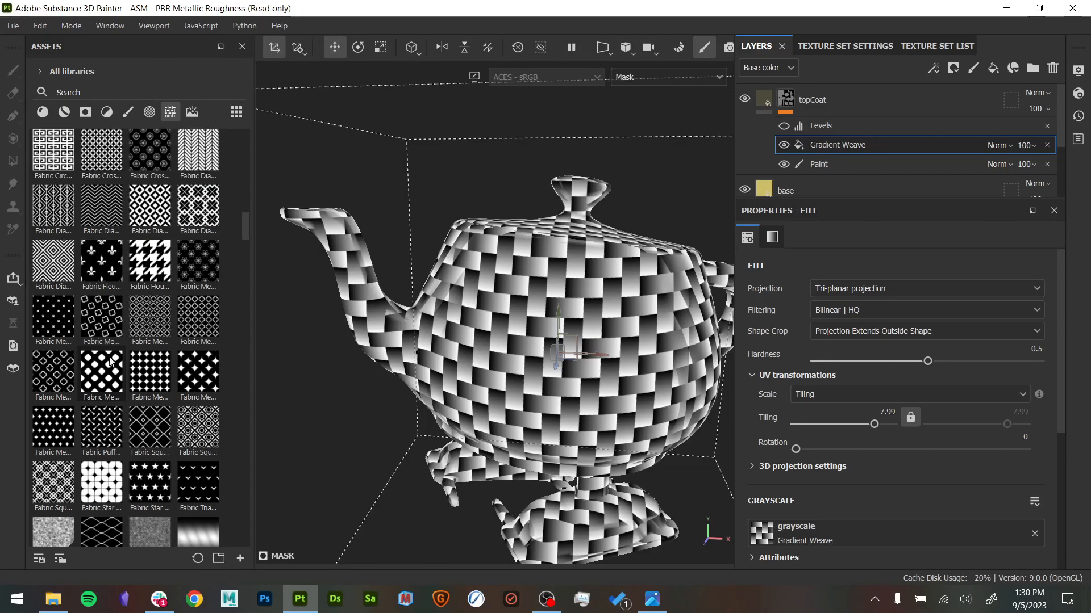
{"action": "scroll", "coordinate": [142, 335], "scroll_direction": "up", "scroll_amount": 5}
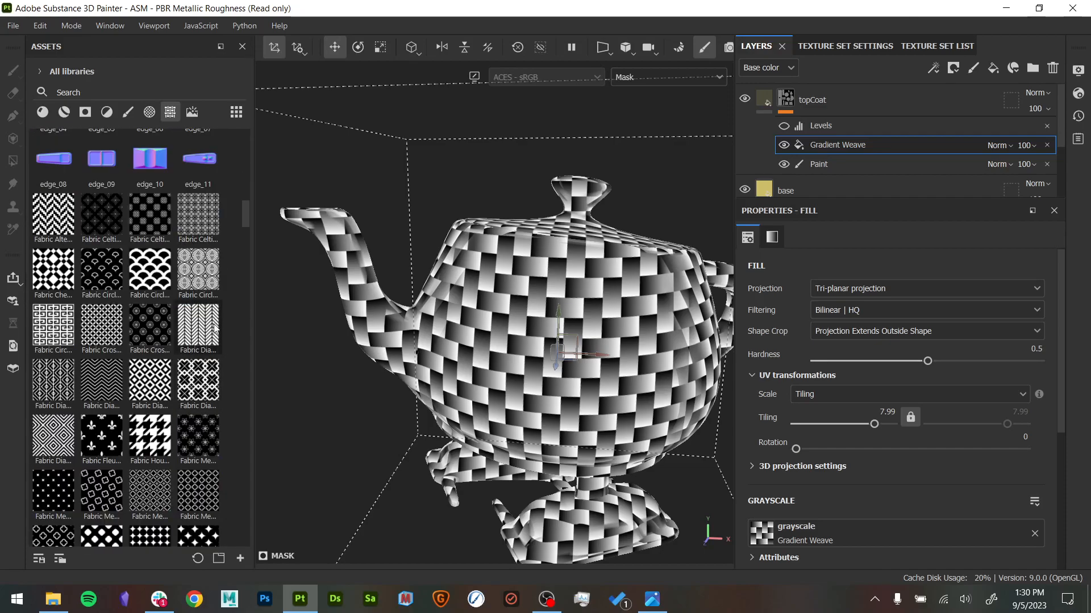
{"action": "scroll", "coordinate": [155, 298], "scroll_direction": "up", "scroll_amount": 10}
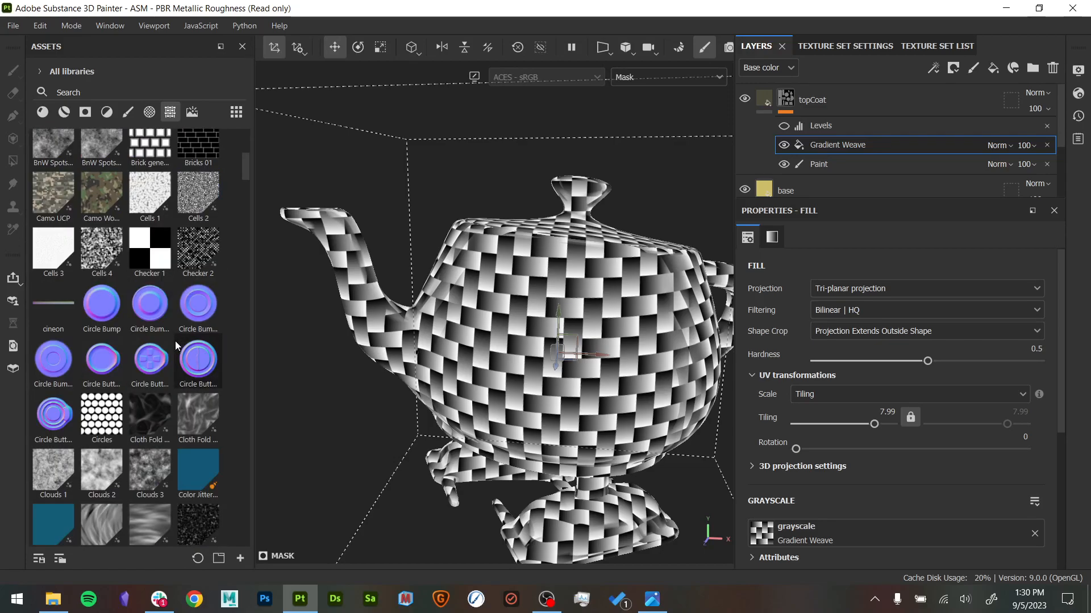
{"action": "left_click_drag", "start_coordinate": [205, 304], "coordinate": [881, 542]}
{"action": "scroll", "coordinate": [656, 481], "scroll_direction": "up", "scroll_amount": 8}
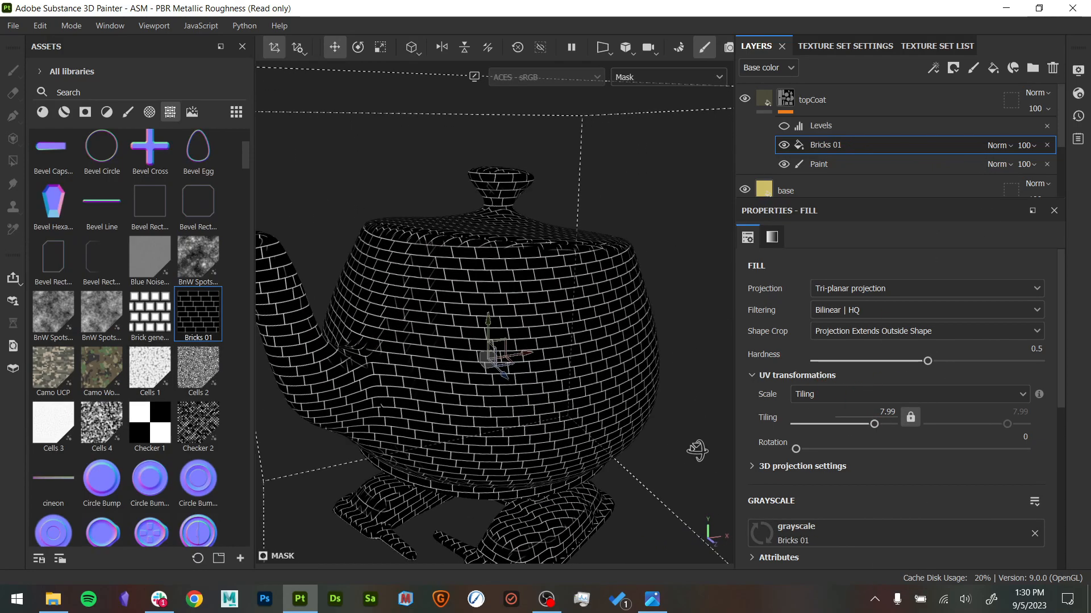
- Examine how the tri-planar brick pattern blends across the teapot's body, lid and handle joints
{"action": "left_click_drag", "start_coordinate": [682, 404], "coordinate": [507, 408], "text": "alt"}
{"action": "left_click_drag", "start_coordinate": [603, 386], "coordinate": [377, 241], "text": "alt"}
{"action": "right_click_drag", "start_coordinate": [377, 240], "coordinate": [471, 358], "text": "alt"}
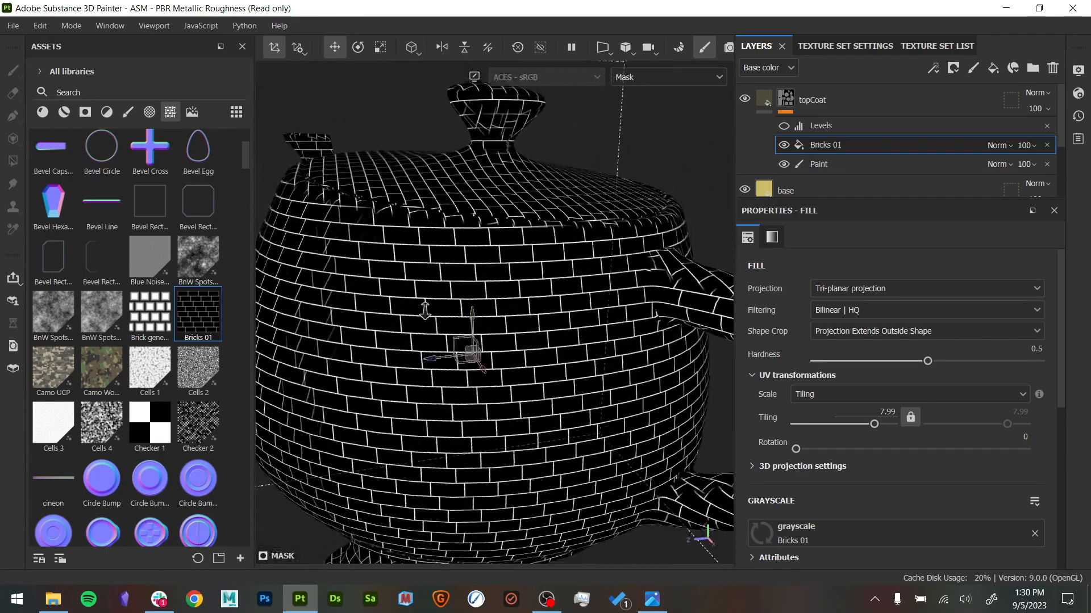
{"action": "left_click_drag", "start_coordinate": [470, 357], "coordinate": [450, 321], "text": "alt"}
{"action": "right_click_drag", "start_coordinate": [450, 322], "coordinate": [637, 261], "text": "alt"}
{"action": "middle_click_drag", "start_coordinate": [638, 261], "coordinate": [599, 306], "text": "alt"}
{"action": "left_click_drag", "start_coordinate": [600, 306], "coordinate": [259, 318], "text": "alt"}
{"action": "middle_click_drag", "start_coordinate": [258, 318], "coordinate": [336, 365], "text": "alt"}
{"action": "right_click_drag", "start_coordinate": [336, 365], "coordinate": [341, 517], "text": "alt"}
{"action": "left_click_drag", "start_coordinate": [590, 334], "coordinate": [597, 363], "text": "alt"}
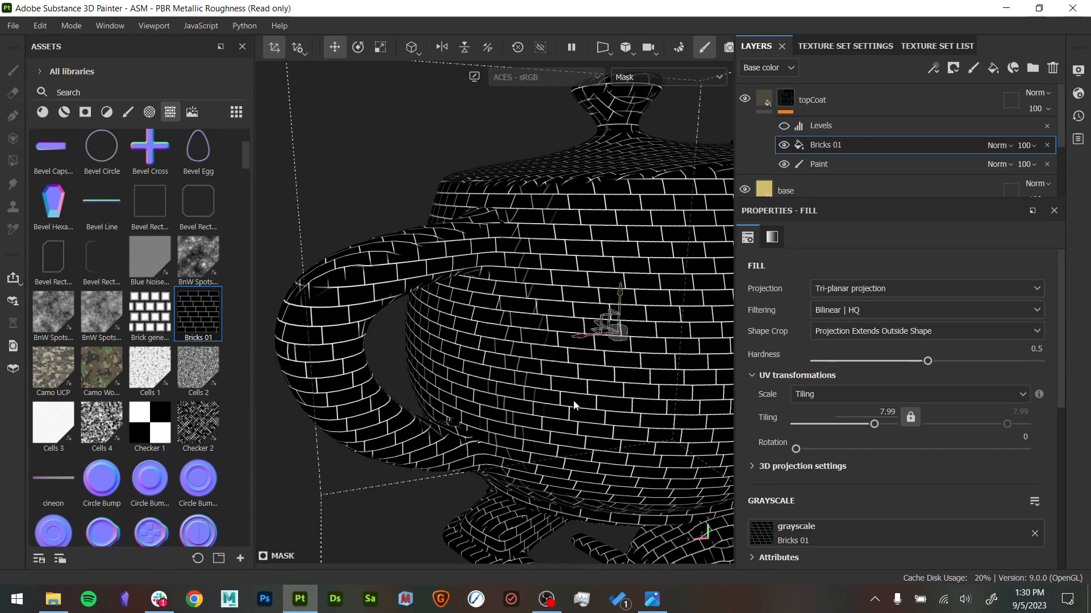
- Raise the brick fill's tri-planar hardness to 1 and check the seams around the handle
{"action": "right_click_drag", "start_coordinate": [416, 274], "coordinate": [702, 370], "text": "alt"}
{"action": "left_click_drag", "start_coordinate": [922, 367], "coordinate": [1073, 370]}
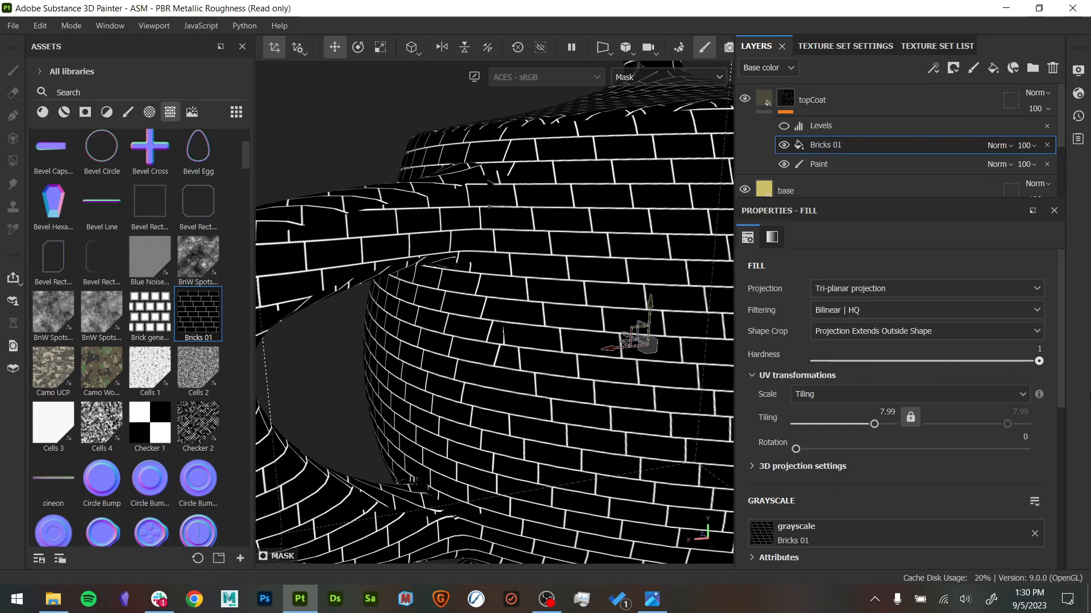
{"action": "right_click_drag", "start_coordinate": [527, 378], "coordinate": [436, 380], "text": "alt"}
{"action": "left_click_drag", "start_coordinate": [435, 380], "coordinate": [385, 384], "text": "alt"}
{"action": "middle_click_drag", "start_coordinate": [384, 385], "coordinate": [623, 339], "text": "alt"}
- Change the Bricks 01 fill's projection to Cylindrical projection
{"action": "left_click", "coordinate": [858, 288]}
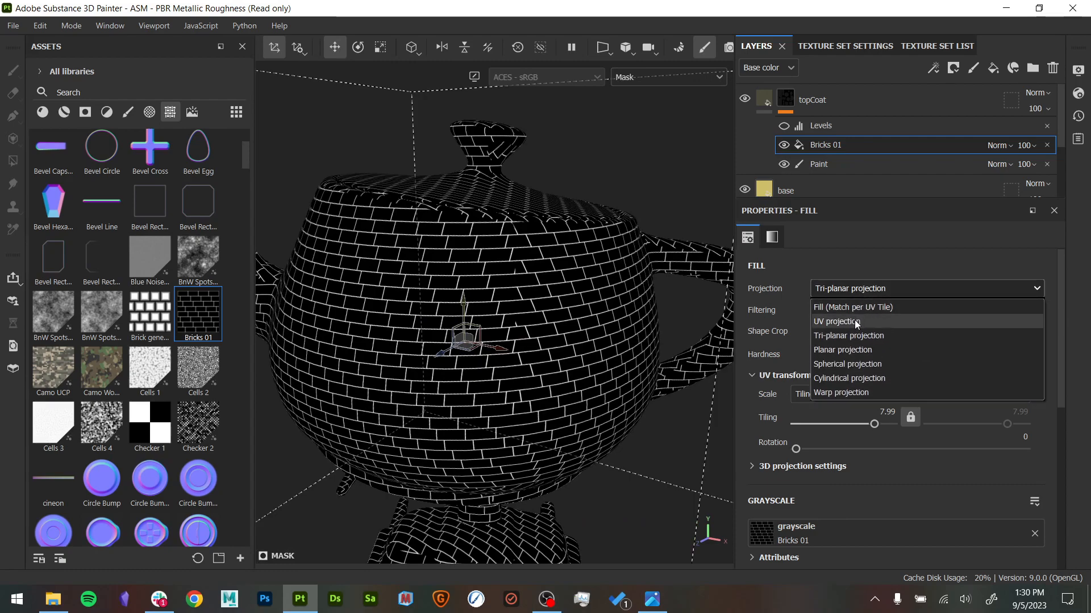
{"action": "left_click", "coordinate": [868, 380]}
{"action": "middle_click_drag", "start_coordinate": [519, 426], "coordinate": [657, 418], "text": "alt"}
{"action": "left_click_drag", "start_coordinate": [658, 419], "coordinate": [704, 465], "text": "alt"}
{"action": "middle_click_drag", "start_coordinate": [705, 466], "coordinate": [632, 479], "text": "alt"}
- Examine how the cylindrically projected bricks wrap around the teapot's body, lid, knob and spout
{"action": "left_click_drag", "start_coordinate": [366, 272], "coordinate": [575, 275], "text": "alt"}
{"action": "middle_click_drag", "start_coordinate": [574, 275], "coordinate": [350, 305], "text": "alt"}
{"action": "left_click_drag", "start_coordinate": [349, 305], "coordinate": [397, 242], "text": "alt"}
{"action": "middle_click_drag", "start_coordinate": [398, 241], "coordinate": [401, 122], "text": "alt"}
{"action": "left_click_drag", "start_coordinate": [401, 122], "coordinate": [448, 301], "text": "alt"}
{"action": "middle_click_drag", "start_coordinate": [448, 301], "coordinate": [534, 460], "text": "alt"}
{"action": "right_click_drag", "start_coordinate": [533, 460], "coordinate": [240, 408], "text": "alt"}
{"action": "left_click_drag", "start_coordinate": [240, 408], "coordinate": [406, 340], "text": "alt"}
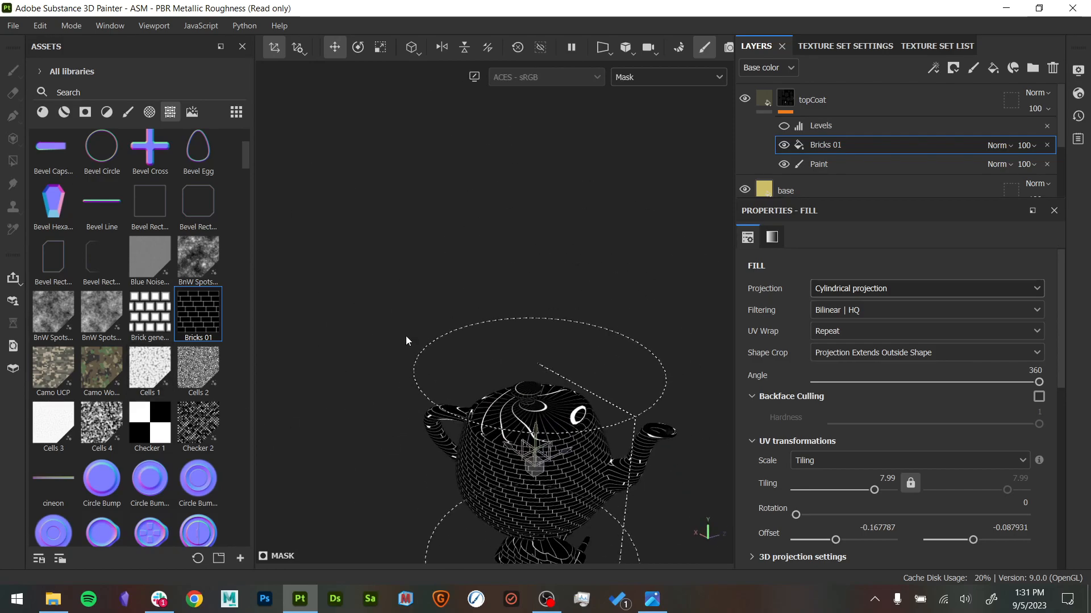
{"action": "left_click_drag", "start_coordinate": [405, 336], "coordinate": [435, 357], "text": "alt"}
{"action": "right_click_drag", "start_coordinate": [434, 356], "coordinate": [590, 460], "text": "alt"}
{"action": "middle_click_drag", "start_coordinate": [591, 460], "coordinate": [602, 363], "text": "alt"}
{"action": "left_click_drag", "start_coordinate": [602, 363], "coordinate": [495, 344], "text": "alt"}
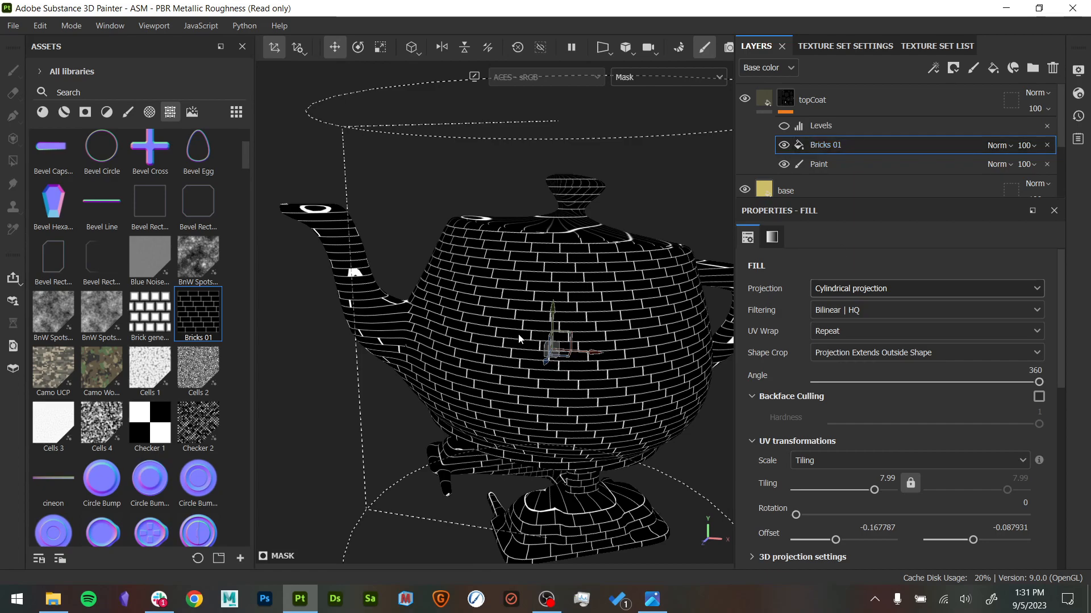
- Switch the Bricks 01 fill back to Tri-planar projection
{"action": "left_click", "coordinate": [889, 290]}
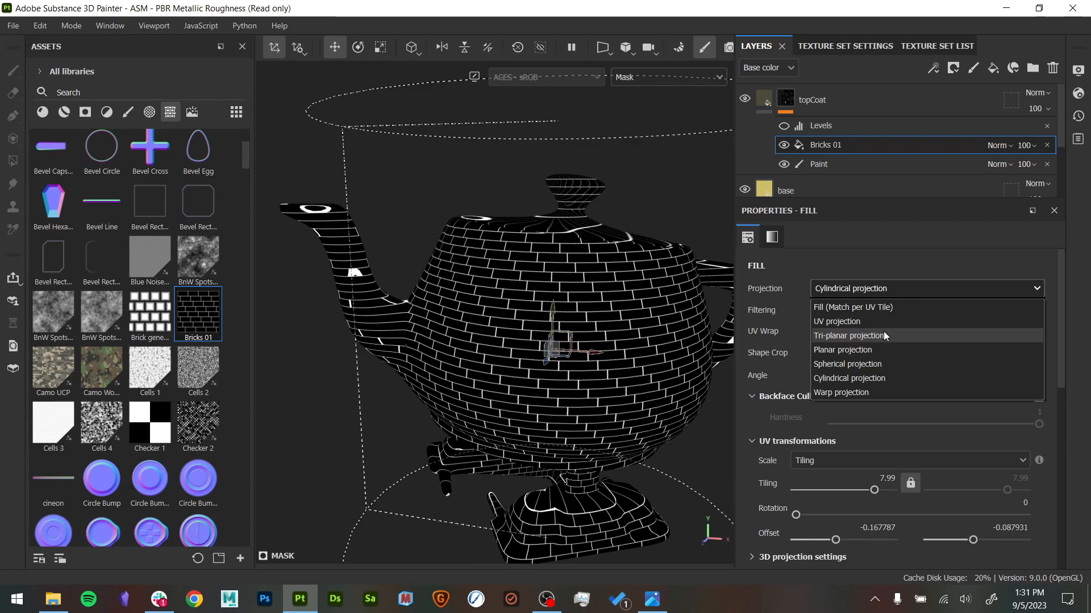
{"action": "left_click", "coordinate": [884, 336]}
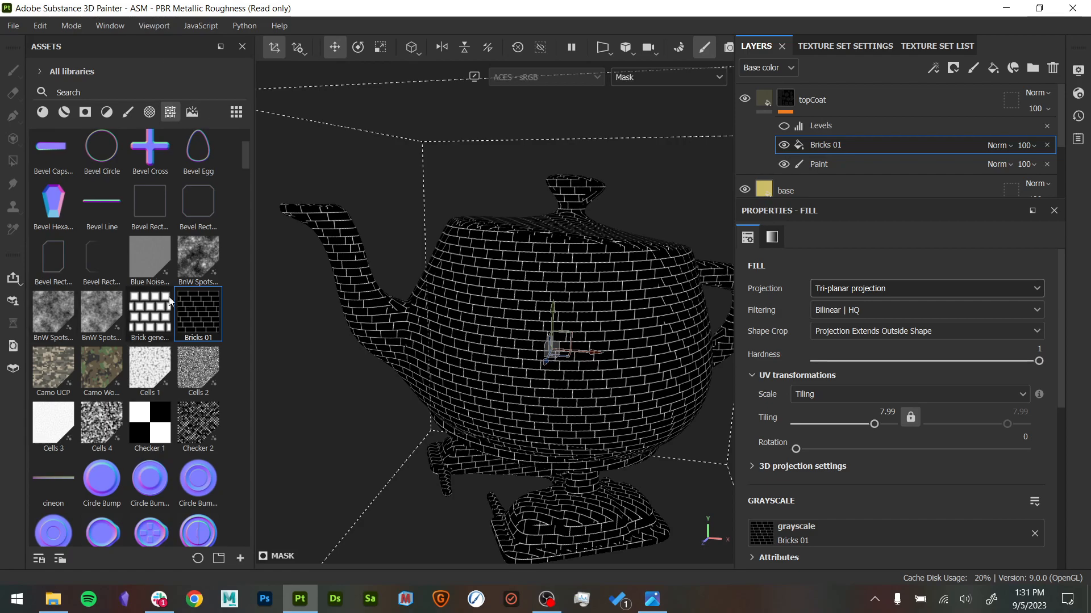
{"action": "scroll", "coordinate": [189, 332], "scroll_direction": "up", "scroll_amount": 3}
- Delete the topCoat and base layers together
{"action": "left_click", "coordinate": [768, 106]}
{"action": "left_click", "coordinate": [835, 113]}
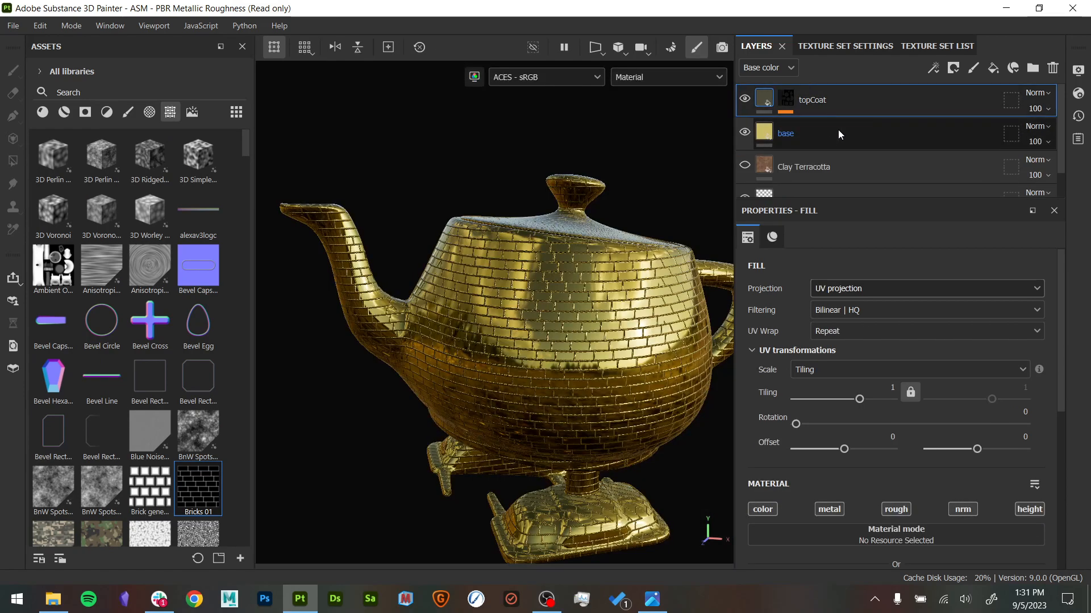
{"action": "left_click", "coordinate": [838, 130], "text": "ctrl"}
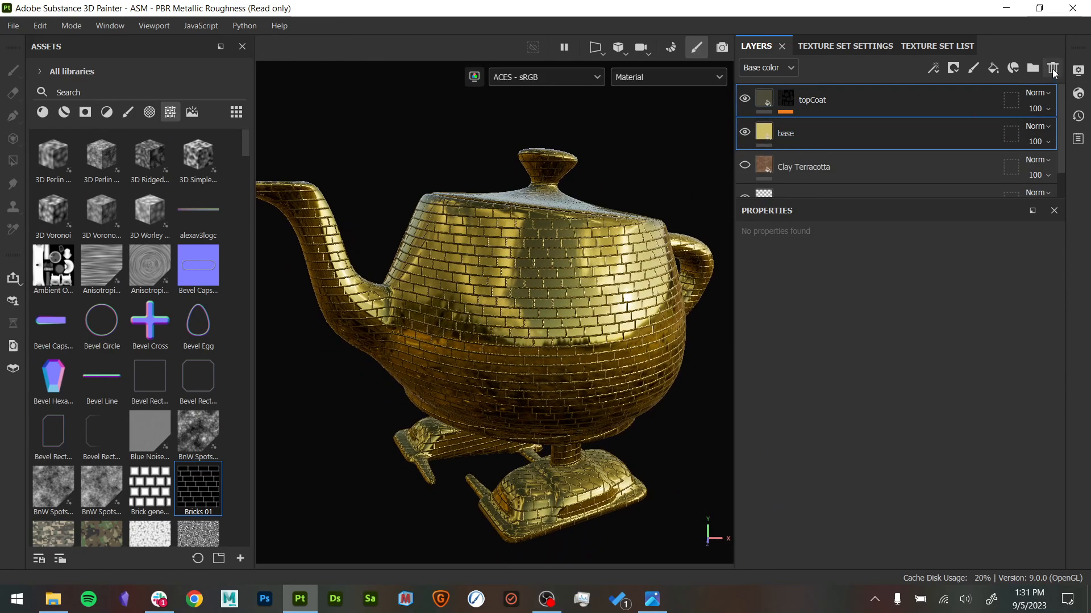
{"action": "left_click", "coordinate": [1053, 67]}
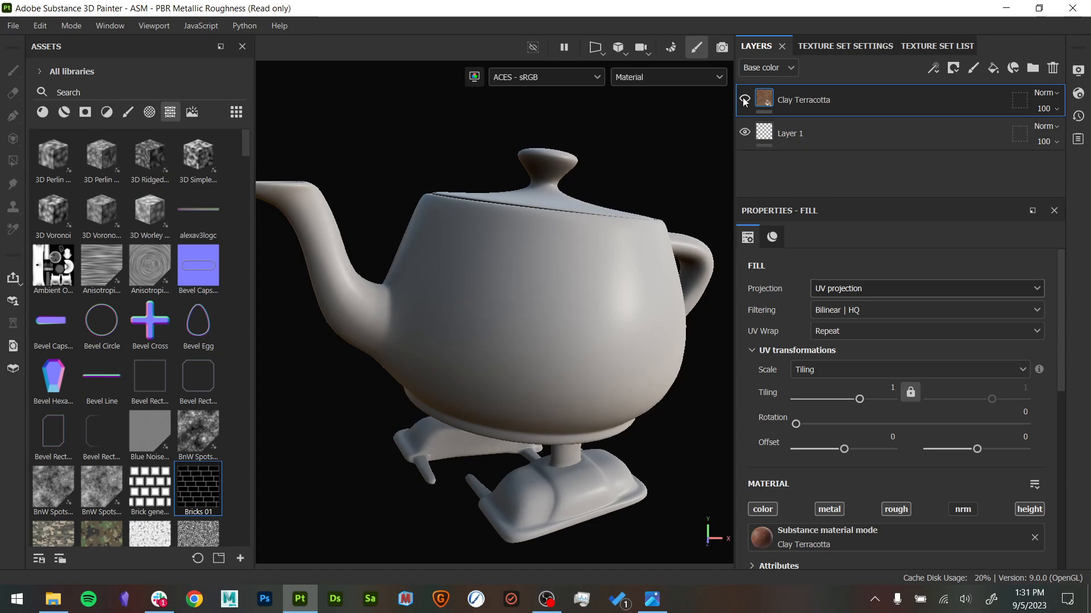
- Delete the empty Layer 1 and make the Clay Terracotta layer visible
{"action": "left_click", "coordinate": [789, 136]}
{"action": "left_click", "coordinate": [1052, 68]}
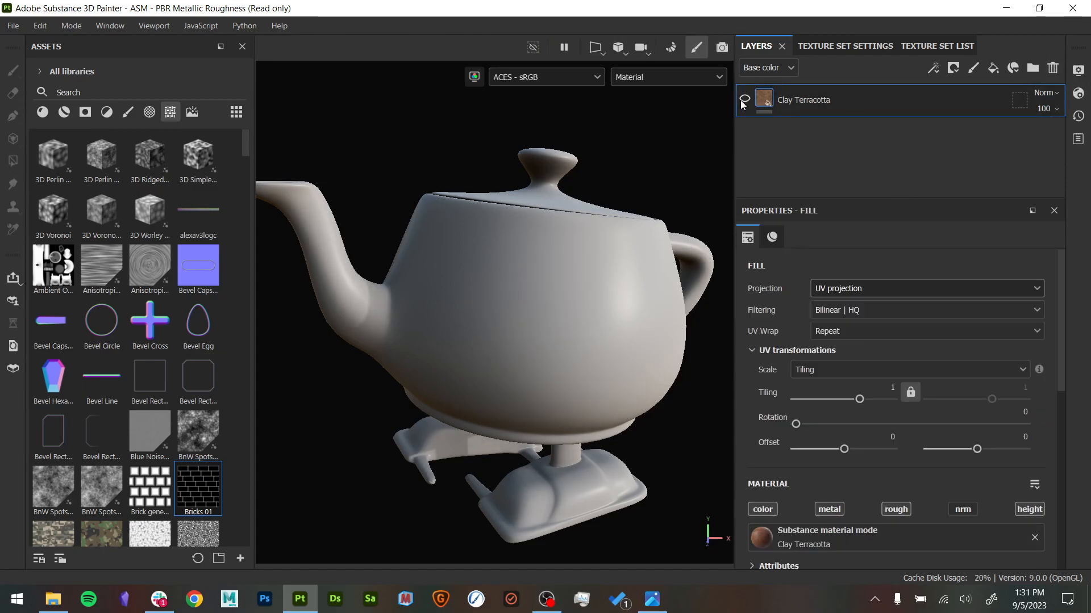
{"action": "left_click", "coordinate": [745, 100]}
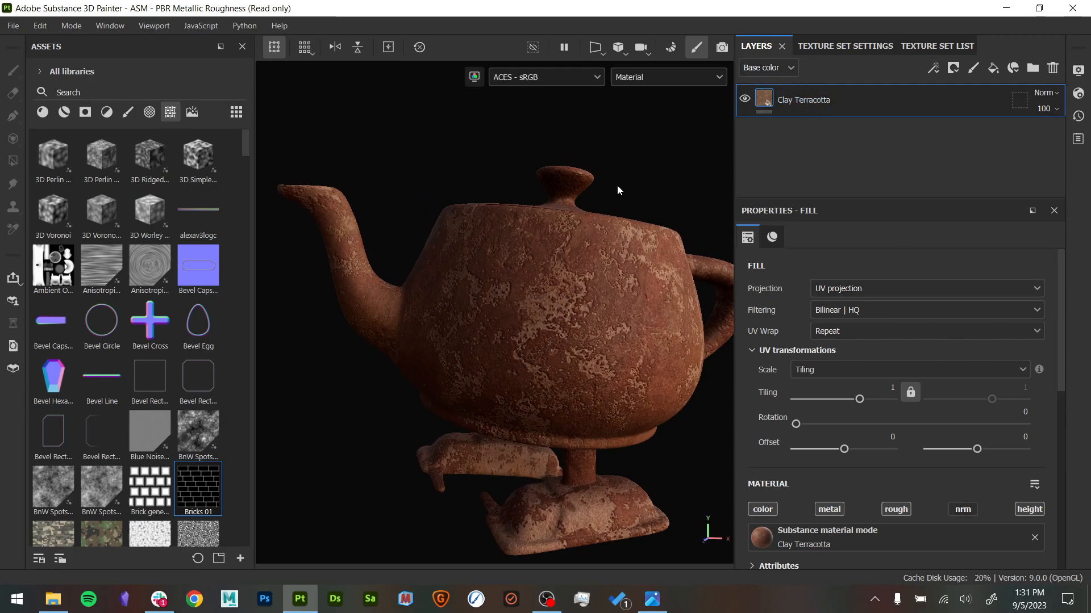
- Add a new fill layer above Clay Terracotta and hide it
{"action": "middle_click_drag", "start_coordinate": [624, 194], "coordinate": [590, 165], "text": "alt"}
{"action": "left_click_drag", "start_coordinate": [591, 166], "coordinate": [575, 159], "text": "alt"}
{"action": "mouse_move", "coordinate": [617, 167]}
{"action": "right_mouse_down", "text": "shift"}
{"action": "mouse_move", "coordinate": [589, 163]}
{"action": "mouse_move", "coordinate": [642, 253]}
{"action": "mouse_move", "coordinate": [608, 182]}
{"action": "right_mouse_up", "text": "shift"}
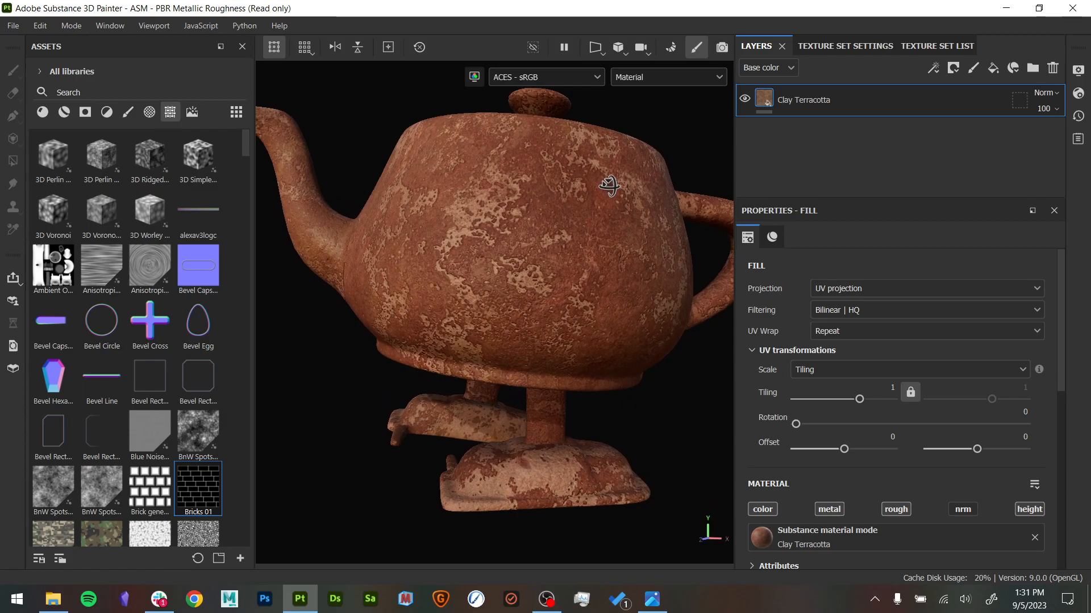
{"action": "left_click", "coordinate": [992, 72]}
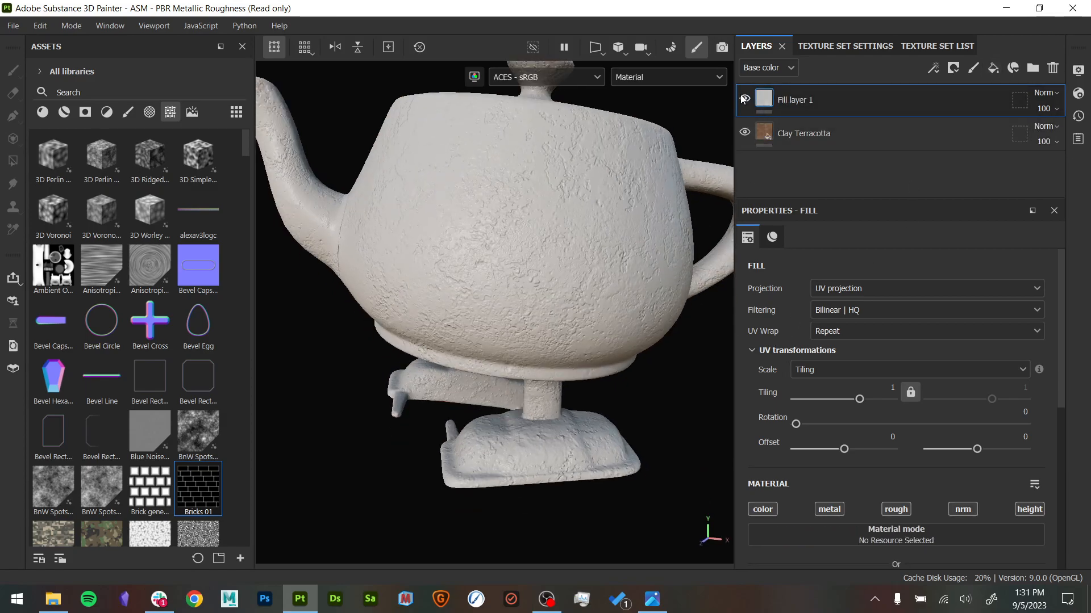
{"action": "left_click", "coordinate": [743, 99]}
- Select the Clay Terracotta layer and switch the layer stack to the Height channel
{"action": "left_click", "coordinate": [869, 132]}
{"action": "scroll", "coordinate": [907, 544], "scroll_direction": "down", "scroll_amount": 3}
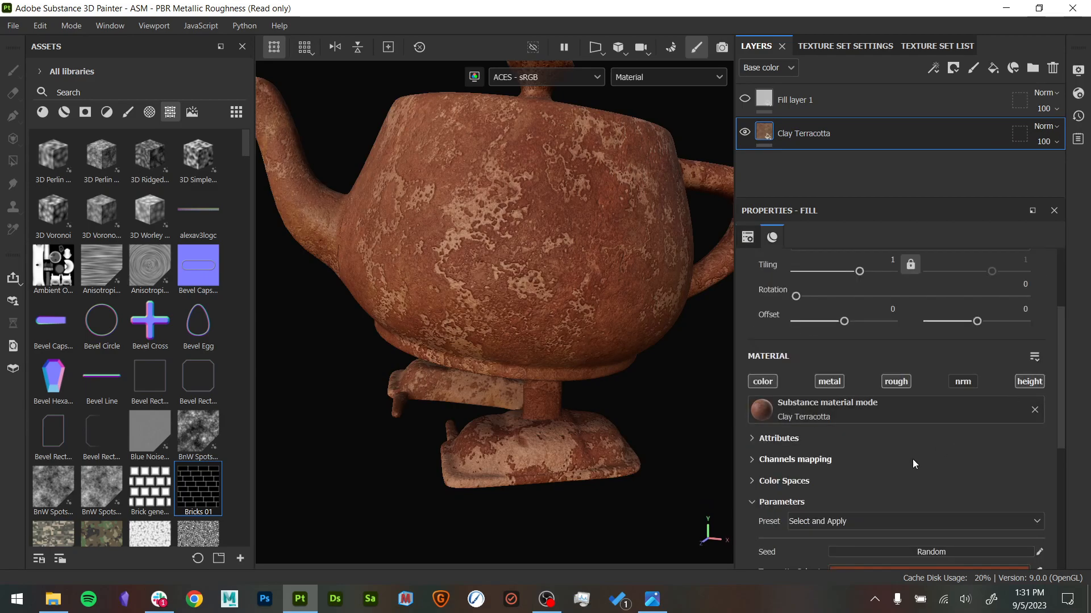
{"action": "scroll", "coordinate": [912, 455], "scroll_direction": "down", "scroll_amount": 1}
{"action": "scroll", "coordinate": [910, 363], "scroll_direction": "up", "scroll_amount": 3}
{"action": "left_click", "coordinate": [776, 70]}
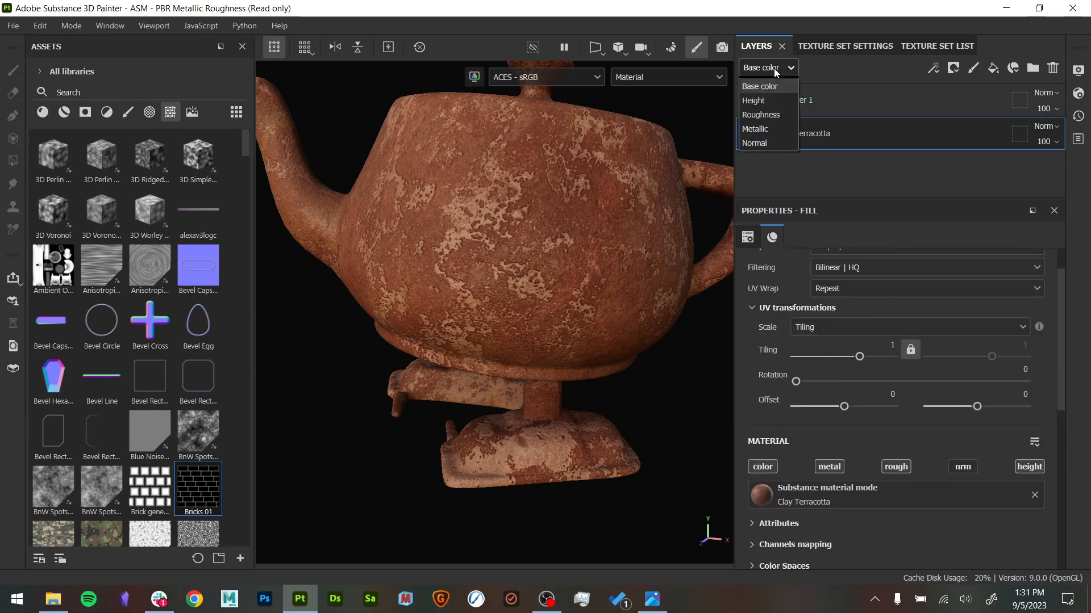
{"action": "left_click", "coordinate": [770, 101]}
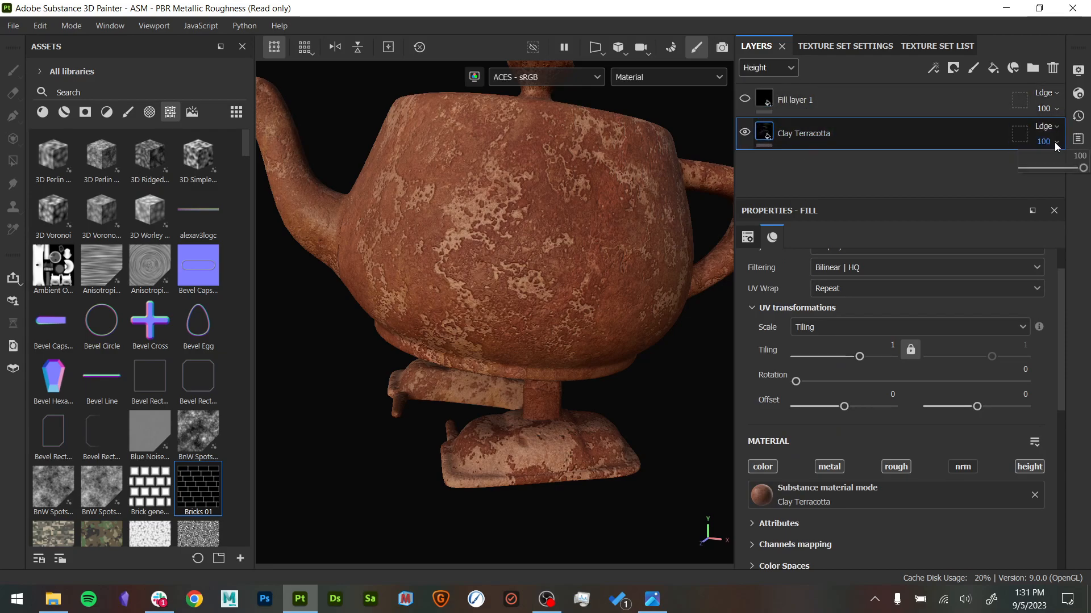
- Lower the Clay Terracotta layer's height opacity to 35 and inspect the surface relief up close
{"action": "left_click_drag", "start_coordinate": [1083, 170], "coordinate": [1065, 169]}
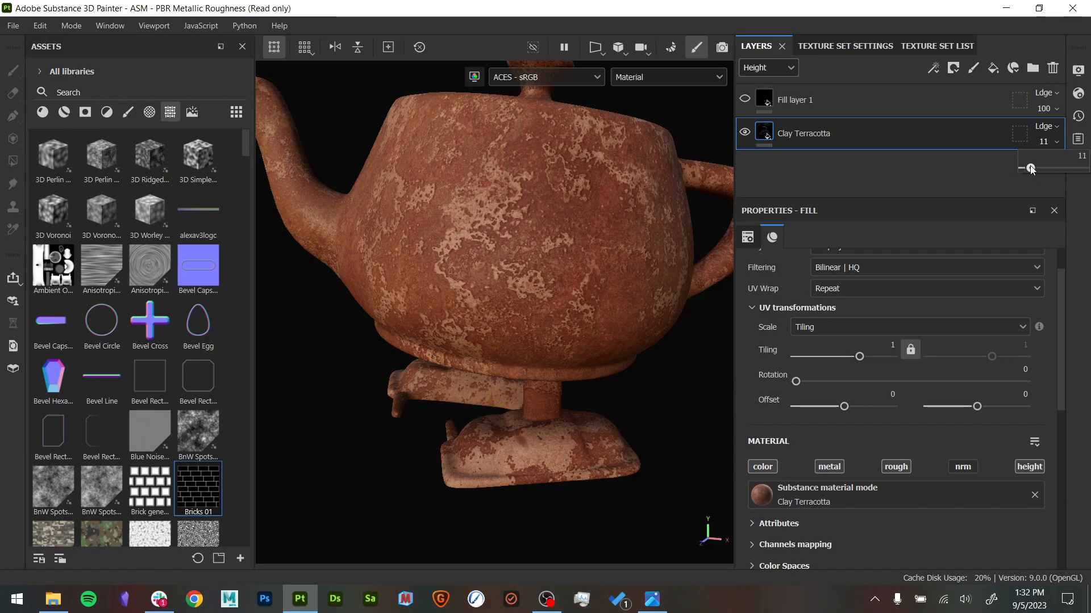
{"action": "left_click_drag", "start_coordinate": [1033, 170], "coordinate": [1044, 168]}
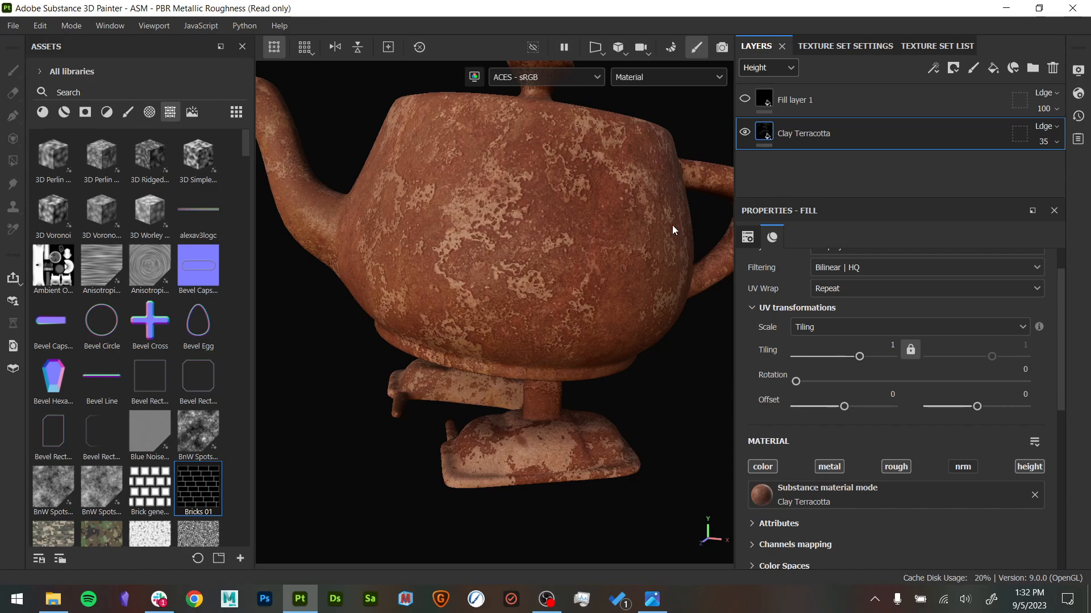
{"action": "right_click_drag", "start_coordinate": [559, 273], "coordinate": [574, 301], "text": "alt"}
{"action": "mouse_move", "coordinate": [575, 302]}
{"action": "left_mouse_down", "text": "alt"}
{"action": "mouse_move", "coordinate": [642, 370]}
{"action": "mouse_move", "coordinate": [584, 302]}
{"action": "left_mouse_up", "text": "alt"}
{"action": "right_click_drag", "start_coordinate": [534, 303], "coordinate": [592, 344], "text": "alt"}
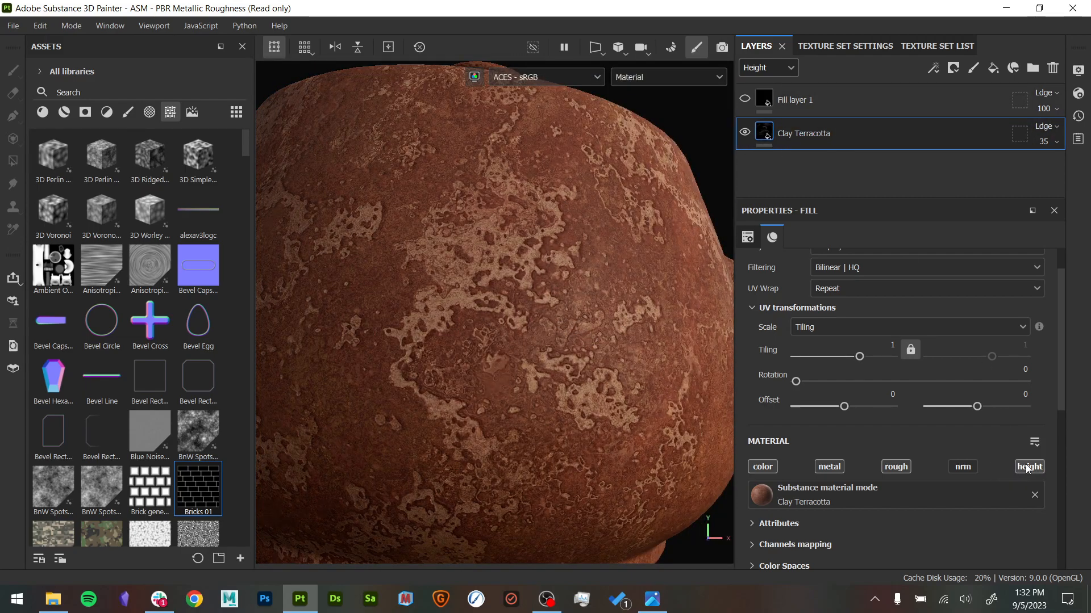
- Reduce the Clay Terracotta layer's height opacity to 10 and check the relief under different angles and lighting
{"action": "left_click", "coordinate": [1051, 142]}
{"action": "left_click_drag", "start_coordinate": [1046, 169], "coordinate": [1032, 168]}
{"action": "right_click_drag", "start_coordinate": [658, 317], "coordinate": [695, 355], "text": "shift"}
{"action": "left_click_drag", "start_coordinate": [670, 341], "coordinate": [582, 312], "text": "alt"}
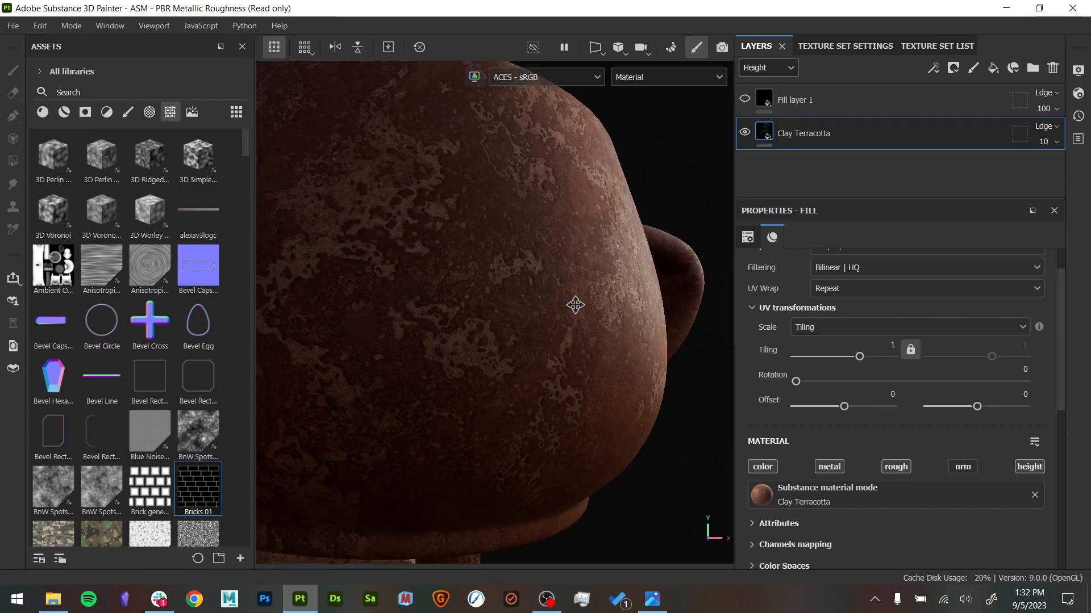
{"action": "middle_click_drag", "start_coordinate": [681, 341], "coordinate": [606, 321], "text": "alt"}
{"action": "right_click_drag", "start_coordinate": [606, 321], "coordinate": [847, 406], "text": "alt"}
{"action": "right_click_drag", "start_coordinate": [674, 370], "coordinate": [646, 360], "text": "shift"}
{"action": "left_click_drag", "start_coordinate": [665, 371], "coordinate": [548, 374], "text": "alt"}
{"action": "right_click_drag", "start_coordinate": [548, 375], "coordinate": [502, 355], "text": "alt"}
{"action": "left_click_drag", "start_coordinate": [625, 418], "coordinate": [624, 353], "text": "alt"}
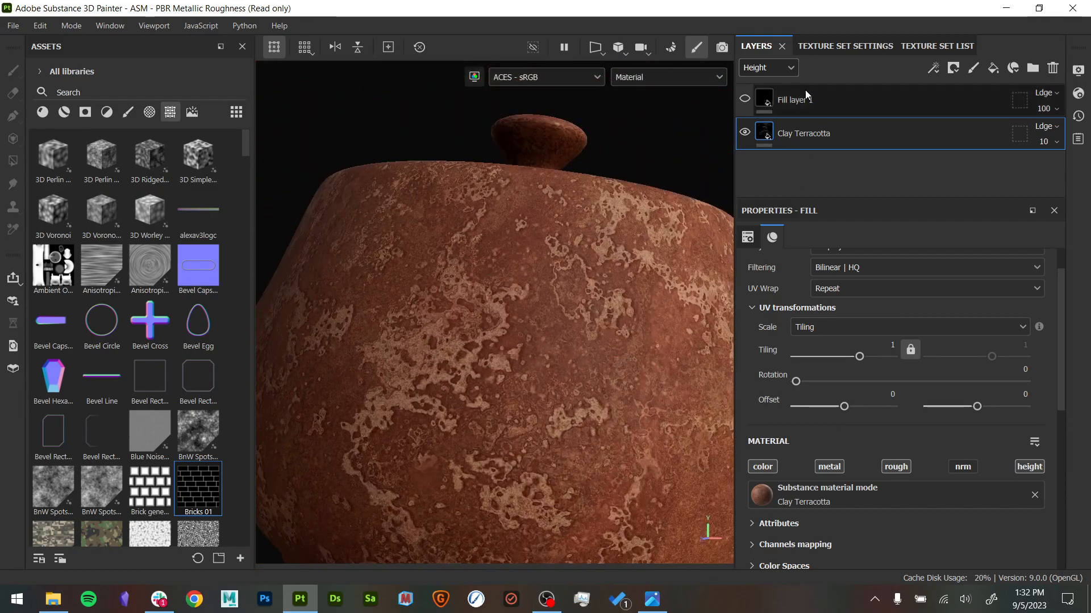
- Show Fill layer 1 and disable its metal, rough, nrm and height channels, leaving only color active
{"action": "left_click", "coordinate": [764, 100]}
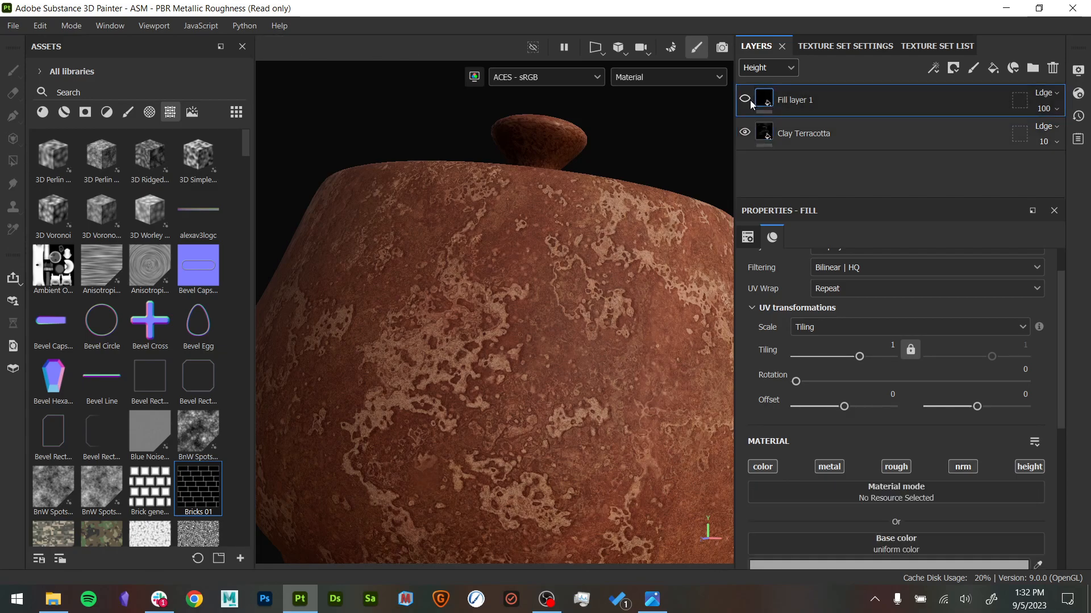
{"action": "left_click", "coordinate": [745, 99]}
{"action": "left_click_drag", "start_coordinate": [683, 210], "coordinate": [601, 231], "text": "alt"}
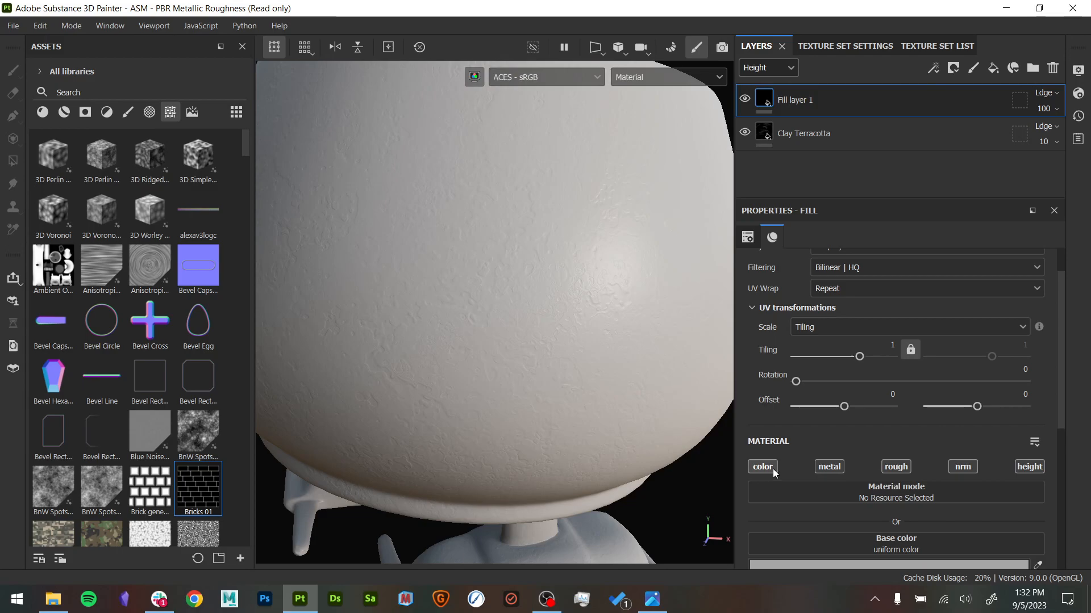
{"action": "left_click", "coordinate": [878, 467]}
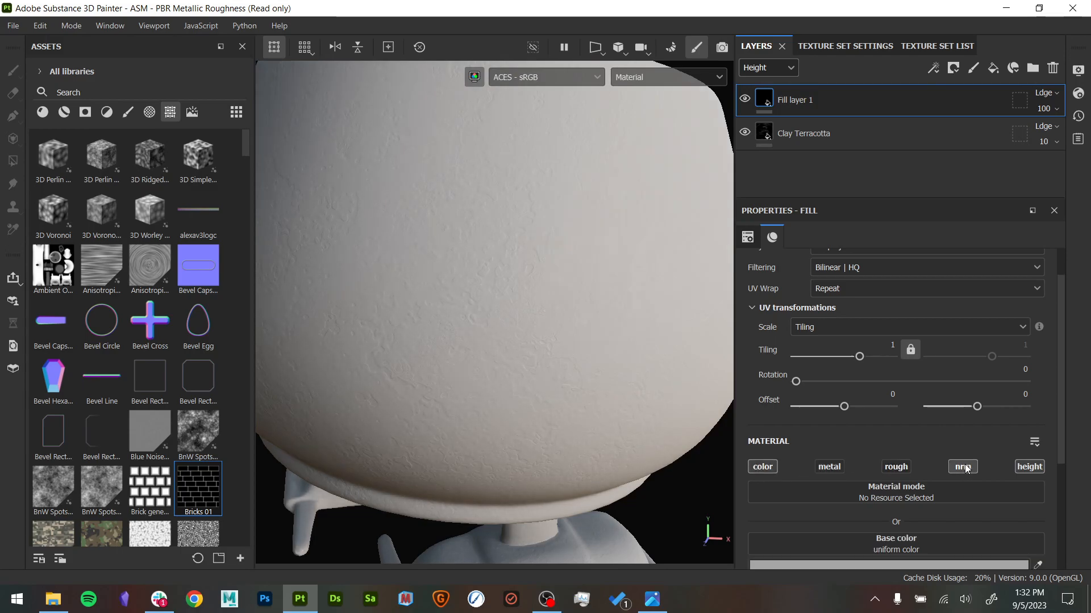
{"action": "left_click", "coordinate": [1037, 471]}
{"action": "left_click_drag", "start_coordinate": [608, 428], "coordinate": [629, 406], "text": "alt"}
- Try Fill layer 1 with other single channels such as height, ending with only color enabled
{"action": "left_click", "coordinate": [771, 468]}
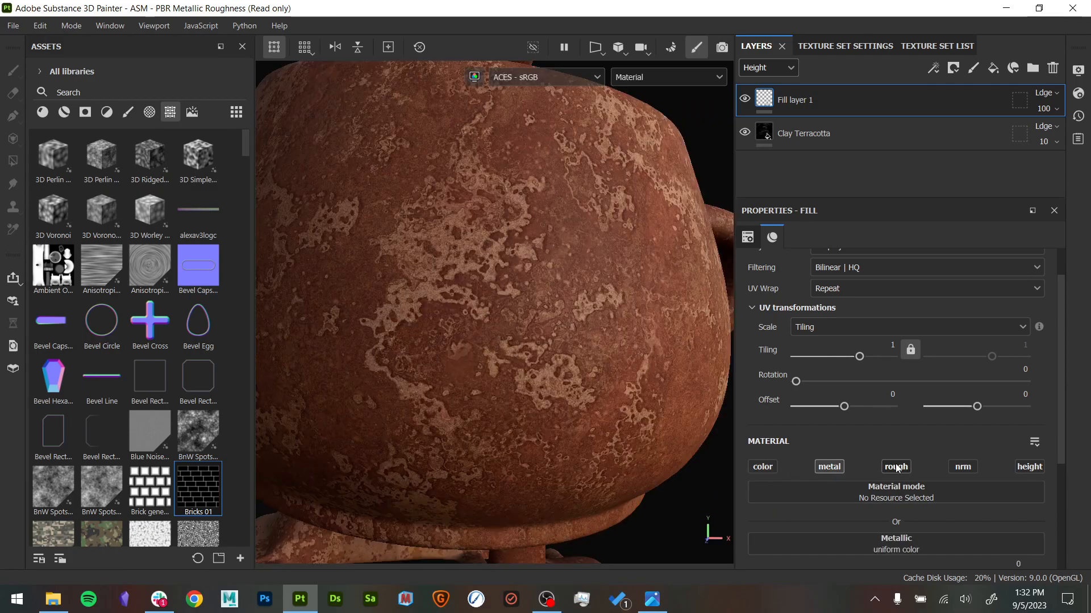
{"action": "left_click", "coordinate": [896, 467]}
{"action": "left_click", "coordinate": [1017, 470]}
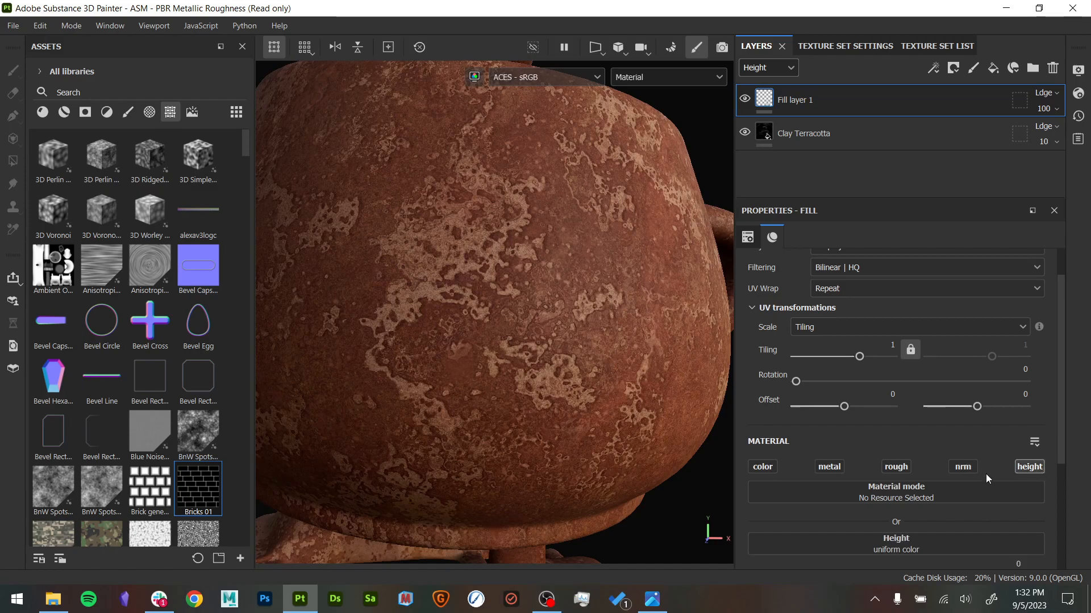
{"action": "left_click", "coordinate": [763, 468]}
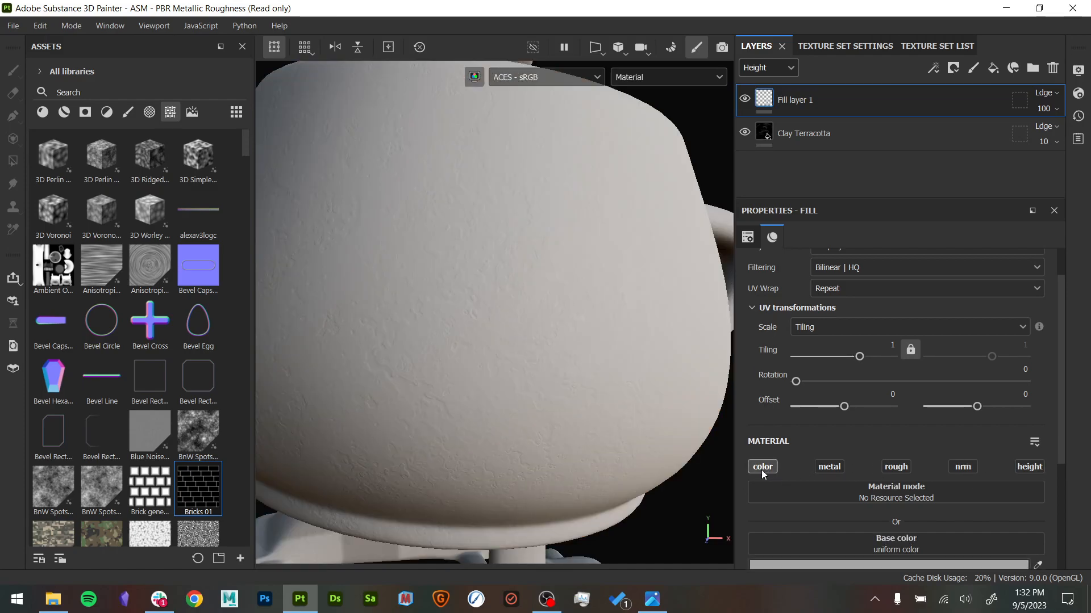
- Rename Fill layer 1 to baseColor and hide it to view the terracotta beneath
{"action": "double_click", "coordinate": [808, 101]}
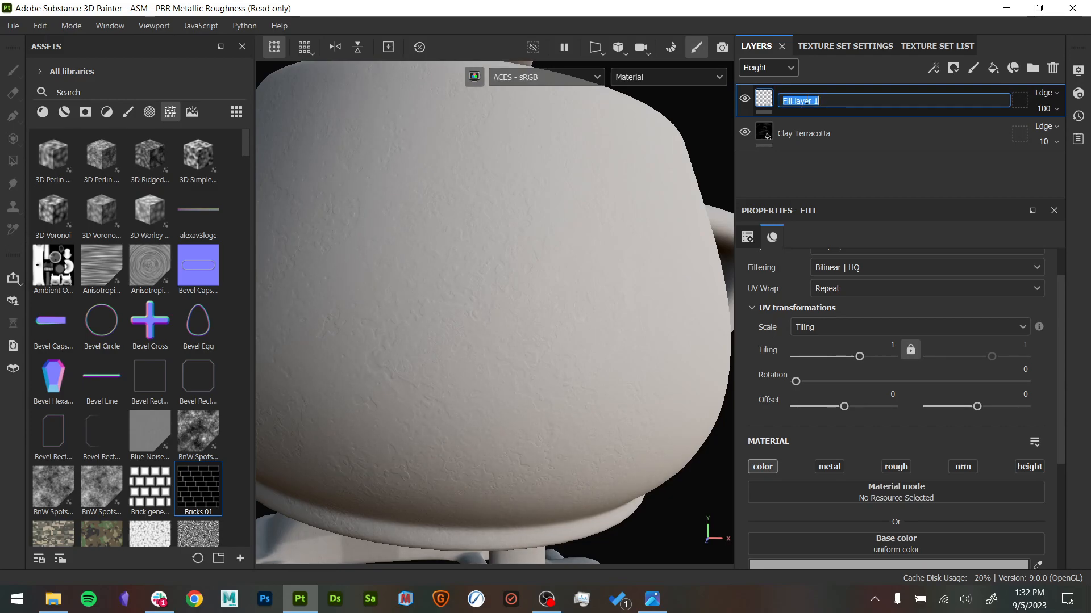
{"action": "key", "text": "Return"}
{"action": "middle_click_drag", "start_coordinate": [535, 134], "coordinate": [599, 187], "text": "alt"}
{"action": "left_click_drag", "start_coordinate": [600, 188], "coordinate": [560, 192], "text": "alt"}
{"action": "right_click_drag", "start_coordinate": [590, 210], "coordinate": [397, 210], "text": "alt"}
{"action": "left_click_drag", "start_coordinate": [397, 210], "coordinate": [570, 251], "text": "alt"}
{"action": "left_click", "coordinate": [745, 98]}
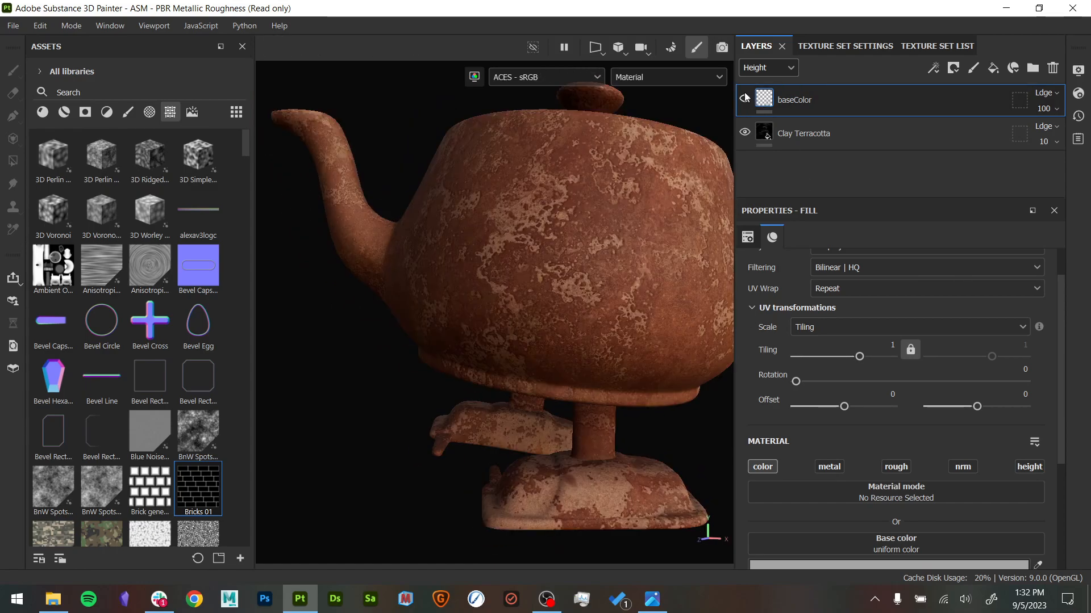
- Sample a reddish-brown clay tone from the teapot as the baseColor layer's uniform base color, and show the layer
{"action": "right_click_drag", "start_coordinate": [524, 279], "coordinate": [591, 315], "text": "alt"}
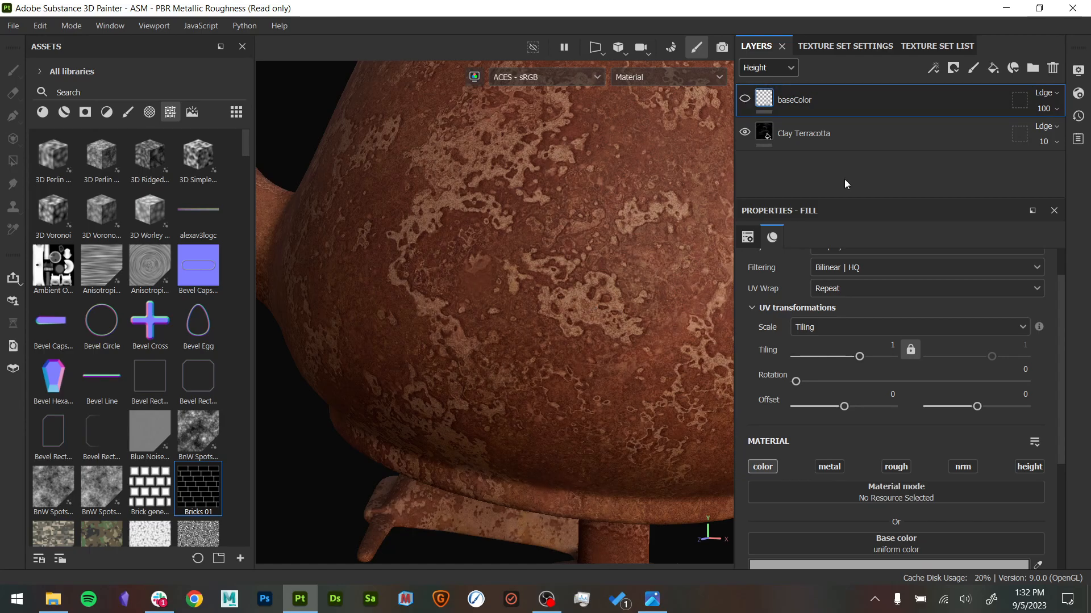
{"action": "scroll", "coordinate": [932, 441], "scroll_direction": "down", "scroll_amount": 3}
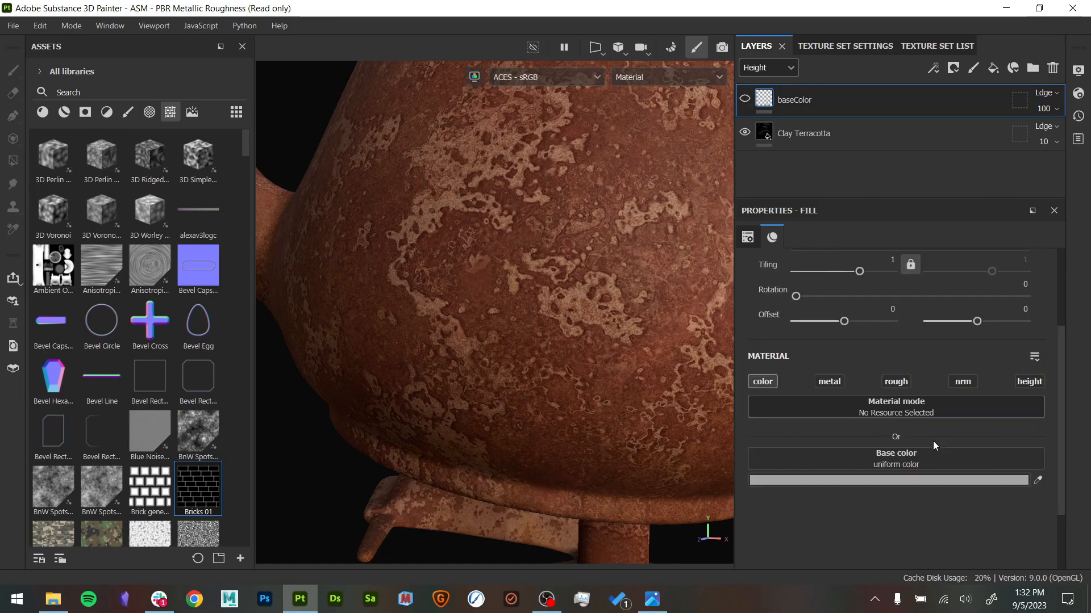
{"action": "left_click", "coordinate": [1036, 480]}
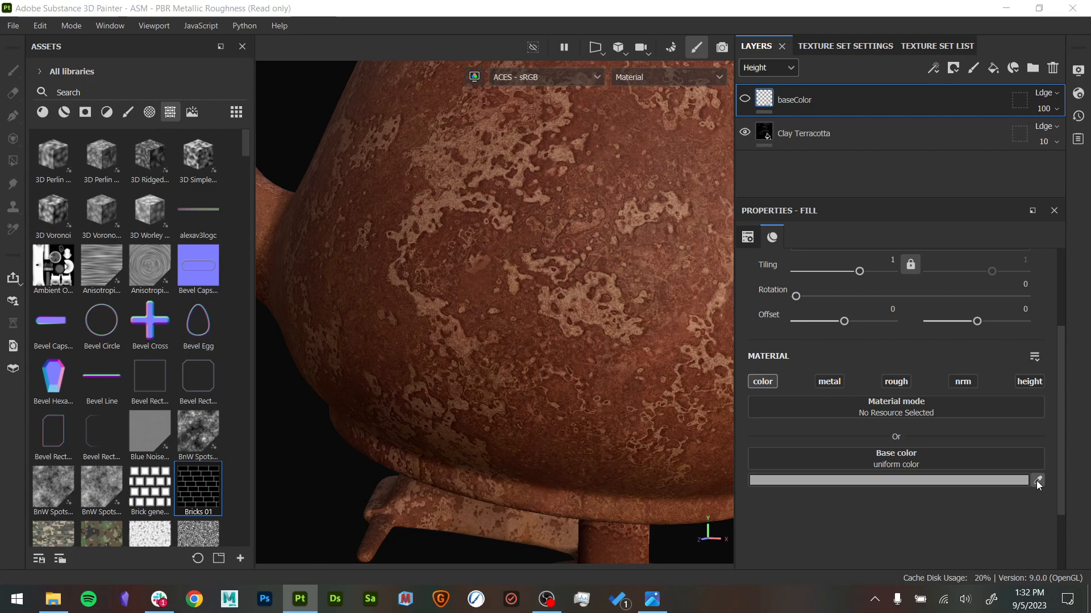
{"action": "left_click", "coordinate": [621, 280]}
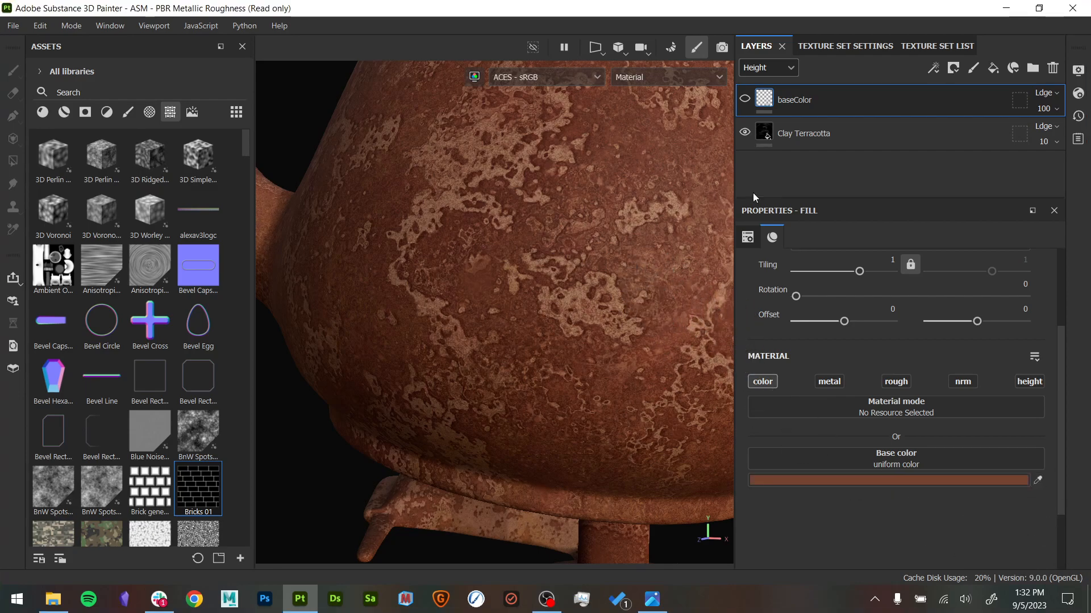
{"action": "left_click", "coordinate": [745, 99]}
{"action": "left_click_drag", "start_coordinate": [500, 247], "coordinate": [449, 232], "text": "alt"}
{"action": "right_click_drag", "start_coordinate": [449, 233], "coordinate": [339, 192], "text": "alt"}
{"action": "left_click_drag", "start_coordinate": [339, 192], "coordinate": [492, 309], "text": "alt"}
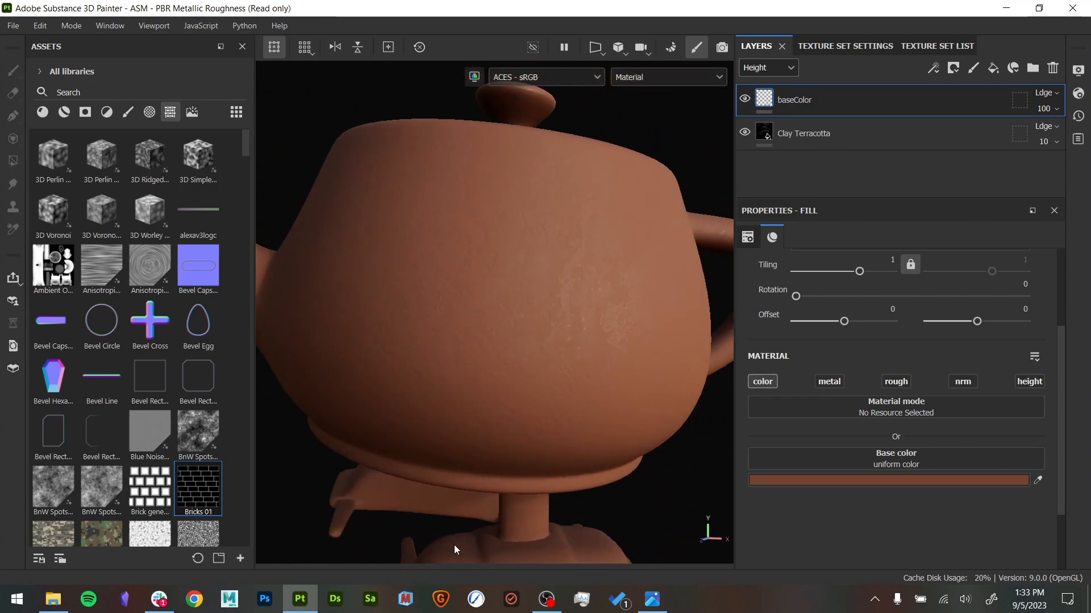
- Recolor the baseColor fill to a dark, muted reddish brown, comparing it with the patches in the vessel reference photo
{"action": "left_click", "coordinate": [647, 603]}
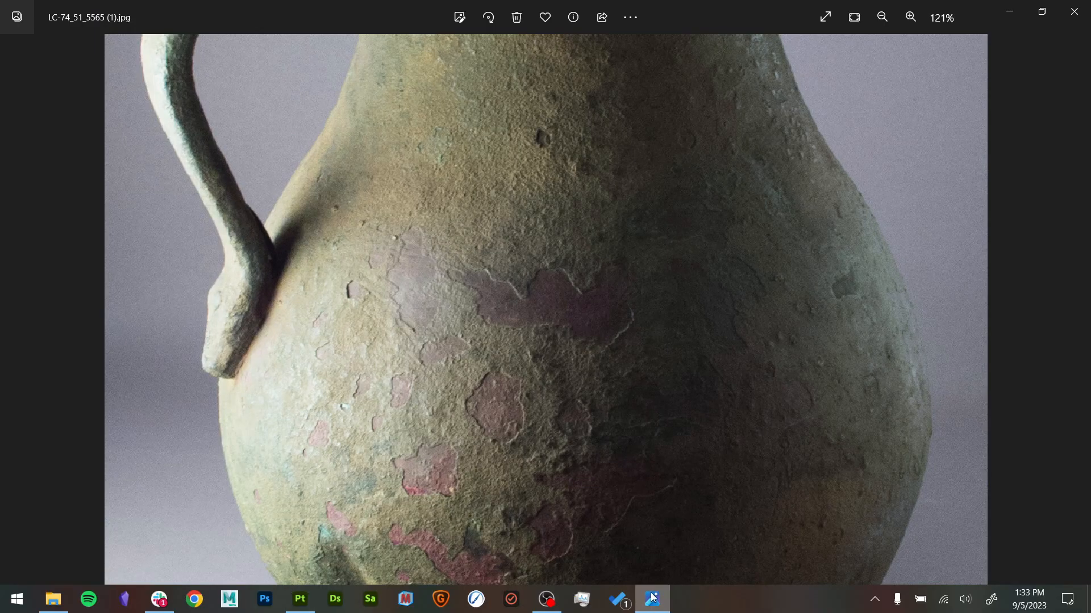
{"action": "left_click", "coordinate": [1008, 12]}
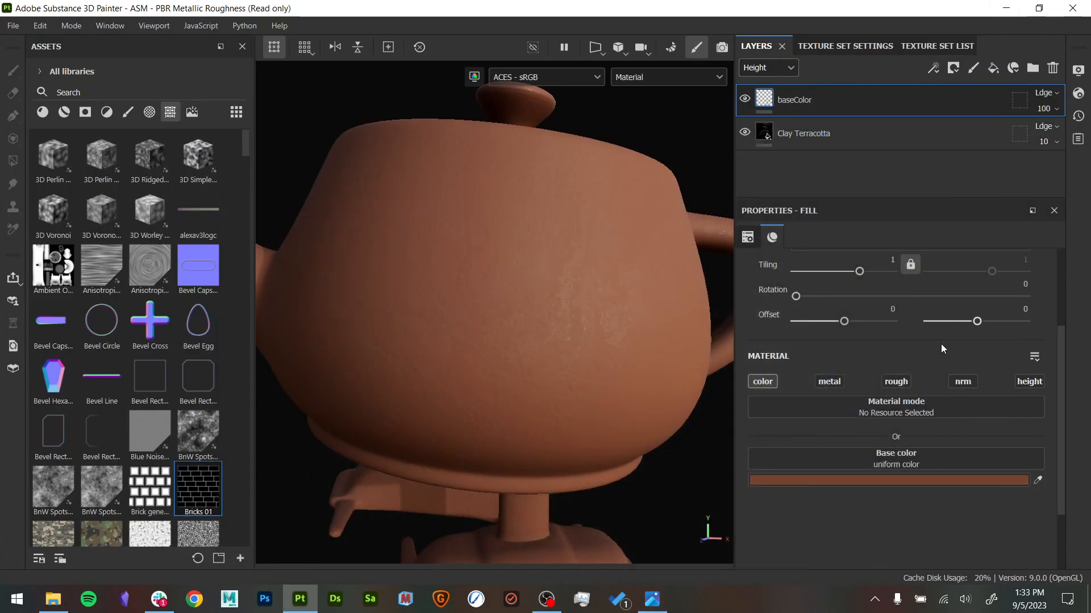
{"action": "left_click", "coordinate": [896, 482]}
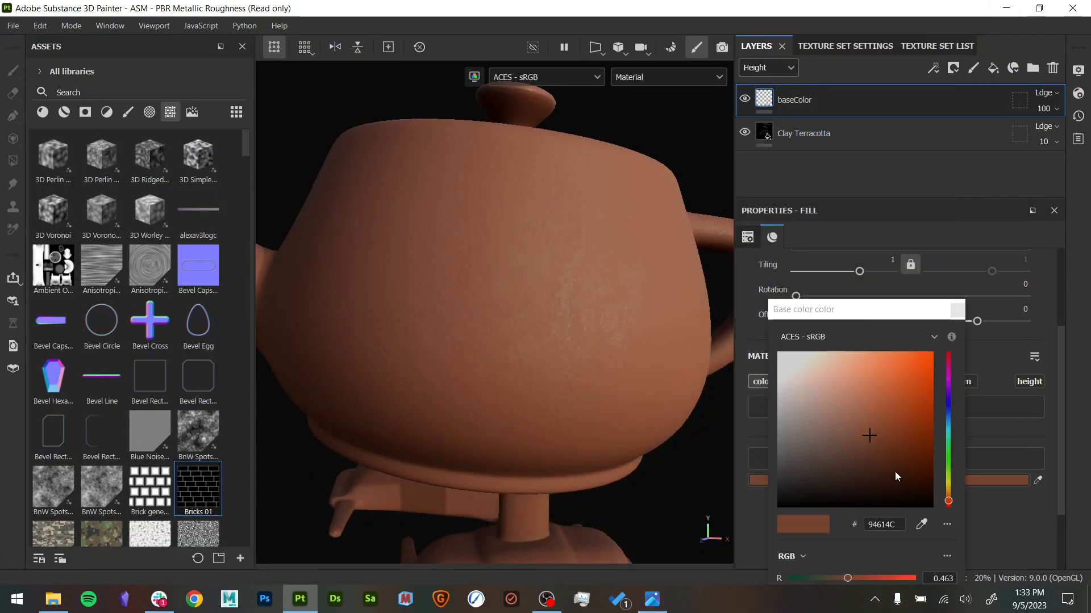
{"action": "left_click", "coordinate": [949, 504]}
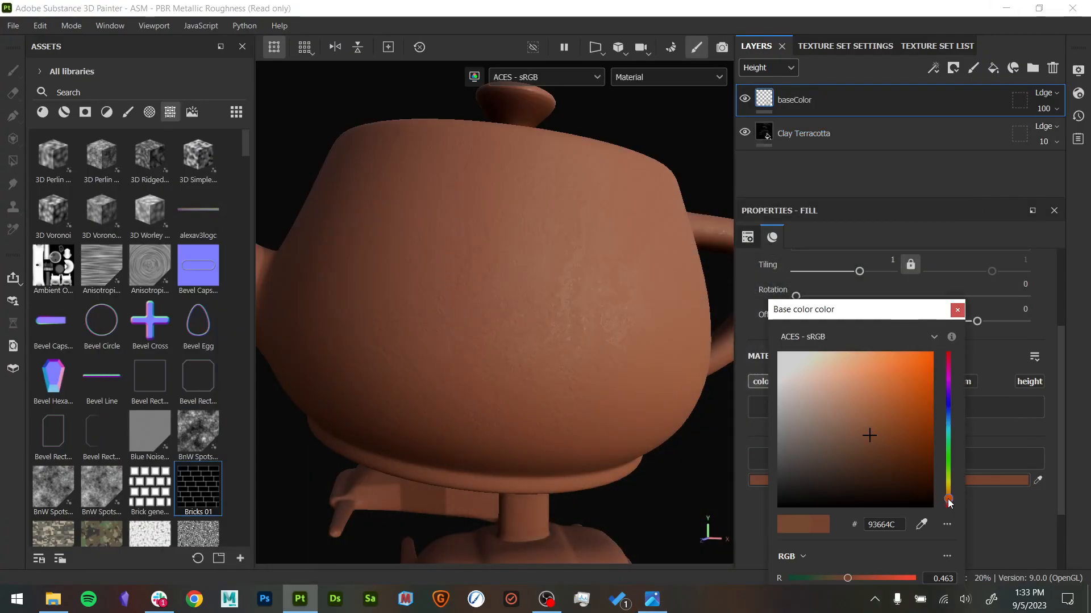
{"action": "left_click", "coordinate": [948, 365]}
{"action": "mouse_move", "coordinate": [884, 443]}
{"action": "left_mouse_down"}
{"action": "mouse_move", "coordinate": [823, 463]}
{"action": "mouse_move", "coordinate": [837, 468]}
{"action": "left_mouse_up"}
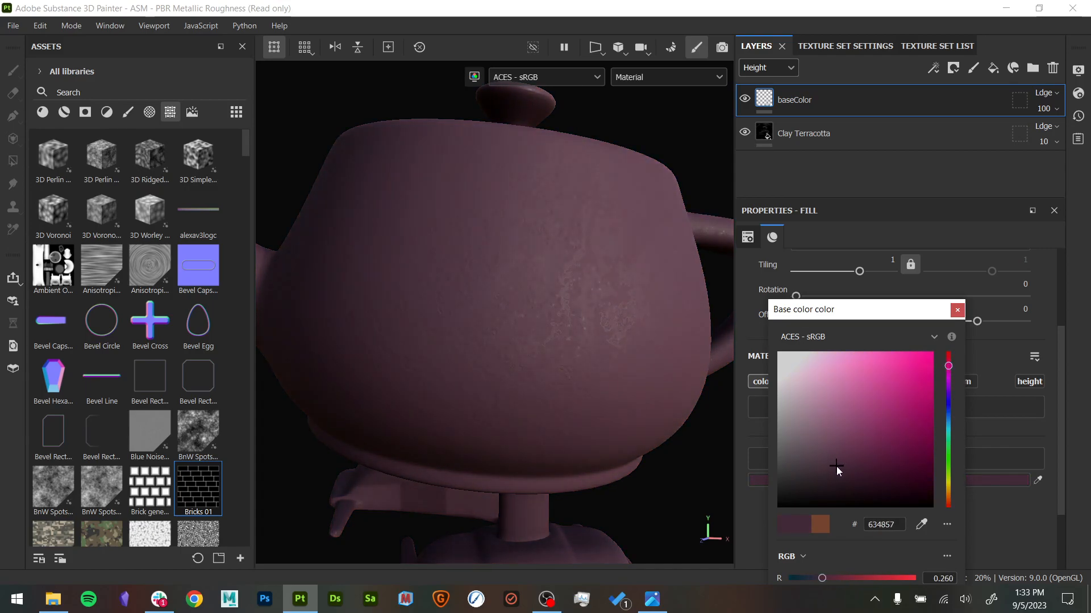
{"action": "left_click", "coordinate": [948, 502]}
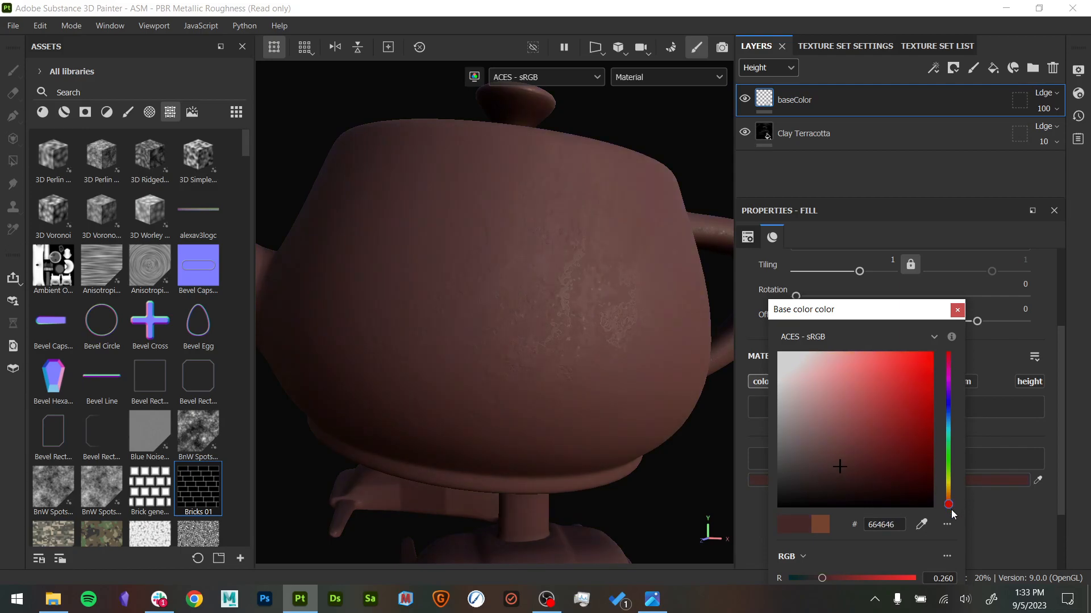
{"action": "left_click_drag", "start_coordinate": [837, 475], "coordinate": [828, 472]}
{"action": "left_click", "coordinate": [957, 310]}
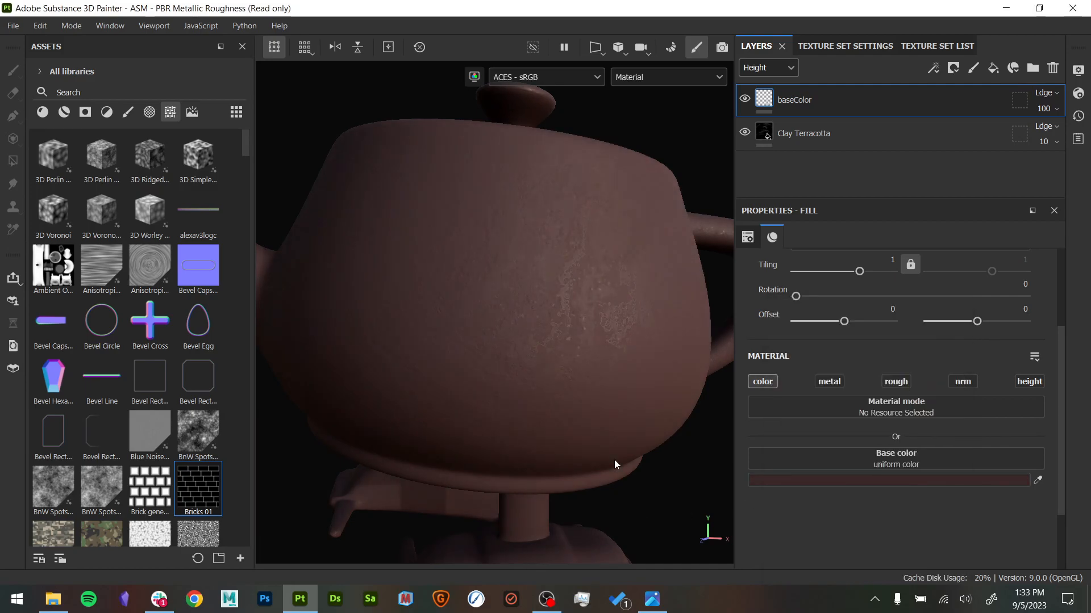
{"action": "left_click", "coordinate": [651, 600]}
{"action": "left_click", "coordinate": [652, 599]}
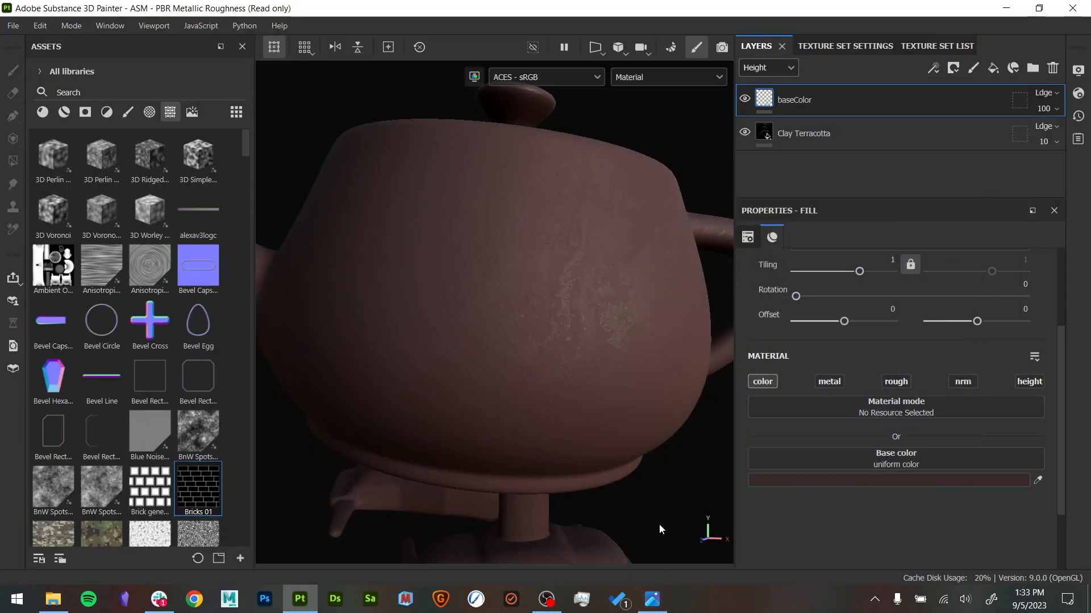
{"action": "left_click_drag", "start_coordinate": [575, 420], "coordinate": [651, 461], "text": "alt"}
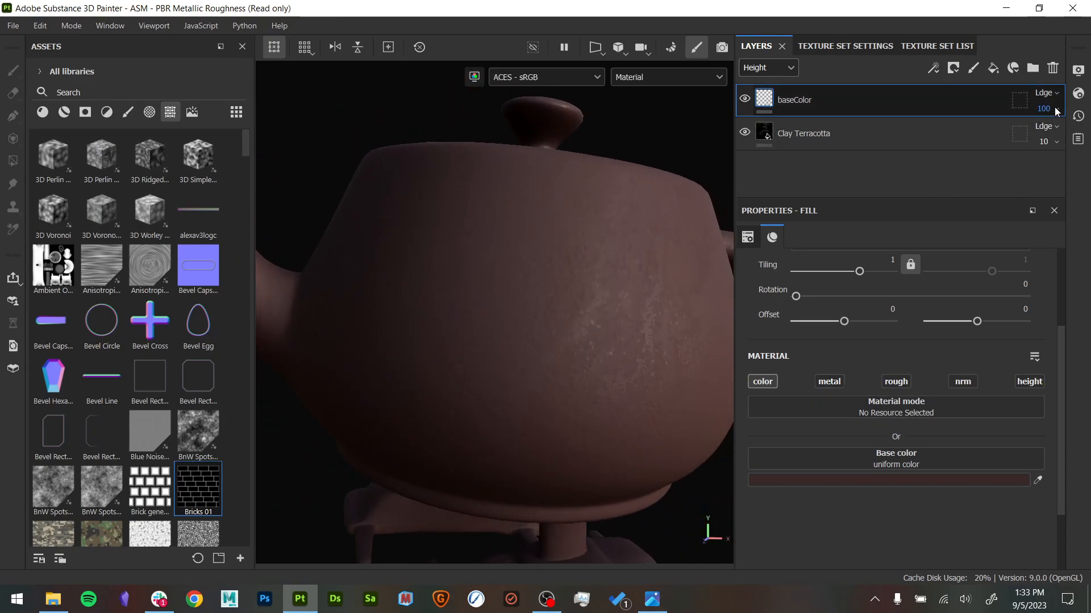
- Switch the layer stack to the Base color channel and lower the baseColor layer's opacity to 85
{"action": "left_click", "coordinate": [783, 68]}
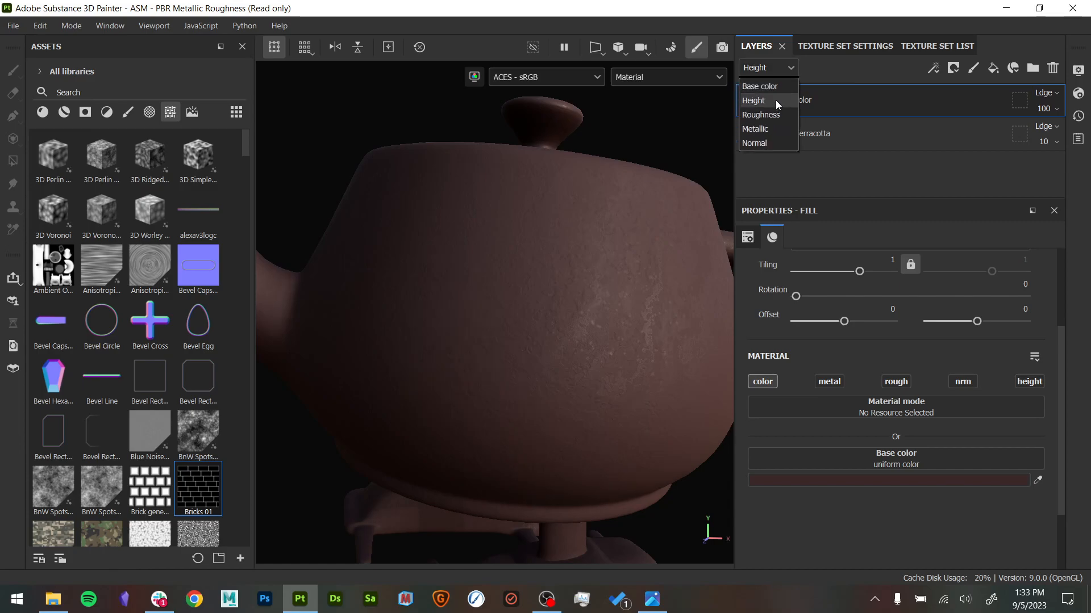
{"action": "left_click", "coordinate": [775, 87]}
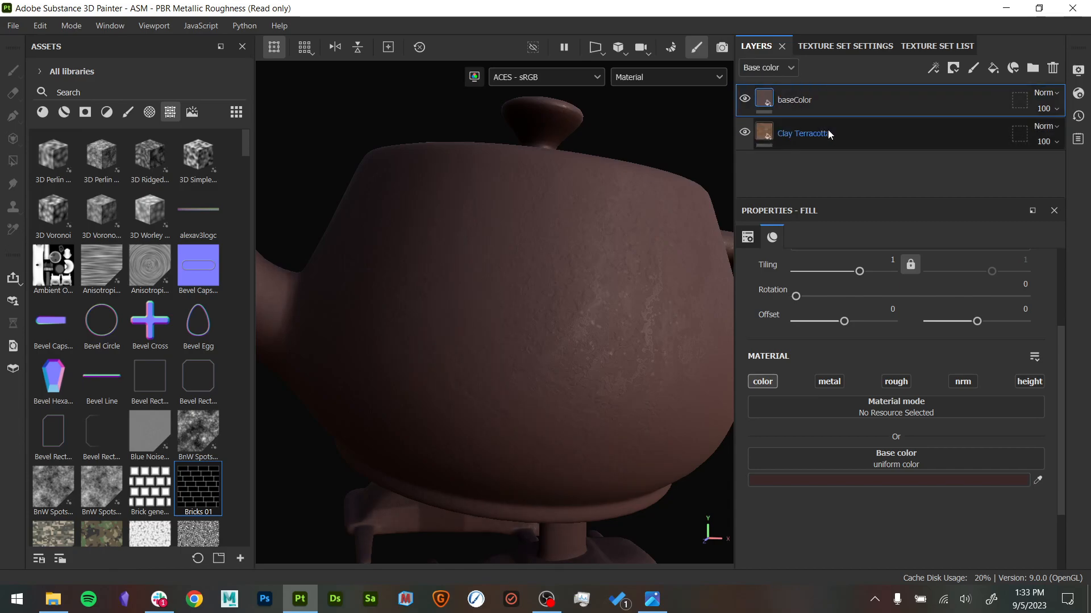
{"action": "left_click", "coordinate": [1051, 109]}
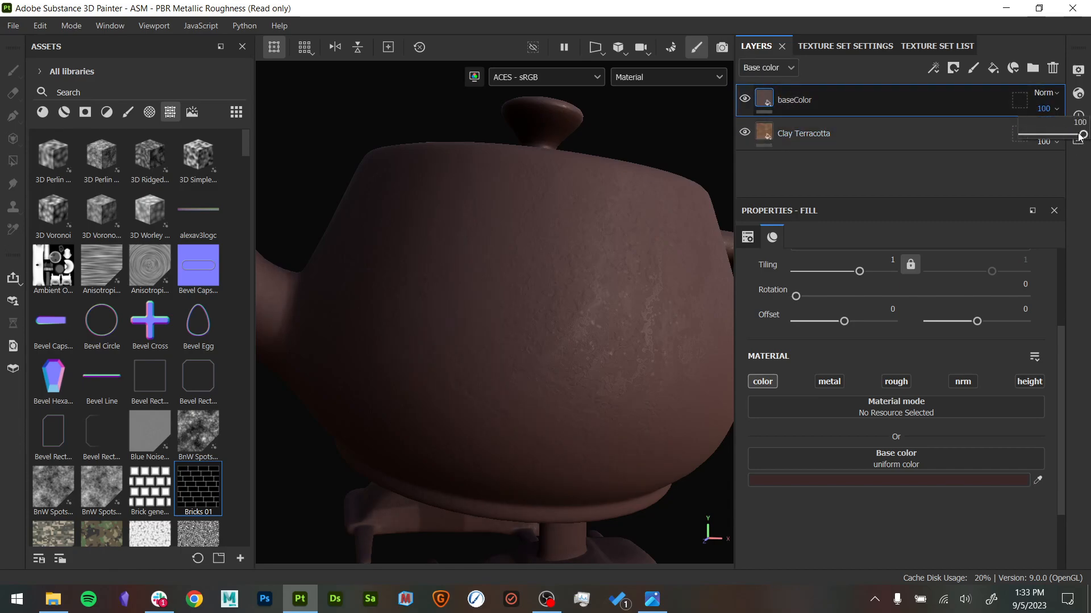
{"action": "left_click_drag", "start_coordinate": [1080, 135], "coordinate": [1079, 134]}
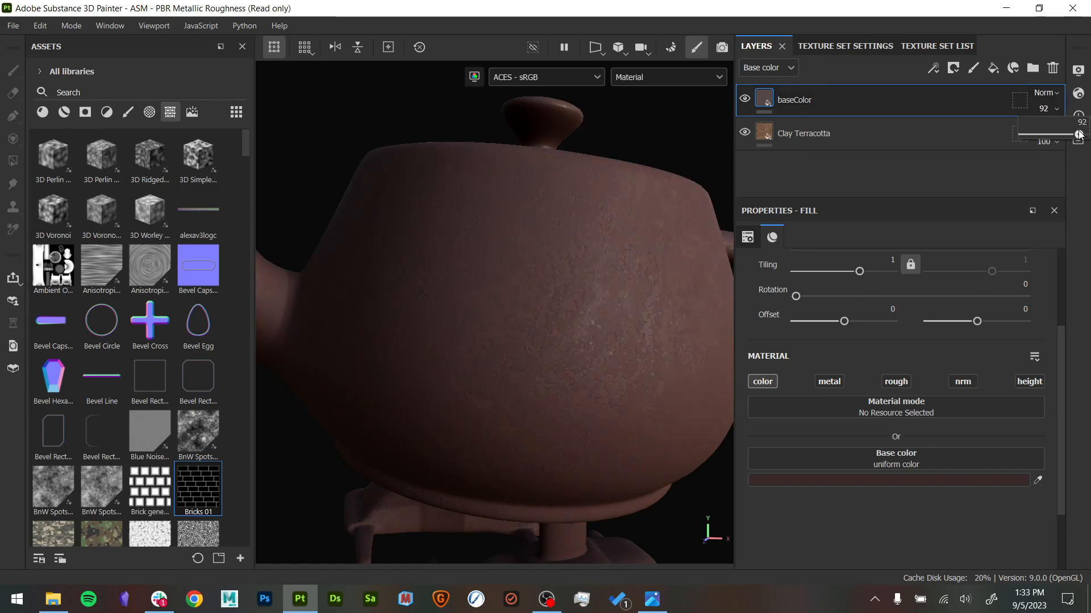
{"action": "mouse_move", "coordinate": [533, 370]}
{"action": "left_mouse_down", "text": "alt"}
{"action": "mouse_move", "coordinate": [531, 419]}
{"action": "mouse_move", "coordinate": [482, 365]}
{"action": "mouse_move", "coordinate": [527, 361]}
{"action": "left_mouse_up", "text": "alt"}
{"action": "mouse_move", "coordinate": [527, 359]}
{"action": "right_mouse_down", "text": "shift"}
{"action": "mouse_move", "coordinate": [533, 365]}
{"action": "mouse_move", "coordinate": [487, 368]}
{"action": "mouse_move", "coordinate": [508, 366]}
{"action": "right_mouse_up", "text": "shift"}
{"action": "left_click", "coordinate": [745, 98]}
{"action": "left_click", "coordinate": [745, 100]}
{"action": "left_click_drag", "start_coordinate": [575, 254], "coordinate": [513, 475], "text": "alt"}
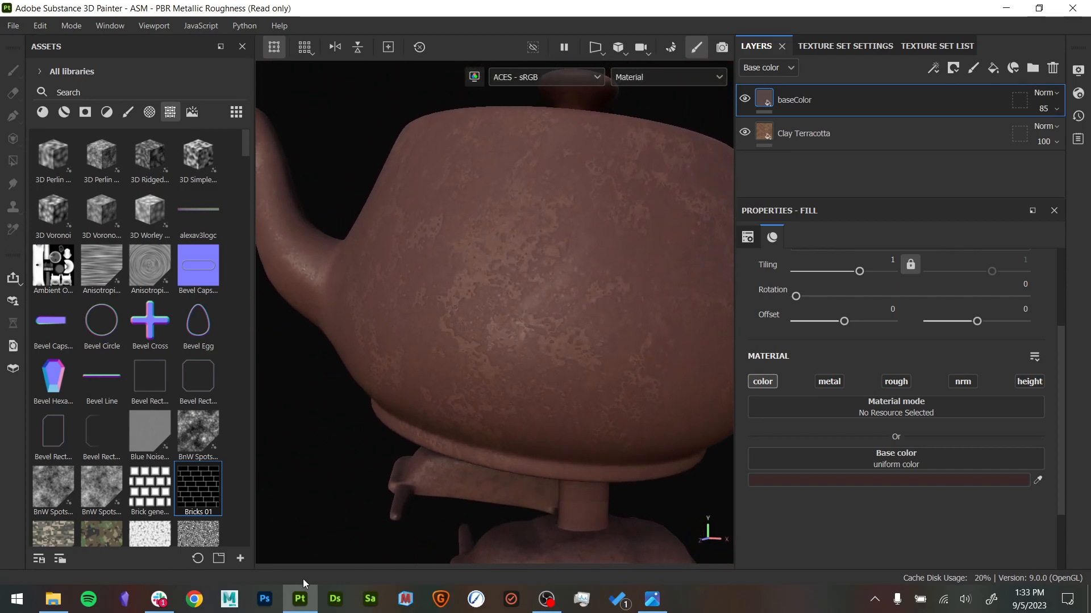
- Examine the vessel reference photo up close, studying the exposed reddish patches, chipped edges and surface texture across the body
{"action": "left_click", "coordinate": [651, 601]}
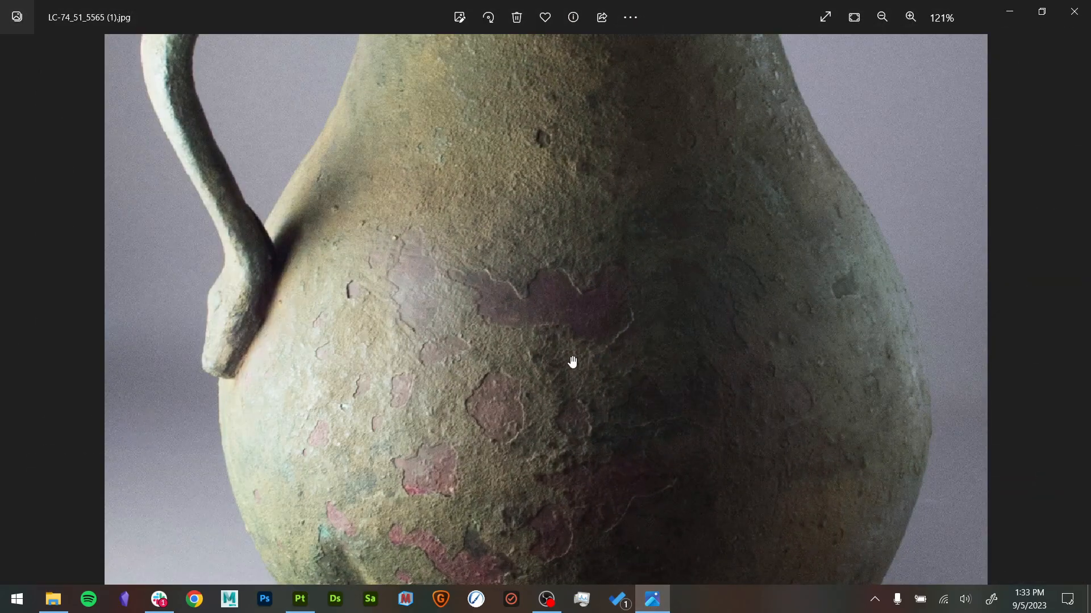
{"action": "scroll", "coordinate": [456, 470], "scroll_direction": "up", "scroll_amount": 3}
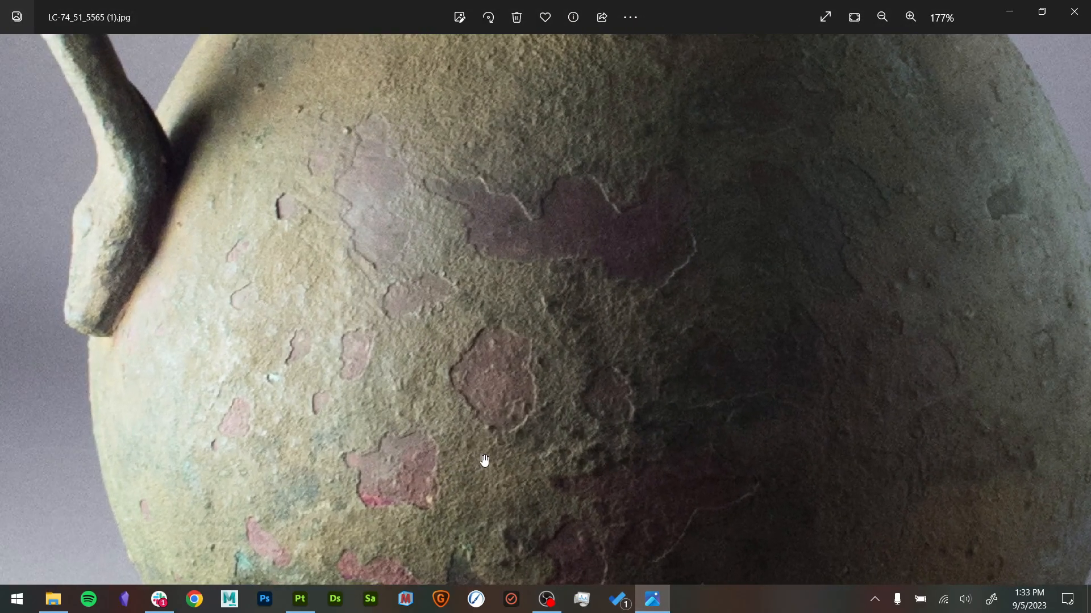
{"action": "left_click_drag", "start_coordinate": [485, 455], "coordinate": [485, 236]}
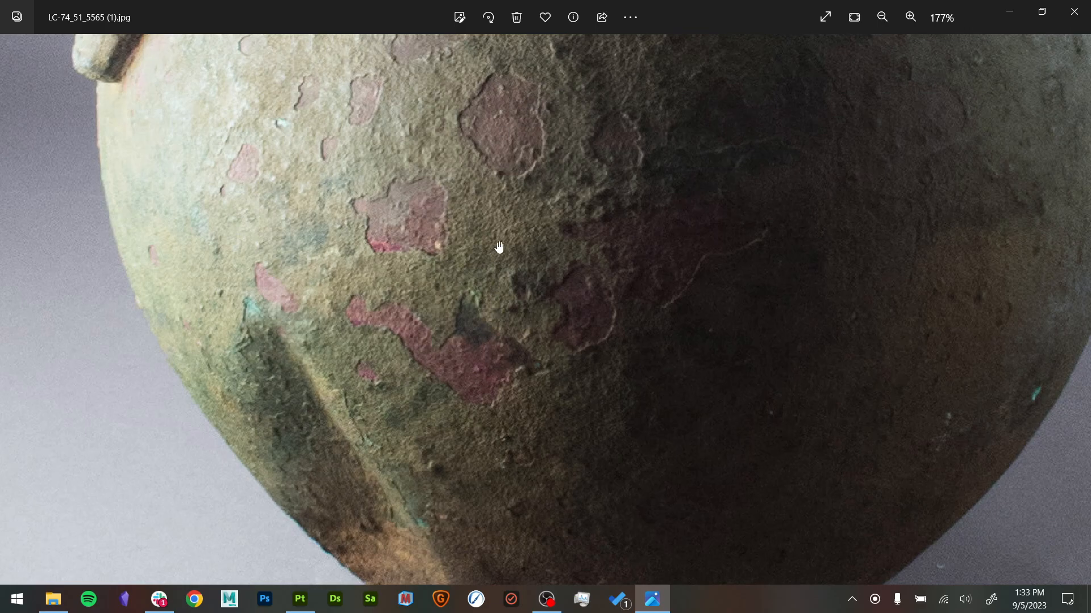
{"action": "scroll", "coordinate": [591, 250], "scroll_direction": "up", "scroll_amount": 5}
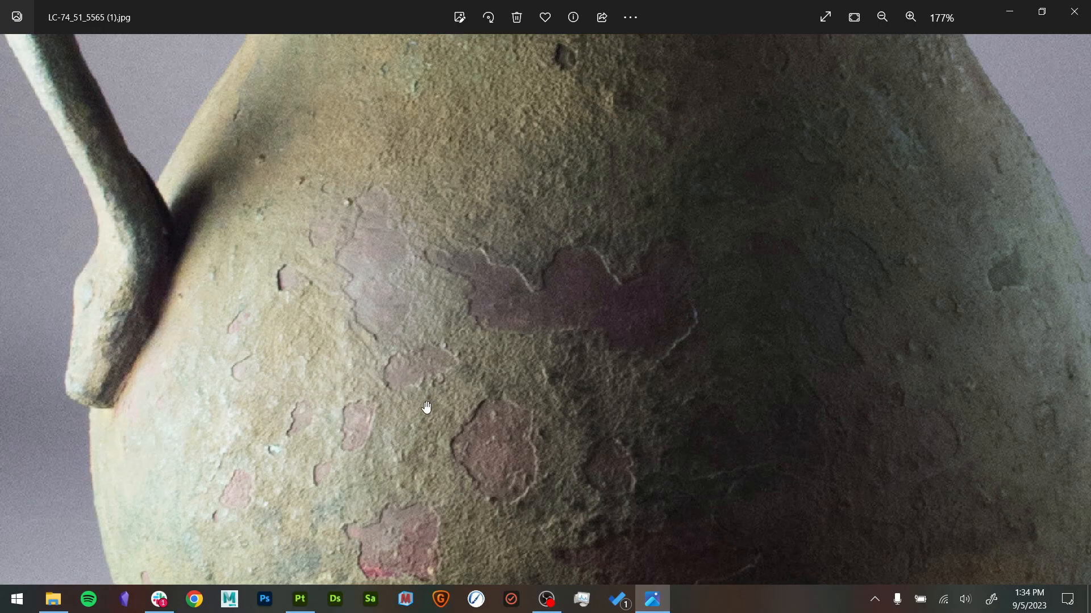
{"action": "scroll", "coordinate": [570, 356], "scroll_direction": "down", "scroll_amount": 3}
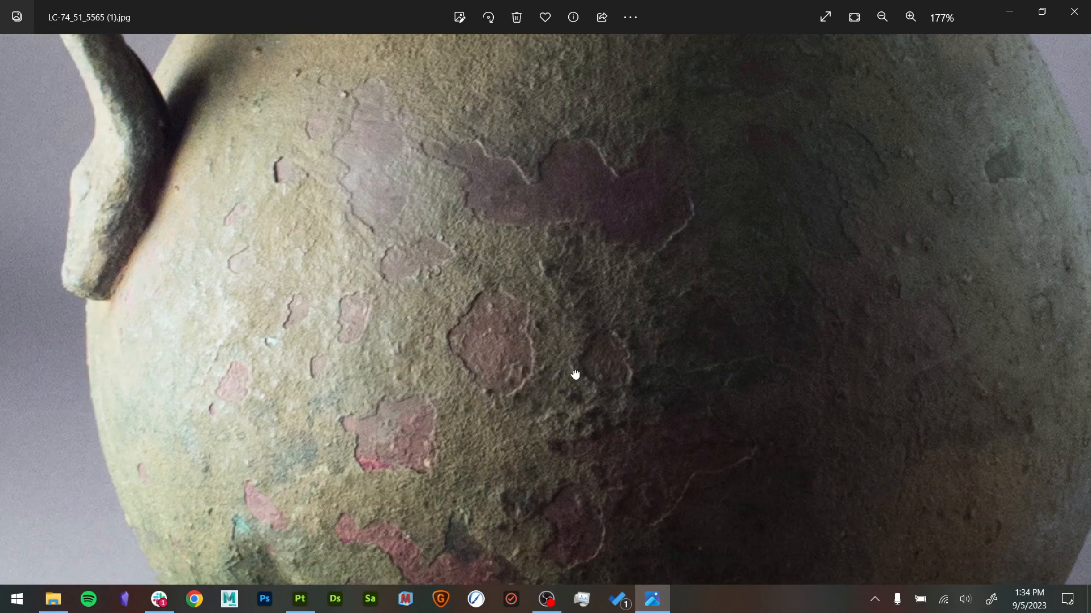
{"action": "left_click_drag", "start_coordinate": [575, 375], "coordinate": [591, 278]}
{"action": "left_click_drag", "start_coordinate": [468, 239], "coordinate": [510, 316]}
{"action": "scroll", "coordinate": [531, 336], "scroll_direction": "down", "scroll_amount": 1}
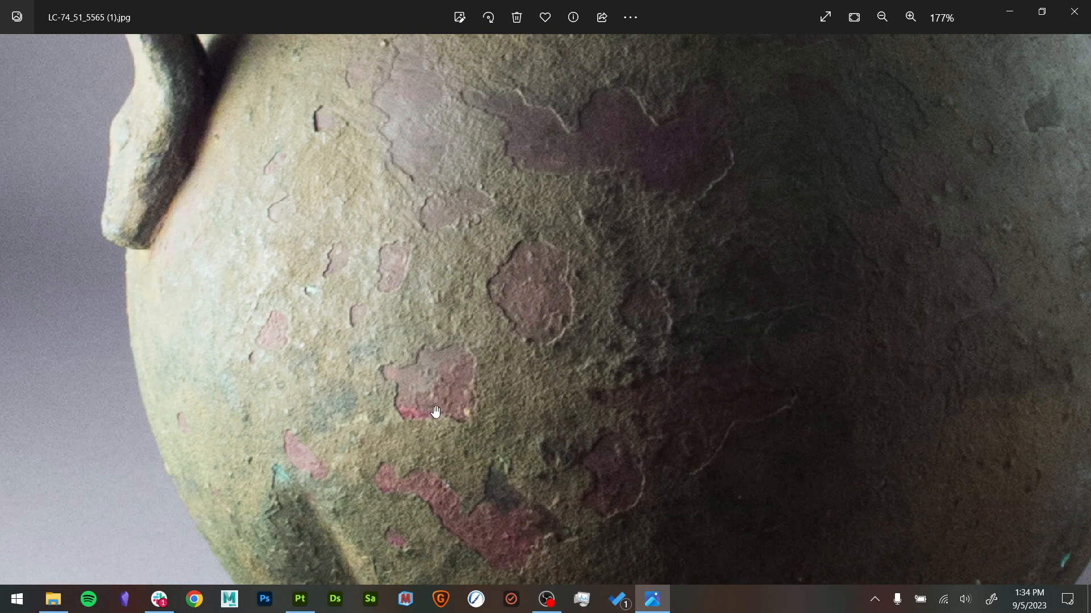
{"action": "left_click_drag", "start_coordinate": [566, 456], "coordinate": [499, 377]}
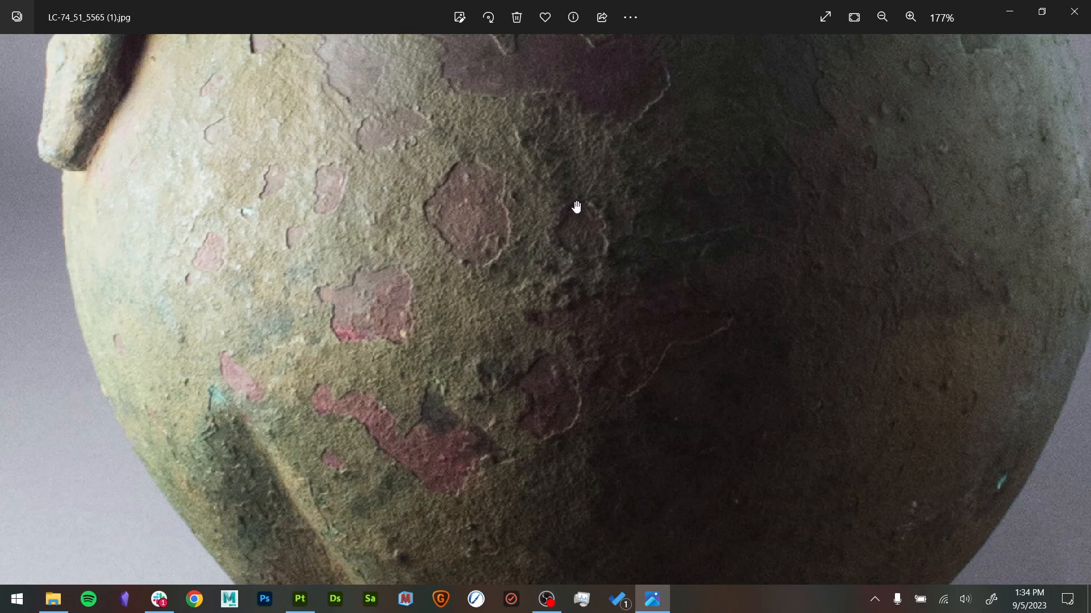
{"action": "left_click", "coordinate": [1009, 12]}
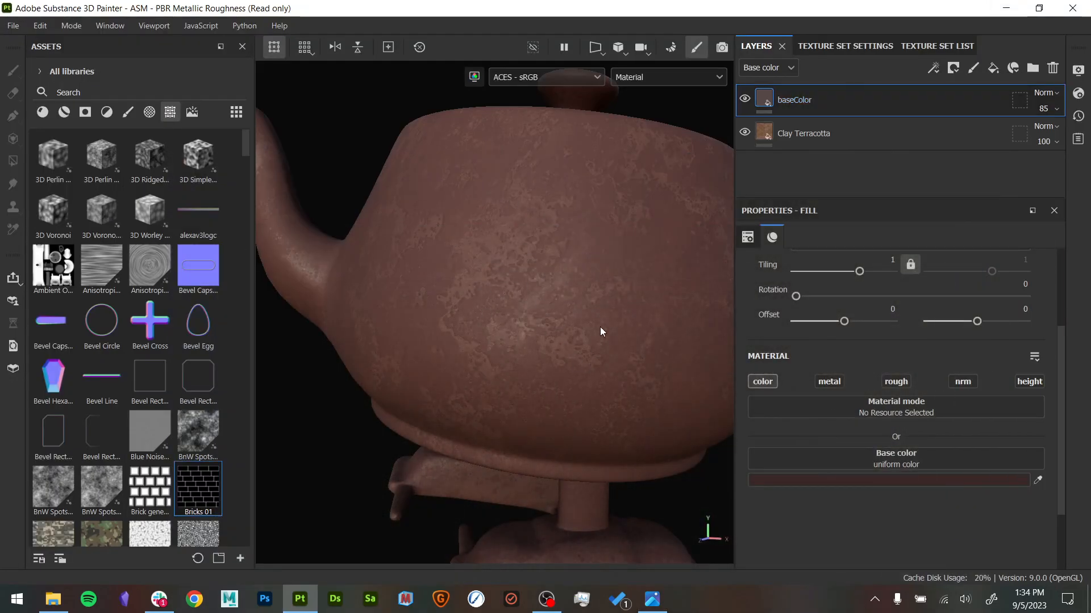
- Enable the rough channel on the baseColor layer and lower its Roughness opacity to 31
{"action": "left_click_drag", "start_coordinate": [595, 342], "coordinate": [573, 364], "text": "alt"}
{"action": "mouse_move", "coordinate": [577, 165]}
{"action": "left_mouse_down", "text": "alt"}
{"action": "mouse_move", "coordinate": [550, 203]}
{"action": "mouse_move", "coordinate": [574, 170]}
{"action": "left_mouse_up", "text": "alt"}
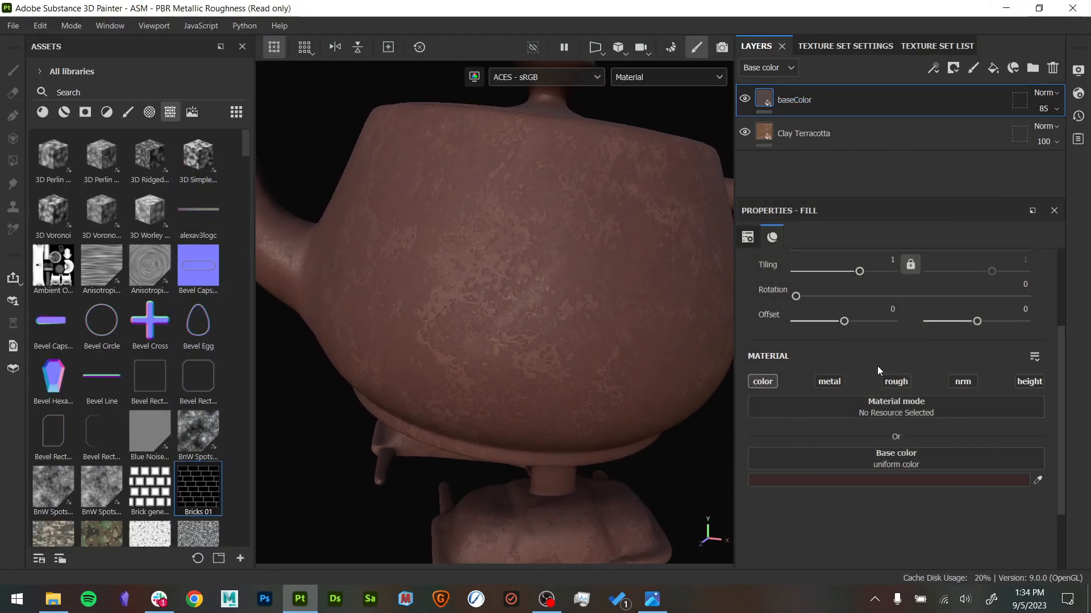
{"action": "left_click", "coordinate": [895, 382]}
{"action": "mouse_move", "coordinate": [660, 358]}
{"action": "left_mouse_down", "text": "alt"}
{"action": "mouse_move", "coordinate": [588, 361]}
{"action": "mouse_move", "coordinate": [584, 348]}
{"action": "left_mouse_up", "text": "alt"}
{"action": "left_click", "coordinate": [772, 68]}
{"action": "left_click", "coordinate": [777, 98]}
{"action": "left_click", "coordinate": [1051, 109]}
{"action": "mouse_move", "coordinate": [1047, 136]}
{"action": "left_mouse_down"}
{"action": "mouse_move", "coordinate": [1025, 133]}
{"action": "mouse_move", "coordinate": [1041, 130]}
{"action": "left_mouse_up"}
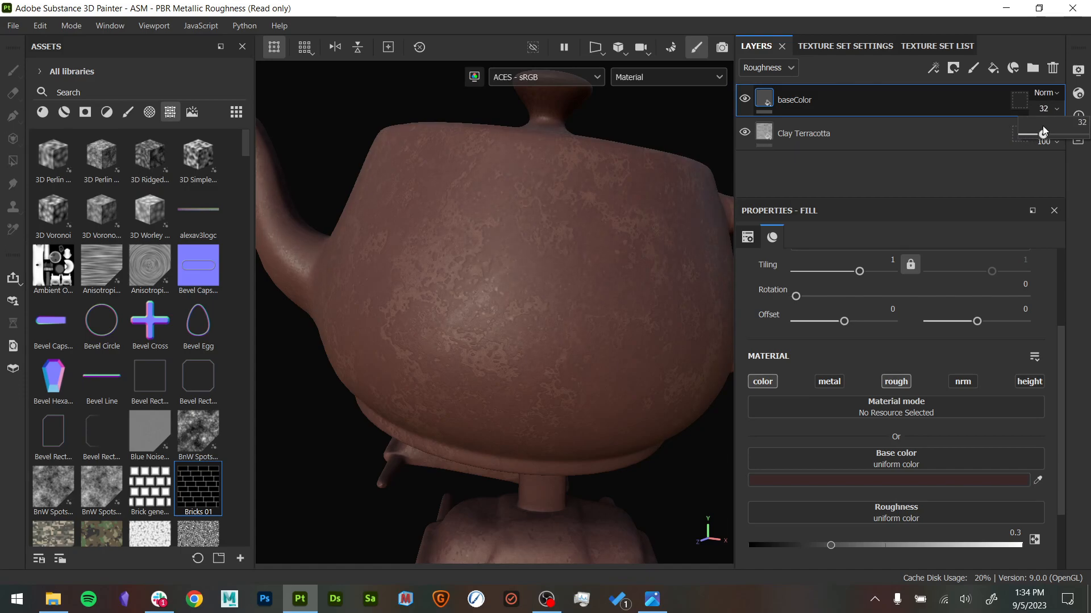
- Isolate the roughness channel in the viewport and compare it with the baseColor layer hidden and shown
{"action": "key", "text": "c"}
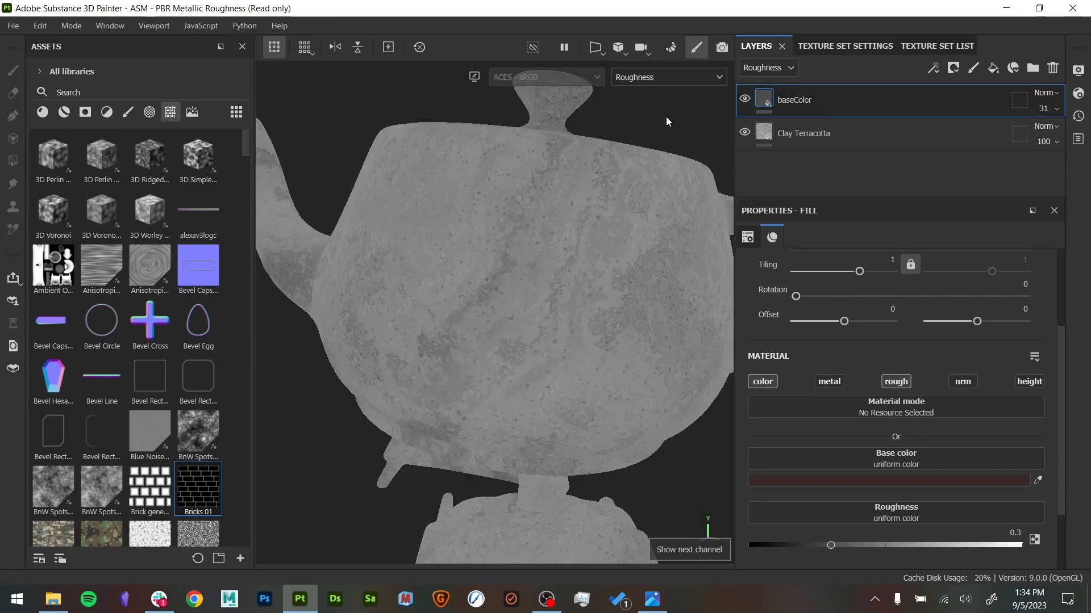
{"action": "left_click", "coordinate": [744, 99]}
{"action": "left_click", "coordinate": [744, 100]}
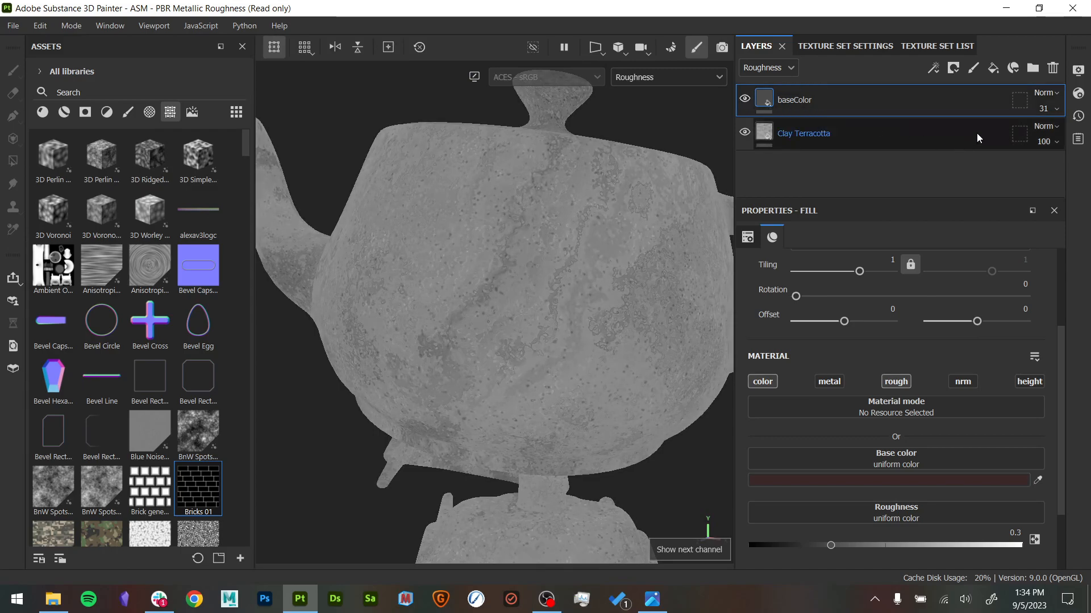
- Raise the baseColor layer's Roughness opacity to 100 and check the teapot's shine in the full material view
{"action": "left_click", "coordinate": [1044, 109]}
{"action": "left_click_drag", "start_coordinate": [1041, 136], "coordinate": [1079, 141]}
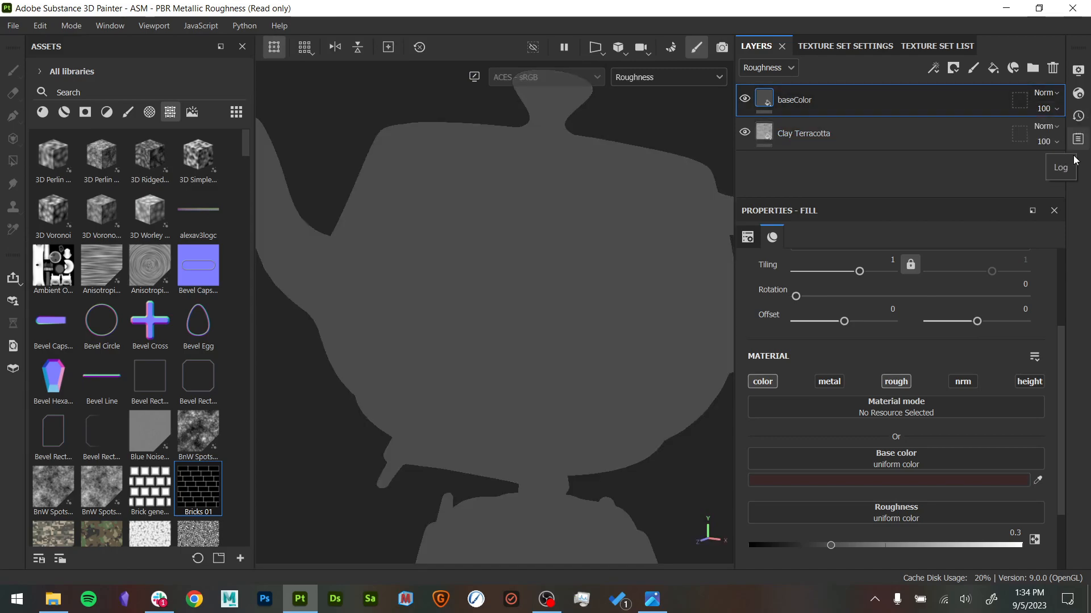
{"action": "key", "text": "m"}
{"action": "left_click_drag", "start_coordinate": [596, 337], "coordinate": [633, 330], "text": "alt"}
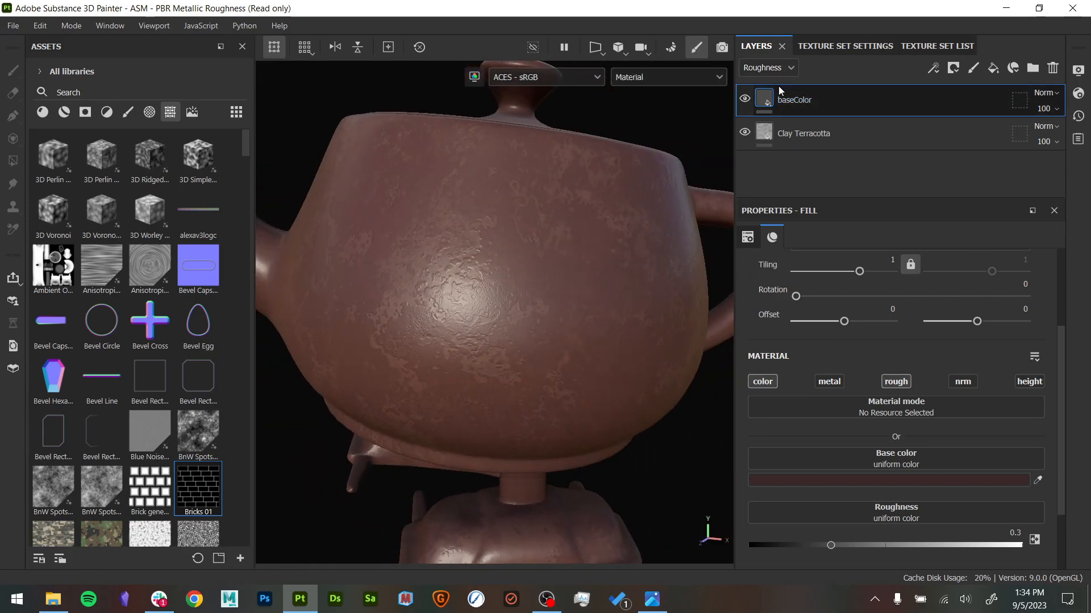
- Isolate the roughness channel again and reduce the baseColor layer's Roughness opacity to 57
{"action": "key", "text": "c"}
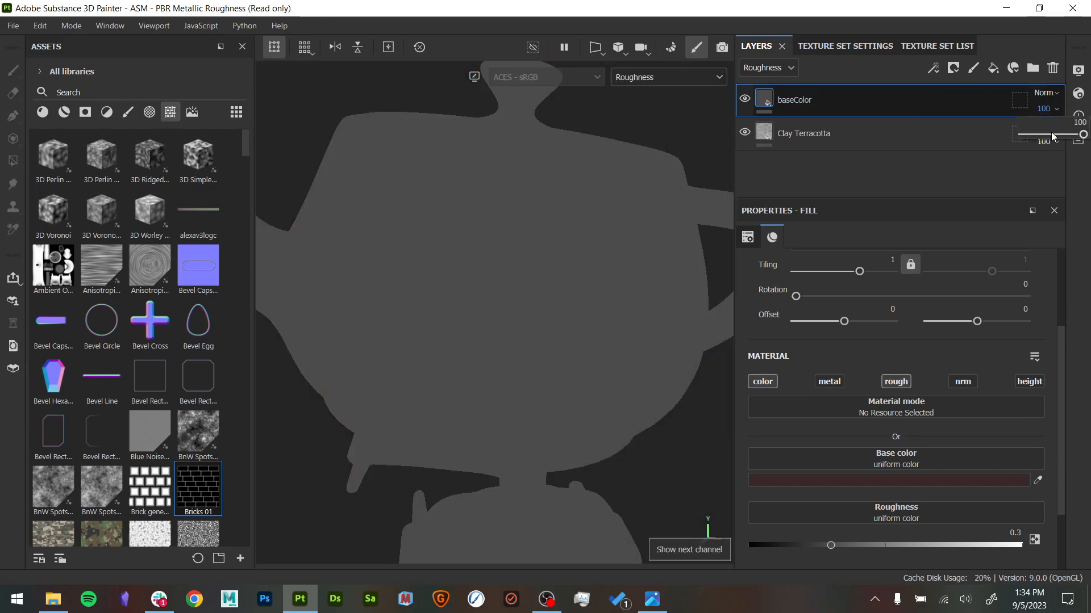
{"action": "mouse_move", "coordinate": [1052, 134]}
{"action": "left_mouse_down"}
{"action": "mouse_move", "coordinate": [1042, 120]}
{"action": "mouse_move", "coordinate": [1057, 121]}
{"action": "left_mouse_up"}
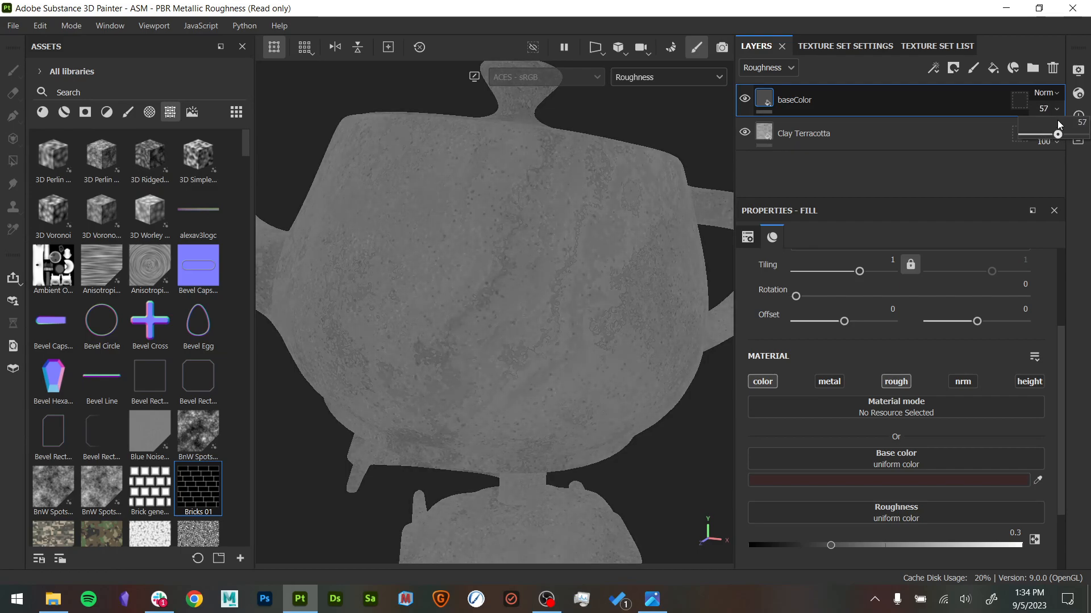
- Return to the full material view and examine the teapot body's finish from several angles
{"action": "key", "text": "m"}
{"action": "mouse_move", "coordinate": [647, 288]}
{"action": "left_mouse_down", "text": "alt"}
{"action": "mouse_move", "coordinate": [653, 316]}
{"action": "mouse_move", "coordinate": [649, 290]}
{"action": "left_mouse_up", "text": "alt"}
{"action": "mouse_move", "coordinate": [648, 290]}
{"action": "right_mouse_down", "text": "shift"}
{"action": "mouse_move", "coordinate": [669, 301]}
{"action": "mouse_move", "coordinate": [640, 302]}
{"action": "right_mouse_up", "text": "shift"}
{"action": "left_click_drag", "start_coordinate": [640, 302], "coordinate": [648, 236], "text": "alt"}
{"action": "middle_click_drag", "start_coordinate": [648, 237], "coordinate": [638, 260], "text": "alt"}
{"action": "mouse_move", "coordinate": [639, 260]}
{"action": "right_mouse_down", "text": "alt"}
{"action": "mouse_move", "coordinate": [662, 261]}
{"action": "mouse_move", "coordinate": [619, 266]}
{"action": "right_mouse_up", "text": "alt"}
{"action": "right_click_drag", "start_coordinate": [619, 267], "coordinate": [632, 268], "text": "shift"}
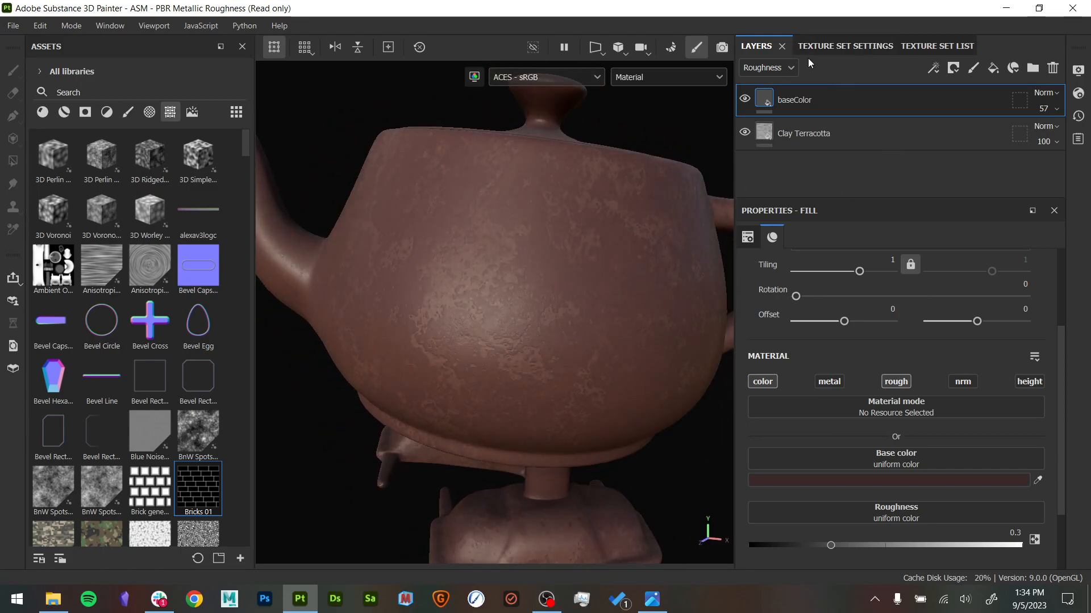
- Add a new fill layer above baseColor and name it bumpy_height
{"action": "left_click", "coordinate": [993, 67]}
{"action": "double_click", "coordinate": [797, 100]}
{"action": "type", "text": "bu"}
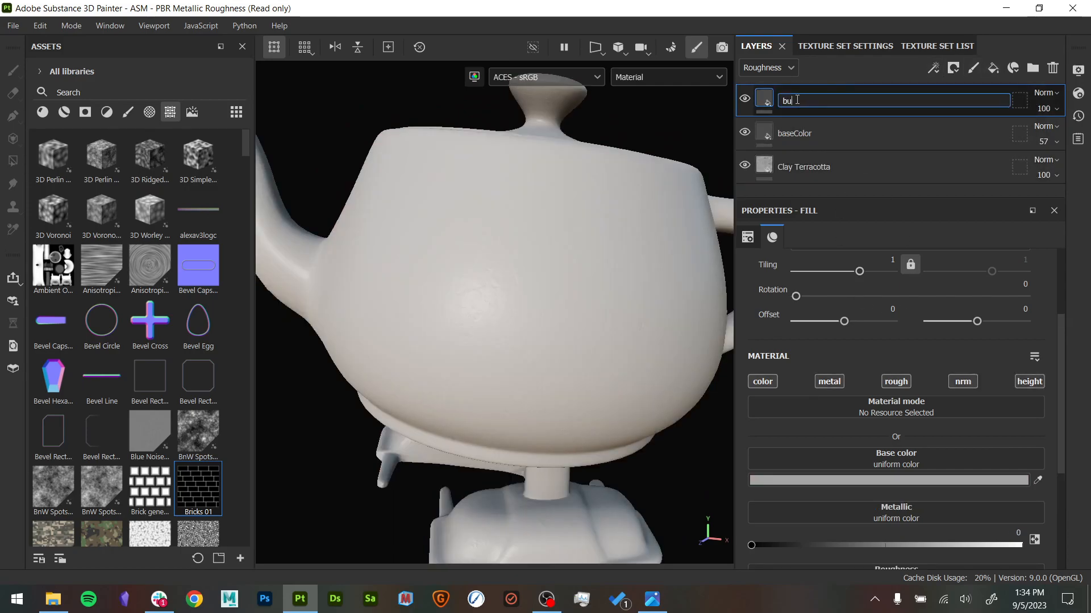
{"action": "type", "text": "mpy_height"}
{"action": "key", "text": "Return"}
{"action": "left_click_drag", "start_coordinate": [621, 212], "coordinate": [602, 229], "text": "alt"}
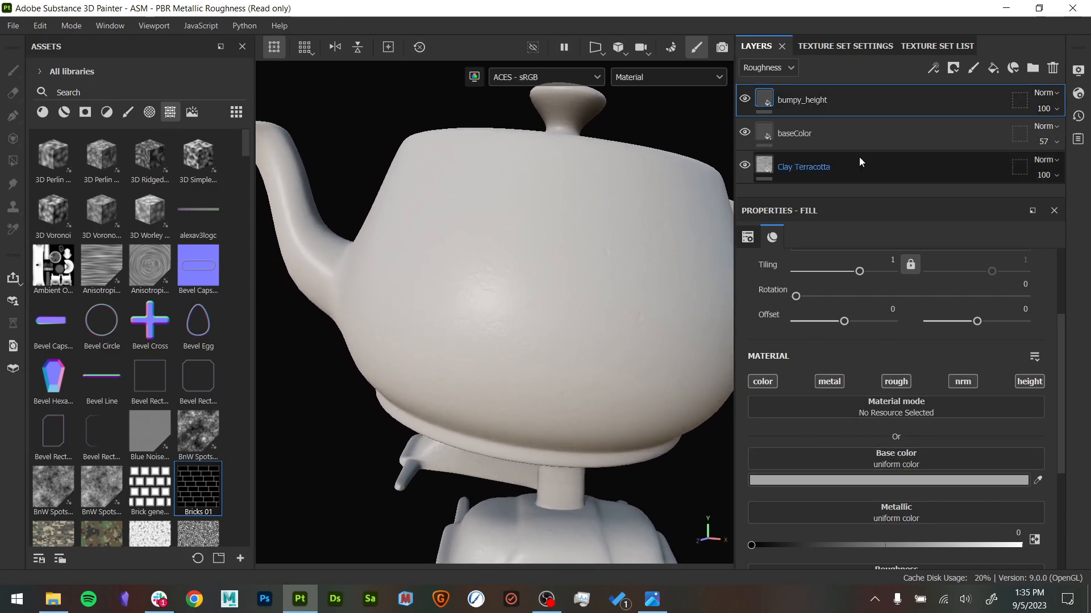
- Switch the layer stack's channel display to Base color and select the baseColor layer
{"action": "left_click", "coordinate": [762, 69]}
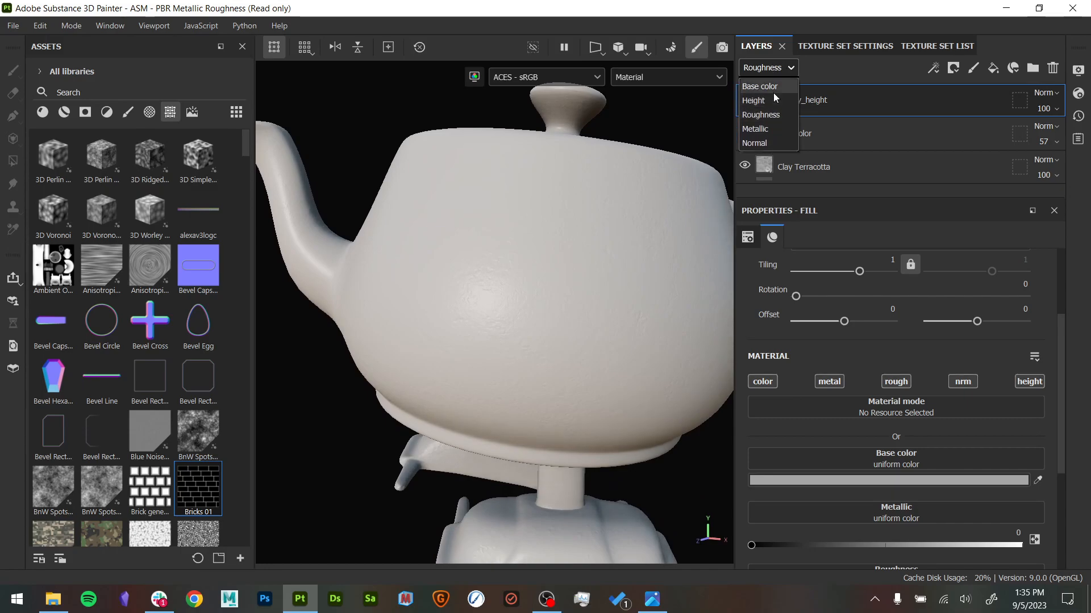
{"action": "left_click", "coordinate": [771, 88]}
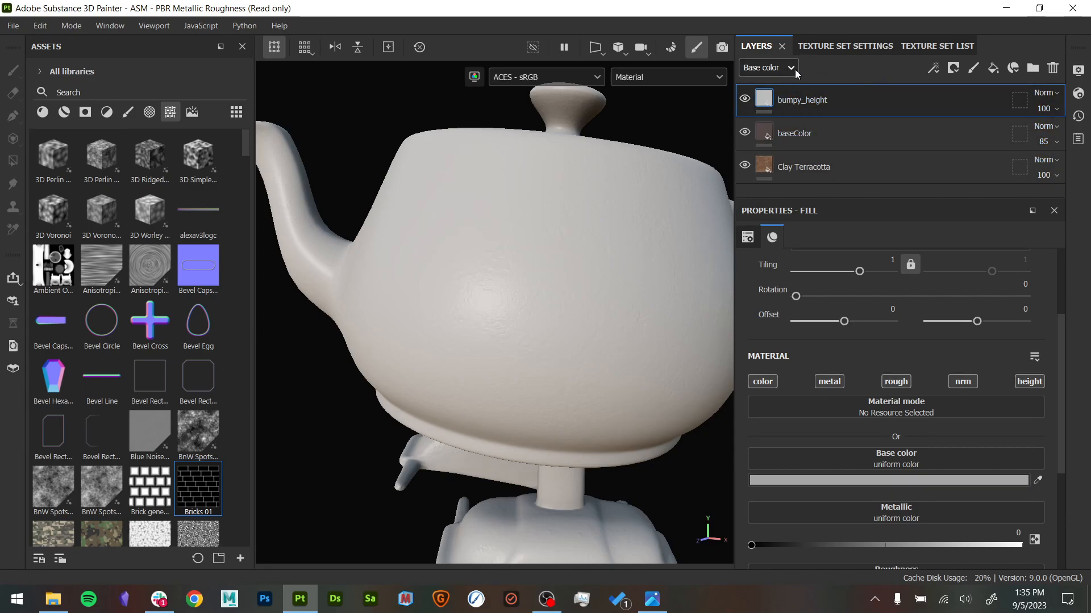
{"action": "left_click", "coordinate": [766, 137]}
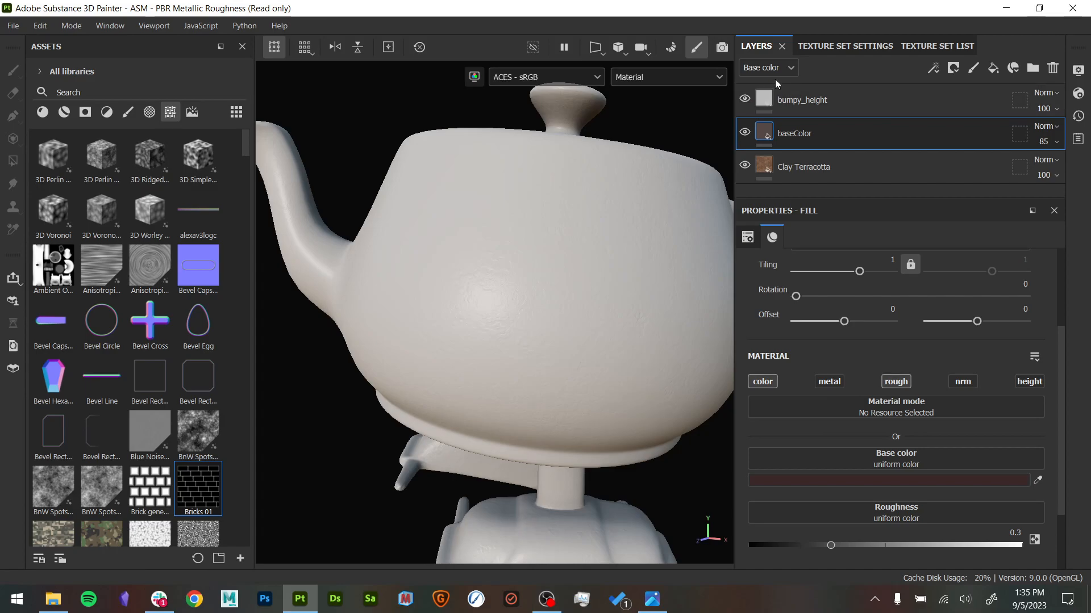
- Limit the bumpy_height layer to the height channel and set its Height to 0.0390
{"action": "left_click", "coordinate": [789, 100]}
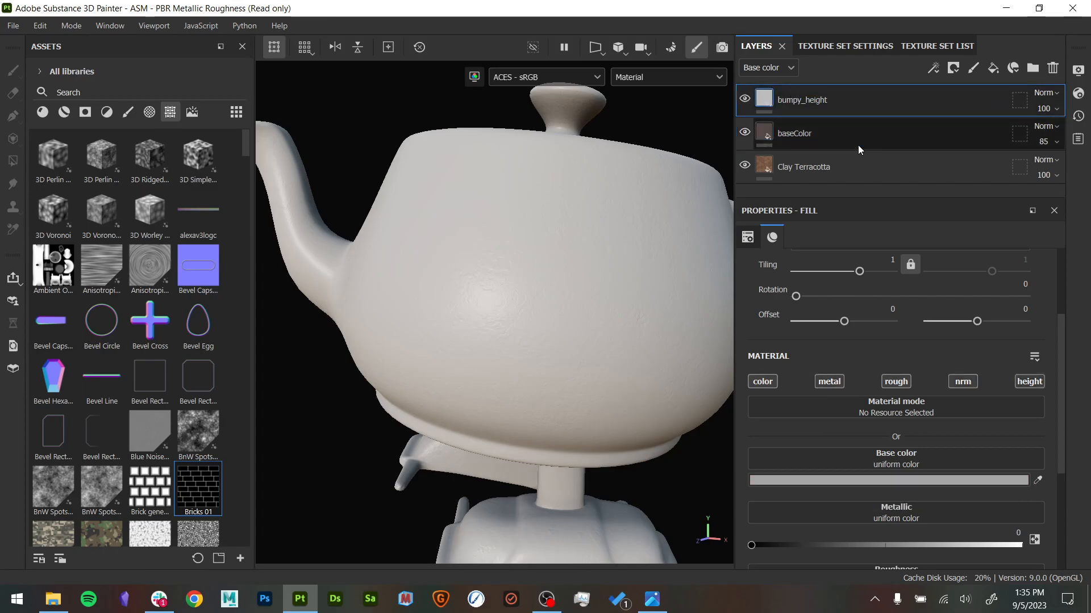
{"action": "left_click", "coordinate": [1029, 382]}
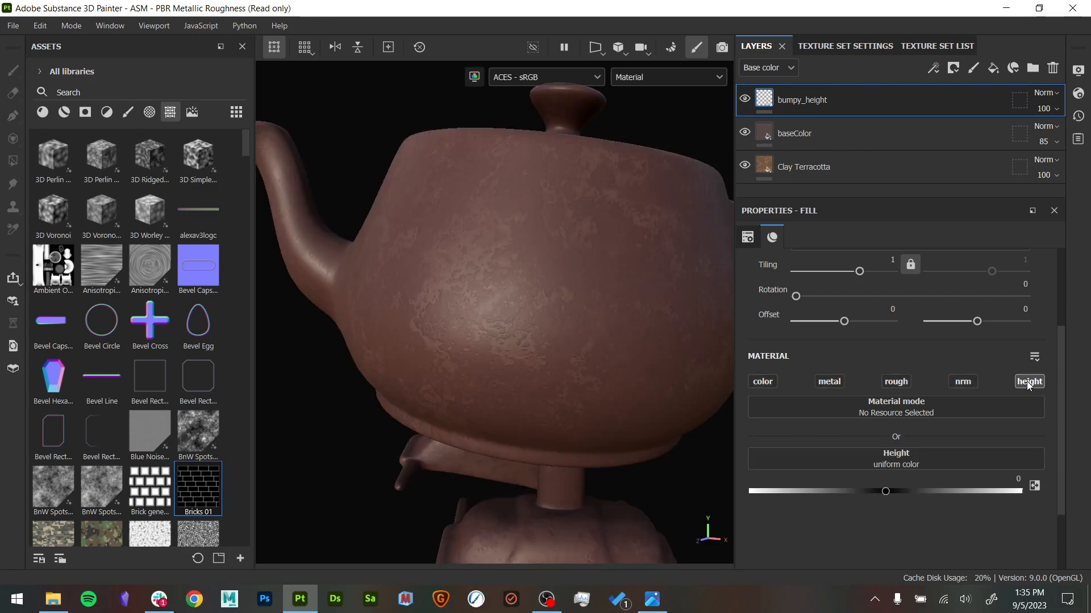
{"action": "left_click_drag", "start_coordinate": [889, 493], "coordinate": [890, 493]}
{"action": "mouse_move", "coordinate": [520, 303]}
{"action": "left_mouse_down", "text": "alt"}
{"action": "mouse_move", "coordinate": [523, 285]}
{"action": "mouse_move", "coordinate": [537, 297]}
{"action": "left_mouse_up", "text": "alt"}
{"action": "scroll", "coordinate": [589, 331], "scroll_direction": "up", "scroll_amount": 3}
{"action": "left_click_drag", "start_coordinate": [589, 332], "coordinate": [570, 341], "text": "alt"}
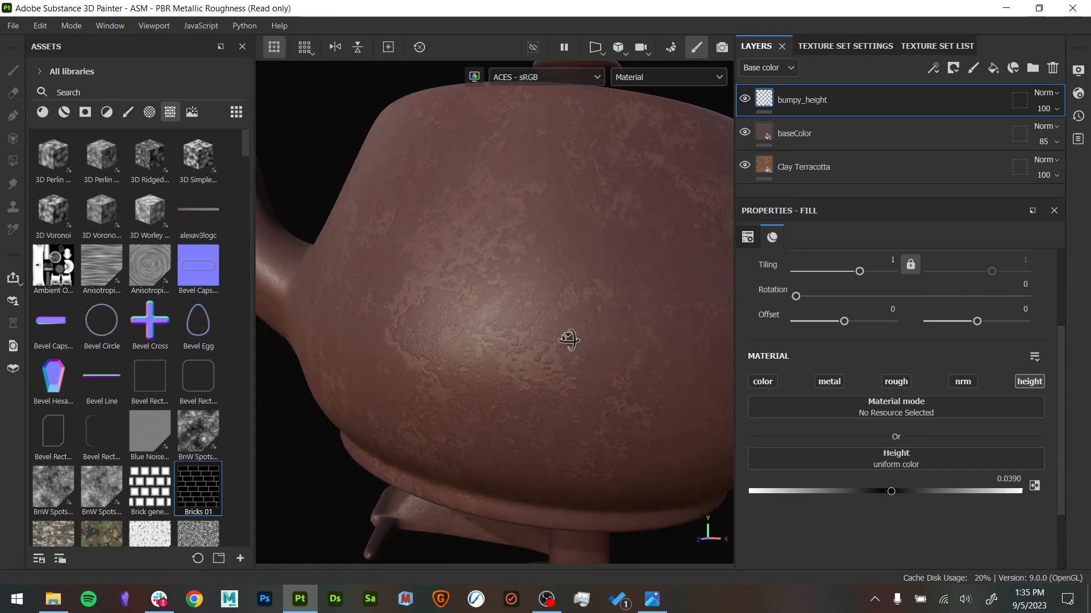
- Give the bumpy_height layer a black mask and add a fill effect to that mask
{"action": "right_click", "coordinate": [798, 101]}
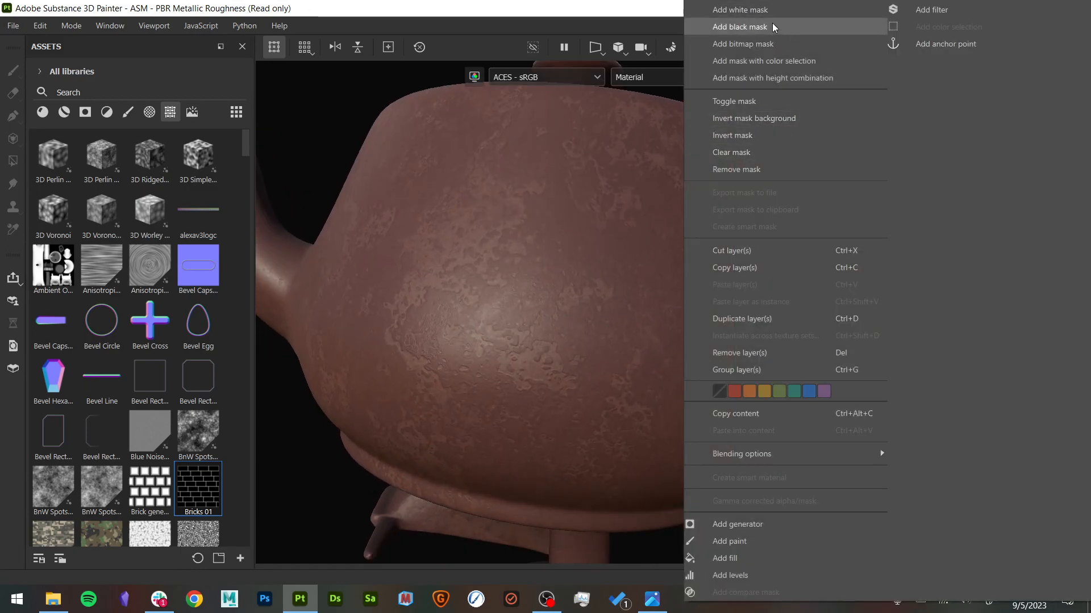
{"action": "left_click", "coordinate": [818, 10]}
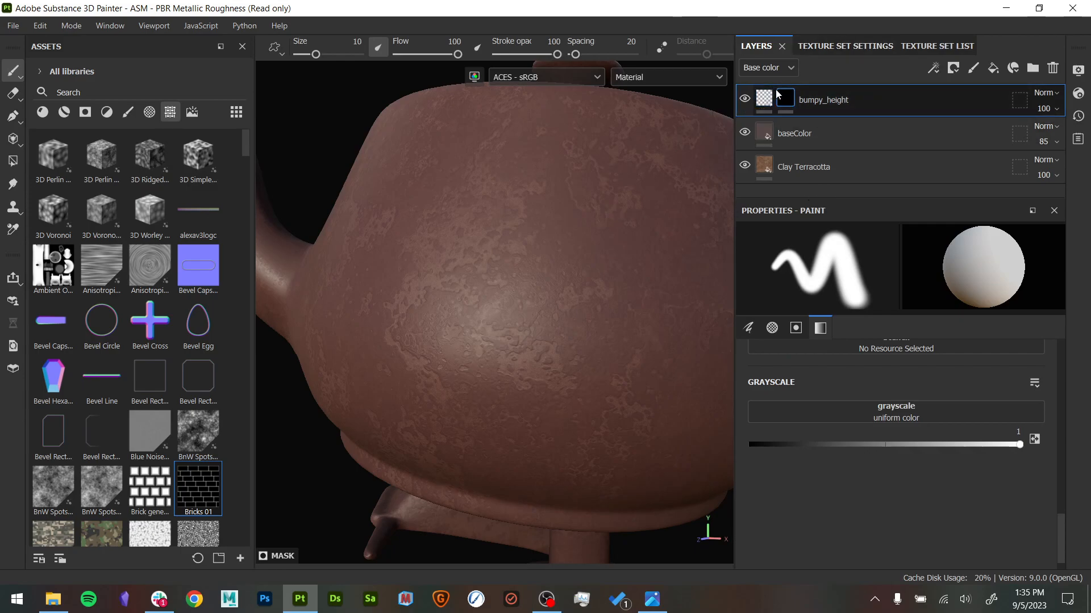
{"action": "mouse_move", "coordinate": [777, 95]}
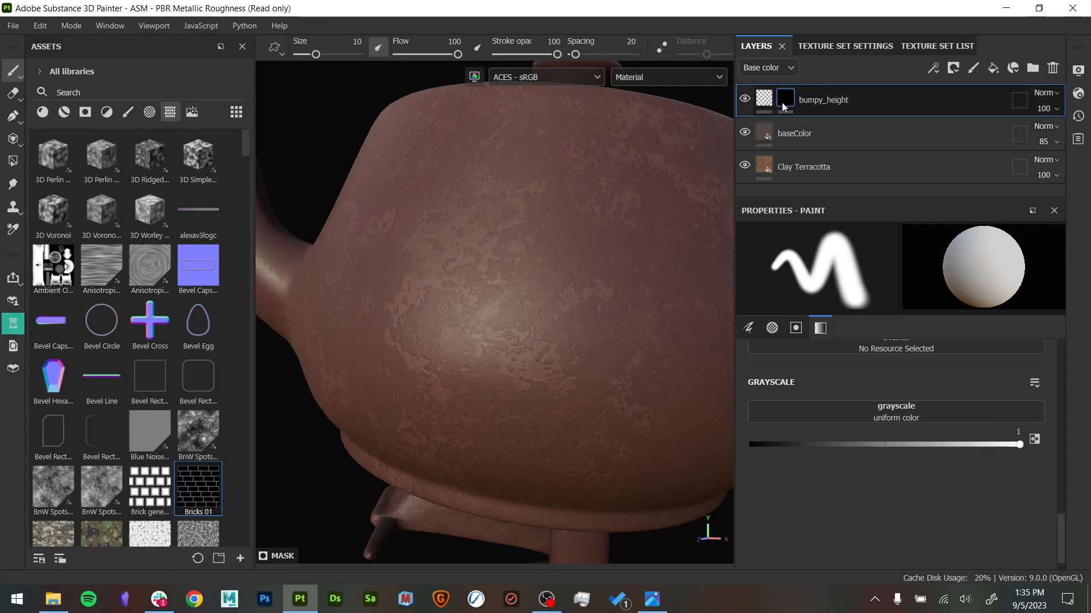
{"action": "right_click", "coordinate": [783, 106]}
{"action": "left_click", "coordinate": [864, 491]}
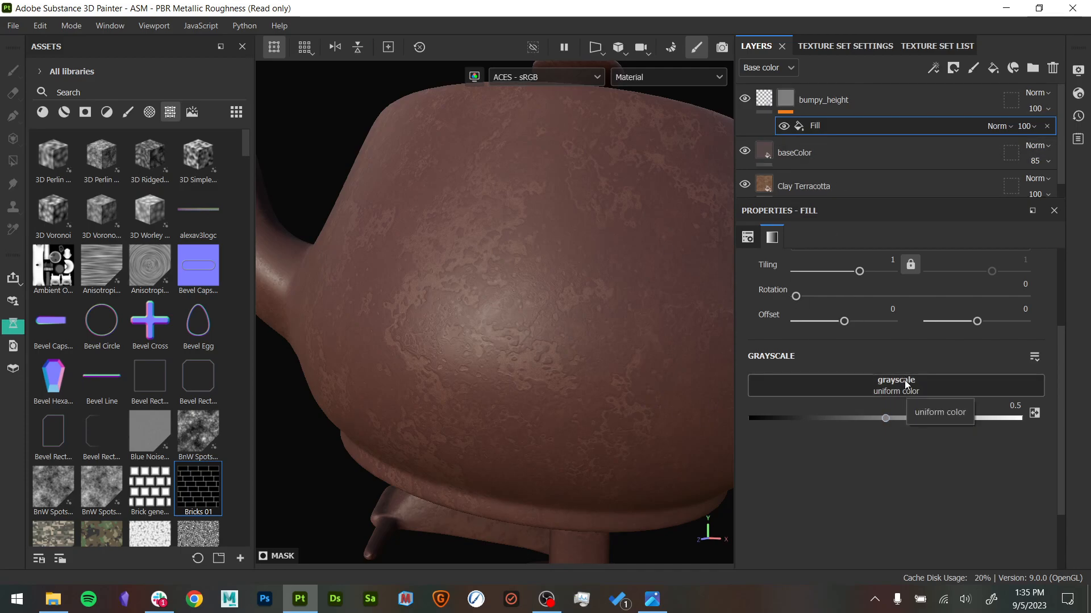
- Search the texture assets for "grunge" and preview the grunge maps
{"action": "scroll", "coordinate": [163, 372], "scroll_direction": "down", "scroll_amount": 10}
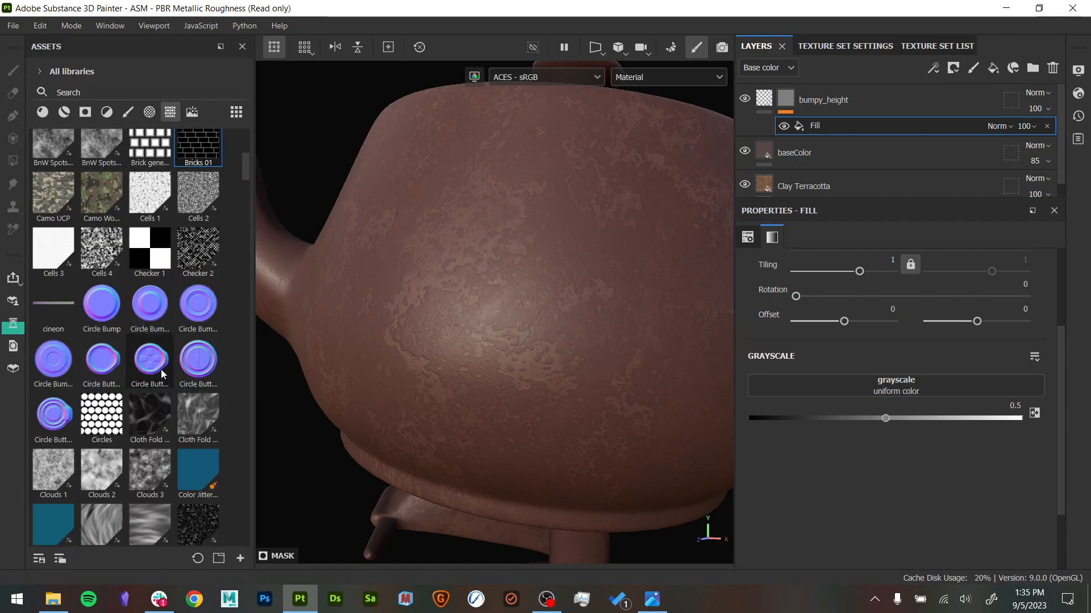
{"action": "left_click", "coordinate": [98, 88]}
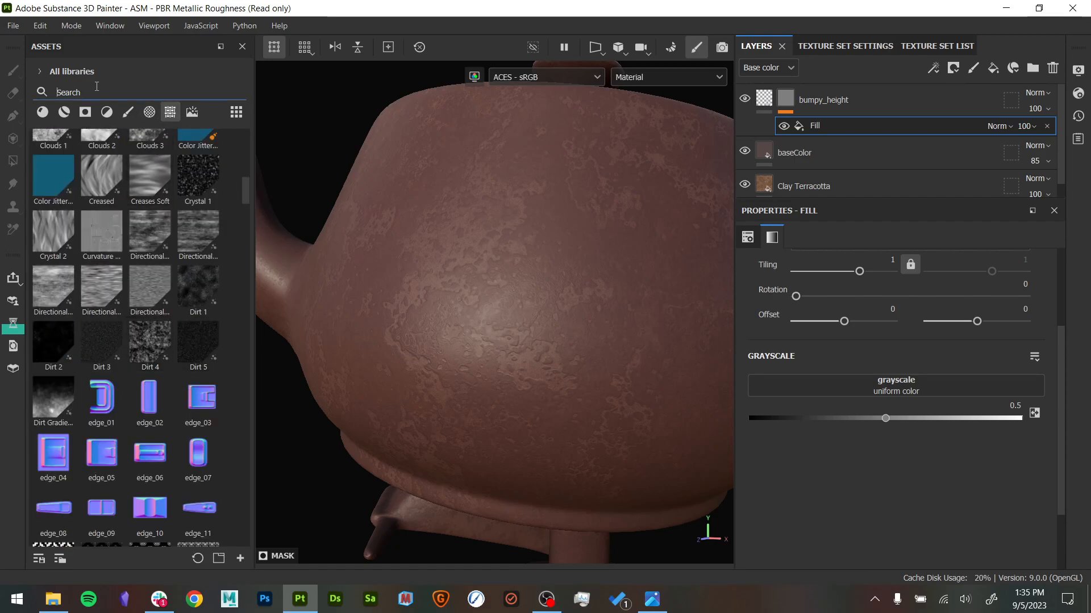
{"action": "type", "text": "grunge"}
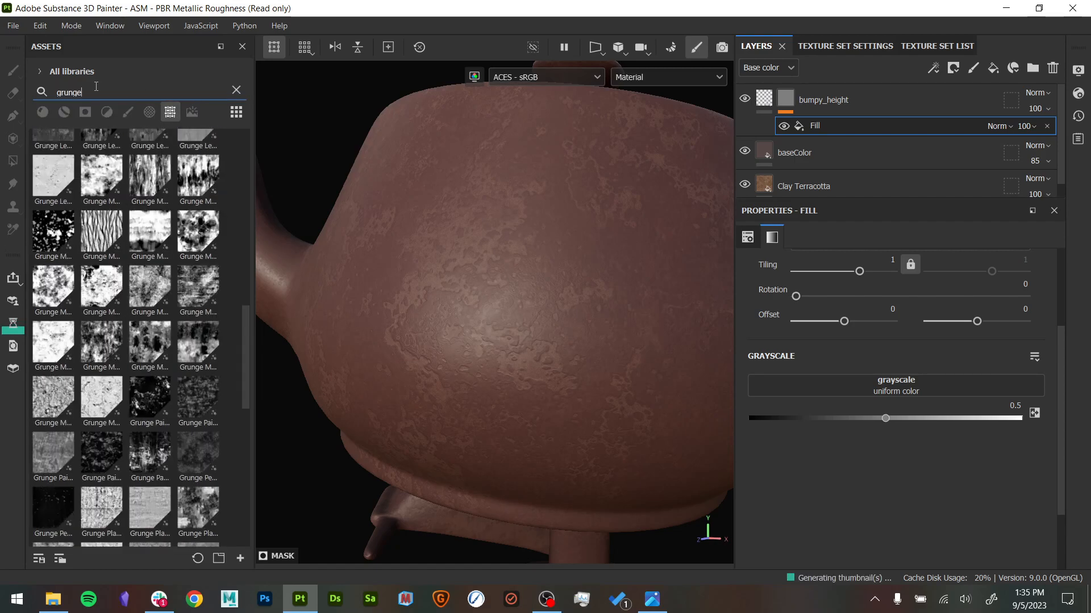
{"action": "mouse_move", "coordinate": [118, 187]}
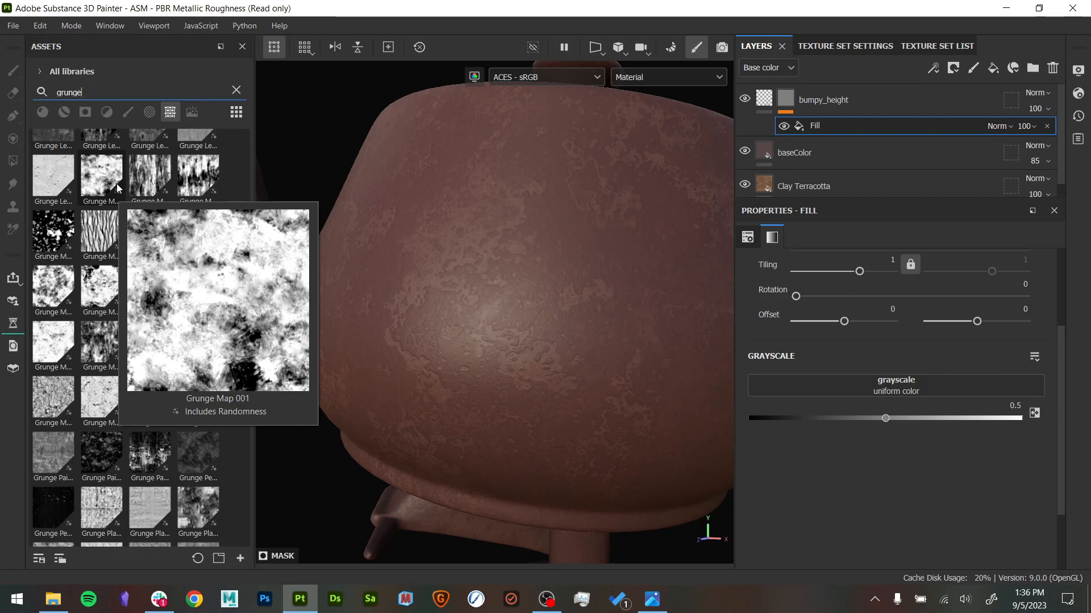
{"action": "key", "text": "ctrl+s"}
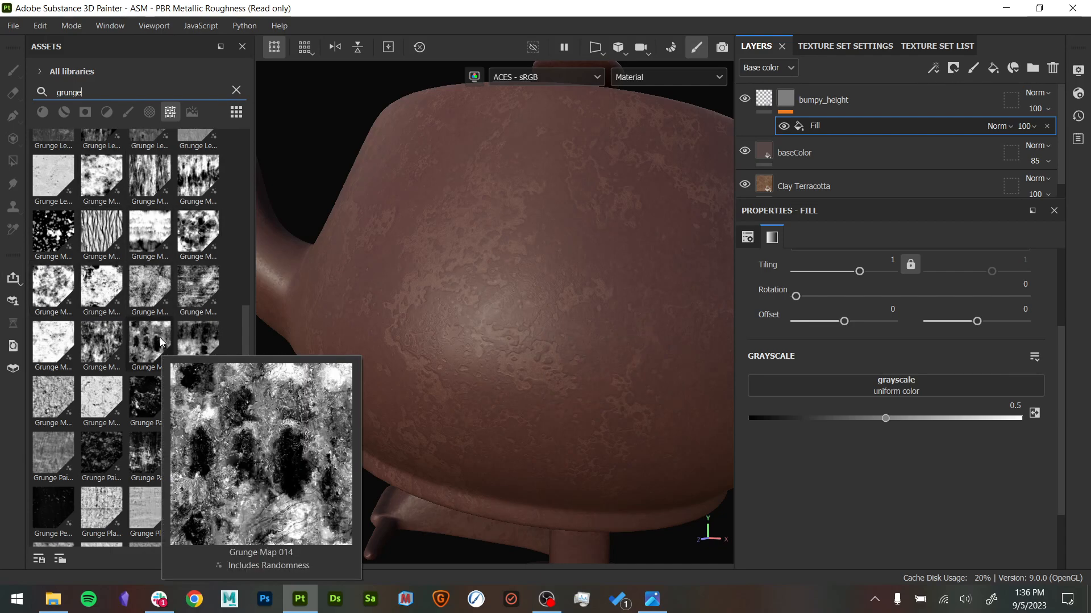
- Set the mask fill to Tri-planar projection and hide its projection manipulator
{"action": "scroll", "coordinate": [850, 350], "scroll_direction": "up", "scroll_amount": 3}
{"action": "left_click", "coordinate": [858, 291]}
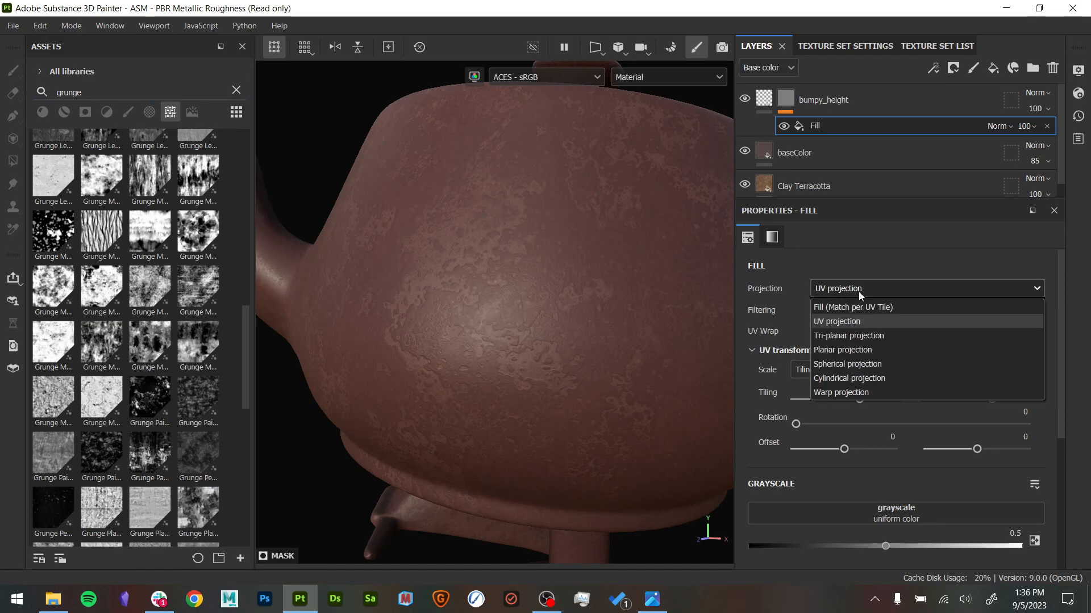
{"action": "left_click", "coordinate": [863, 336]}
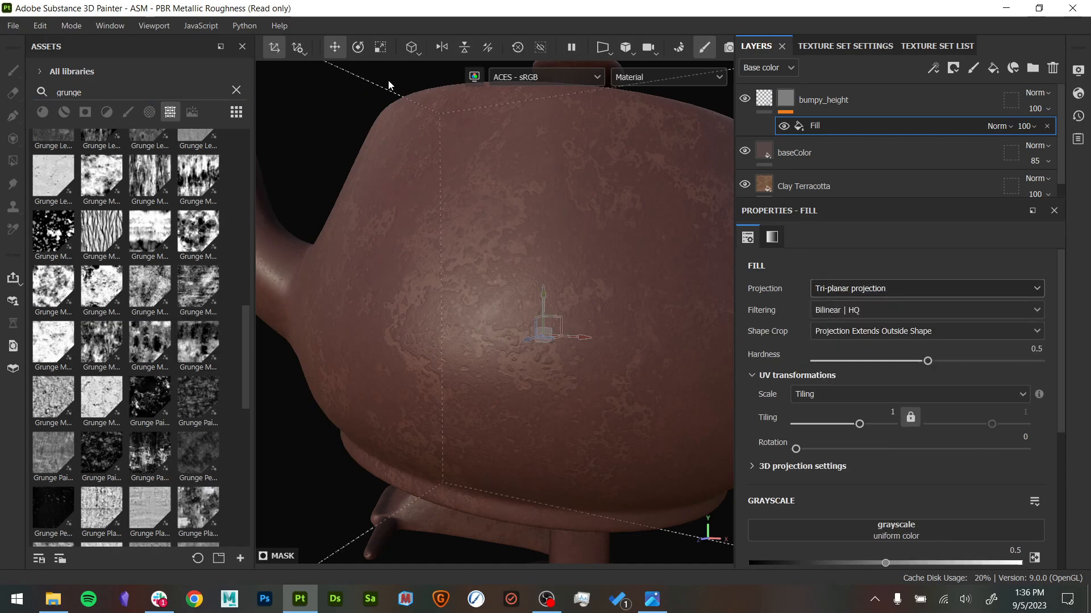
{"action": "left_click", "coordinate": [275, 48]}
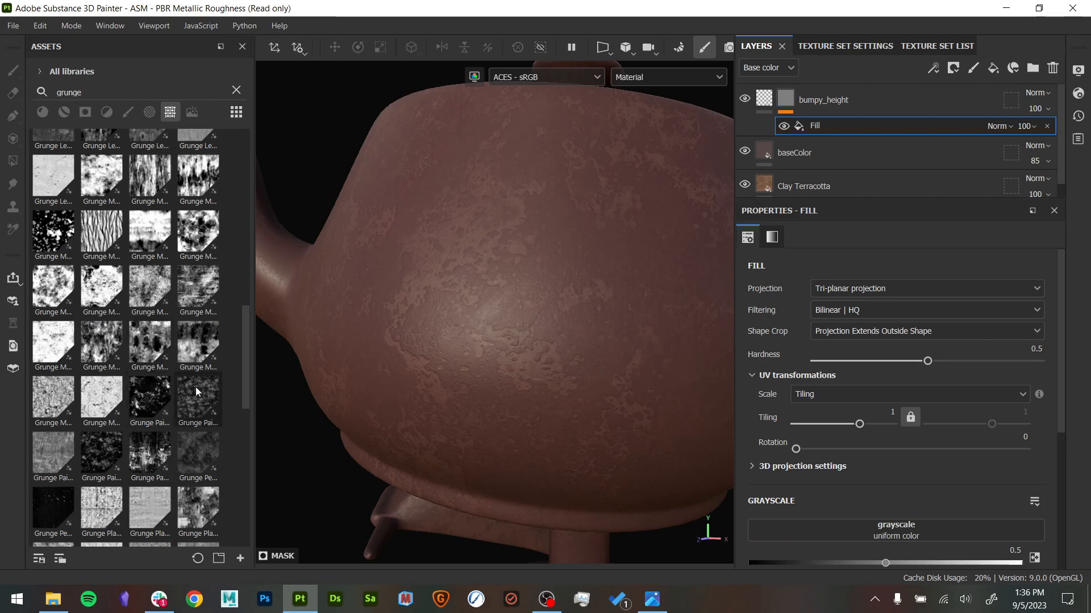
{"action": "mouse_move", "coordinate": [196, 391]}
{"action": "mouse_move", "coordinate": [199, 449]}
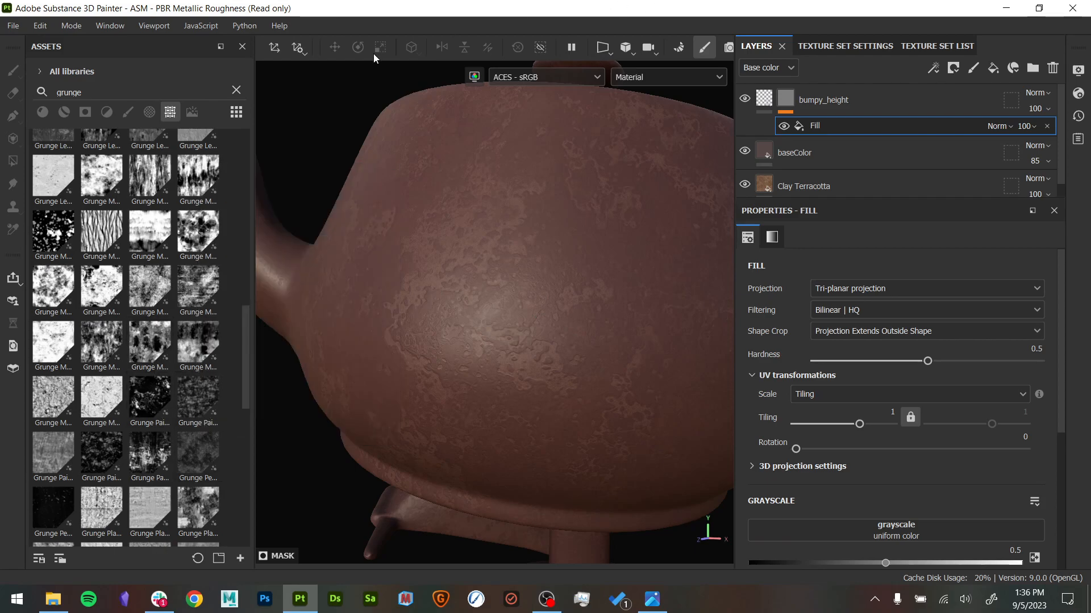
{"action": "left_click", "coordinate": [276, 48]}
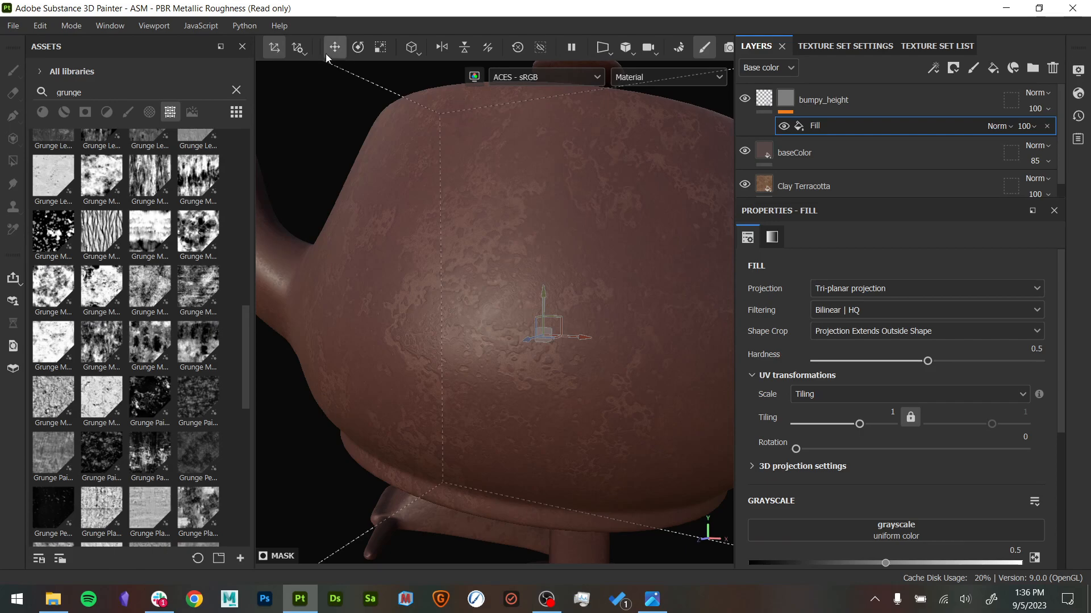
{"action": "left_click", "coordinate": [282, 50]}
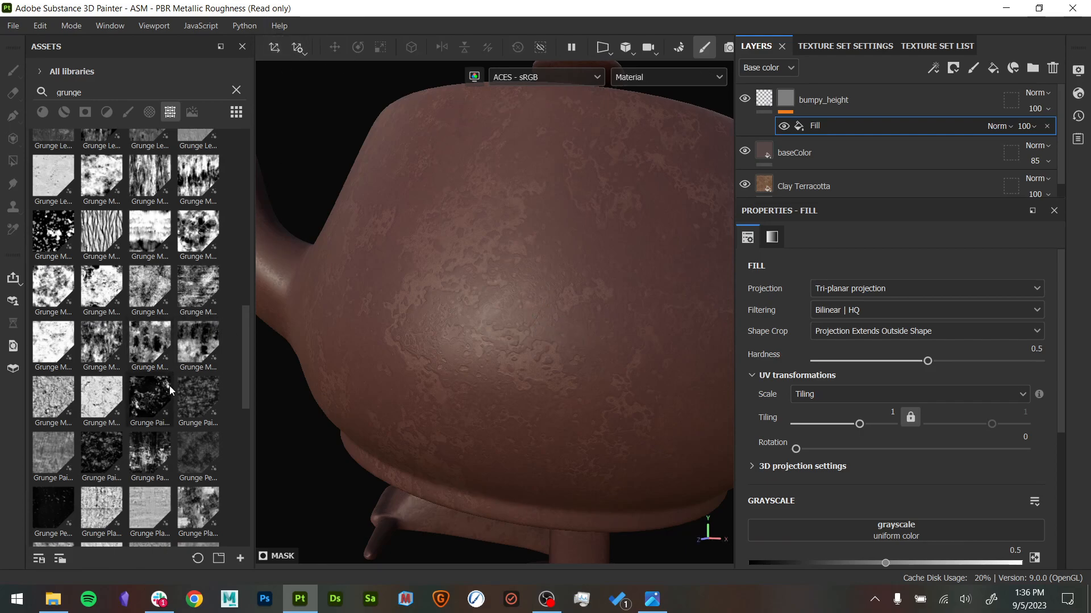
- Apply the Grunge Pebbles Dirt texture to the grayscale of the bumpy_height mask fill
{"action": "mouse_move", "coordinate": [194, 404]}
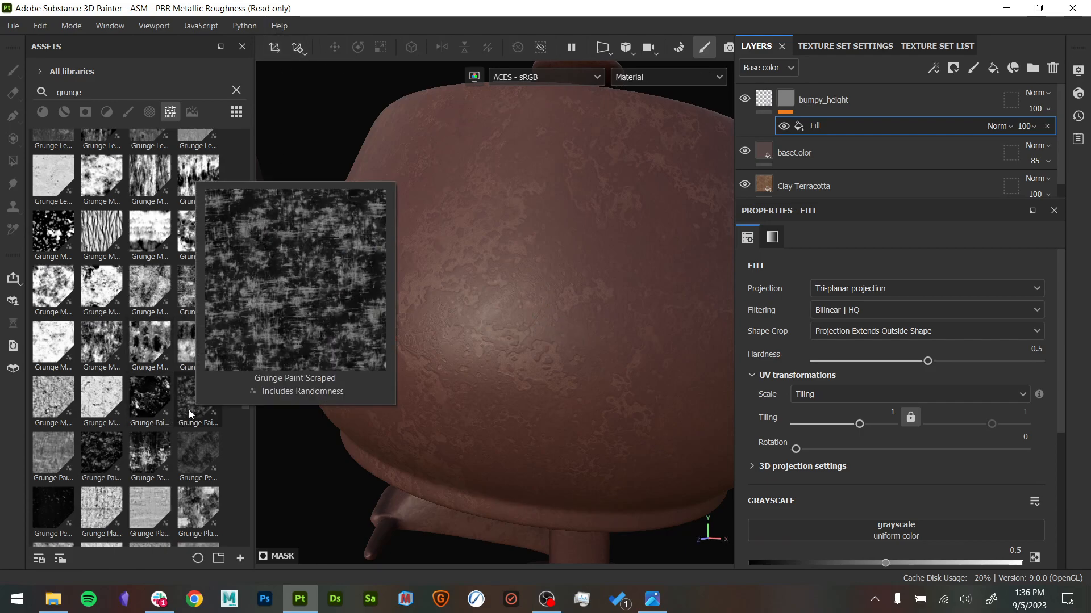
{"action": "mouse_move", "coordinate": [186, 449]}
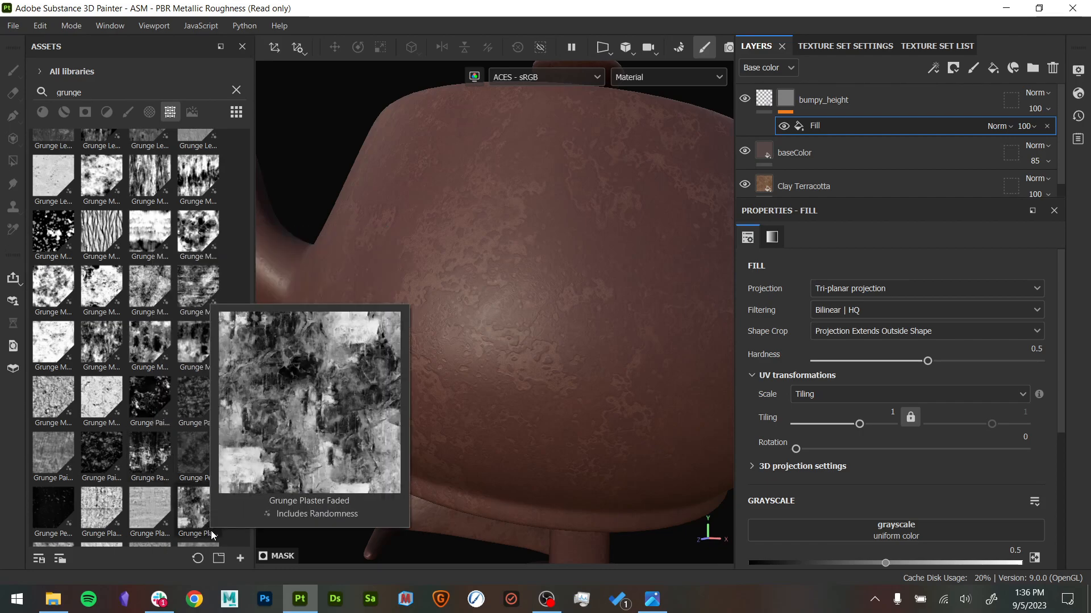
{"action": "mouse_move", "coordinate": [110, 476]}
{"action": "mouse_move", "coordinate": [68, 416]}
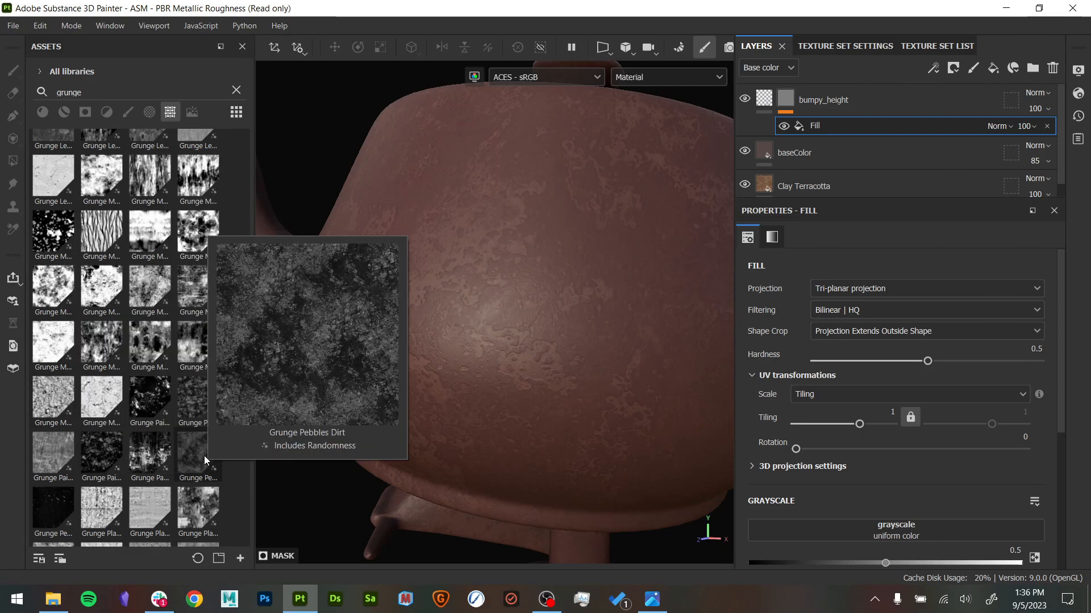
{"action": "left_click_drag", "start_coordinate": [192, 467], "coordinate": [809, 525]}
{"action": "left_click_drag", "start_coordinate": [597, 432], "coordinate": [518, 567], "text": "alt"}
- Switch to the vessel reference photo, examine its bumpy lower surface, and return to Substance 3D Painter
{"action": "left_click", "coordinate": [653, 600]}
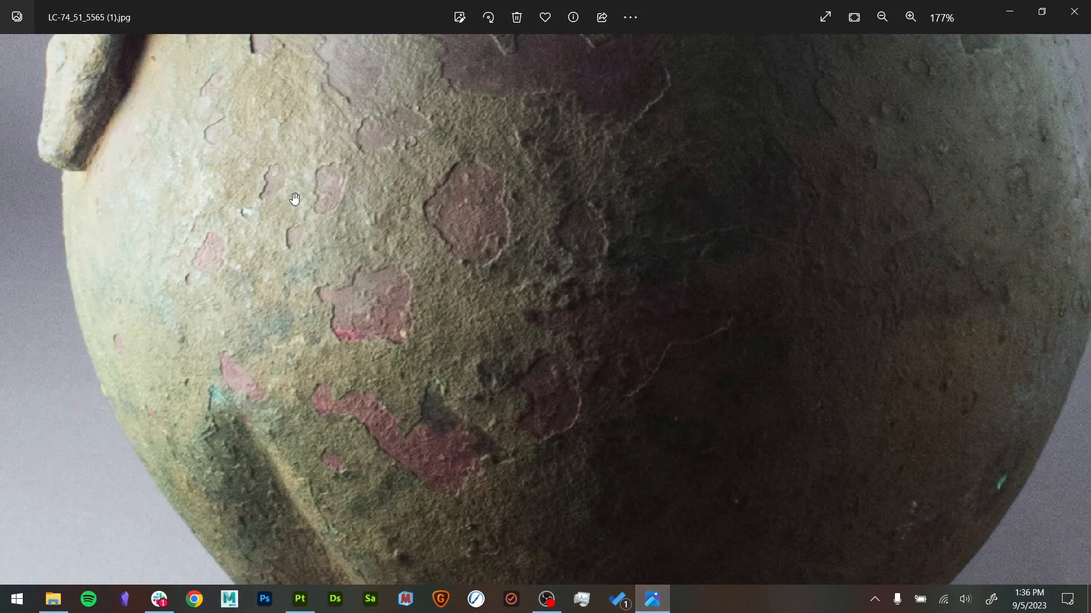
{"action": "scroll", "coordinate": [444, 274], "scroll_direction": "down", "scroll_amount": 3}
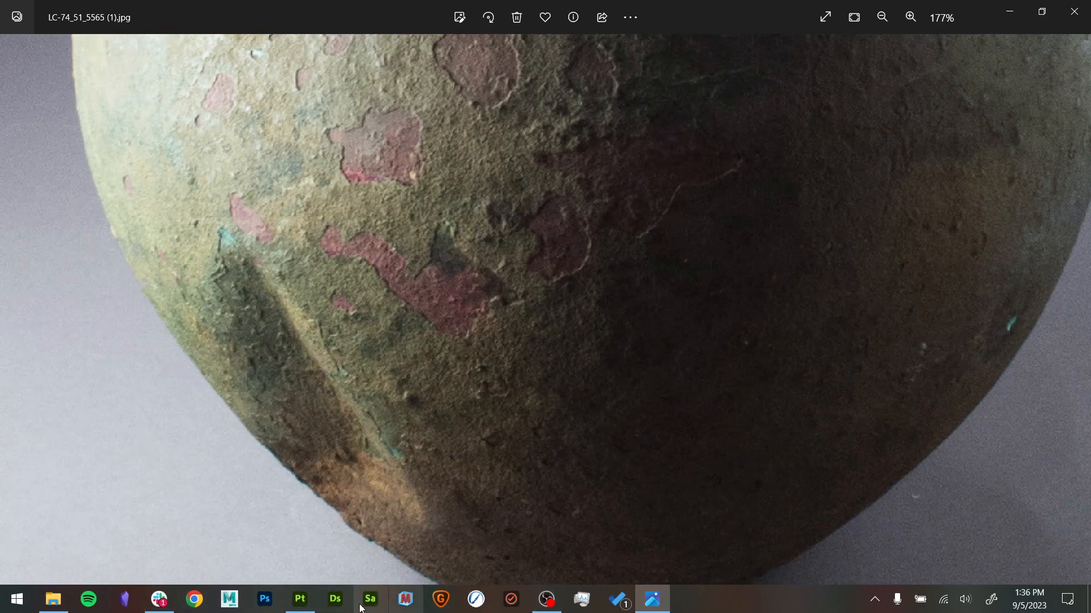
{"action": "left_click", "coordinate": [299, 600]}
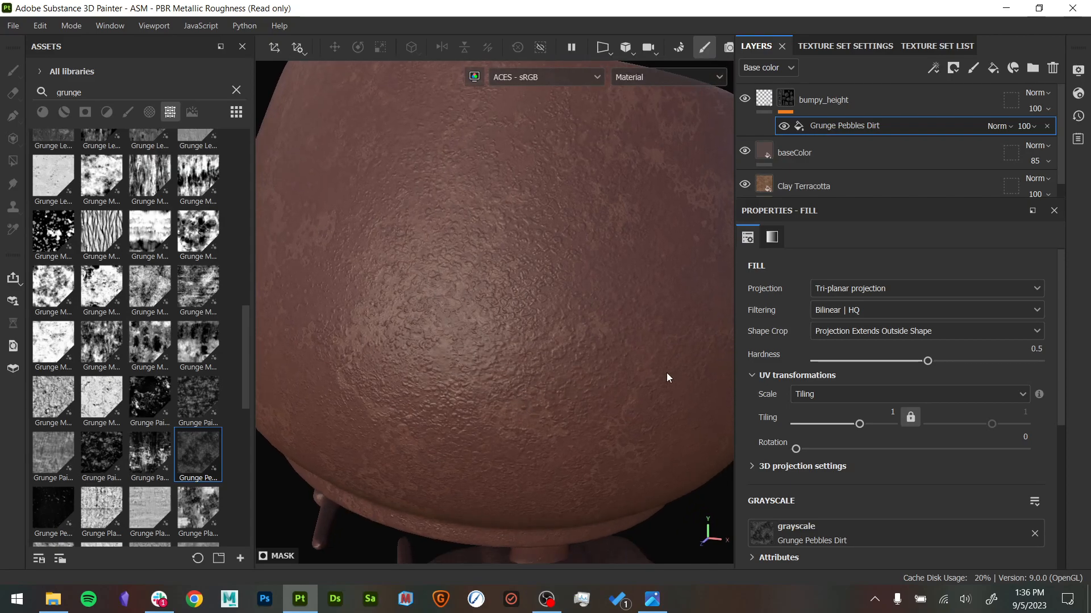
- Isolate the bumpy_height mask in the viewport and inspect the pebble pattern around the teapot
{"action": "left_click", "coordinate": [786, 98], "text": "alt"}
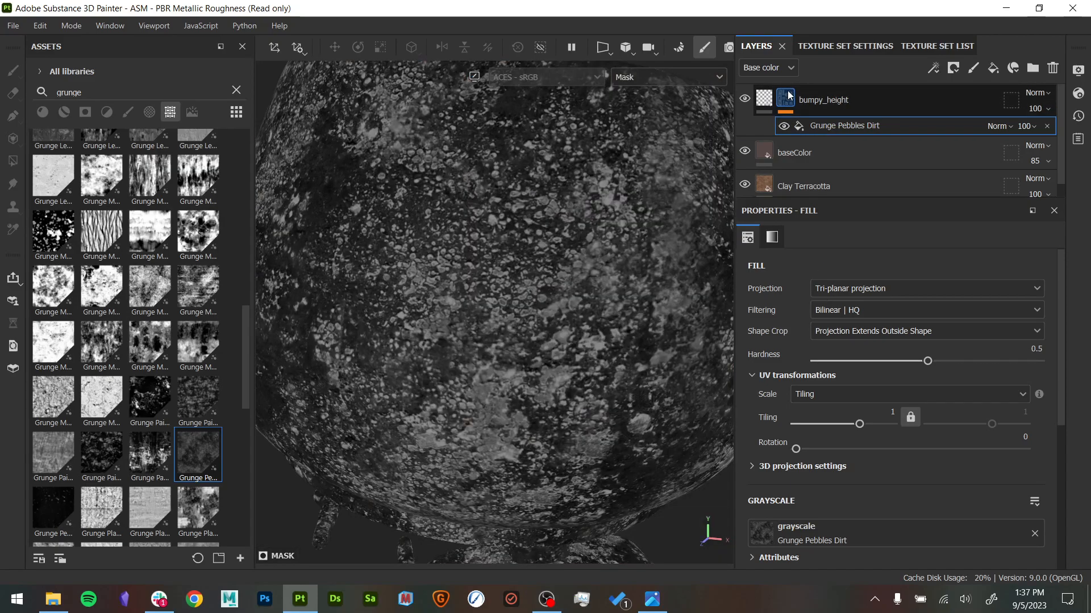
{"action": "right_click_drag", "start_coordinate": [651, 267], "coordinate": [484, 226], "text": "alt"}
{"action": "left_click_drag", "start_coordinate": [484, 227], "coordinate": [510, 360], "text": "alt"}
{"action": "left_click_drag", "start_coordinate": [286, 353], "coordinate": [480, 319], "text": "alt"}
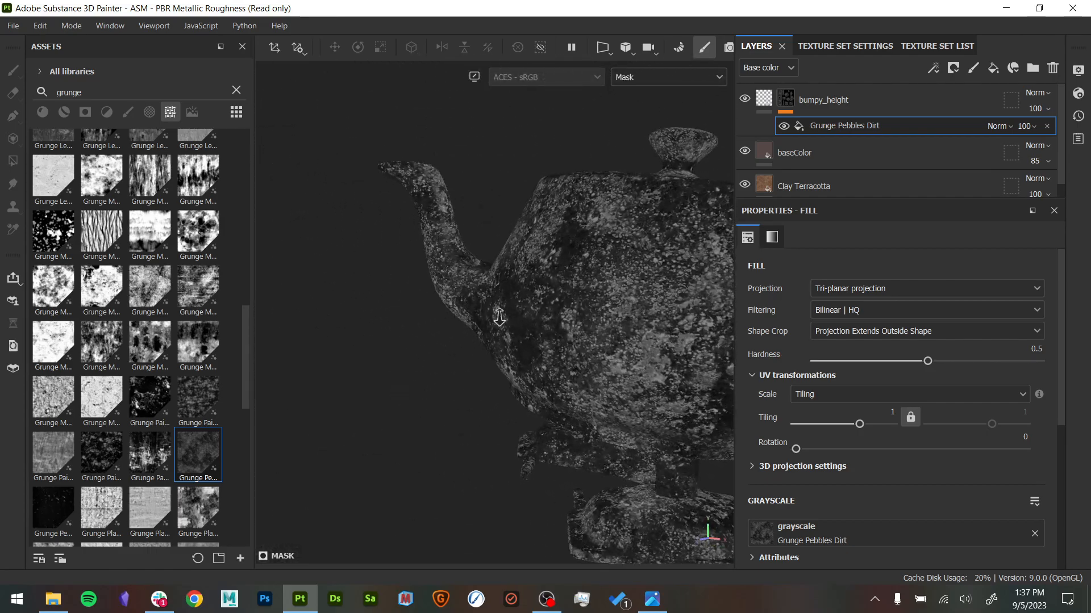
{"action": "right_click_drag", "start_coordinate": [479, 319], "coordinate": [560, 332], "text": "alt"}
{"action": "middle_click_drag", "start_coordinate": [560, 332], "coordinate": [458, 353], "text": "alt"}
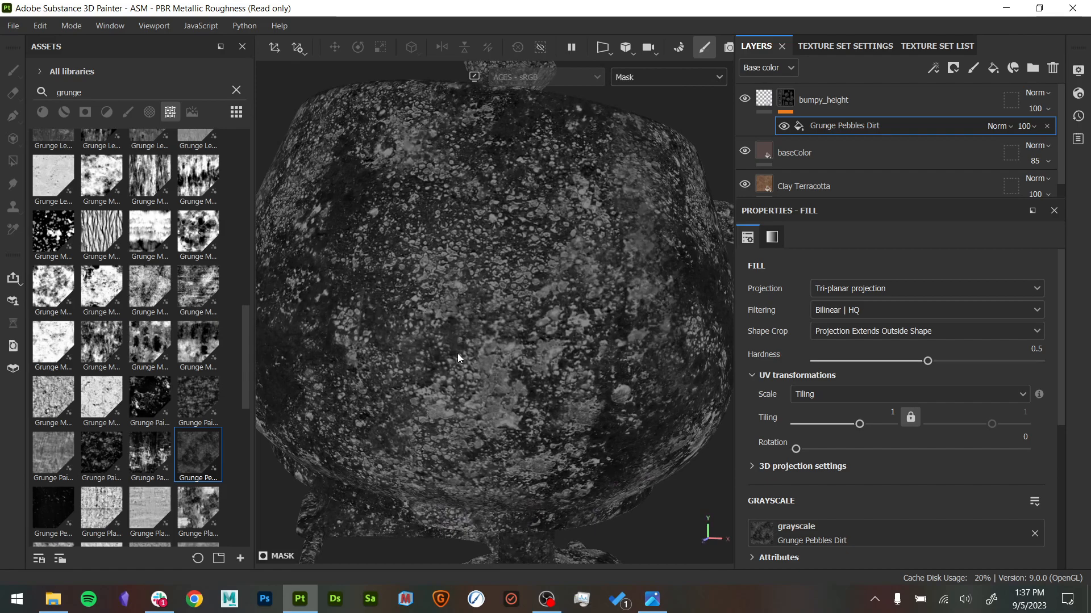
- Set the Grunge Pebbles Dirt fill's tiling to 15.06 and its projection hardness to 0.27
{"action": "left_click_drag", "start_coordinate": [859, 424], "coordinate": [880, 424]}
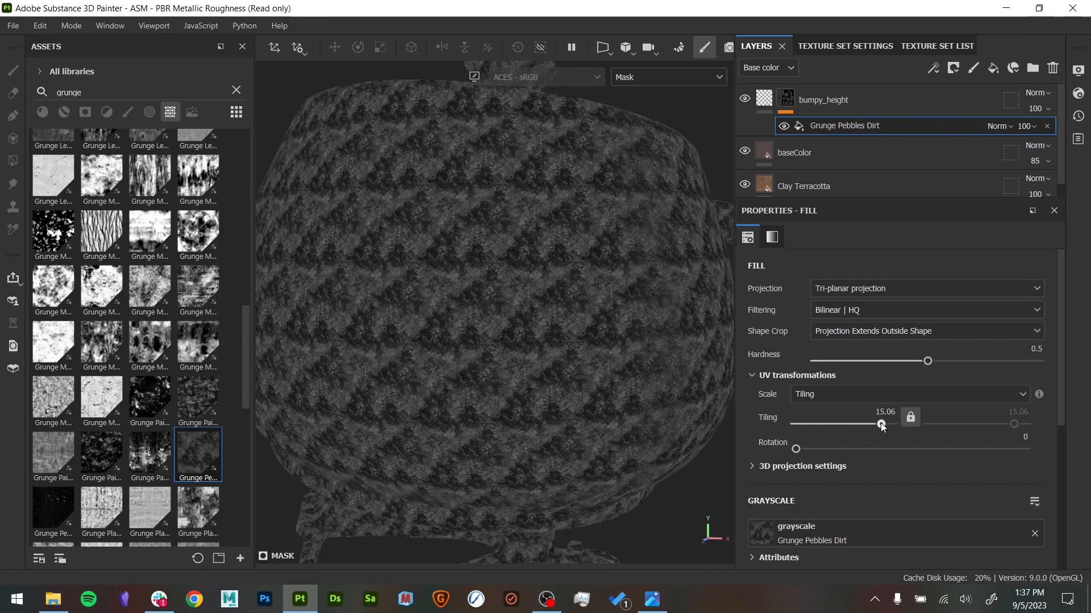
{"action": "left_click_drag", "start_coordinate": [927, 362], "coordinate": [863, 366]}
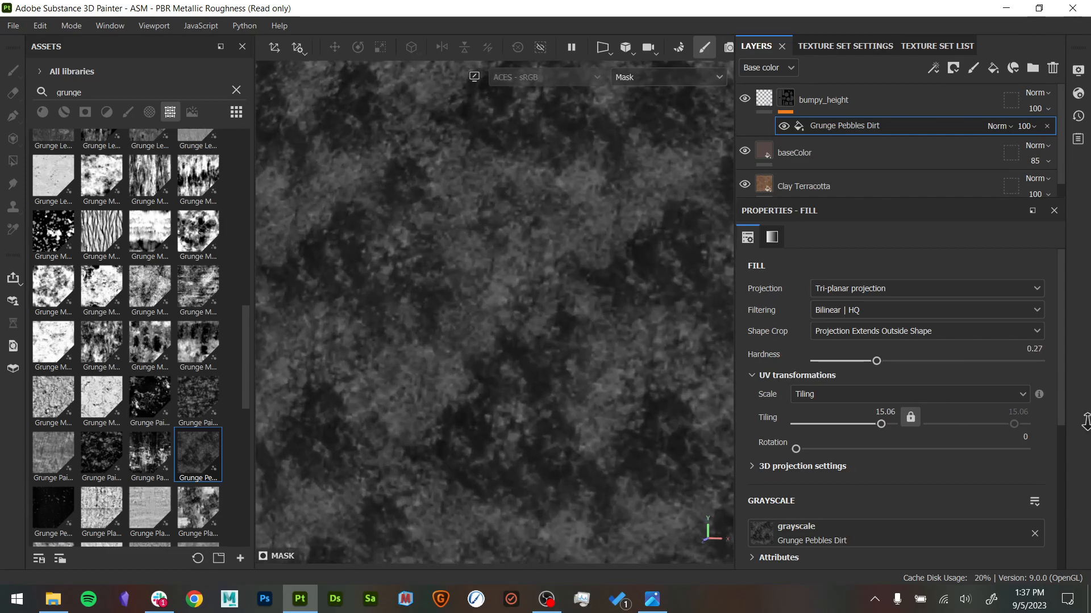
- Set the Grunge Pebbles Dirt fill's tiling to 1 and show the full material on the teapot body
{"action": "double_click", "coordinate": [885, 413]}
{"action": "type", "text": "1"}
{"action": "key", "text": "Return"}
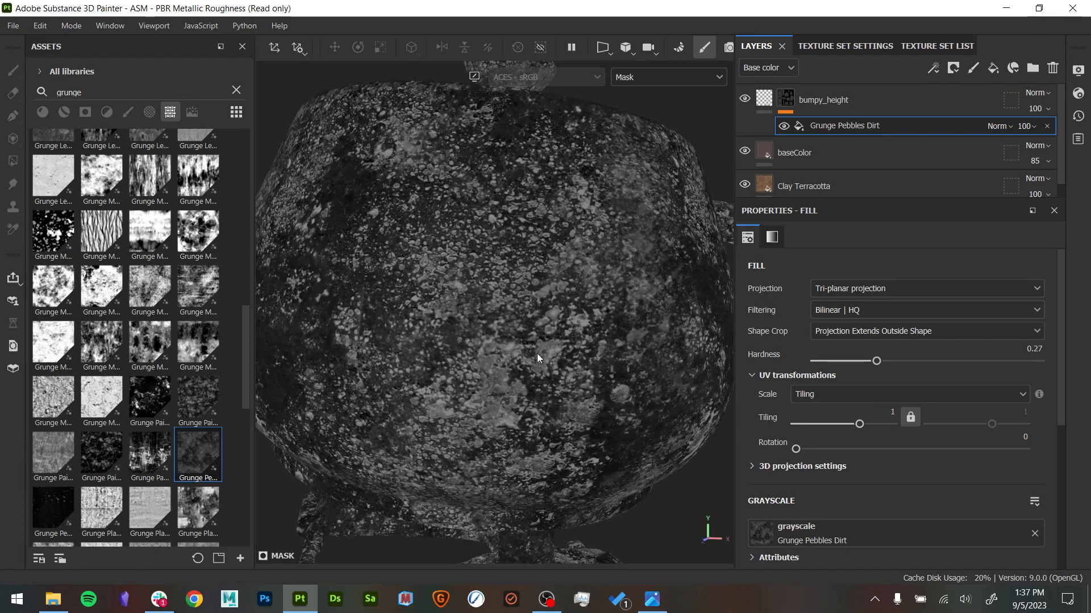
{"action": "left_click_drag", "start_coordinate": [559, 382], "coordinate": [588, 210], "text": "alt"}
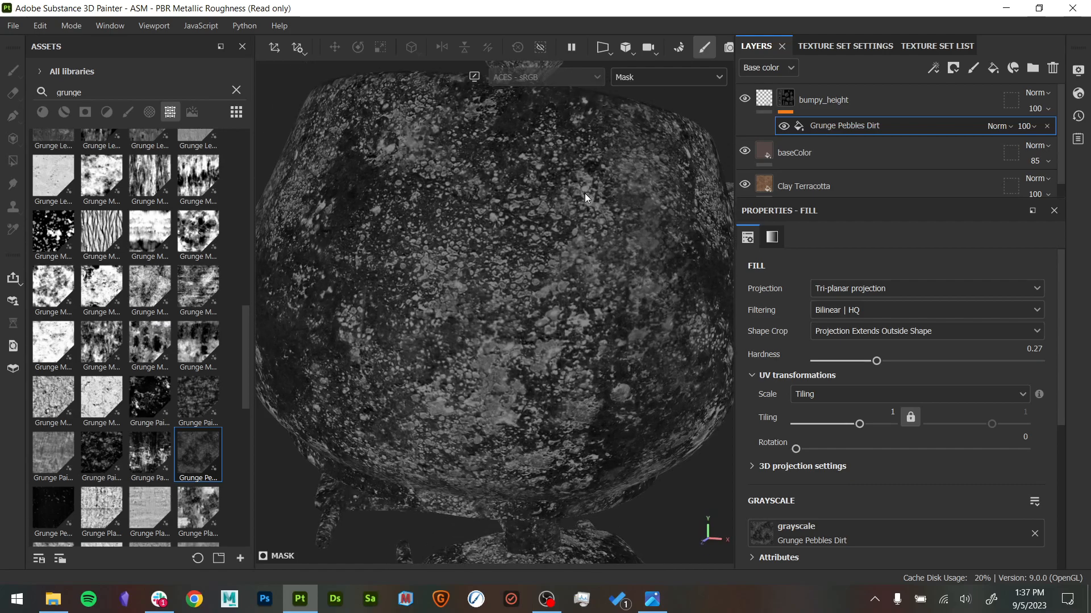
{"action": "key", "text": "m"}
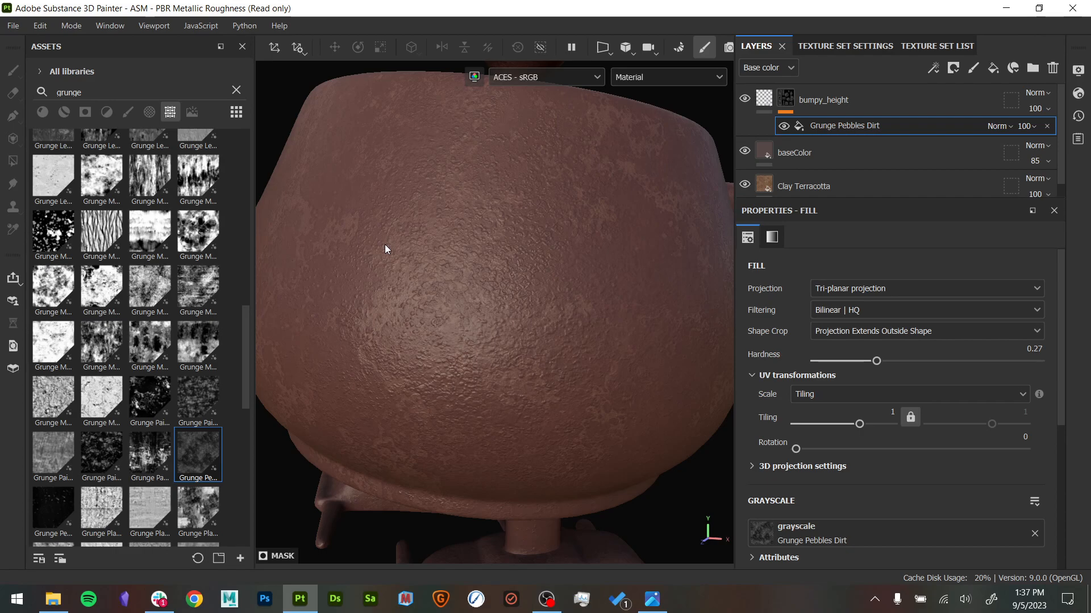
- Switch to the vessel reference photo, examine its neck and belly surface up close, and return to Substance 3D Painter
{"action": "left_click", "coordinate": [652, 600]}
{"action": "scroll", "coordinate": [594, 251], "scroll_direction": "down", "scroll_amount": 3}
{"action": "left_click_drag", "start_coordinate": [629, 214], "coordinate": [589, 377]}
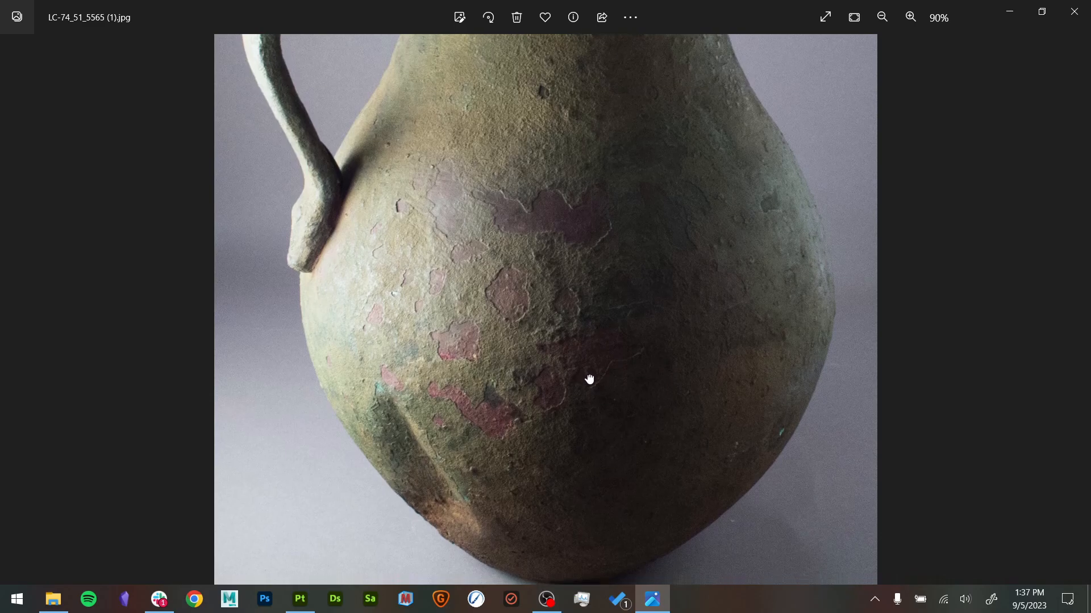
{"action": "scroll", "coordinate": [586, 204], "scroll_direction": "up", "scroll_amount": 3}
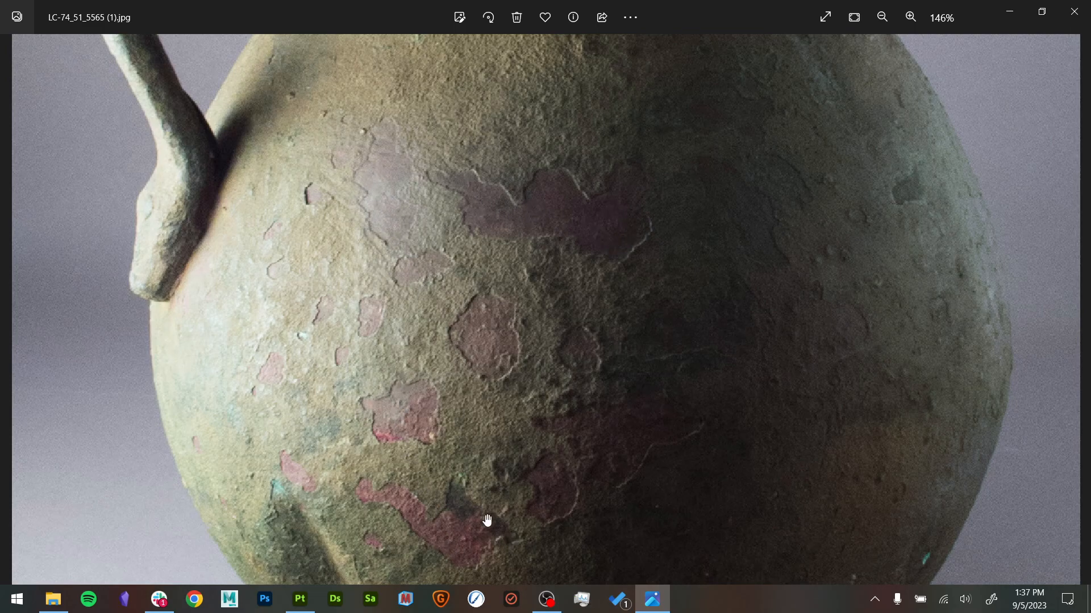
{"action": "scroll", "coordinate": [489, 371], "scroll_direction": "down", "scroll_amount": 3}
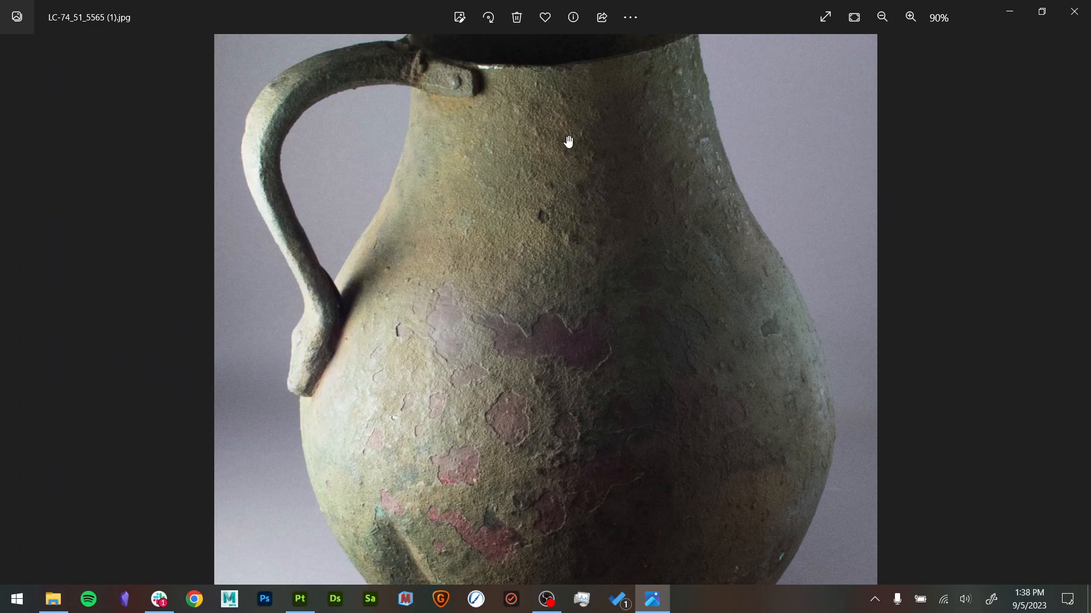
{"action": "left_click_drag", "start_coordinate": [621, 457], "coordinate": [628, 158]}
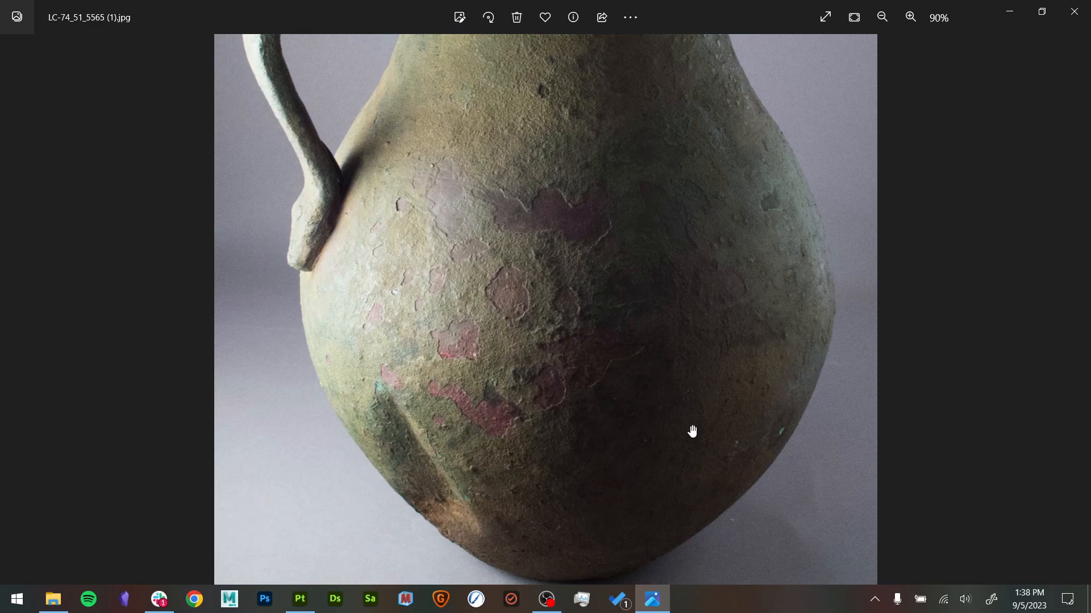
{"action": "left_click_drag", "start_coordinate": [725, 412], "coordinate": [752, 515]}
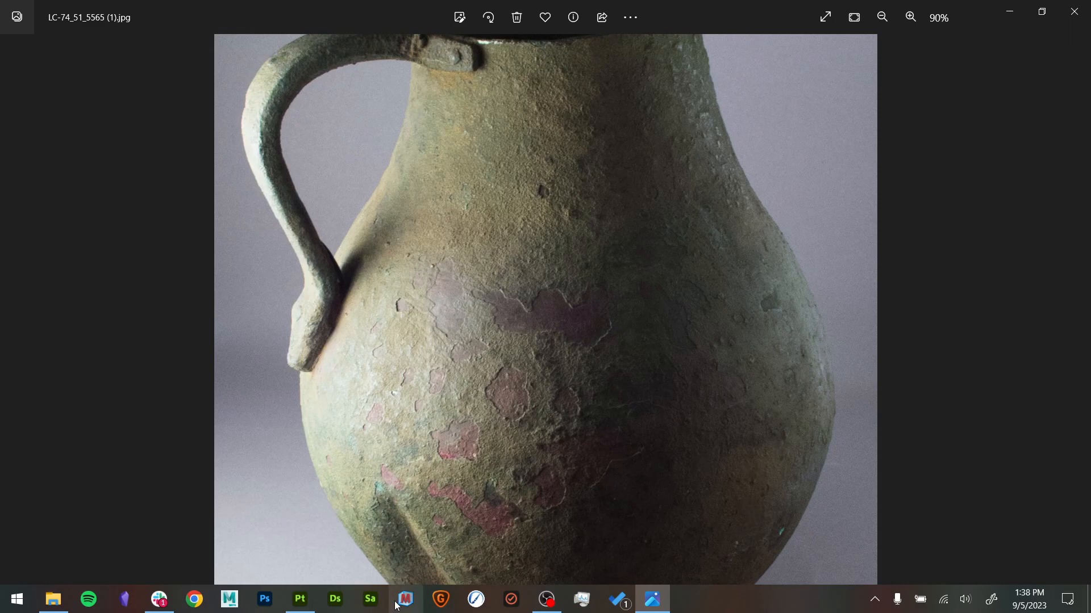
{"action": "left_click", "coordinate": [300, 600]}
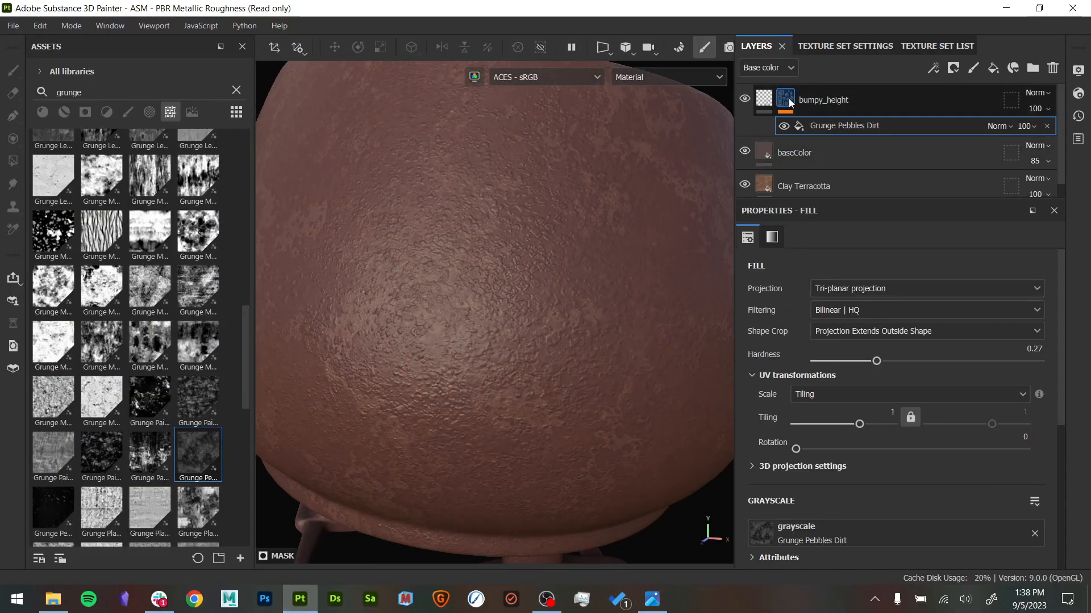
- Add a second fill to the bumpy_height mask and apply the Grunge Dusty Powder Soft texture to its grayscale
{"action": "left_click", "coordinate": [786, 98], "text": "alt"}
{"action": "right_click", "coordinate": [868, 127]}
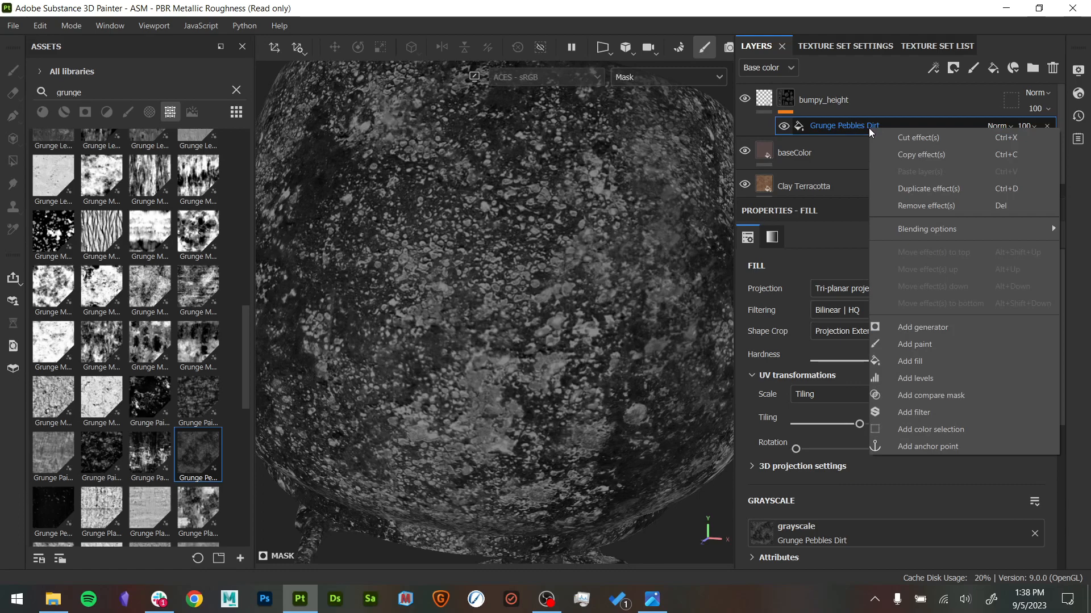
{"action": "left_click", "coordinate": [946, 361]}
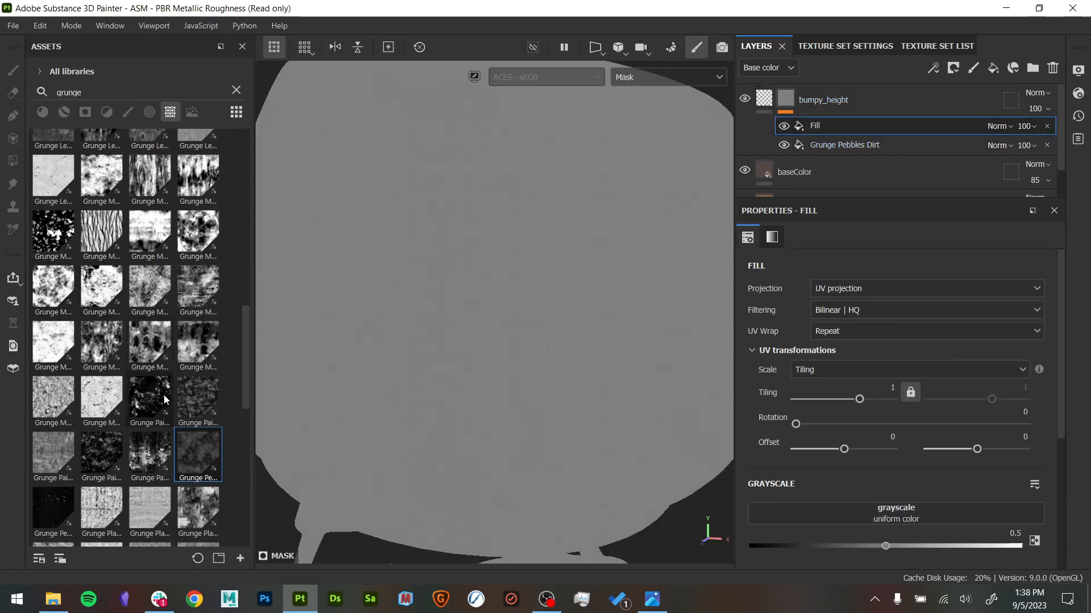
{"action": "scroll", "coordinate": [168, 392], "scroll_direction": "up", "scroll_amount": 10}
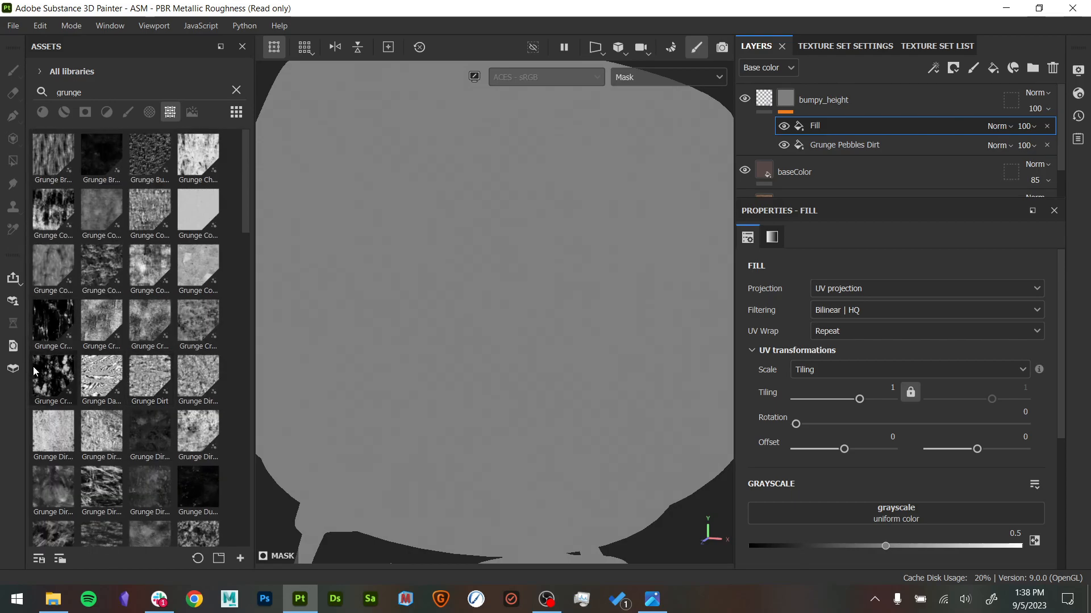
{"action": "mouse_move", "coordinate": [41, 379]}
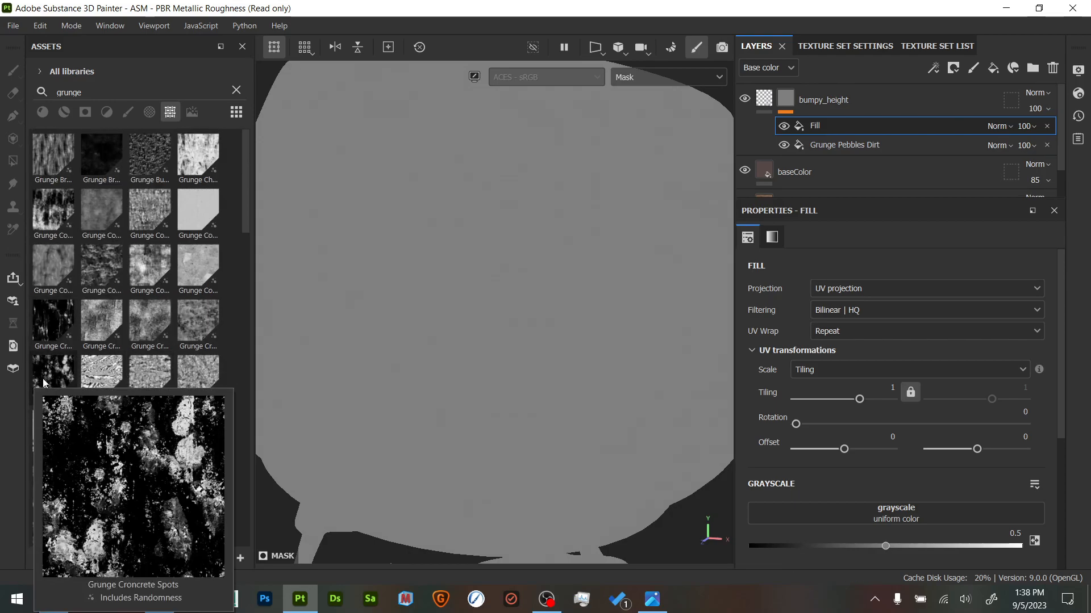
{"action": "mouse_move", "coordinate": [113, 277]}
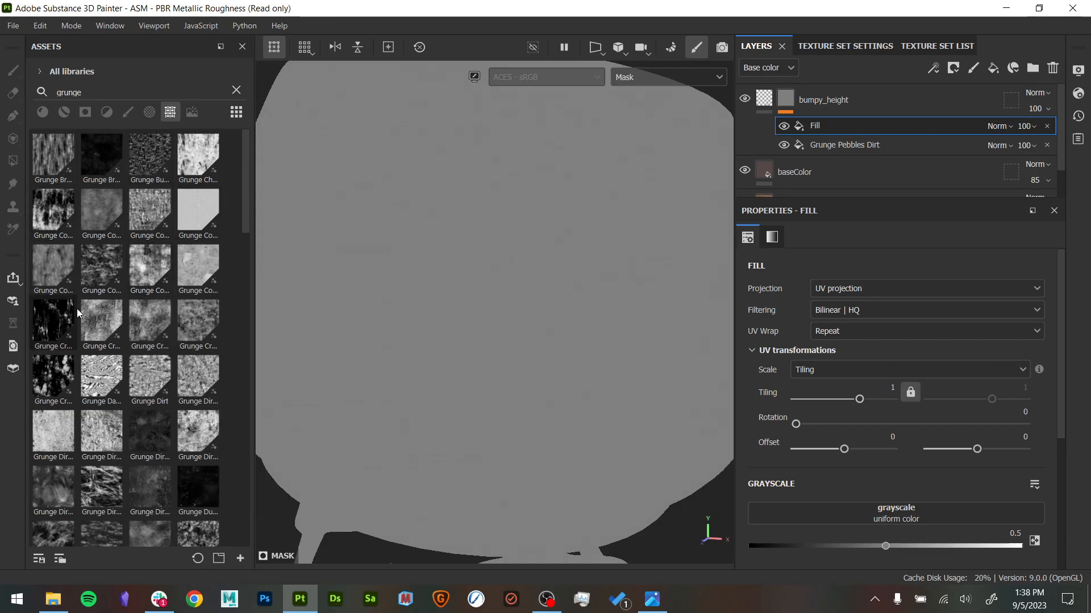
{"action": "scroll", "coordinate": [165, 377], "scroll_direction": "down", "scroll_amount": 5}
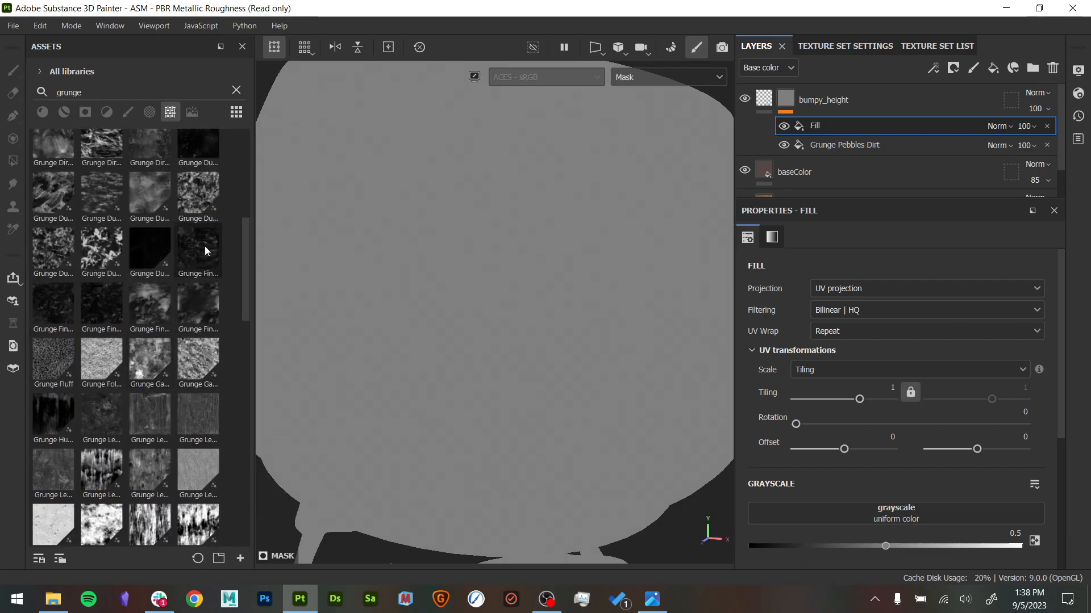
{"action": "mouse_move", "coordinate": [62, 246]}
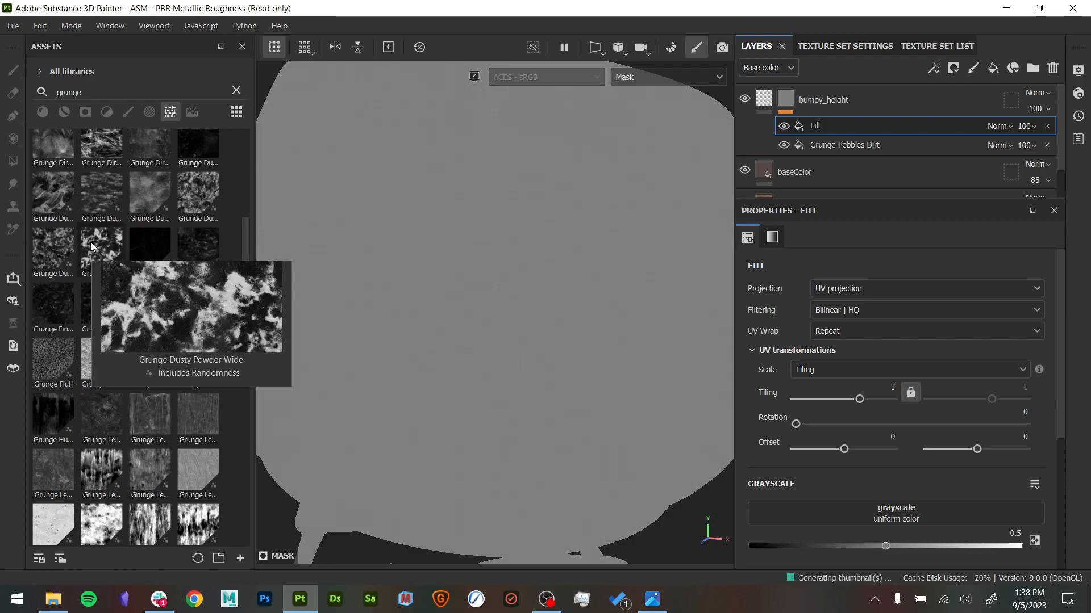
{"action": "left_click_drag", "start_coordinate": [61, 246], "coordinate": [926, 506]}
- Set the Grunge Dusty Powder Soft fill to Tri-planar projection with a tiling of 2.67 and show the material
{"action": "left_click", "coordinate": [868, 289]}
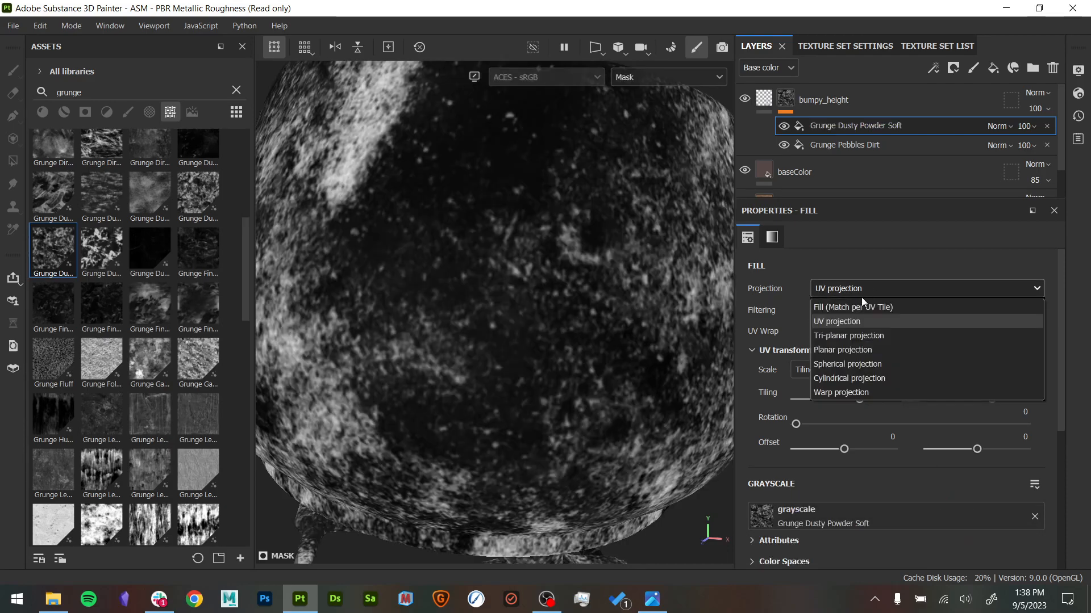
{"action": "left_click", "coordinate": [847, 337]}
{"action": "left_click_drag", "start_coordinate": [860, 424], "coordinate": [865, 423]}
{"action": "left_click_drag", "start_coordinate": [673, 384], "coordinate": [636, 366], "text": "alt"}
{"action": "key", "text": "m"}
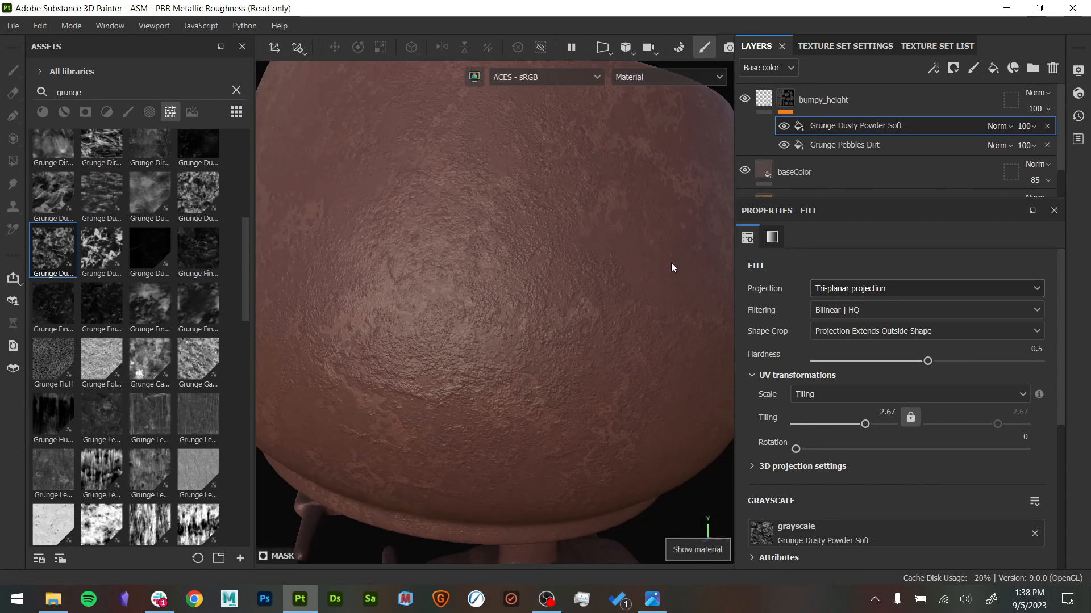
- Toggle the visibility of the two mask fills to compare their effects in the material and mask views
{"action": "left_click", "coordinate": [784, 145]}
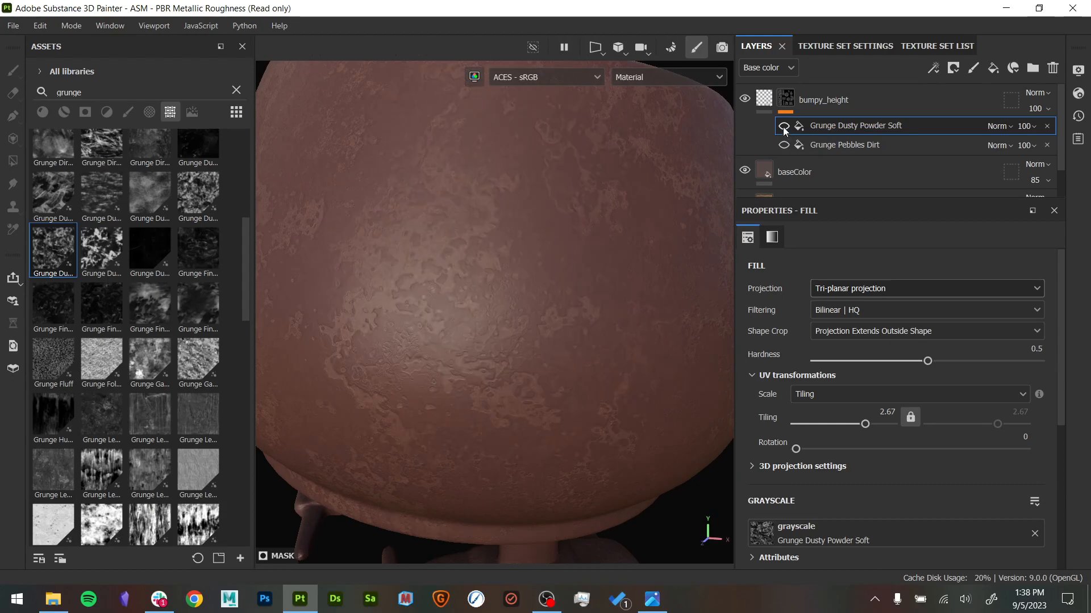
{"action": "left_click_drag", "start_coordinate": [630, 253], "coordinate": [644, 258], "text": "alt"}
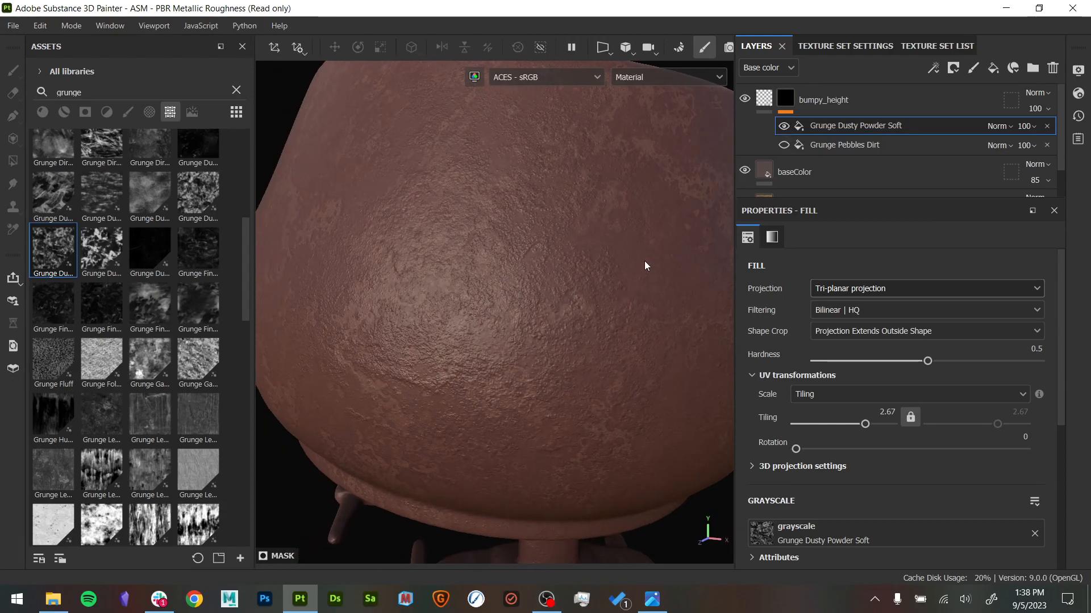
{"action": "left_click", "coordinate": [784, 126]}
{"action": "left_click", "coordinate": [784, 145]}
{"action": "left_click", "coordinate": [787, 101], "text": "alt"}
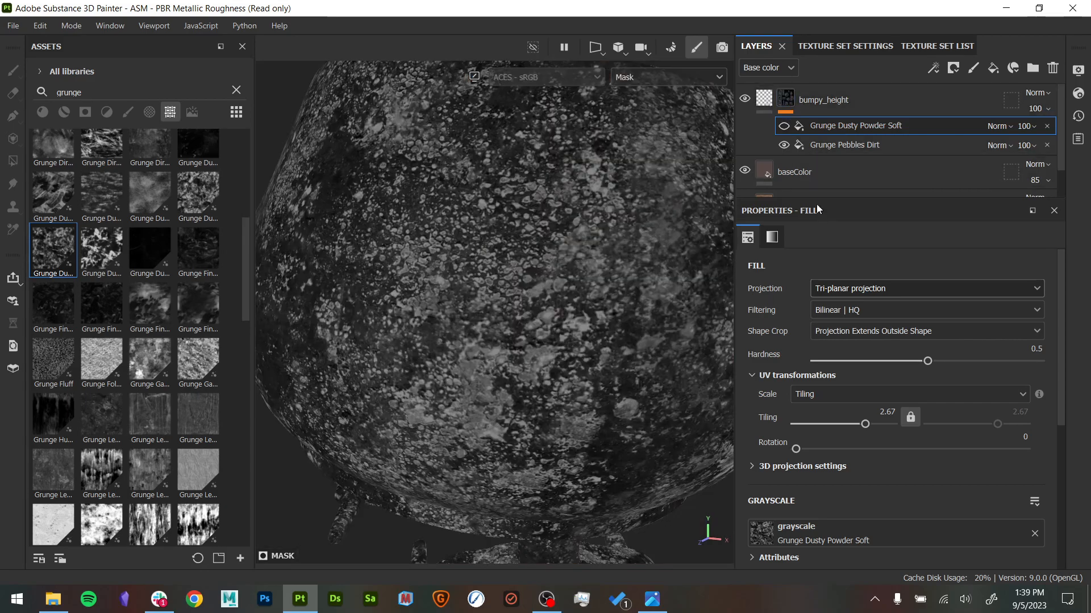
{"action": "left_click", "coordinate": [784, 126]}
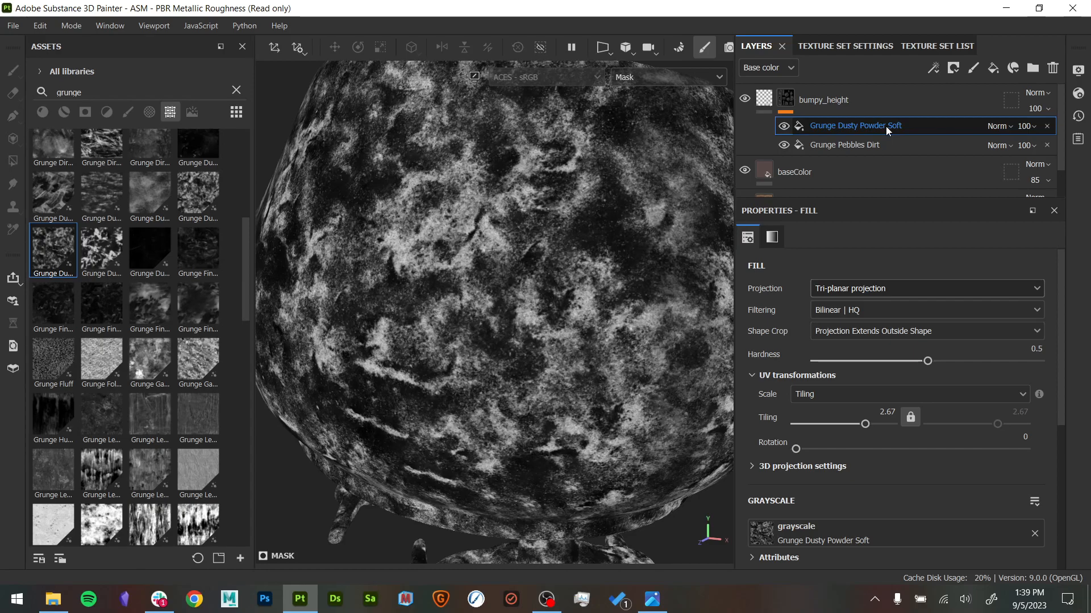
{"action": "left_click", "coordinate": [882, 147]}
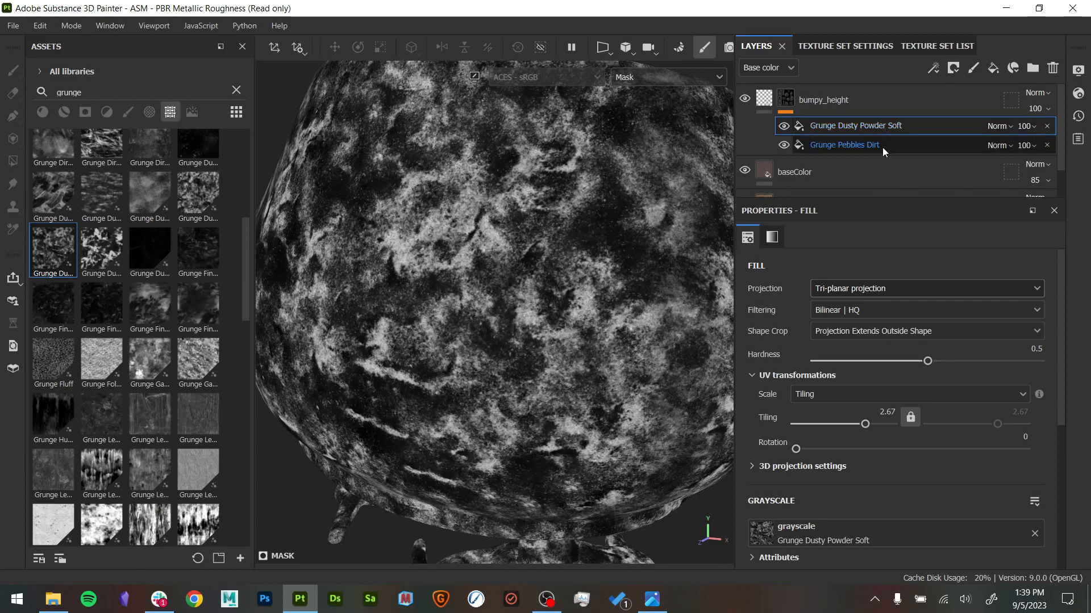
{"action": "left_click", "coordinate": [889, 126]}
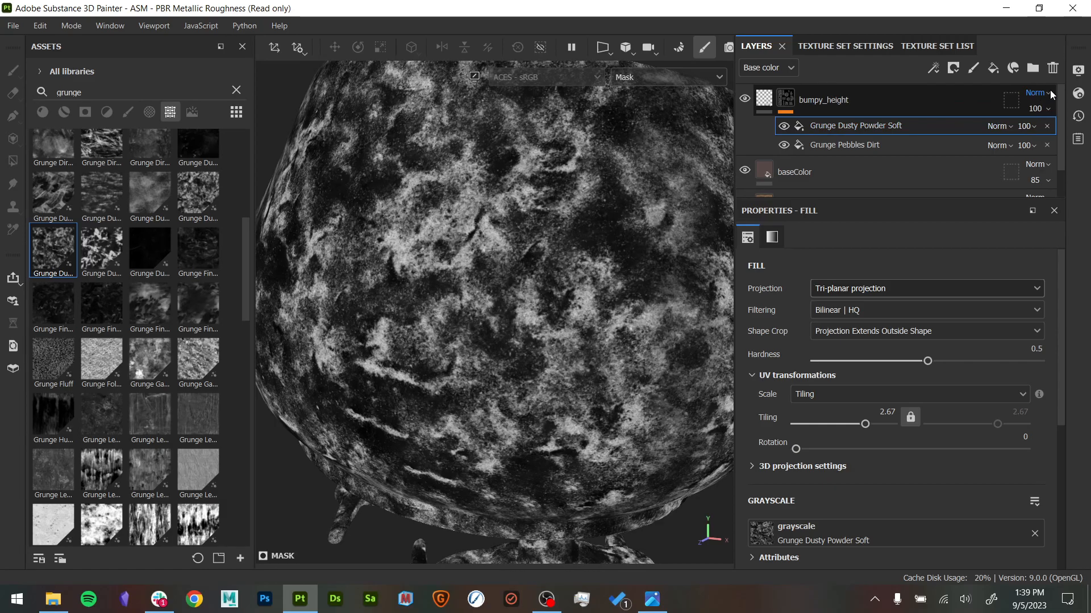
- Set the Grunge Dusty Powder Soft fill's blend mode to Multiply and toggle the fill to compare the mask
{"action": "left_click", "coordinate": [997, 126]}
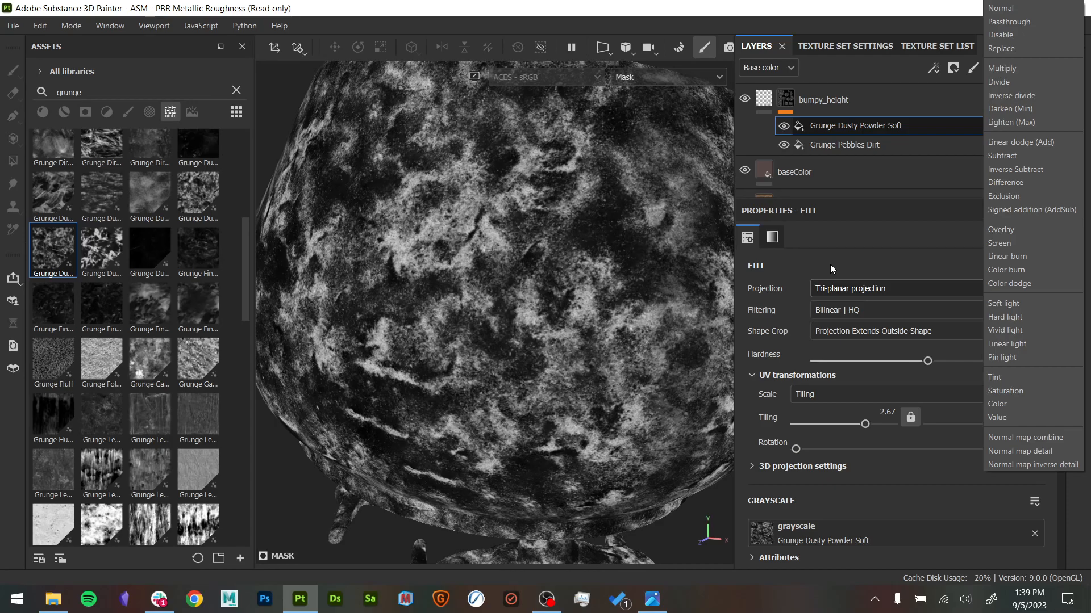
{"action": "left_click", "coordinate": [1029, 70]}
{"action": "left_click", "coordinate": [782, 129]}
{"action": "left_click", "coordinate": [784, 126]}
{"action": "left_click", "coordinate": [783, 126]}
{"action": "left_click", "coordinate": [784, 125]}
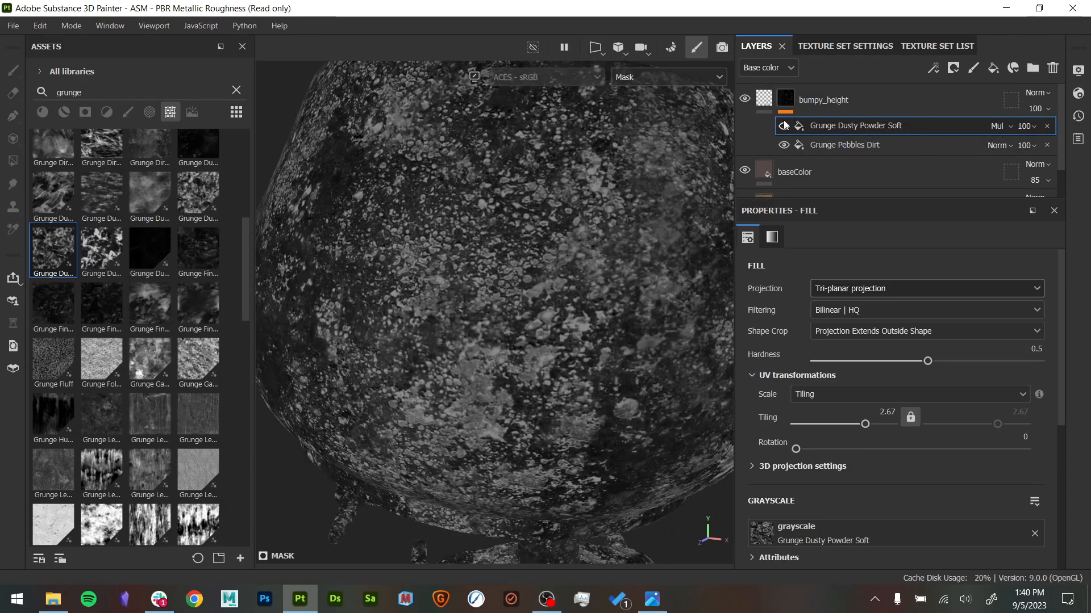
{"action": "left_click", "coordinate": [784, 126]}
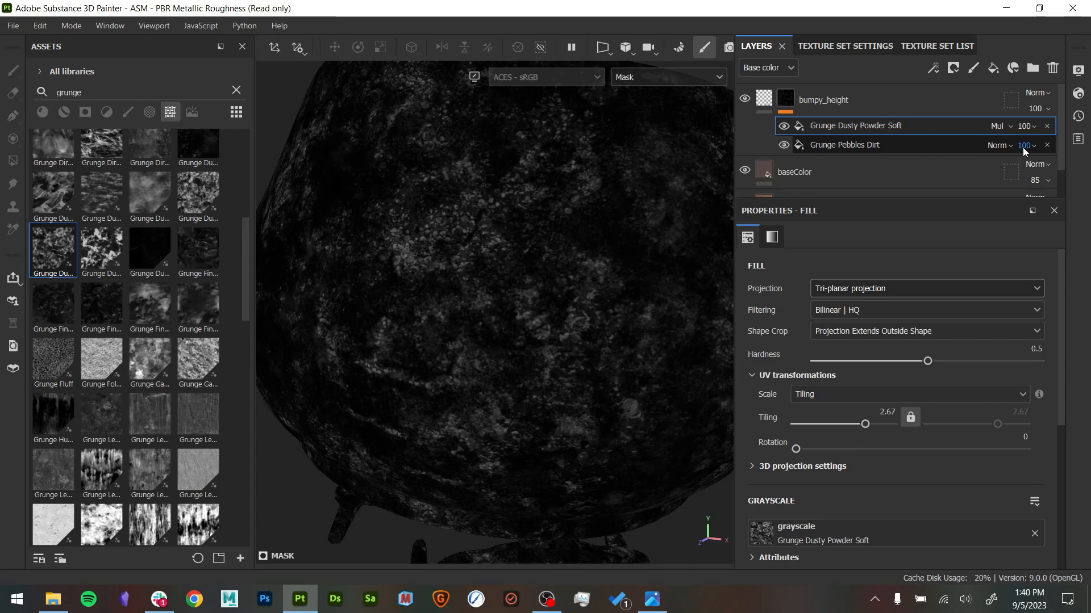
- Try the Screen blend mode on the Grunge Dusty Powder Soft fill, toggling its visibility to compare the mask
{"action": "left_click", "coordinate": [999, 125]}
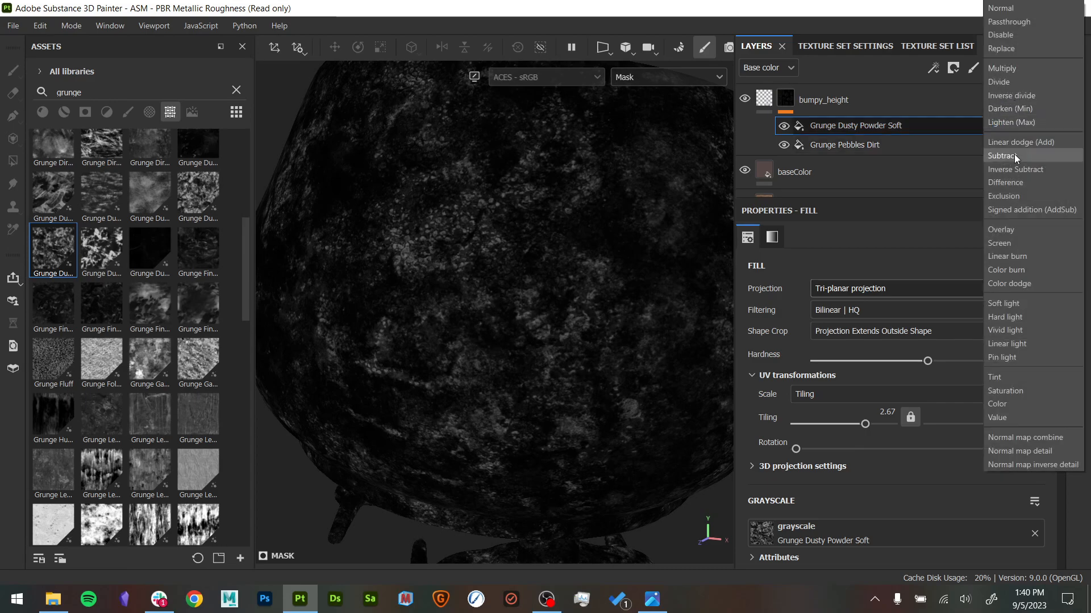
{"action": "left_click", "coordinate": [1021, 243]}
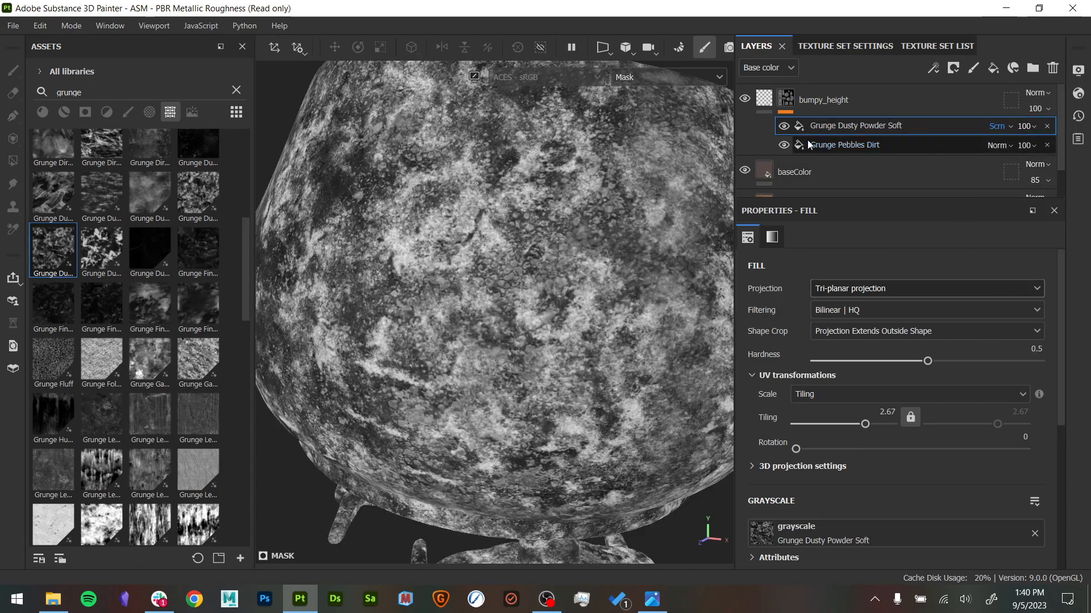
{"action": "left_click", "coordinate": [783, 126]}
{"action": "left_click", "coordinate": [784, 126]}
{"action": "left_click", "coordinate": [784, 126]}
{"action": "left_click", "coordinate": [784, 126]}
{"action": "left_click", "coordinate": [783, 126]}
{"action": "left_click", "coordinate": [784, 126]}
{"action": "left_click", "coordinate": [783, 126]}
{"action": "left_click", "coordinate": [783, 126]}
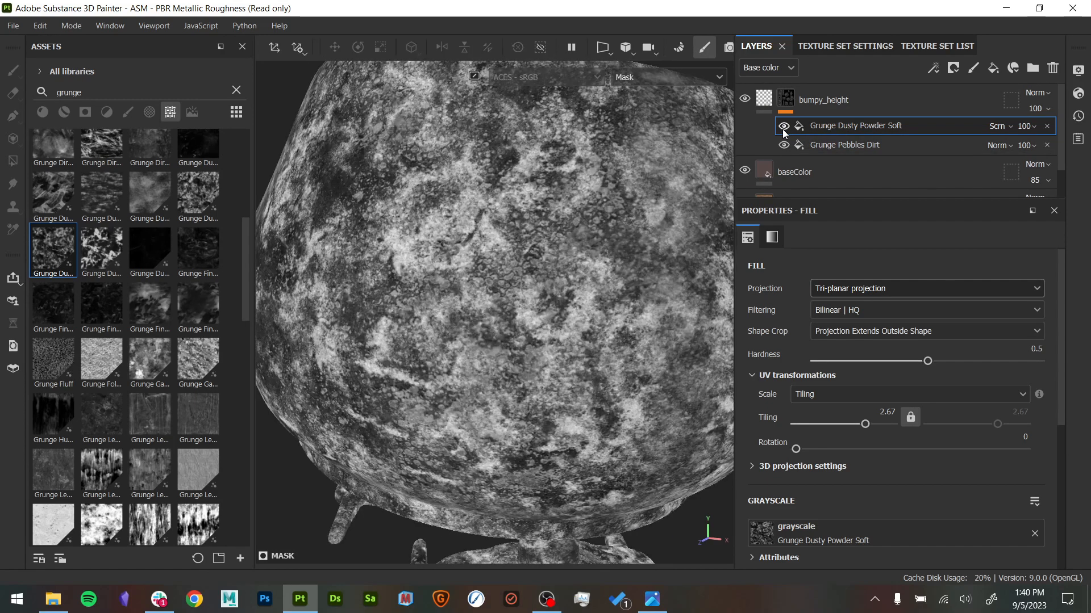
- Return the Grunge Dusty Powder Soft fill to Multiply and inspect the bumps on the teapot in the material view
{"action": "left_click", "coordinate": [998, 126]}
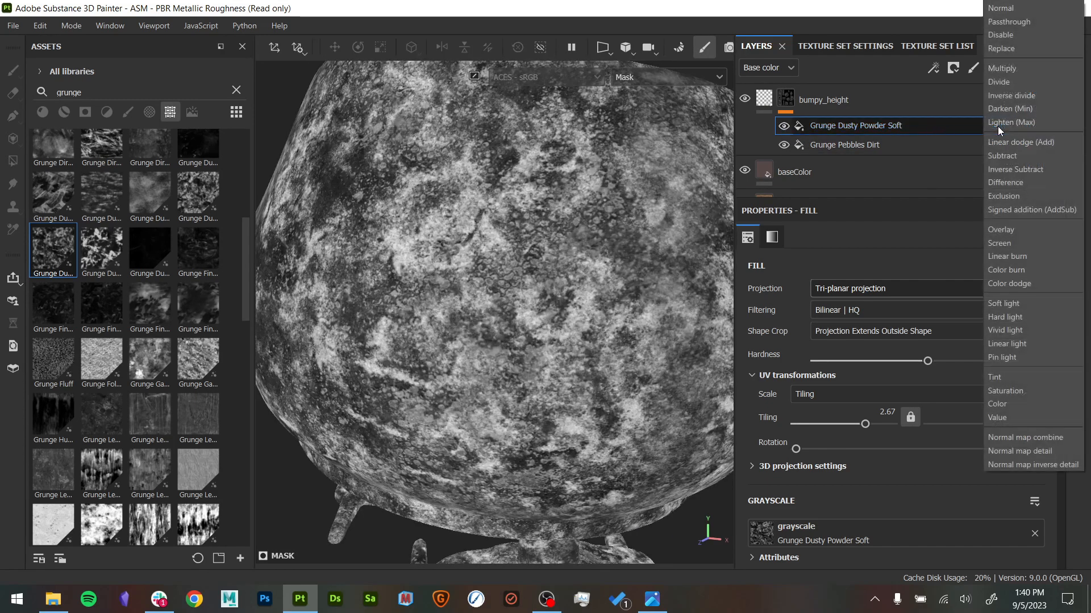
{"action": "left_click", "coordinate": [1008, 67]}
{"action": "key", "text": "m"}
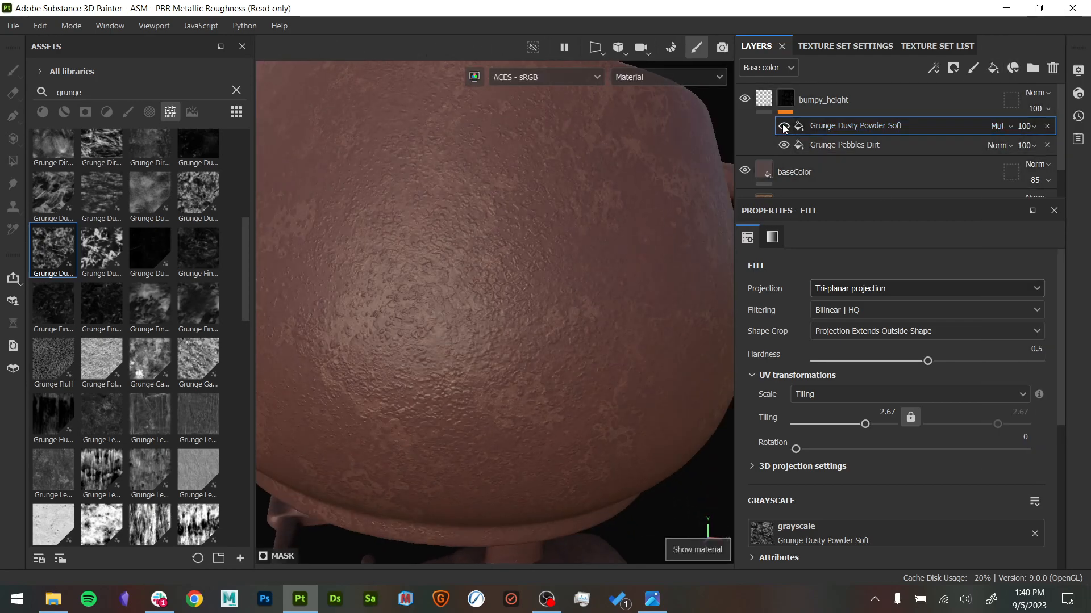
{"action": "left_click_drag", "start_coordinate": [584, 273], "coordinate": [633, 366], "text": "alt"}
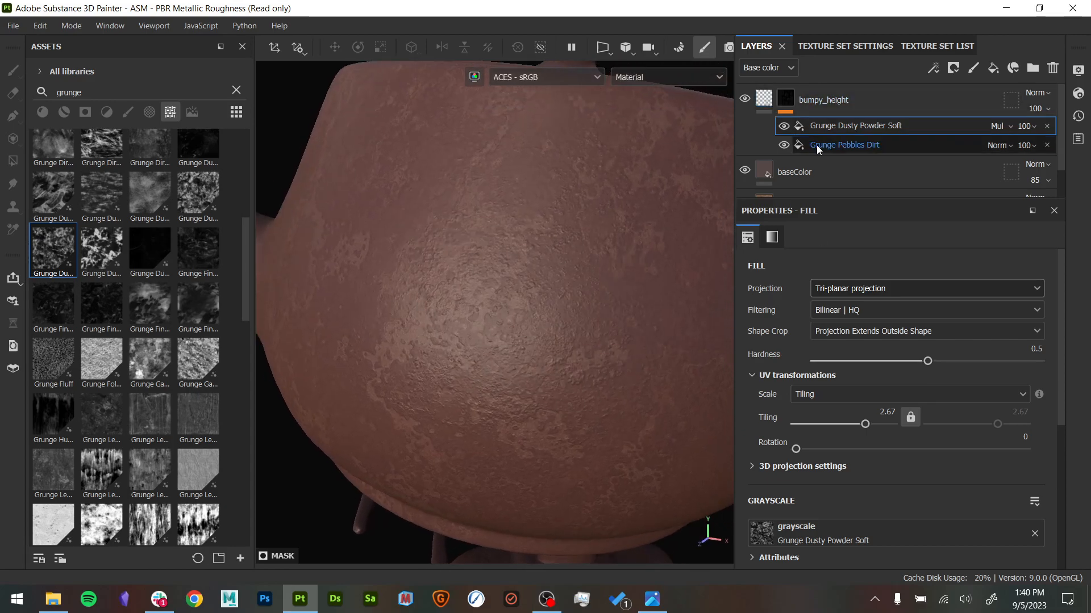
- Enable the roughness channel on the bumpy_height fill layer
{"action": "left_click", "coordinate": [767, 99]}
{"action": "left_click_drag", "start_coordinate": [652, 210], "coordinate": [524, 244], "text": "alt"}
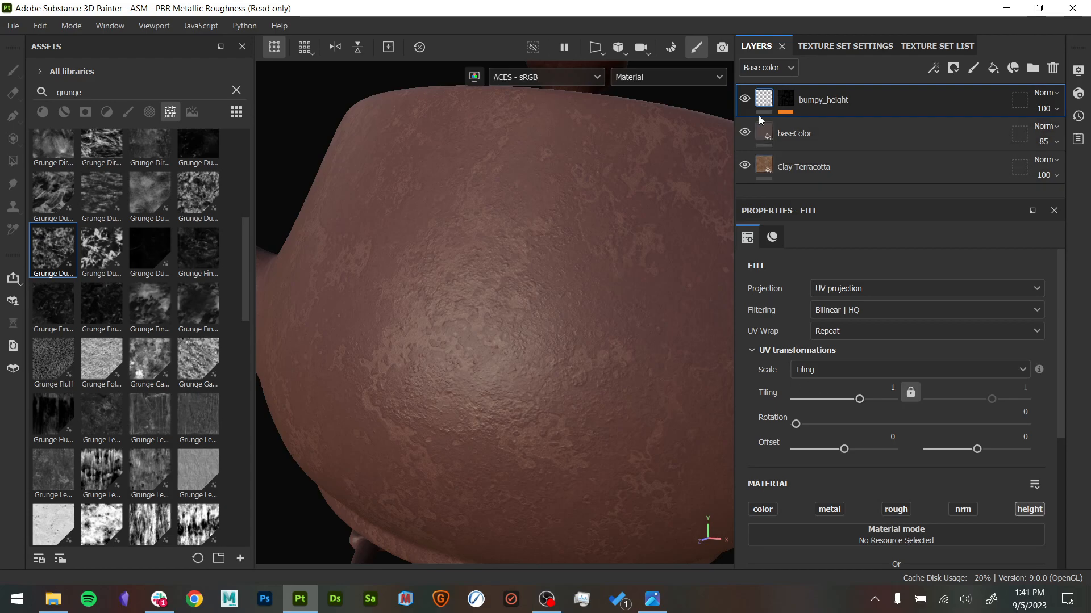
{"action": "scroll", "coordinate": [807, 438], "scroll_direction": "down", "scroll_amount": 2}
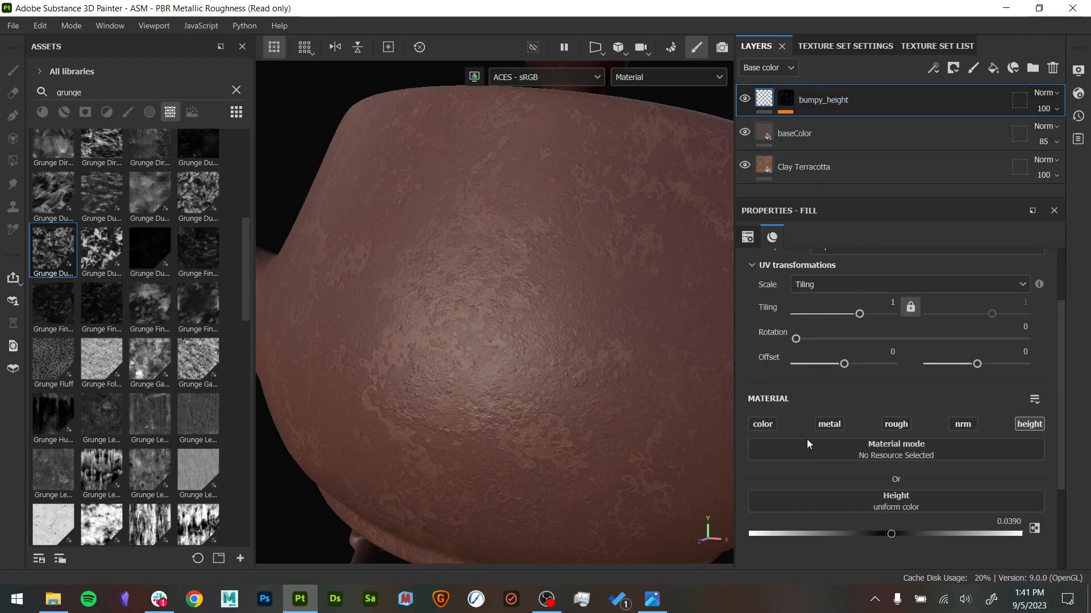
{"action": "left_click", "coordinate": [901, 424]}
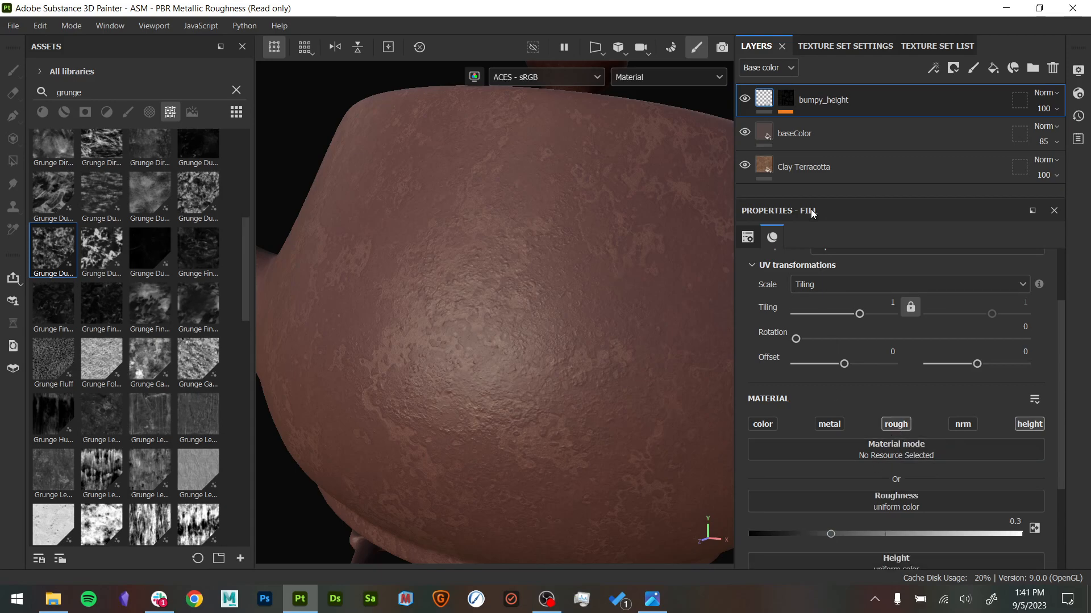
- Switch both the layer stack and the viewport to the Roughness channel and examine the teapot's surface up close
{"action": "left_click", "coordinate": [772, 68]}
{"action": "left_click", "coordinate": [774, 116]}
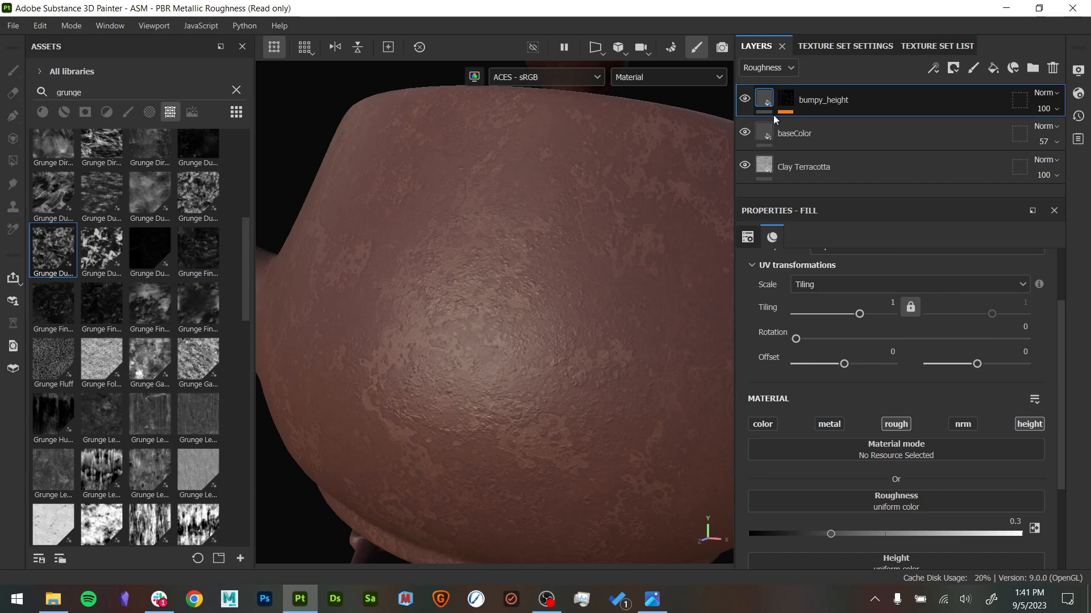
{"action": "left_click", "coordinate": [665, 79]}
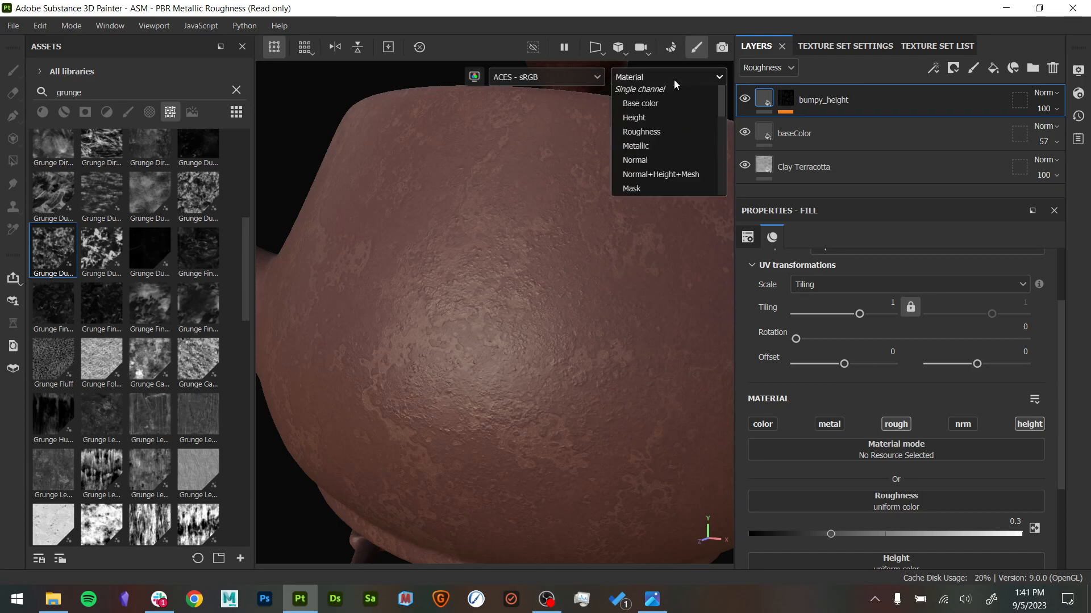
{"action": "left_click", "coordinate": [667, 166]}
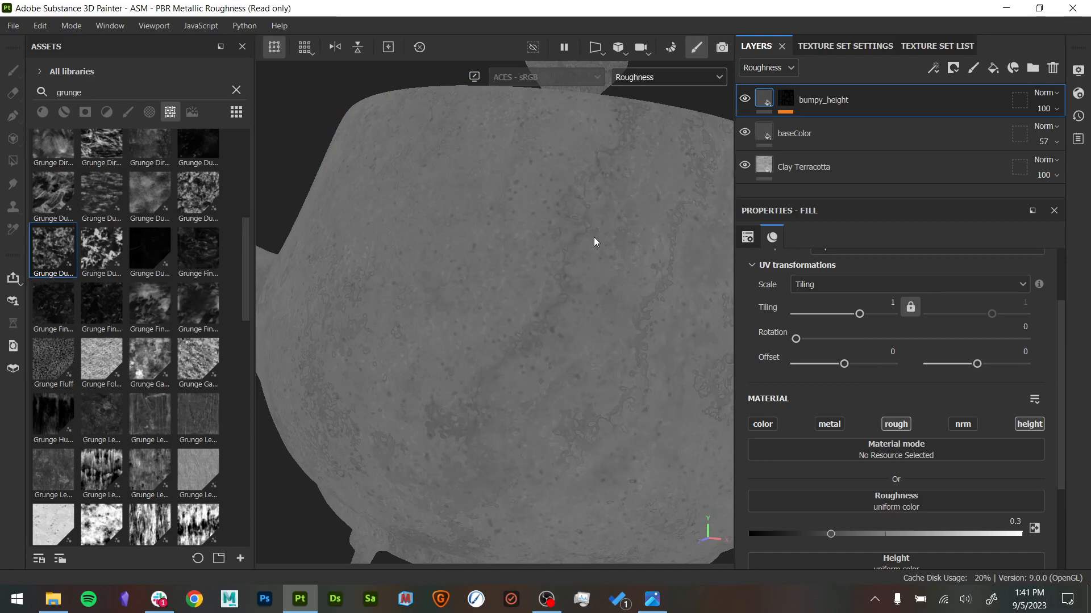
{"action": "scroll", "coordinate": [513, 302], "scroll_direction": "up", "scroll_amount": 5}
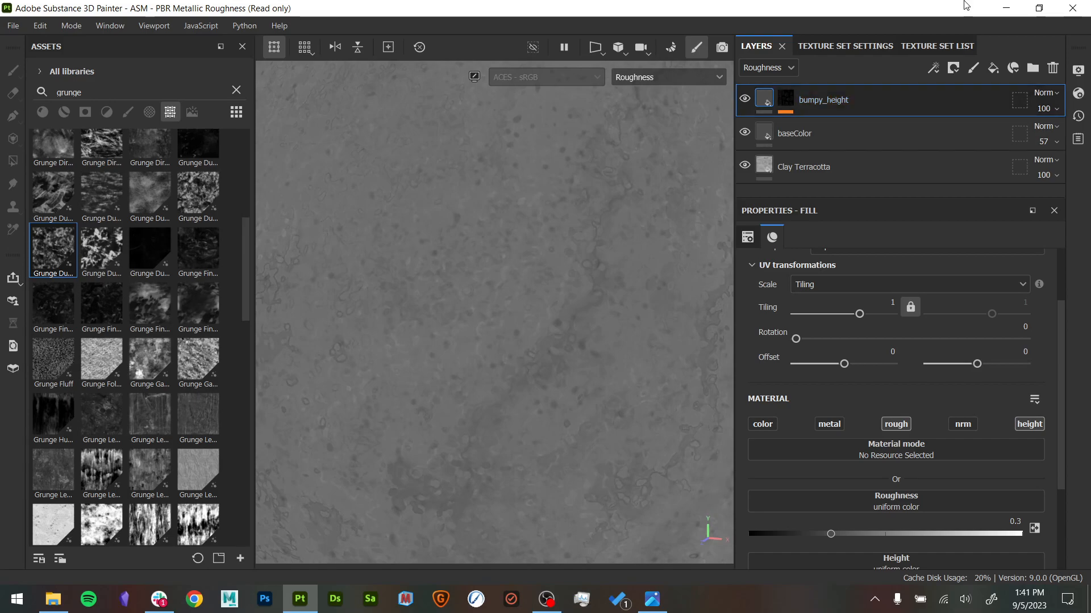
- Inspect the bumpy_height layer's mask on the model and return the viewport to the Roughness view
{"action": "left_click", "coordinate": [787, 104], "text": "alt"}
{"action": "scroll", "coordinate": [511, 352], "scroll_direction": "up", "scroll_amount": 3}
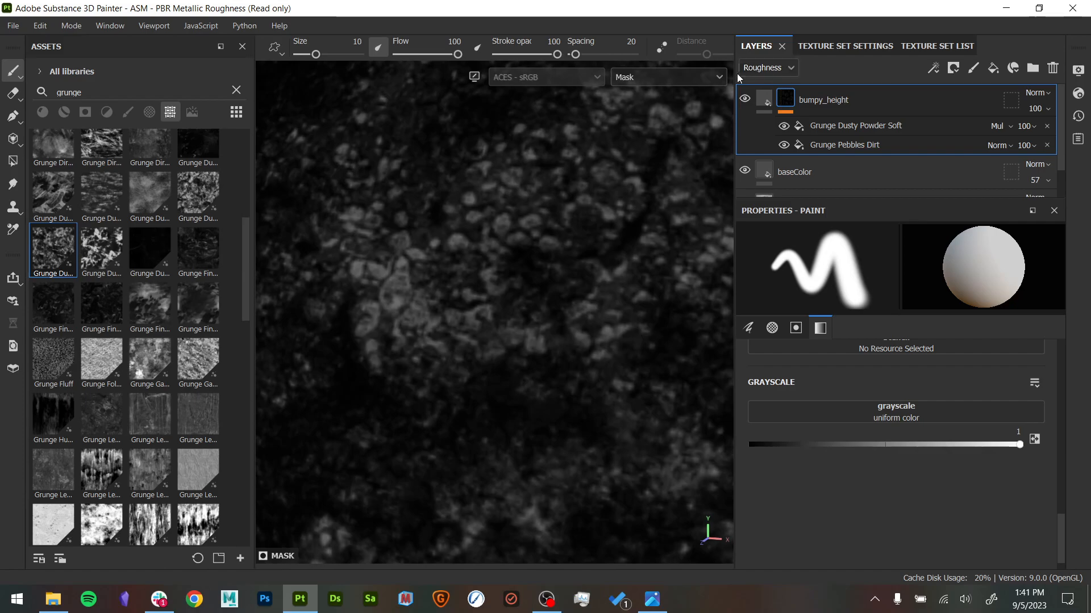
{"action": "left_click", "coordinate": [691, 78]}
{"action": "left_click", "coordinate": [641, 166]}
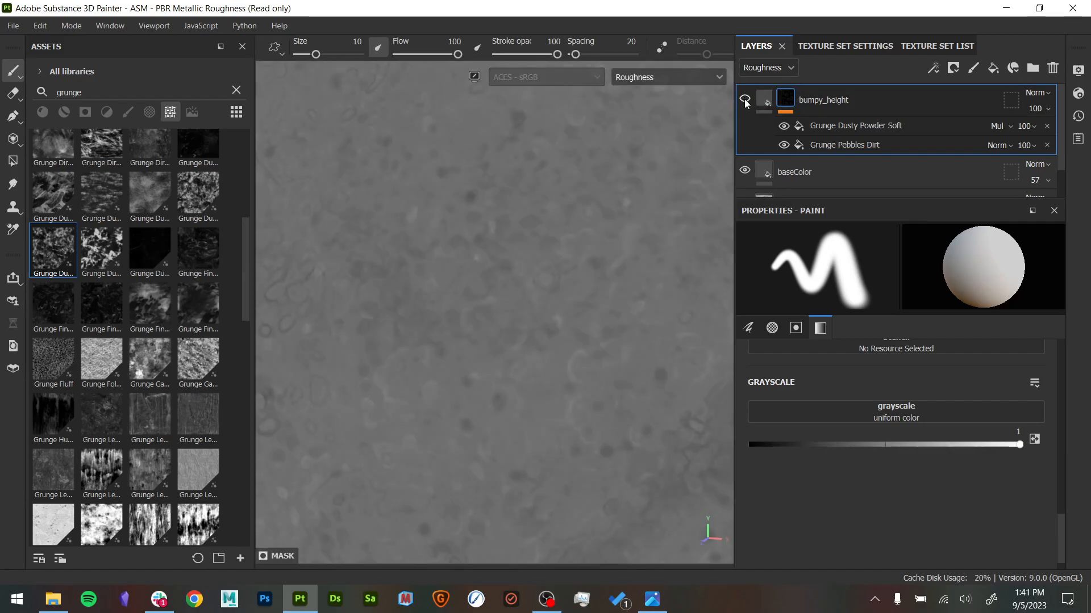
- Set the bumpy_height layer's roughness blend mode to Overlay, toggle the layer to compare, and return to the material view
{"action": "left_click", "coordinate": [1041, 94]}
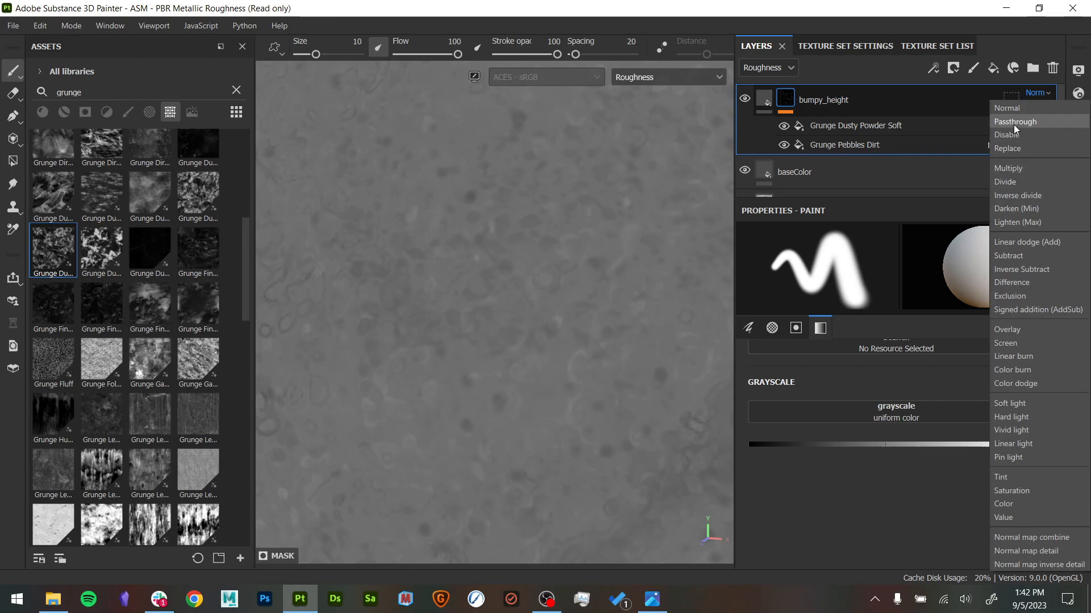
{"action": "left_click", "coordinate": [1025, 333]}
{"action": "left_click", "coordinate": [744, 100]}
{"action": "left_click", "coordinate": [744, 100]}
{"action": "left_click", "coordinate": [743, 100]}
{"action": "left_click", "coordinate": [744, 100]}
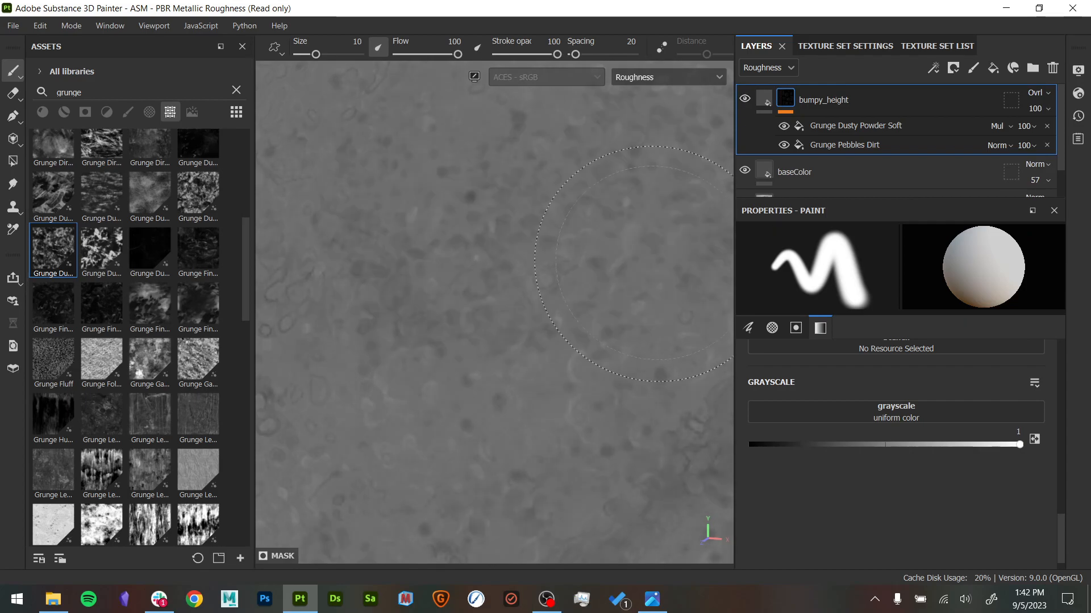
{"action": "key", "text": "m"}
{"action": "right_click_drag", "start_coordinate": [642, 296], "coordinate": [520, 250], "text": "alt"}
{"action": "middle_click_drag", "start_coordinate": [519, 233], "coordinate": [451, 282], "text": "alt"}
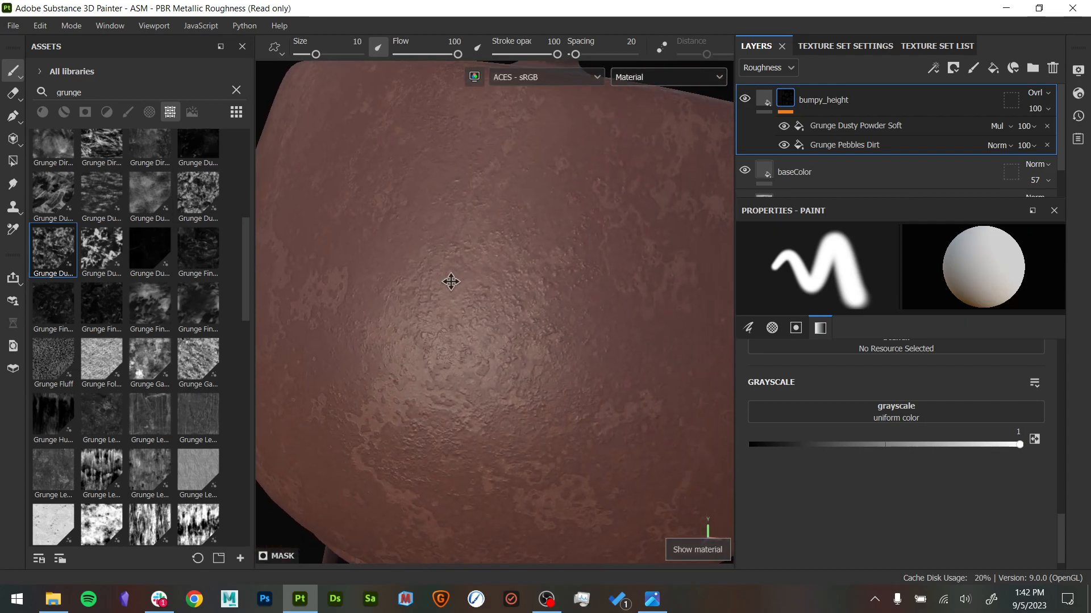
- Try rougher and glossier values on the bumpy_height fill and set its roughness to 0.2468
{"action": "left_click", "coordinate": [764, 100]}
{"action": "scroll", "coordinate": [870, 488], "scroll_direction": "down", "scroll_amount": 1}
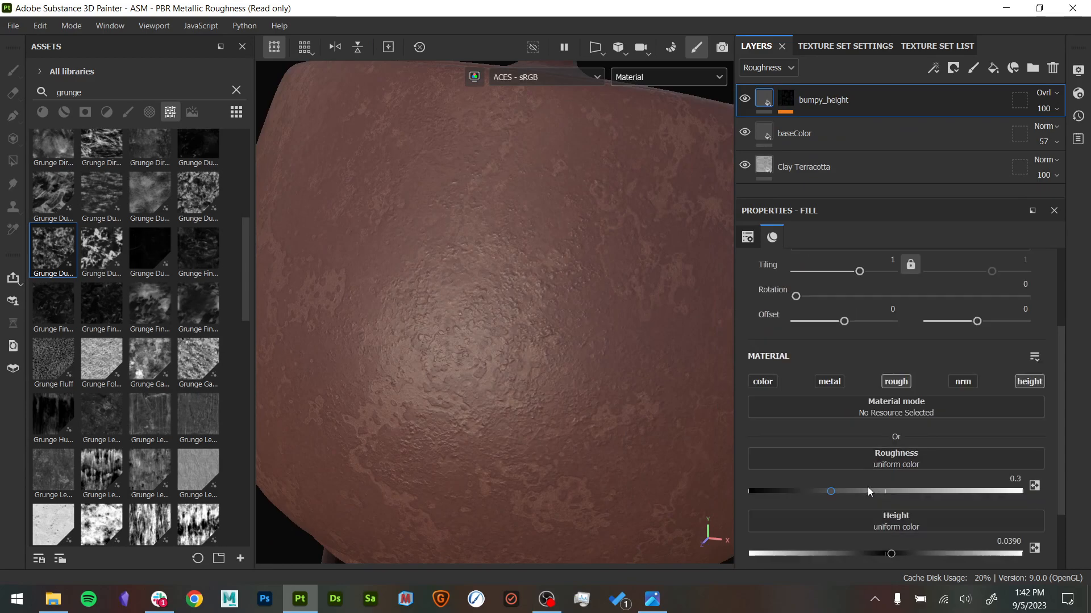
{"action": "left_click_drag", "start_coordinate": [830, 490], "coordinate": [962, 485]}
{"action": "mouse_move", "coordinate": [683, 471]}
{"action": "left_mouse_down", "text": "alt"}
{"action": "mouse_move", "coordinate": [699, 401]}
{"action": "mouse_move", "coordinate": [691, 494]}
{"action": "mouse_move", "coordinate": [694, 462]}
{"action": "left_mouse_up", "text": "alt"}
{"action": "left_click_drag", "start_coordinate": [963, 489], "coordinate": [876, 489]}
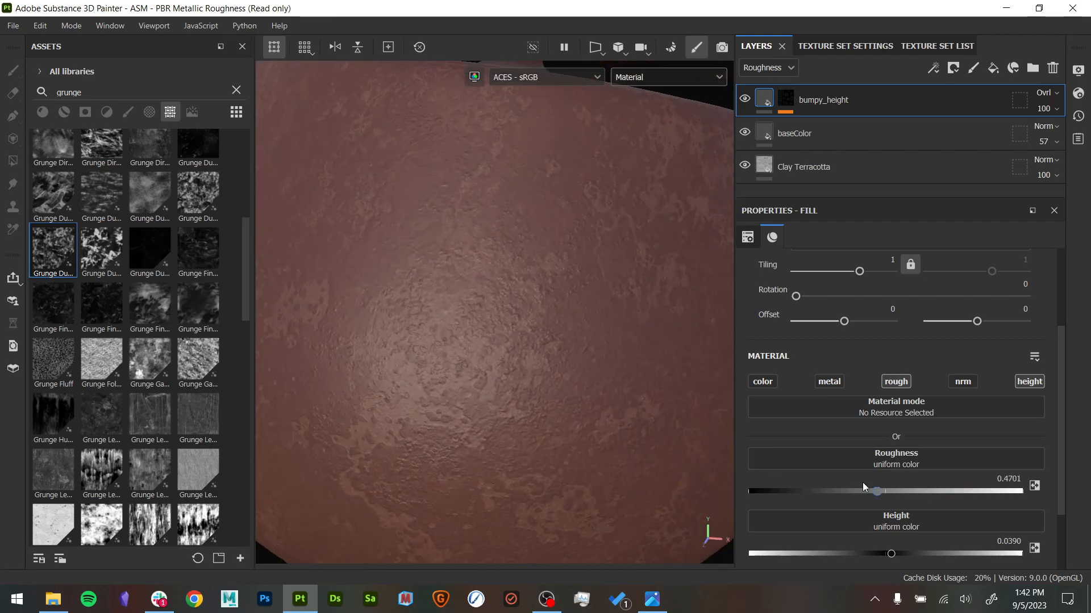
{"action": "left_click_drag", "start_coordinate": [779, 488], "coordinate": [816, 490]}
{"action": "mouse_move", "coordinate": [614, 462]}
{"action": "left_mouse_down", "text": "alt"}
{"action": "mouse_move", "coordinate": [568, 485]}
{"action": "mouse_move", "coordinate": [615, 462]}
{"action": "left_mouse_up", "text": "alt"}
{"action": "right_click_drag", "start_coordinate": [615, 463], "coordinate": [580, 455], "text": "shift"}
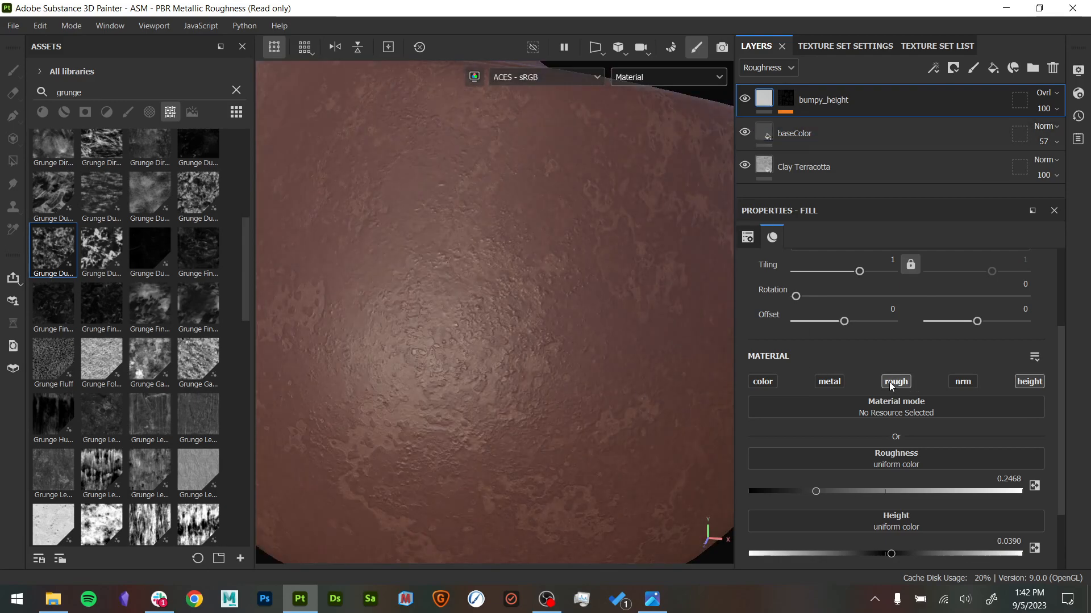
{"action": "left_click_drag", "start_coordinate": [636, 332], "coordinate": [685, 377], "text": "alt"}
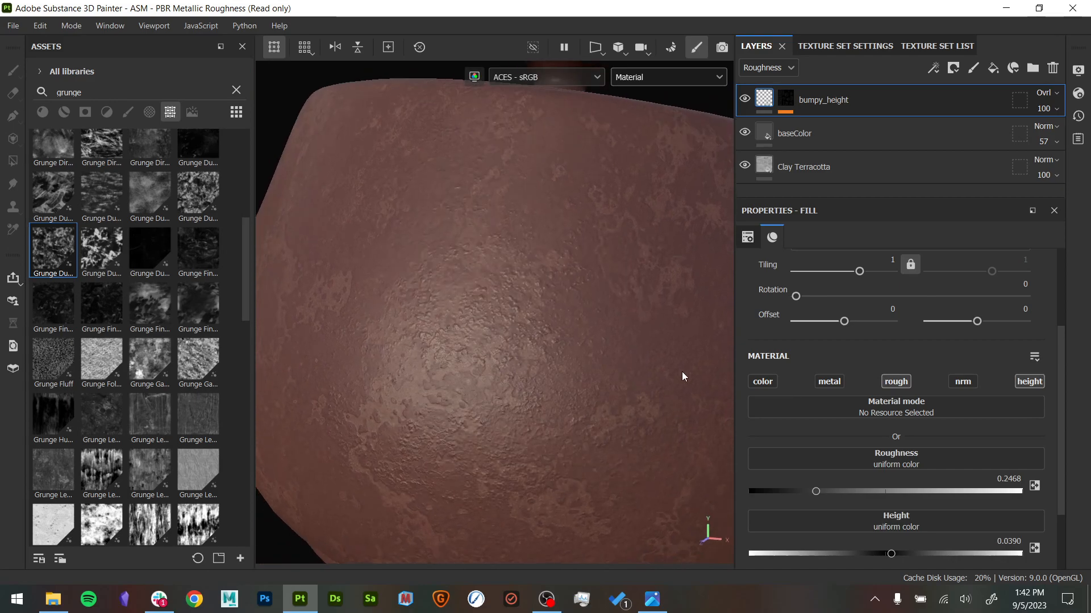
- Enable the color channel on the bumpy_height layer and lower its base color opacity to 6
{"action": "left_click", "coordinate": [763, 382]}
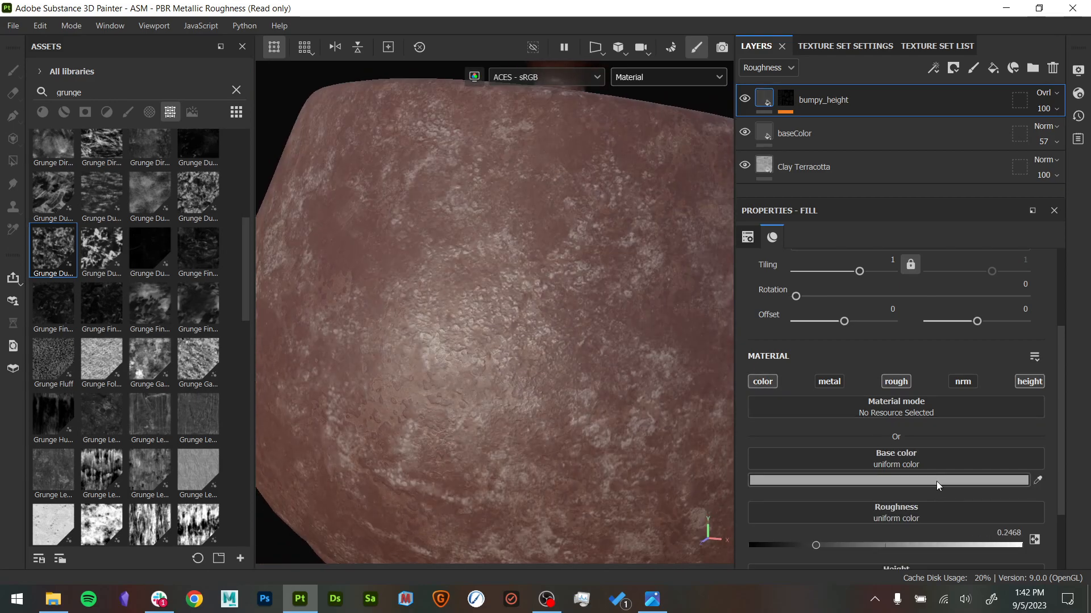
{"action": "left_click", "coordinate": [1048, 107]}
{"action": "left_click", "coordinate": [779, 67]}
{"action": "left_click", "coordinate": [764, 88]}
{"action": "left_click_drag", "start_coordinate": [1050, 141], "coordinate": [1026, 125]}
{"action": "mouse_move", "coordinate": [599, 346]}
{"action": "left_mouse_down", "text": "alt"}
{"action": "mouse_move", "coordinate": [617, 406]}
{"action": "mouse_move", "coordinate": [599, 343]}
{"action": "left_mouse_up", "text": "alt"}
{"action": "right_click_drag", "start_coordinate": [598, 343], "coordinate": [606, 364], "text": "shift"}
{"action": "mouse_move", "coordinate": [638, 268]}
{"action": "left_mouse_down", "text": "alt"}
{"action": "mouse_move", "coordinate": [648, 294]}
{"action": "mouse_move", "coordinate": [659, 273]}
{"action": "left_mouse_up", "text": "alt"}
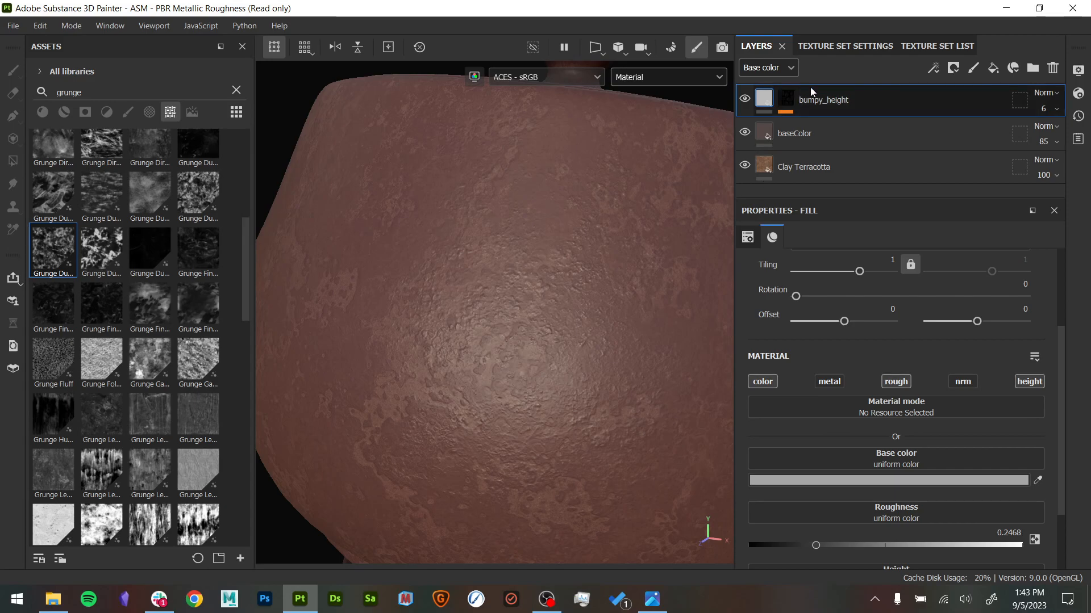
- Add a fill layer named colorBreakup above bumpy_height, limit it to the color channel, and hide it
{"action": "right_click", "coordinate": [845, 101]}
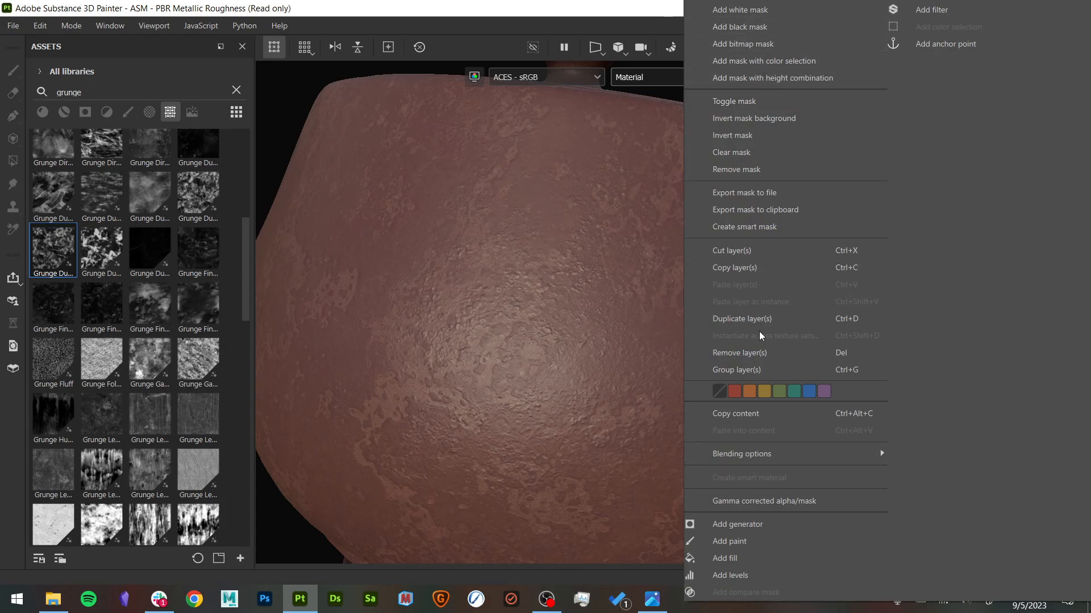
{"action": "left_click", "coordinate": [516, 345]}
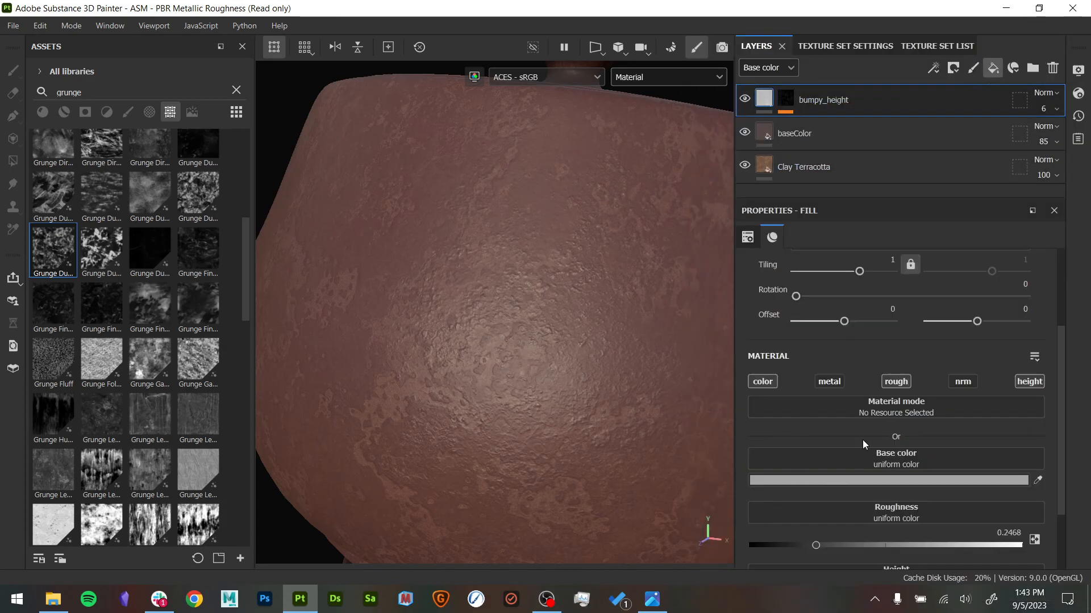
{"action": "left_click", "coordinate": [993, 68]}
{"action": "double_click", "coordinate": [809, 104]}
{"action": "type", "text": "col"}
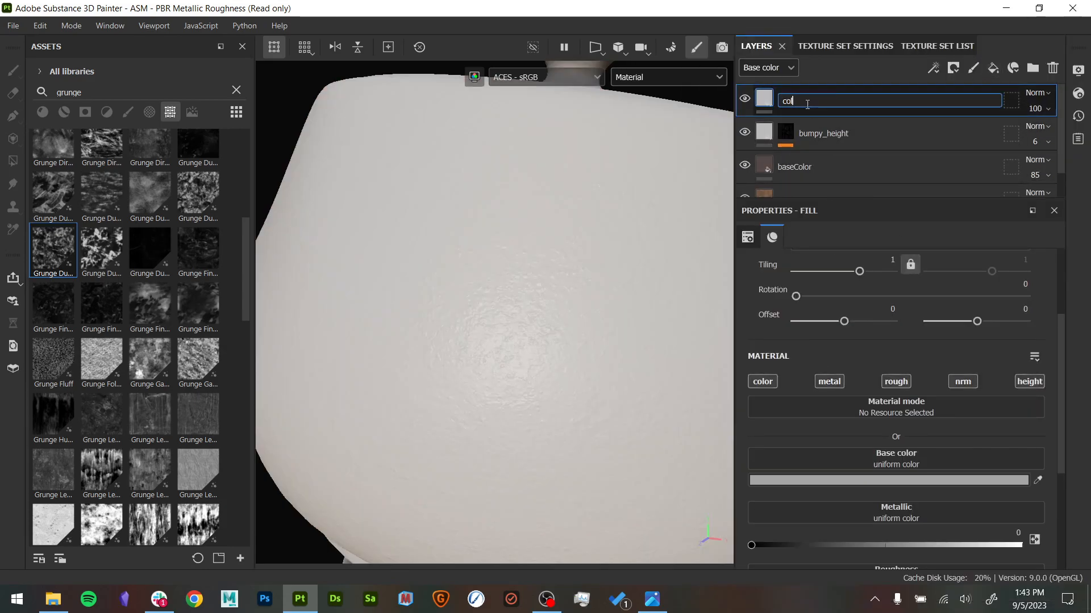
{"action": "type", "text": "orBreakup"}
{"action": "key", "text": "Return"}
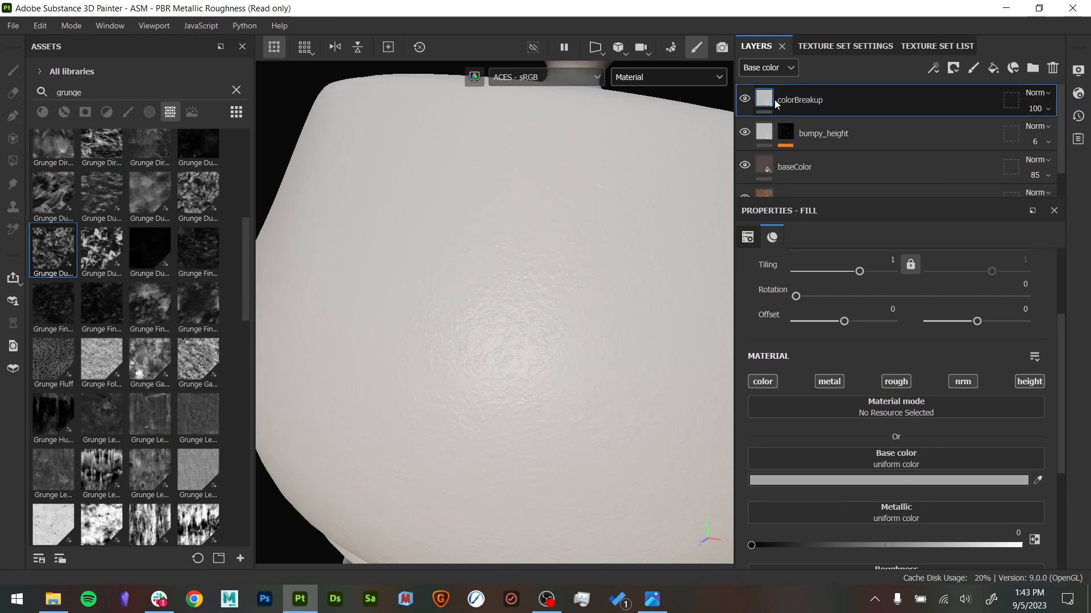
{"action": "mouse_move", "coordinate": [776, 104]}
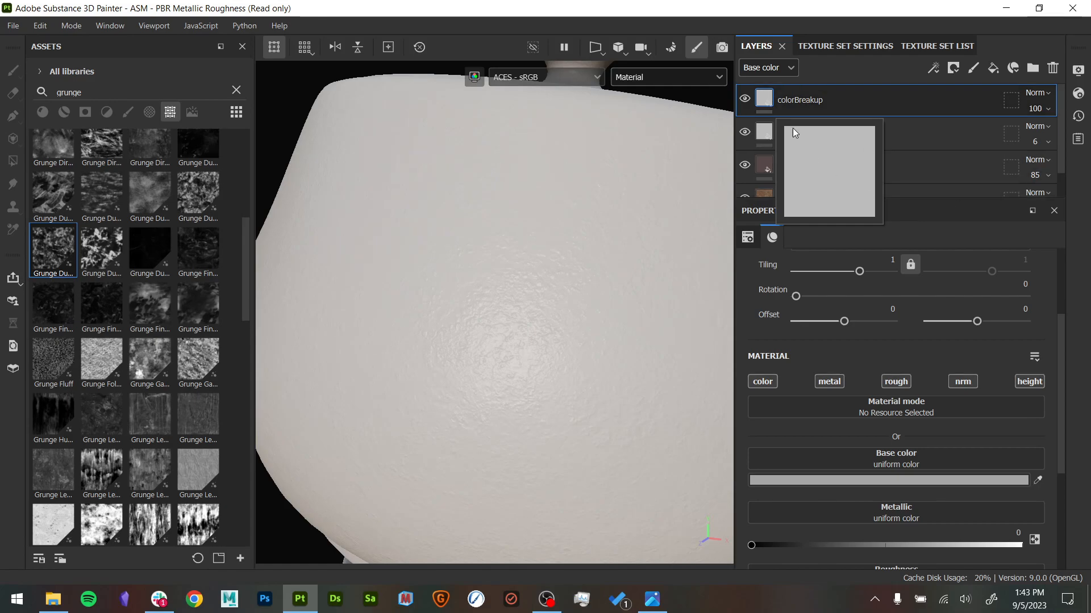
{"action": "left_click", "coordinate": [761, 382]}
{"action": "left_click", "coordinate": [744, 100]}
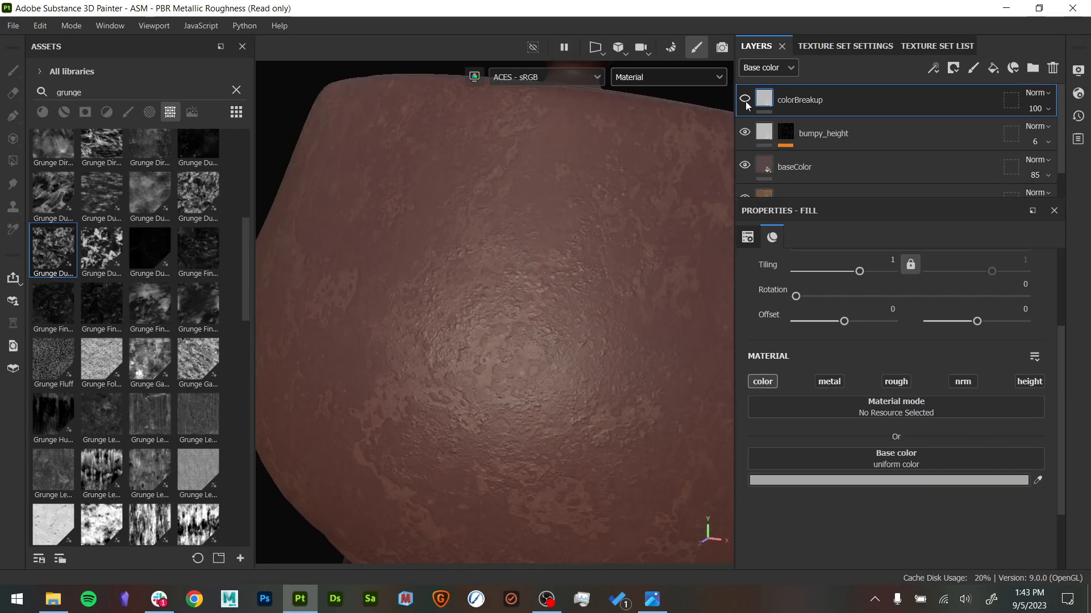
- Rename the colorBreakup layer as colorBreakup_yellow
{"action": "left_click_drag", "start_coordinate": [631, 307], "coordinate": [593, 338], "text": "alt"}
{"action": "double_click", "coordinate": [830, 108]}
{"action": "left_click", "coordinate": [845, 102]}
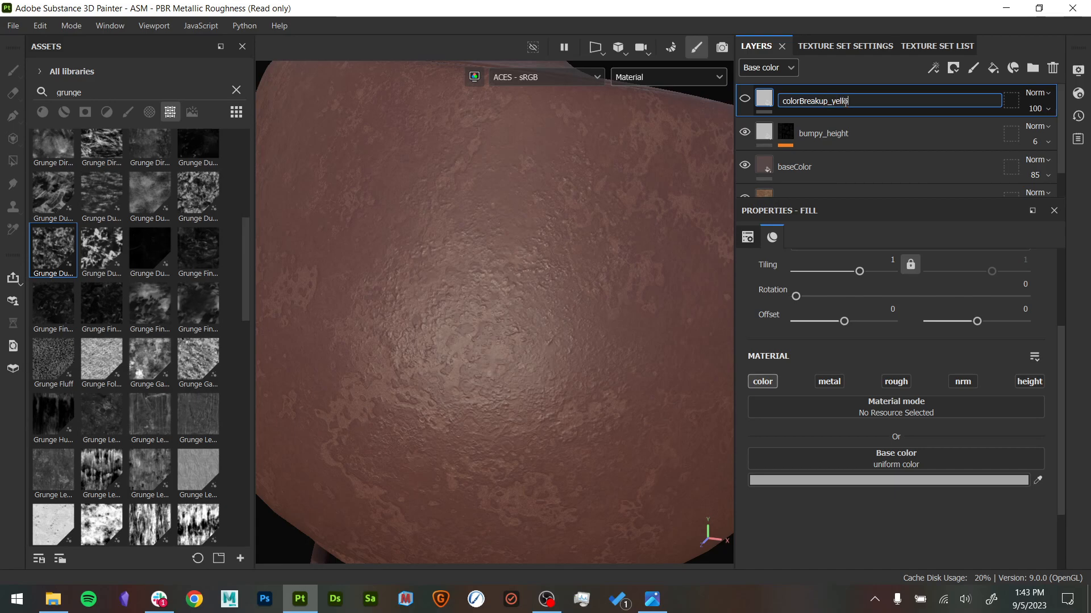
{"action": "type", "text": "w"}
{"action": "key", "text": "Return"}
- Set the colorBreakup_yellow layer's base color to yellow DABB56 and make the layer visible
{"action": "left_click", "coordinate": [864, 481]}
{"action": "mouse_move", "coordinate": [799, 400]}
{"action": "left_mouse_down"}
{"action": "mouse_move", "coordinate": [848, 428]}
{"action": "mouse_move", "coordinate": [876, 394]}
{"action": "left_mouse_up"}
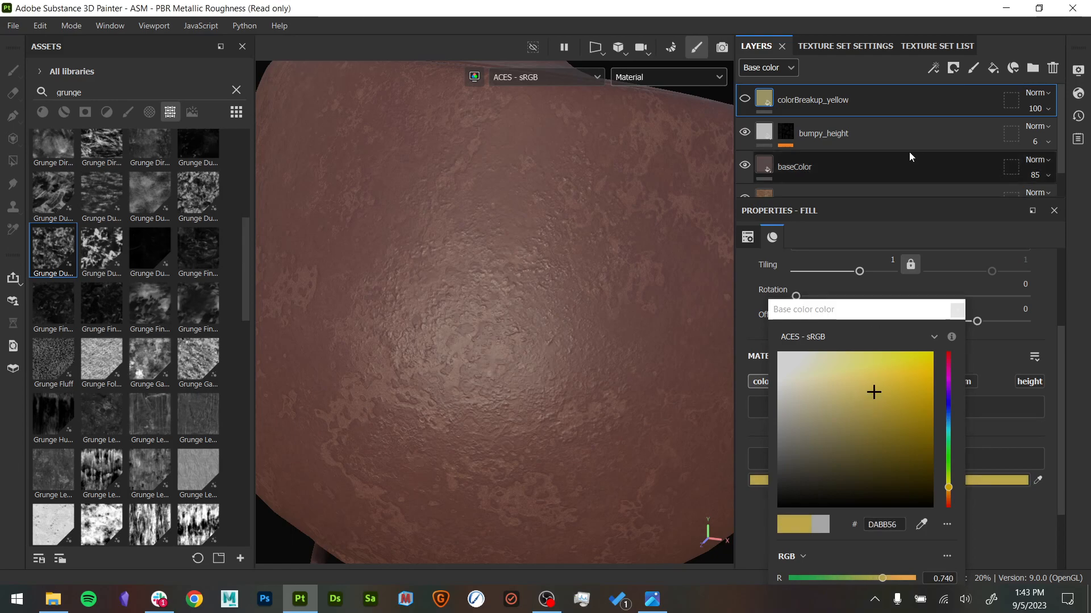
{"action": "left_click", "coordinate": [748, 100]}
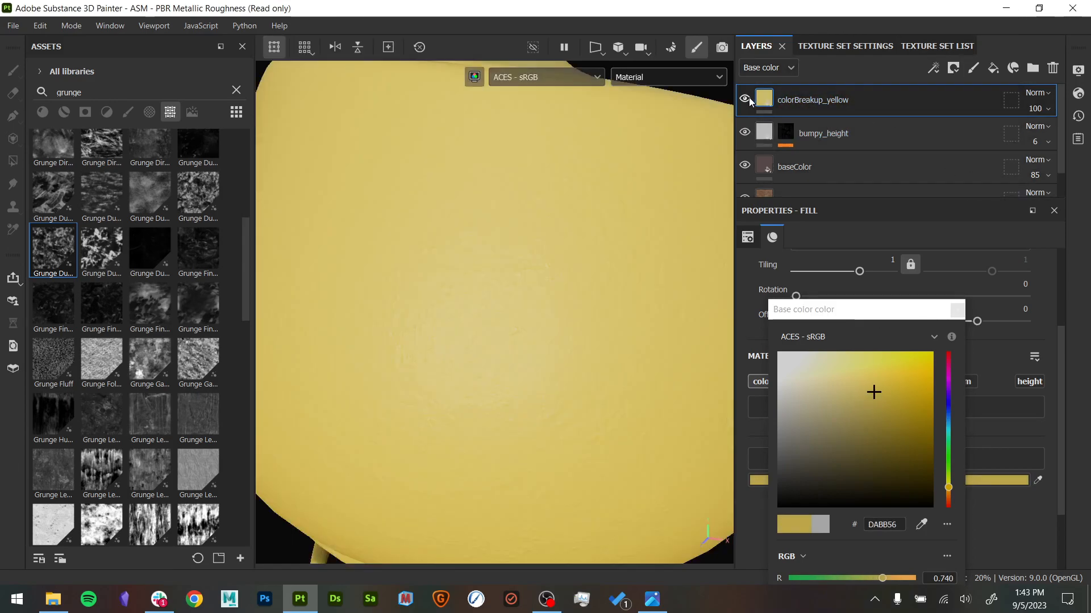
{"action": "left_click", "coordinate": [962, 319]}
- Set the colorBreakup_yellow layer to Soft light at 25 opacity and toggle its visibility to compare the teapot's color
{"action": "mouse_move", "coordinate": [1035, 108]}
{"action": "left_mouse_down"}
{"action": "mouse_move", "coordinate": [1043, 138]}
{"action": "mouse_move", "coordinate": [1029, 123]}
{"action": "left_mouse_up"}
{"action": "left_click", "coordinate": [1036, 93]}
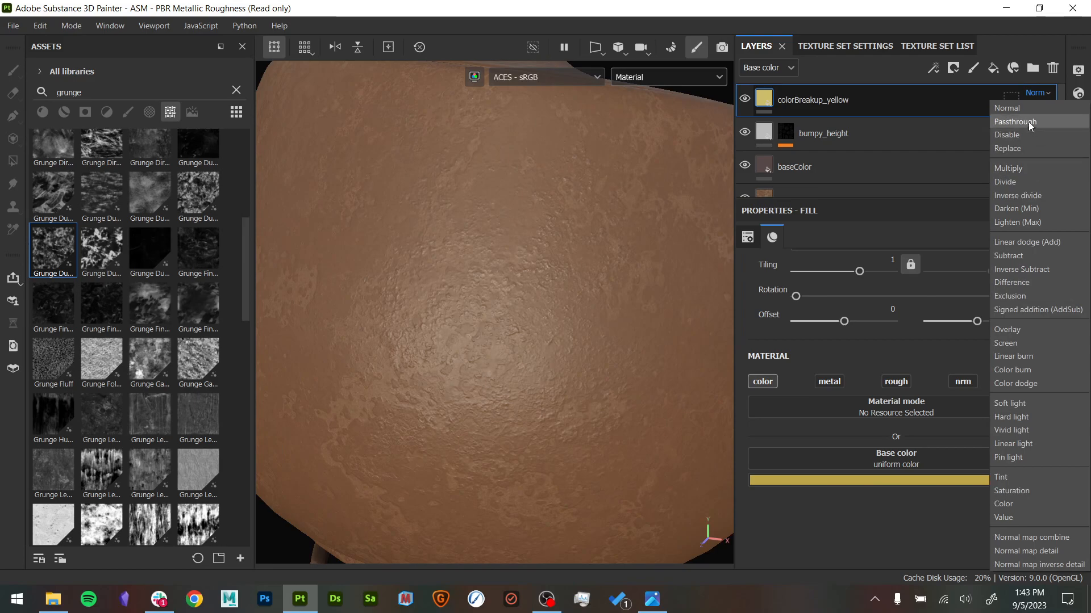
{"action": "left_click", "coordinate": [1041, 402]}
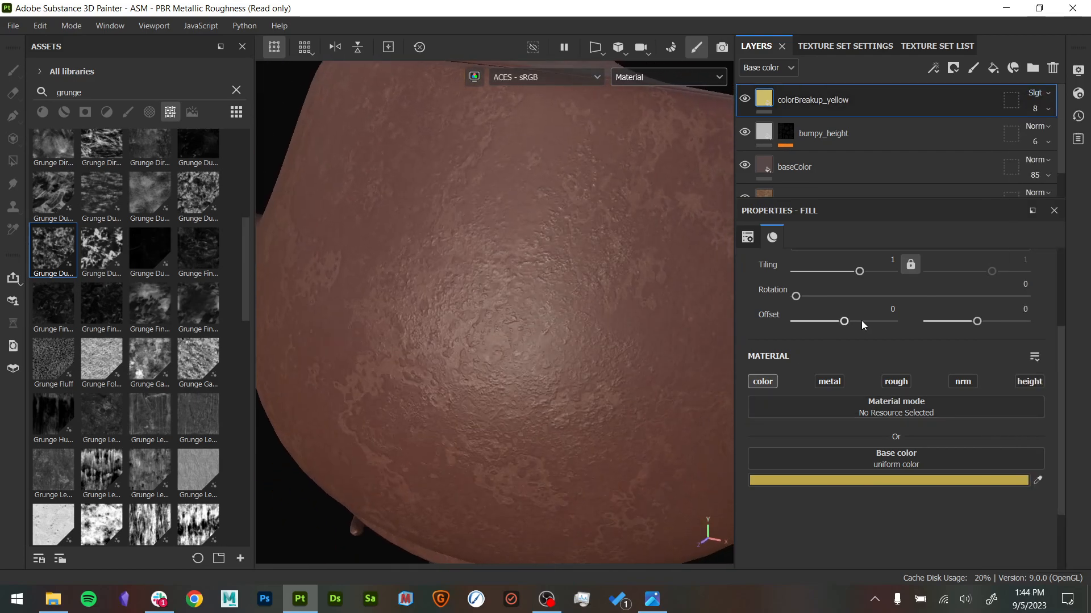
{"action": "mouse_move", "coordinate": [1035, 109]}
{"action": "left_mouse_down"}
{"action": "mouse_move", "coordinate": [1038, 137]}
{"action": "mouse_move", "coordinate": [1039, 127]}
{"action": "left_mouse_up"}
{"action": "right_click_drag", "start_coordinate": [674, 227], "coordinate": [466, 182], "text": "alt"}
{"action": "left_click_drag", "start_coordinate": [465, 182], "coordinate": [474, 210], "text": "alt"}
{"action": "left_click", "coordinate": [742, 102]}
{"action": "left_click", "coordinate": [742, 101]}
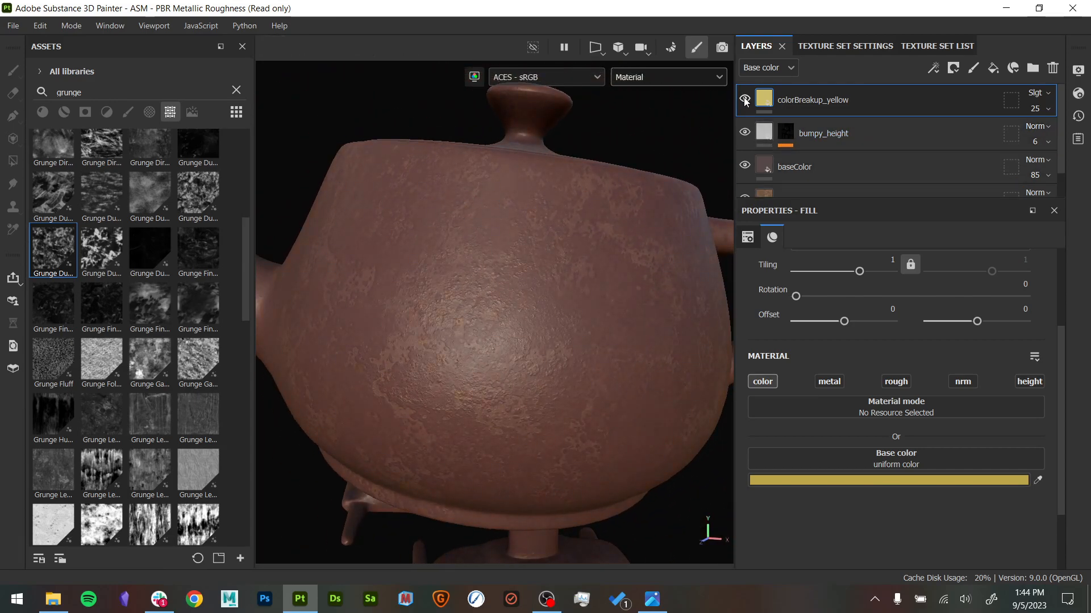
- Add a black mask with a fill effect to the colorBreakup_yellow layer
{"action": "right_click", "coordinate": [789, 100]}
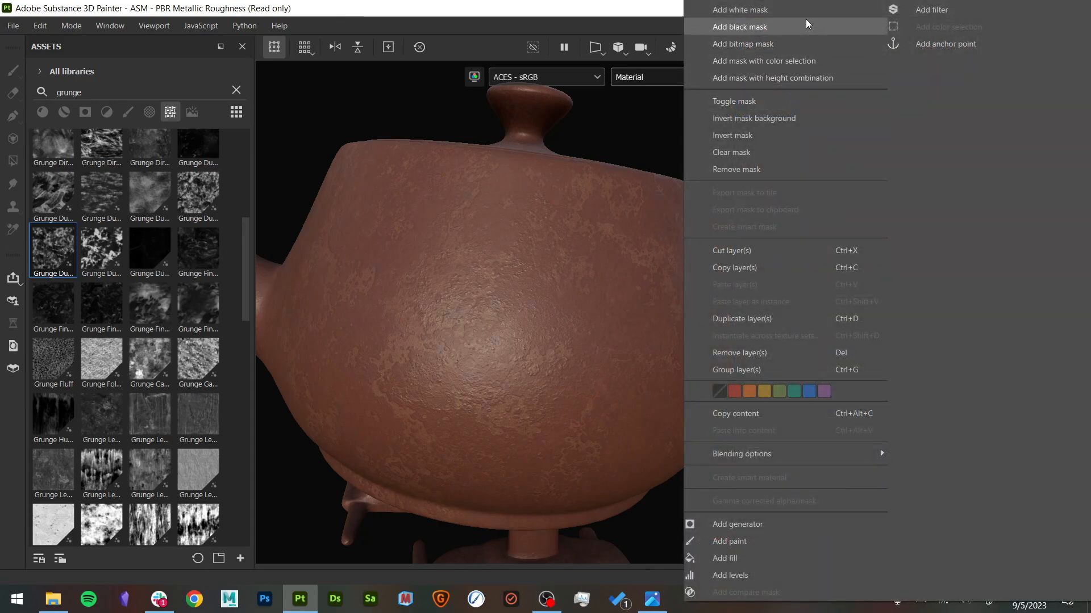
{"action": "left_click", "coordinate": [806, 19]}
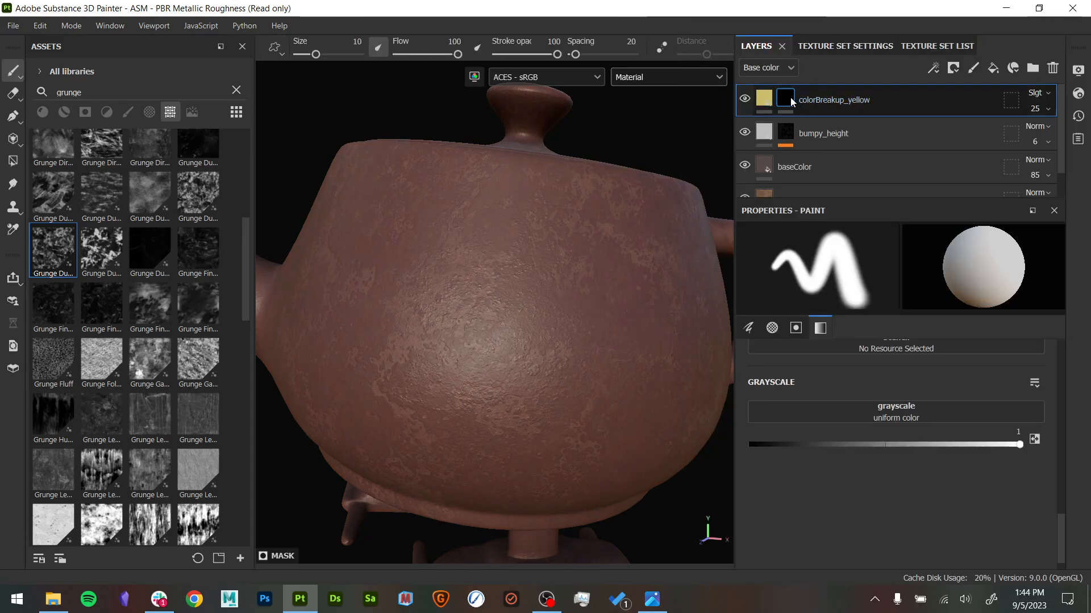
{"action": "right_click", "coordinate": [788, 99]}
{"action": "left_click", "coordinate": [854, 491]}
- Search the textures for smudge and assign Grunge Dusty Powder Mass to the fill in the colorBreakup_yellow mask
{"action": "left_click", "coordinate": [786, 99], "text": "alt"}
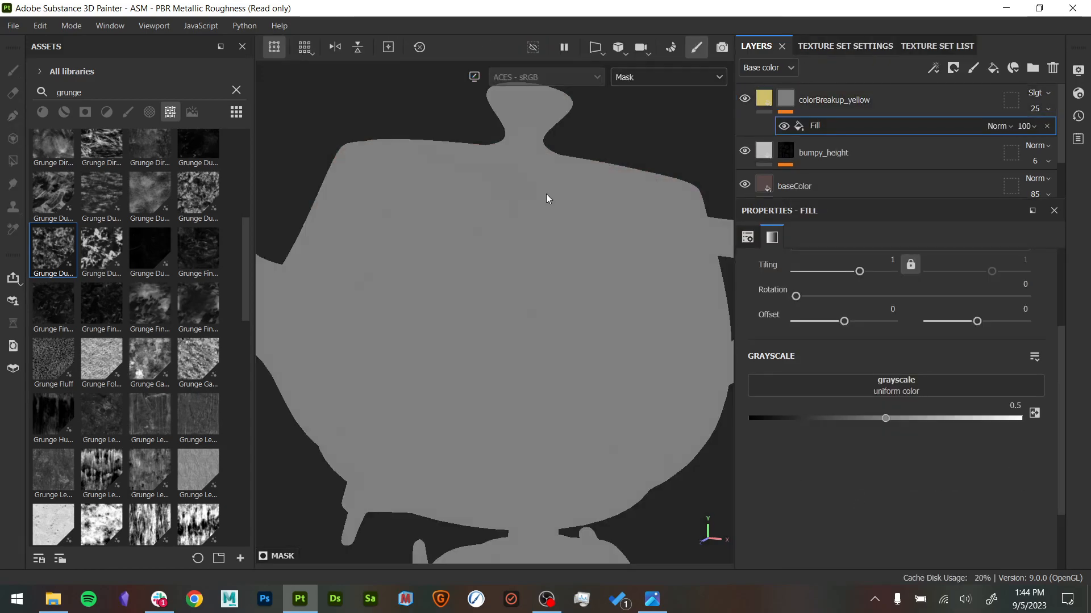
{"action": "scroll", "coordinate": [188, 352], "scroll_direction": "up", "scroll_amount": 5}
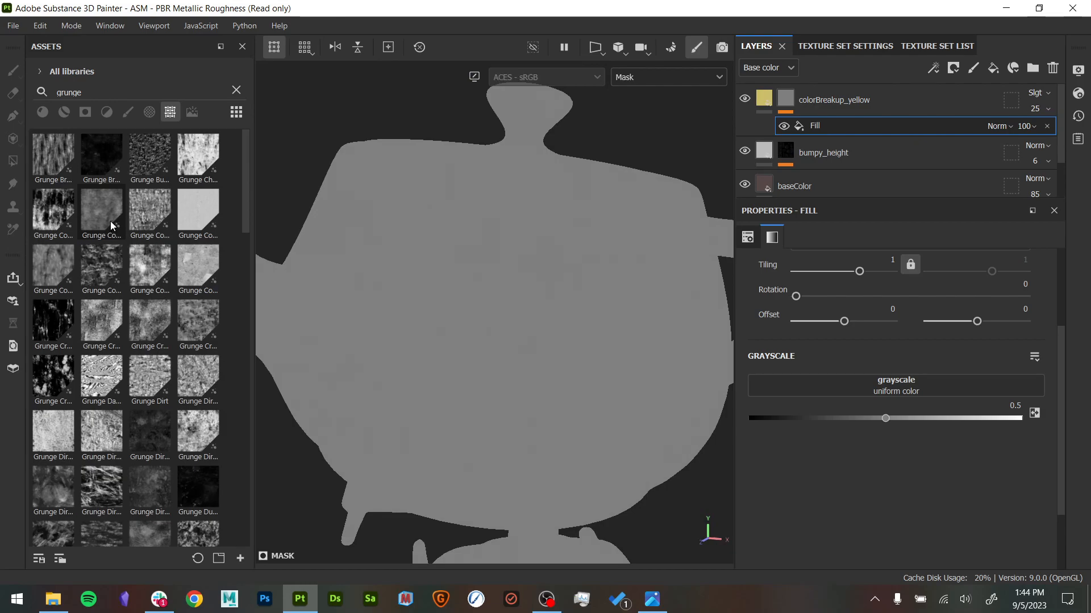
{"action": "mouse_move", "coordinate": [111, 222]}
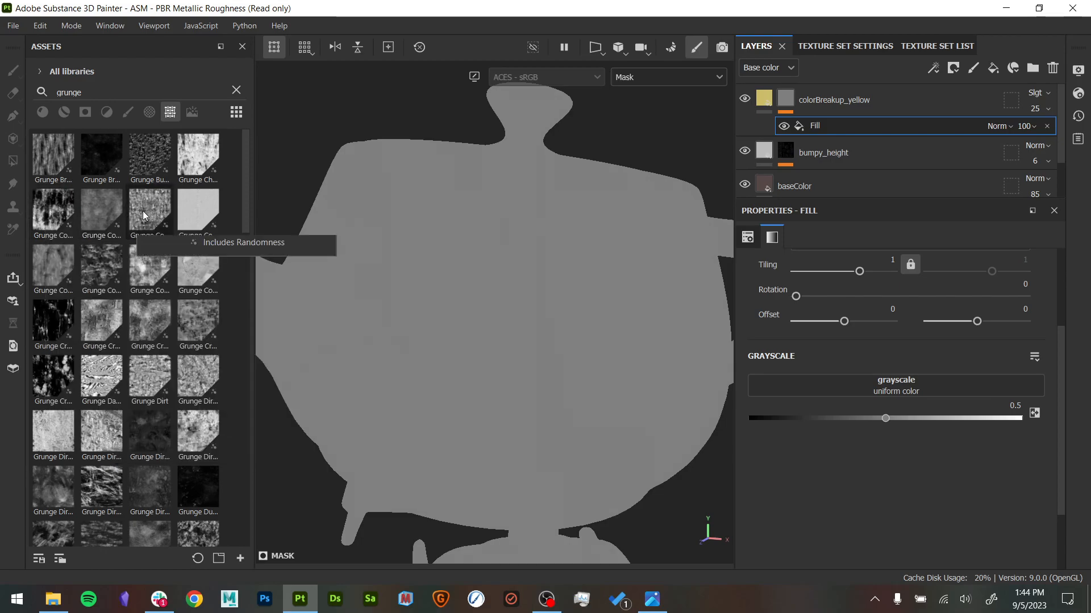
{"action": "mouse_move", "coordinate": [151, 206]}
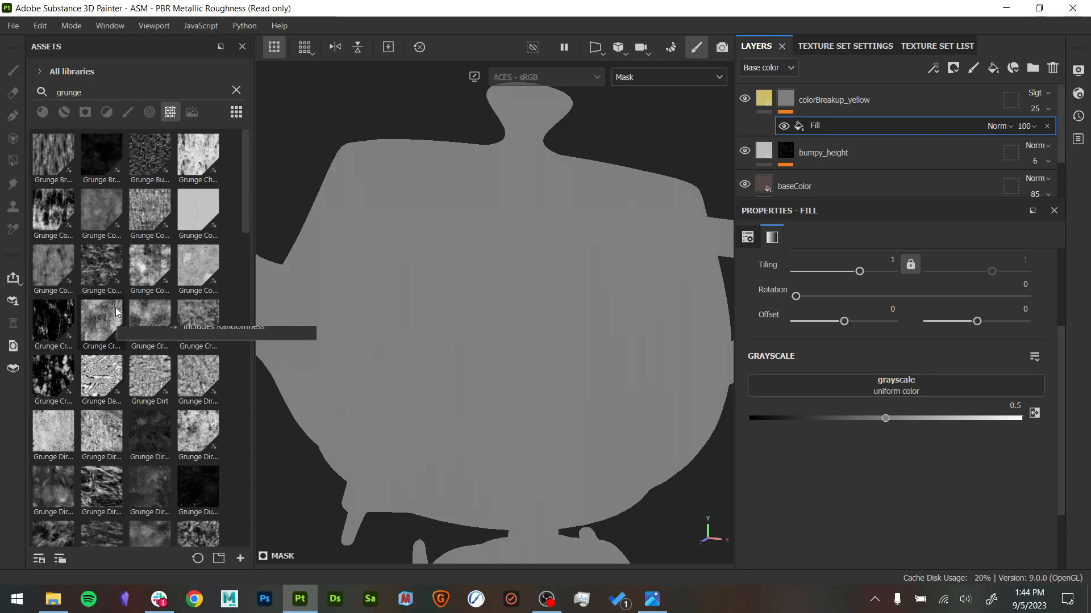
{"action": "mouse_move", "coordinate": [117, 312]}
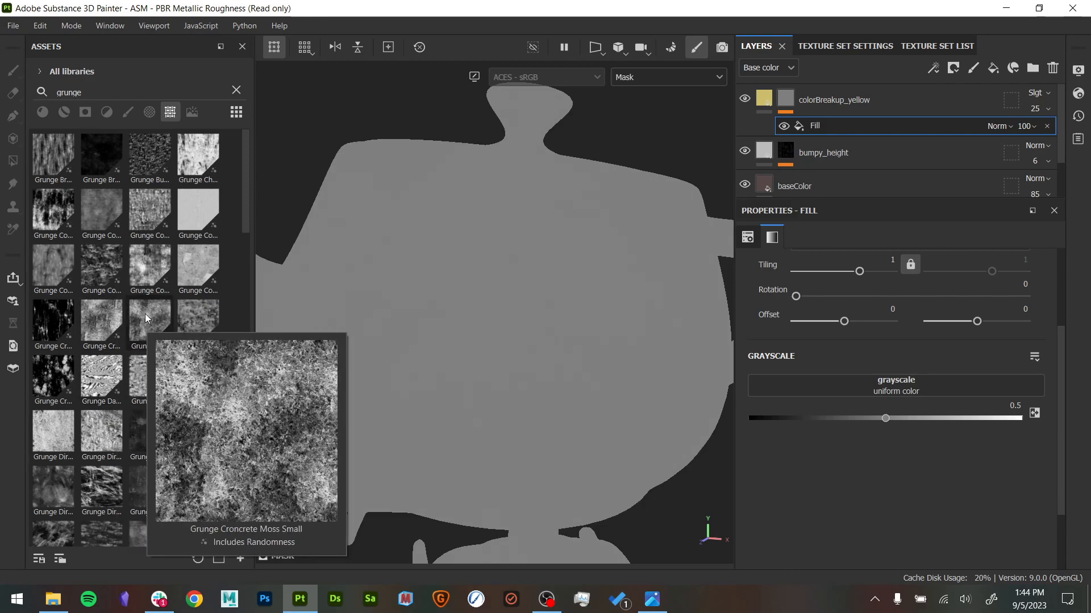
{"action": "mouse_move", "coordinate": [208, 325]}
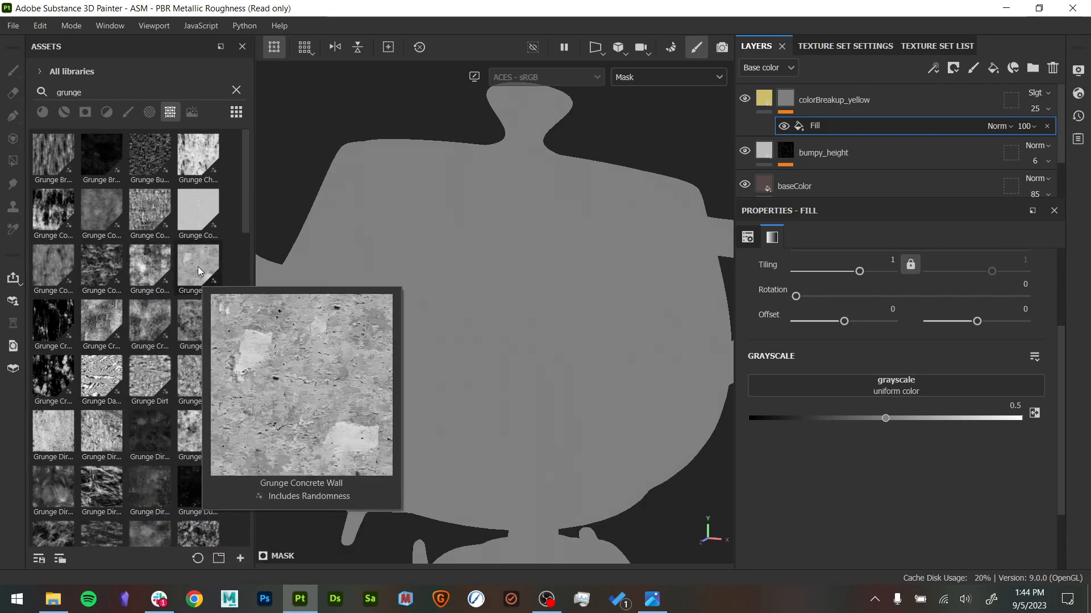
{"action": "left_click_drag", "start_coordinate": [102, 92], "coordinate": [2, 92]}
{"action": "type", "text": "smudge"}
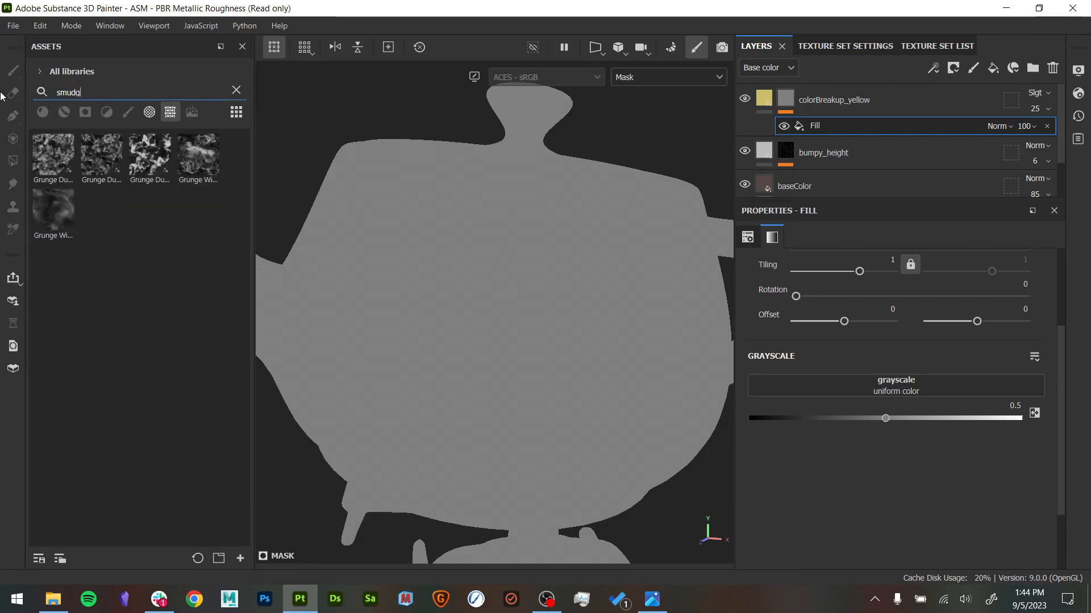
{"action": "mouse_move", "coordinate": [170, 166]}
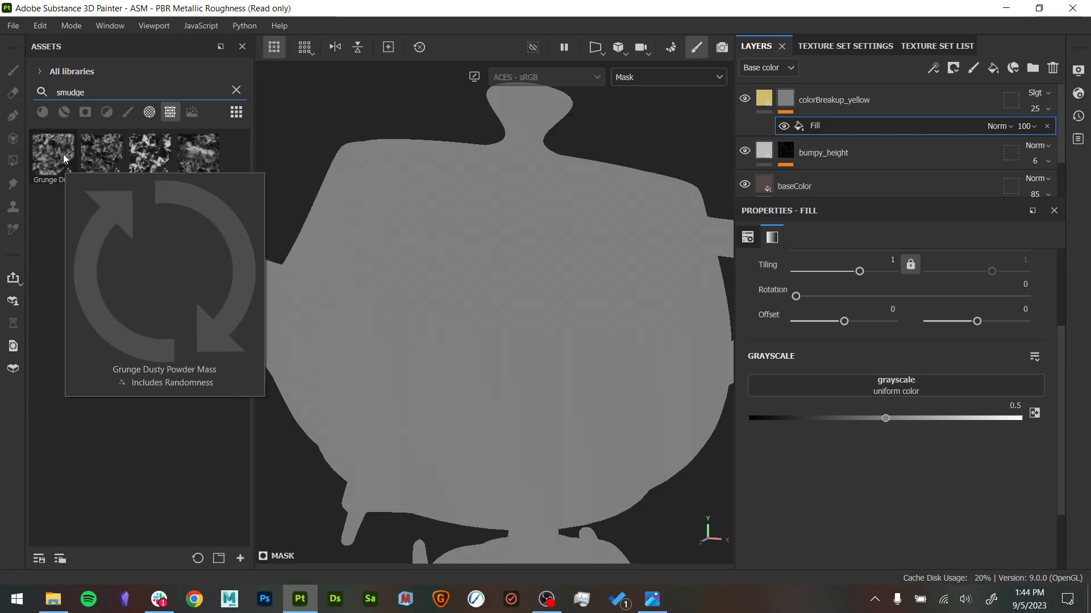
{"action": "left_click_drag", "start_coordinate": [53, 155], "coordinate": [961, 385]}
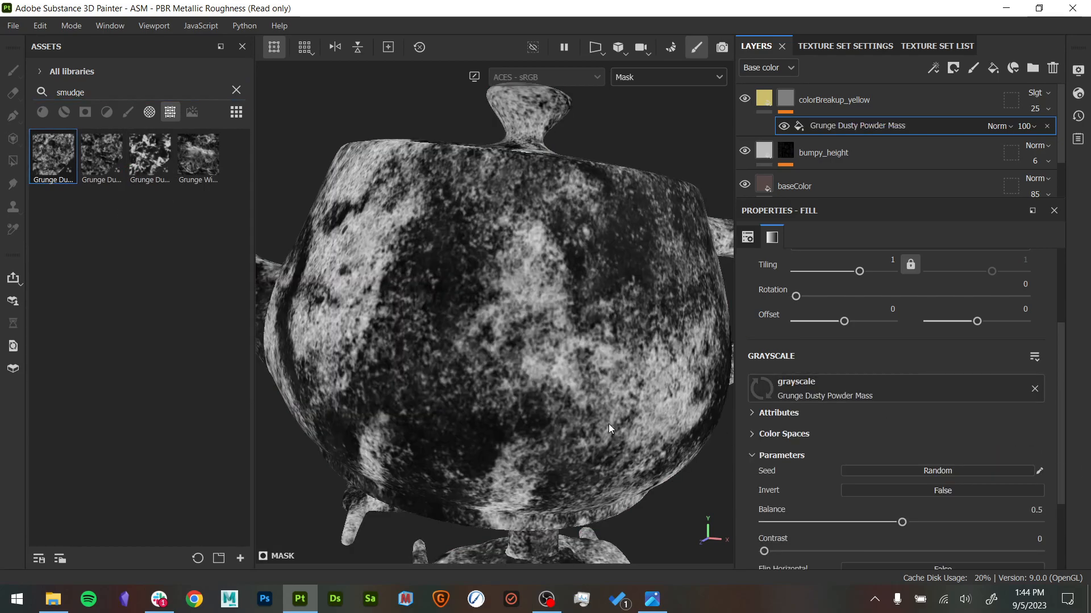
- Set the Grunge Dusty Powder Mass fill to Tri-planar projection and display the teapot's full material
{"action": "scroll", "coordinate": [863, 280], "scroll_direction": "up", "scroll_amount": 3}
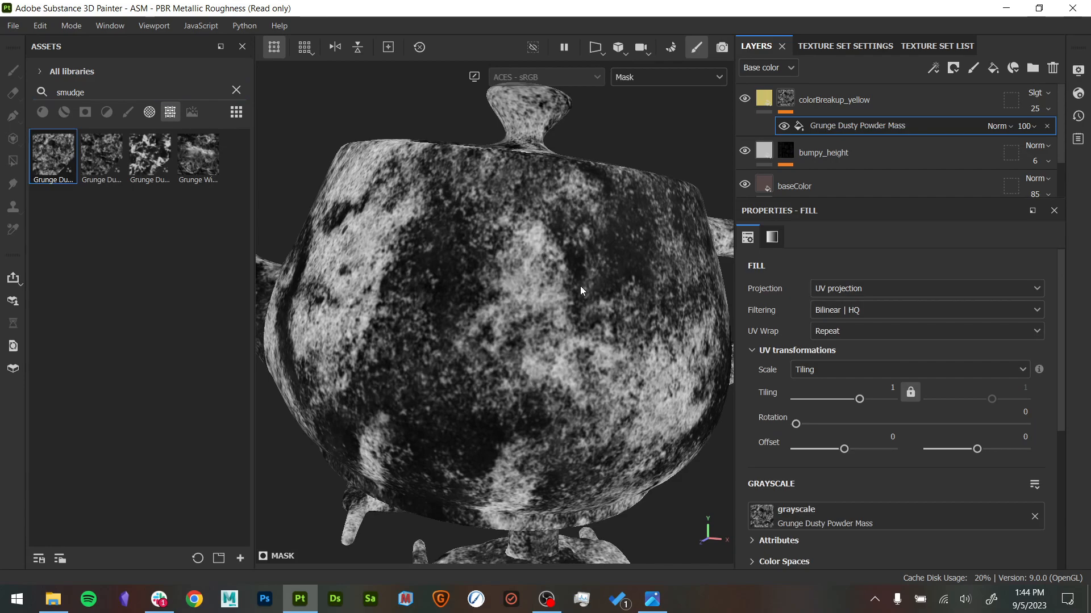
{"action": "left_click", "coordinate": [858, 288]}
{"action": "left_click", "coordinate": [869, 333]}
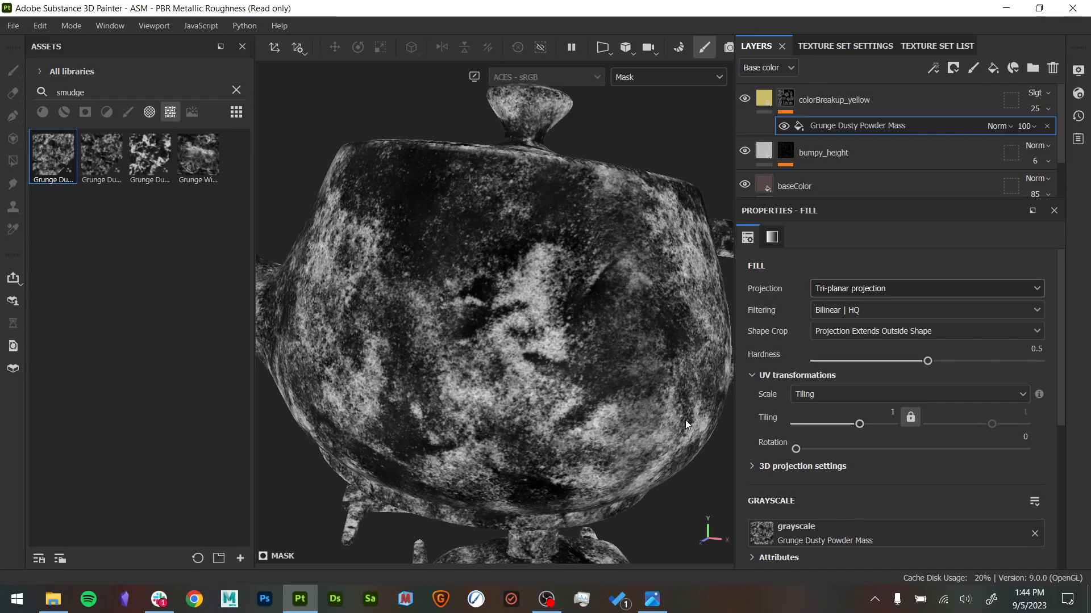
{"action": "key", "text": "m"}
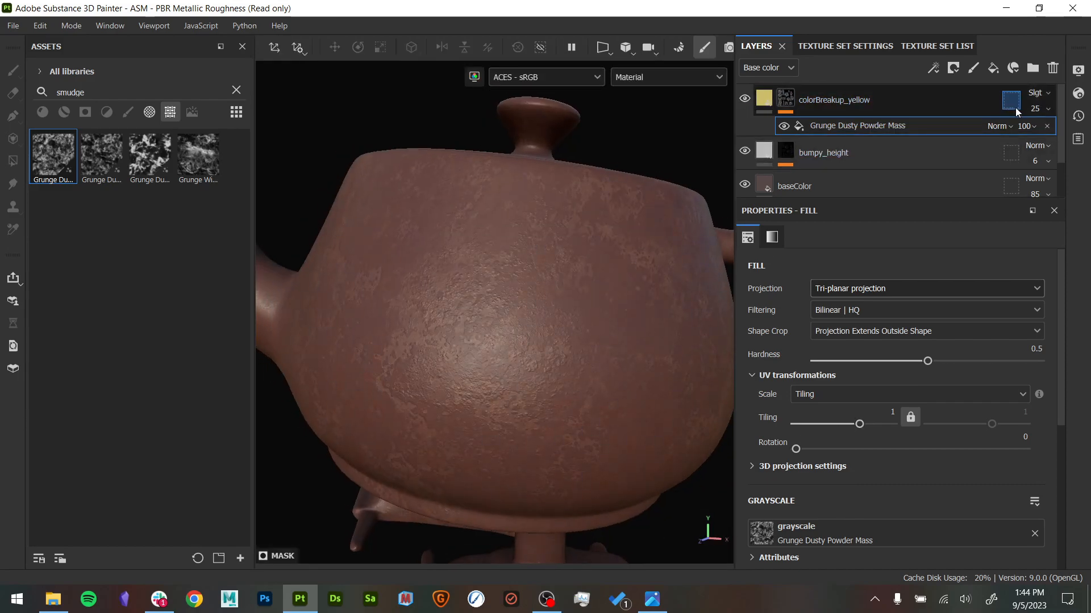
- Set the colorBreakup_yellow layer's blend mode to Normal and its opacity to 7
{"action": "left_click", "coordinate": [1036, 92]}
{"action": "left_click", "coordinate": [1023, 106]}
{"action": "scroll", "coordinate": [666, 227], "scroll_direction": "down", "scroll_amount": 5}
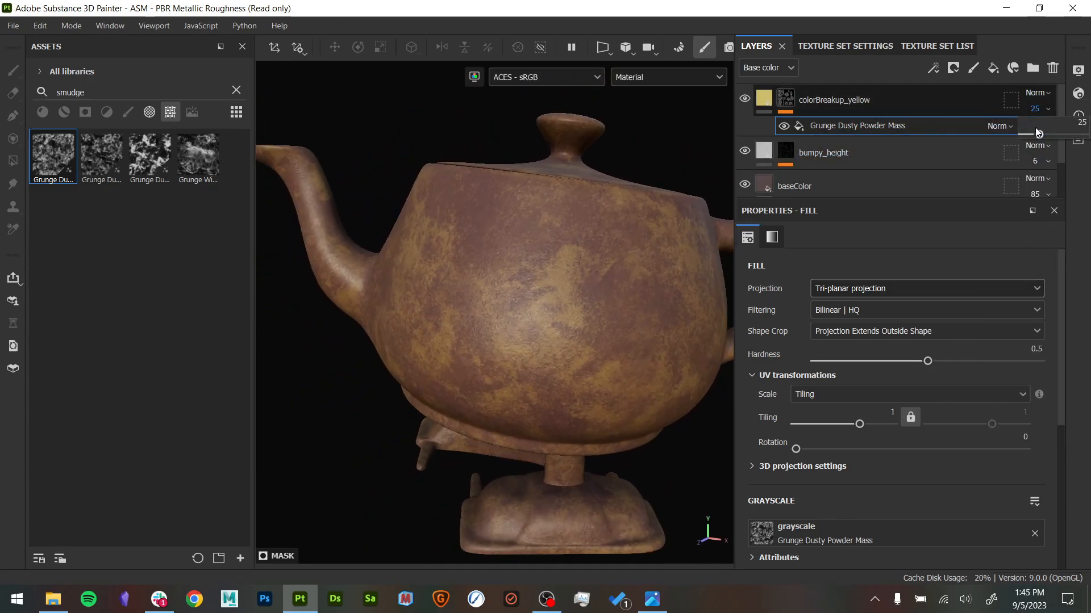
{"action": "left_click_drag", "start_coordinate": [1034, 132], "coordinate": [1028, 126]}
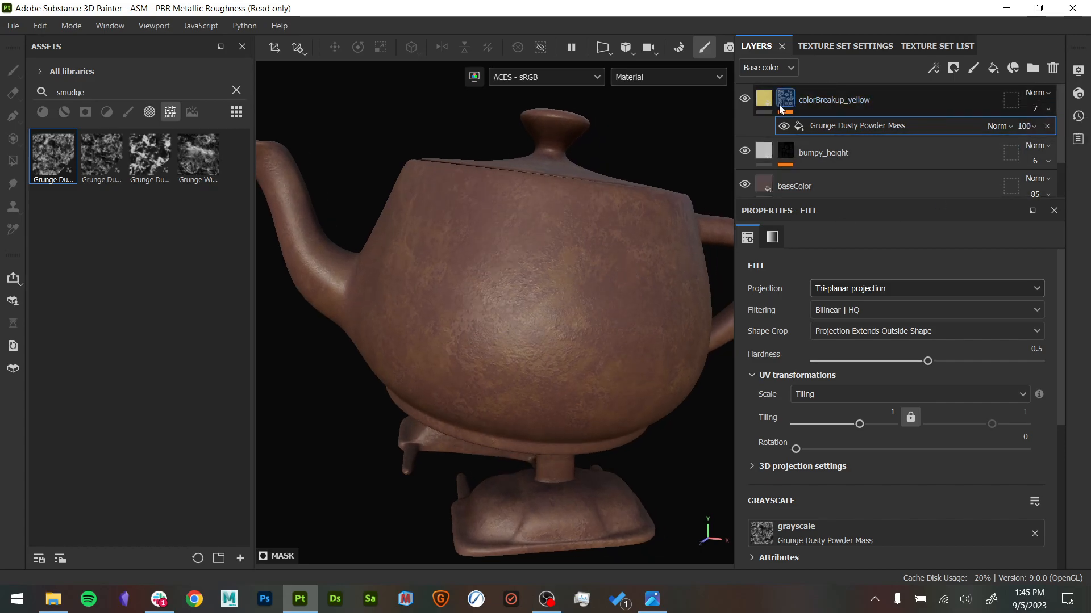
- Add a Levels effect to the colorBreakup_yellow mask, set its midpoint to 5.245, and return to the material view
{"action": "left_click", "coordinate": [785, 99], "text": "alt"}
{"action": "right_click", "coordinate": [852, 130]}
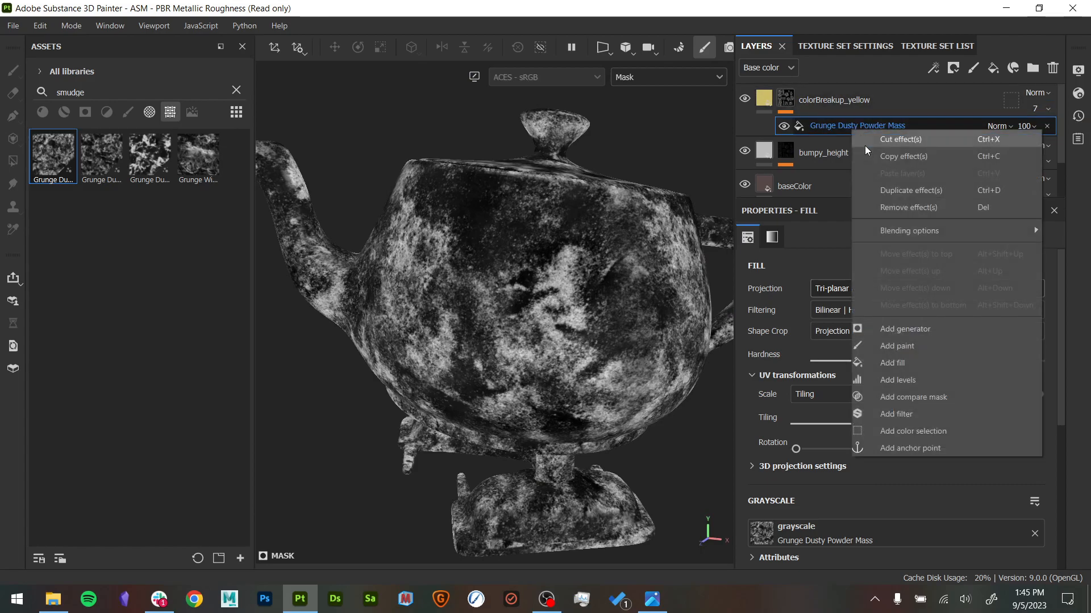
{"action": "left_click", "coordinate": [921, 376]}
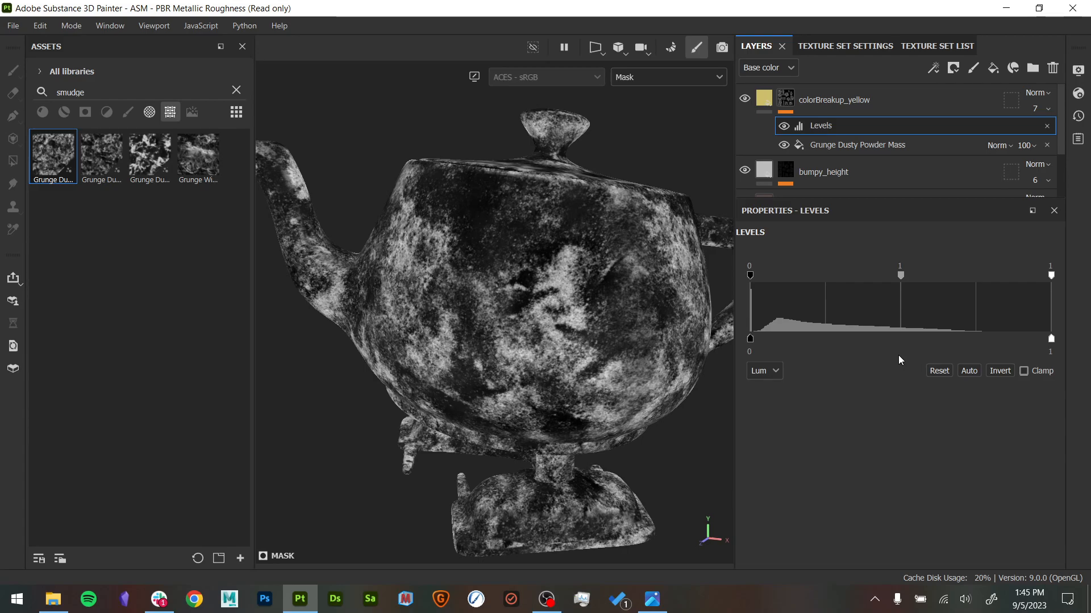
{"action": "left_click_drag", "start_coordinate": [902, 278], "coordinate": [944, 280]}
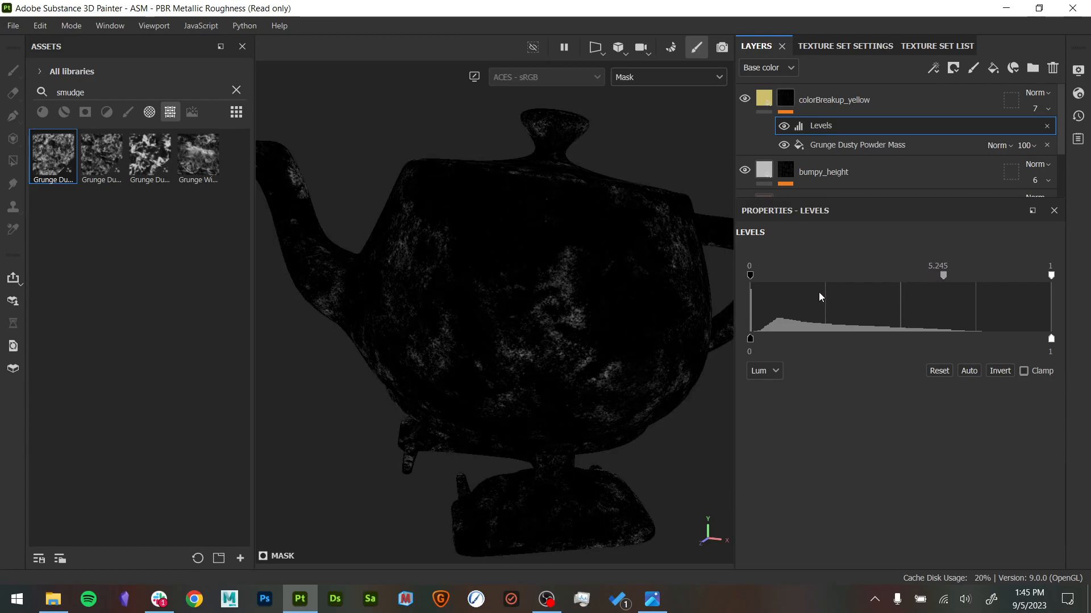
{"action": "key", "text": "m"}
- Set the colorBreakup_yellow layer's opacity to 100 and the mask Levels to a 0.175 black input and 6.59 midpoint
{"action": "left_click", "coordinate": [1047, 110]}
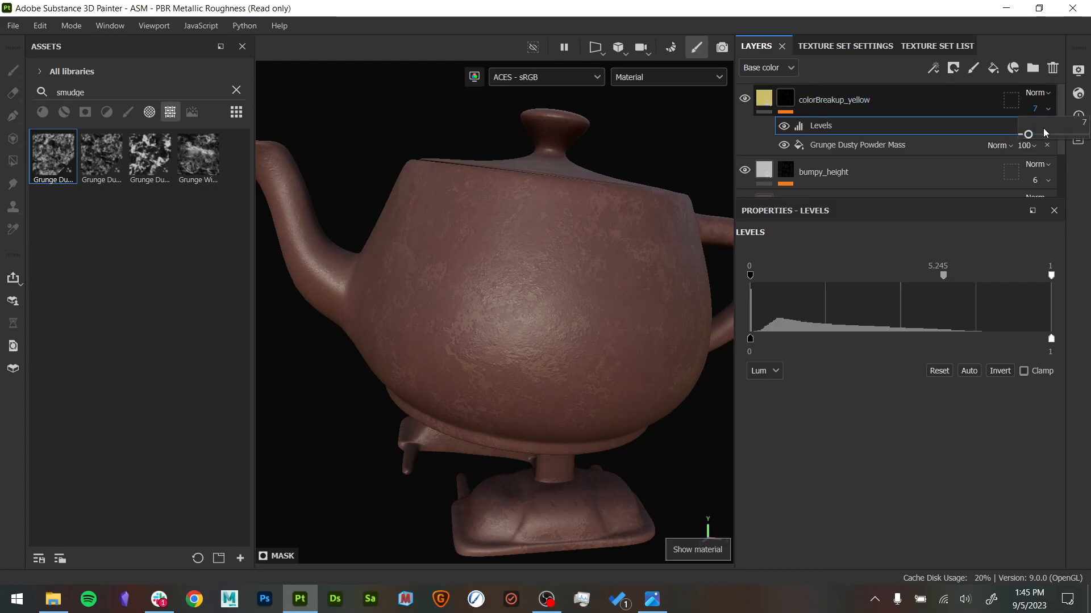
{"action": "left_click_drag", "start_coordinate": [1044, 131], "coordinate": [1078, 127]}
{"action": "mouse_move", "coordinate": [943, 277]}
{"action": "left_mouse_down"}
{"action": "mouse_move", "coordinate": [976, 280]}
{"action": "mouse_move", "coordinate": [957, 279]}
{"action": "left_mouse_up"}
{"action": "left_click_drag", "start_coordinate": [747, 278], "coordinate": [803, 278]}
{"action": "left_click_drag", "start_coordinate": [392, 307], "coordinate": [420, 335], "text": "alt"}
{"action": "right_click_drag", "start_coordinate": [420, 335], "coordinate": [574, 353], "text": "alt"}
{"action": "middle_click_drag", "start_coordinate": [574, 353], "coordinate": [451, 411], "text": "alt"}
{"action": "left_click_drag", "start_coordinate": [450, 411], "coordinate": [465, 378], "text": "alt"}
{"action": "right_click_drag", "start_coordinate": [465, 378], "coordinate": [380, 374], "text": "alt"}
{"action": "left_click_drag", "start_coordinate": [380, 375], "coordinate": [437, 372], "text": "alt"}
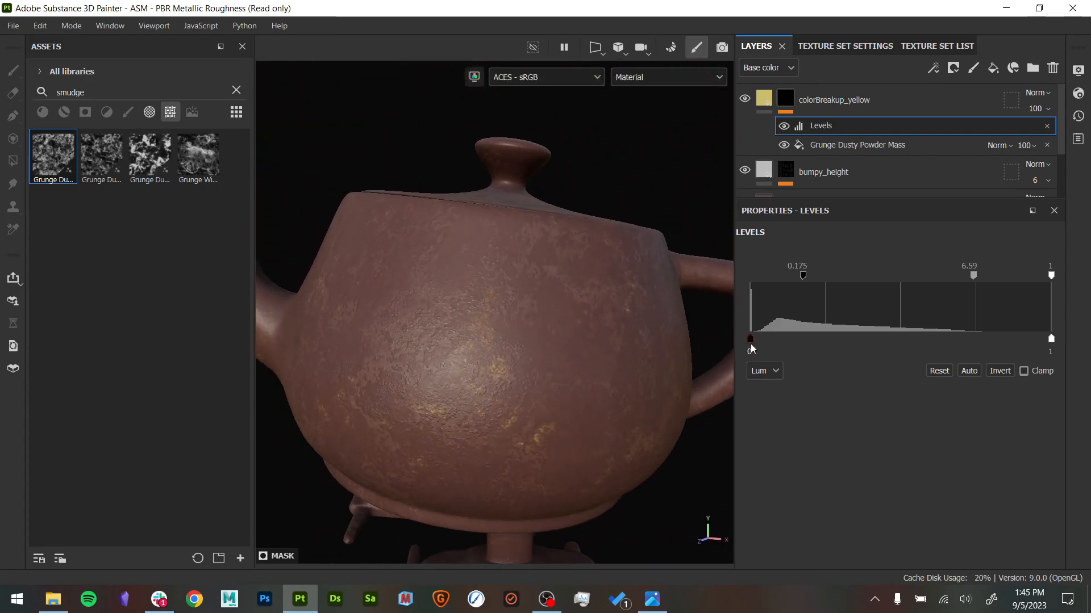
- Try a Levels midpoint of 0.306 on the colorBreakup_yellow mask and remove the Levels effect
{"action": "left_click_drag", "start_coordinate": [807, 279], "coordinate": [723, 275]}
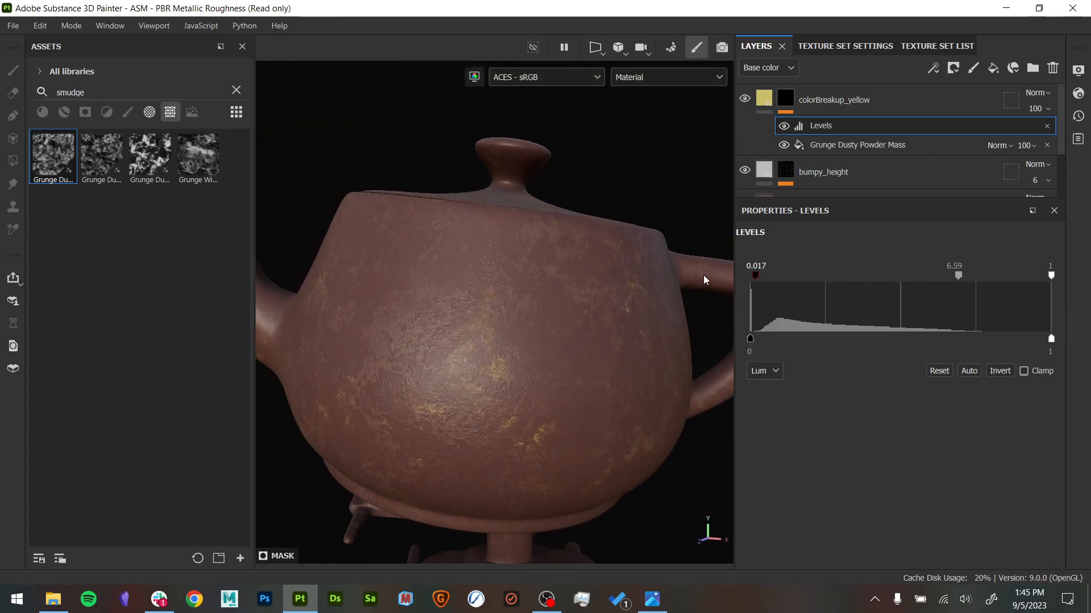
{"action": "left_click_drag", "start_coordinate": [959, 276], "coordinate": [789, 275]}
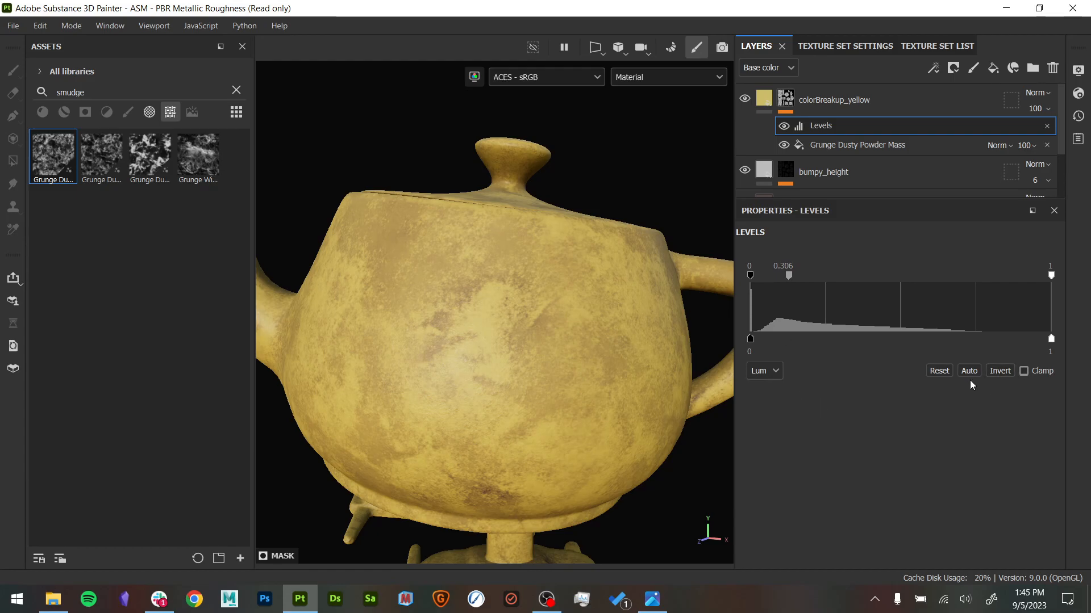
{"action": "left_click", "coordinate": [939, 371]}
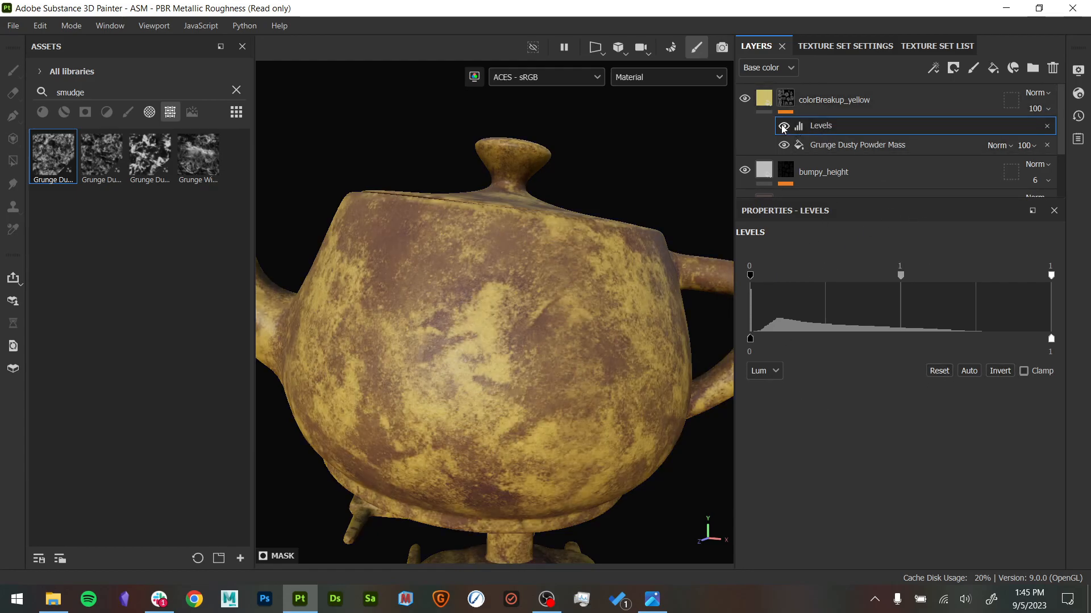
{"action": "left_click", "coordinate": [1047, 126]}
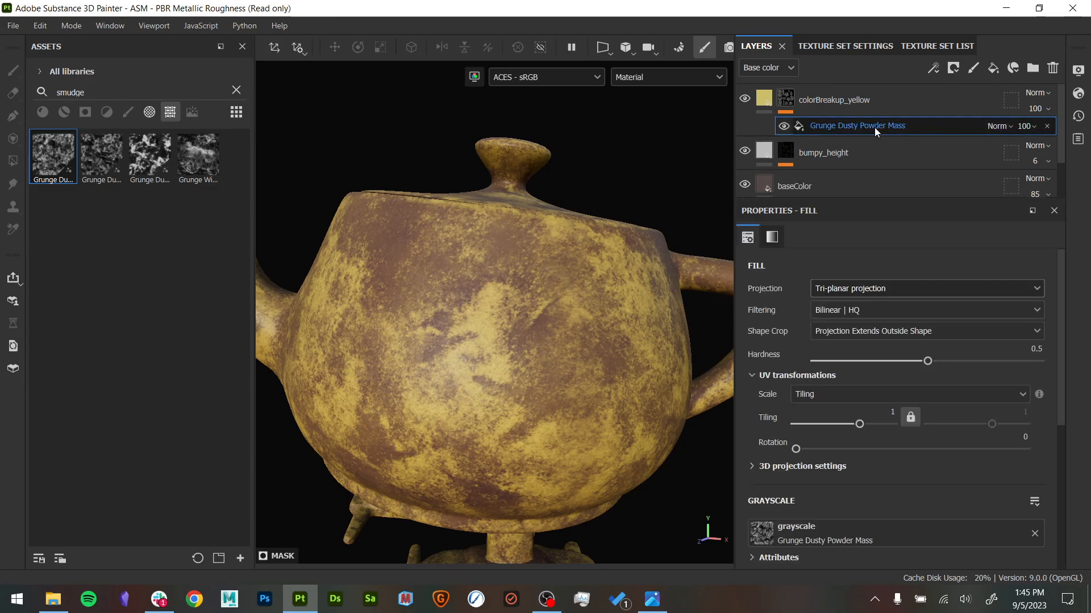
- Try Grunge Dusty Powder Mass with Contrast 0.82 and Balance values of 0.44 and 0.95, and undo these changes
{"action": "scroll", "coordinate": [857, 432], "scroll_direction": "down", "scroll_amount": 5}
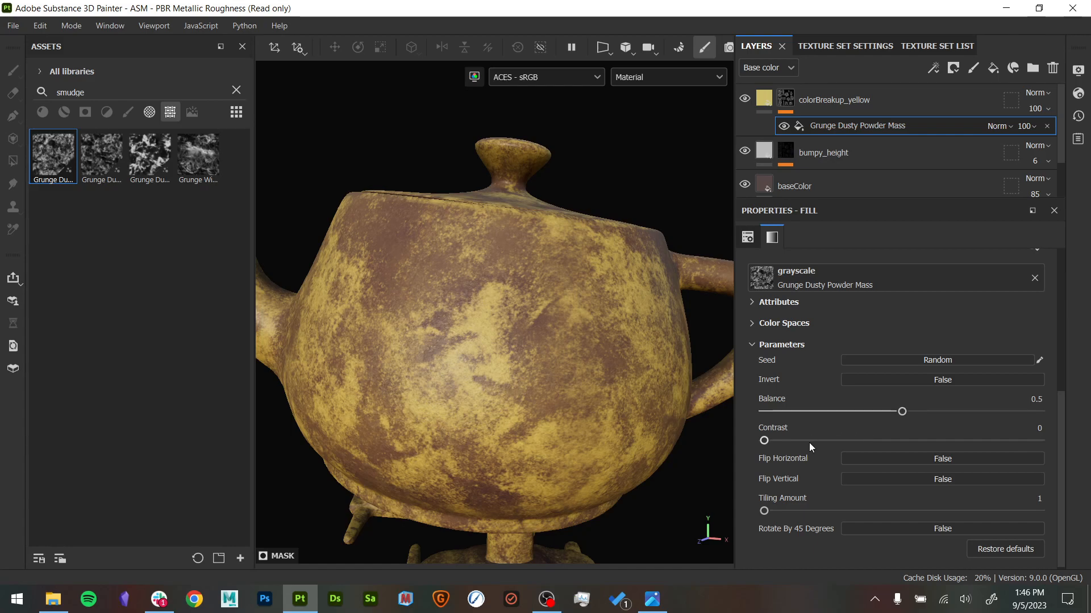
{"action": "left_click_drag", "start_coordinate": [903, 412], "coordinate": [836, 431]}
{"action": "left_click_drag", "start_coordinate": [765, 441], "coordinate": [988, 443]}
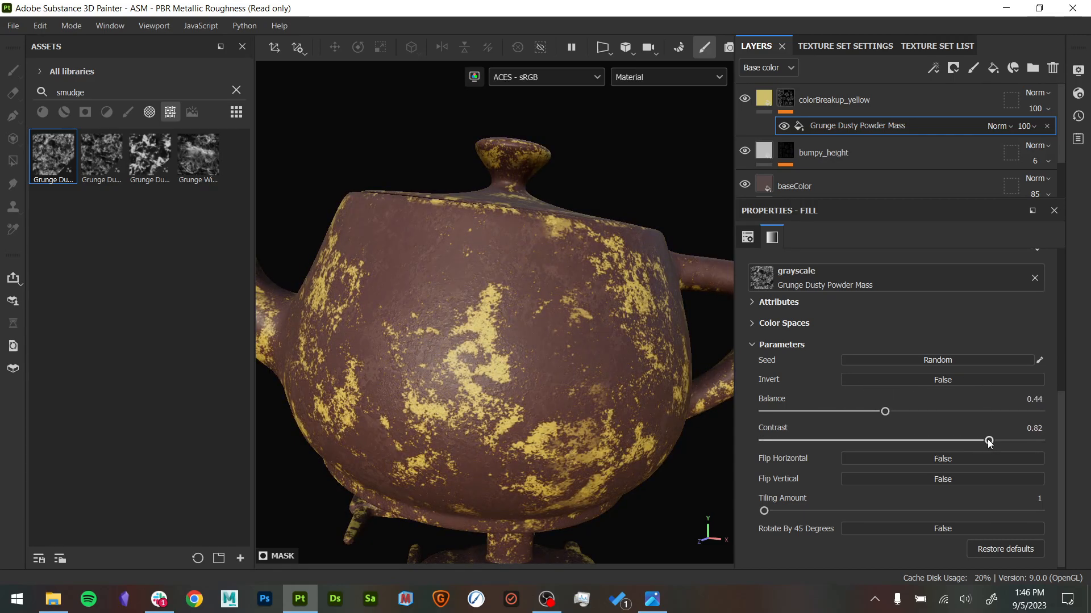
{"action": "left_click_drag", "start_coordinate": [884, 412], "coordinate": [1026, 405]}
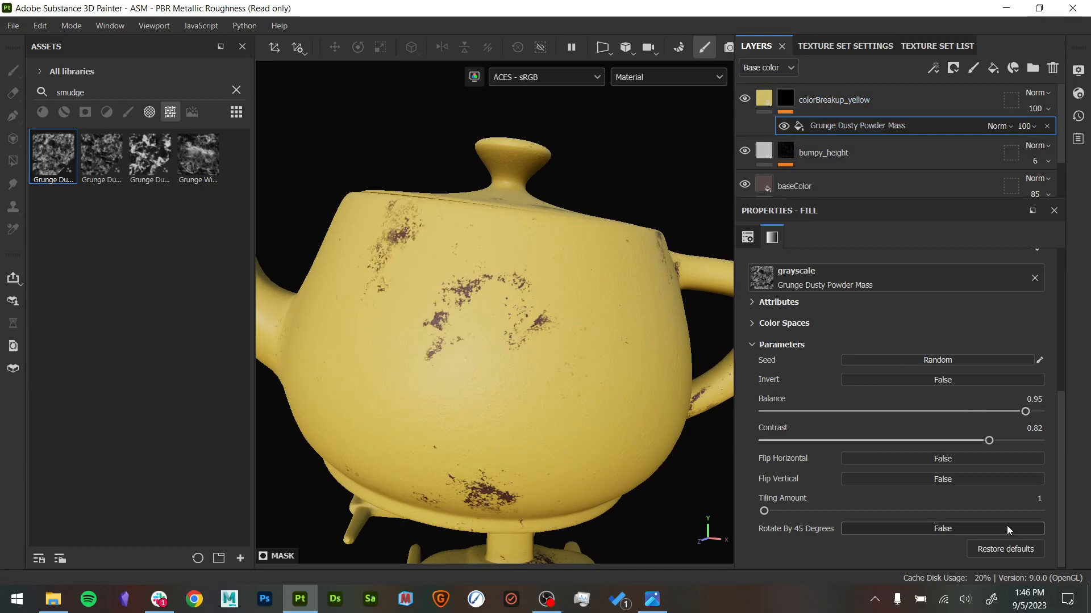
{"action": "key", "text": "ctrl+z"}
{"action": "key", "text": "ctrl+z"}
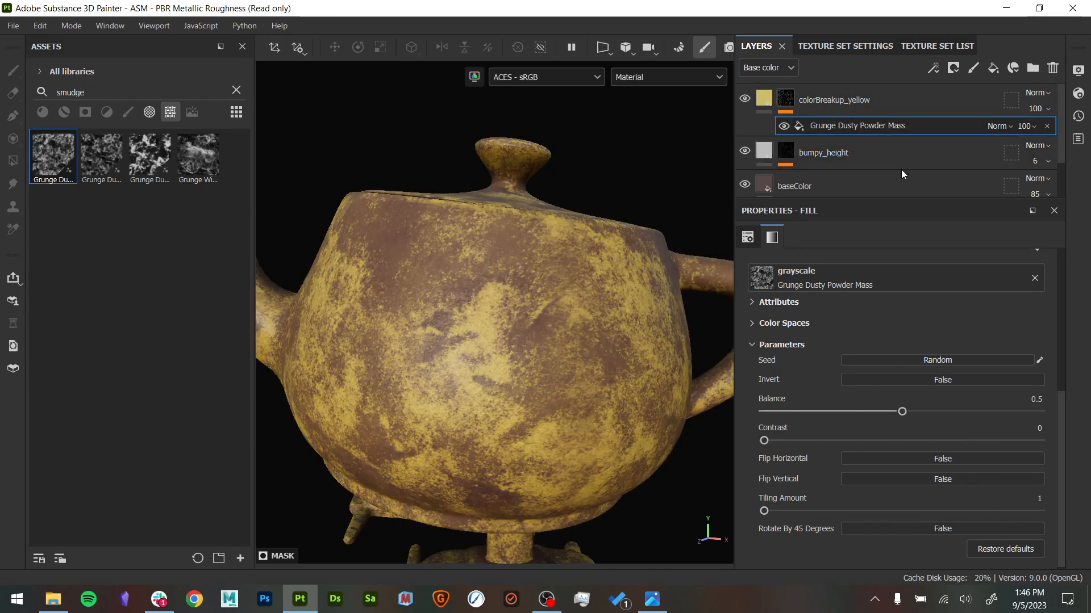
- Set the Grunge Dusty Powder Mass Balance to 0.53 and the colorBreakup_yellow layer's opacity to 10
{"action": "mouse_move", "coordinate": [900, 412]}
{"action": "left_mouse_down"}
{"action": "mouse_move", "coordinate": [857, 412]}
{"action": "mouse_move", "coordinate": [958, 411]}
{"action": "mouse_move", "coordinate": [911, 411]}
{"action": "left_mouse_up"}
{"action": "left_click", "coordinate": [1030, 125]}
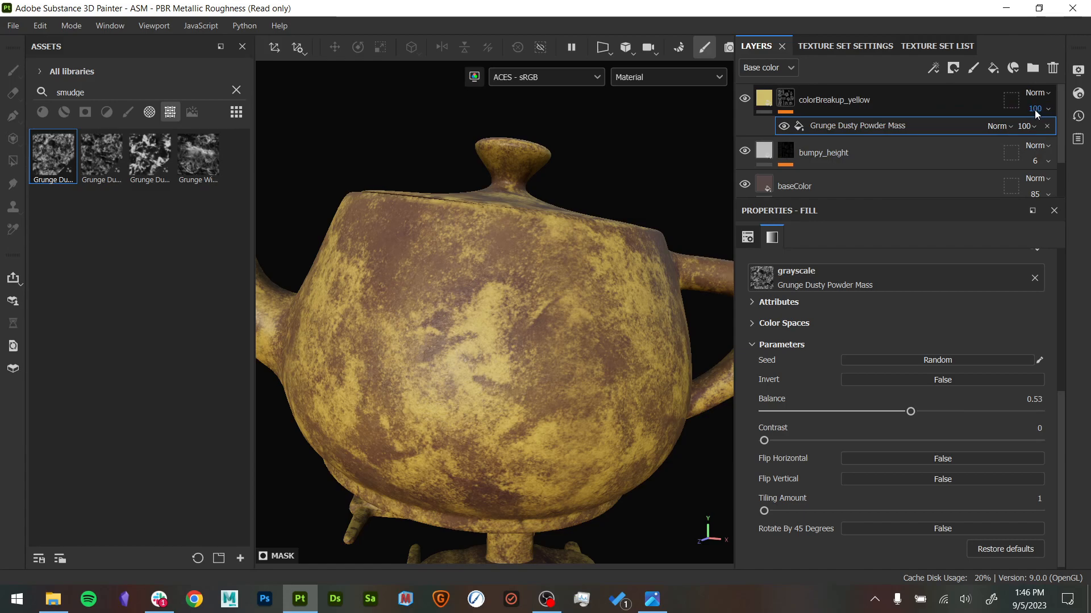
{"action": "left_click", "coordinate": [1028, 132]}
{"action": "left_click_drag", "start_coordinate": [1029, 134], "coordinate": [1027, 134]}
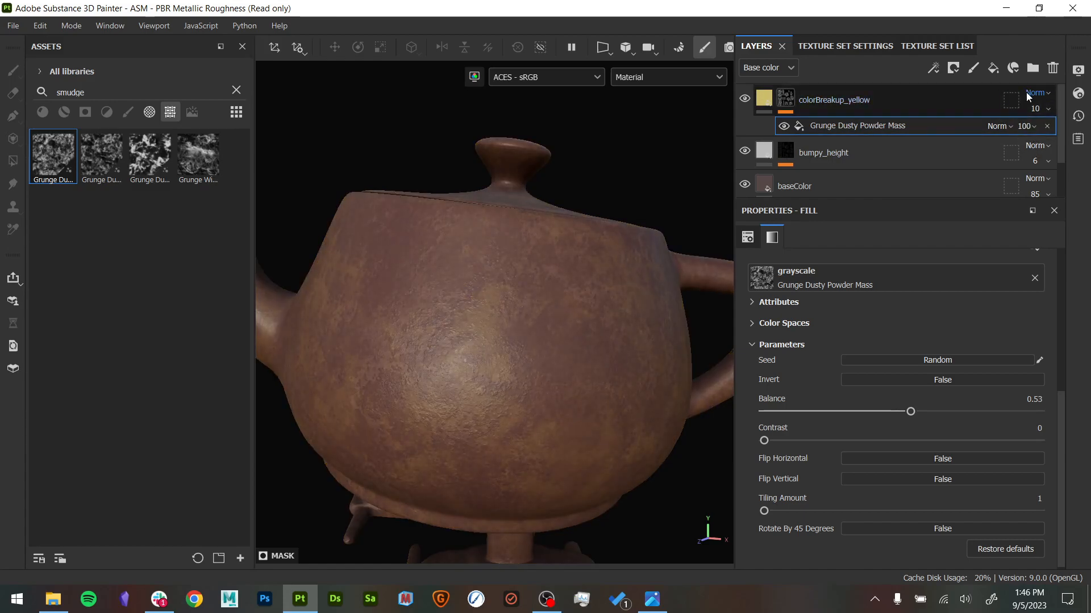
- Set the colorBreakup_yellow layer's blend mode to Color and its opacity to 20
{"action": "left_click", "coordinate": [1042, 93]}
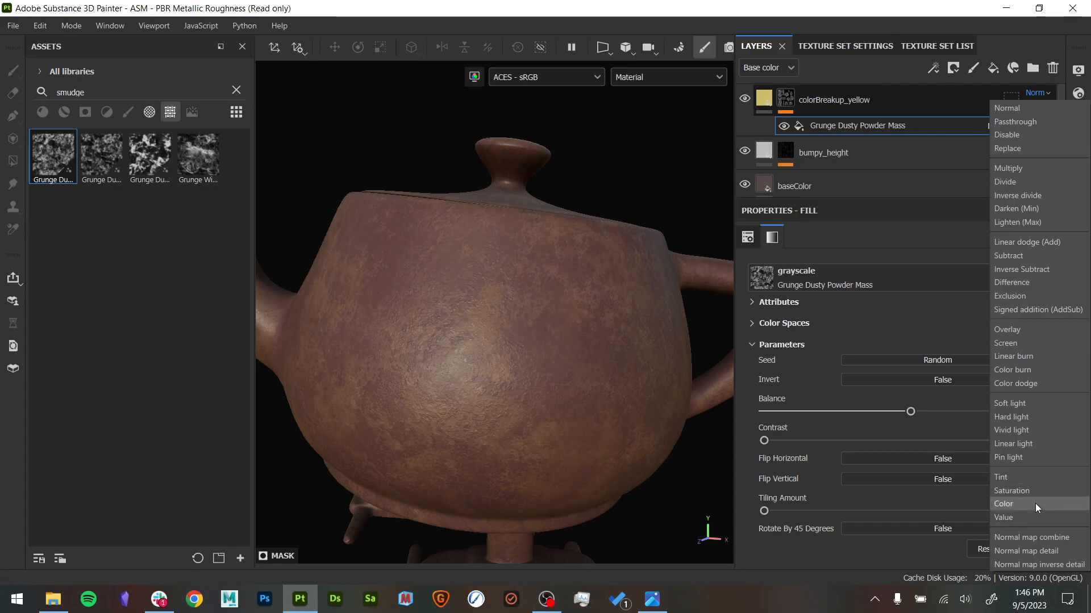
{"action": "left_click", "coordinate": [1035, 505]}
{"action": "left_click", "coordinate": [1040, 92]}
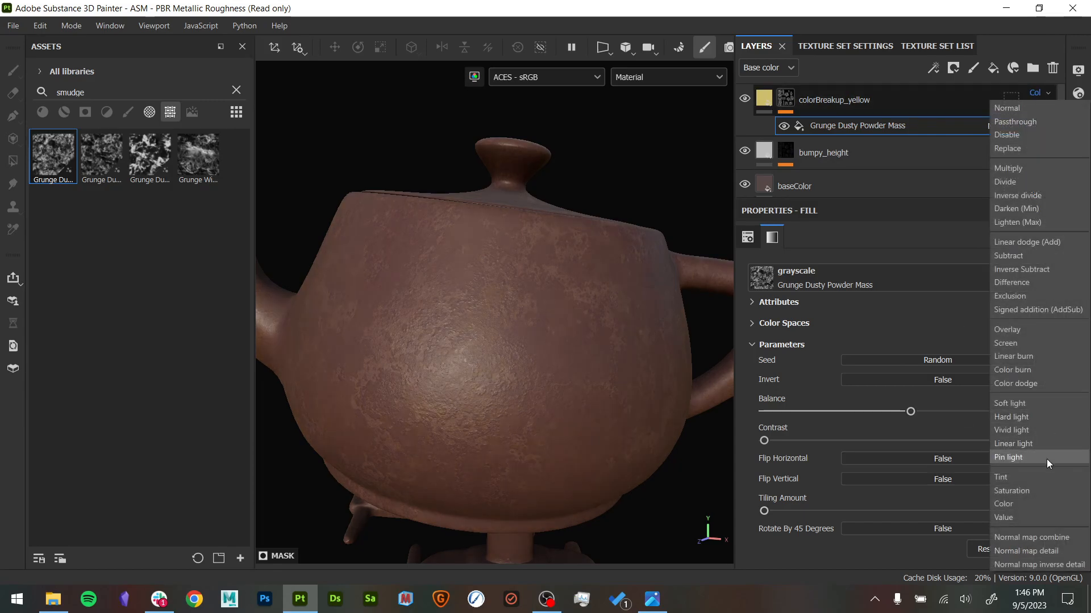
{"action": "left_click", "coordinate": [1030, 502]}
{"action": "left_click_drag", "start_coordinate": [1028, 136], "coordinate": [1048, 133]}
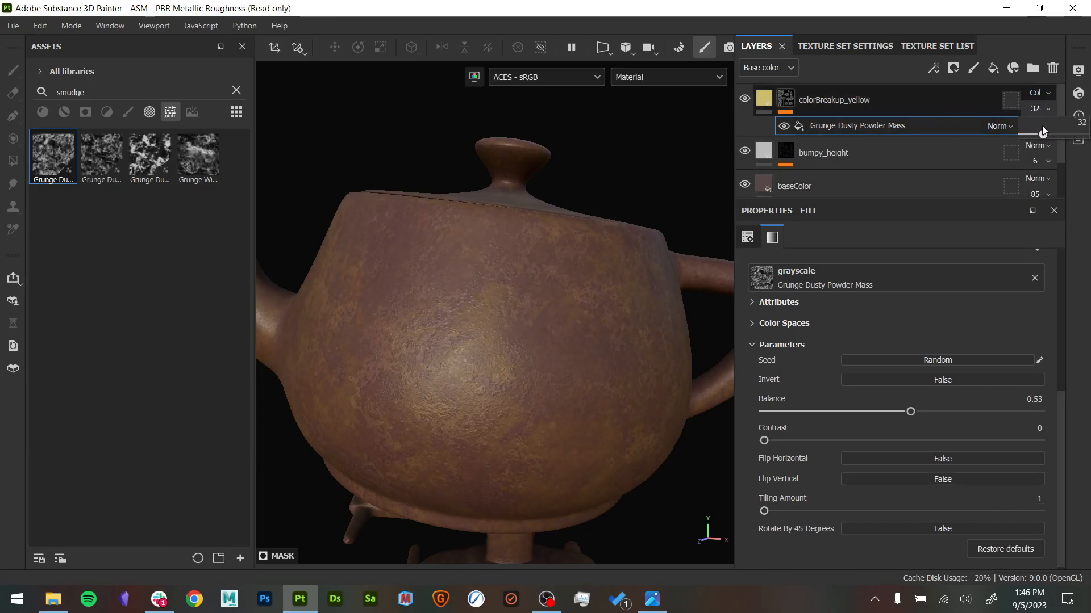
- Duplicate the colorBreakup_yellow layer and set the copy's base color to teal 5C8D94
{"action": "right_click", "coordinate": [915, 101]}
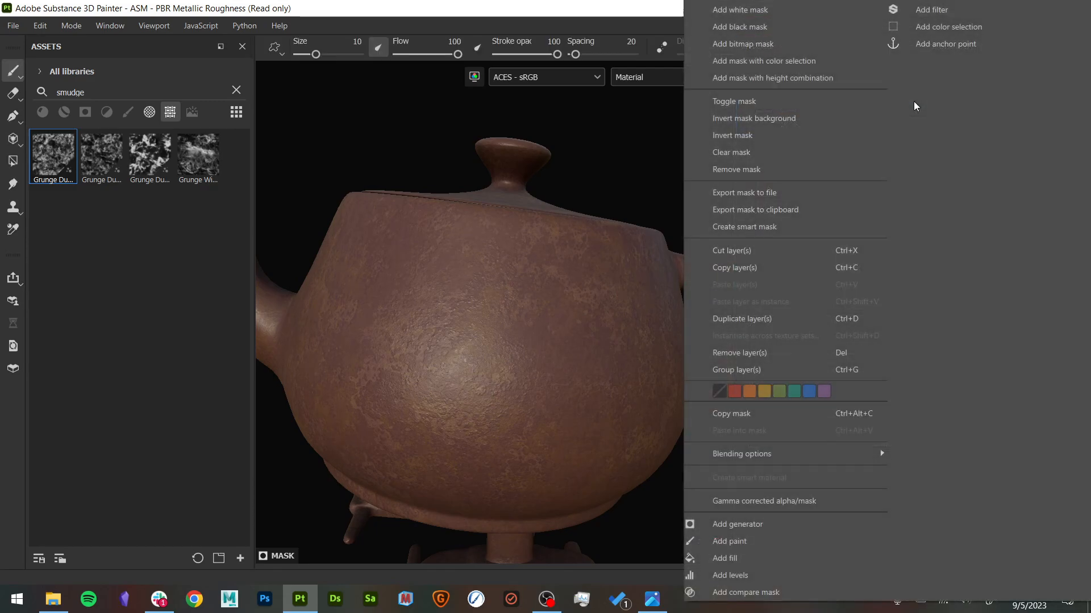
{"action": "left_click", "coordinate": [789, 319]}
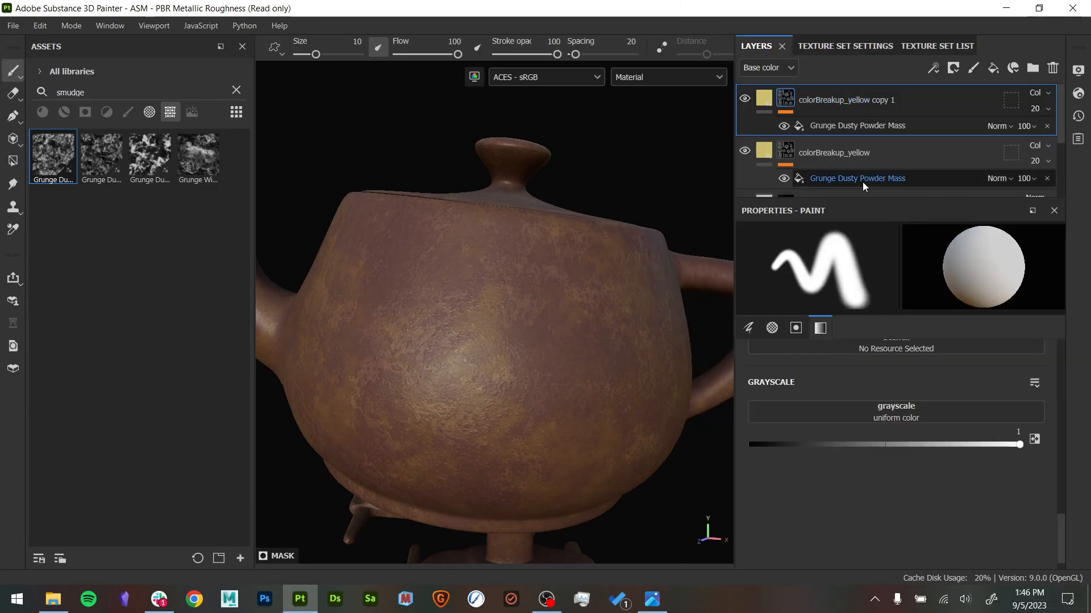
{"action": "left_click", "coordinate": [763, 98]}
{"action": "left_click", "coordinate": [909, 389]}
{"action": "left_click_drag", "start_coordinate": [948, 487], "coordinate": [946, 426]}
{"action": "left_click", "coordinate": [857, 409]}
{"action": "left_click_drag", "start_coordinate": [855, 411], "coordinate": [850, 432]}
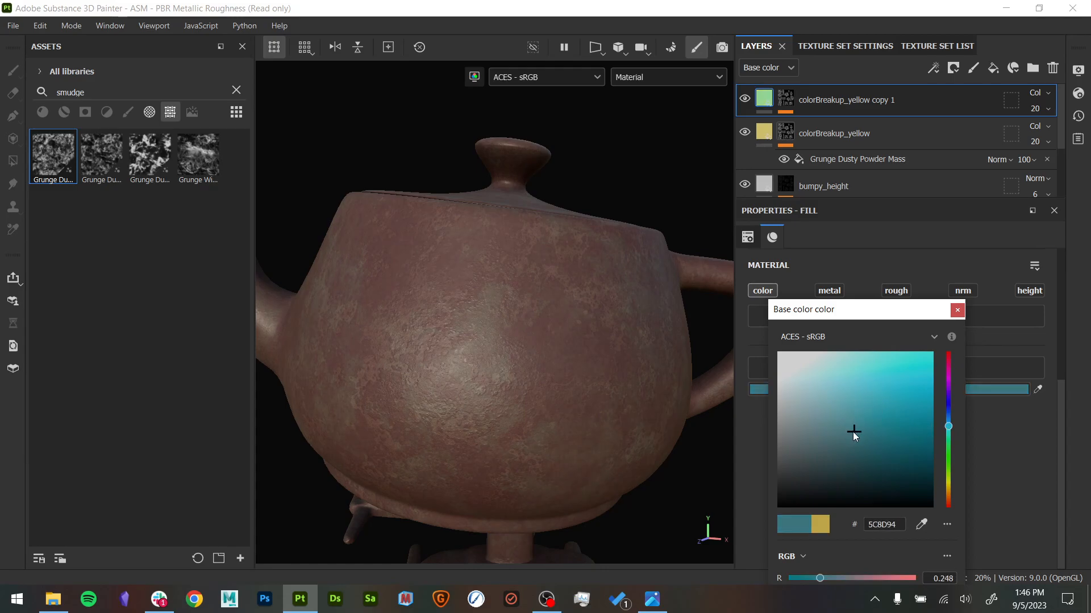
- Shift the base color of the colorBreakup_yellow copy 1 layer to the greener teal 5E9384
{"action": "left_click_drag", "start_coordinate": [950, 429], "coordinate": [950, 435]}
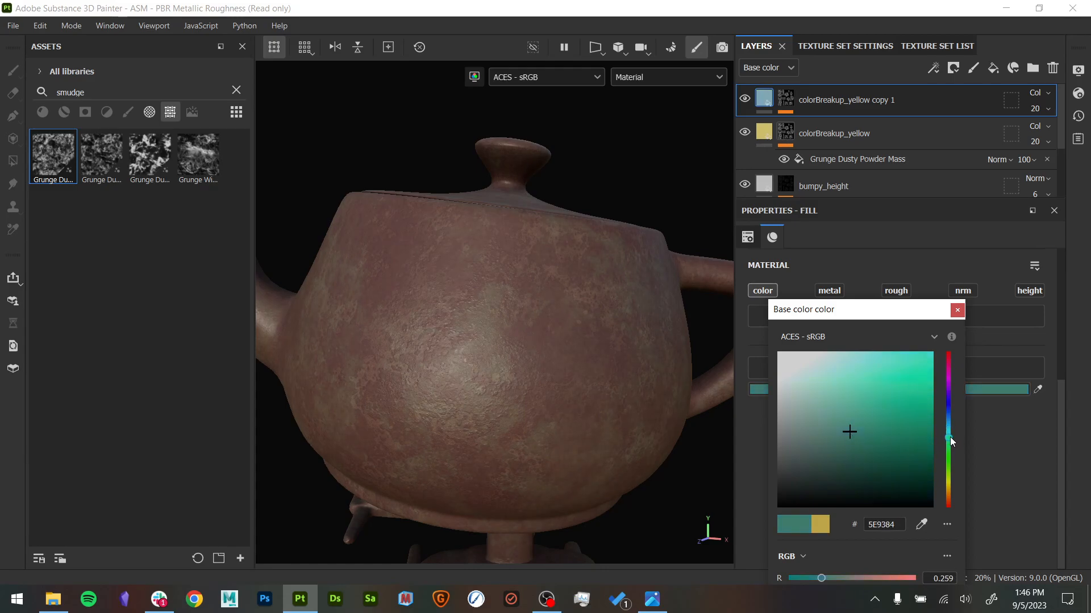
{"action": "left_click", "coordinate": [957, 310]}
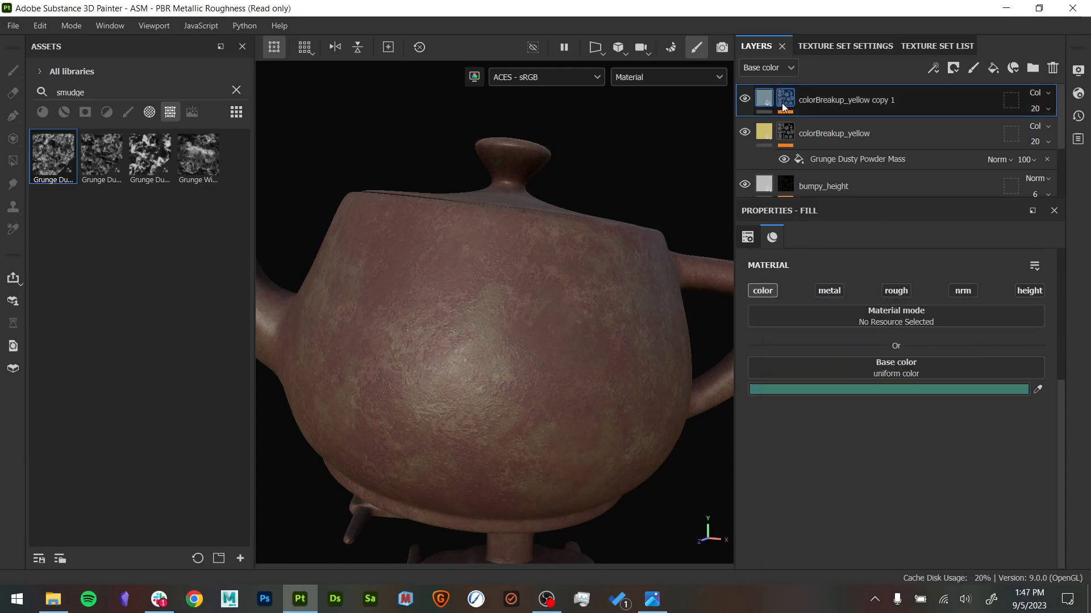
- Try replacing the grunge texture in the colorBreakup_yellow copy 1 mask with Grunge Wipe Smudgy Heavy
{"action": "left_click", "coordinate": [785, 102]}
{"action": "left_click", "coordinate": [837, 126]}
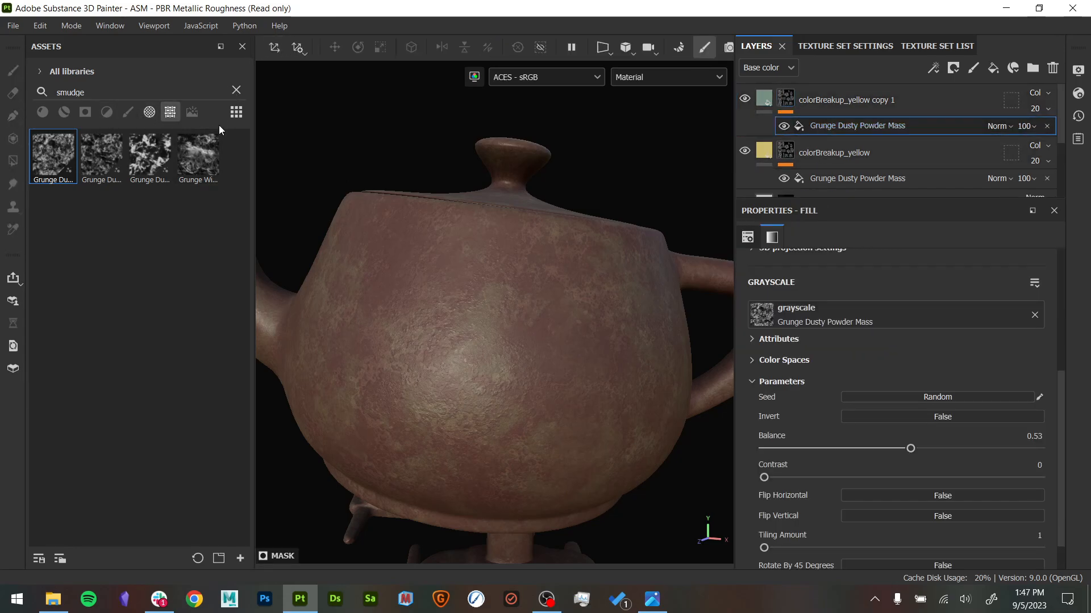
{"action": "left_click", "coordinate": [236, 90]}
{"action": "scroll", "coordinate": [171, 398], "scroll_direction": "down", "scroll_amount": 10}
{"action": "scroll", "coordinate": [171, 403], "scroll_direction": "down", "scroll_amount": 10}
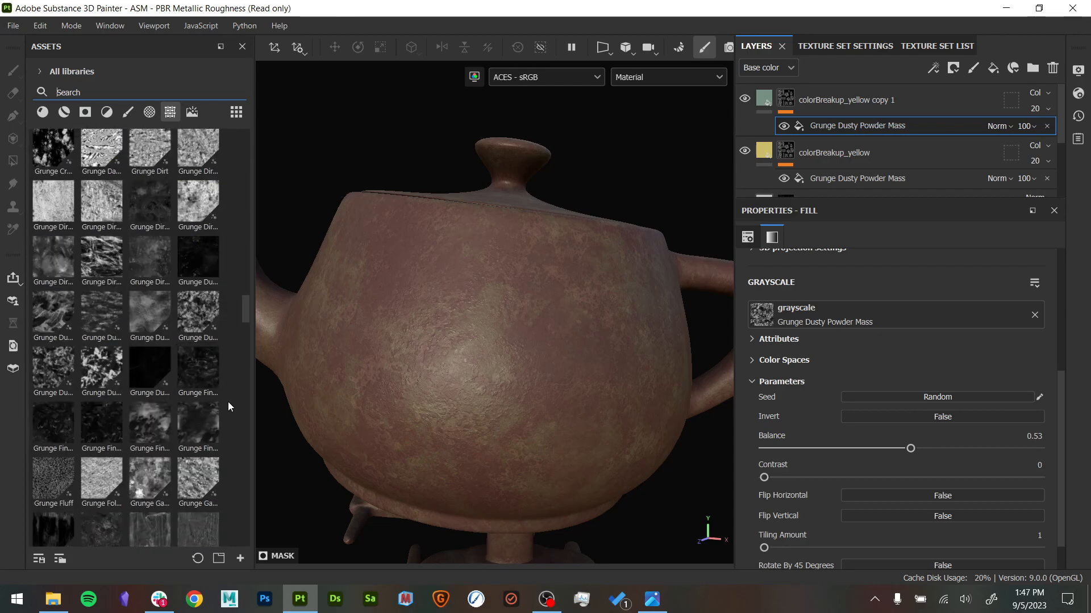
{"action": "scroll", "coordinate": [212, 418], "scroll_direction": "down", "scroll_amount": 5}
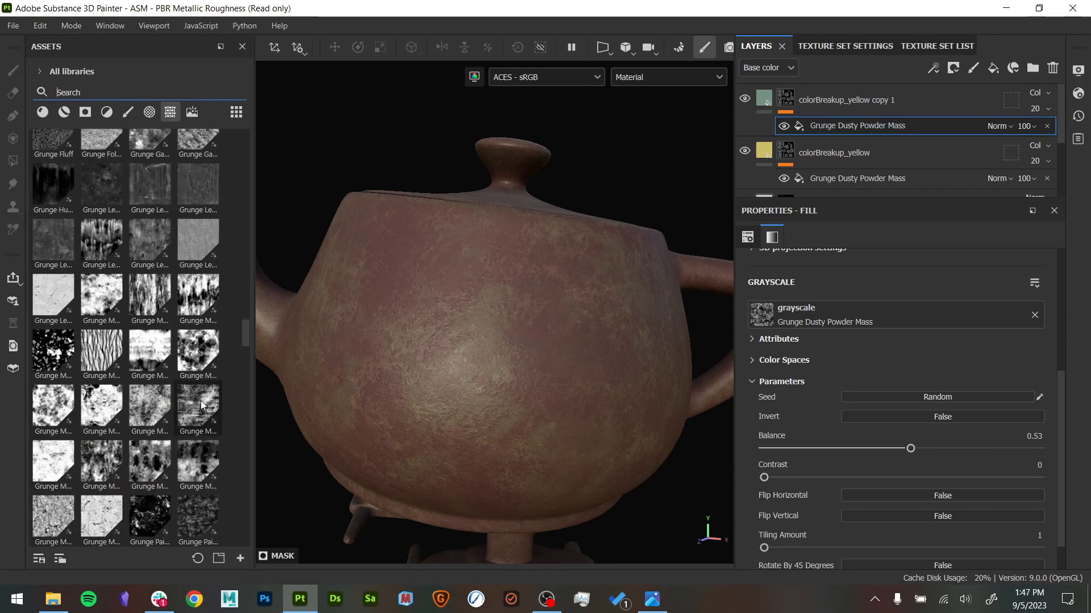
{"action": "scroll", "coordinate": [206, 401], "scroll_direction": "down", "scroll_amount": 3}
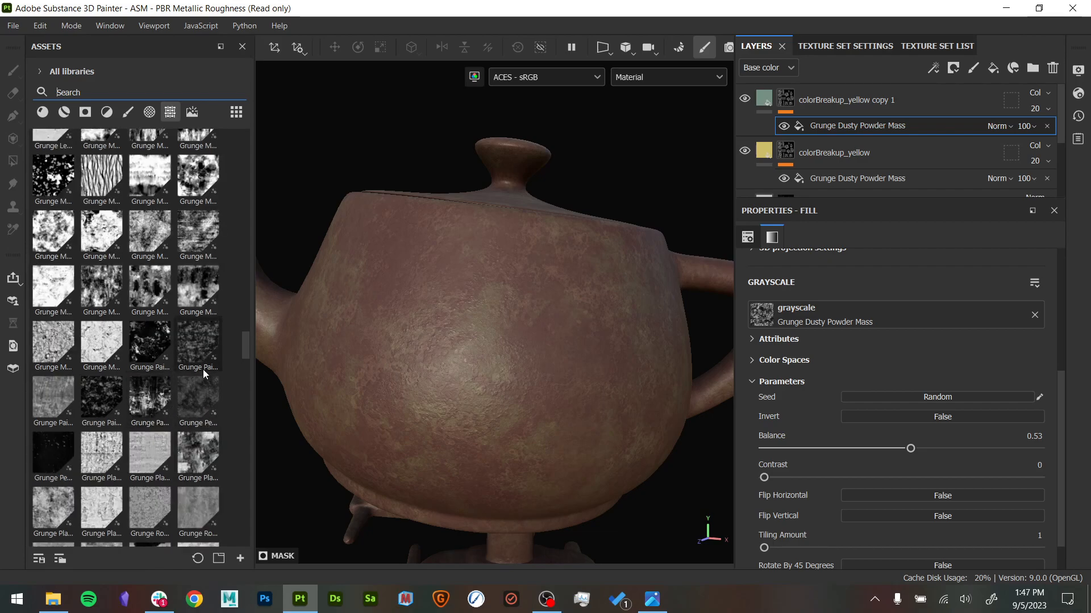
{"action": "scroll", "coordinate": [199, 370], "scroll_direction": "down", "scroll_amount": 10}
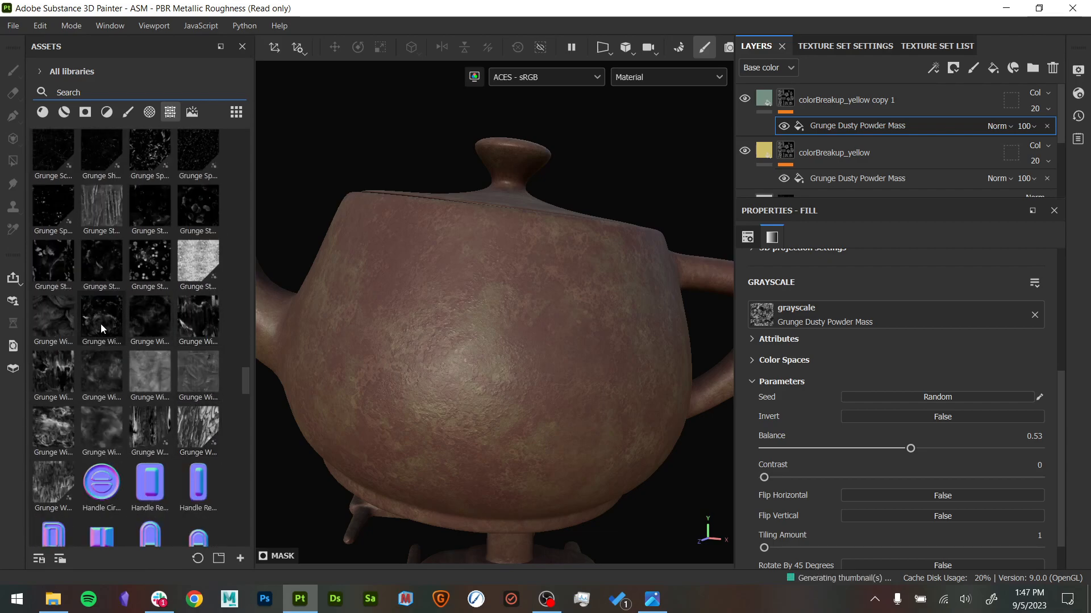
{"action": "mouse_move", "coordinate": [59, 426]}
{"action": "left_mouse_down"}
{"action": "mouse_move", "coordinate": [670, 384]}
{"action": "mouse_move", "coordinate": [818, 307]}
{"action": "left_mouse_up"}
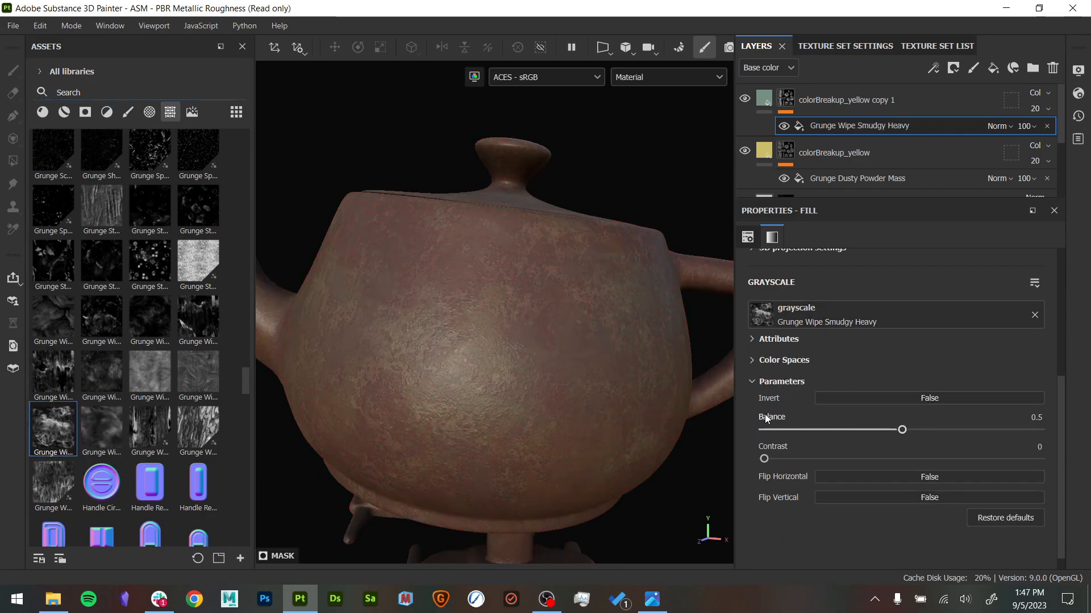
- Preview the copy's mask and try Grunge Leaky Paint, Grunge Leak Spots and Grunge Leak Dirty in its fill
{"action": "scroll", "coordinate": [872, 384], "scroll_direction": "up", "scroll_amount": 3}
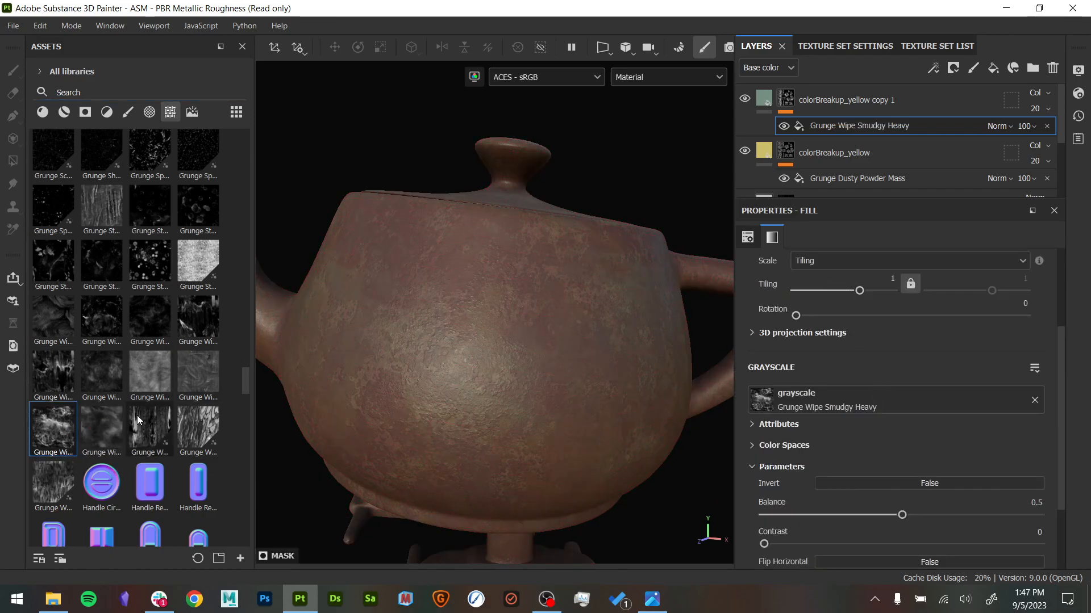
{"action": "left_click", "coordinate": [786, 99], "text": "alt"}
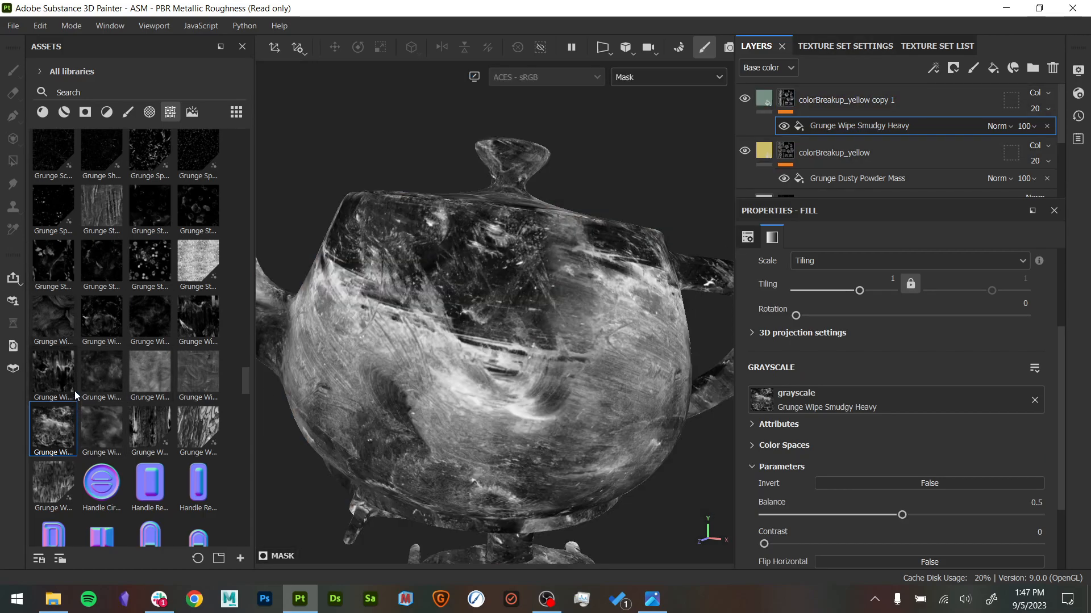
{"action": "scroll", "coordinate": [112, 371], "scroll_direction": "up", "scroll_amount": 5}
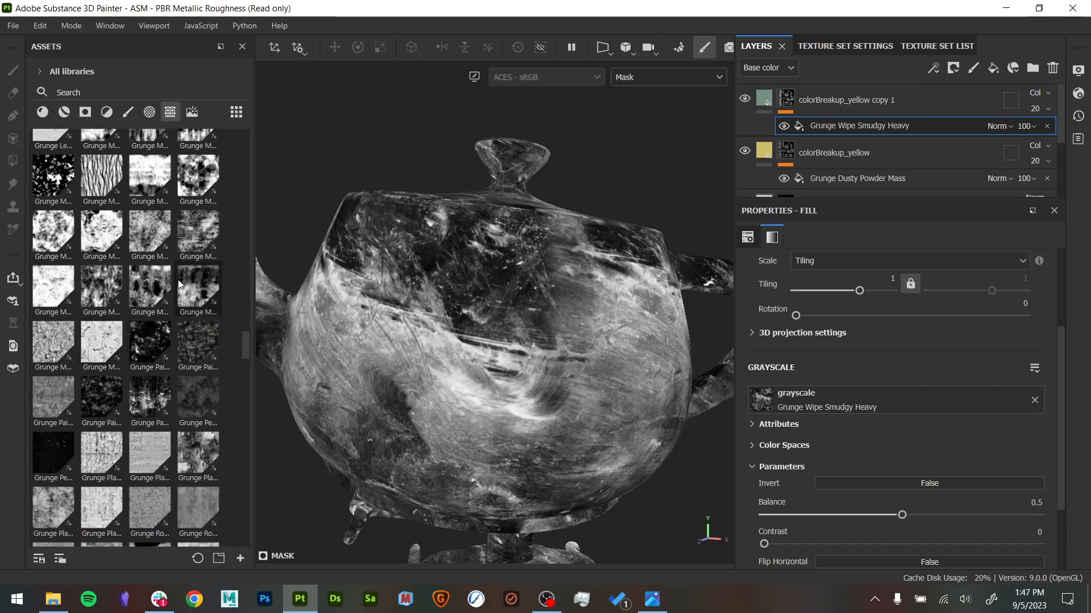
{"action": "scroll", "coordinate": [130, 318], "scroll_direction": "up", "scroll_amount": 3}
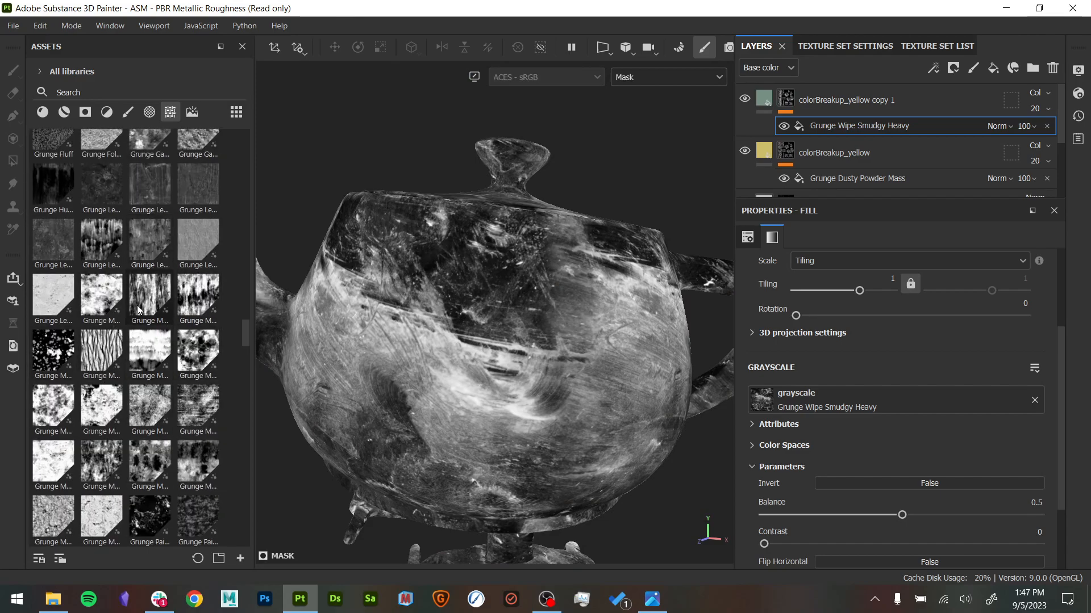
{"action": "mouse_move", "coordinate": [150, 238]}
{"action": "left_mouse_down"}
{"action": "mouse_move", "coordinate": [591, 361]}
{"action": "mouse_move", "coordinate": [892, 392]}
{"action": "mouse_move", "coordinate": [881, 395]}
{"action": "left_mouse_up"}
{"action": "scroll", "coordinate": [914, 438], "scroll_direction": "up", "scroll_amount": 3}
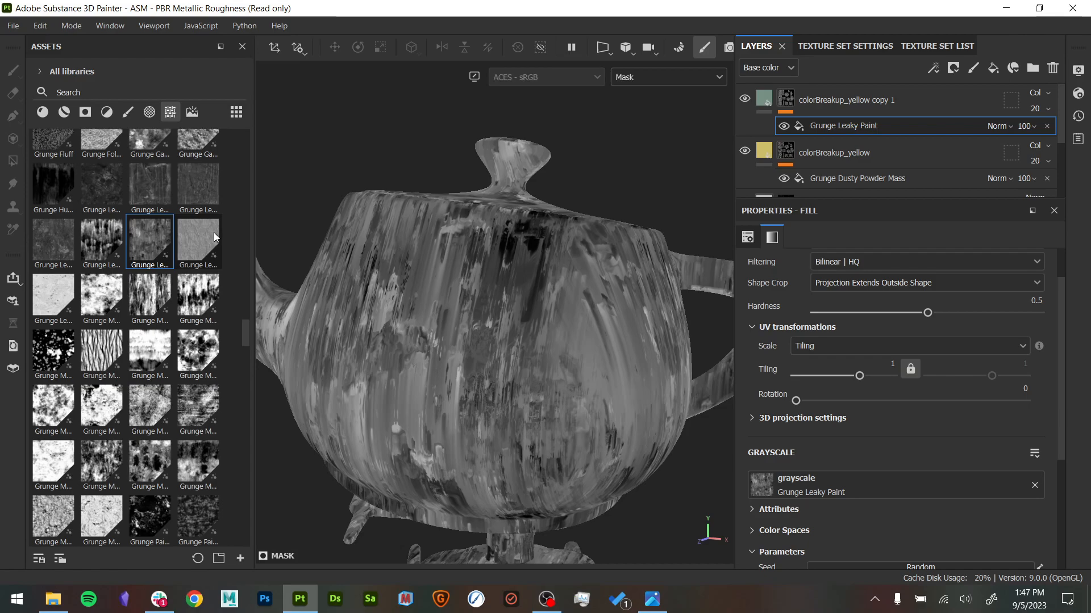
{"action": "left_click_drag", "start_coordinate": [214, 238], "coordinate": [878, 487]}
{"action": "left_click_drag", "start_coordinate": [53, 242], "coordinate": [871, 478]}
{"action": "scroll", "coordinate": [238, 375], "scroll_direction": "up", "scroll_amount": 3}
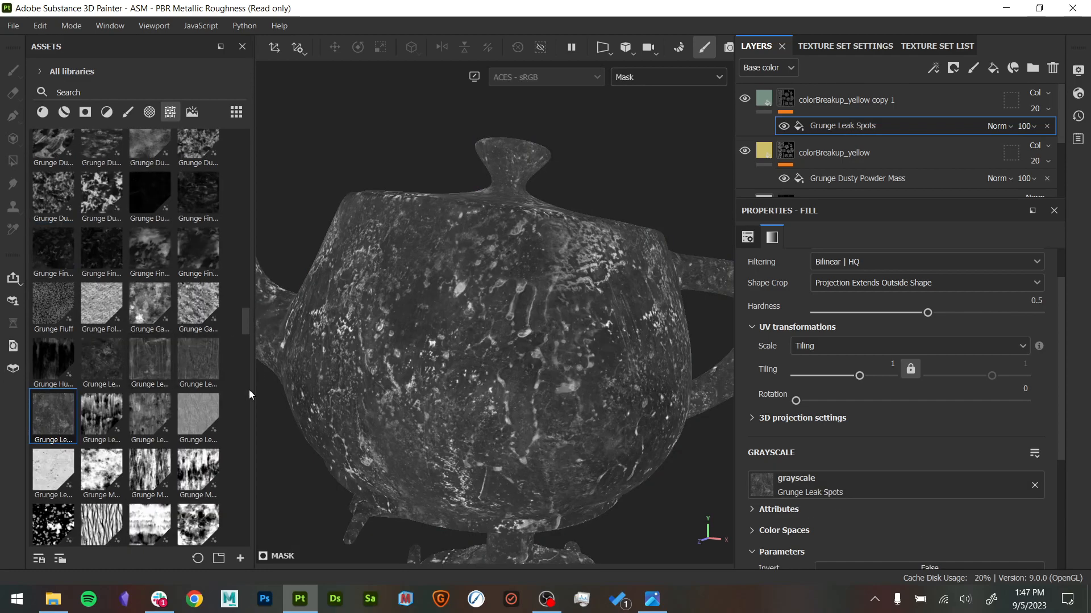
{"action": "left_click_drag", "start_coordinate": [101, 362], "coordinate": [814, 482]}
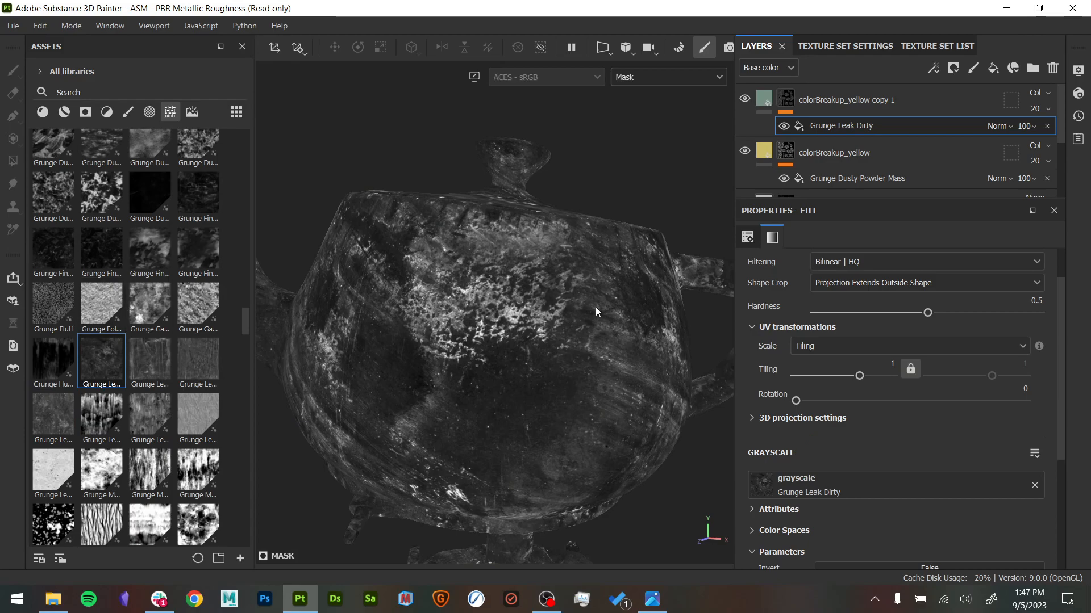
- Use Grunge Galvanic Large as the mask fill's grayscale texture and set its Tiling to 0.9, checking it on the material
{"action": "left_click_drag", "start_coordinate": [151, 312], "coordinate": [922, 478]}
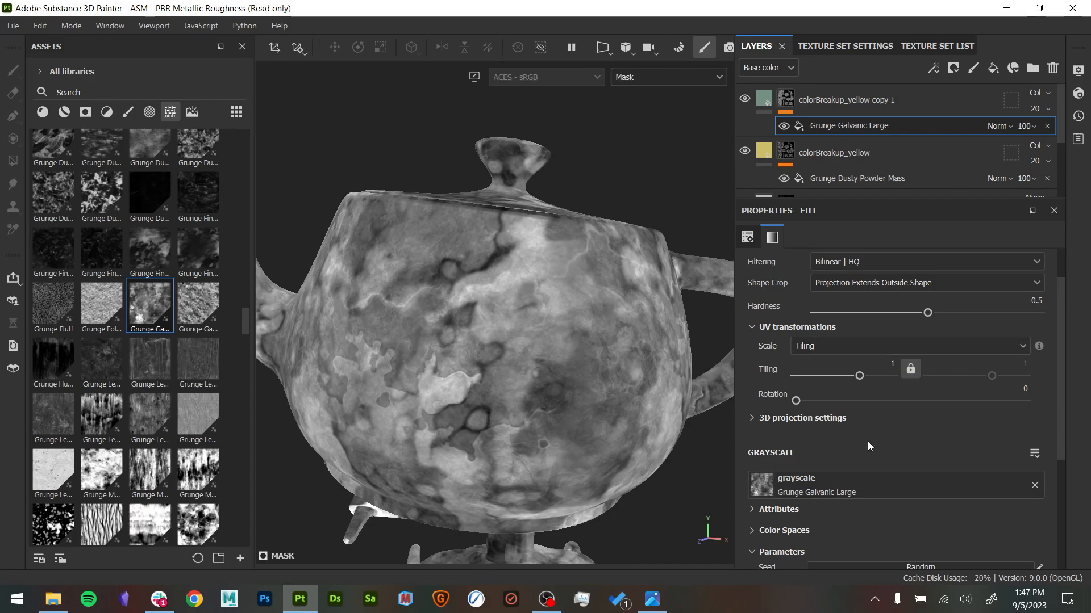
{"action": "scroll", "coordinate": [869, 441], "scroll_direction": "up", "scroll_amount": 2}
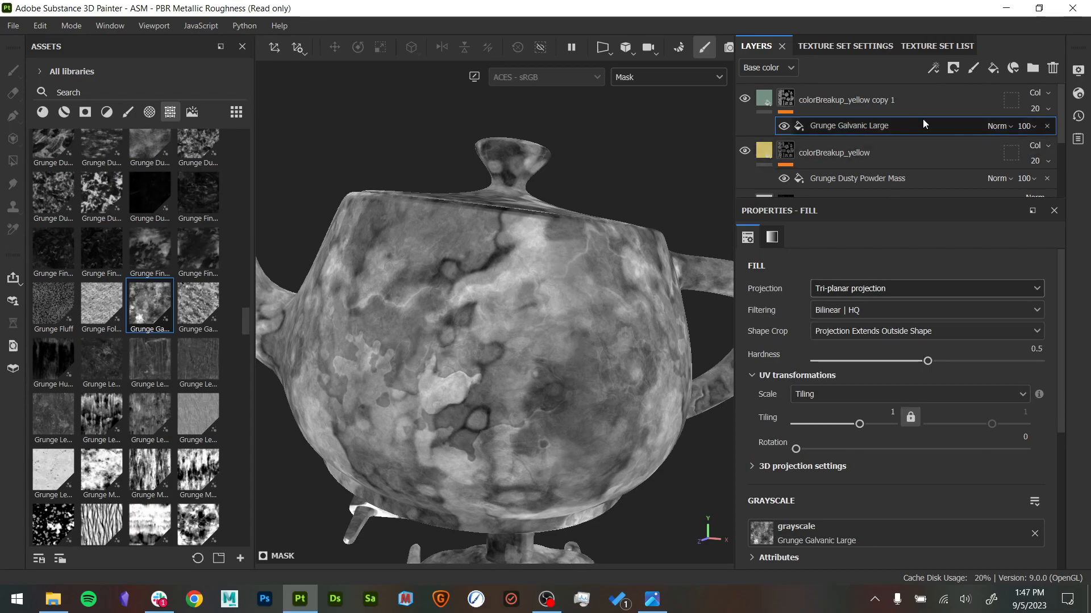
{"action": "left_click_drag", "start_coordinate": [860, 431], "coordinate": [863, 428]}
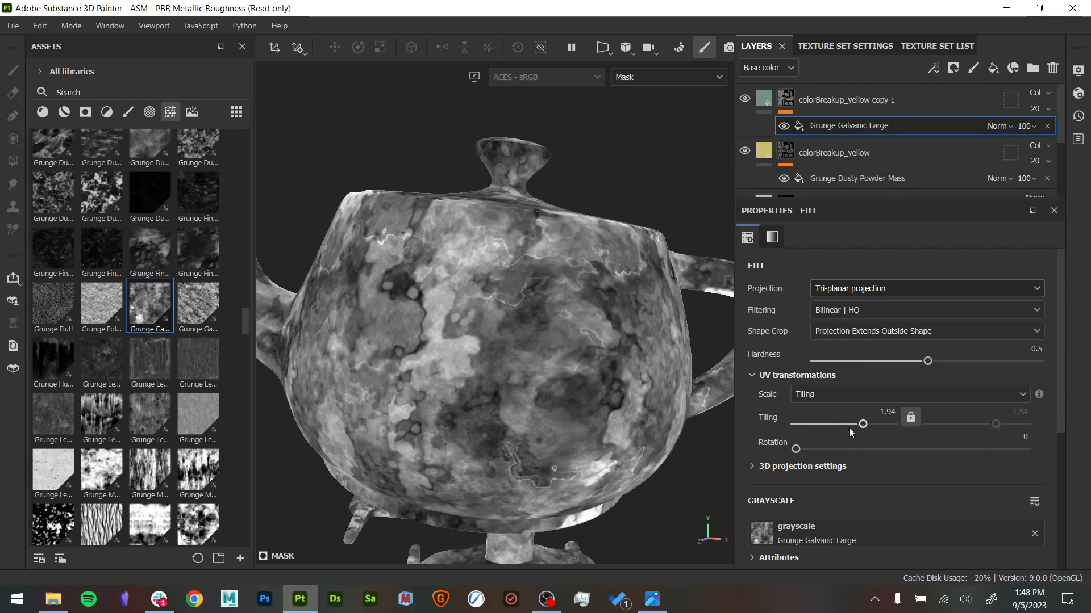
{"action": "key", "text": "m"}
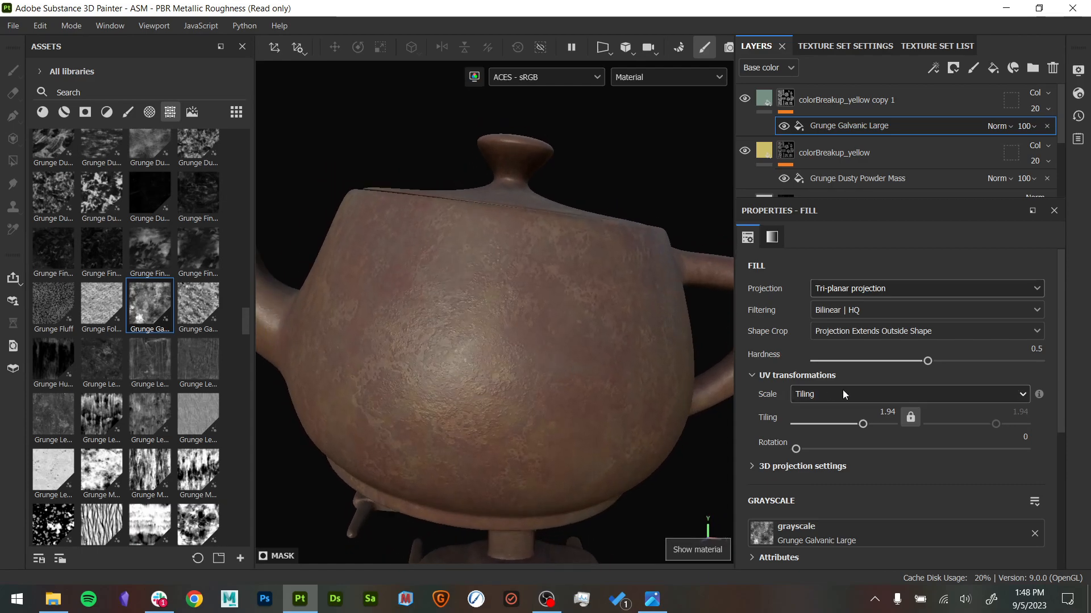
{"action": "left_click_drag", "start_coordinate": [861, 424], "coordinate": [857, 424]}
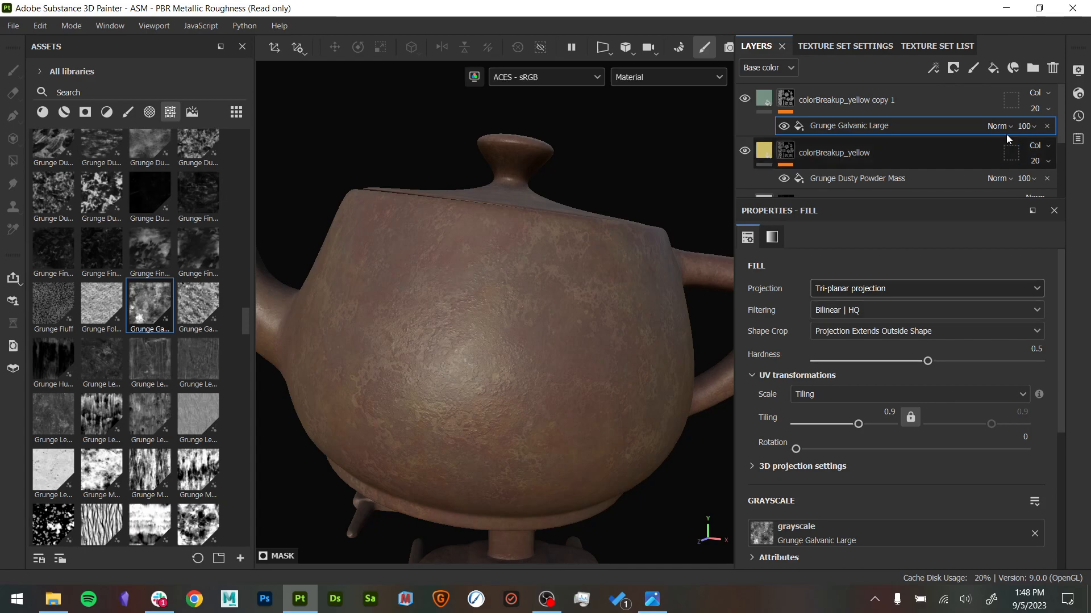
- Preview the mask and add a second fill above Grunge Galvanic Large, using the Grunge Croncrete Spots texture
{"action": "mouse_move", "coordinate": [433, 365]}
{"action": "left_mouse_down", "text": "alt"}
{"action": "mouse_move", "coordinate": [419, 348]}
{"action": "mouse_move", "coordinate": [444, 350]}
{"action": "left_mouse_up", "text": "alt"}
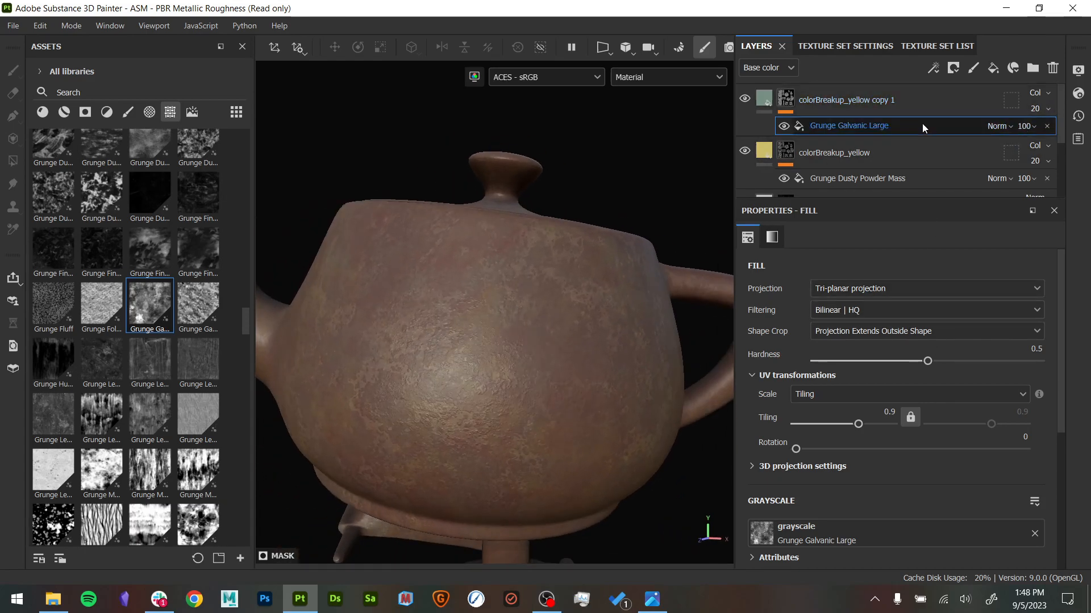
{"action": "left_click", "coordinate": [808, 124], "text": "alt"}
{"action": "key", "text": "m"}
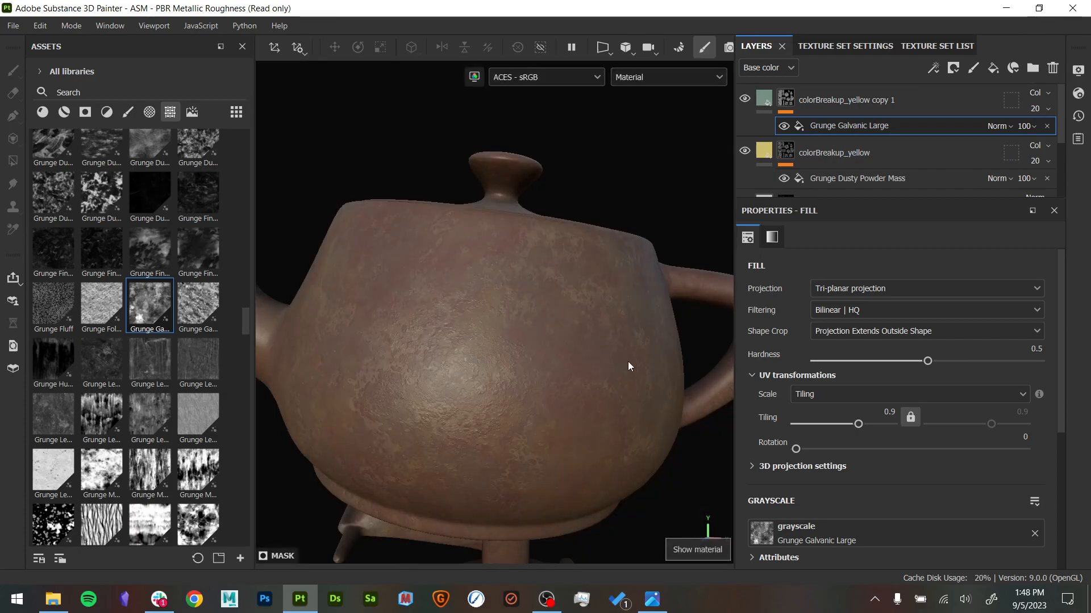
{"action": "left_click", "coordinate": [843, 125], "text": "alt"}
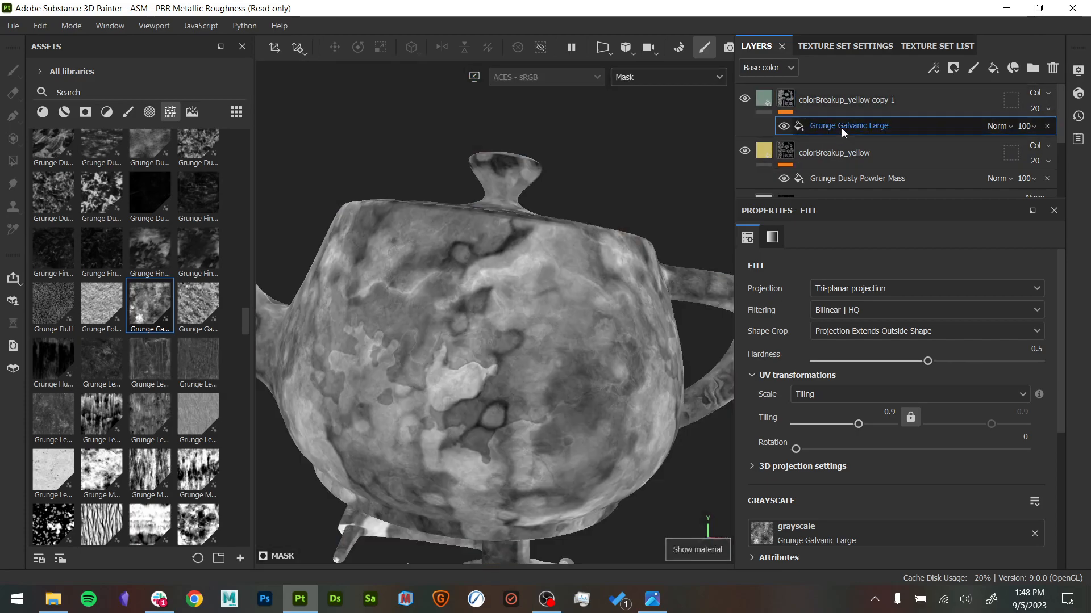
{"action": "right_click", "coordinate": [903, 126]}
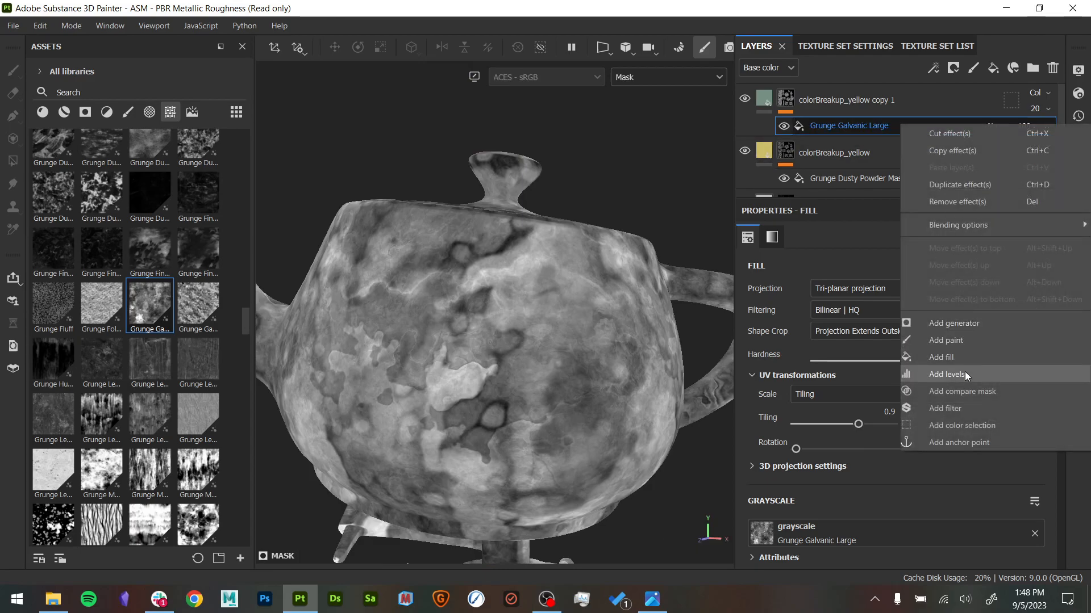
{"action": "left_click", "coordinate": [964, 356]}
{"action": "scroll", "coordinate": [186, 333], "scroll_direction": "up", "scroll_amount": 3}
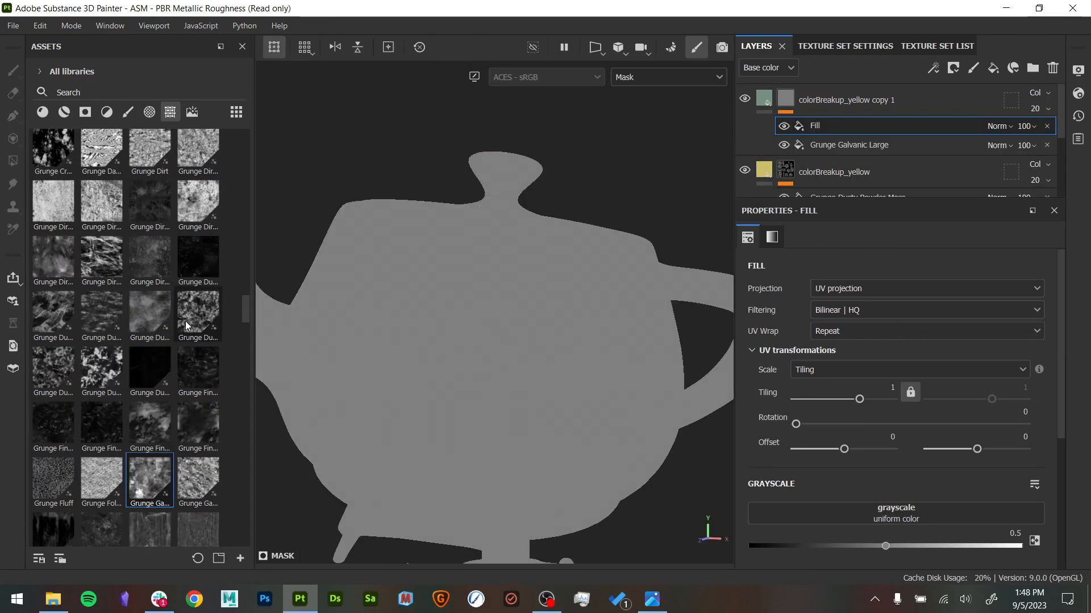
{"action": "scroll", "coordinate": [186, 333], "scroll_direction": "up", "scroll_amount": 3}
{"action": "left_click_drag", "start_coordinate": [52, 324], "coordinate": [890, 517]}
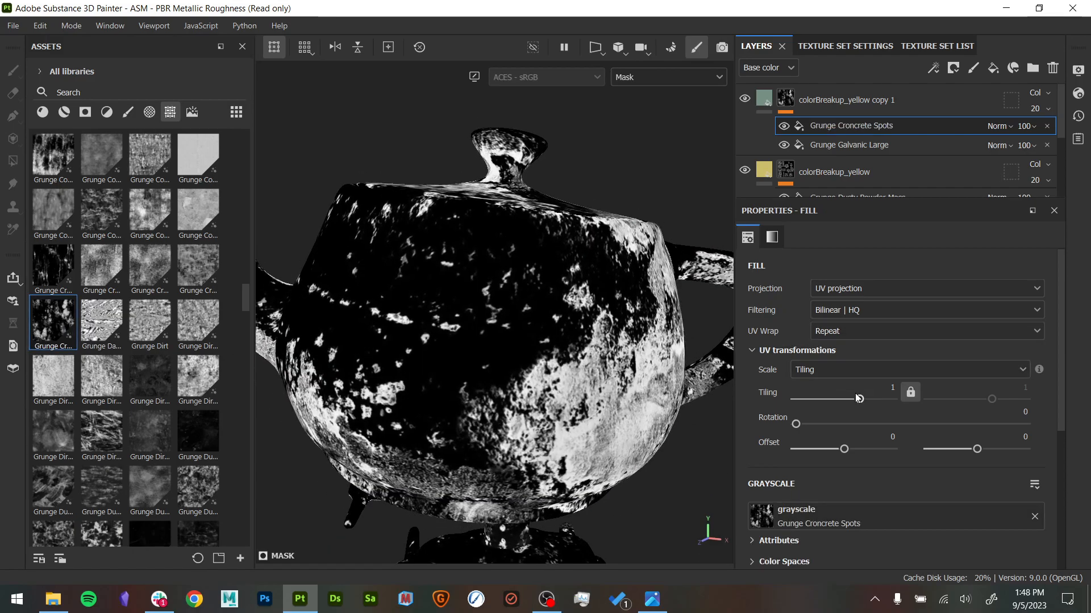
- Give the Grunge Croncrete Spots fill Tri-planar projection with Tiling 1.03 and Hardness 0
{"action": "left_click", "coordinate": [864, 289]}
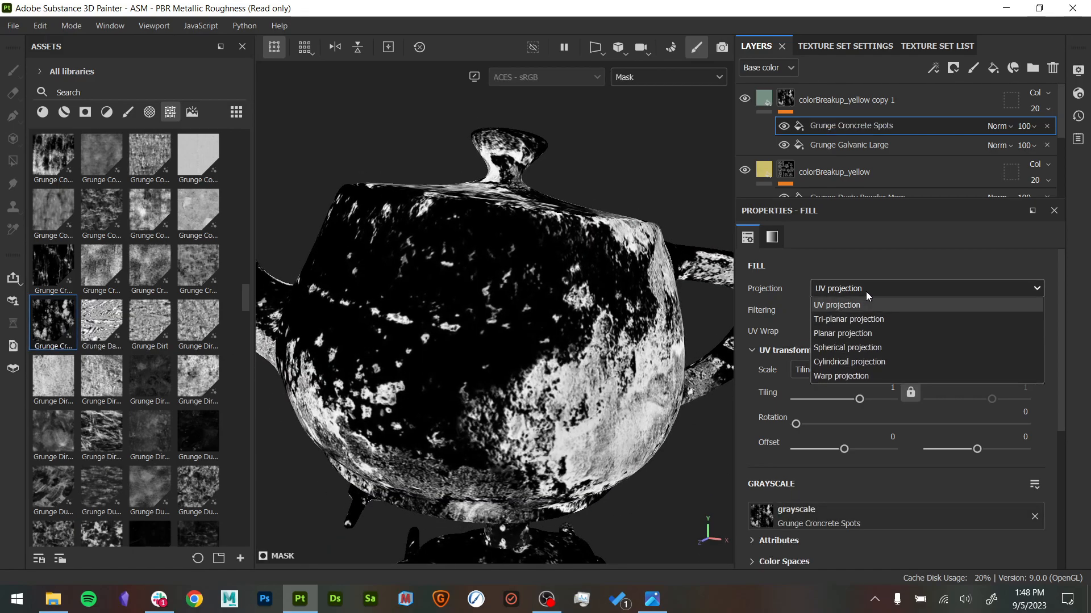
{"action": "left_click", "coordinate": [863, 335]}
{"action": "left_click_drag", "start_coordinate": [860, 420], "coordinate": [858, 421]}
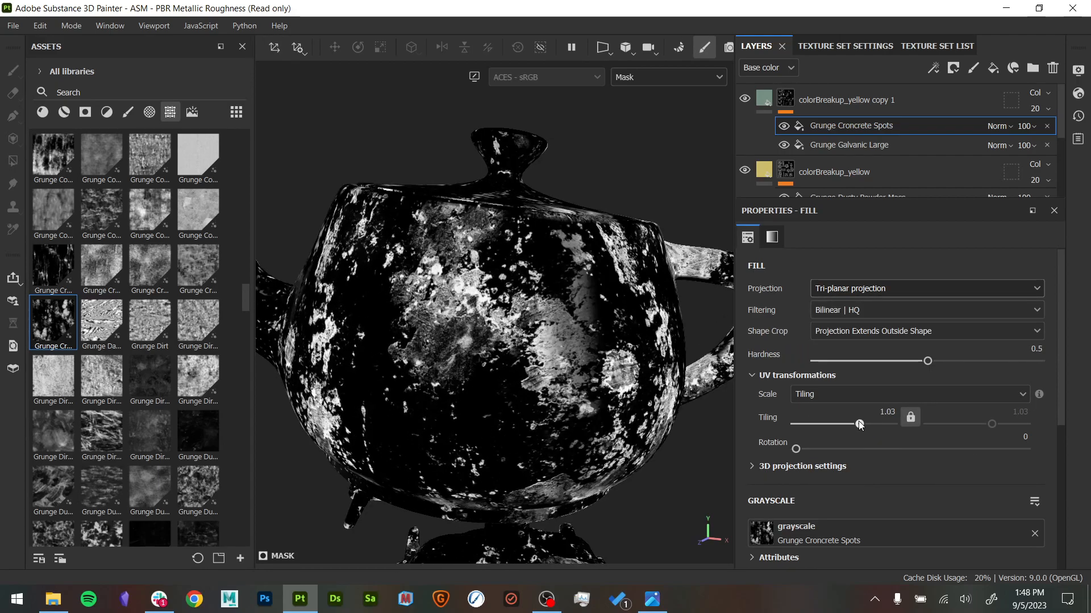
{"action": "left_click_drag", "start_coordinate": [890, 362], "coordinate": [609, 373]}
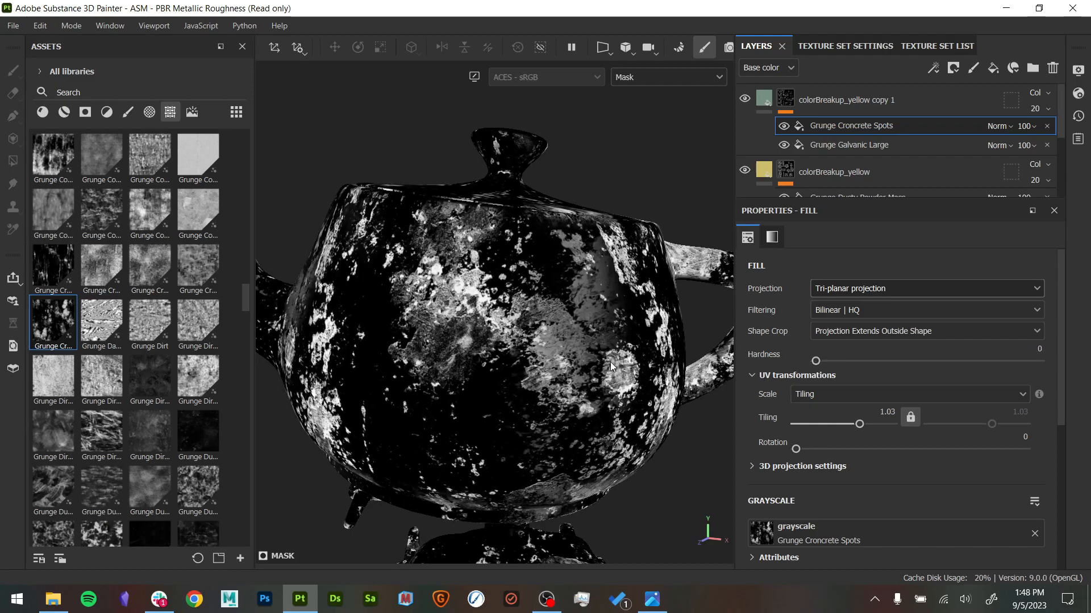
- Set the Grunge Croncrete Spots fill's blend mode to Multiply, compare it on and off, and return to the material view
{"action": "left_click", "coordinate": [998, 126]}
{"action": "left_click", "coordinate": [1017, 69]}
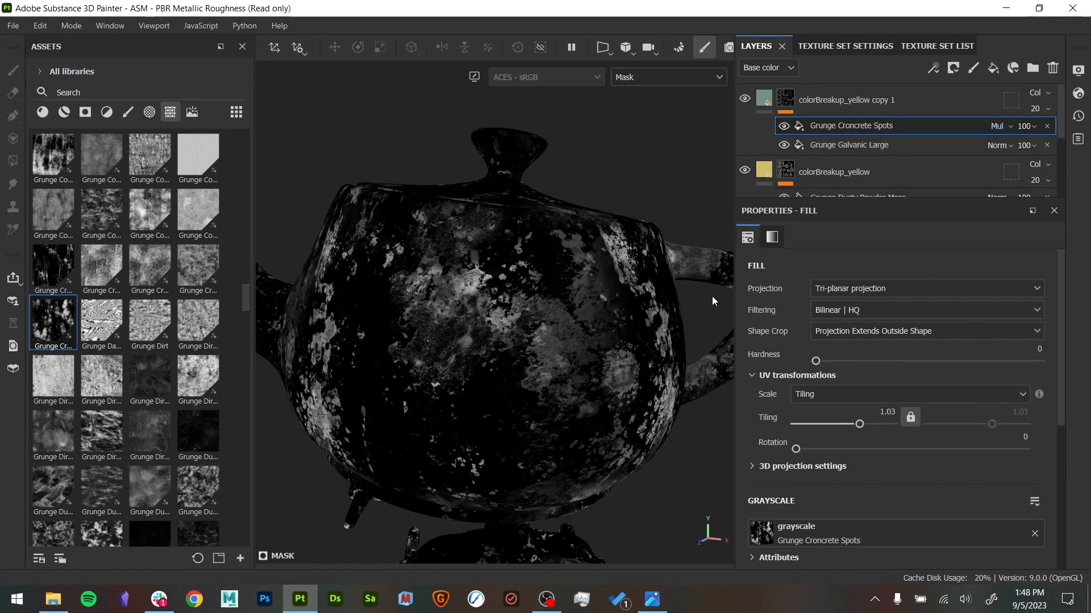
{"action": "left_click", "coordinate": [784, 125]}
{"action": "left_click", "coordinate": [784, 126]}
{"action": "left_click", "coordinate": [785, 126]}
{"action": "left_click", "coordinate": [784, 127]}
{"action": "key", "text": "m"}
- Show the Roughness channel in the layer stack and enable roughness on the colorBreakup_yellow copy 1 layer
{"action": "left_click_drag", "start_coordinate": [636, 405], "coordinate": [519, 361], "text": "alt"}
{"action": "right_click_drag", "start_coordinate": [519, 364], "coordinate": [558, 392], "text": "shift"}
{"action": "right_click_drag", "start_coordinate": [619, 420], "coordinate": [679, 462], "text": "alt"}
{"action": "middle_click_drag", "start_coordinate": [599, 413], "coordinate": [624, 404], "text": "alt"}
{"action": "left_click", "coordinate": [766, 101]}
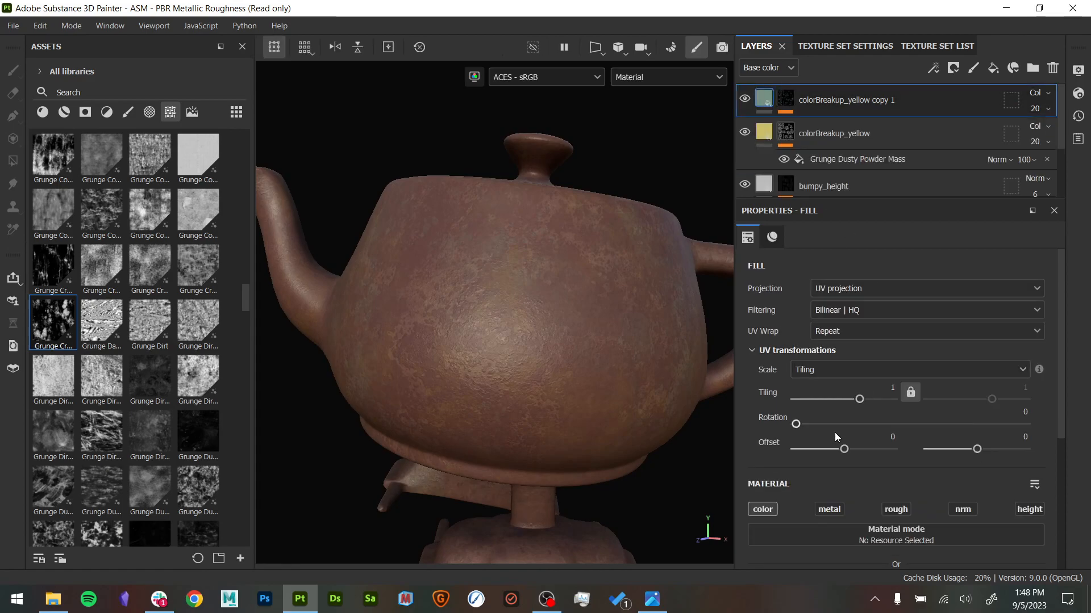
{"action": "left_click", "coordinate": [771, 70]}
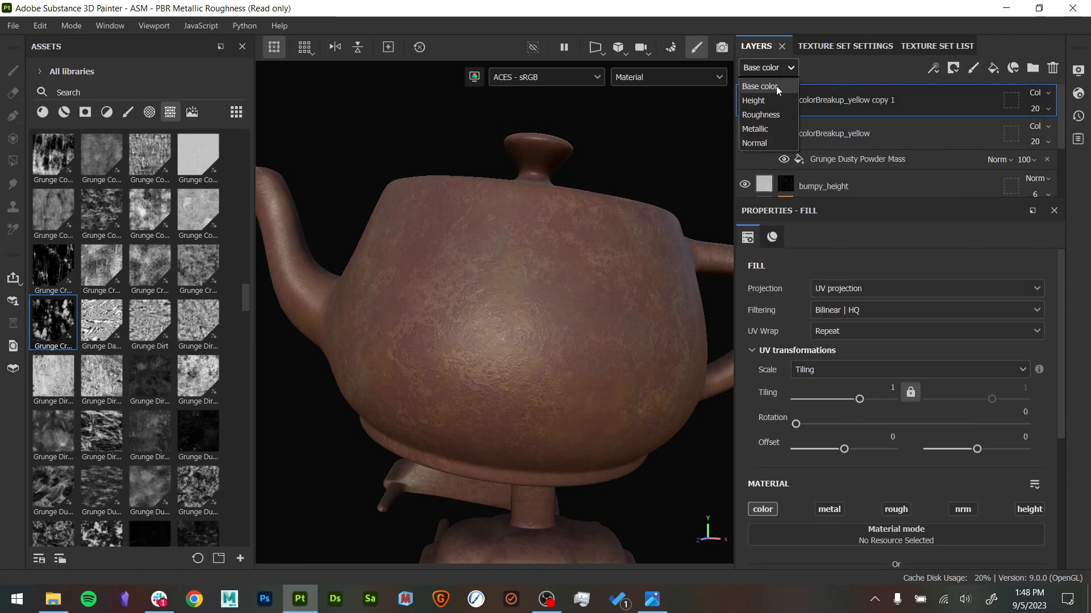
{"action": "left_click", "coordinate": [772, 110]}
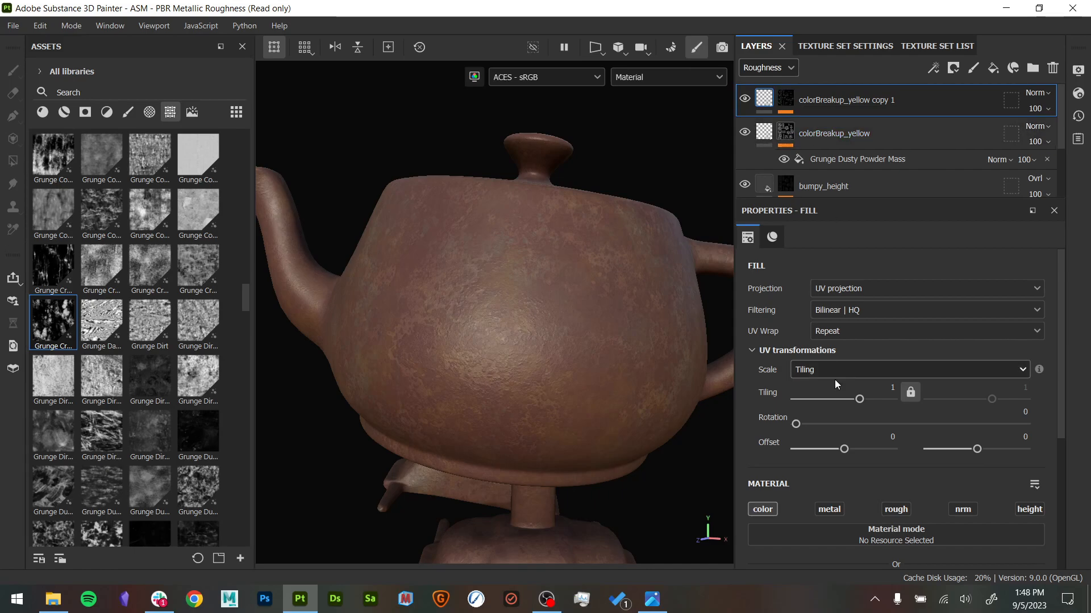
{"action": "left_click_drag", "start_coordinate": [670, 397], "coordinate": [646, 389], "text": "alt"}
{"action": "right_click_drag", "start_coordinate": [693, 404], "coordinate": [777, 442], "text": "alt"}
{"action": "middle_click_drag", "start_coordinate": [618, 373], "coordinate": [633, 414], "text": "alt"}
{"action": "left_click", "coordinate": [903, 510]}
- Turn off the color channel on colorBreakup_yellow copy 1 and toggle the layer's visibility to compare its roughness effect
{"action": "left_click_drag", "start_coordinate": [653, 443], "coordinate": [703, 396], "text": "alt"}
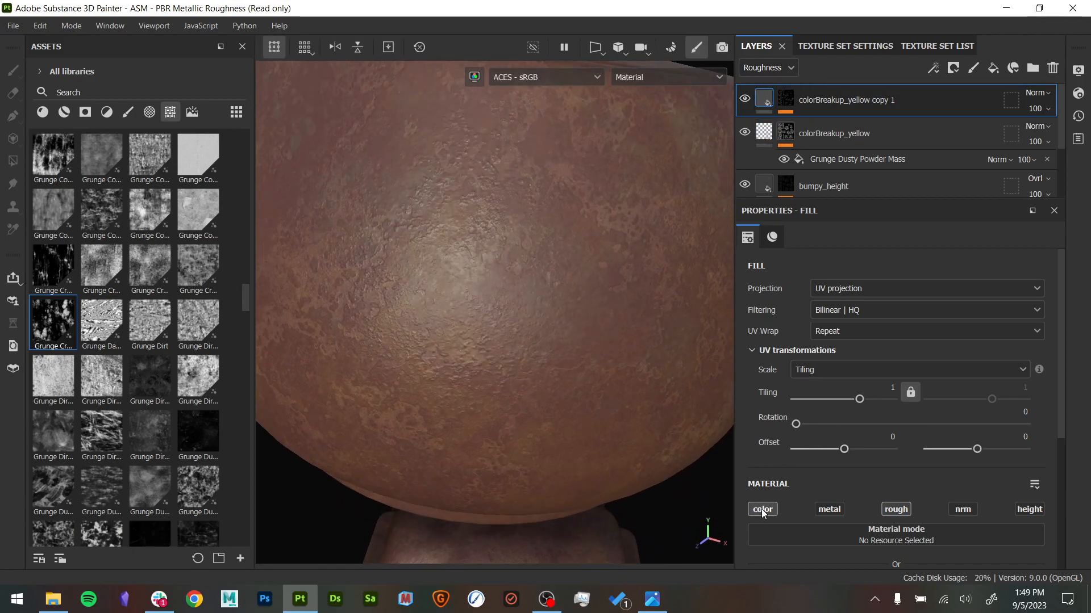
{"action": "left_click", "coordinate": [743, 102]}
{"action": "left_click", "coordinate": [743, 101]}
{"action": "left_click", "coordinate": [743, 101]}
{"action": "left_click", "coordinate": [744, 100]}
{"action": "left_click_drag", "start_coordinate": [526, 227], "coordinate": [489, 297], "text": "alt"}
{"action": "left_click", "coordinate": [745, 100]}
{"action": "left_click", "coordinate": [745, 100]}
{"action": "left_click", "coordinate": [745, 100]}
{"action": "left_click", "coordinate": [745, 100]}
{"action": "left_click", "coordinate": [745, 100]}
{"action": "left_click", "coordinate": [744, 100]}
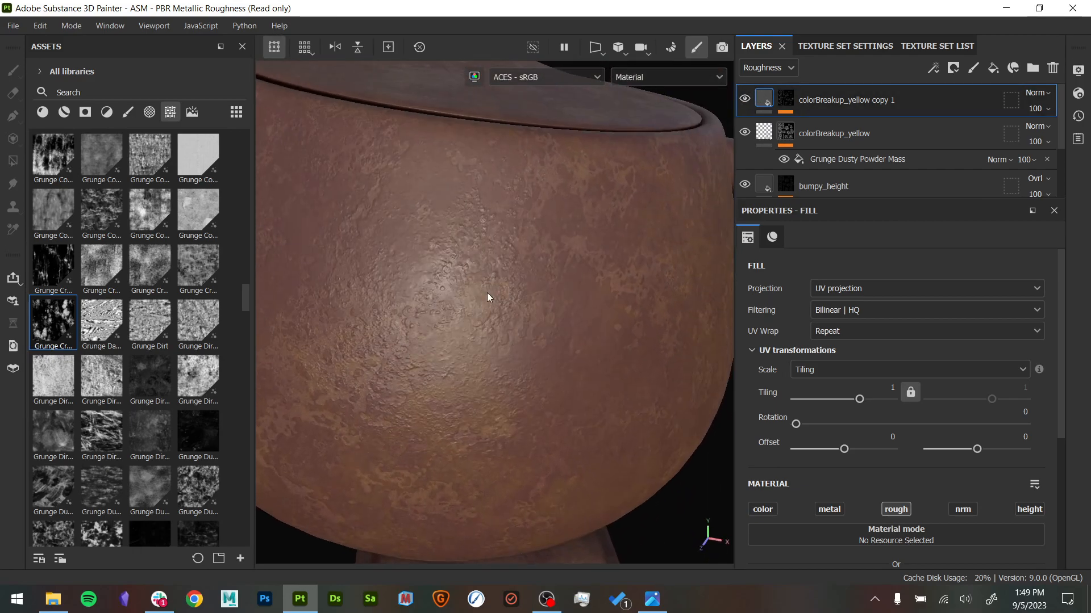
- Inspect the color and roughness breakup across the teapot body close up and from farther away at different angles
{"action": "left_click_drag", "start_coordinate": [613, 483], "coordinate": [560, 339], "text": "alt"}
{"action": "right_click_drag", "start_coordinate": [560, 339], "coordinate": [593, 421], "text": "alt"}
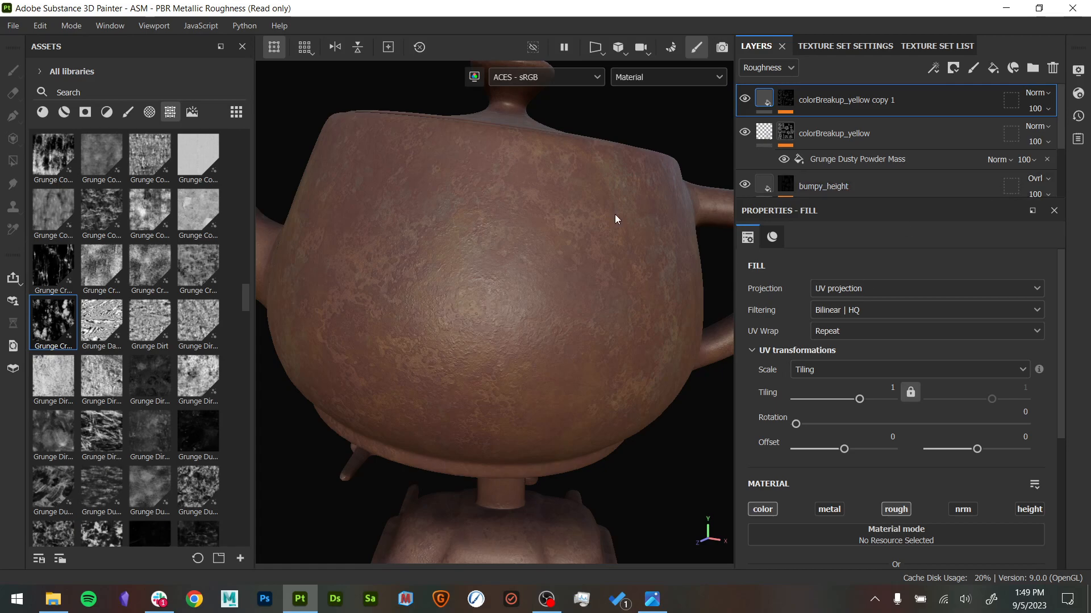
{"action": "right_click_drag", "start_coordinate": [647, 242], "coordinate": [477, 199], "text": "alt"}
{"action": "middle_click_drag", "start_coordinate": [583, 249], "coordinate": [576, 276], "text": "alt"}
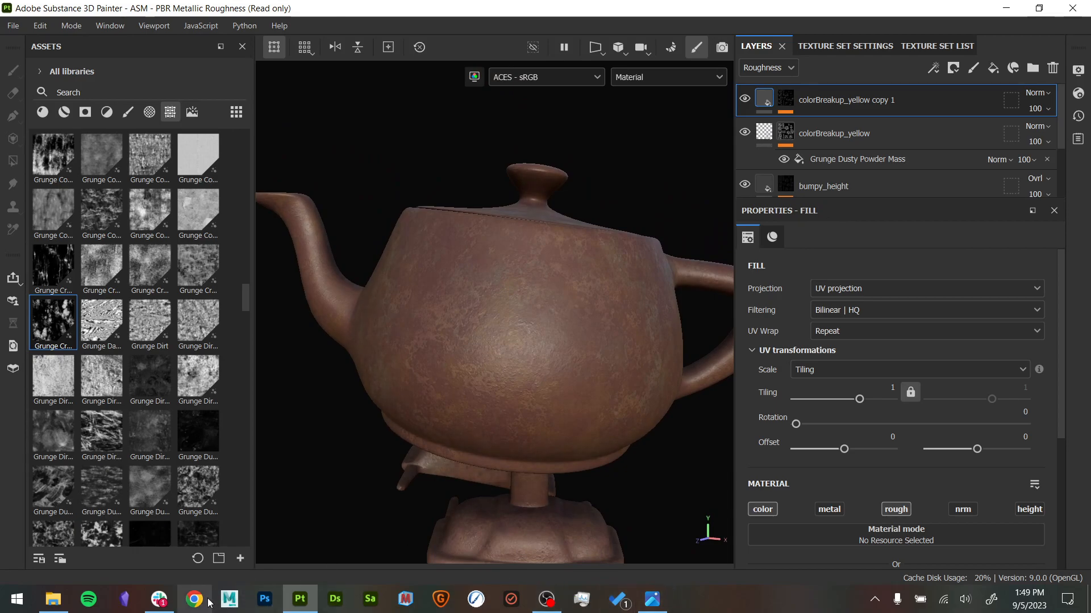
- Switch to the vessel reference photo in the image viewer and examine the surface around its rim, handle, neck and upper body
{"action": "left_click", "coordinate": [651, 606]}
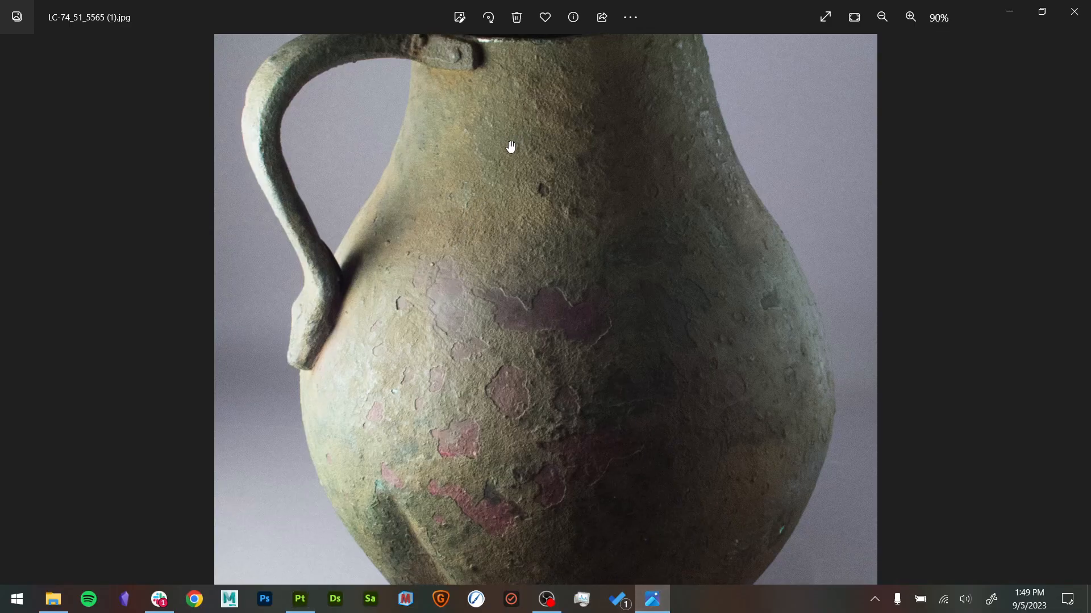
{"action": "scroll", "coordinate": [511, 146], "scroll_direction": "up", "scroll_amount": 3, "text": "ctrl"}
{"action": "left_click_drag", "start_coordinate": [487, 146], "coordinate": [397, 253]}
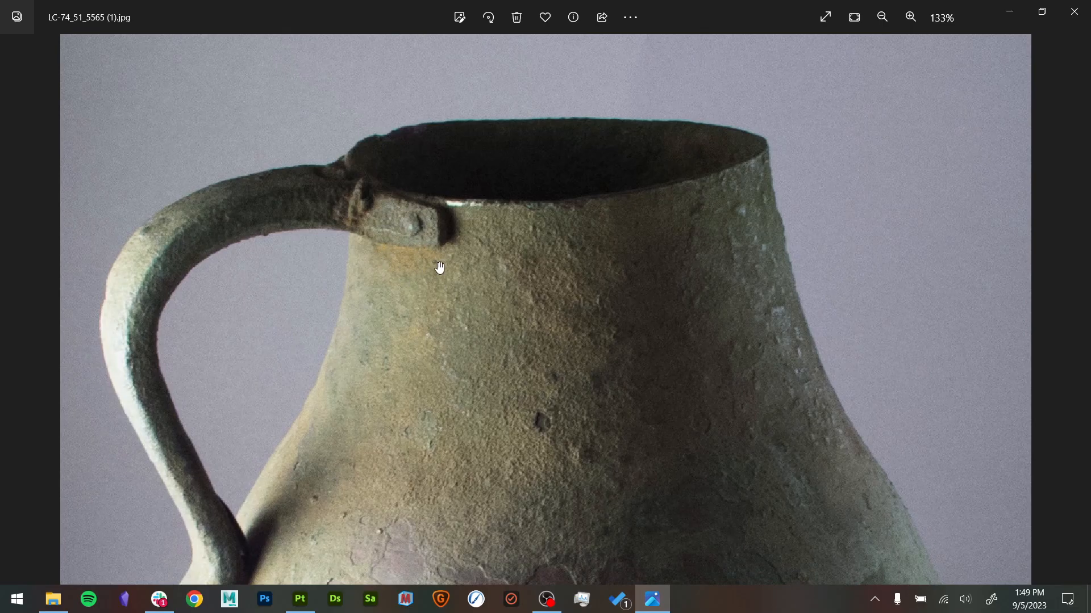
{"action": "scroll", "coordinate": [369, 363], "scroll_direction": "down", "scroll_amount": 2, "text": "ctrl"}
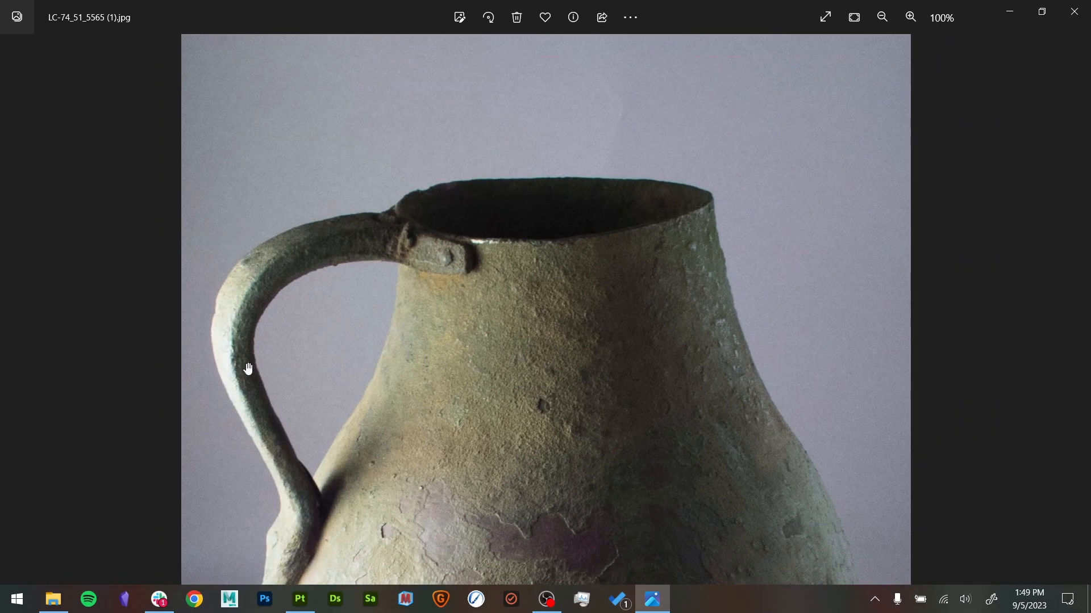
{"action": "left_click_drag", "start_coordinate": [477, 489], "coordinate": [527, 375]}
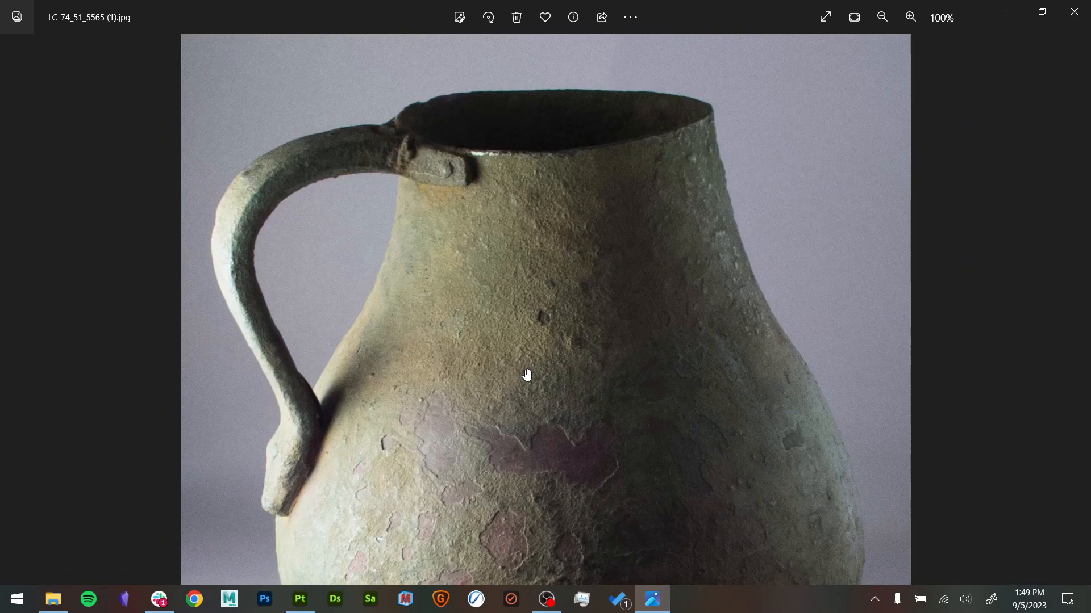
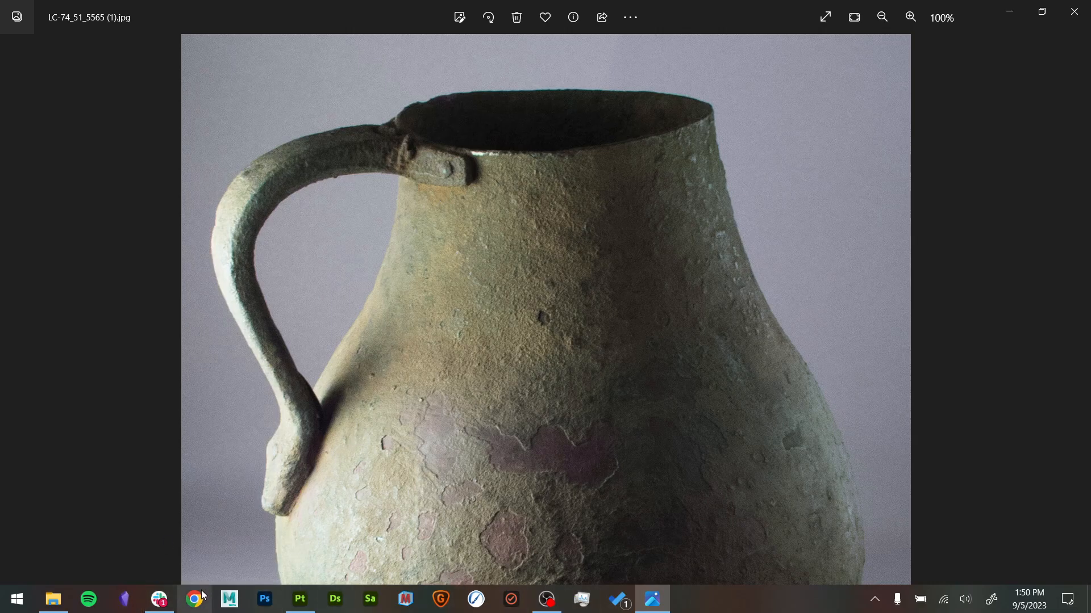
- Switch to File Explorer and open the DetailsWear folder inside Downloads > R&S > A6_ref
{"action": "left_click", "coordinate": [52, 599]}
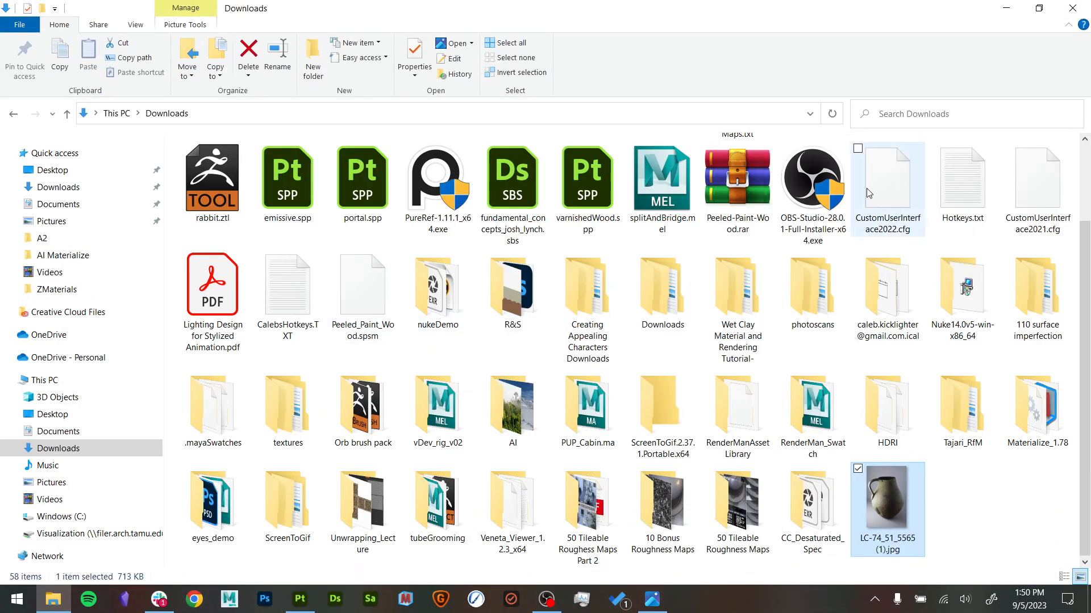
{"action": "double_click", "coordinate": [513, 290]}
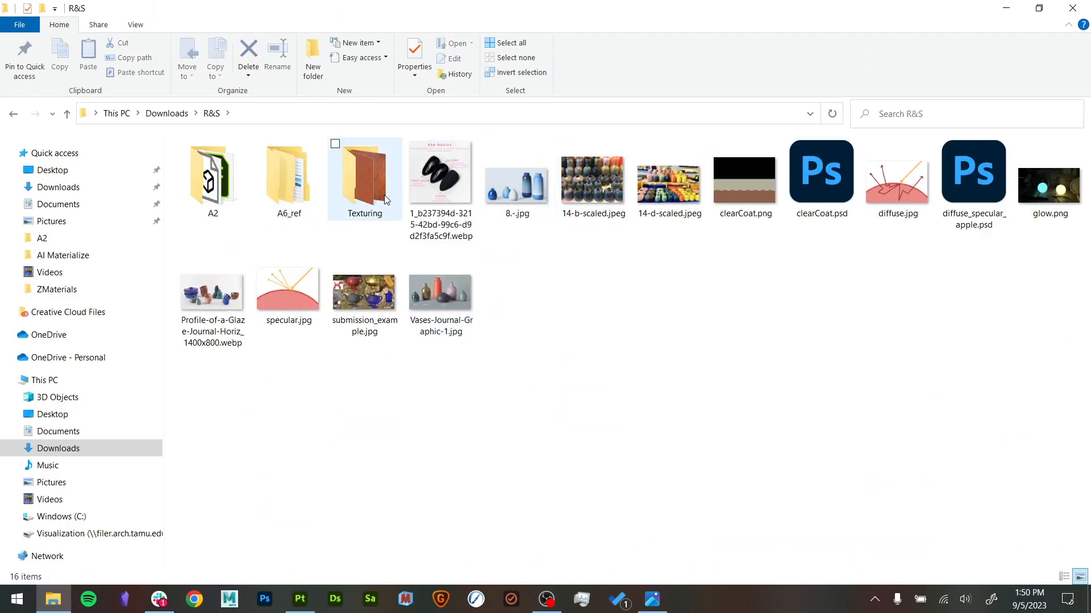
{"action": "double_click", "coordinate": [289, 173]}
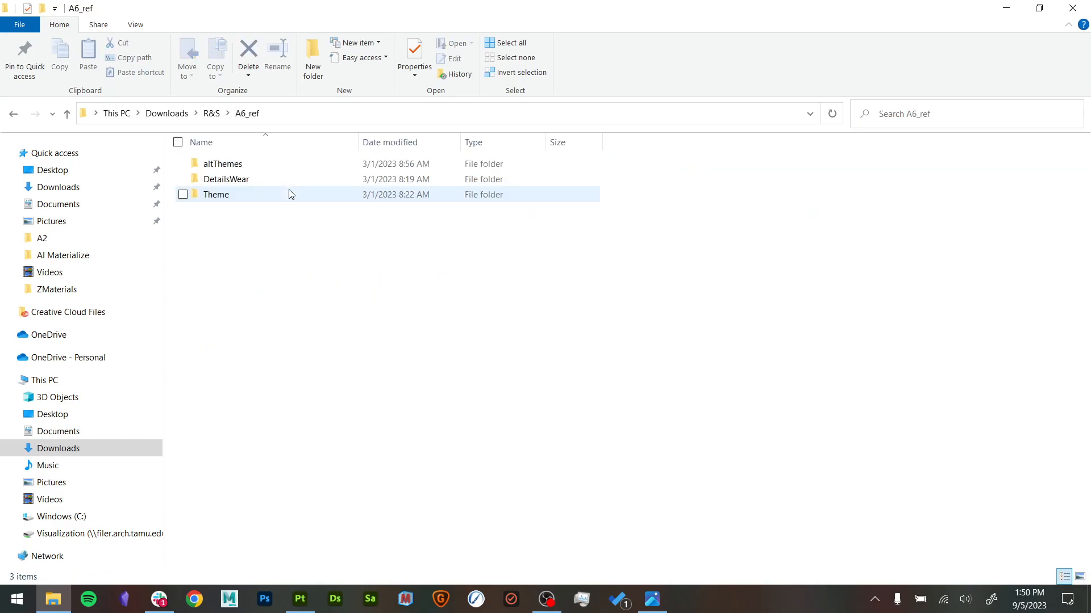
{"action": "double_click", "coordinate": [278, 180]}
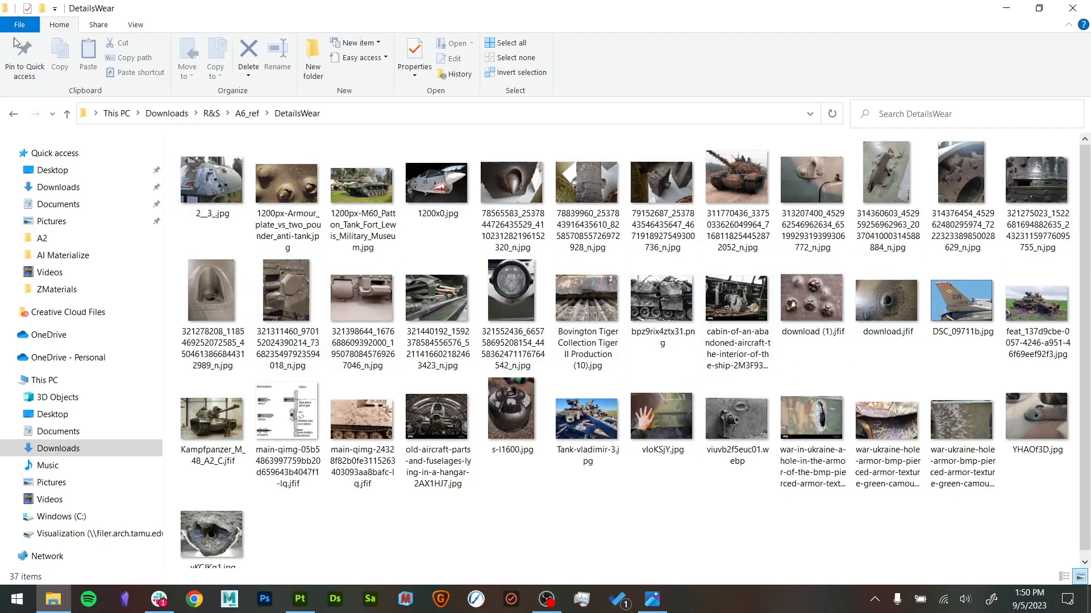
- Go back to the R&S folder and check its A2 and Texturing subfolders for reference images
{"action": "left_click", "coordinate": [14, 114]}
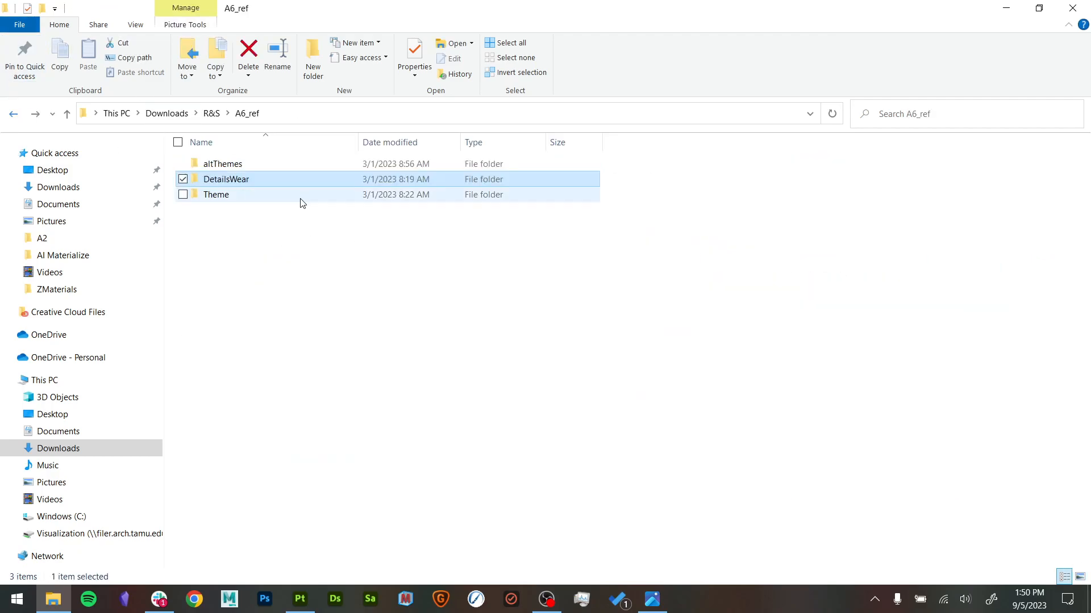
{"action": "left_click", "coordinate": [277, 162]}
{"action": "left_click", "coordinate": [16, 118]}
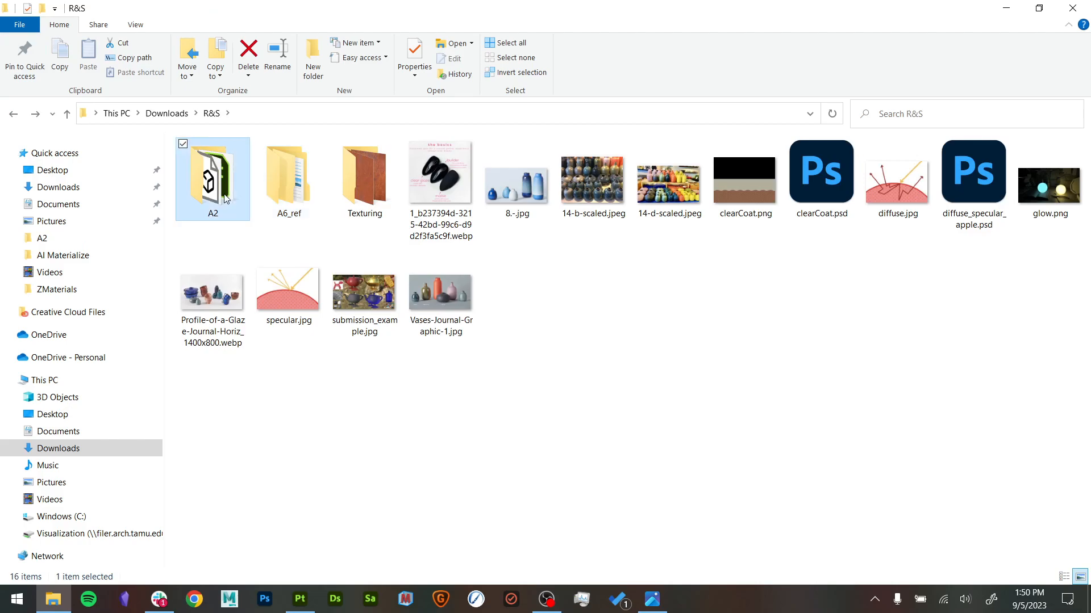
{"action": "double_click", "coordinate": [213, 181]}
{"action": "left_click", "coordinate": [13, 113]}
{"action": "double_click", "coordinate": [370, 180]}
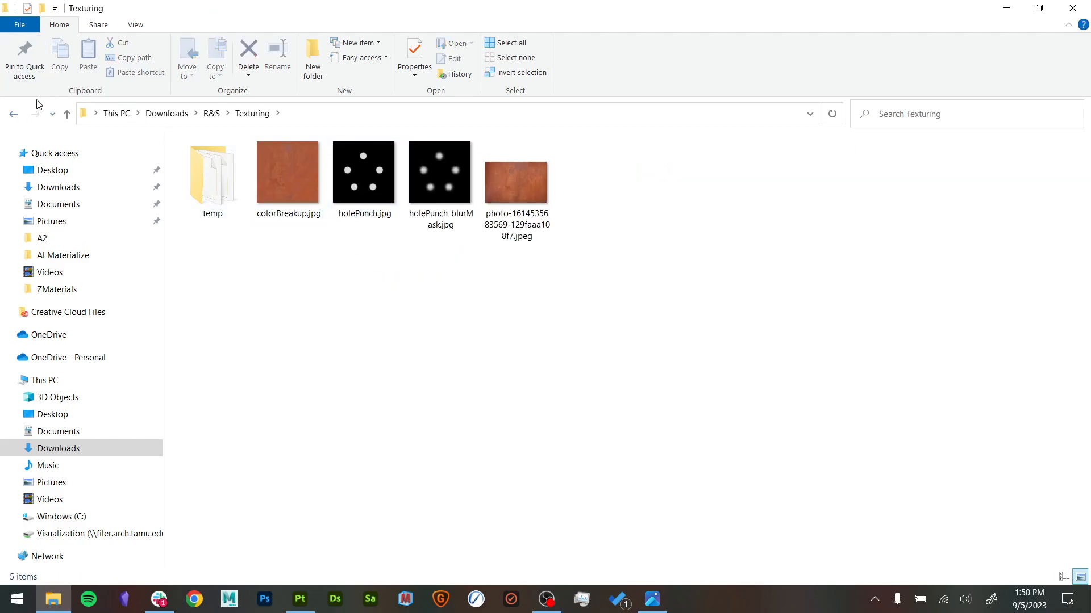
{"action": "left_click", "coordinate": [14, 114]}
- Return to A6_ref > DetailsWear and open the photo download.jfif
{"action": "left_click", "coordinate": [306, 184]}
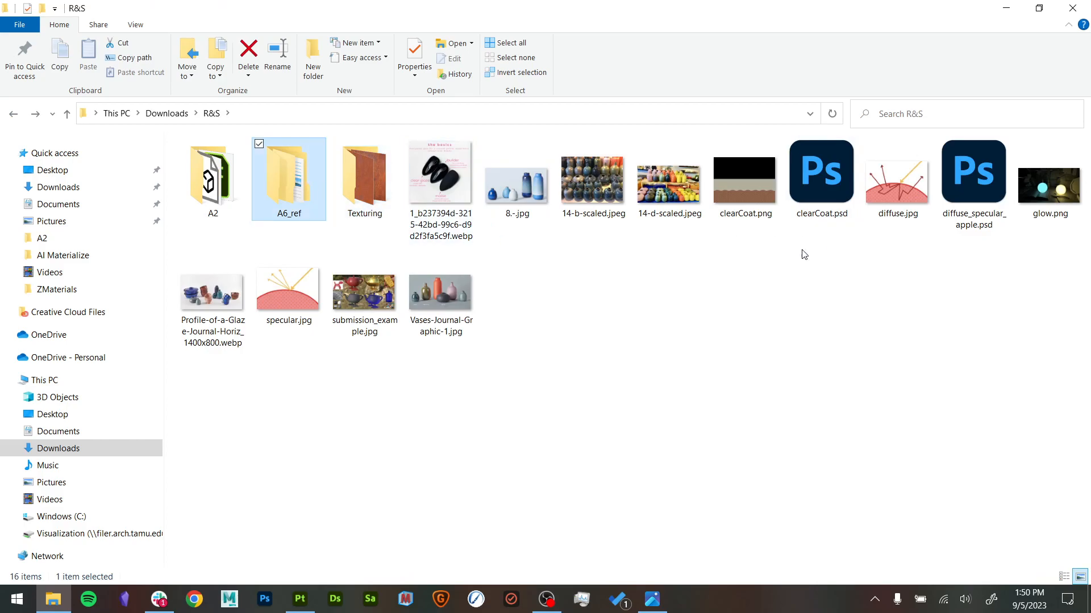
{"action": "double_click", "coordinate": [322, 189]}
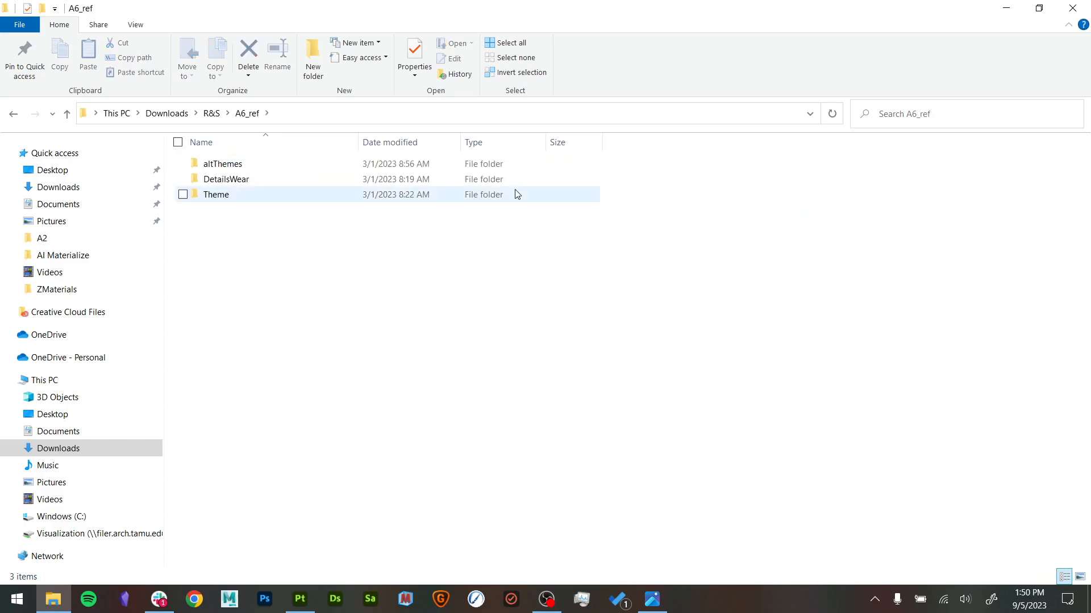
{"action": "double_click", "coordinate": [317, 179]}
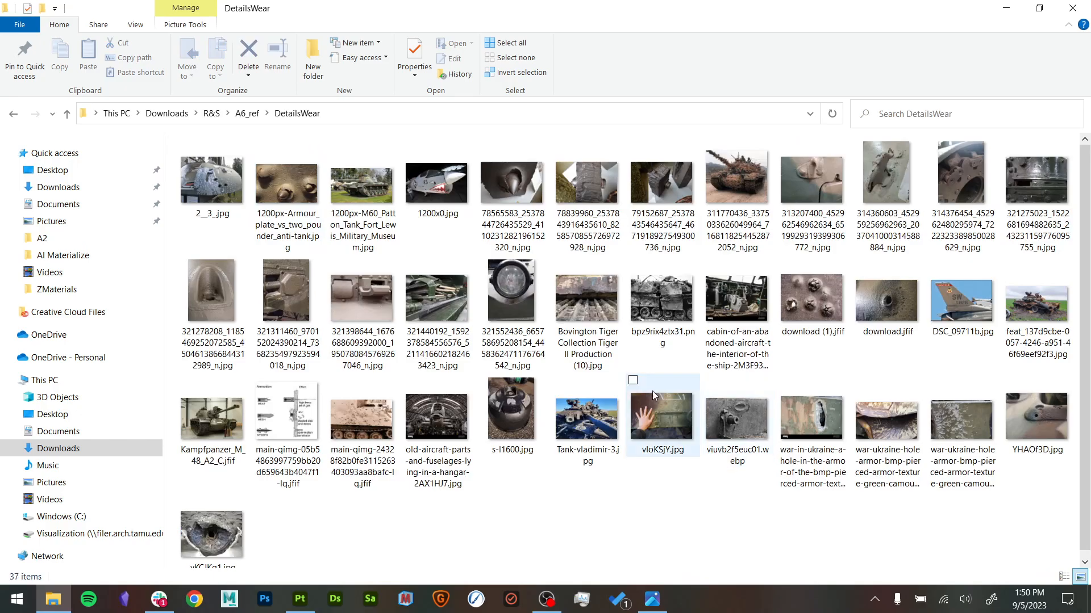
{"action": "double_click", "coordinate": [899, 311]}
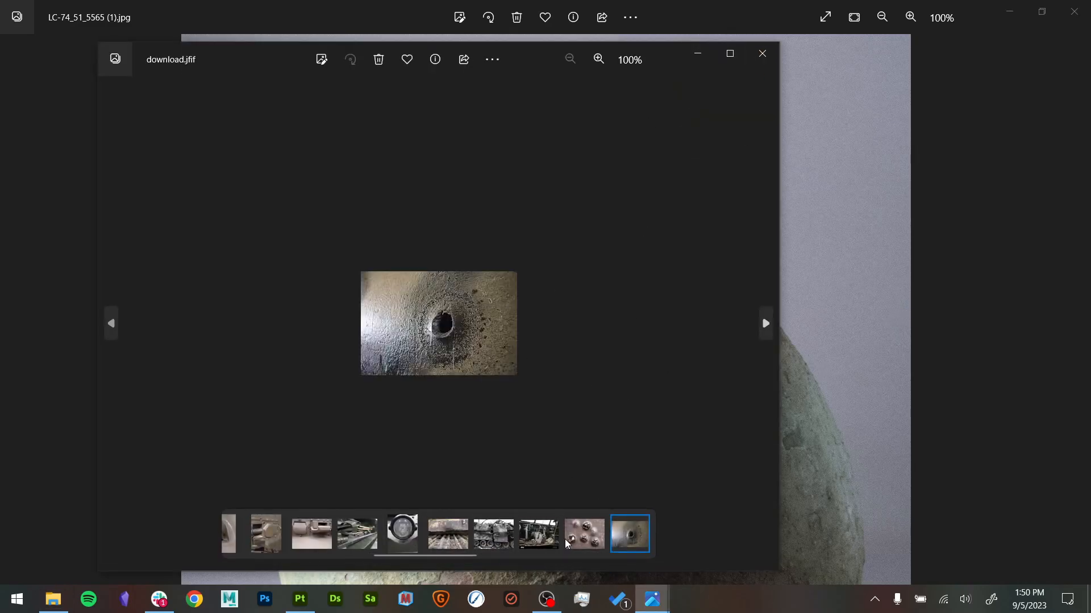
- Leaf through the armor and rivet photos in the viewer to the close-up of the tank track links
{"action": "left_click", "coordinate": [595, 542]}
{"action": "left_click", "coordinate": [266, 544]}
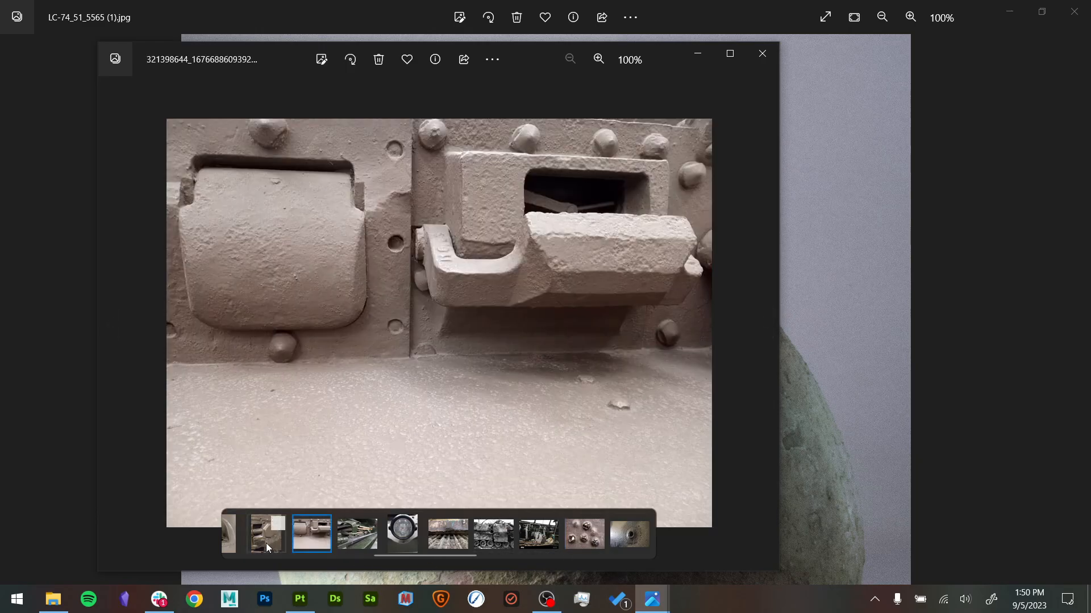
{"action": "scroll", "coordinate": [278, 547], "scroll_direction": "up", "scroll_amount": 2}
{"action": "left_click", "coordinate": [318, 543]}
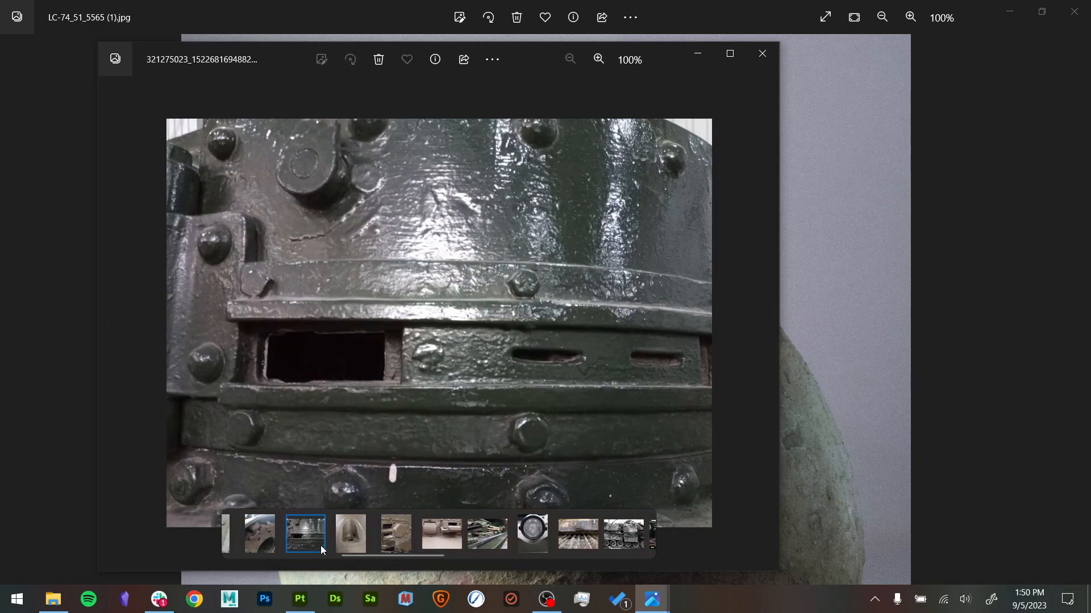
{"action": "left_click", "coordinate": [278, 539]}
- Examine the wear, dust and chipped paint on the track links and fender up close, and close the photo
{"action": "scroll", "coordinate": [348, 372], "scroll_direction": "up", "scroll_amount": 3}
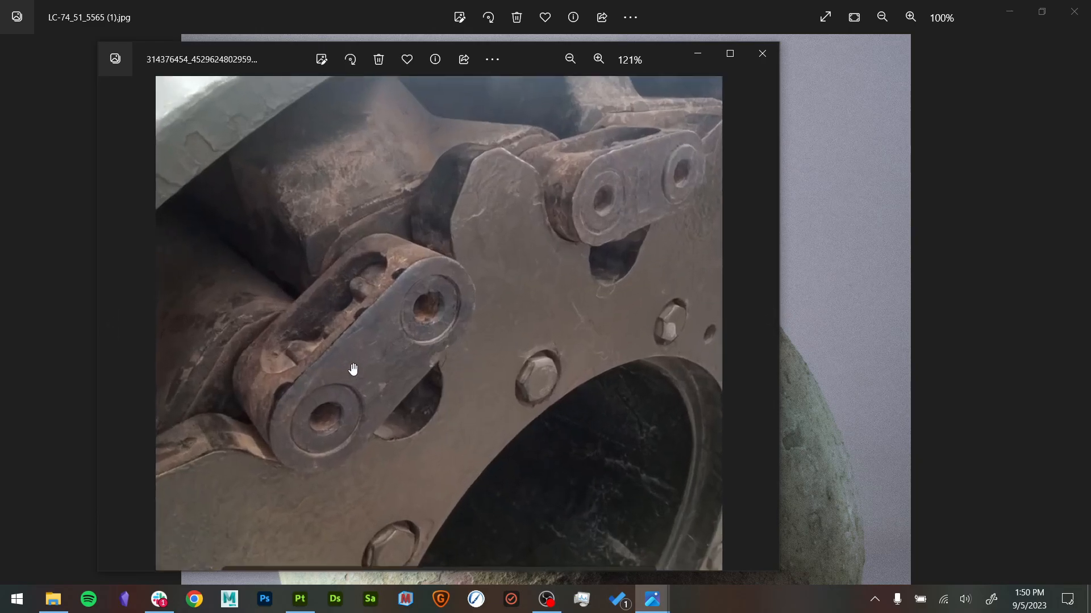
{"action": "scroll", "coordinate": [523, 382], "scroll_direction": "down", "scroll_amount": 3}
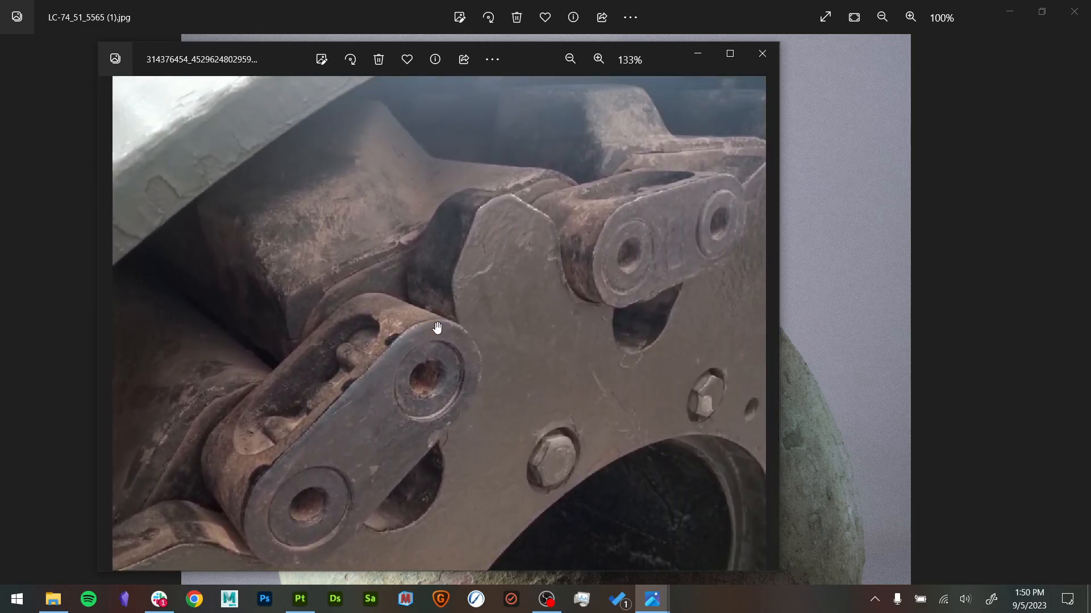
{"action": "left_click_drag", "start_coordinate": [533, 379], "coordinate": [534, 341]}
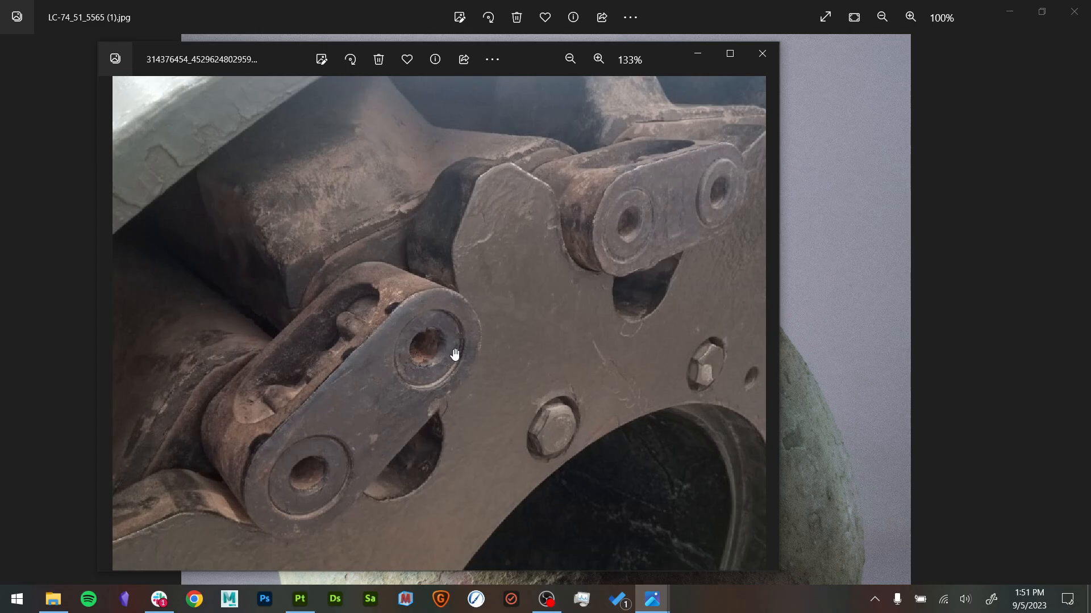
{"action": "scroll", "coordinate": [365, 455], "scroll_direction": "down", "scroll_amount": 2}
{"action": "left_click_drag", "start_coordinate": [364, 248], "coordinate": [370, 321]}
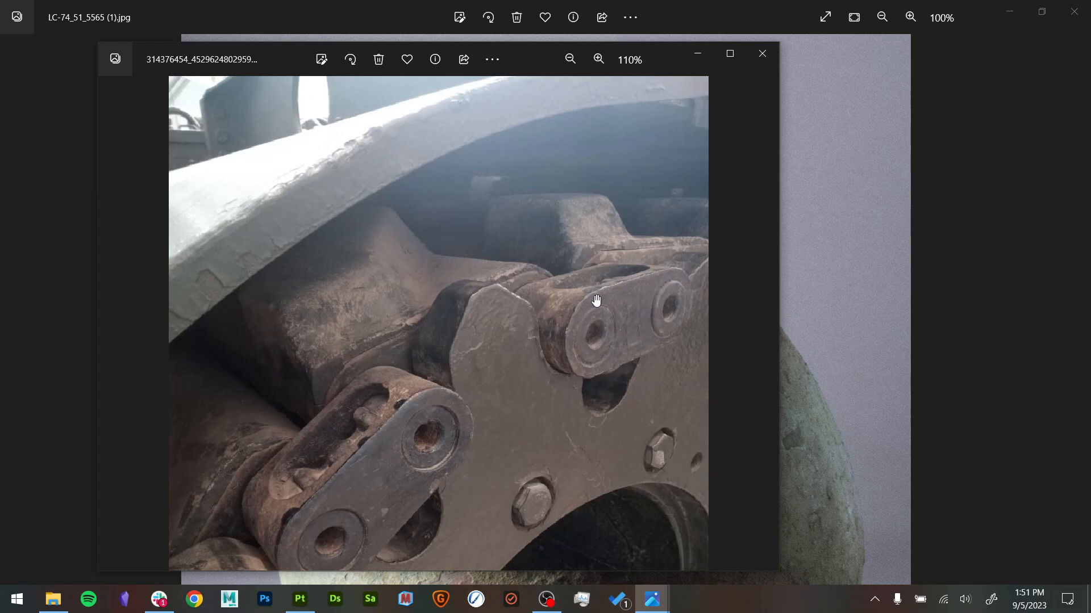
{"action": "scroll", "coordinate": [246, 183], "scroll_direction": "up", "scroll_amount": 4}
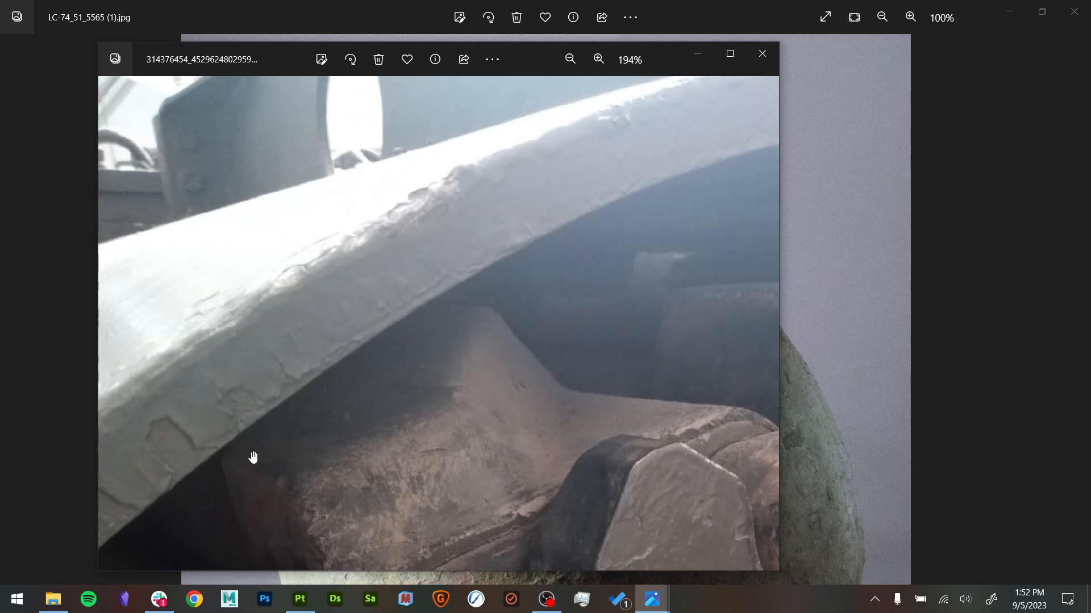
{"action": "scroll", "coordinate": [302, 302], "scroll_direction": "down", "scroll_amount": 4}
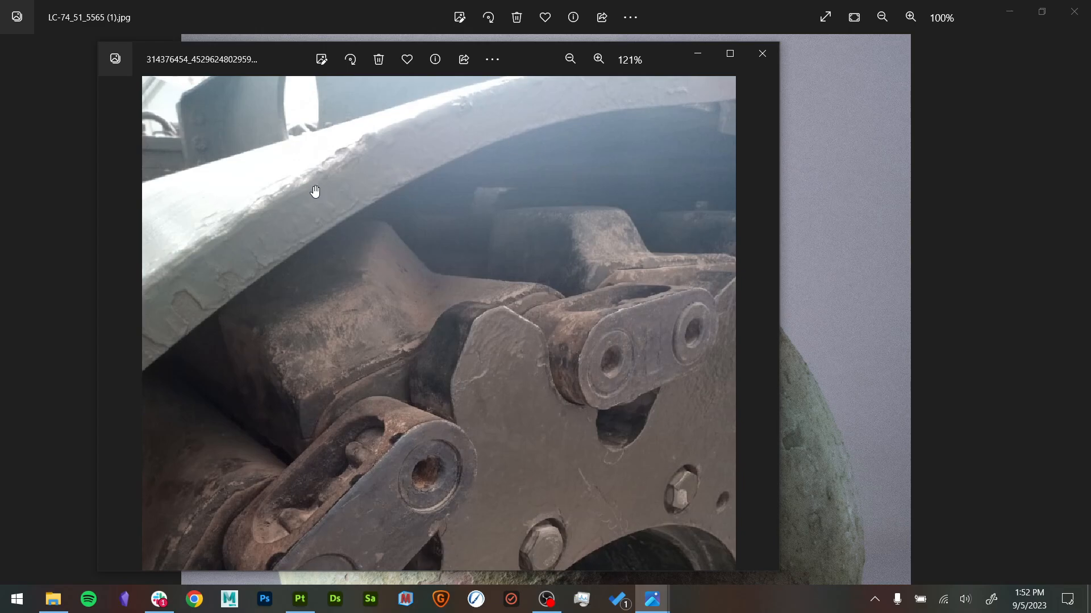
{"action": "scroll", "coordinate": [207, 323], "scroll_direction": "up", "scroll_amount": 4}
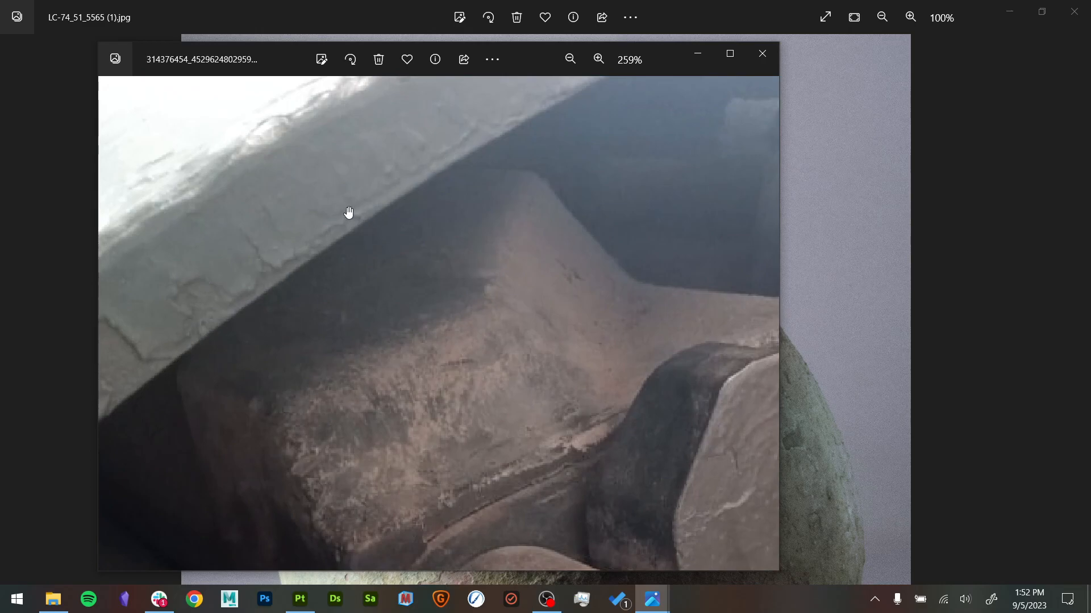
{"action": "left_click", "coordinate": [762, 54]}
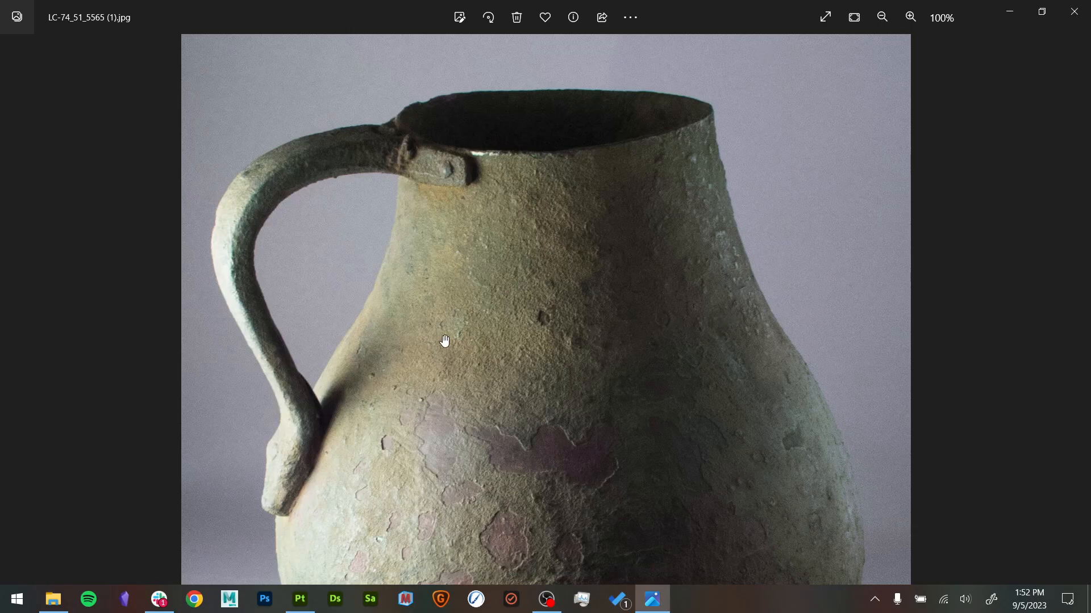
- Examine the vessel reference's rim and neck up close, and close the image
{"action": "scroll", "coordinate": [427, 190], "scroll_direction": "up", "scroll_amount": 2}
{"action": "scroll", "coordinate": [516, 348], "scroll_direction": "up", "scroll_amount": 2}
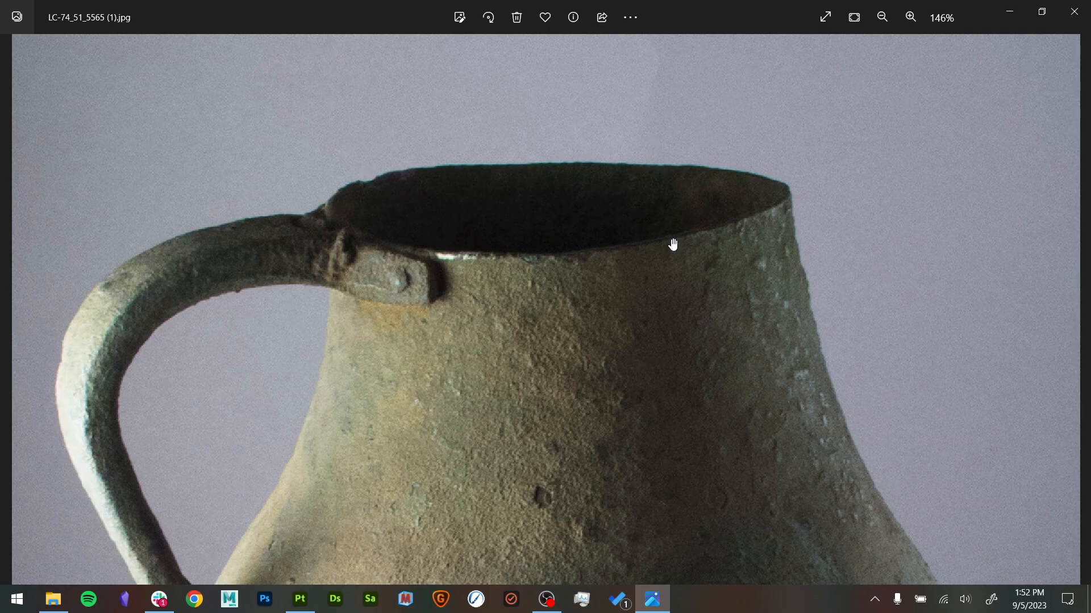
{"action": "scroll", "coordinate": [704, 229], "scroll_direction": "down", "scroll_amount": 3}
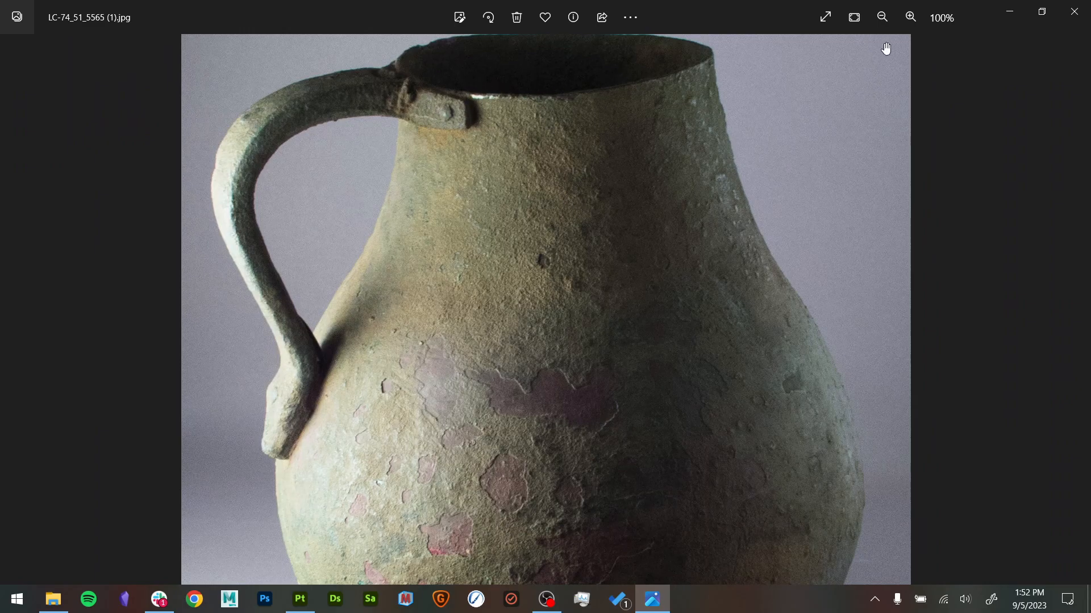
{"action": "left_click", "coordinate": [1073, 12]}
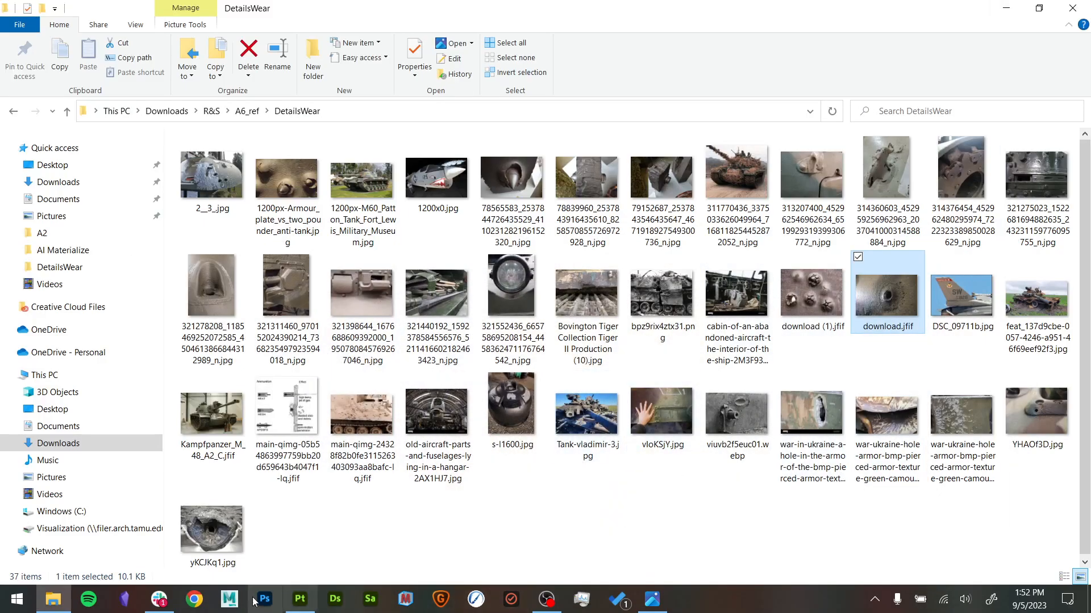
- Switch to Substance 3D Painter and set the Base color opacity of colorBreakup_yellow copy 1 to 10 and colorBreakup_yellow to 12
{"action": "left_click", "coordinate": [300, 599]}
{"action": "middle_click_drag", "start_coordinate": [496, 428], "coordinate": [499, 380], "text": "alt"}
{"action": "left_click_drag", "start_coordinate": [499, 380], "coordinate": [494, 407], "text": "alt"}
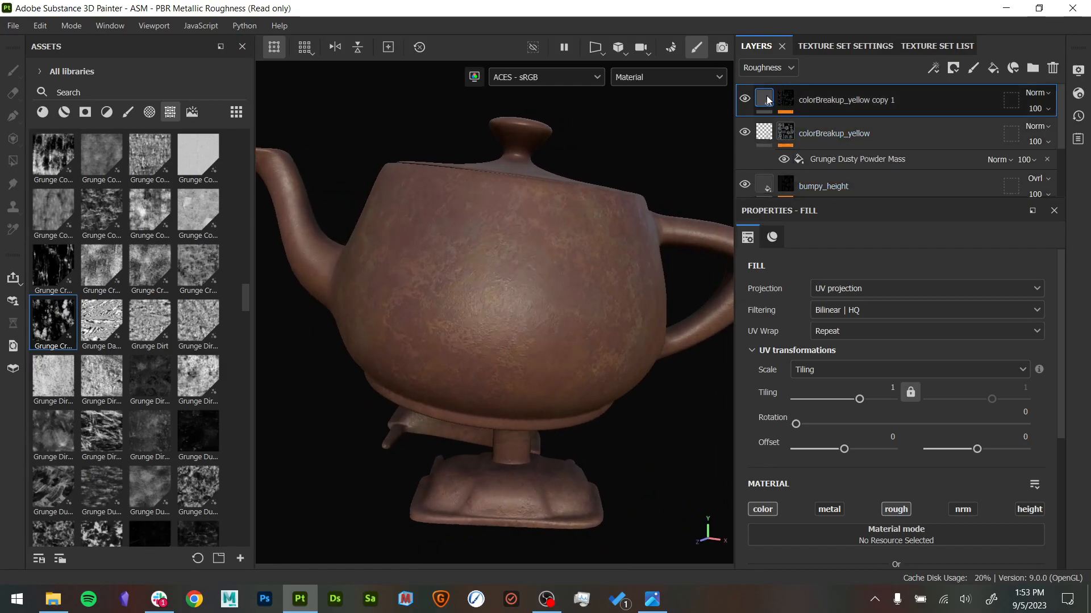
{"action": "left_click", "coordinate": [783, 68]}
{"action": "left_click", "coordinate": [784, 87]}
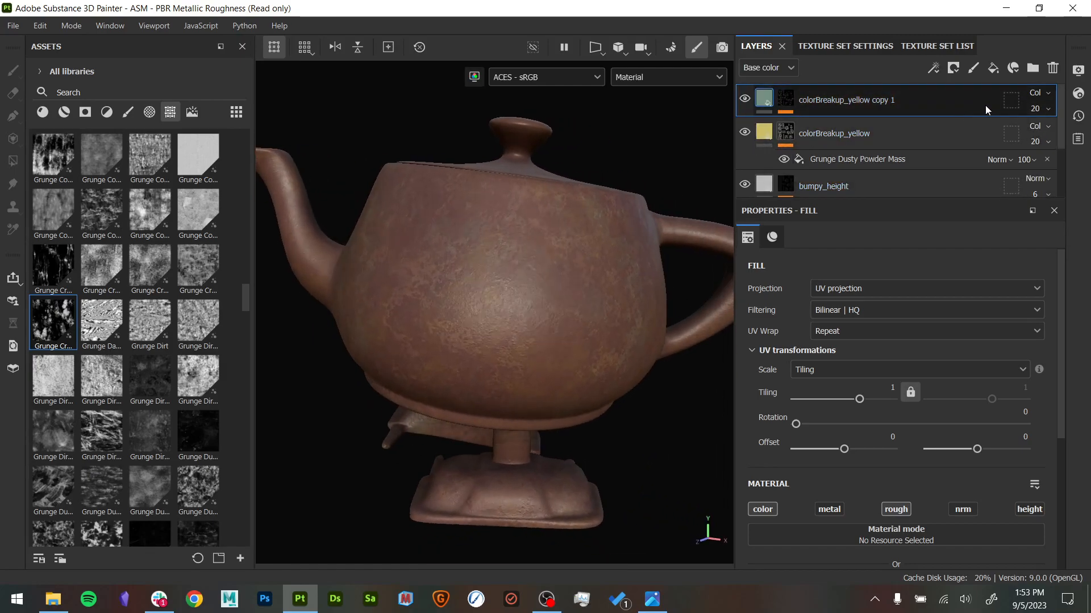
{"action": "left_click", "coordinate": [1039, 108]}
{"action": "left_click_drag", "start_coordinate": [1034, 135], "coordinate": [1031, 135]}
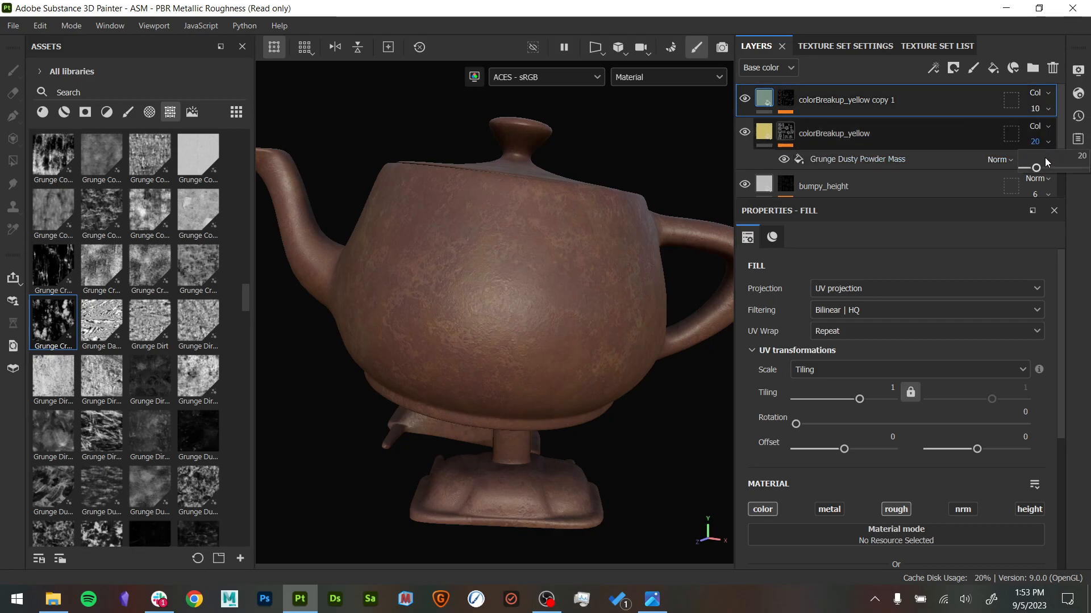
{"action": "left_click_drag", "start_coordinate": [1035, 168], "coordinate": [1032, 169]}
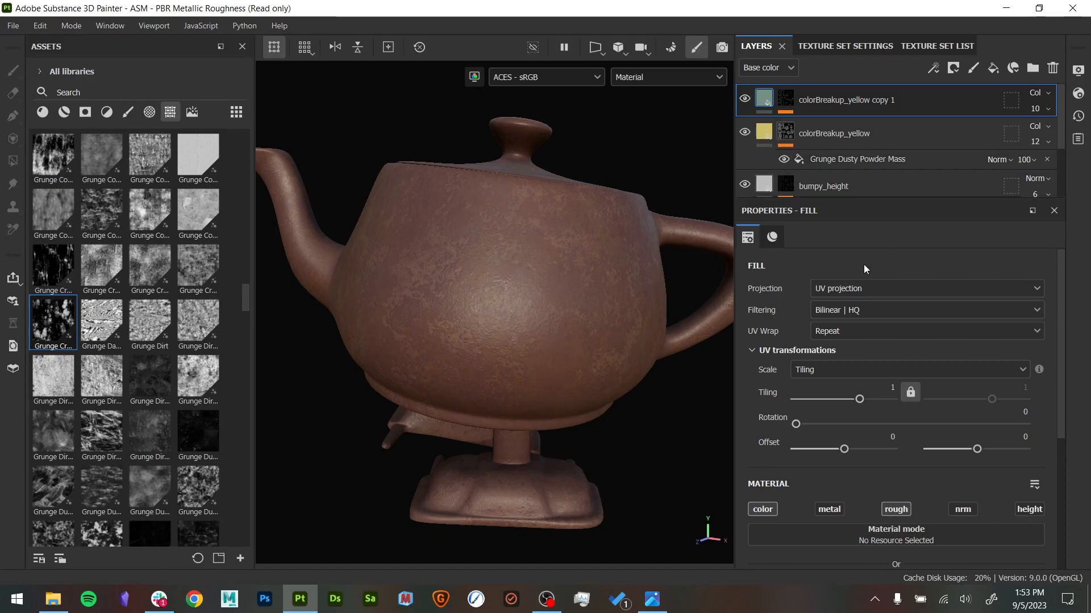
- Toggle the visibility of both colorBreakup layers to compare their color effect on the teapot
{"action": "left_click_drag", "start_coordinate": [726, 307], "coordinate": [650, 346], "text": "alt"}
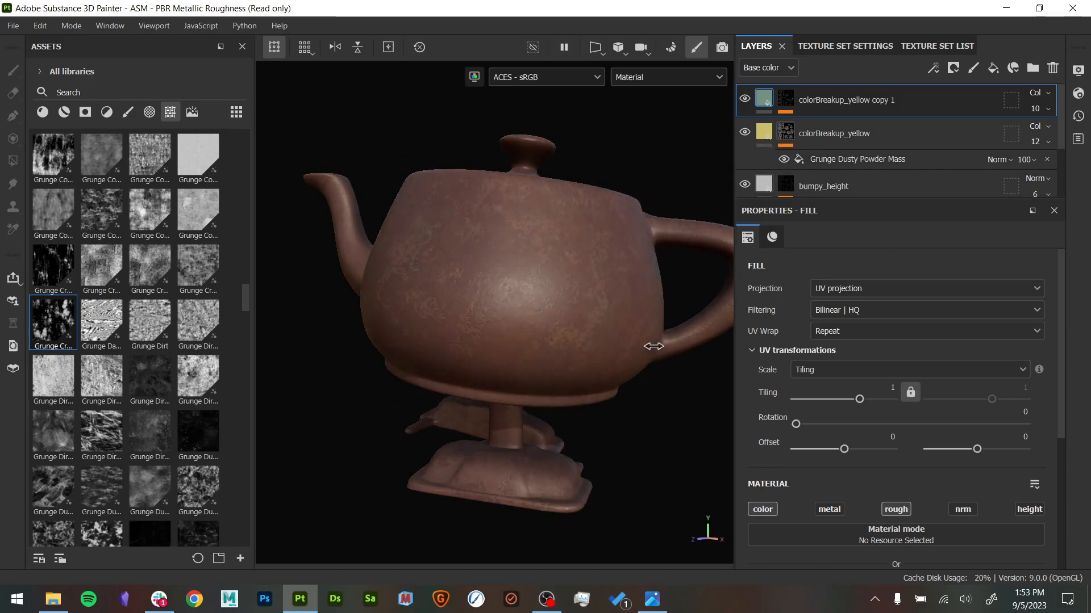
{"action": "left_click", "coordinate": [744, 98]}
{"action": "left_click", "coordinate": [744, 132]}
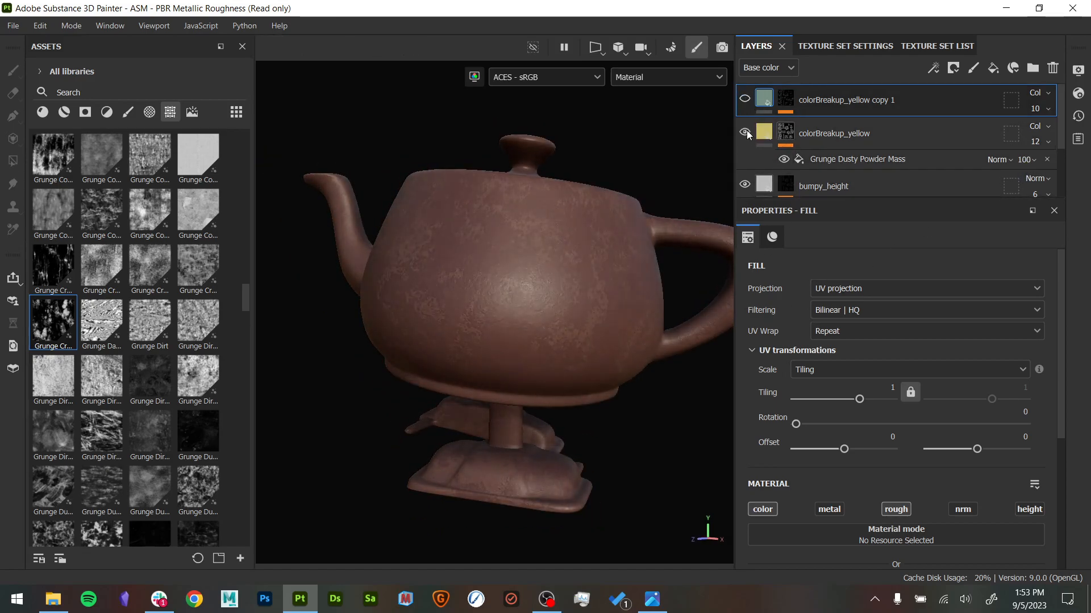
- Inspect the subtler color breakup on the teapot body and around the spout from several angles and up close
{"action": "left_click_drag", "start_coordinate": [544, 219], "coordinate": [611, 234], "text": "alt"}
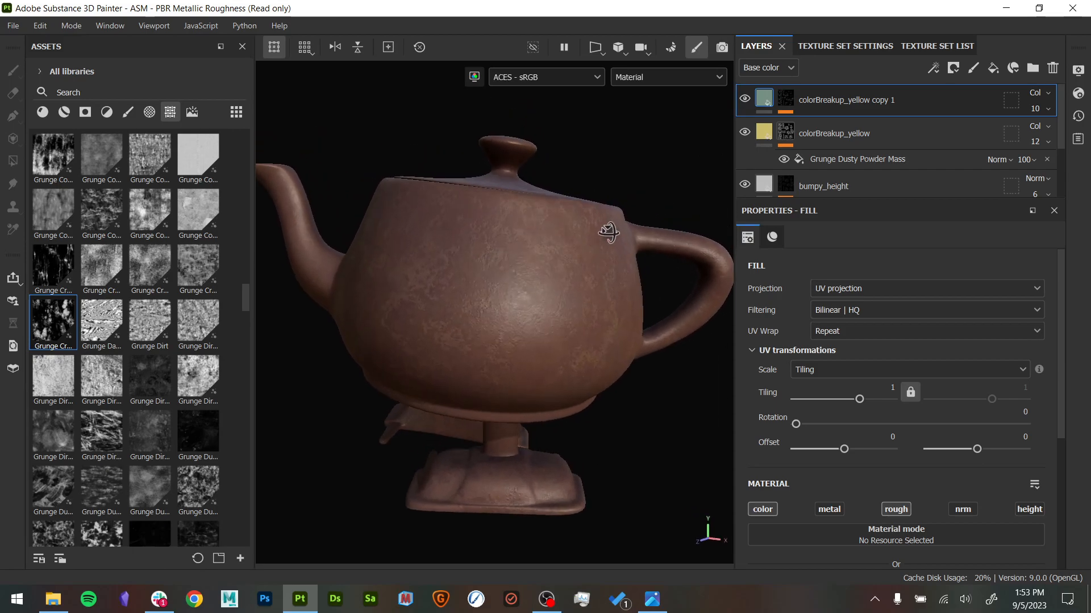
{"action": "middle_click_drag", "start_coordinate": [611, 233], "coordinate": [781, 236], "text": "alt"}
{"action": "left_click_drag", "start_coordinate": [512, 284], "coordinate": [570, 292], "text": "alt"}
{"action": "right_click_drag", "start_coordinate": [569, 292], "coordinate": [533, 288], "text": "shift"}
{"action": "right_click_drag", "start_coordinate": [511, 329], "coordinate": [534, 316], "text": "alt"}
{"action": "middle_click_drag", "start_coordinate": [533, 317], "coordinate": [521, 321], "text": "alt"}
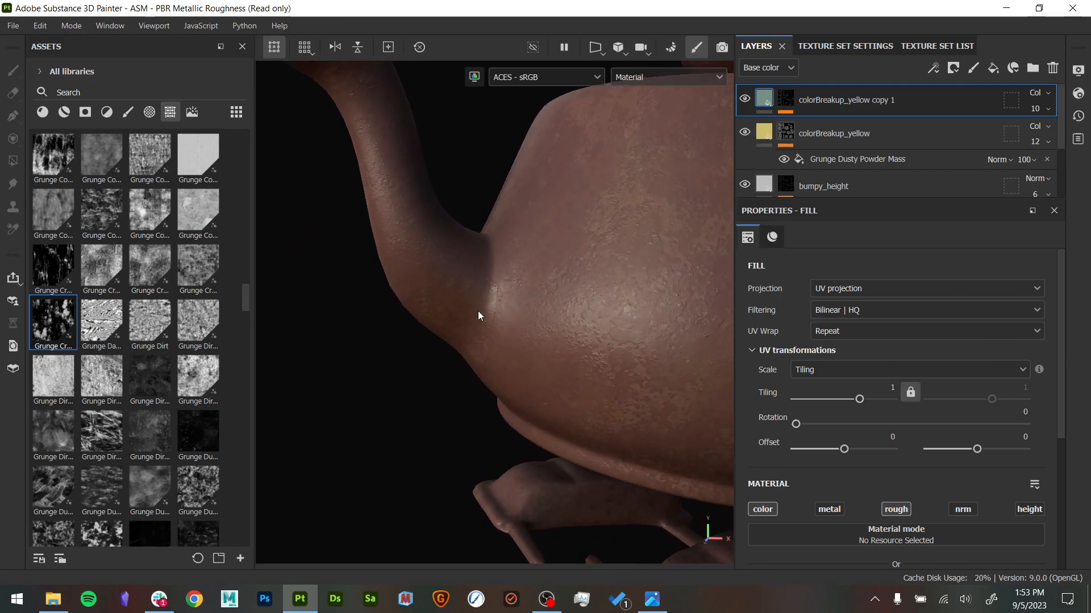
{"action": "right_click_drag", "start_coordinate": [479, 315], "coordinate": [474, 356], "text": "alt"}
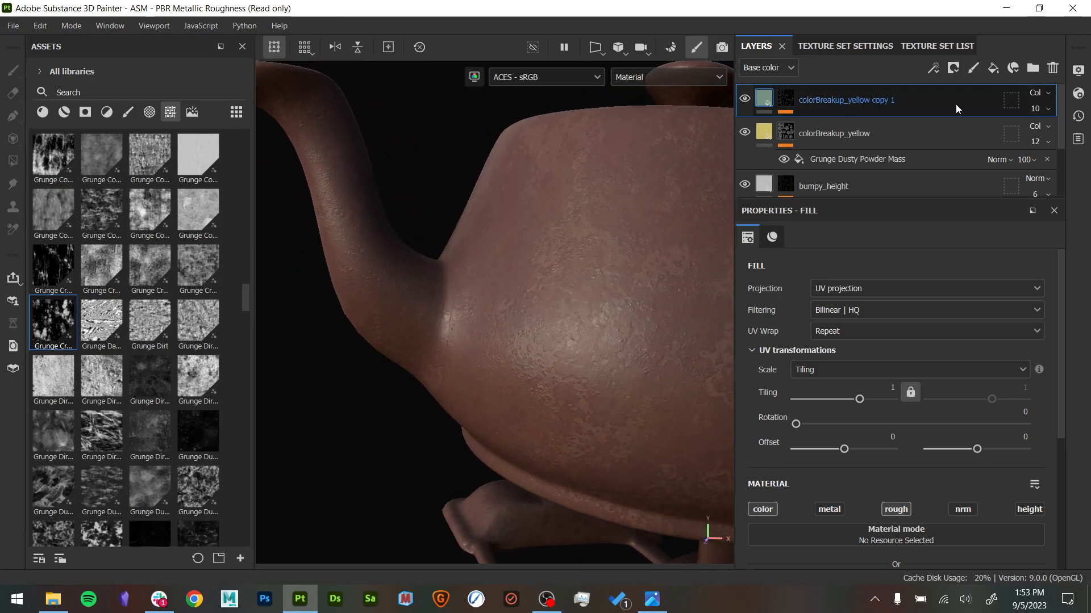
- Rename the colorBreakup_yellow copy 1 layer to colorBreakup_green
{"action": "double_click", "coordinate": [893, 102]}
{"action": "left_click_drag", "start_coordinate": [903, 101], "coordinate": [871, 102]}
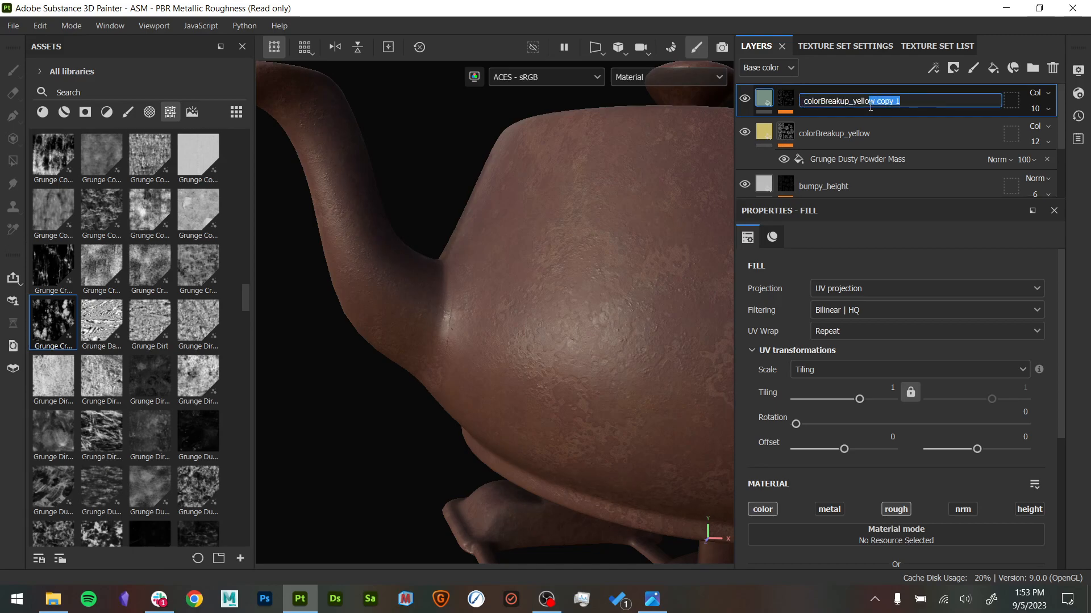
{"action": "type", "text": "green"}
{"action": "key", "text": "Return"}
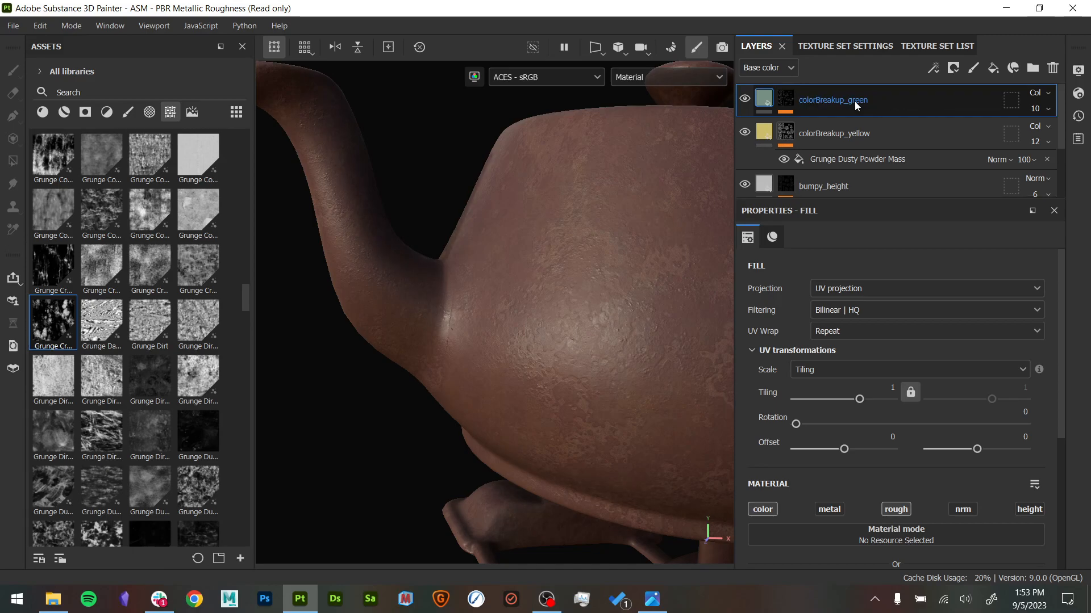
- Try a new fill layer above colorBreakup_green, remove it, and browse the materials in the asset library
{"action": "left_click", "coordinate": [992, 69]}
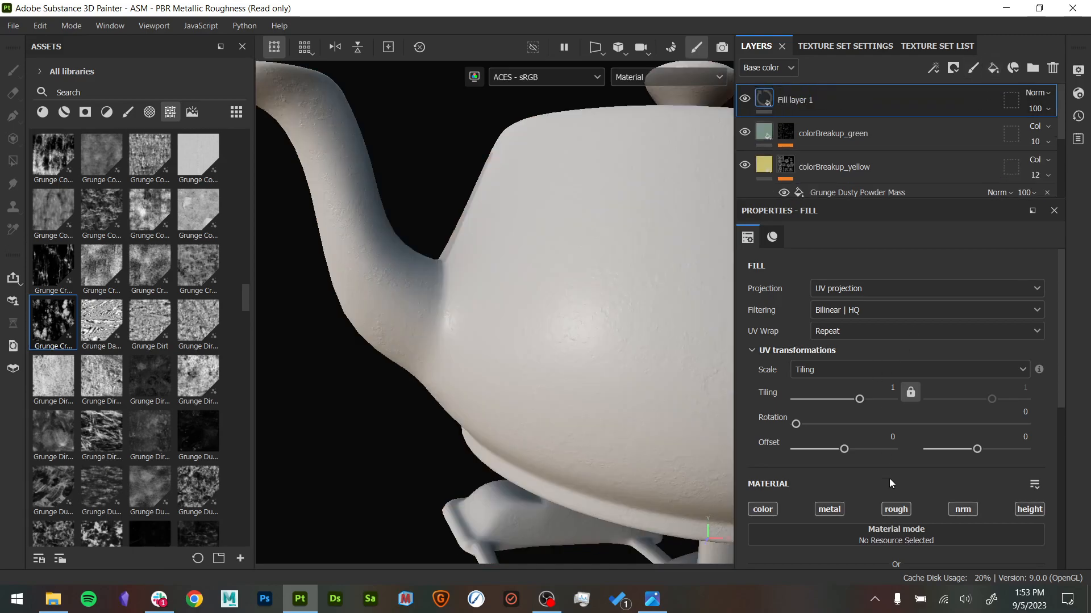
{"action": "left_click", "coordinate": [1052, 68]}
{"action": "left_click", "coordinate": [42, 112]}
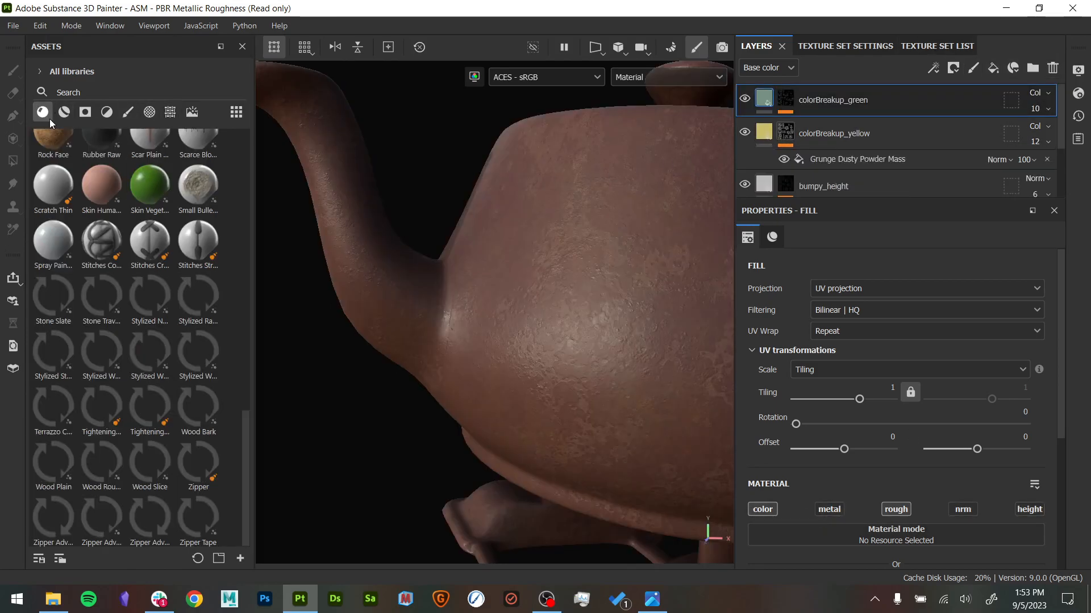
{"action": "scroll", "coordinate": [104, 292], "scroll_direction": "up", "scroll_amount": 10}
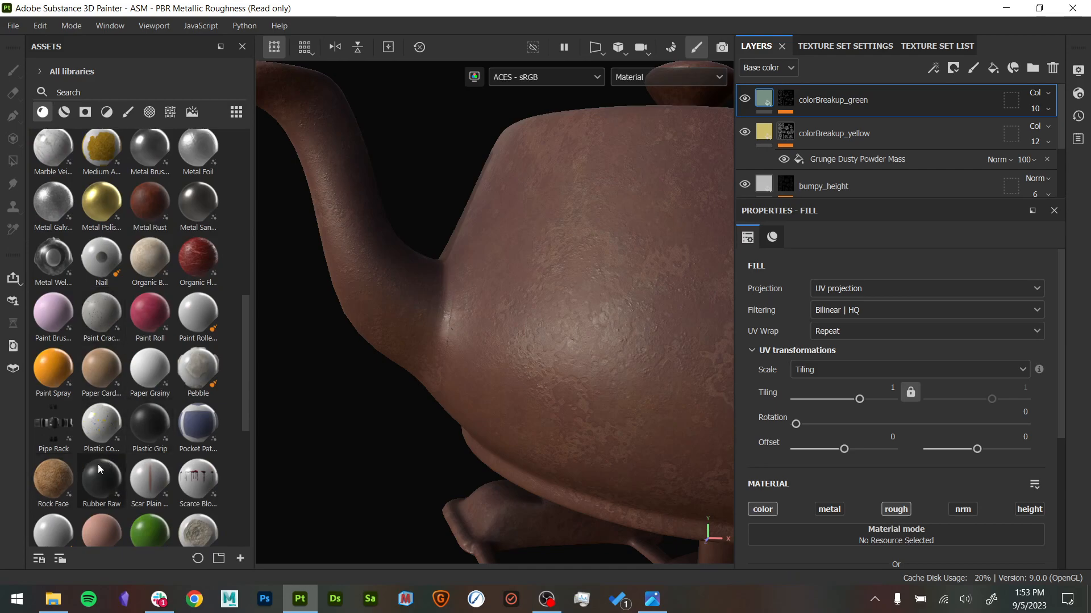
{"action": "scroll", "coordinate": [140, 444], "scroll_direction": "down", "scroll_amount": 3}
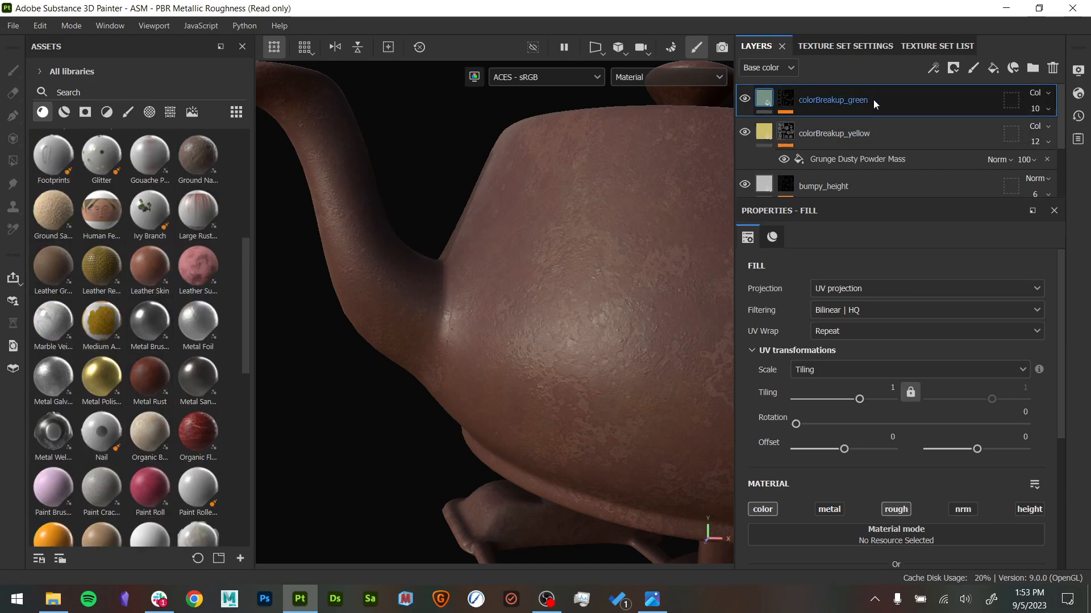
- Group all layers from colorBreakup_green down to Clay Terracotta into one folder and enlarge the layer list
{"action": "scroll", "coordinate": [874, 102], "scroll_direction": "down", "scroll_amount": 3}
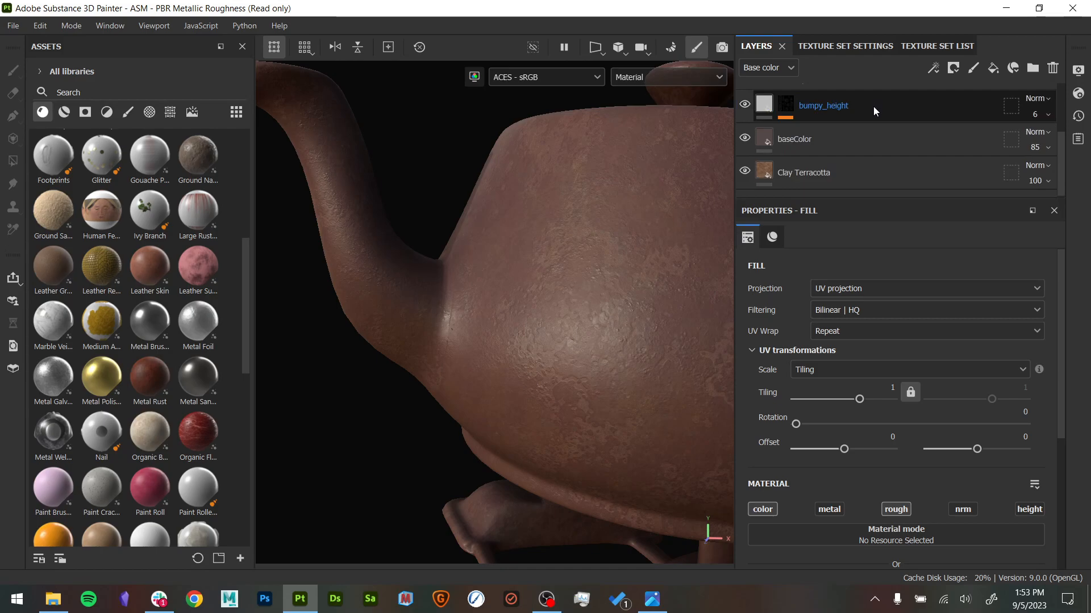
{"action": "left_click", "coordinate": [870, 172], "text": "shift"}
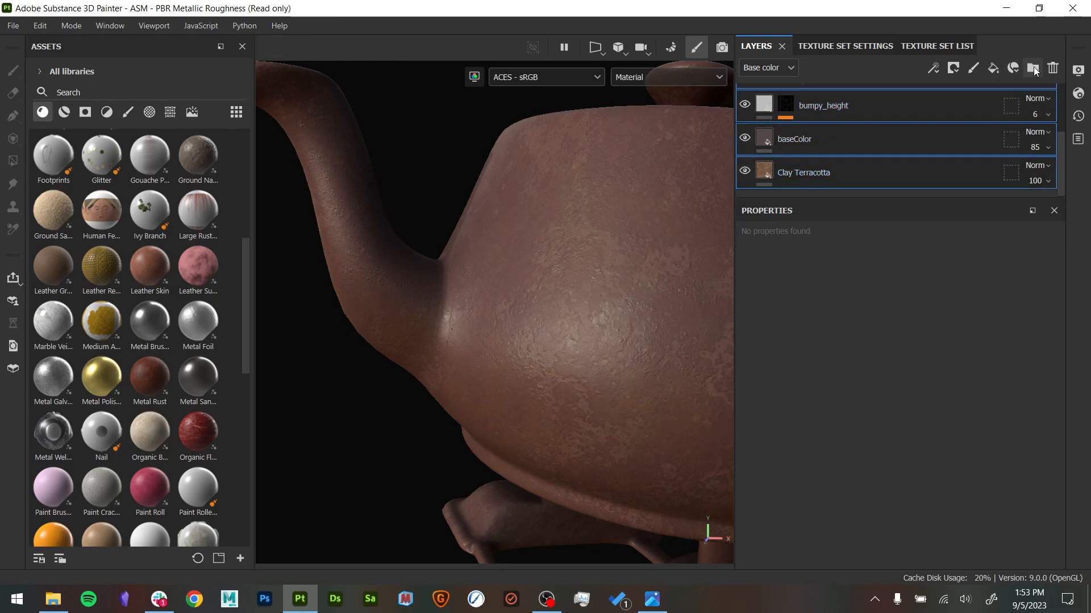
{"action": "key", "text": "ctrl+g"}
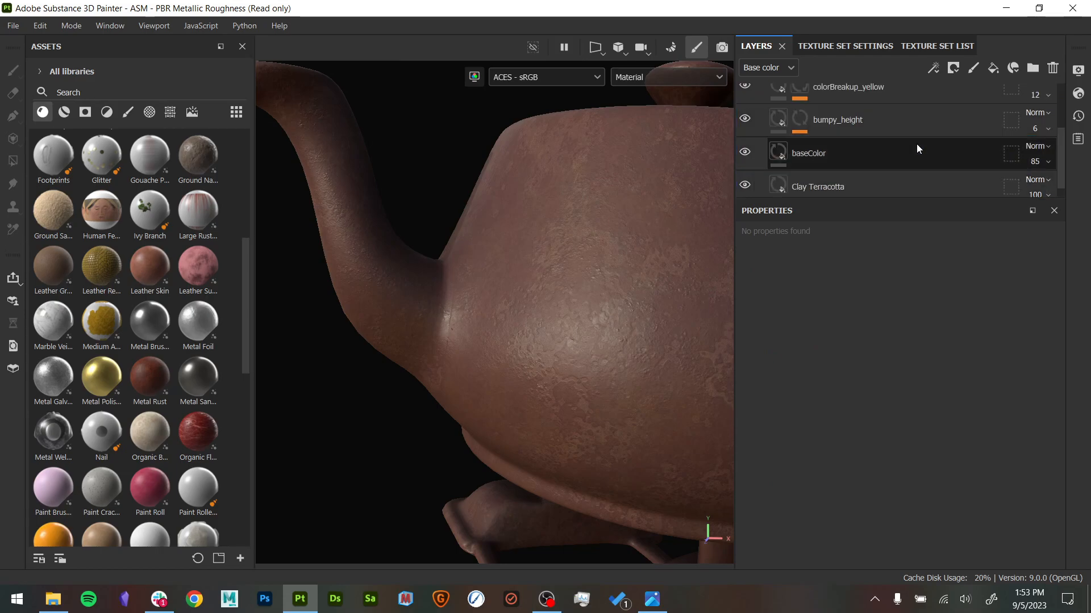
{"action": "left_click", "coordinate": [918, 196]}
{"action": "left_click_drag", "start_coordinate": [915, 199], "coordinate": [912, 414]}
{"action": "left_click_drag", "start_coordinate": [534, 307], "coordinate": [436, 306], "text": "alt"}
{"action": "right_click_drag", "start_coordinate": [436, 308], "coordinate": [518, 320], "text": "shift"}
- Rename the new folder to baseMaterial and collapse it
{"action": "double_click", "coordinate": [809, 104]}
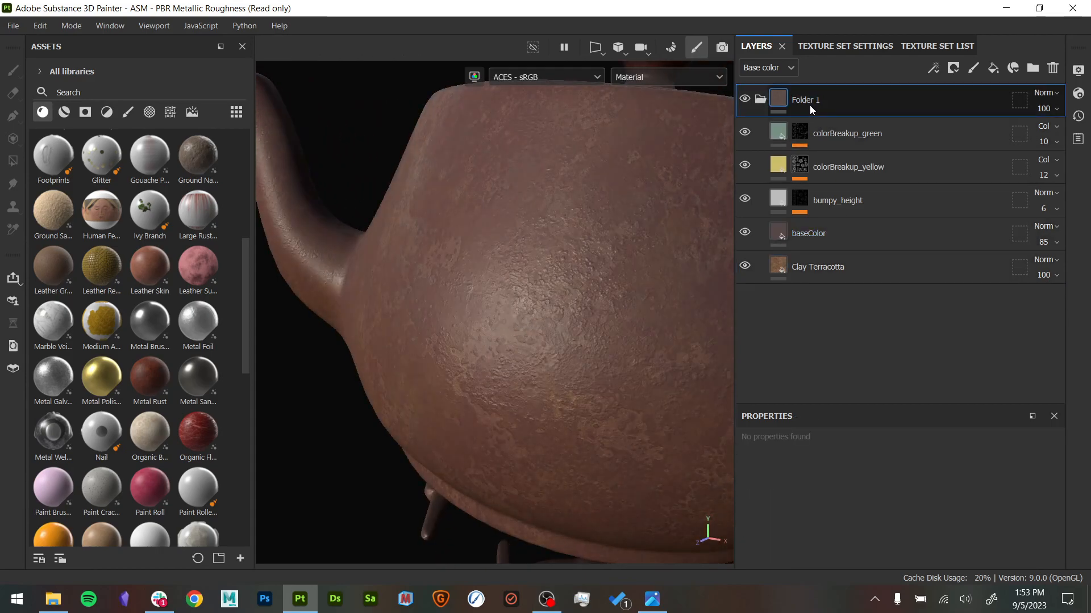
{"action": "type", "text": "underL"}
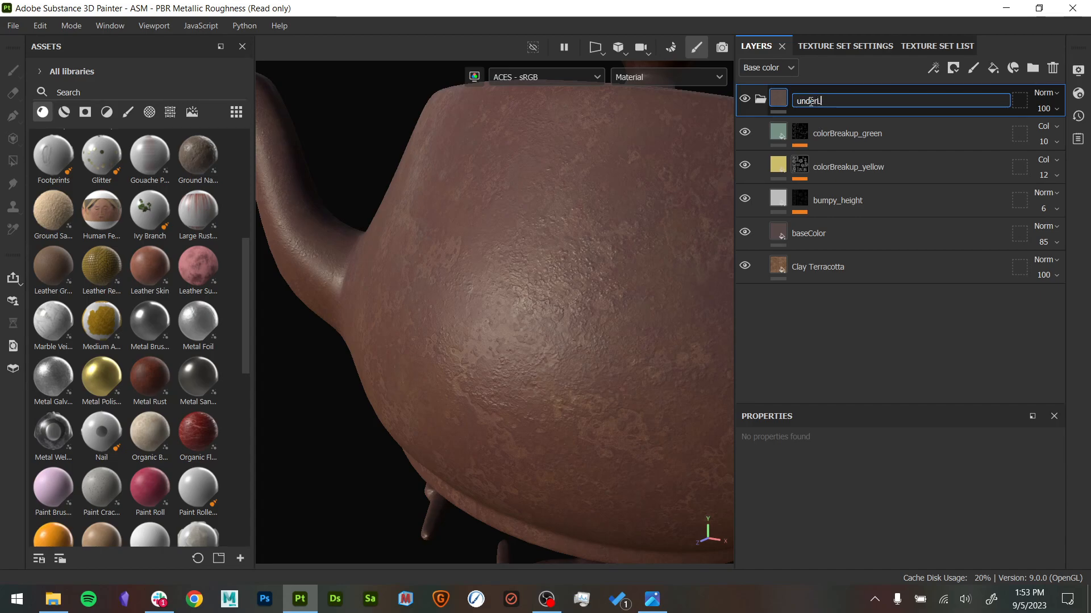
{"action": "type", "text": "aye"}
{"action": "key", "text": "BackSpace"}
{"action": "key", "text": "BackSpace"}
{"action": "key", "text": "BackSpace"}
{"action": "key", "text": "BackSpace"}
{"action": "key", "text": "BackSpace"}
{"action": "key", "text": "BackSpace"}
{"action": "key", "text": "BackSpace"}
{"action": "key", "text": "BackSpace"}
{"action": "key", "text": "BackSpace"}
{"action": "type", "text": "baseLayer"}
{"action": "key", "text": "Return"}
{"action": "double_click", "coordinate": [809, 102]}
{"action": "left_click_drag", "start_coordinate": [809, 104], "coordinate": [814, 102]}
{"action": "type", "text": "Material"}
{"action": "key", "text": "Return"}
{"action": "left_click", "coordinate": [760, 101]}
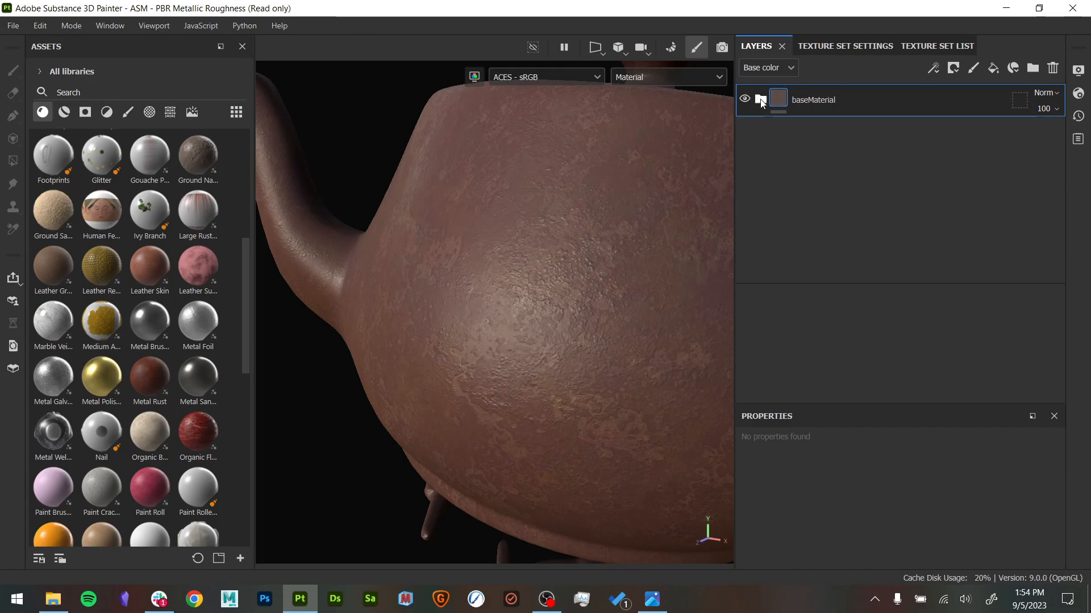
- Toggle the baseMaterial folder's visibility to check its effect, and undo the addition of another fill layer
{"action": "left_click", "coordinate": [745, 99]}
{"action": "left_click", "coordinate": [745, 99]}
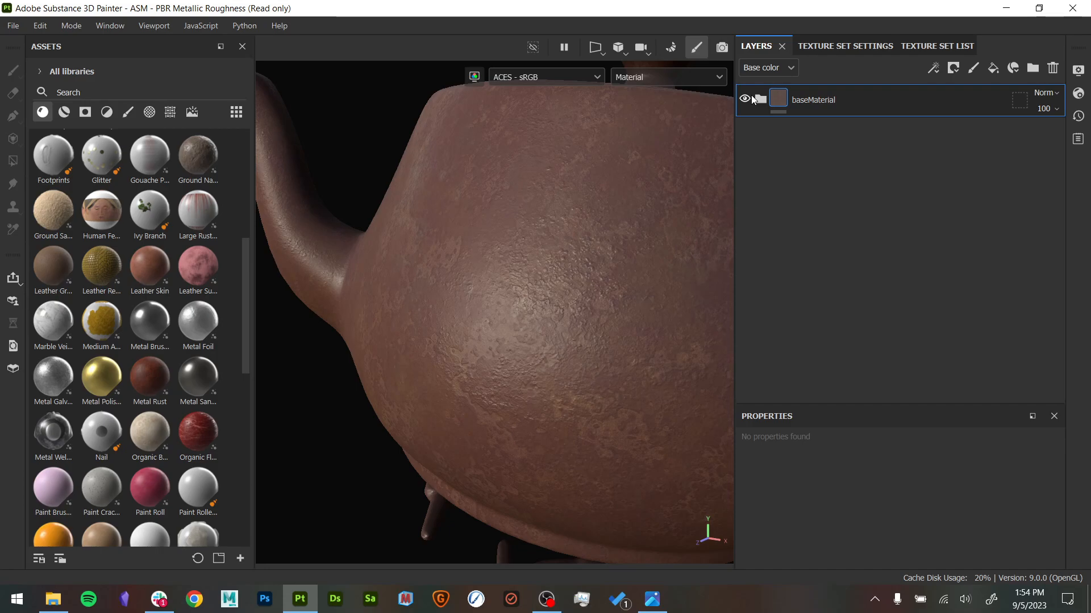
{"action": "left_click_drag", "start_coordinate": [591, 120], "coordinate": [682, 182], "text": "alt"}
{"action": "left_click", "coordinate": [994, 67]}
{"action": "key", "text": "ctrl+z"}
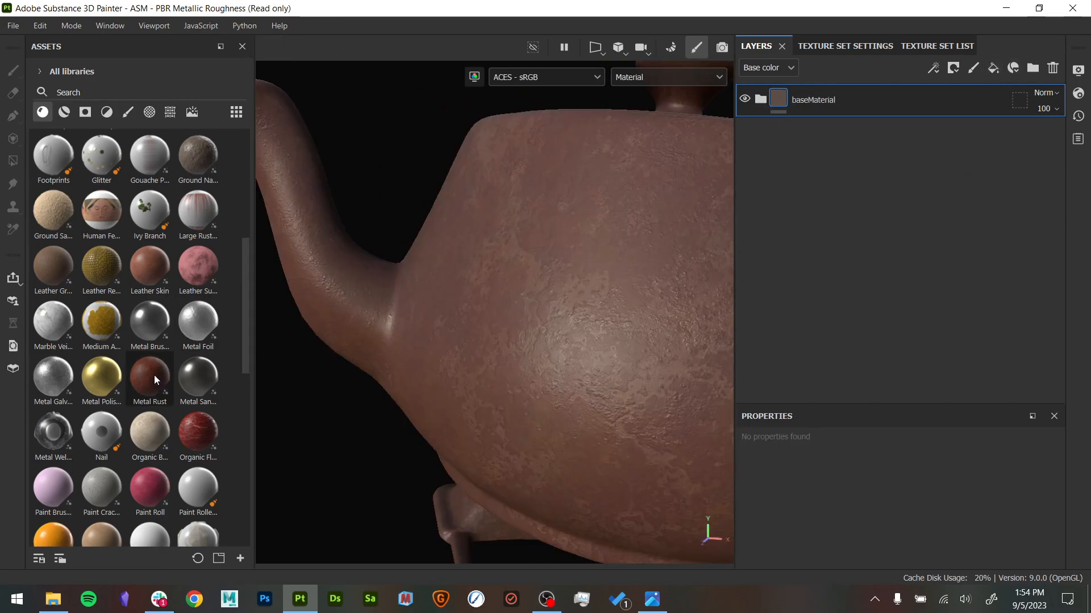
- Find the Metal Rust material in the asset library and add it as a layer above the baseMaterial folder
{"action": "mouse_move", "coordinate": [155, 376]}
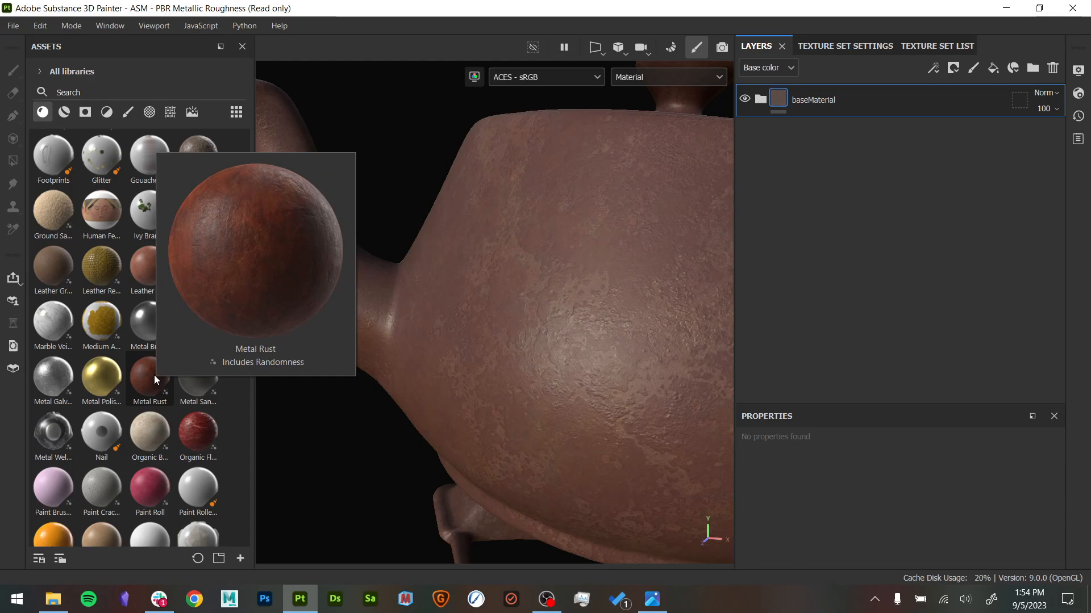
{"action": "scroll", "coordinate": [140, 426], "scroll_direction": "down", "scroll_amount": 10}
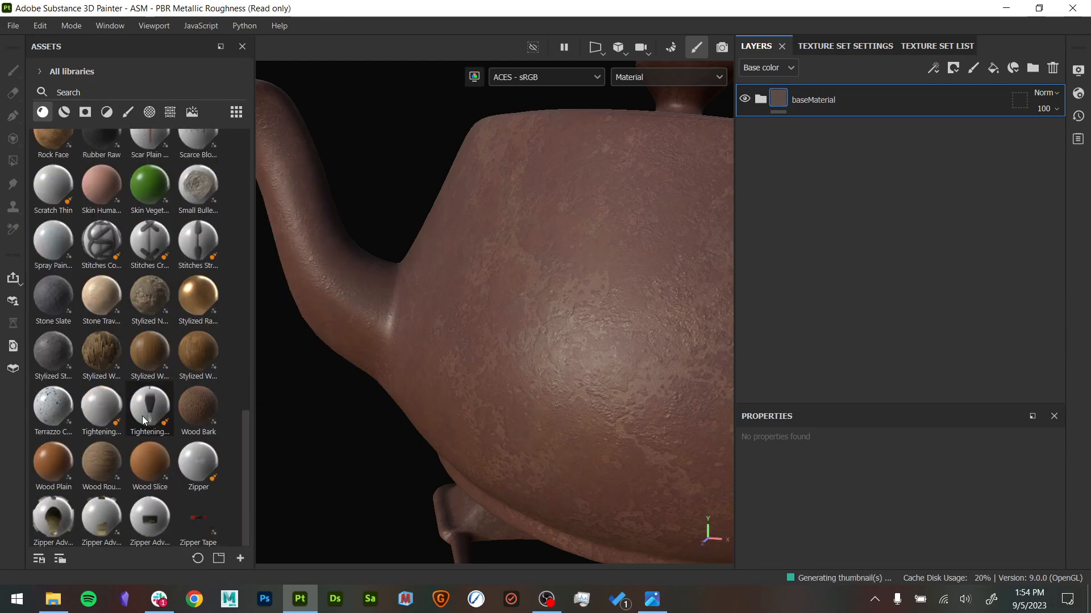
{"action": "scroll", "coordinate": [146, 360], "scroll_direction": "up", "scroll_amount": 3}
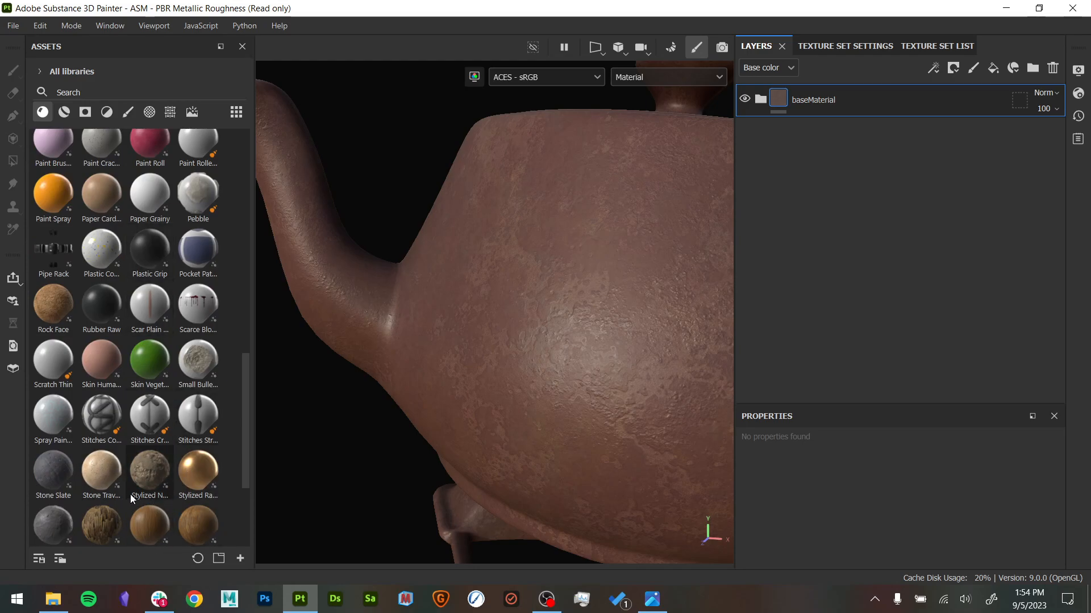
{"action": "scroll", "coordinate": [173, 441], "scroll_direction": "up", "scroll_amount": 5}
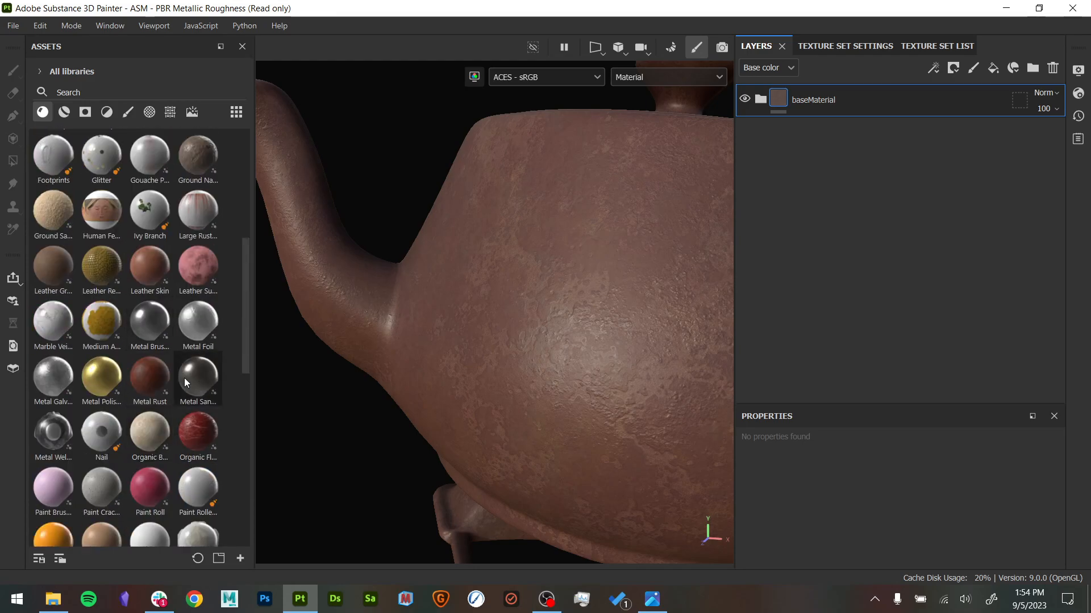
{"action": "scroll", "coordinate": [176, 369], "scroll_direction": "up", "scroll_amount": 3}
{"action": "scroll", "coordinate": [169, 356], "scroll_direction": "down", "scroll_amount": 1}
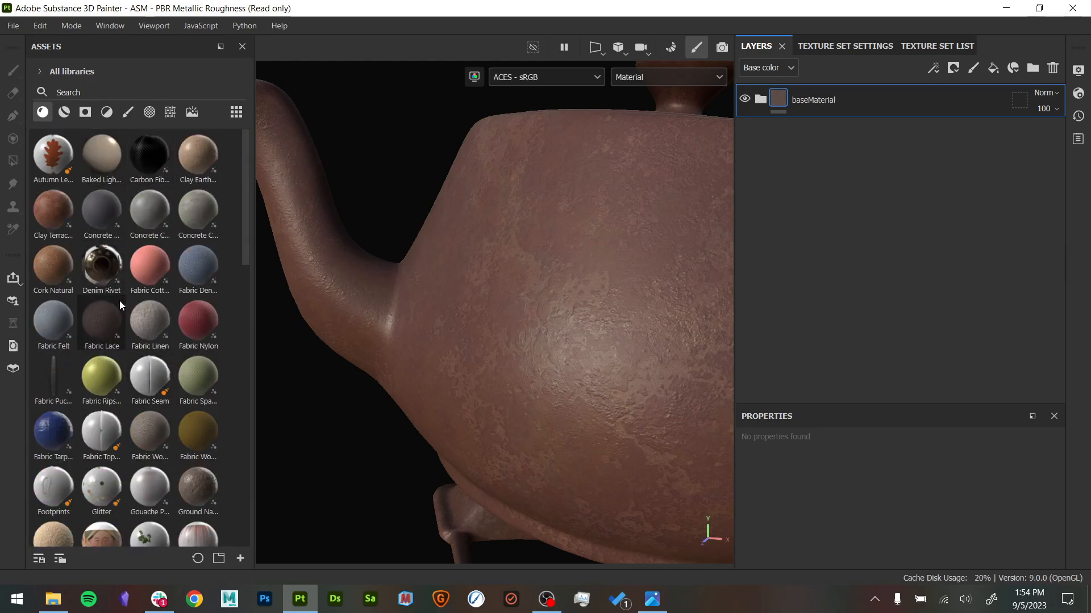
{"action": "scroll", "coordinate": [141, 373], "scroll_direction": "down", "scroll_amount": 3}
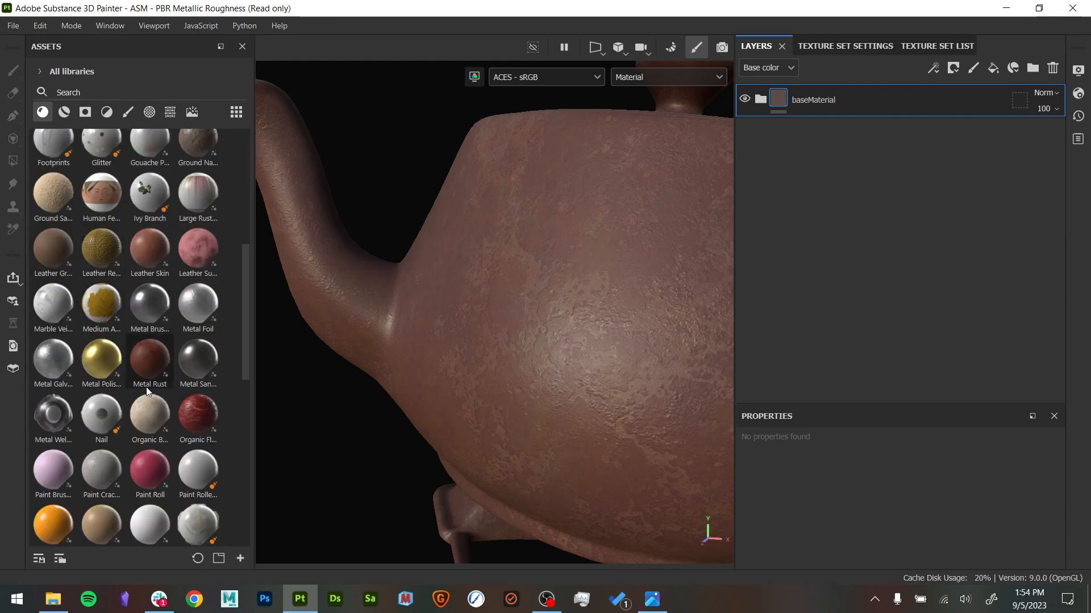
{"action": "scroll", "coordinate": [182, 246], "scroll_direction": "down", "scroll_amount": 3}
{"action": "left_click_drag", "start_coordinate": [163, 173], "coordinate": [948, 114]}
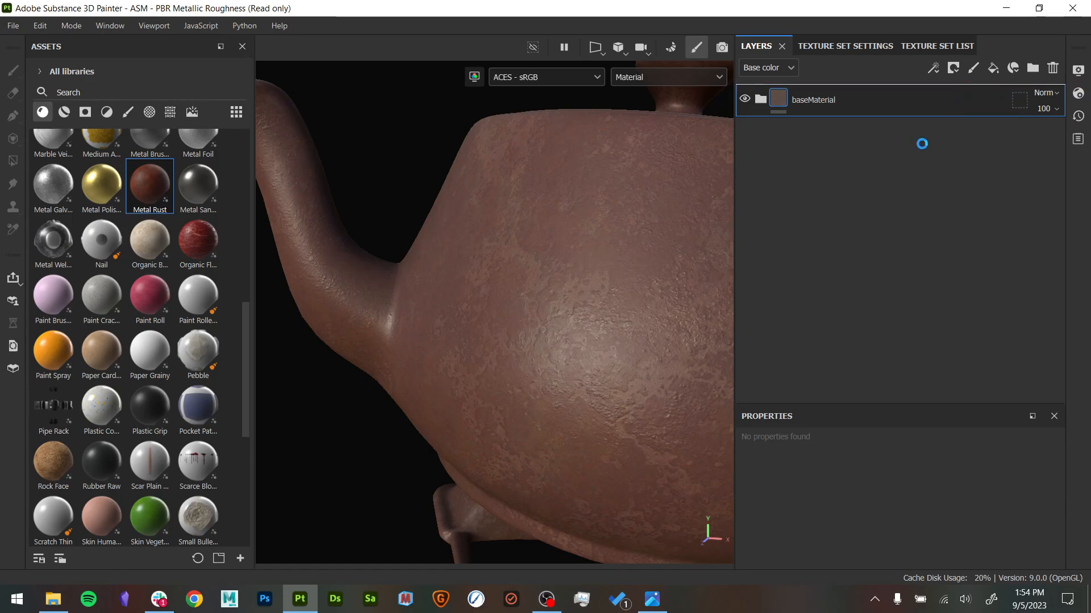
- Set the Metal Rust layer's projection to Tri-planar projection and check the rust across the teapot body and spout
{"action": "left_click_drag", "start_coordinate": [568, 361], "coordinate": [619, 357], "text": "alt"}
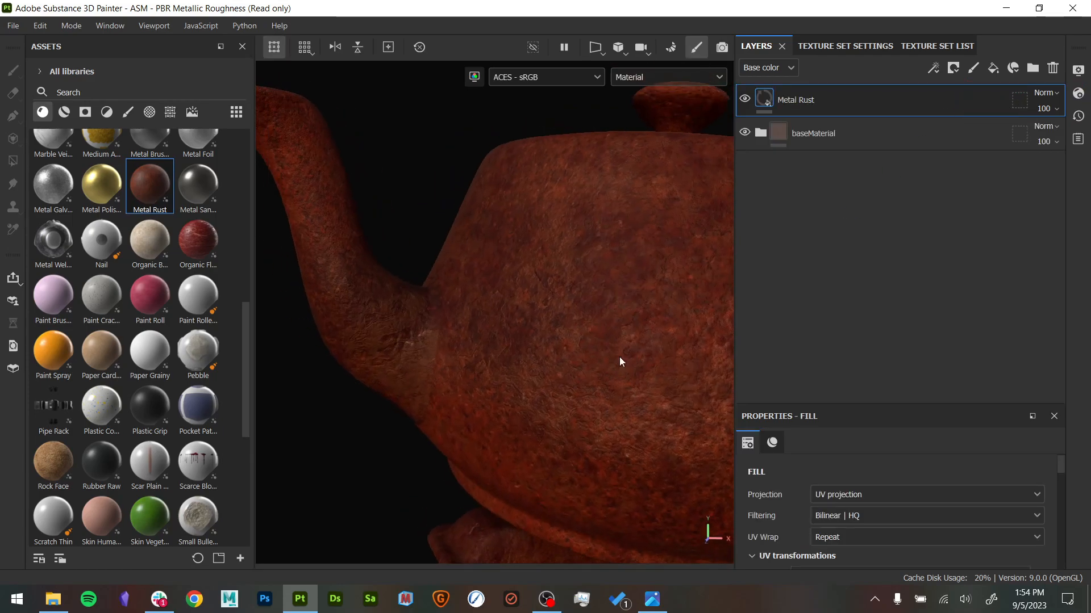
{"action": "middle_click_drag", "start_coordinate": [658, 393], "coordinate": [492, 375], "text": "alt"}
{"action": "right_click_drag", "start_coordinate": [492, 375], "coordinate": [426, 341], "text": "alt"}
{"action": "left_click_drag", "start_coordinate": [426, 341], "coordinate": [533, 350], "text": "alt"}
{"action": "right_click_drag", "start_coordinate": [533, 350], "coordinate": [563, 419], "text": "alt"}
{"action": "middle_click_drag", "start_coordinate": [562, 419], "coordinate": [574, 332], "text": "alt"}
{"action": "left_click_drag", "start_coordinate": [573, 333], "coordinate": [653, 370], "text": "alt"}
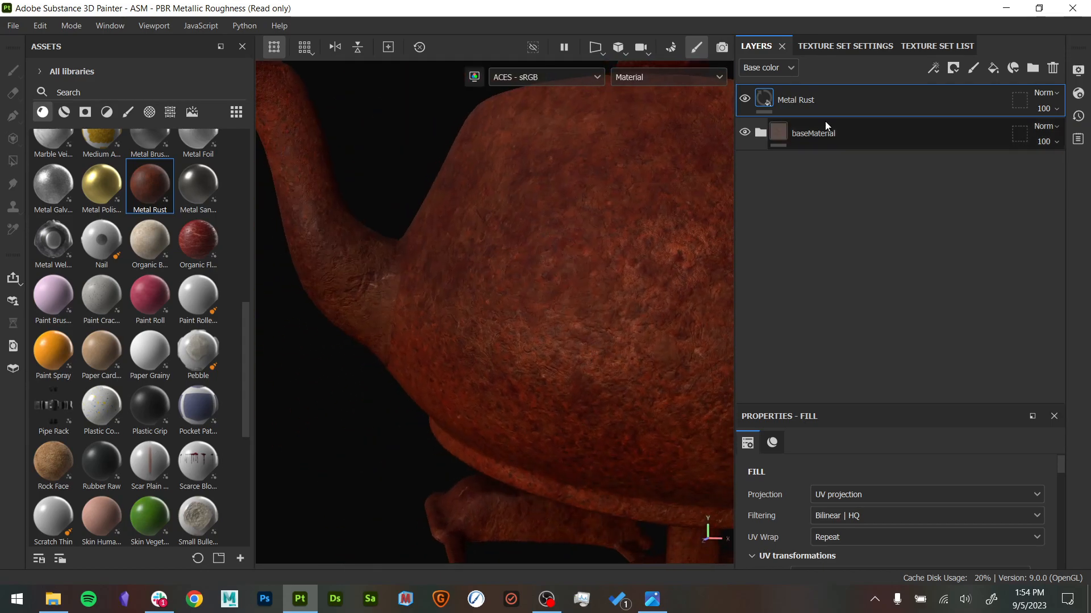
{"action": "left_click", "coordinate": [888, 493]}
{"action": "left_click", "coordinate": [882, 542]}
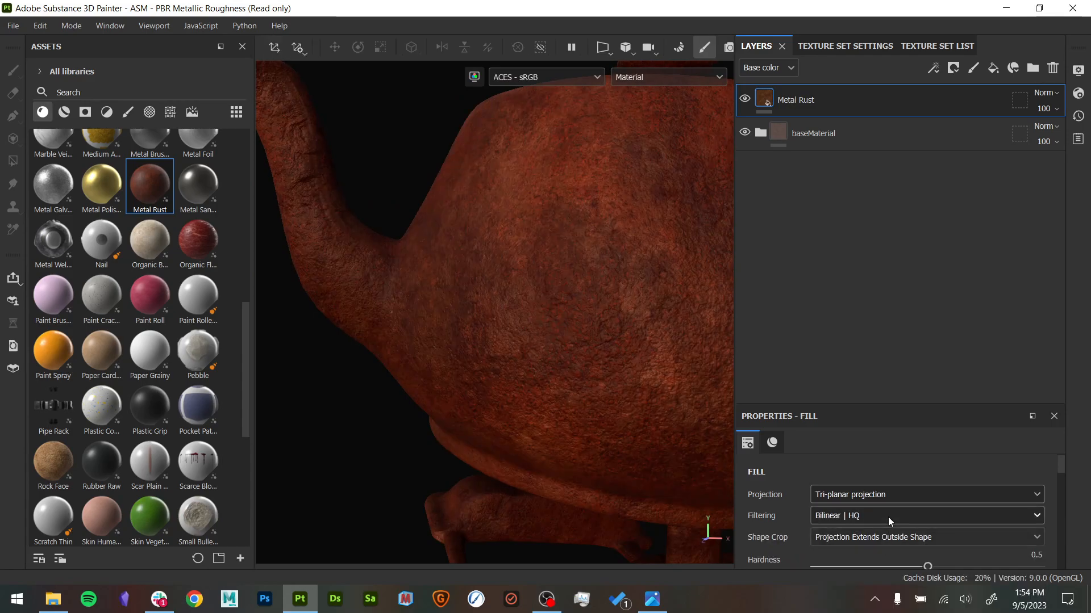
{"action": "left_click_drag", "start_coordinate": [533, 297], "coordinate": [682, 280], "text": "alt"}
- Add a black mask with a fill effect to the Metal Rust layer
{"action": "right_click", "coordinate": [771, 100]}
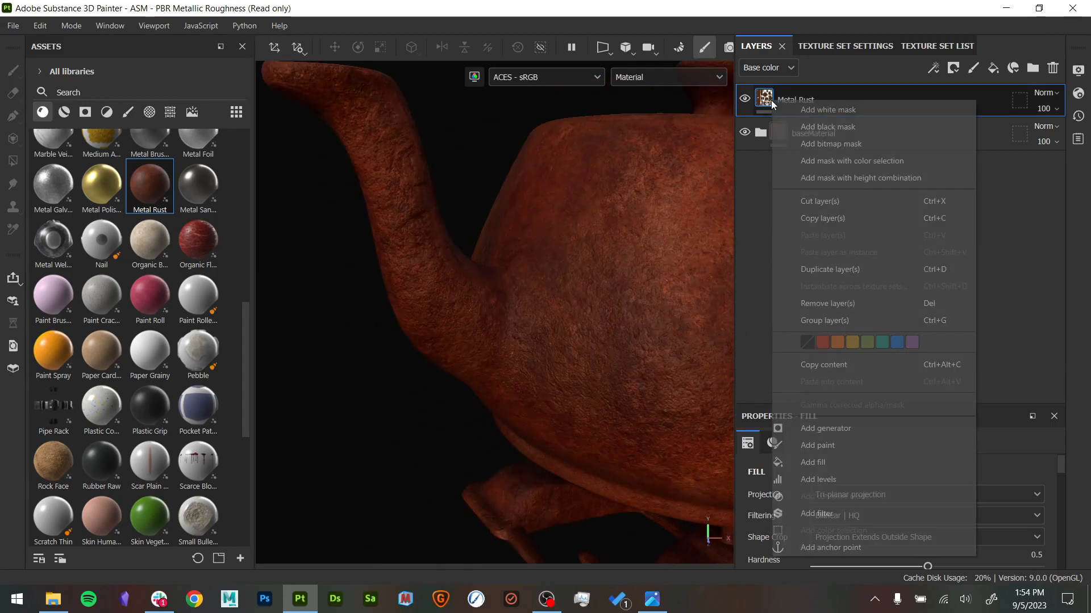
{"action": "left_click", "coordinate": [860, 127]}
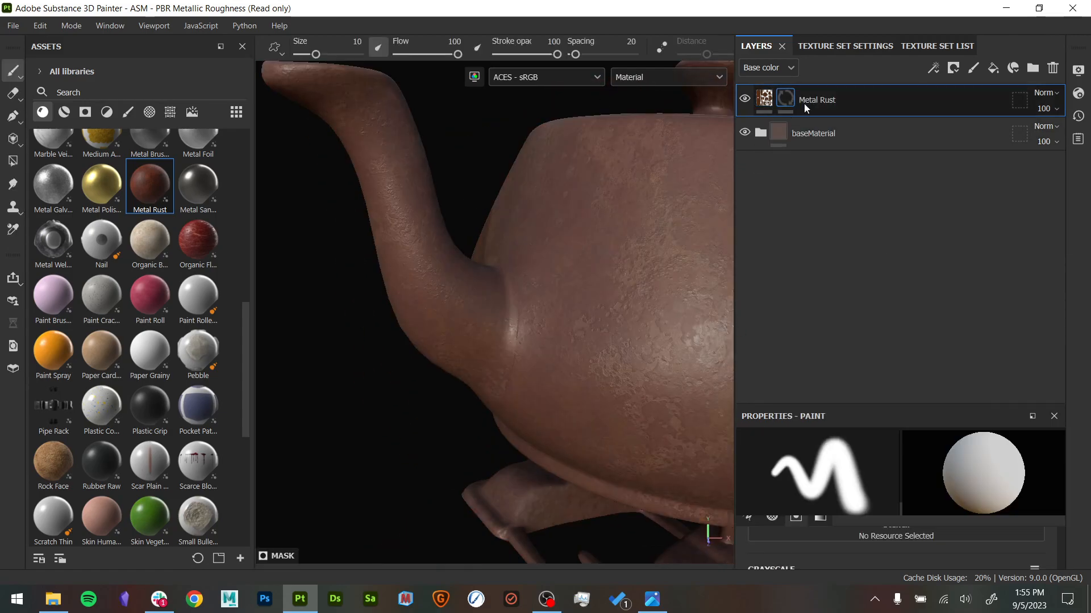
{"action": "right_click", "coordinate": [786, 99]}
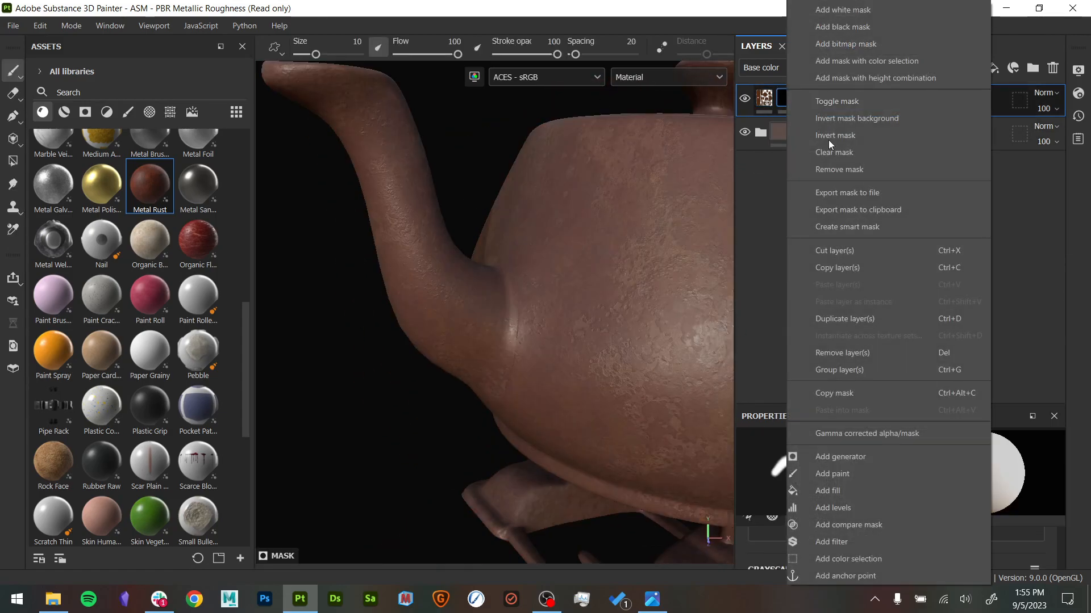
{"action": "left_click", "coordinate": [843, 491]}
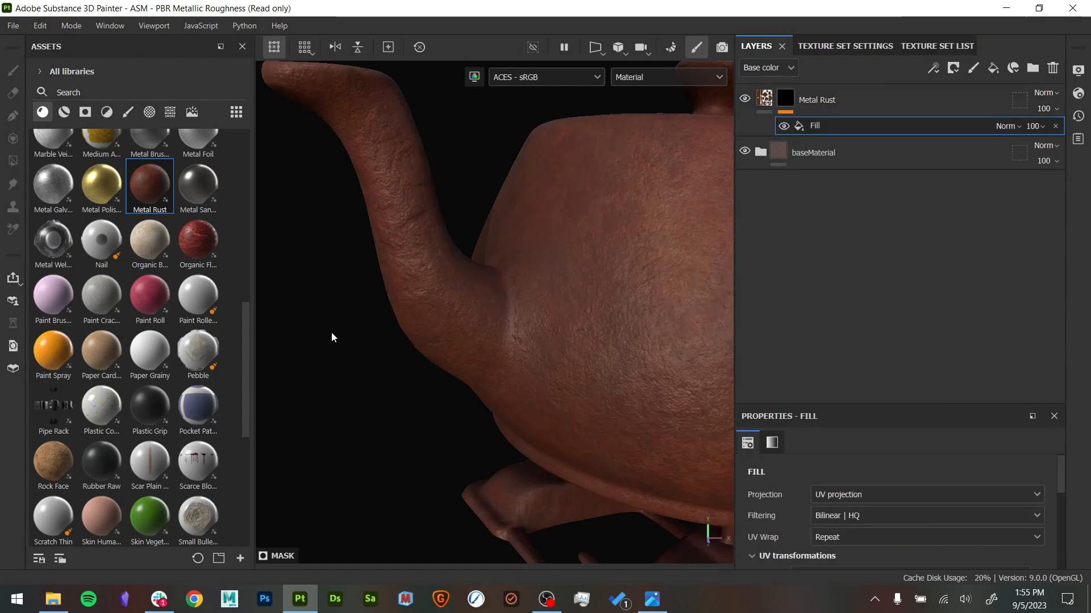
- Browse the smart masks and apply Cavity Rust to the Metal Rust layer's mask
{"action": "left_click", "coordinate": [79, 118]}
{"action": "left_click", "coordinate": [66, 115]}
{"action": "left_click", "coordinate": [83, 112]}
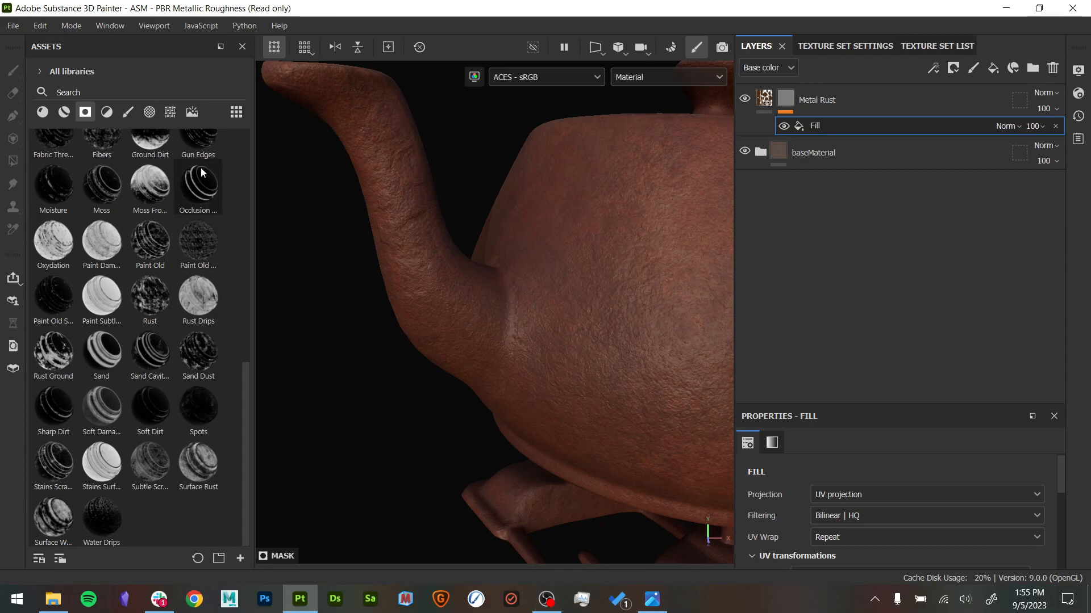
{"action": "mouse_move", "coordinate": [201, 169]}
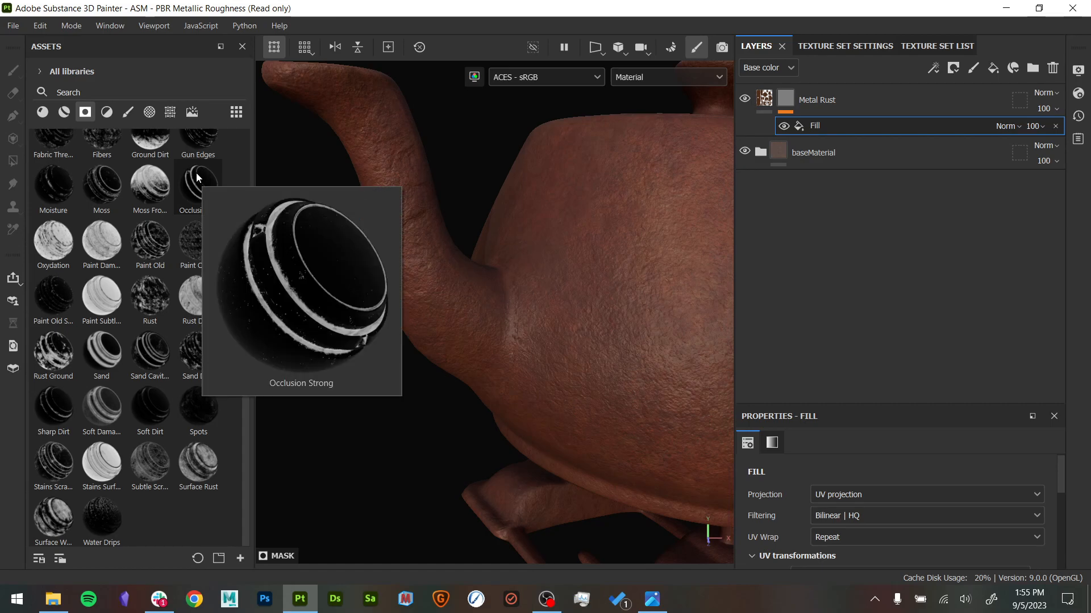
{"action": "scroll", "coordinate": [196, 173], "scroll_direction": "up", "scroll_amount": 10}
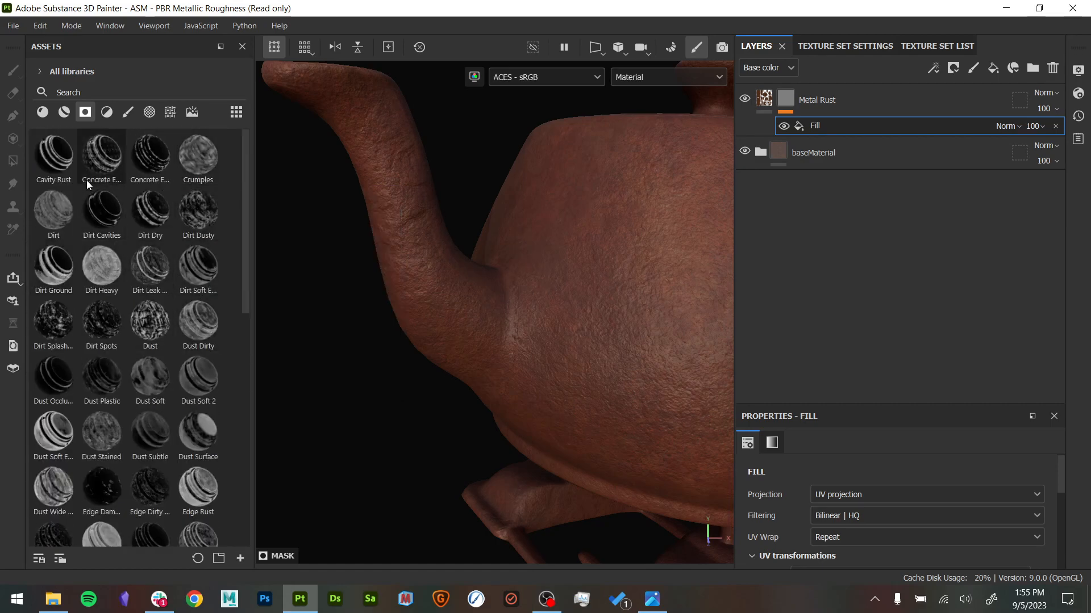
{"action": "mouse_move", "coordinate": [63, 177]}
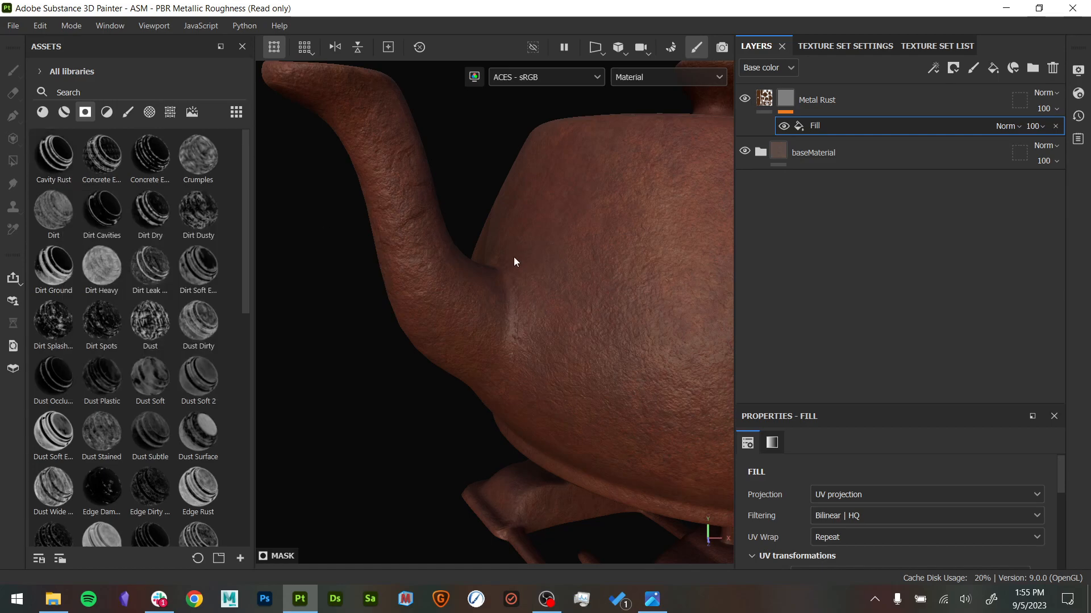
{"action": "left_click_drag", "start_coordinate": [54, 154], "coordinate": [813, 121]}
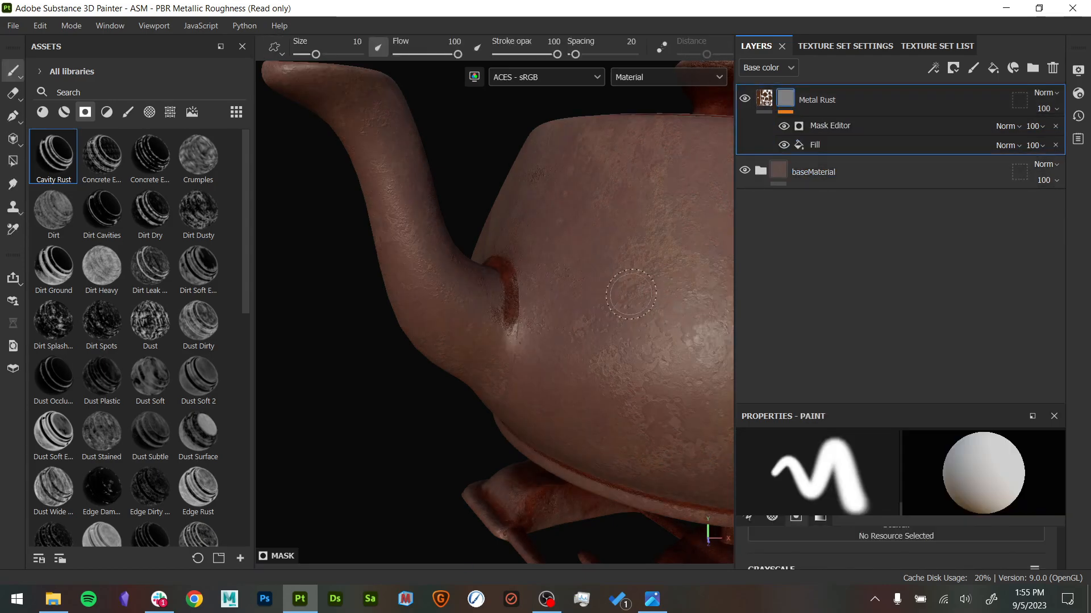
- Inspect the masked rust around the spout, base rim and feet, and display the Metal Rust mask on its own
{"action": "left_click_drag", "start_coordinate": [622, 306], "coordinate": [660, 301], "text": "alt"}
{"action": "middle_click_drag", "start_coordinate": [660, 301], "coordinate": [490, 318], "text": "alt"}
{"action": "scroll", "coordinate": [554, 299], "scroll_direction": "down", "scroll_amount": 3}
{"action": "left_click_drag", "start_coordinate": [490, 318], "coordinate": [453, 241], "text": "alt"}
{"action": "middle_click_drag", "start_coordinate": [453, 241], "coordinate": [474, 255], "text": "alt"}
{"action": "left_click_drag", "start_coordinate": [474, 256], "coordinate": [505, 273], "text": "alt"}
{"action": "left_click", "coordinate": [787, 99], "text": "alt"}
- Display the Ambient occlusion mesh map on the whole teapot, then return to the material view
{"action": "left_click", "coordinate": [663, 76]}
{"action": "scroll", "coordinate": [684, 200], "scroll_direction": "down", "scroll_amount": 2}
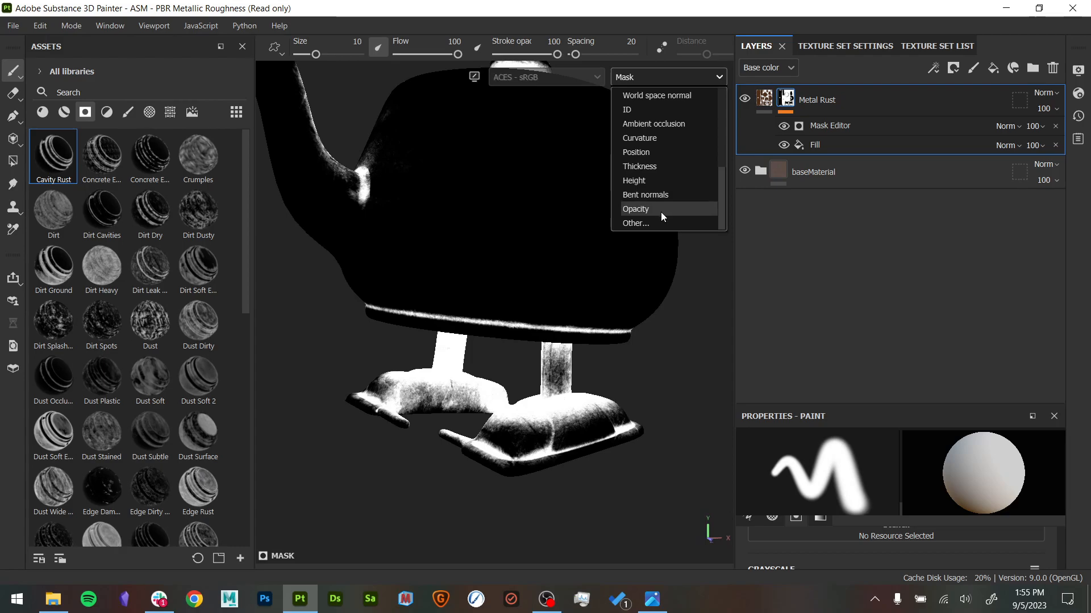
{"action": "scroll", "coordinate": [666, 182], "scroll_direction": "up", "scroll_amount": 1}
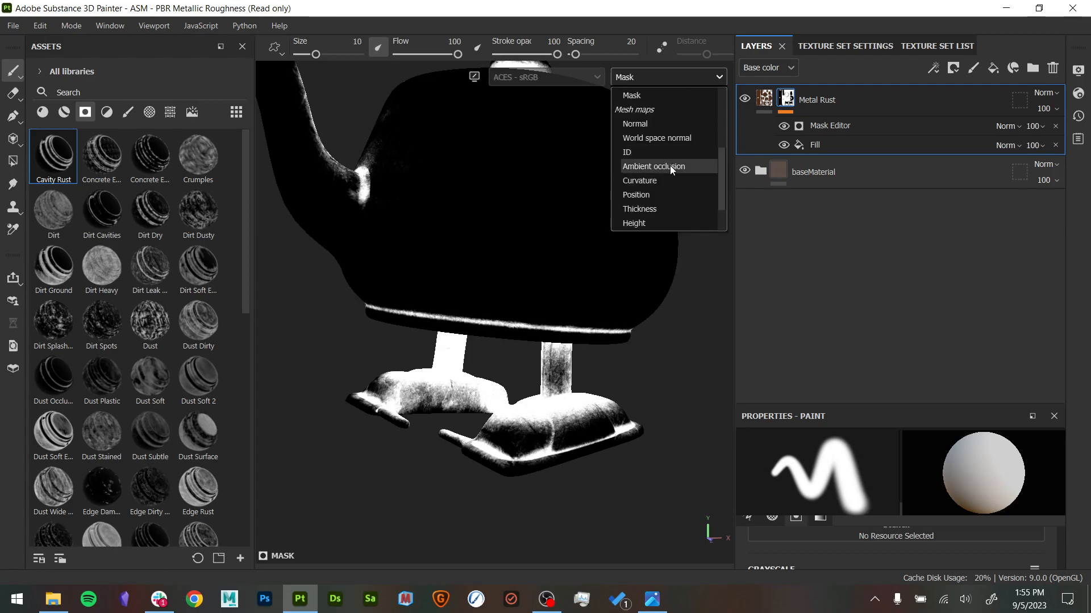
{"action": "left_click", "coordinate": [670, 165]}
{"action": "scroll", "coordinate": [424, 312], "scroll_direction": "down", "scroll_amount": 3}
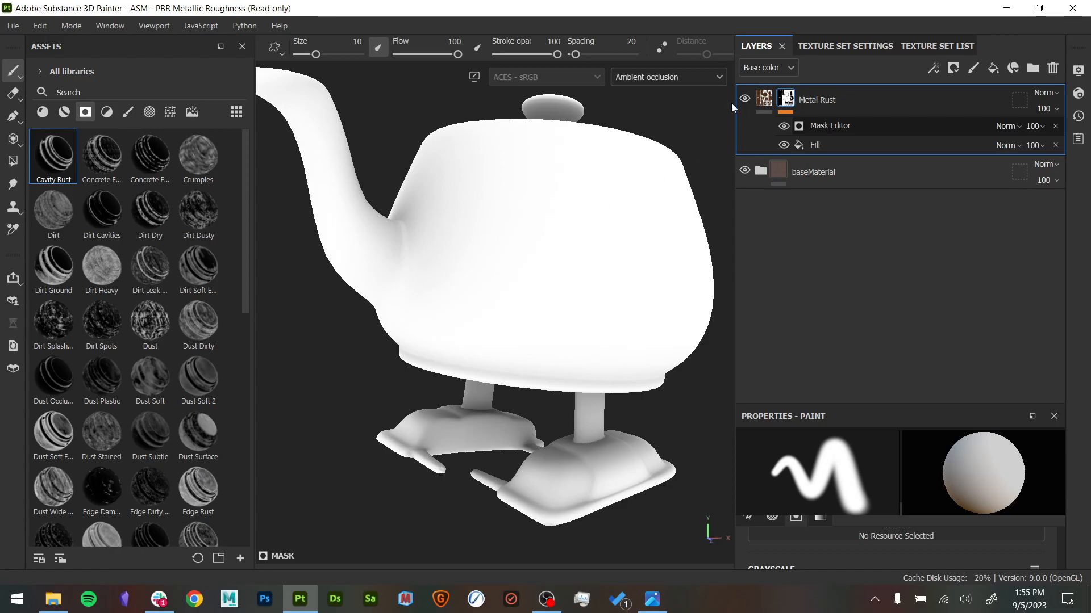
{"action": "key", "text": "m"}
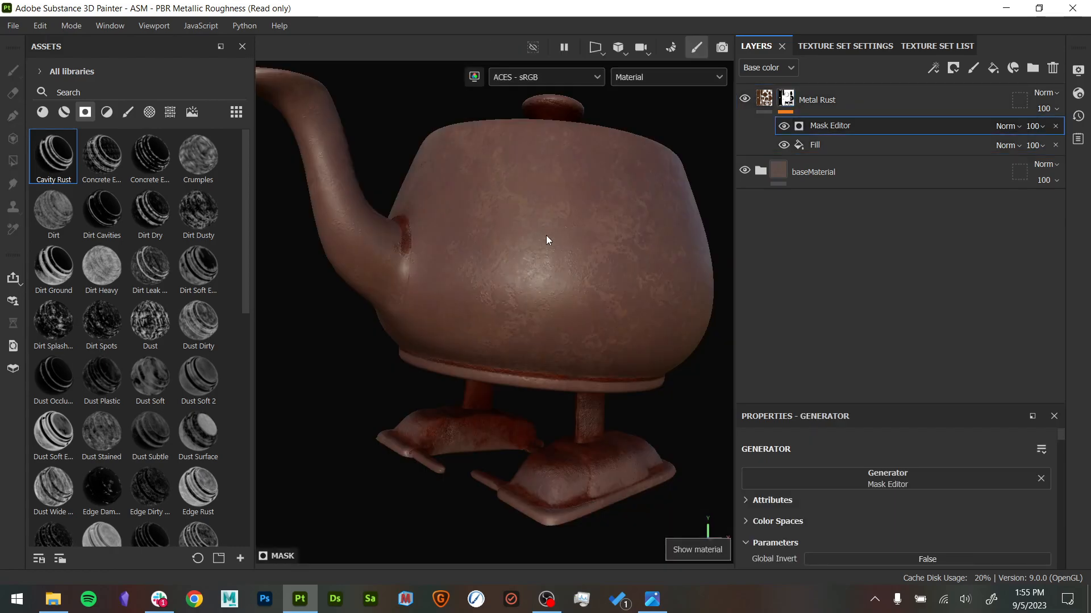
- Examine the rust where the spout meets the body and the Ambient Occlusion settings of the Mask Editor
{"action": "left_click_drag", "start_coordinate": [557, 238], "coordinate": [540, 263], "text": "alt"}
{"action": "right_click_drag", "start_coordinate": [541, 263], "coordinate": [697, 299], "text": "alt"}
{"action": "left_click_drag", "start_coordinate": [697, 298], "coordinate": [573, 227], "text": "alt"}
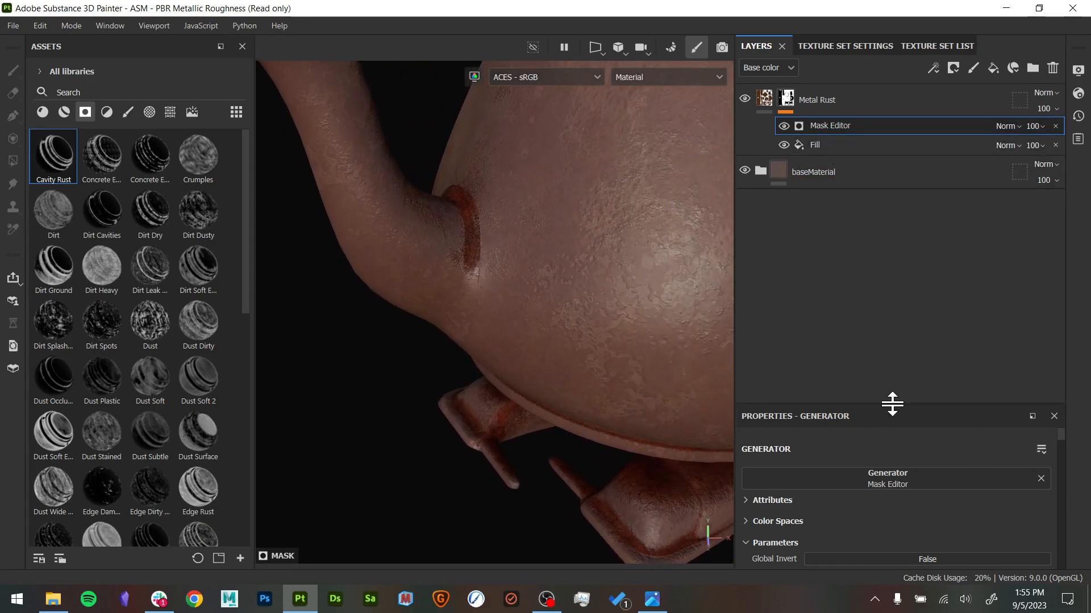
{"action": "left_click_drag", "start_coordinate": [892, 403], "coordinate": [892, 161]}
{"action": "scroll", "coordinate": [849, 377], "scroll_direction": "down", "scroll_amount": 2}
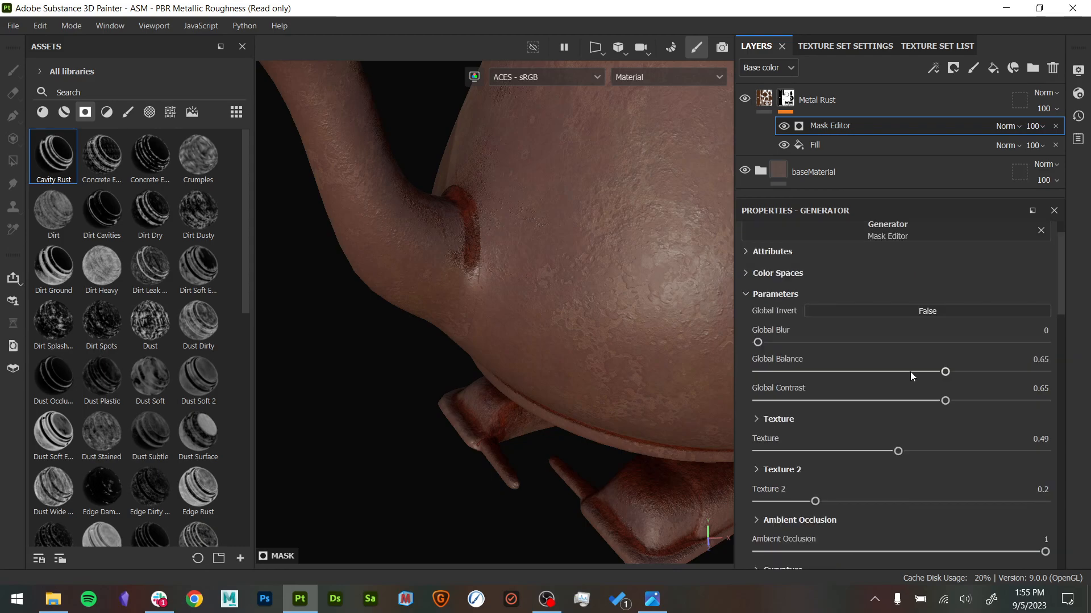
{"action": "scroll", "coordinate": [915, 383], "scroll_direction": "down", "scroll_amount": 4}
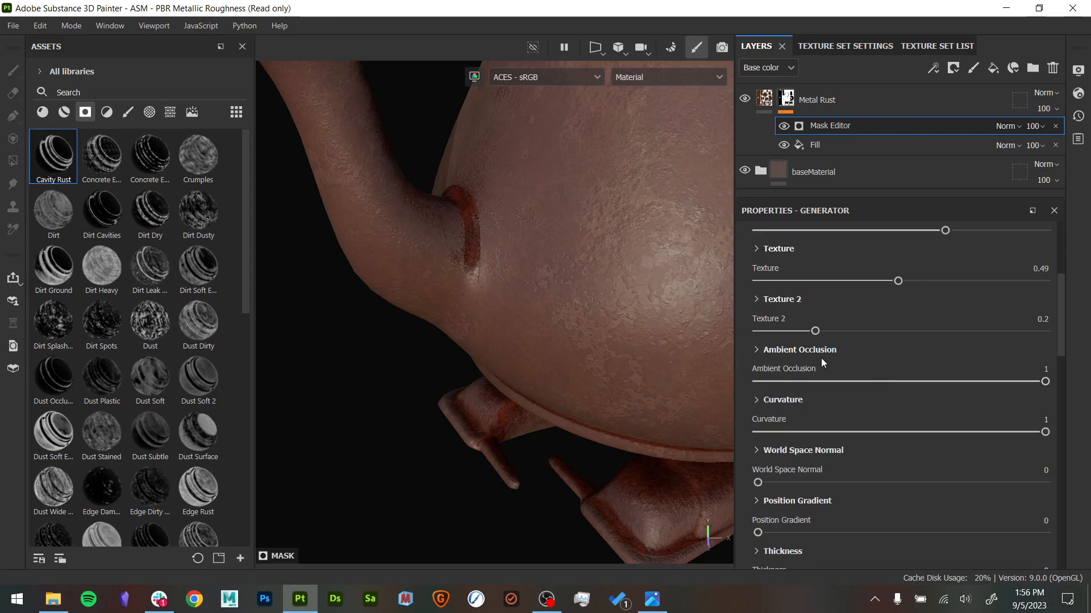
{"action": "scroll", "coordinate": [822, 362], "scroll_direction": "down", "scroll_amount": 1}
{"action": "left_click", "coordinate": [756, 308]}
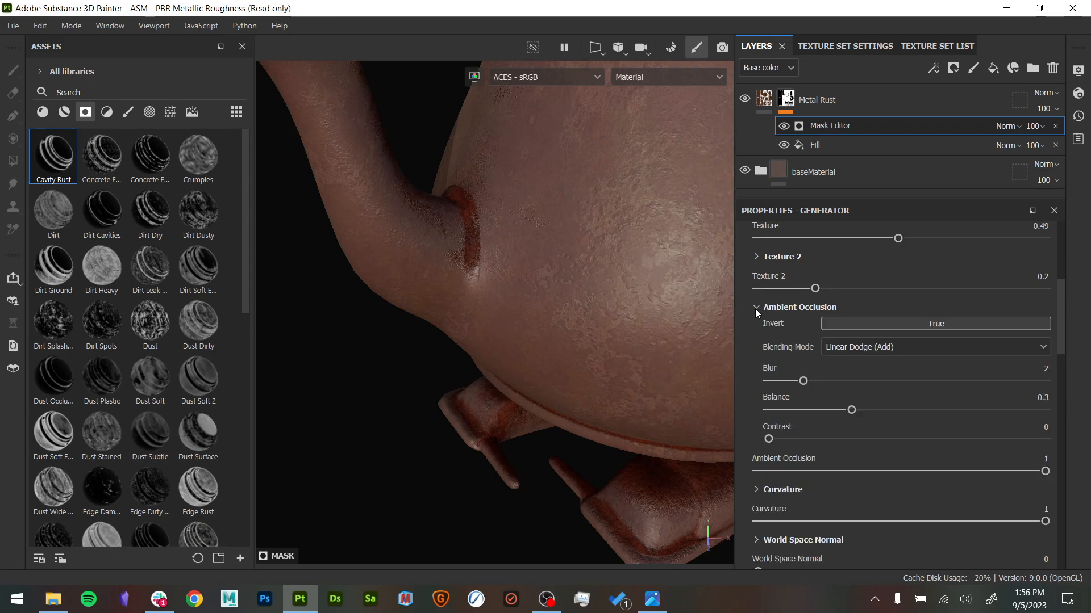
{"action": "left_click", "coordinate": [756, 308]}
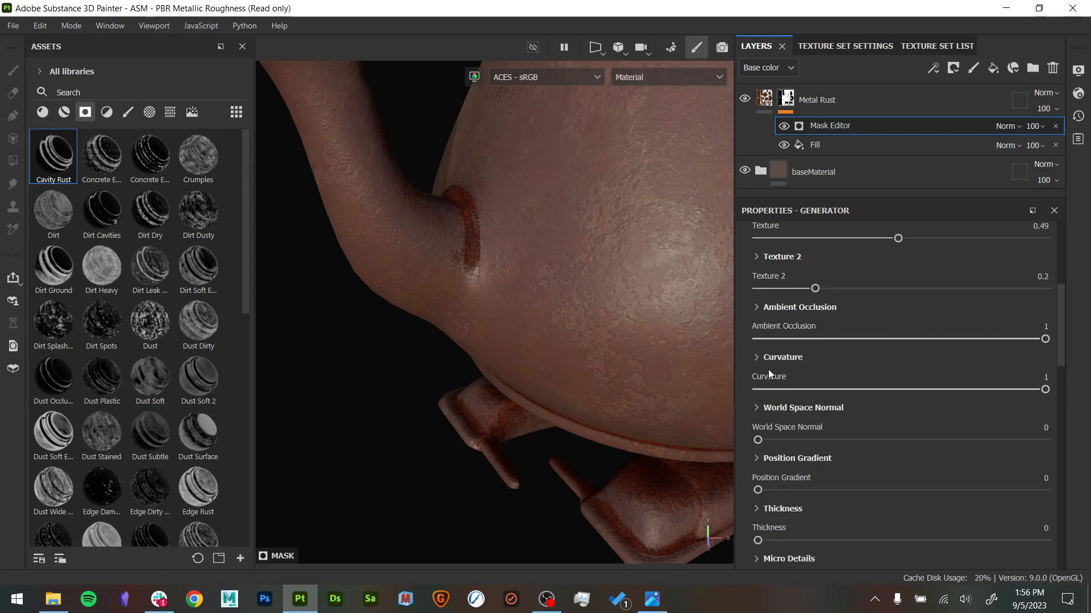
- Set the Mask Editor's curvature values to Sharp 0.14, Fine 0.1, Soft 0.87, Medium 0.72 and Large 0.69
{"action": "left_click", "coordinate": [755, 357]}
{"action": "scroll", "coordinate": [860, 378], "scroll_direction": "down", "scroll_amount": 4}
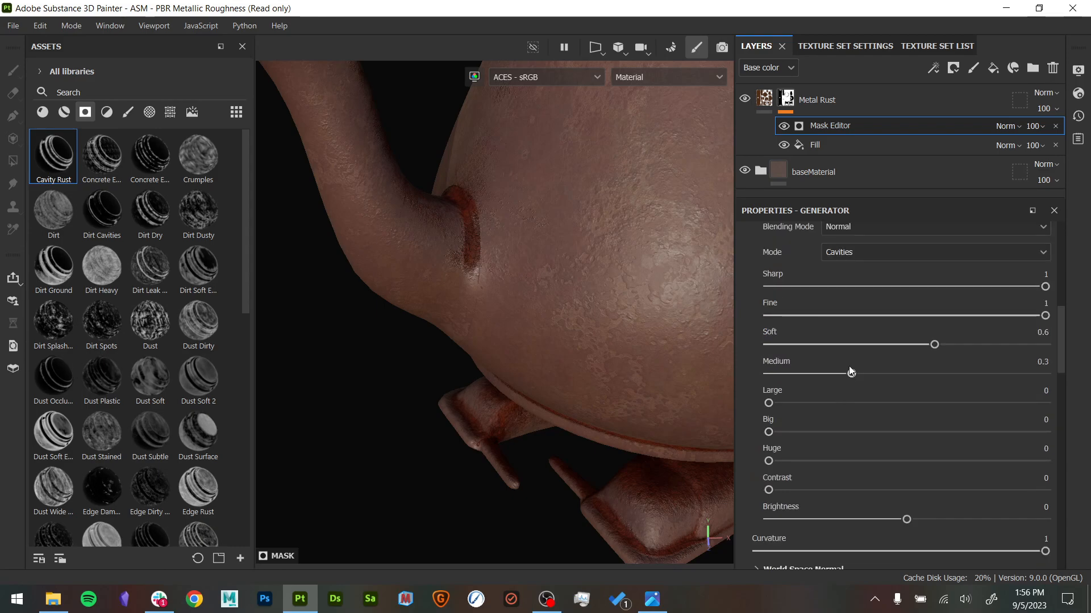
{"action": "left_click_drag", "start_coordinate": [769, 403], "coordinate": [959, 402]}
{"action": "left_click_drag", "start_coordinate": [858, 373], "coordinate": [1009, 346]}
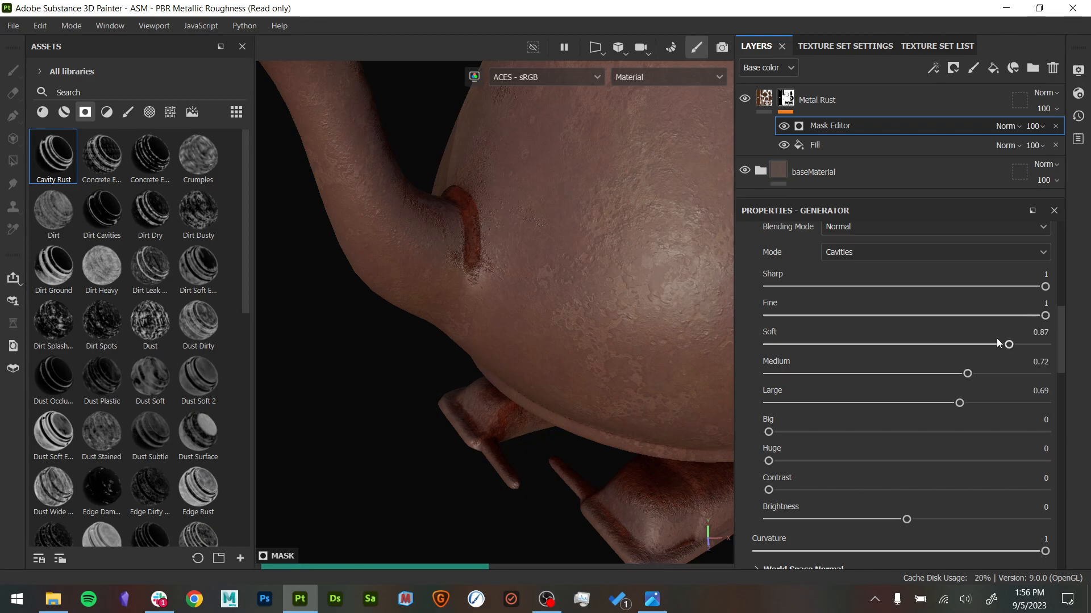
{"action": "left_click_drag", "start_coordinate": [1044, 287], "coordinate": [893, 287]}
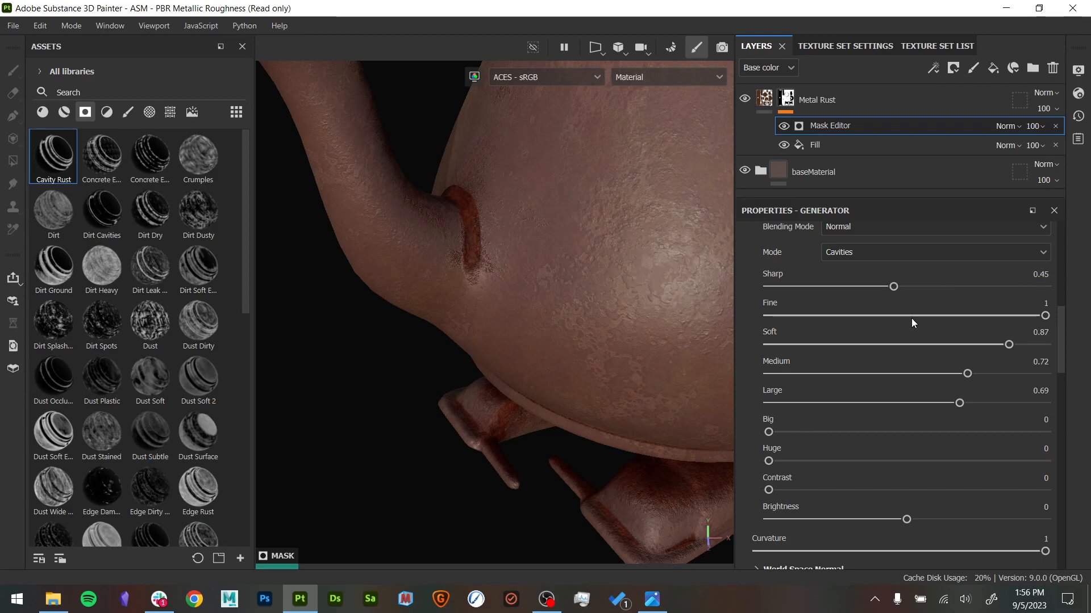
{"action": "left_click", "coordinate": [898, 316]}
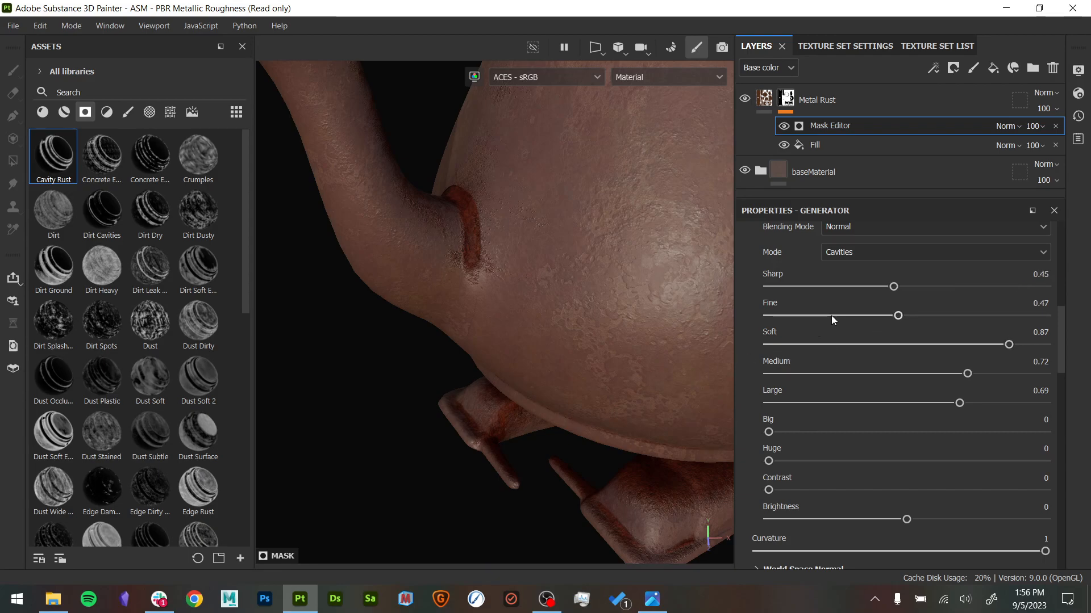
{"action": "left_click", "coordinate": [798, 316]}
{"action": "left_click", "coordinate": [807, 287]}
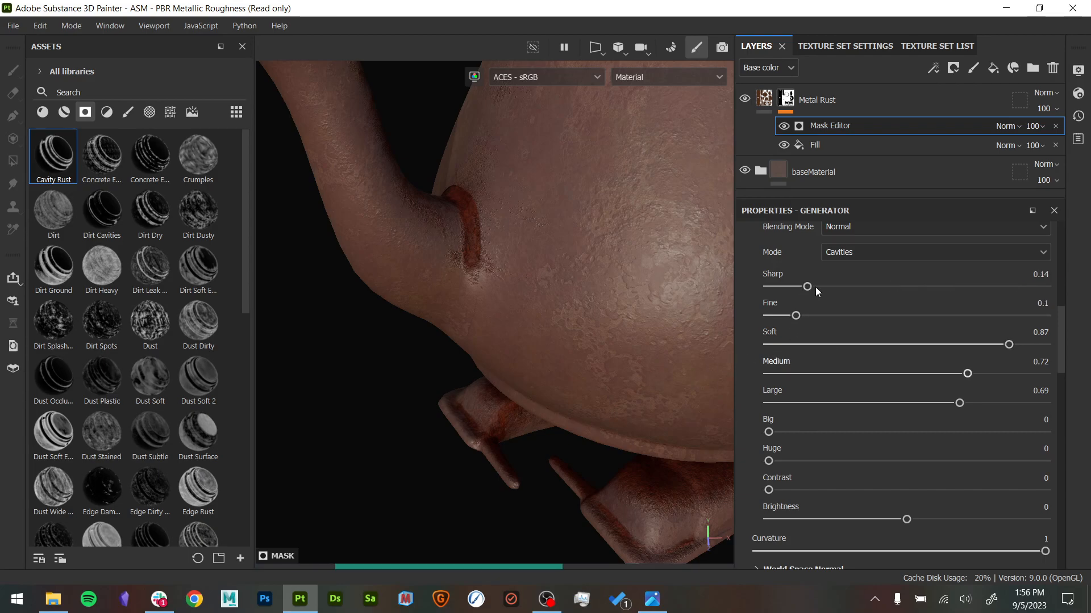
- Set the Mask Editor's ambient occlusion Balance to 0.17 and check the rust on the whole teapot
{"action": "scroll", "coordinate": [884, 257], "scroll_direction": "up", "scroll_amount": 5}
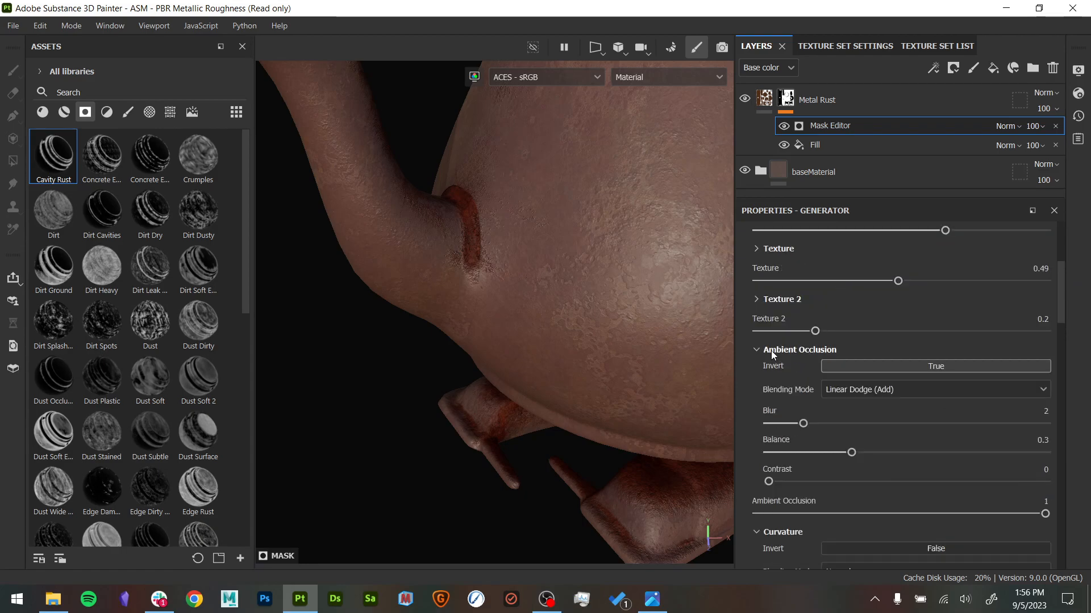
{"action": "left_click_drag", "start_coordinate": [849, 368], "coordinate": [815, 361]}
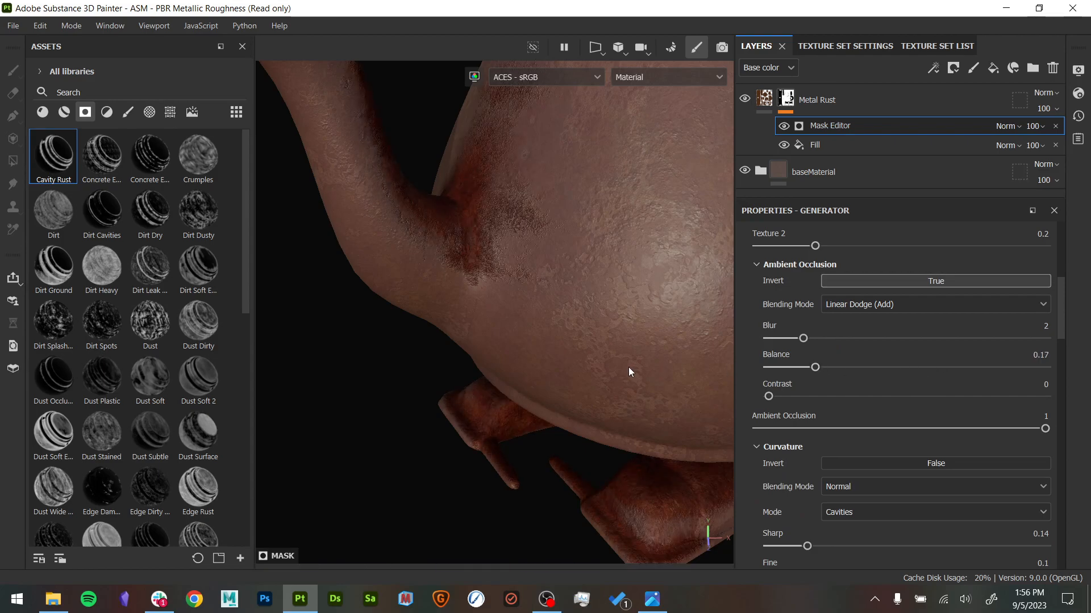
{"action": "scroll", "coordinate": [568, 368], "scroll_direction": "down", "scroll_amount": 3}
{"action": "left_click_drag", "start_coordinate": [554, 366], "coordinate": [555, 414], "text": "alt"}
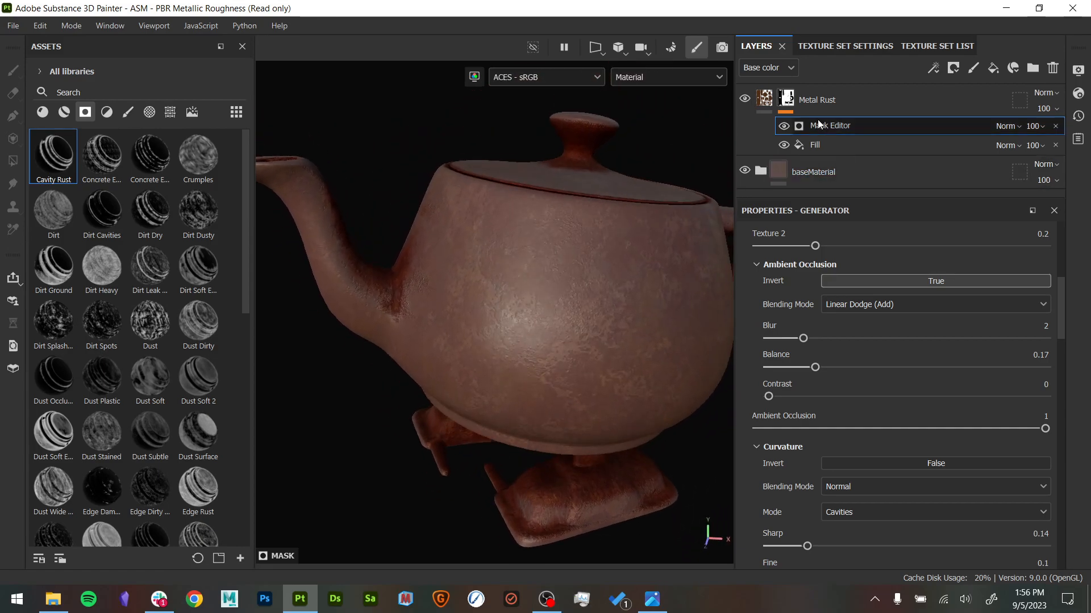
- Add a fill effect above the Mask Editor in the Metal Rust mask and display the mask on its own
{"action": "right_click", "coordinate": [823, 128]}
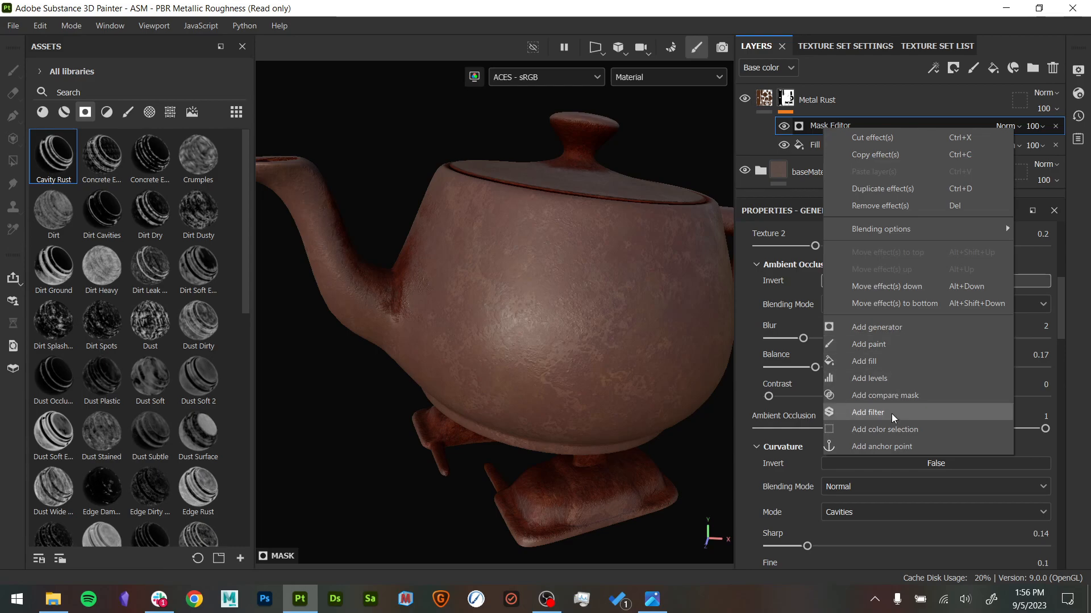
{"action": "left_click", "coordinate": [889, 362]}
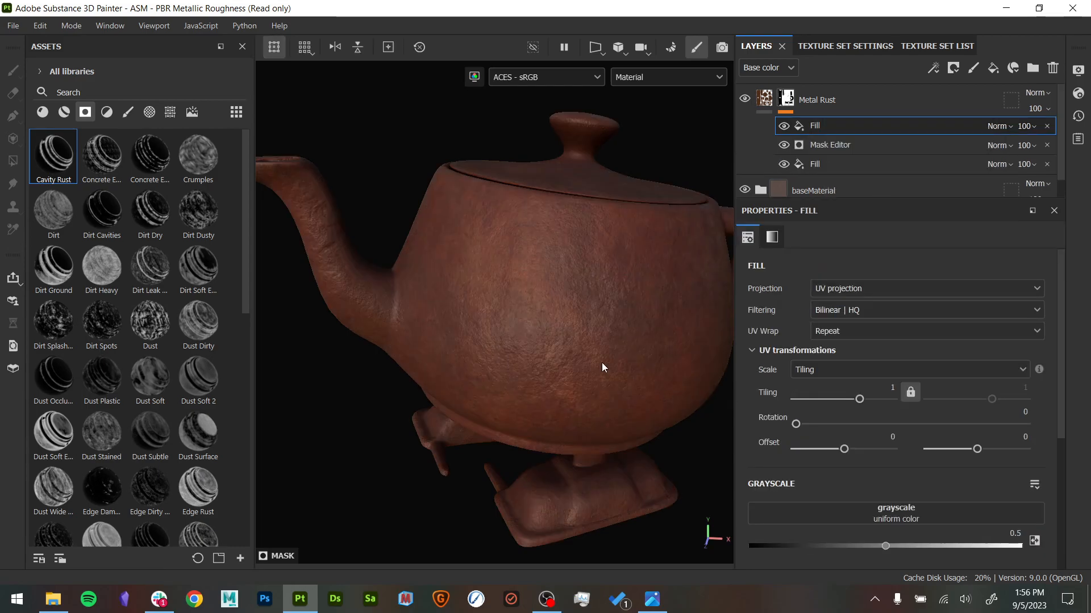
{"action": "left_click", "coordinate": [788, 100], "text": "alt"}
{"action": "left_click", "coordinate": [783, 130]}
{"action": "left_click", "coordinate": [784, 131]}
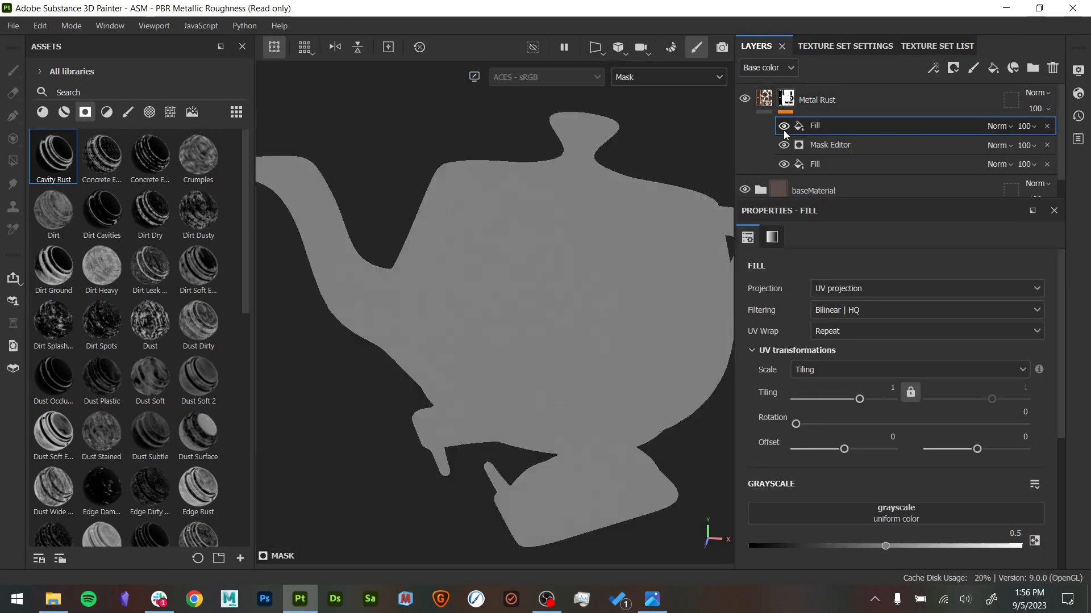
- Browse the textures and apply Grunge Croncrete Moss Small as the new fill effect's grayscale
{"action": "left_click", "coordinate": [170, 112]}
{"action": "scroll", "coordinate": [193, 296], "scroll_direction": "down", "scroll_amount": 5}
{"action": "scroll", "coordinate": [182, 290], "scroll_direction": "up", "scroll_amount": 3}
{"action": "scroll", "coordinate": [199, 281], "scroll_direction": "down", "scroll_amount": 5}
{"action": "scroll", "coordinate": [194, 281], "scroll_direction": "down", "scroll_amount": 10}
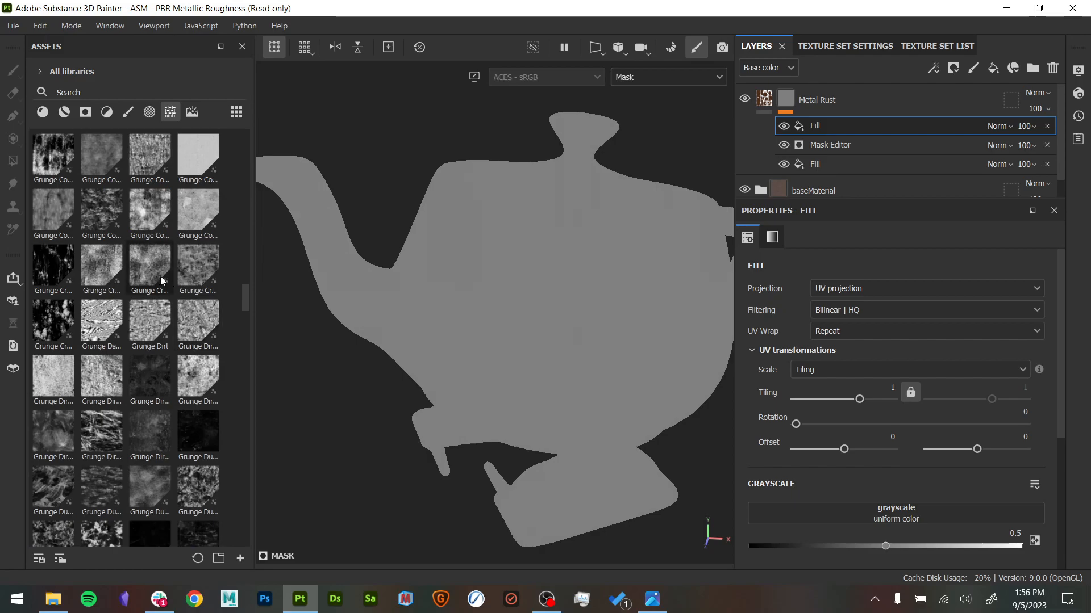
{"action": "left_click_drag", "start_coordinate": [162, 281], "coordinate": [946, 508]}
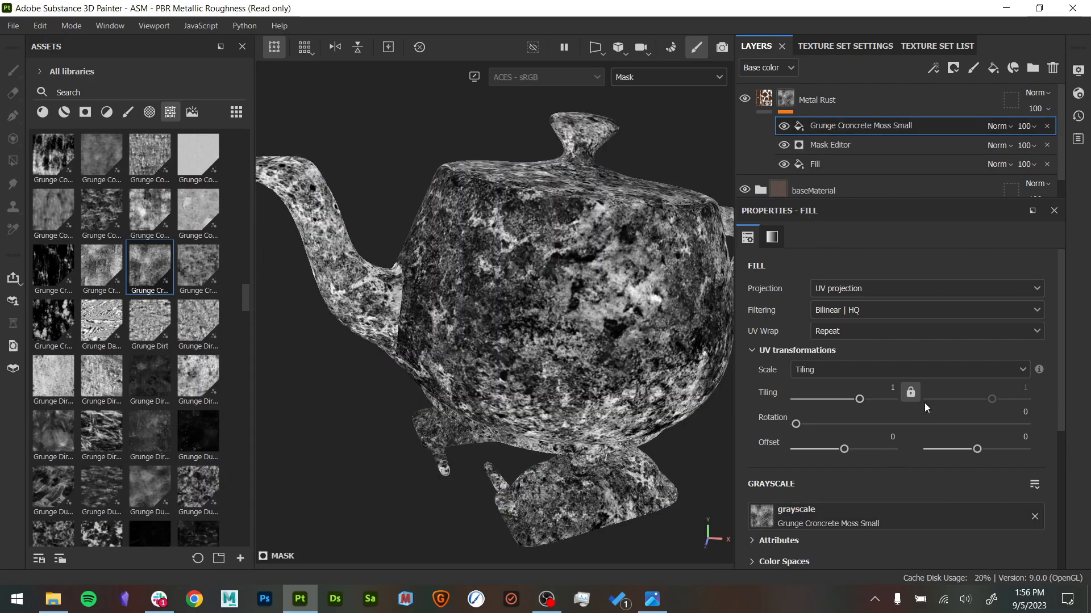
- Give the grunge fill Tri-planar projection, the Multiply blending mode and a tiling of 0.56
{"action": "left_click", "coordinate": [874, 290]}
{"action": "left_click", "coordinate": [864, 336]}
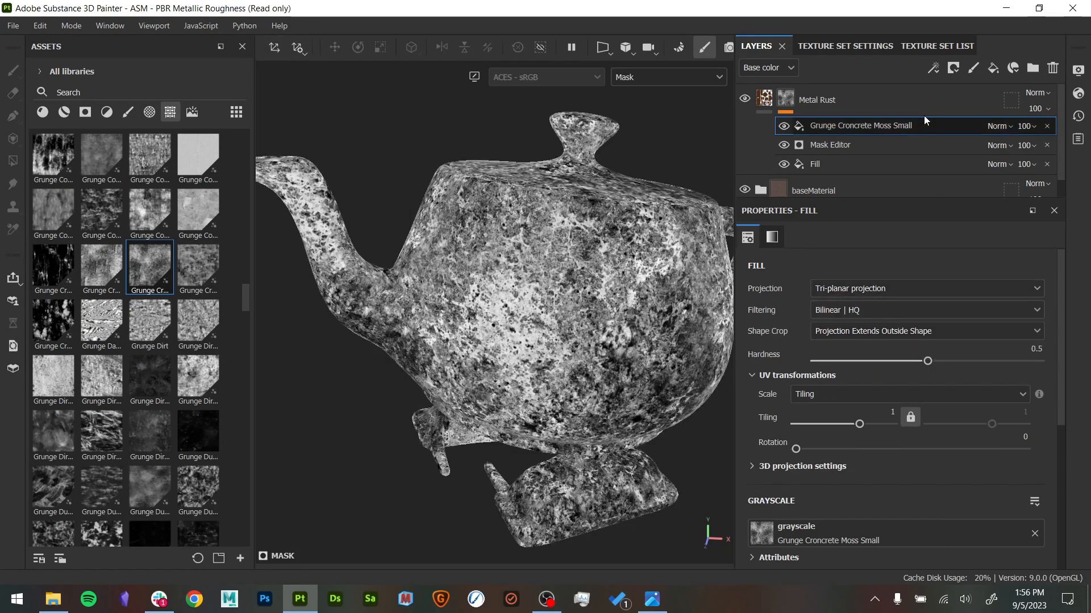
{"action": "left_click", "coordinate": [1003, 130]}
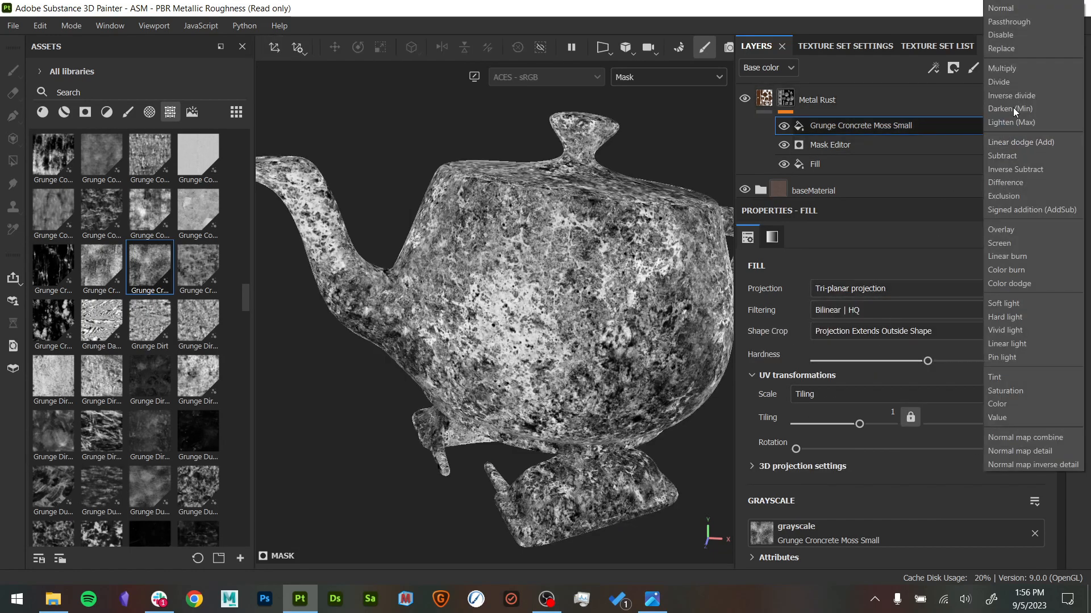
{"action": "left_click", "coordinate": [1019, 68]}
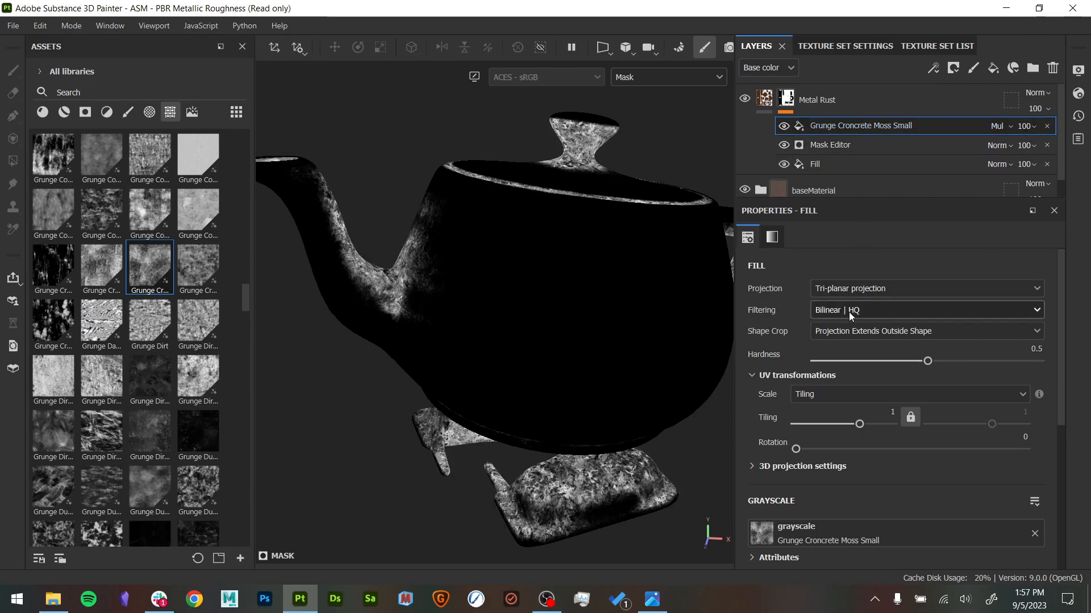
{"action": "left_click_drag", "start_coordinate": [860, 425], "coordinate": [855, 421]}
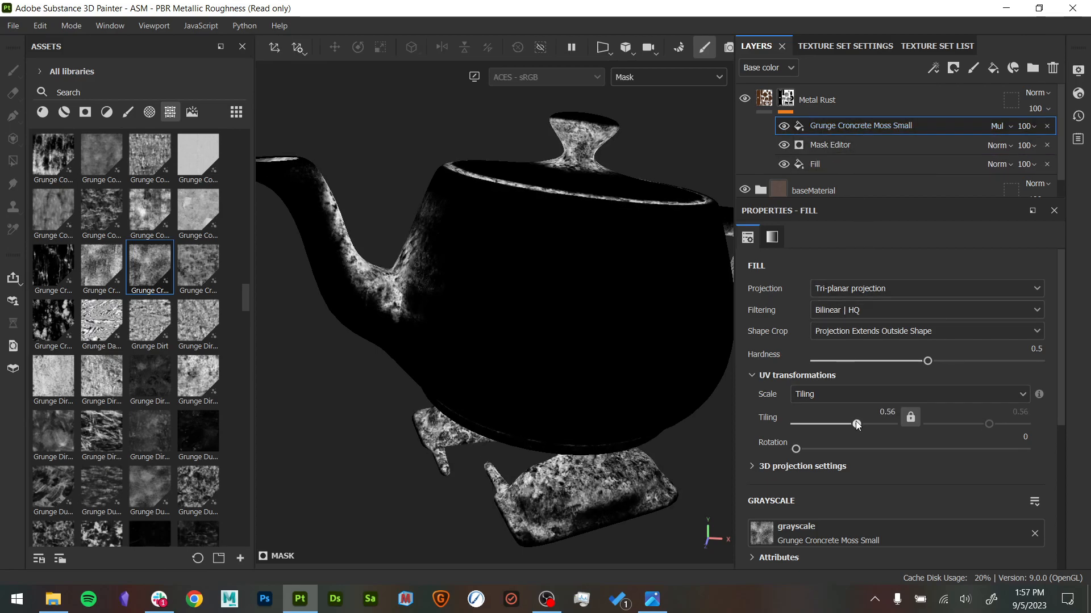
- Lower the grunge fill's Balance to 0.15 and raise its Contrast
{"action": "scroll", "coordinate": [889, 462], "scroll_direction": "down", "scroll_amount": 3}
{"action": "left_click_drag", "start_coordinate": [902, 540], "coordinate": [802, 540]}
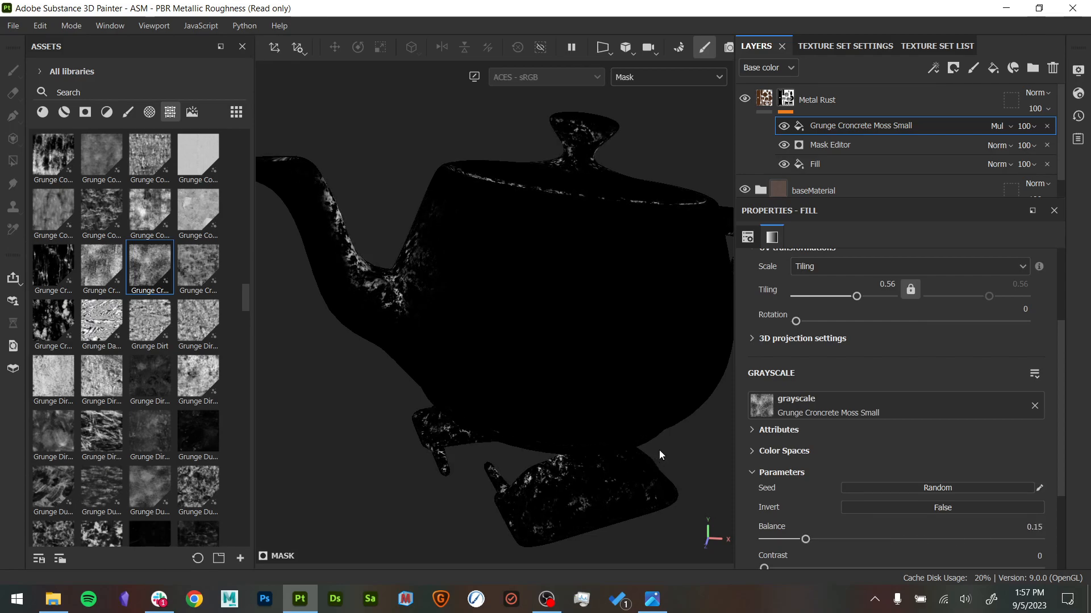
{"action": "scroll", "coordinate": [815, 504], "scroll_direction": "down", "scroll_amount": 3}
{"action": "left_click_drag", "start_coordinate": [767, 438], "coordinate": [986, 438]}
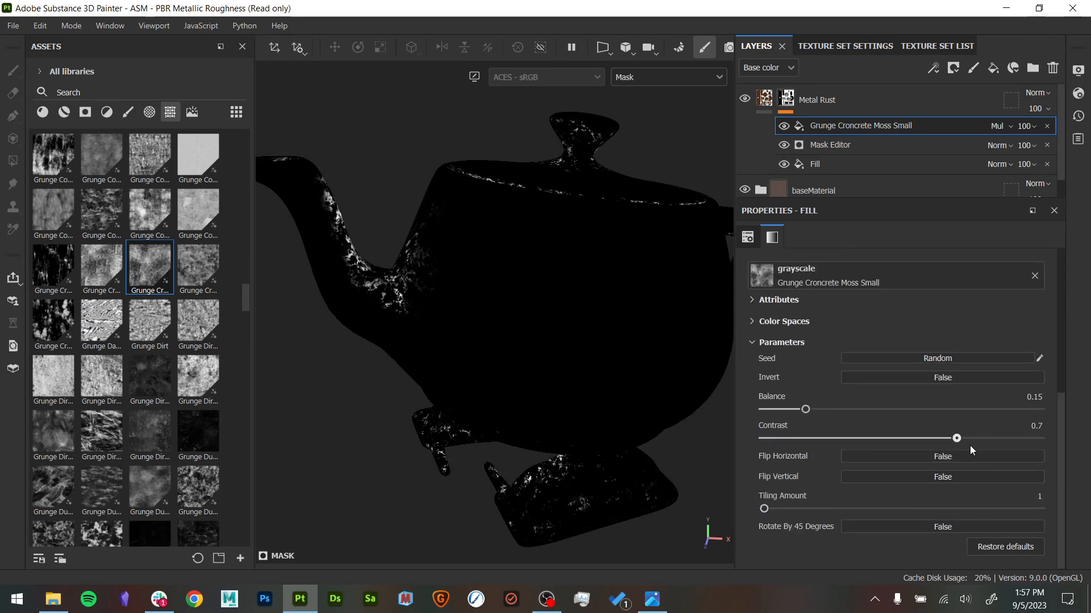
- Return to the material view and set the grunge fill's Contrast to 0.38 while viewing the spout joint
{"action": "key", "text": "m"}
{"action": "left_click_drag", "start_coordinate": [549, 385], "coordinate": [528, 390], "text": "alt"}
{"action": "middle_click_drag", "start_coordinate": [528, 390], "coordinate": [676, 397], "text": "alt"}
{"action": "right_click_drag", "start_coordinate": [676, 398], "coordinate": [801, 448], "text": "alt"}
{"action": "middle_click_drag", "start_coordinate": [628, 443], "coordinate": [591, 445], "text": "alt"}
{"action": "mouse_move", "coordinate": [874, 435]}
{"action": "left_mouse_down"}
{"action": "mouse_move", "coordinate": [738, 436]}
{"action": "mouse_move", "coordinate": [868, 438]}
{"action": "left_mouse_up"}
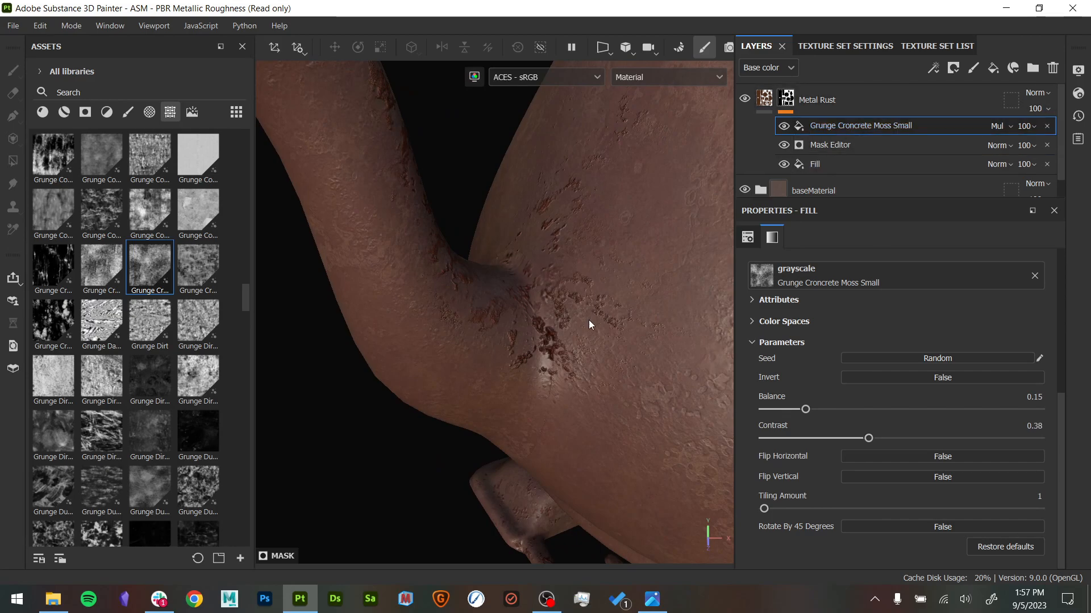
- View the rust around the spout and lid and set the grunge fill's Balance to 0.55
{"action": "right_click_drag", "start_coordinate": [589, 323], "coordinate": [450, 270], "text": "alt"}
{"action": "middle_click_drag", "start_coordinate": [450, 270], "coordinate": [511, 263], "text": "alt"}
{"action": "left_click_drag", "start_coordinate": [511, 263], "coordinate": [596, 414], "text": "alt"}
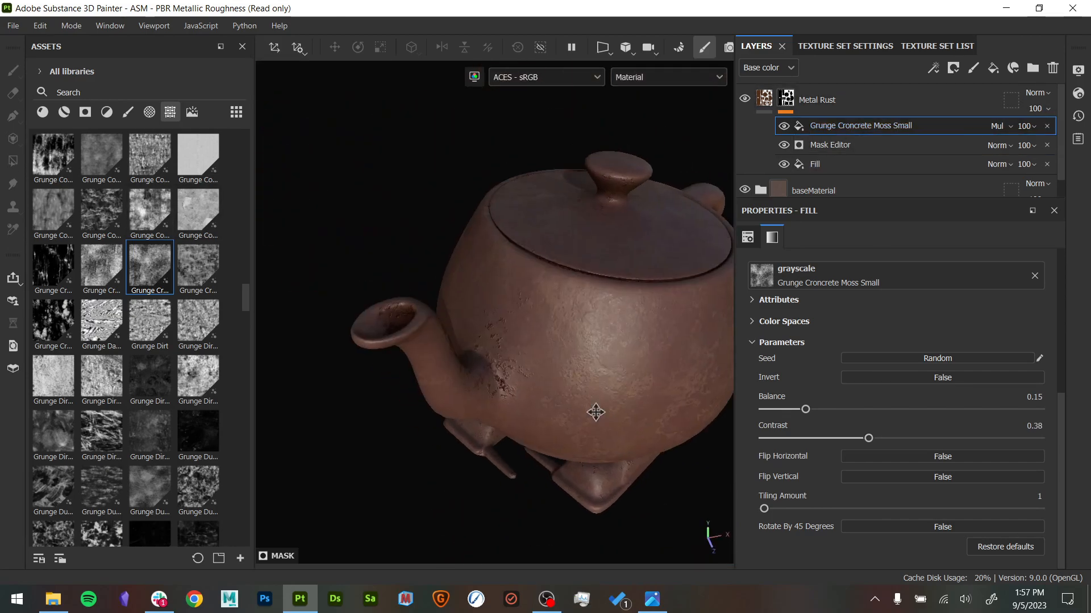
{"action": "right_click_drag", "start_coordinate": [596, 413], "coordinate": [804, 575], "text": "alt"}
{"action": "left_click_drag", "start_coordinate": [822, 410], "coordinate": [951, 405]}
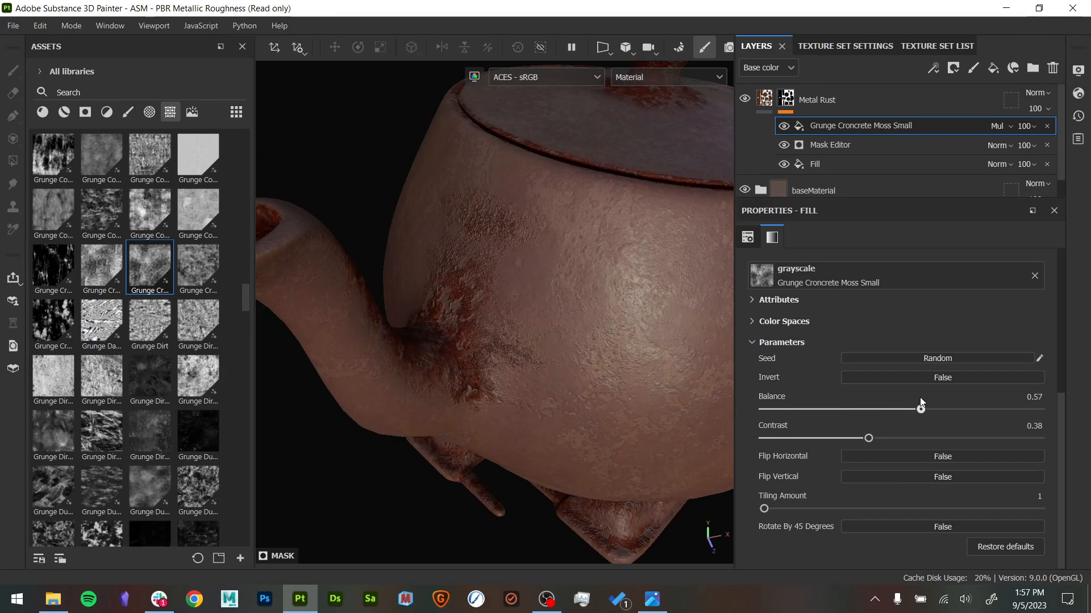
{"action": "right_click_drag", "start_coordinate": [598, 365], "coordinate": [591, 319], "text": "alt"}
- In the Metal Rust material's technical parameters, set the Height Range to 0.15
{"action": "left_click", "coordinate": [764, 100]}
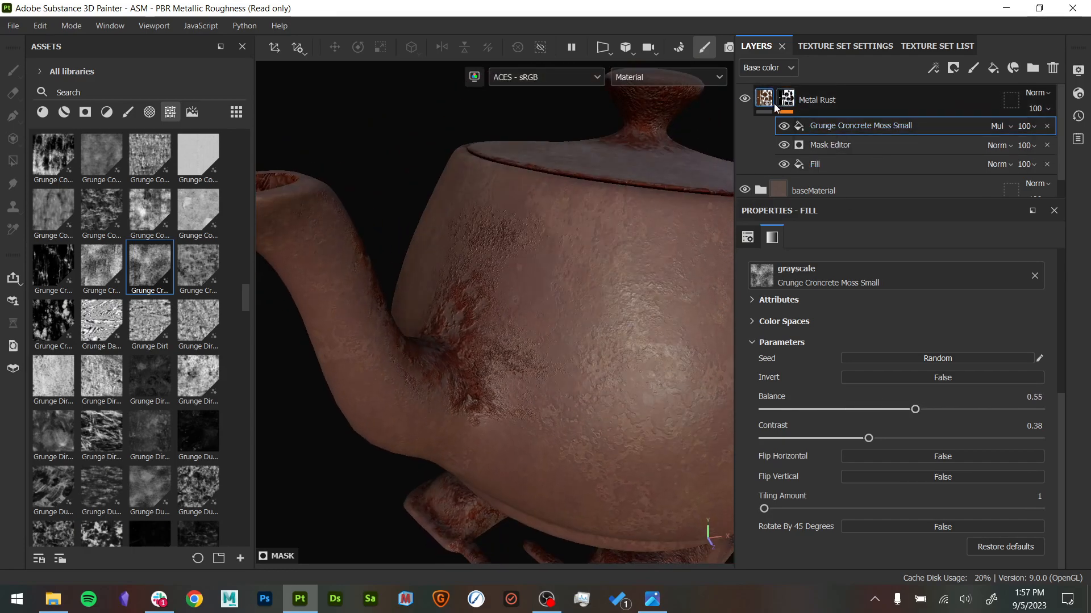
{"action": "scroll", "coordinate": [894, 343], "scroll_direction": "down", "scroll_amount": 3}
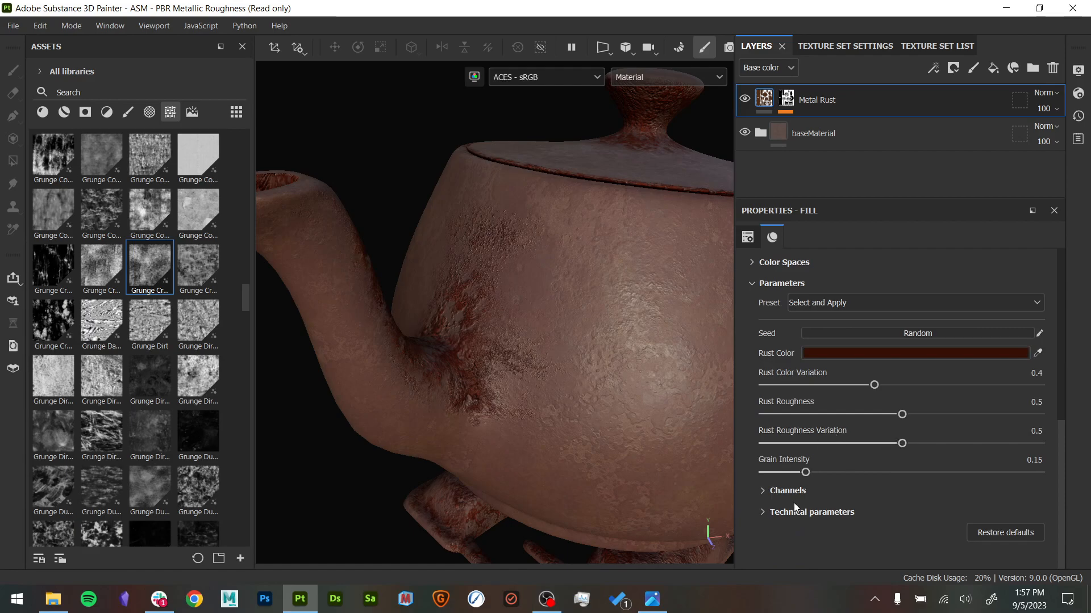
{"action": "left_click", "coordinate": [793, 492]}
{"action": "scroll", "coordinate": [796, 491], "scroll_direction": "down", "scroll_amount": 3}
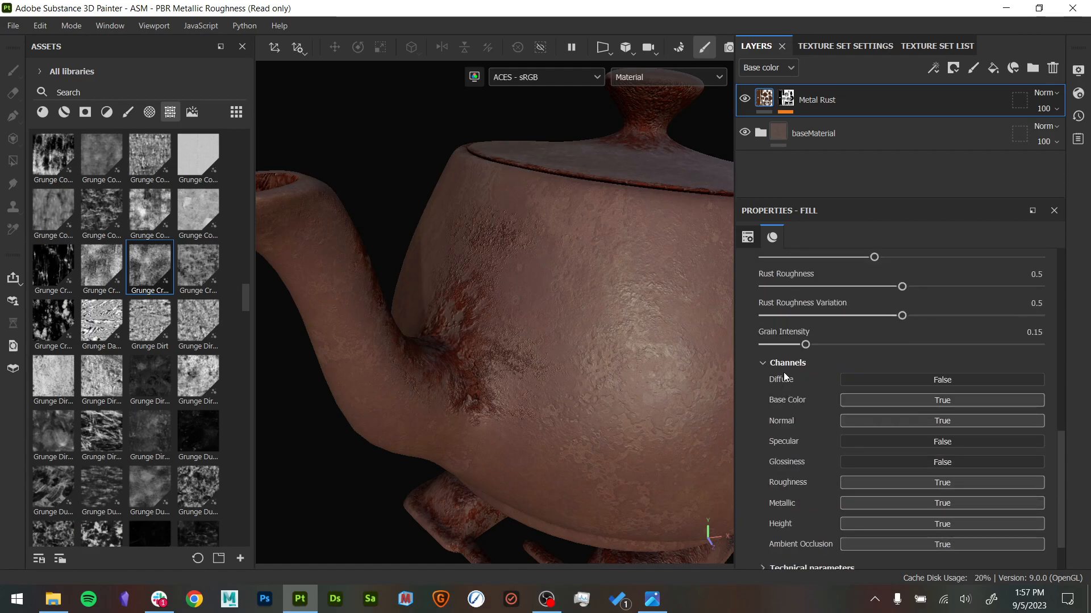
{"action": "left_click", "coordinate": [792, 360]}
{"action": "left_click", "coordinate": [820, 515]}
{"action": "scroll", "coordinate": [846, 455], "scroll_direction": "down", "scroll_amount": 3}
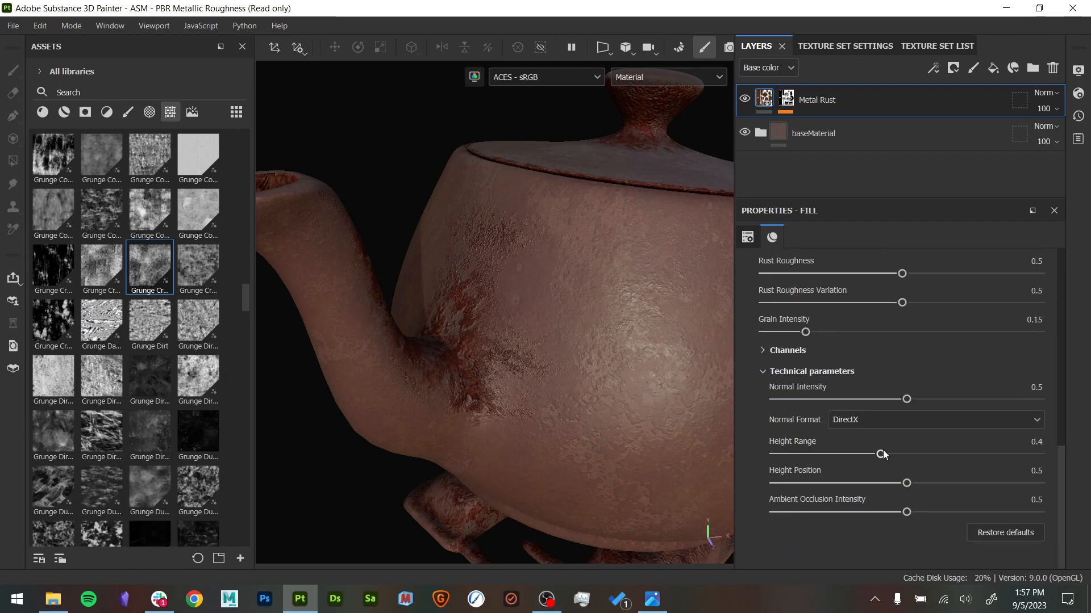
{"action": "left_click_drag", "start_coordinate": [880, 458], "coordinate": [817, 459]}
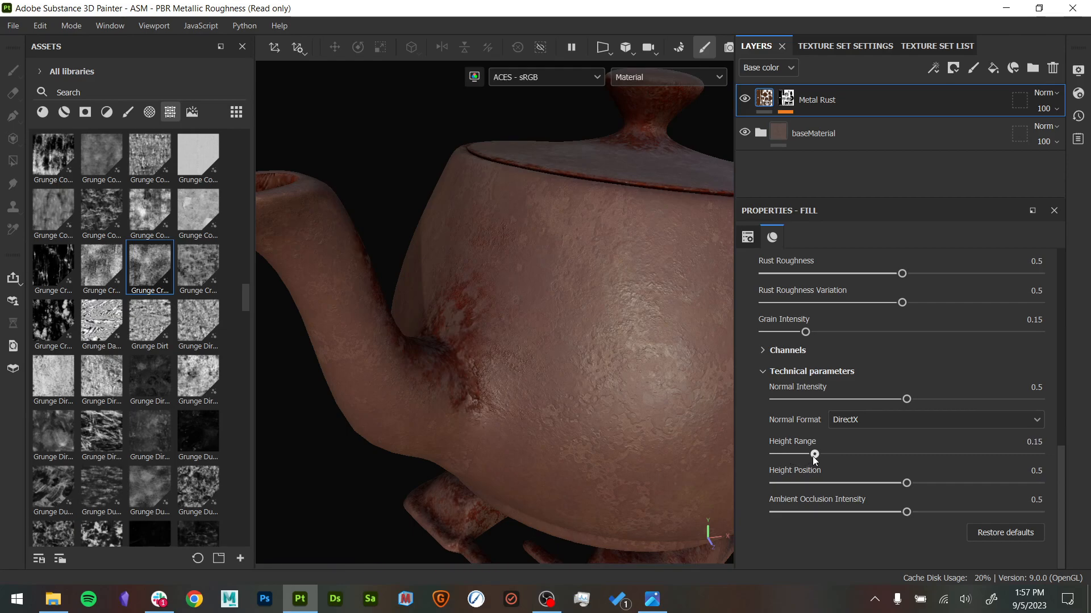
- Inspect the flatter rust on the spout, lid and feet, and preview the Metal Rust mask
{"action": "right_click_drag", "start_coordinate": [700, 457], "coordinate": [377, 306], "text": "alt"}
{"action": "middle_click_drag", "start_coordinate": [378, 307], "coordinate": [326, 288], "text": "alt"}
{"action": "left_click_drag", "start_coordinate": [573, 386], "coordinate": [513, 358], "text": "alt"}
{"action": "right_click_drag", "start_coordinate": [514, 358], "coordinate": [563, 375], "text": "alt"}
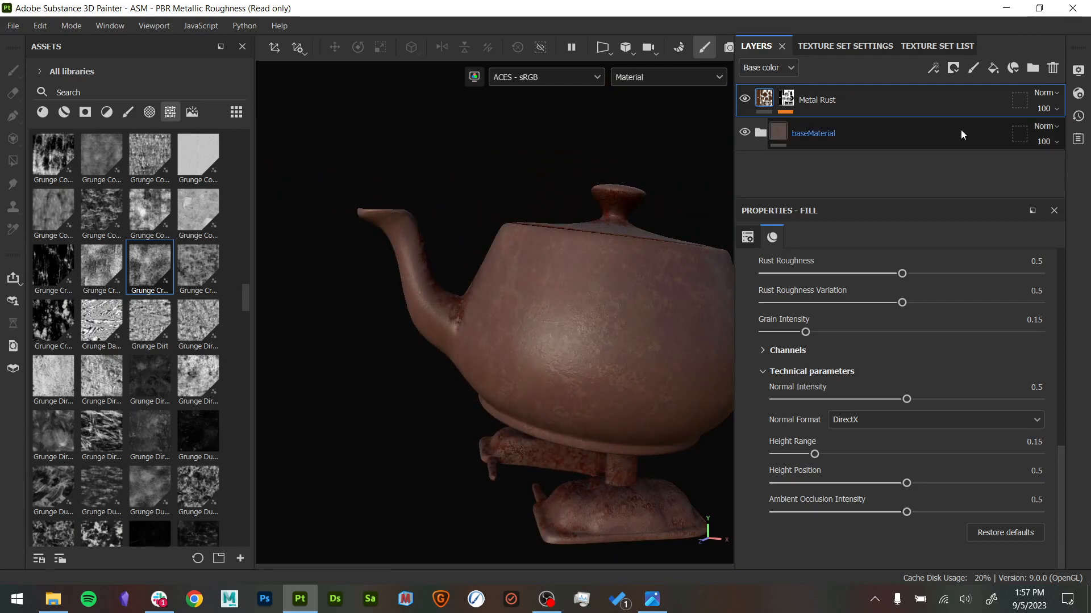
{"action": "mouse_move", "coordinate": [795, 100]}
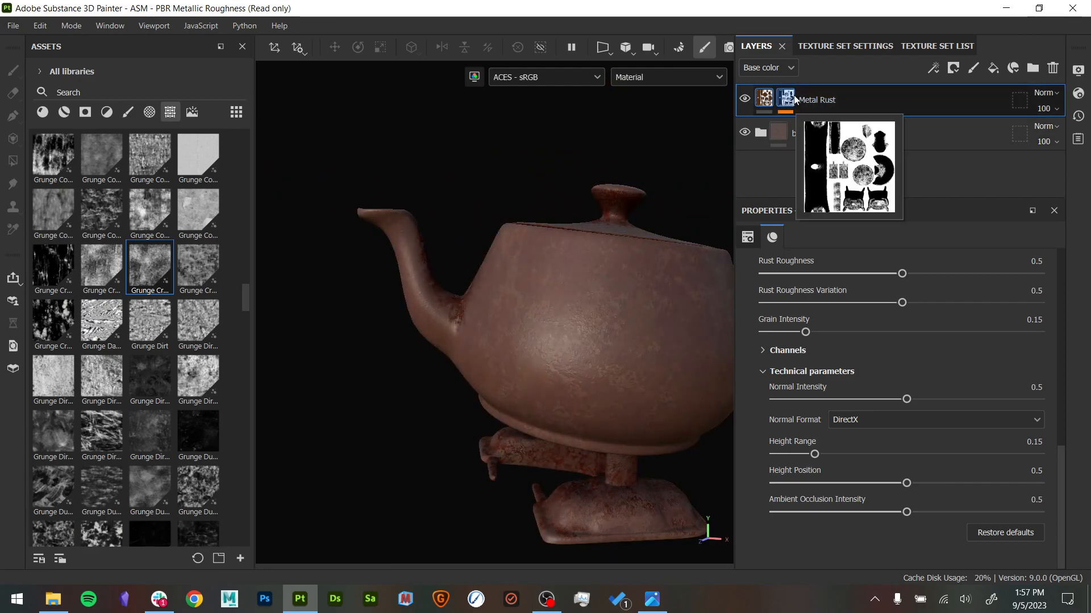
{"action": "left_click_drag", "start_coordinate": [680, 196], "coordinate": [684, 234], "text": "alt"}
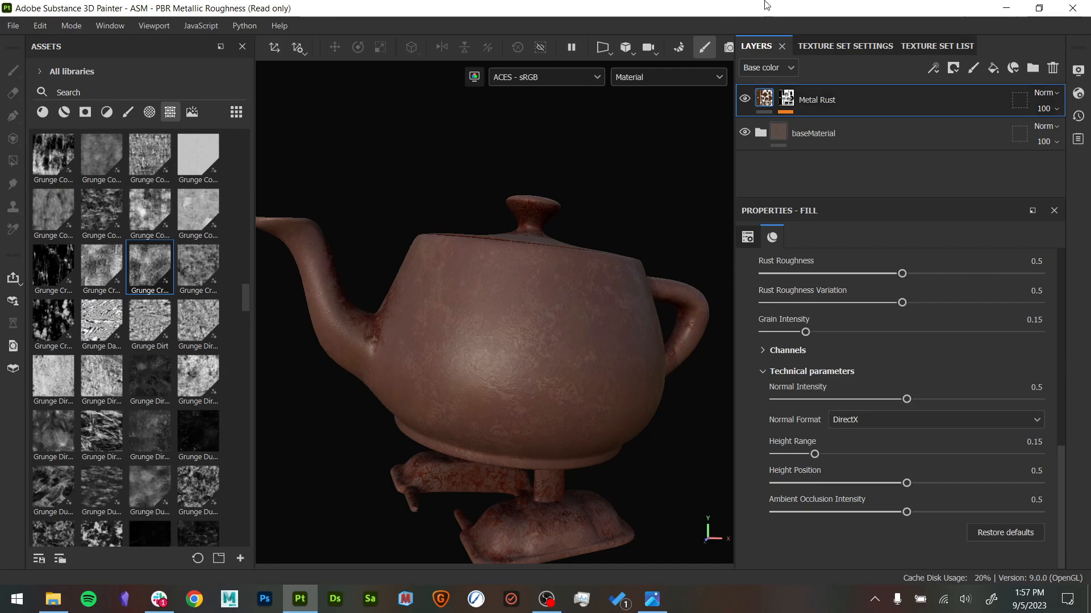
- Delete the Metal Rust layer, keeping only the baseMaterial group, and view the whole teapot
{"action": "left_click", "coordinate": [744, 99]}
{"action": "left_click", "coordinate": [1053, 68]}
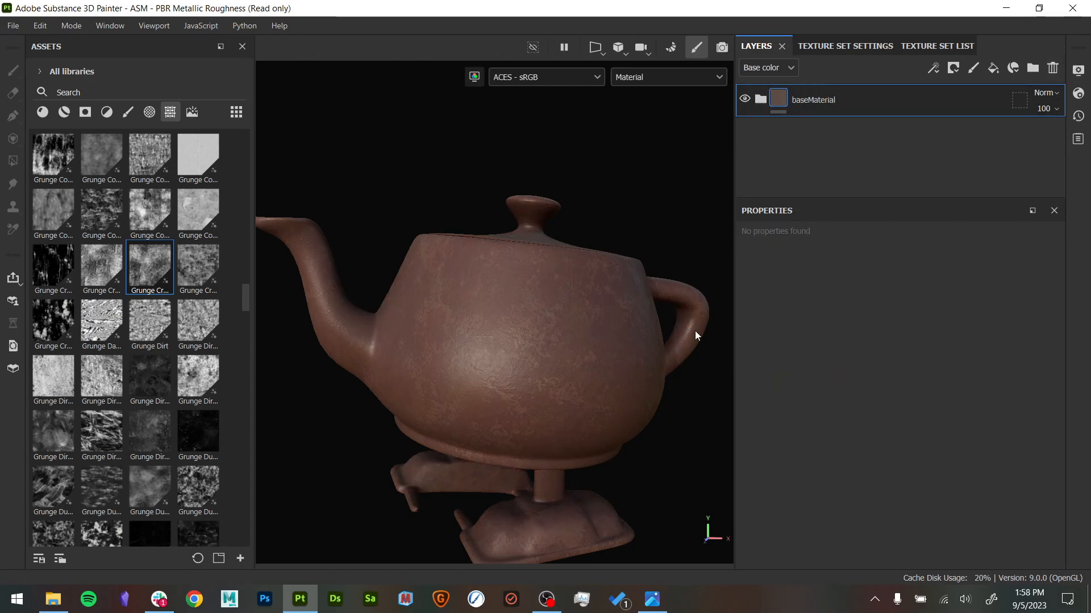
{"action": "scroll", "coordinate": [597, 326], "scroll_direction": "down", "scroll_amount": 3}
{"action": "left_click_drag", "start_coordinate": [598, 326], "coordinate": [608, 338], "text": "alt"}
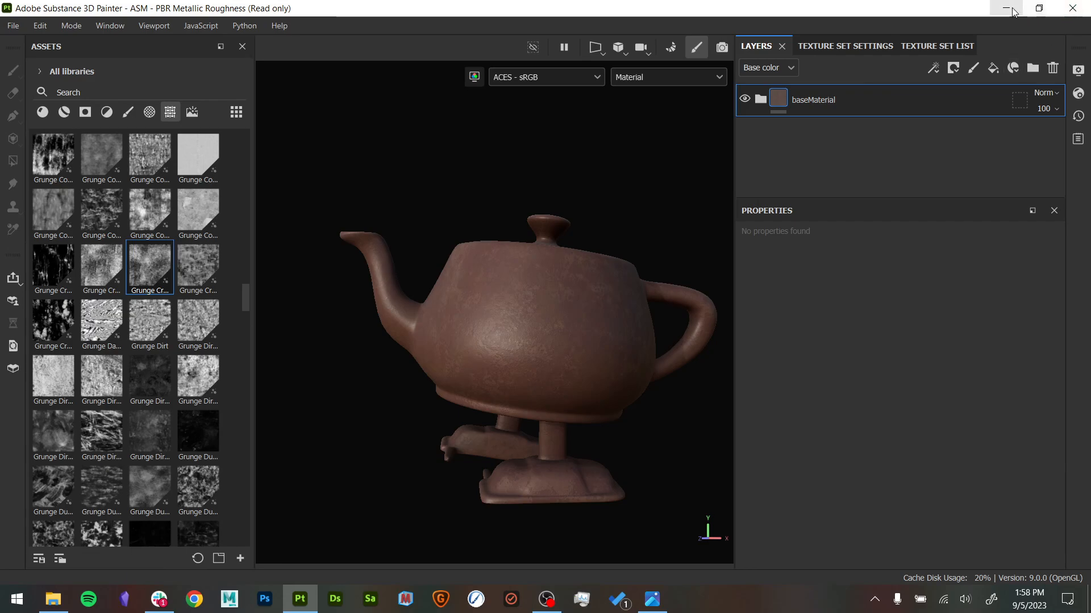
- Save the project as a2_demo in the Downloads folder
{"action": "left_click", "coordinate": [23, 26]}
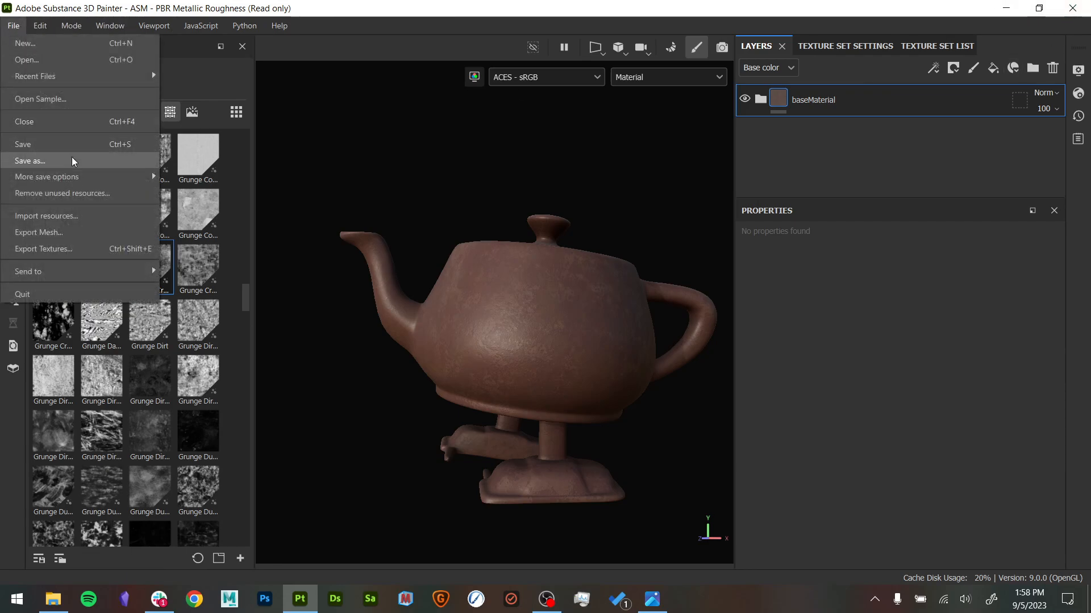
{"action": "left_click", "coordinate": [72, 157]}
{"action": "type", "text": "a2_demo"}
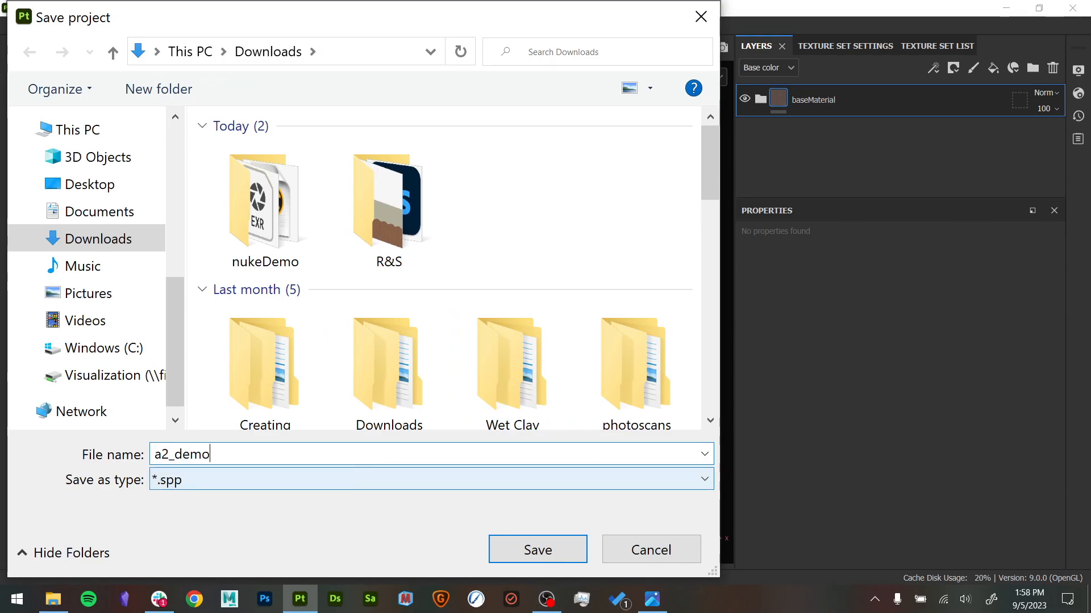
{"action": "key", "text": "Return"}
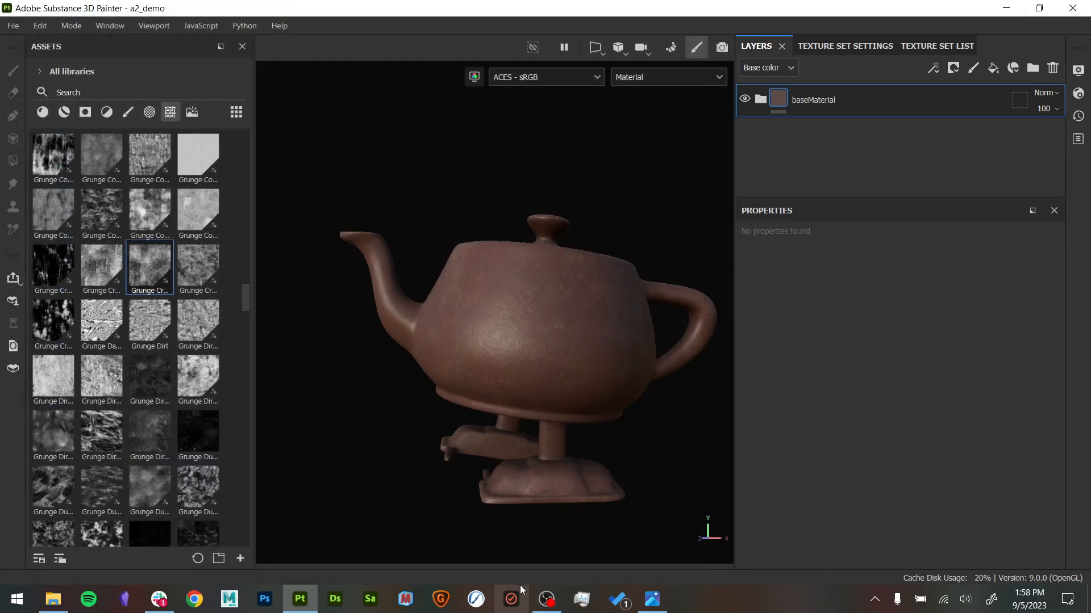